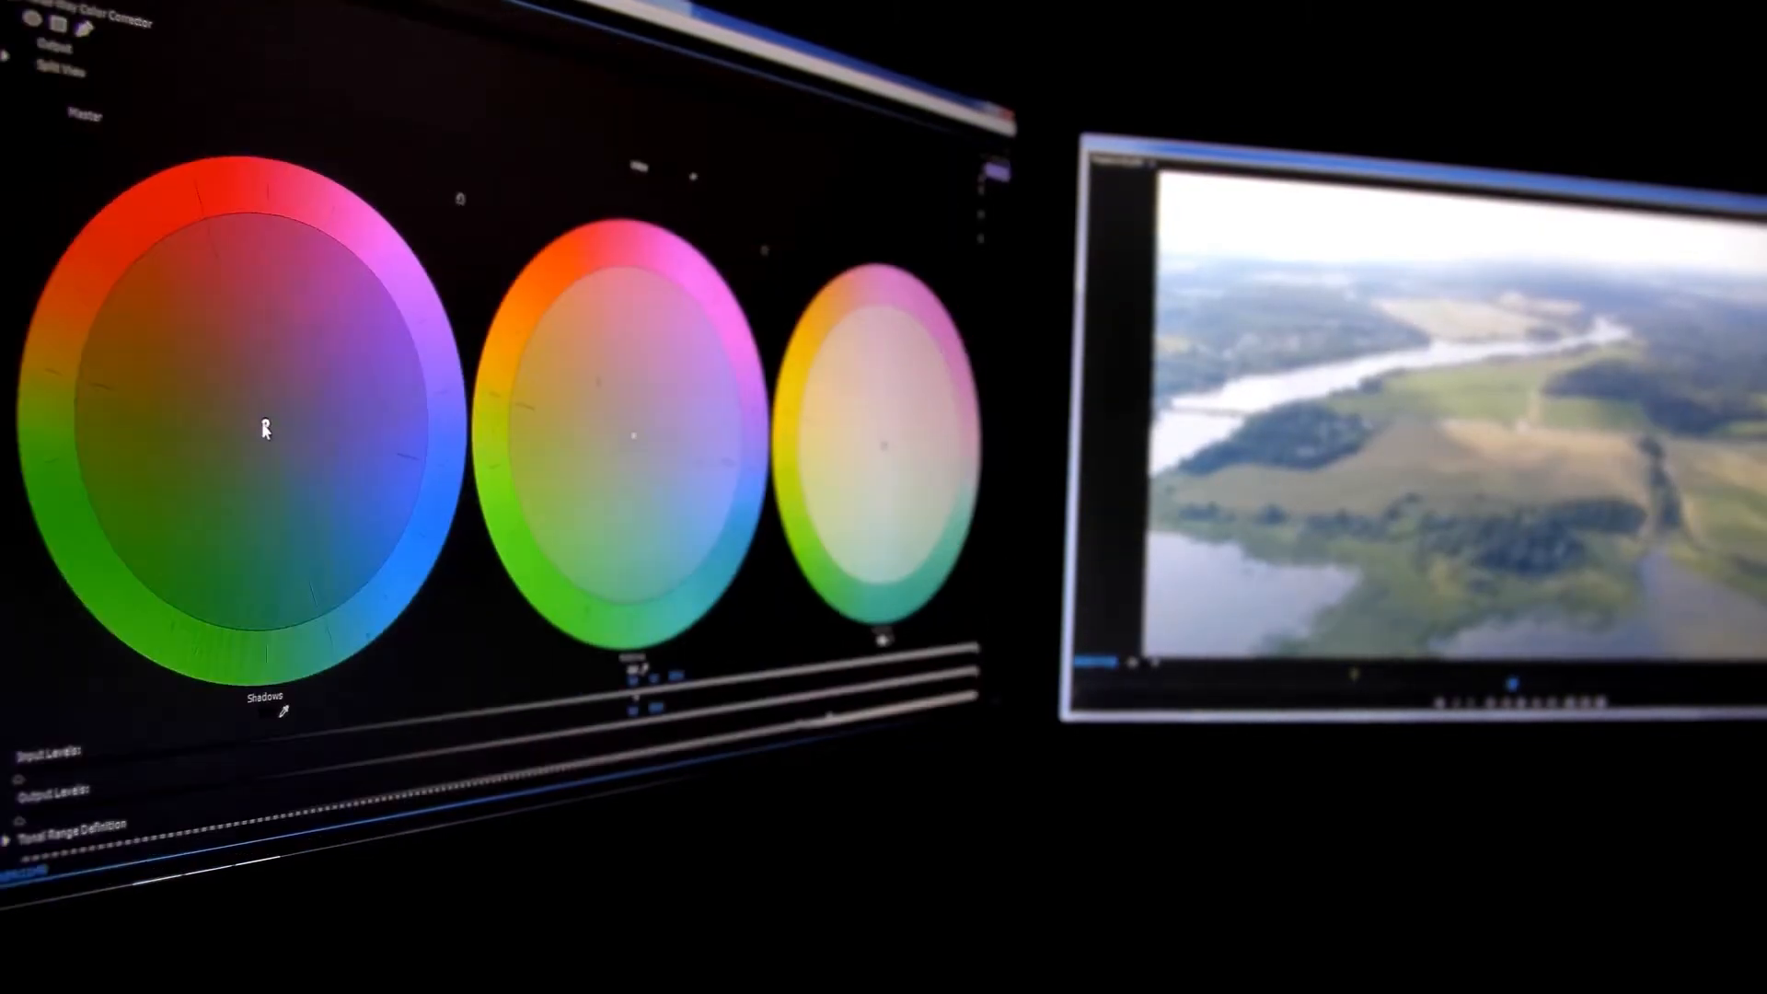
pyautogui.moveTo(264, 421); pyautogui.dragTo(185, 288)
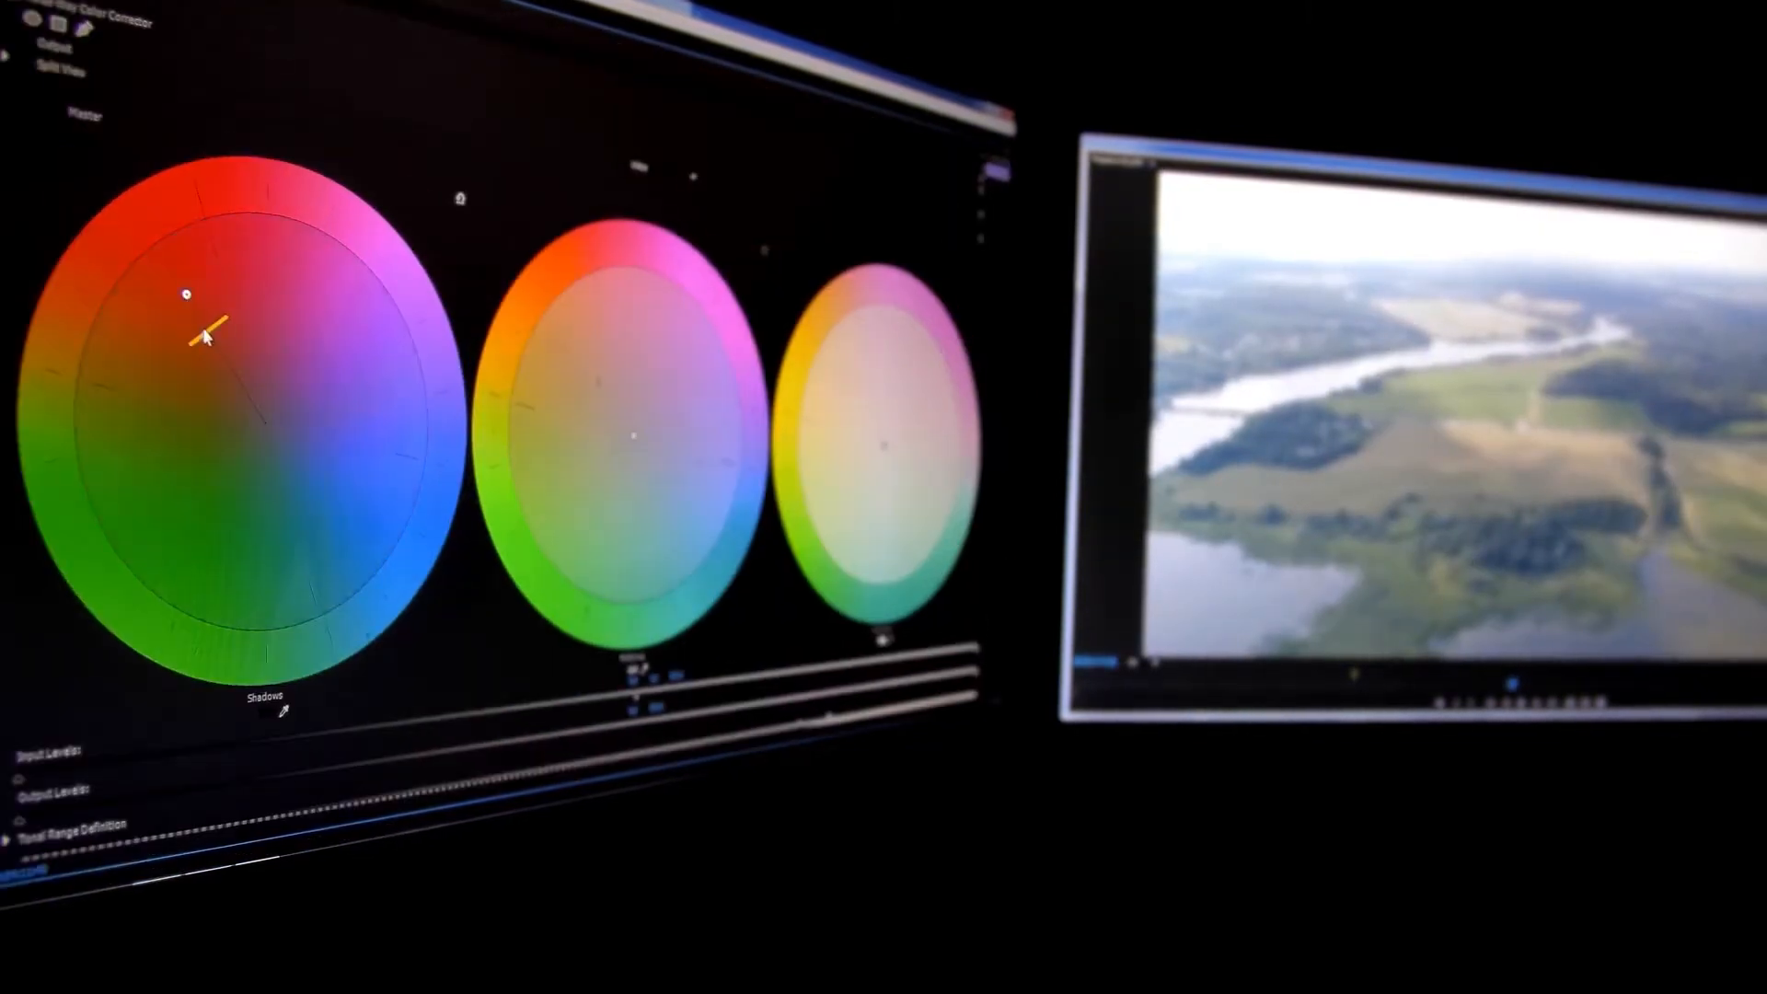
pyautogui.click(55, 95)
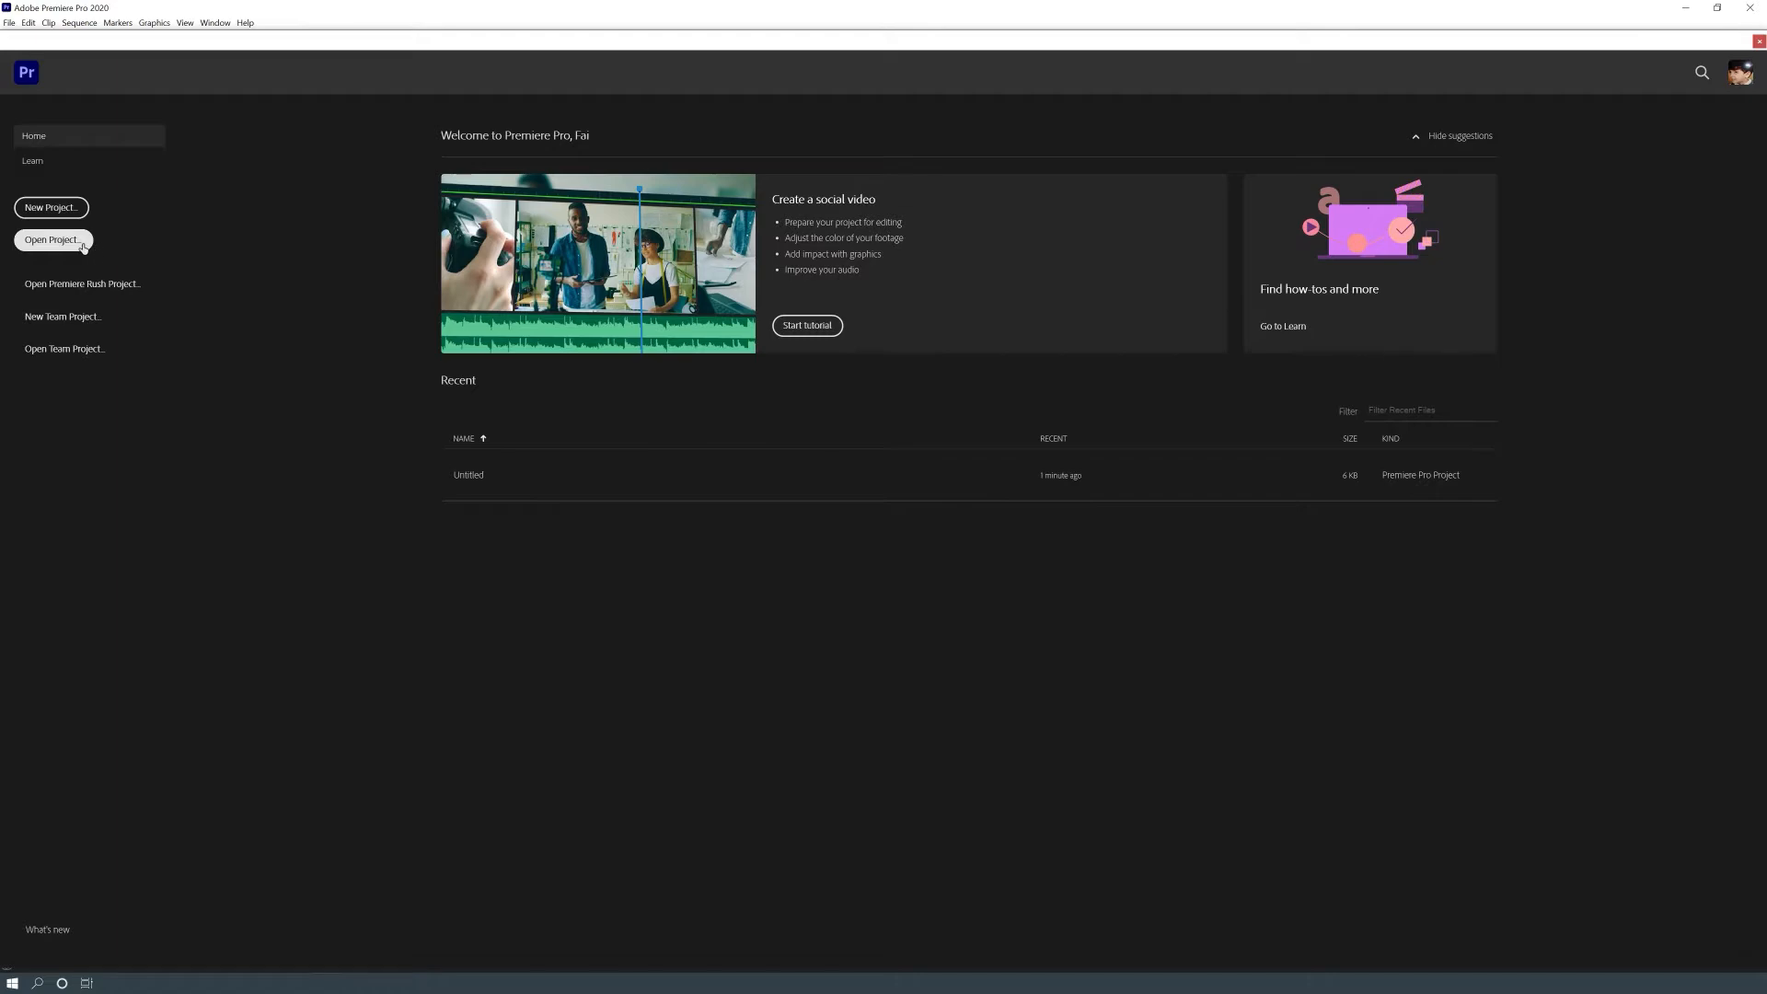
# Create a new project named My day, stored in the A day in my life folder on the Desktop
pyautogui.click(55, 207)
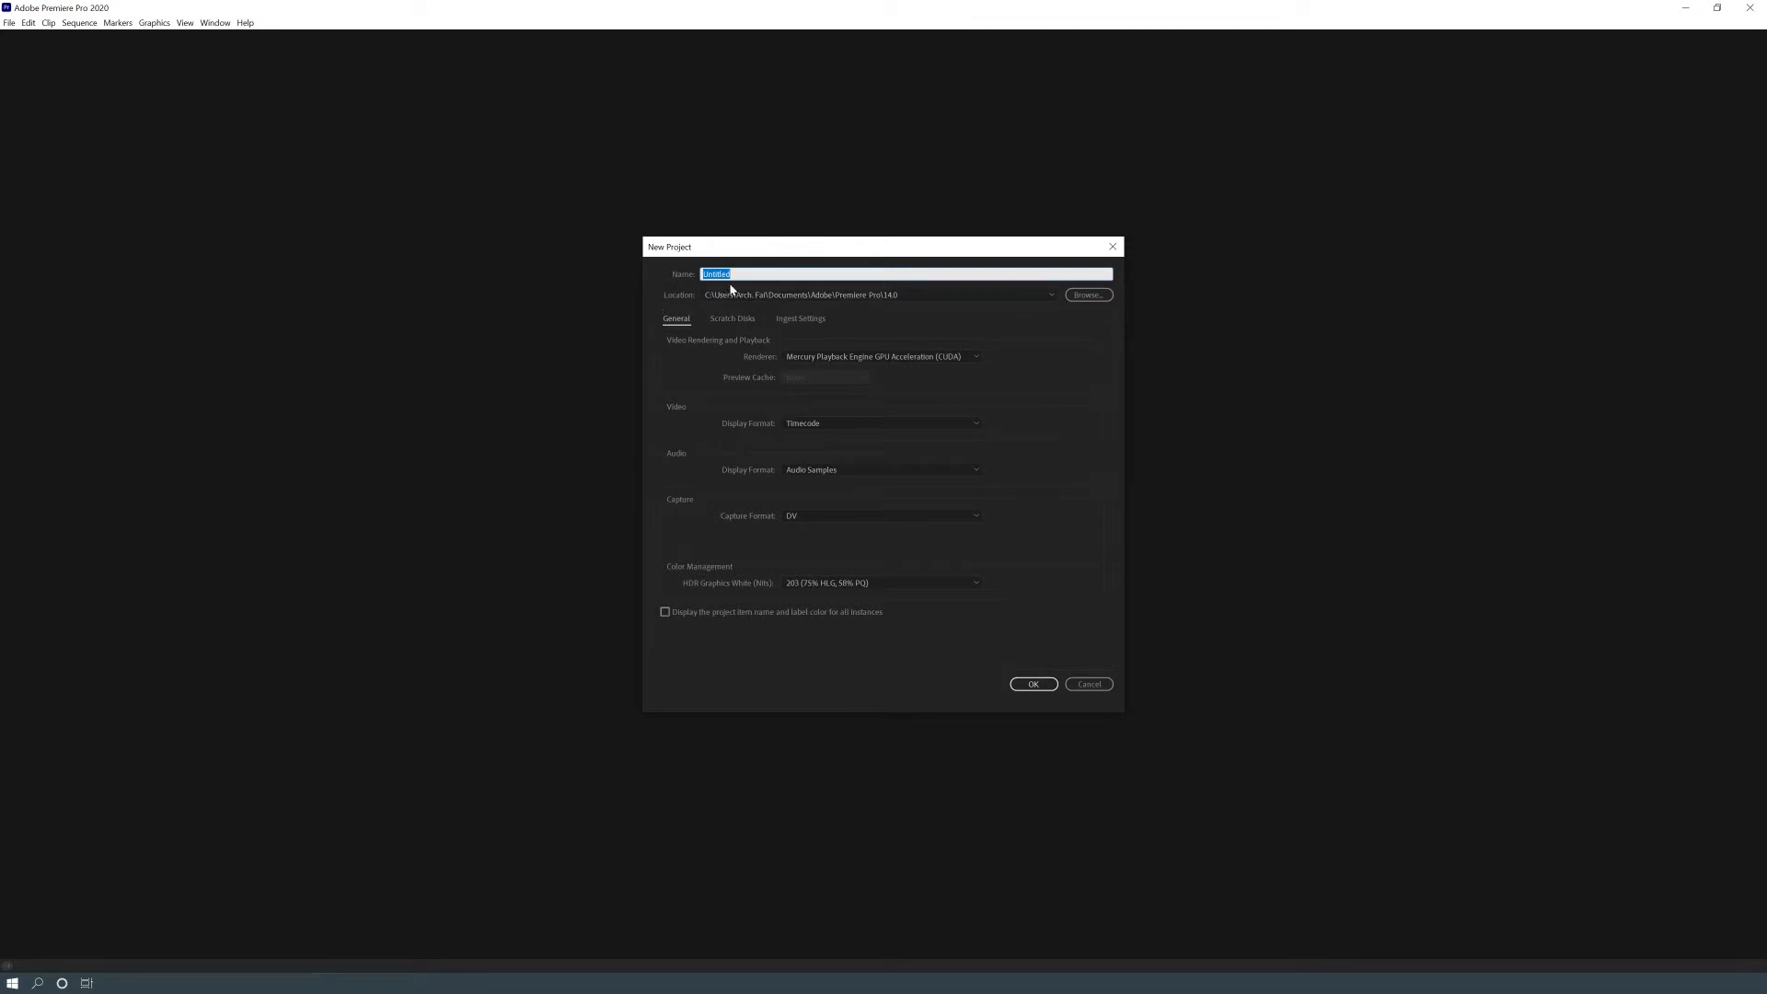
pyautogui.write('My day')
pyautogui.click(1104, 295)
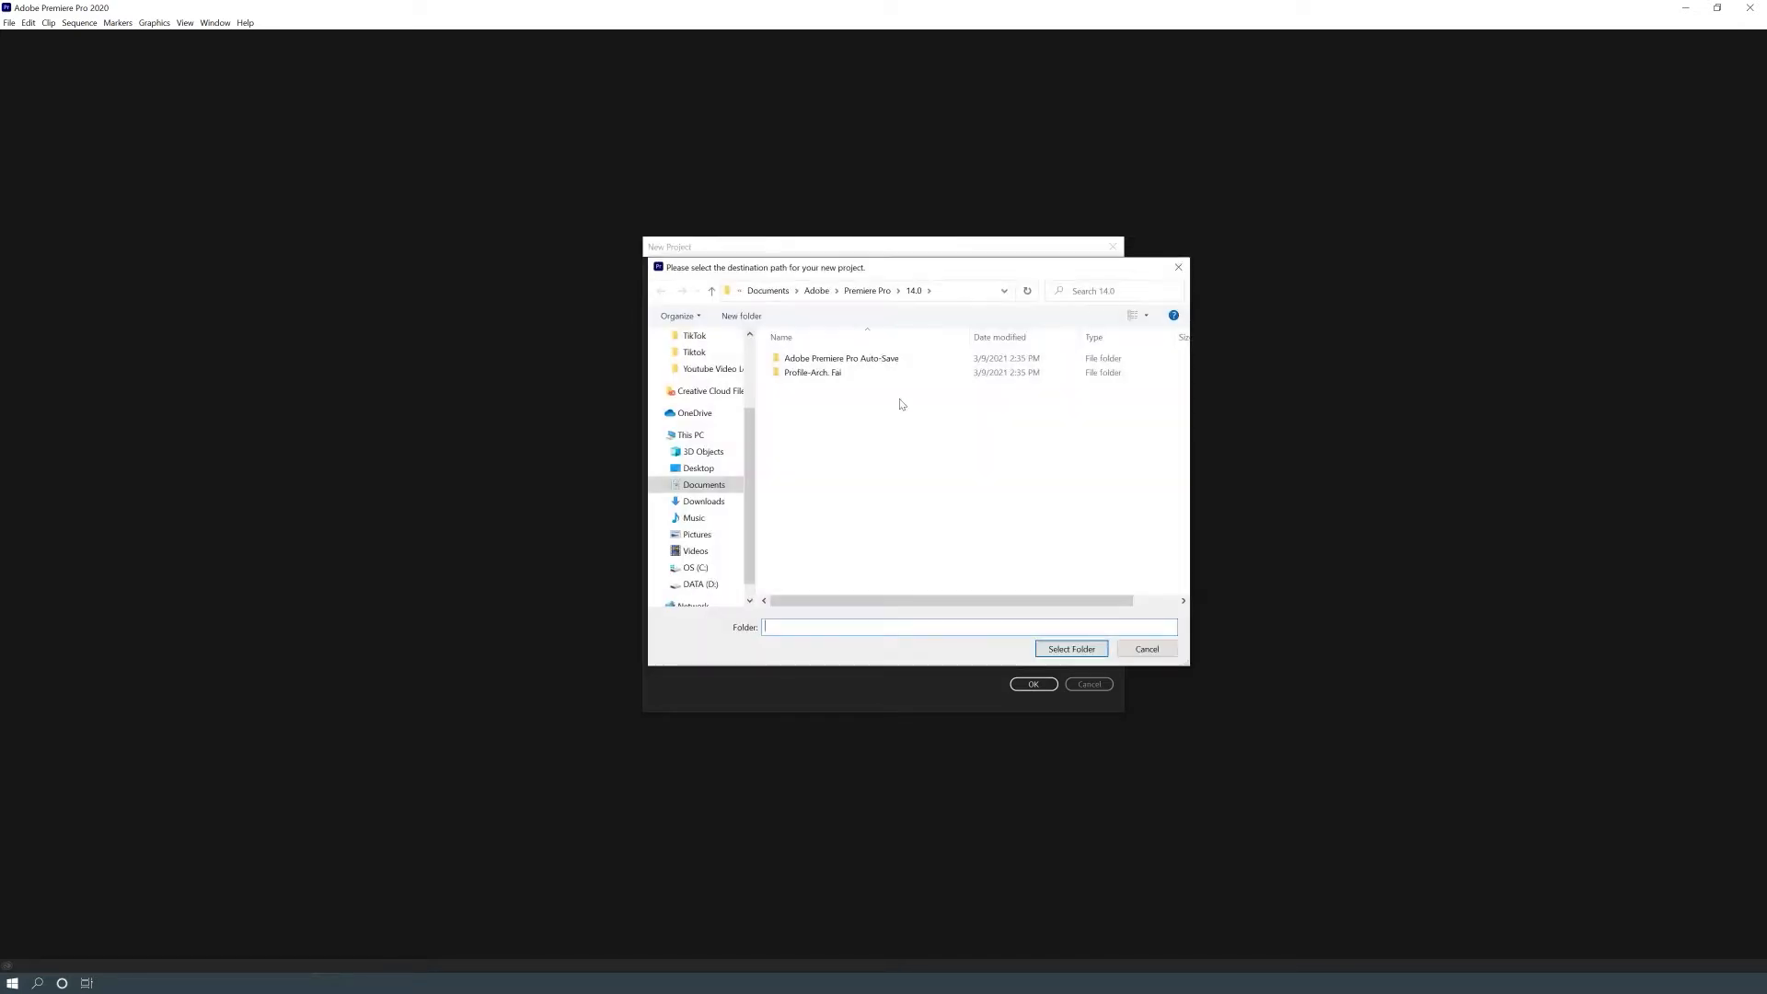
pyautogui.scroll(3, 718, 395)
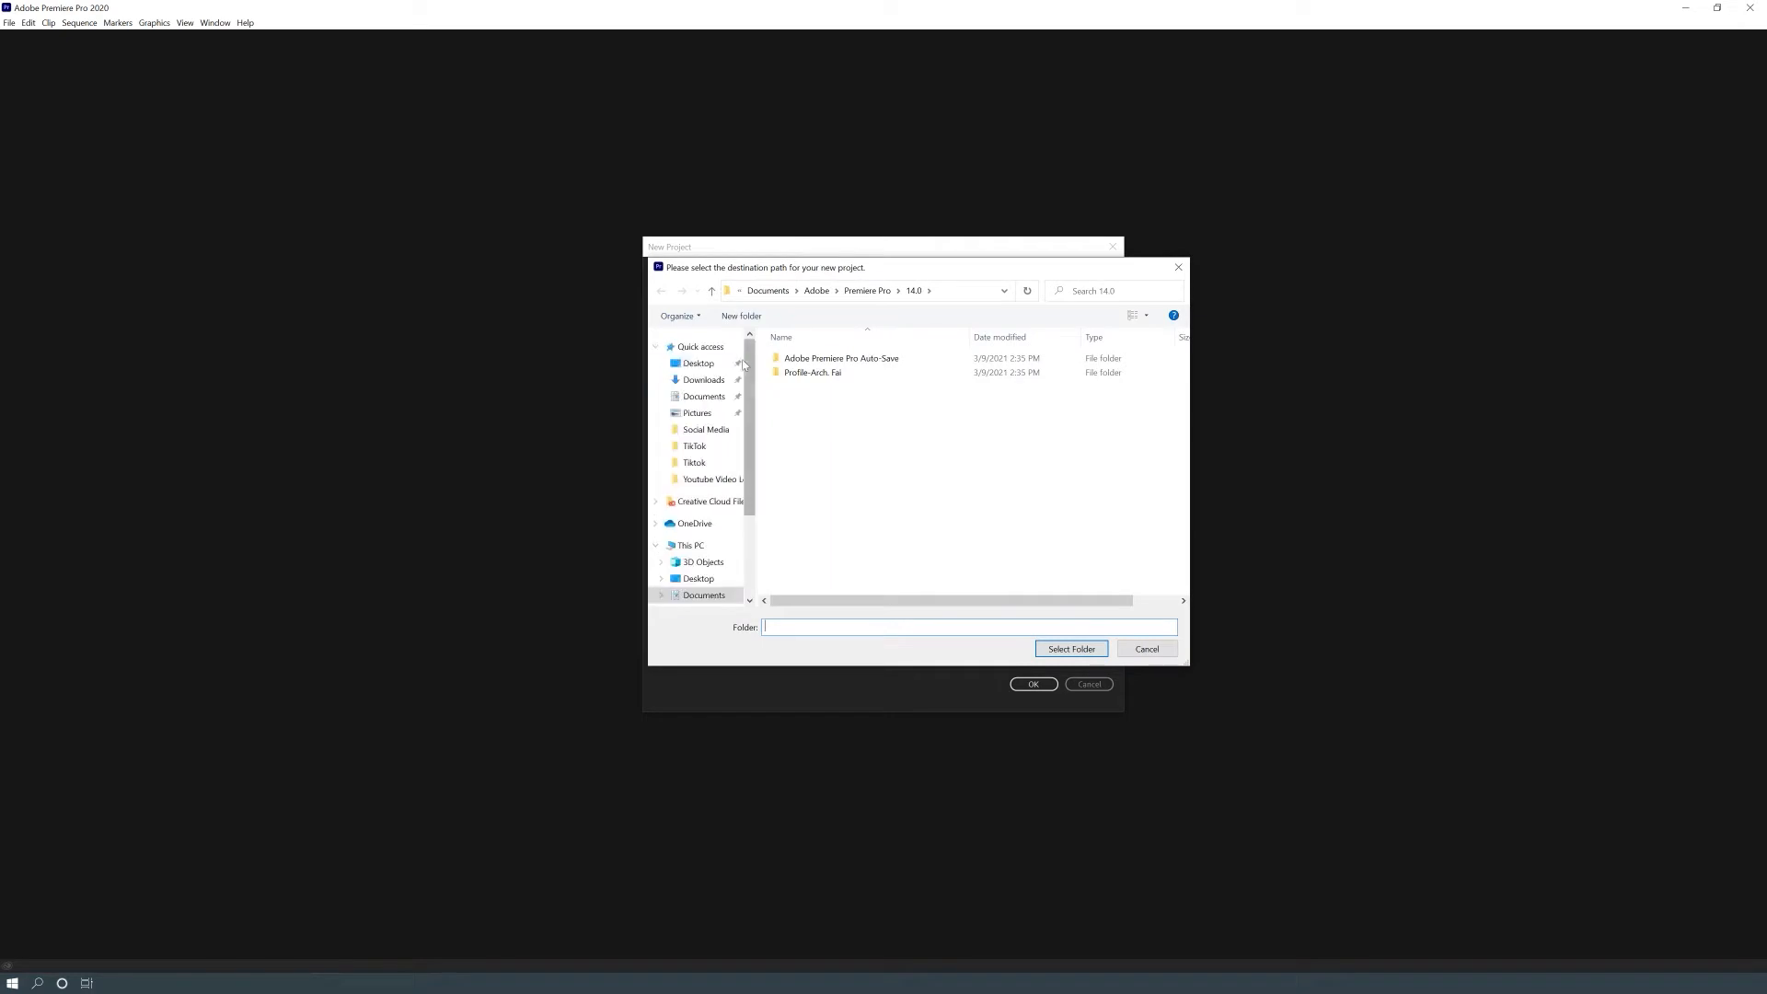
pyautogui.click(698, 363)
pyautogui.click(814, 359)
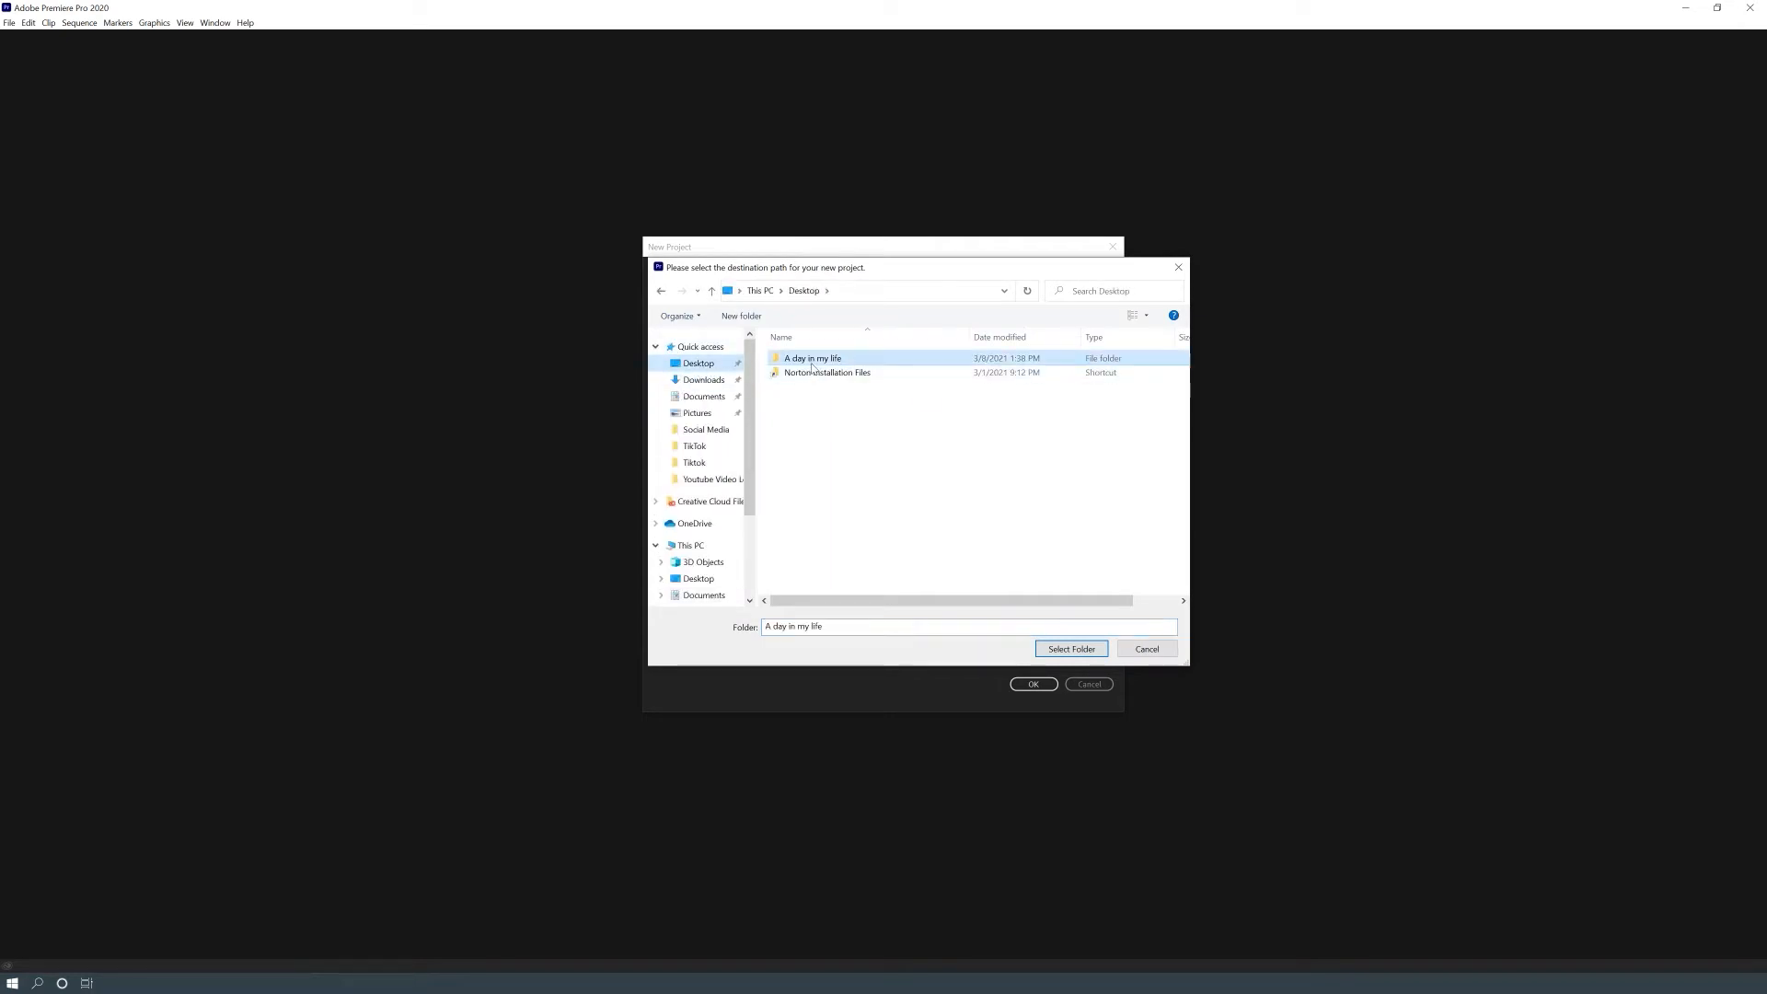
pyautogui.click(1069, 650)
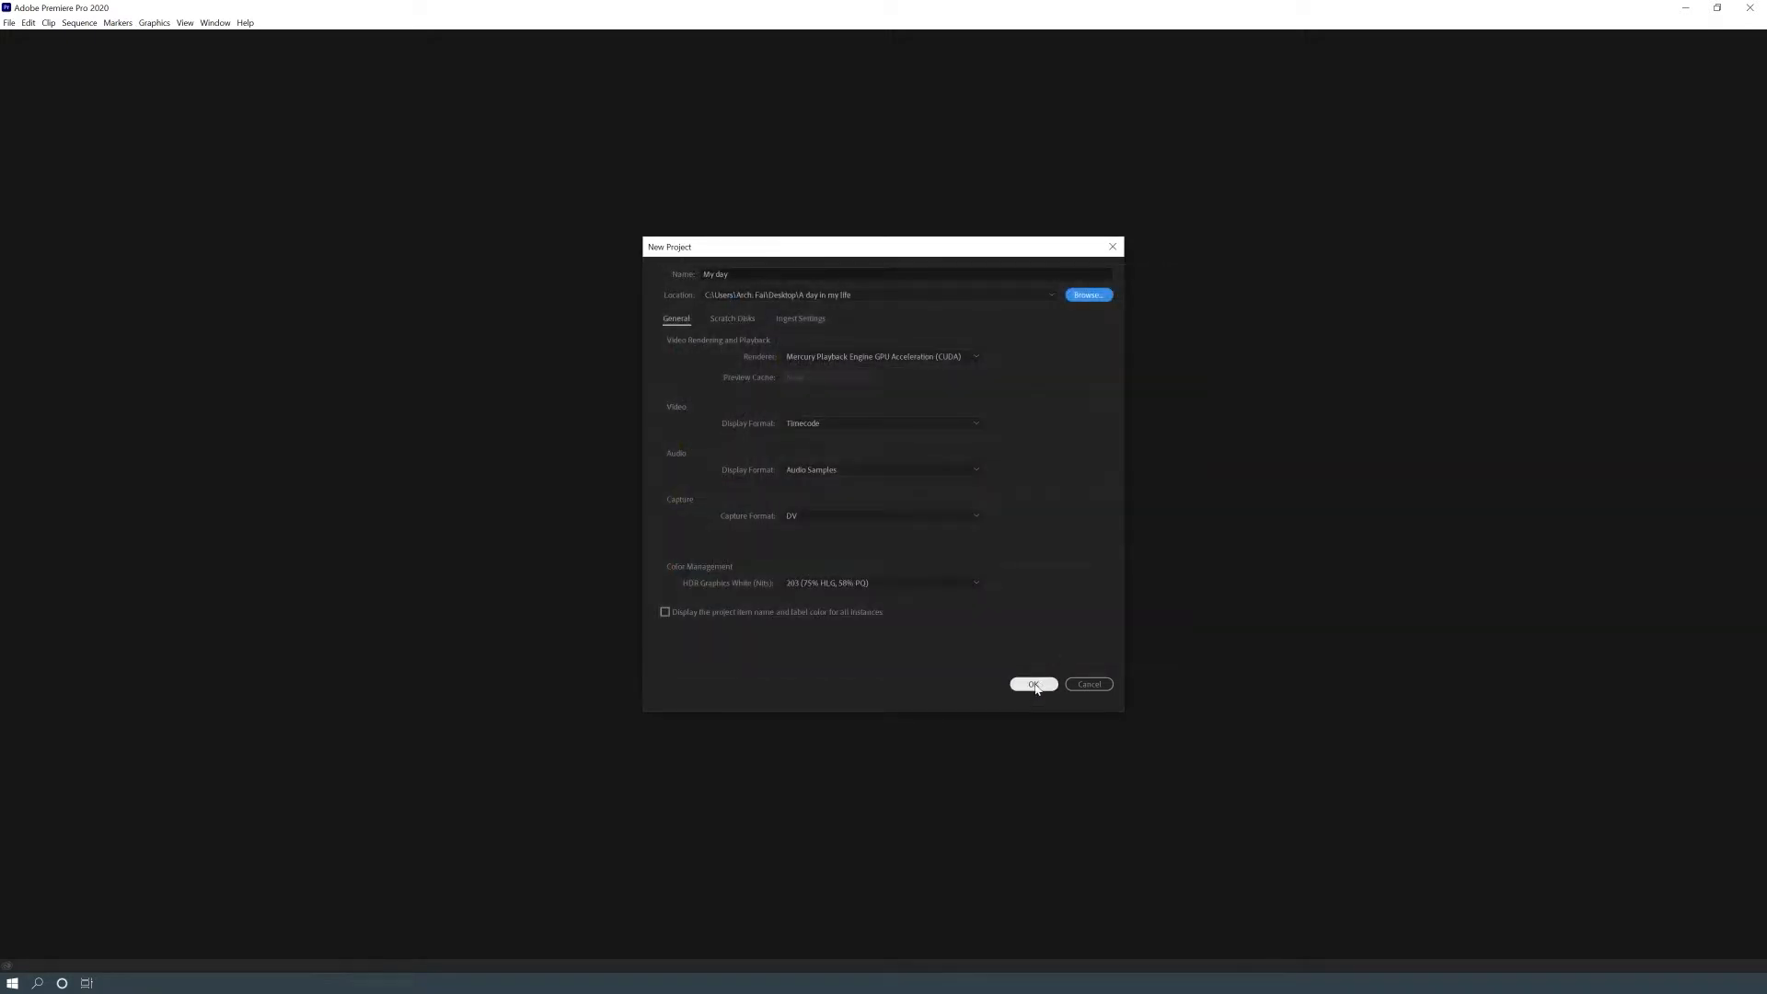
pyautogui.click(1034, 684)
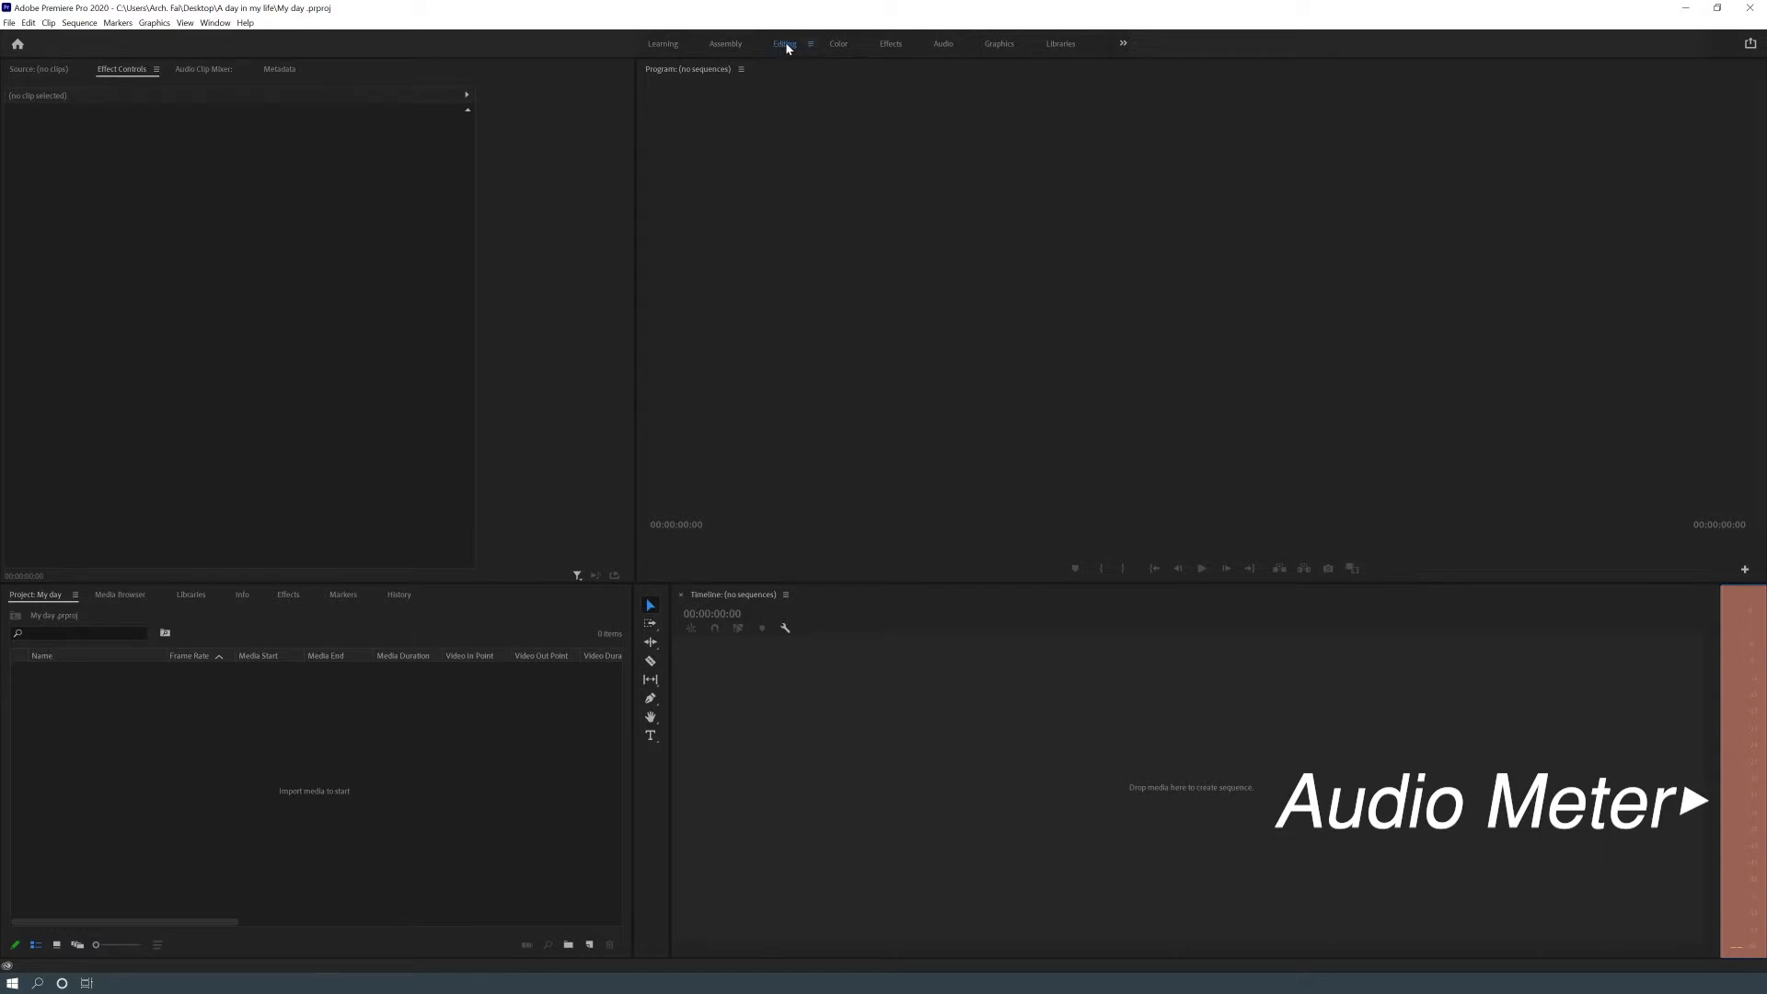
# Look through the Color, Effects and Audio workspaces and return to the Editing workspace
pyautogui.click(838, 48)
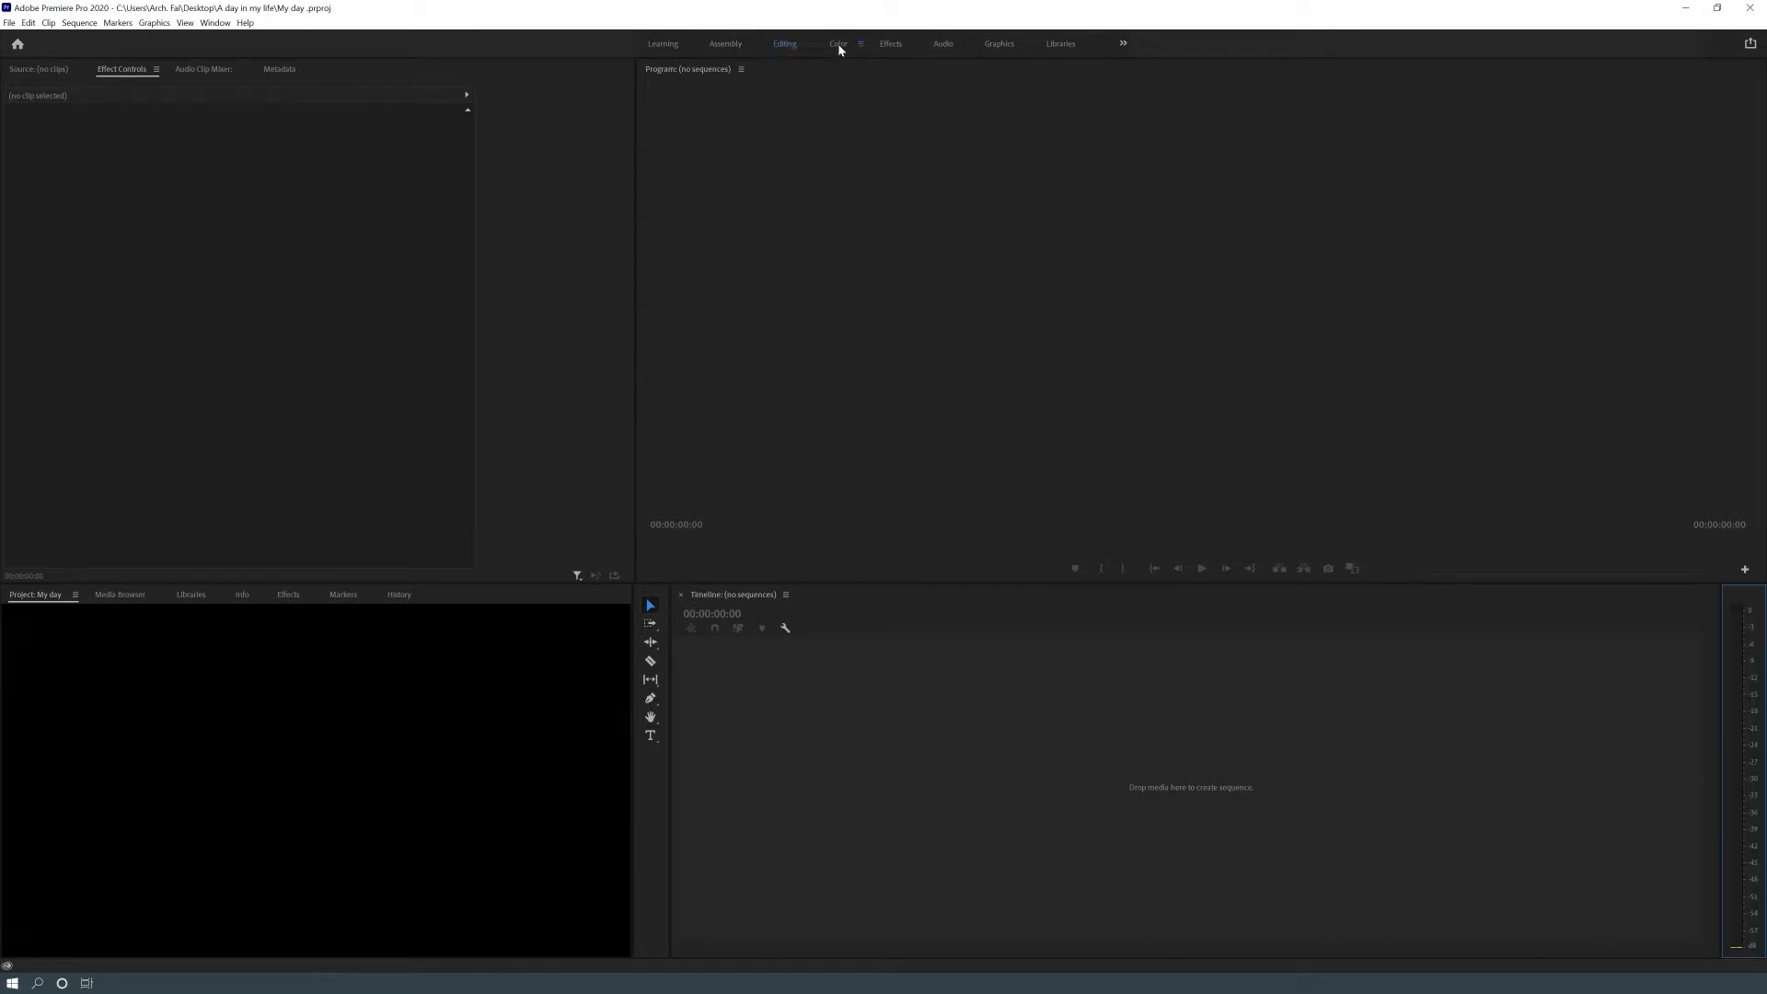
pyautogui.click(891, 44)
pyautogui.click(943, 44)
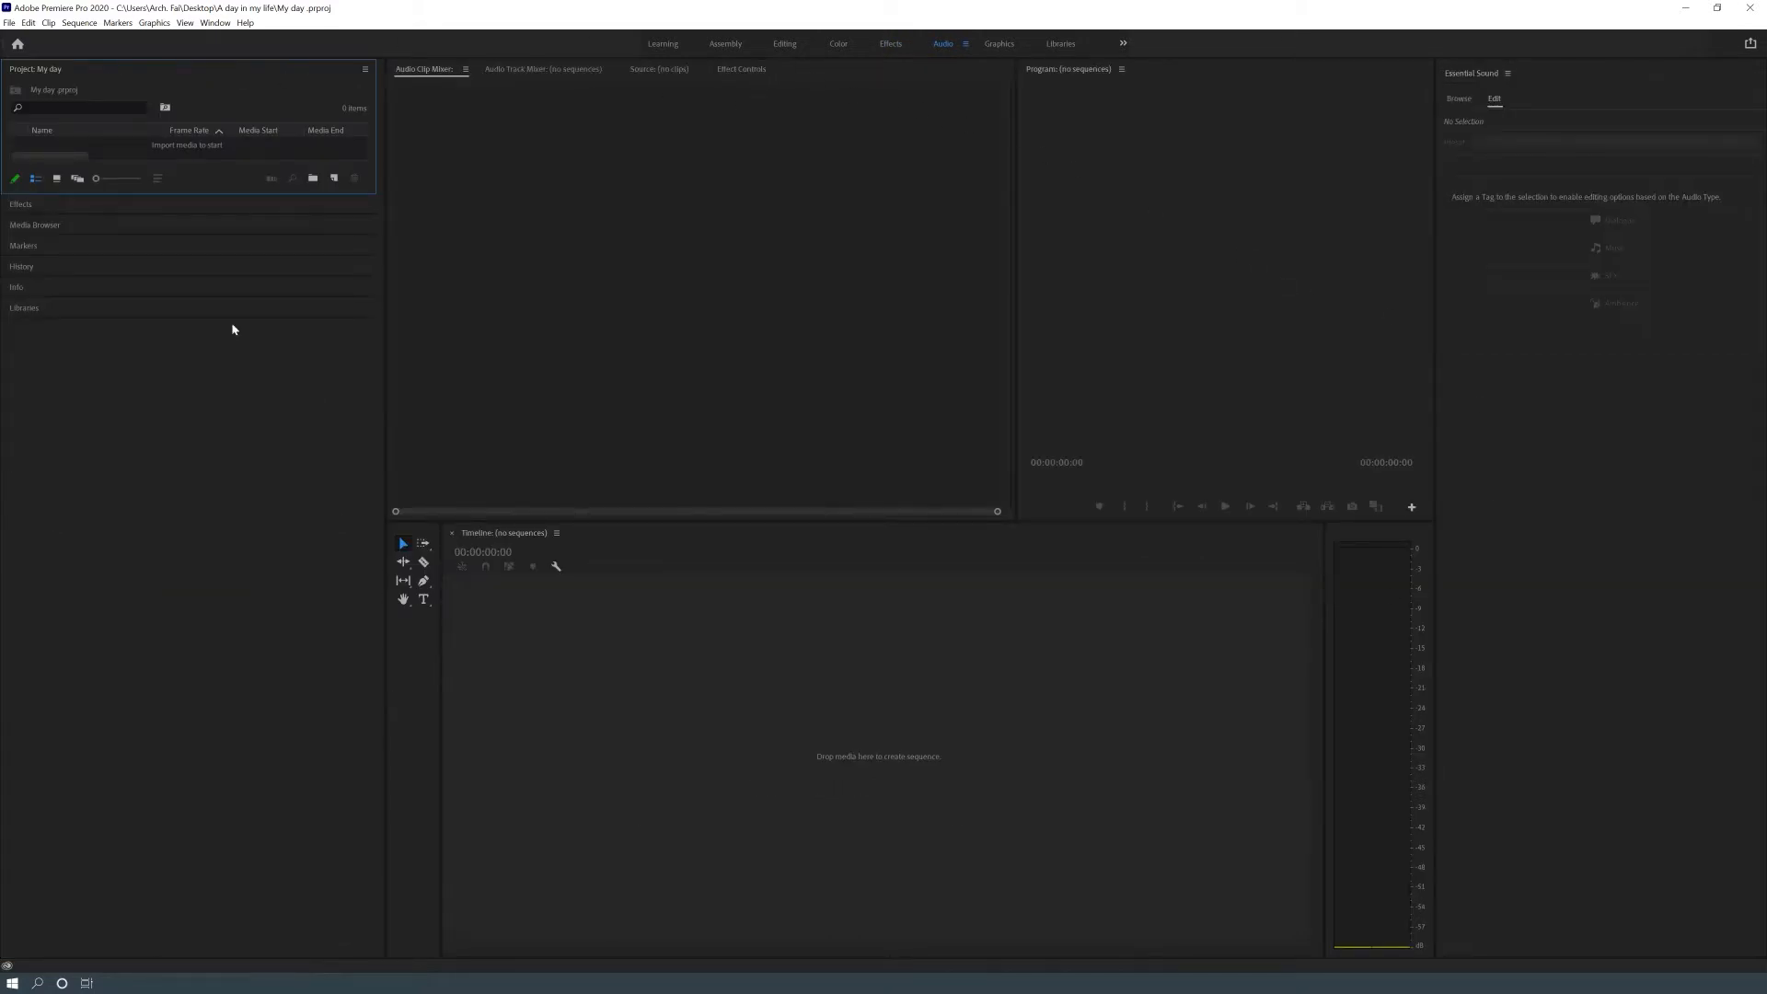
pyautogui.click(792, 46)
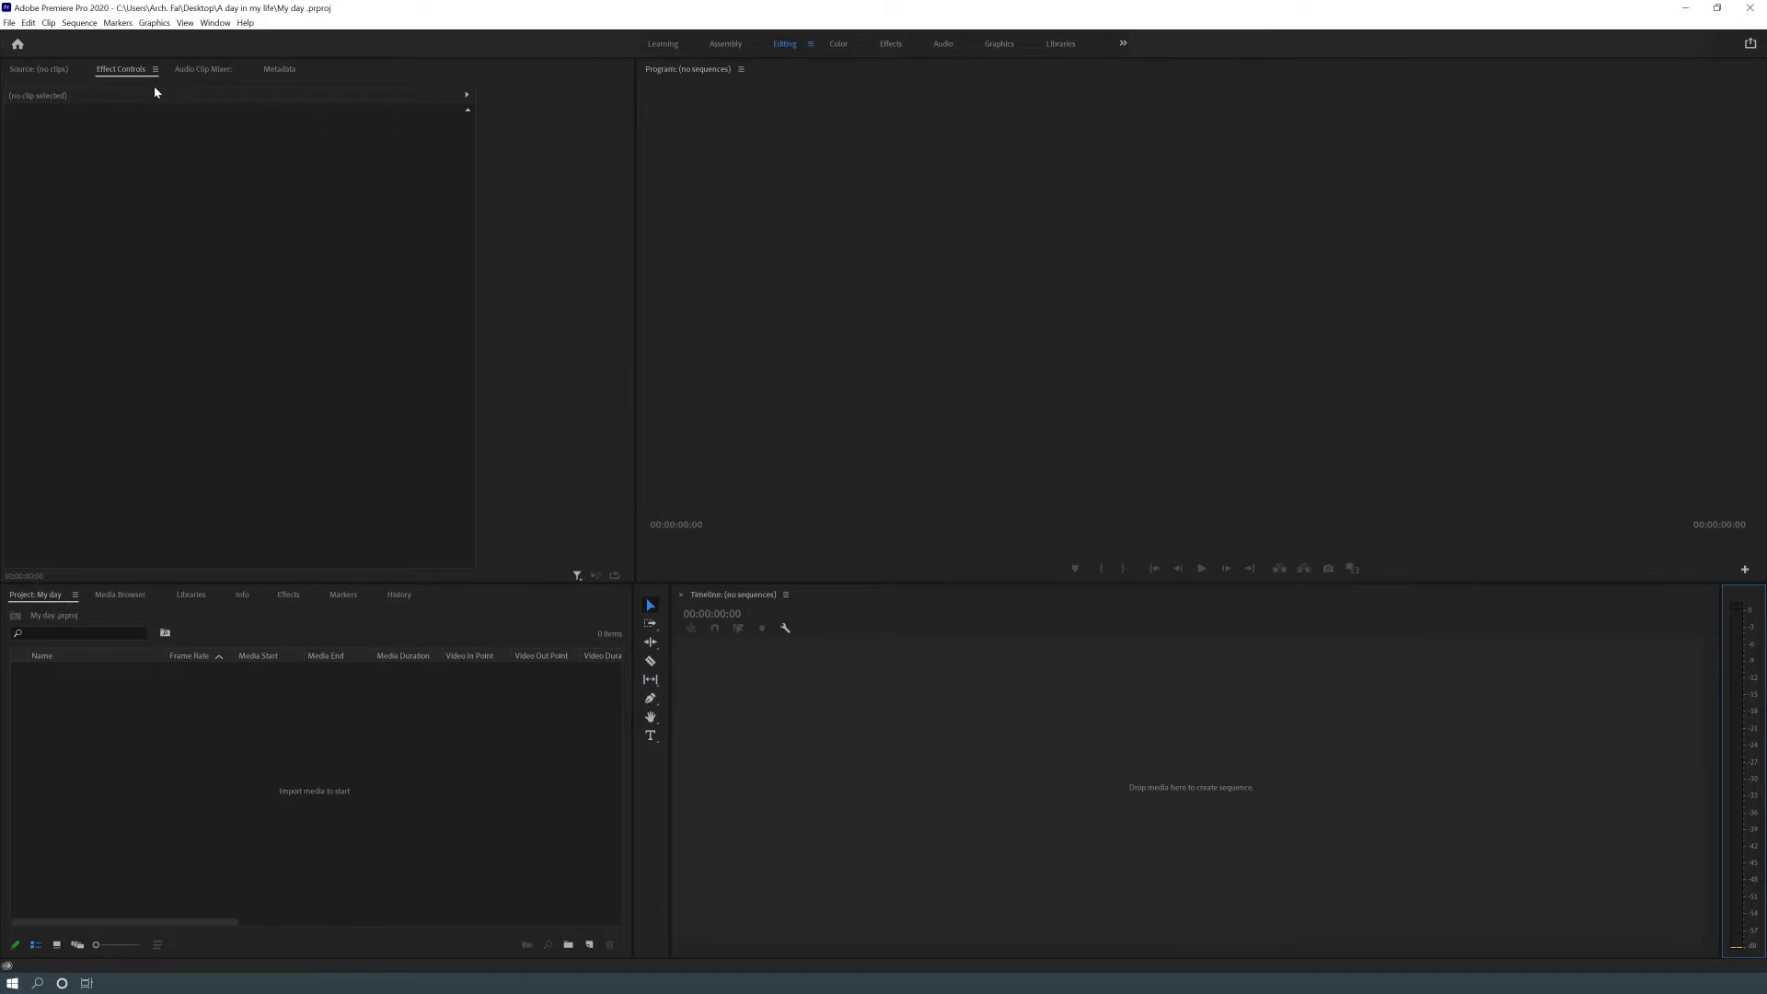
# Close the Timeline panel and restore it to the workspace
pyautogui.click(1707, 603)
pyautogui.click(785, 595)
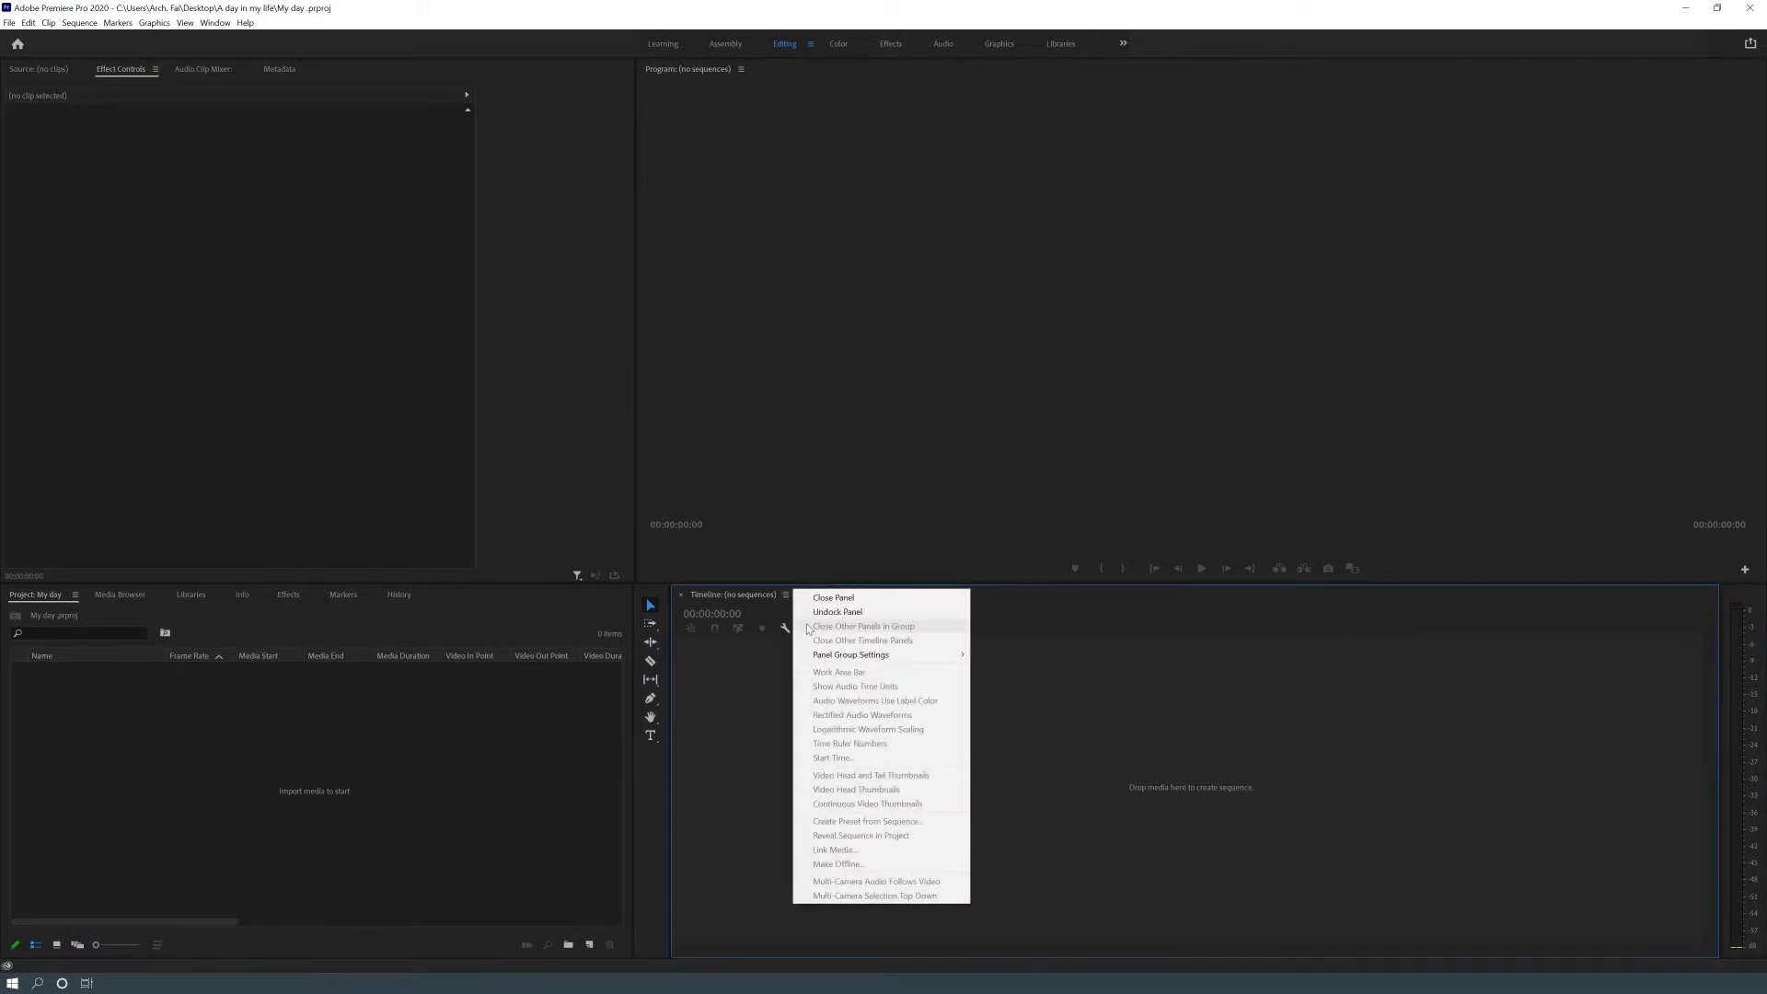
pyautogui.click(828, 592)
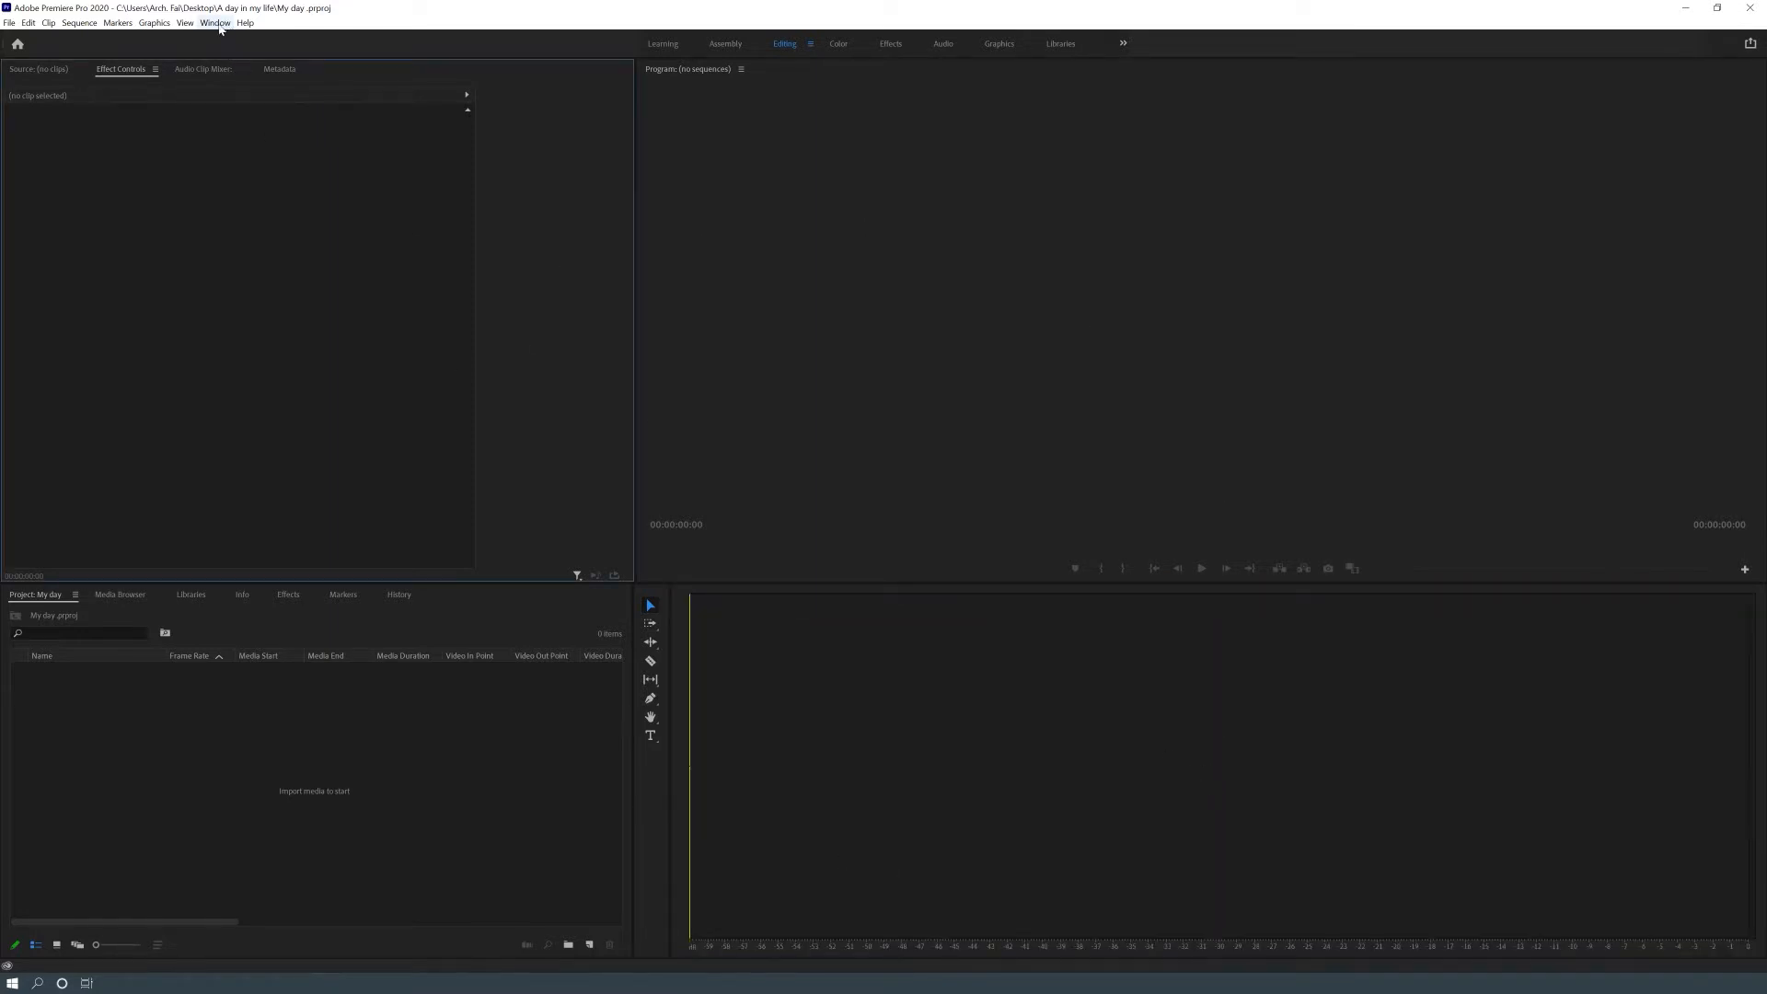
pyautogui.click(217, 24)
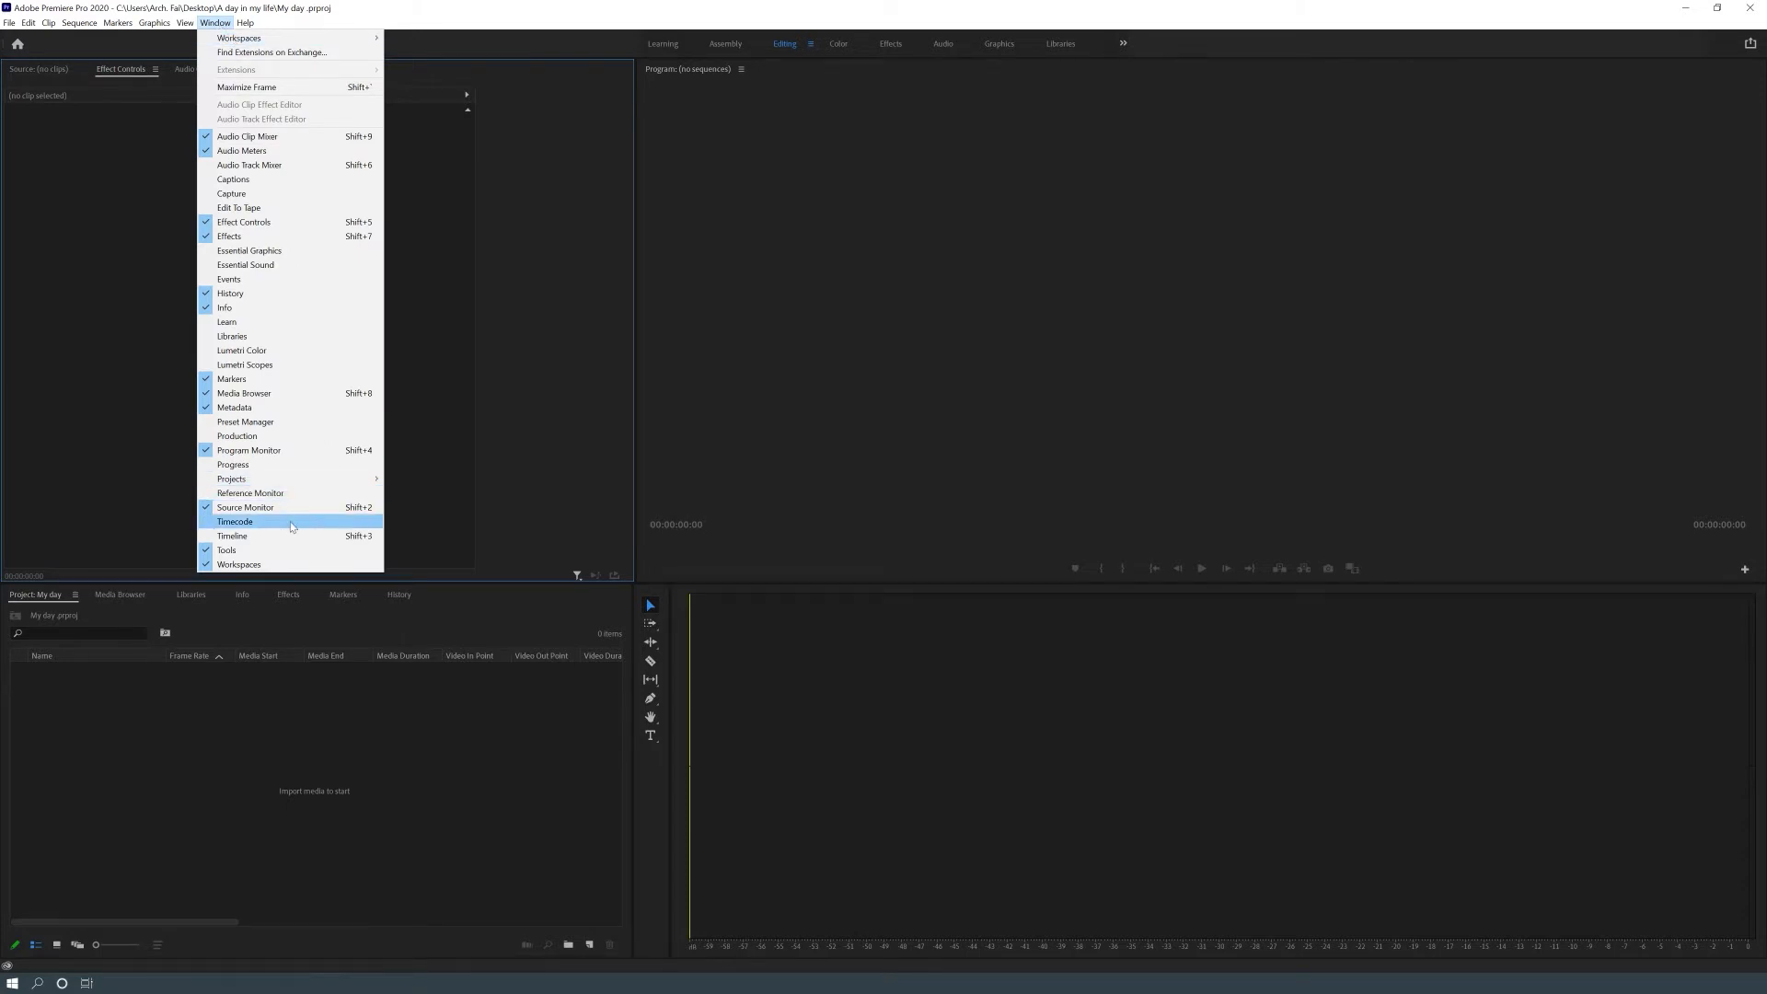
pyautogui.click(234, 535)
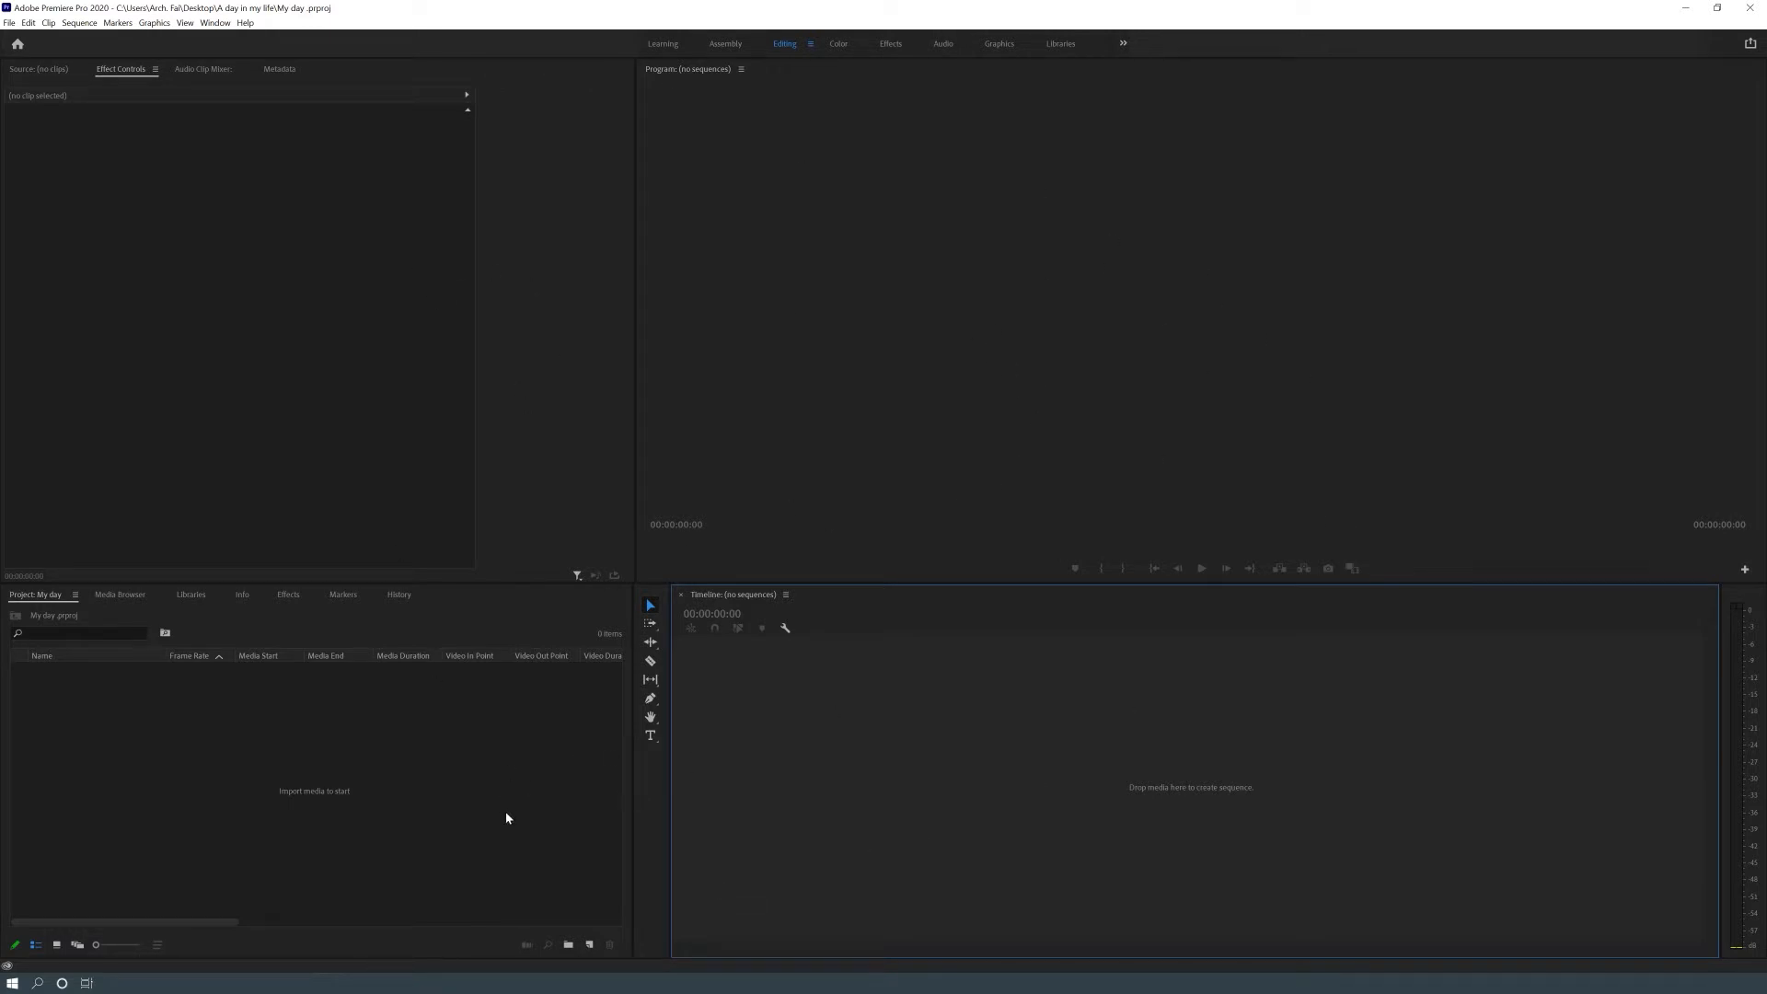
# Reset the Editing workspace to its saved layout
pyautogui.click(215, 23)
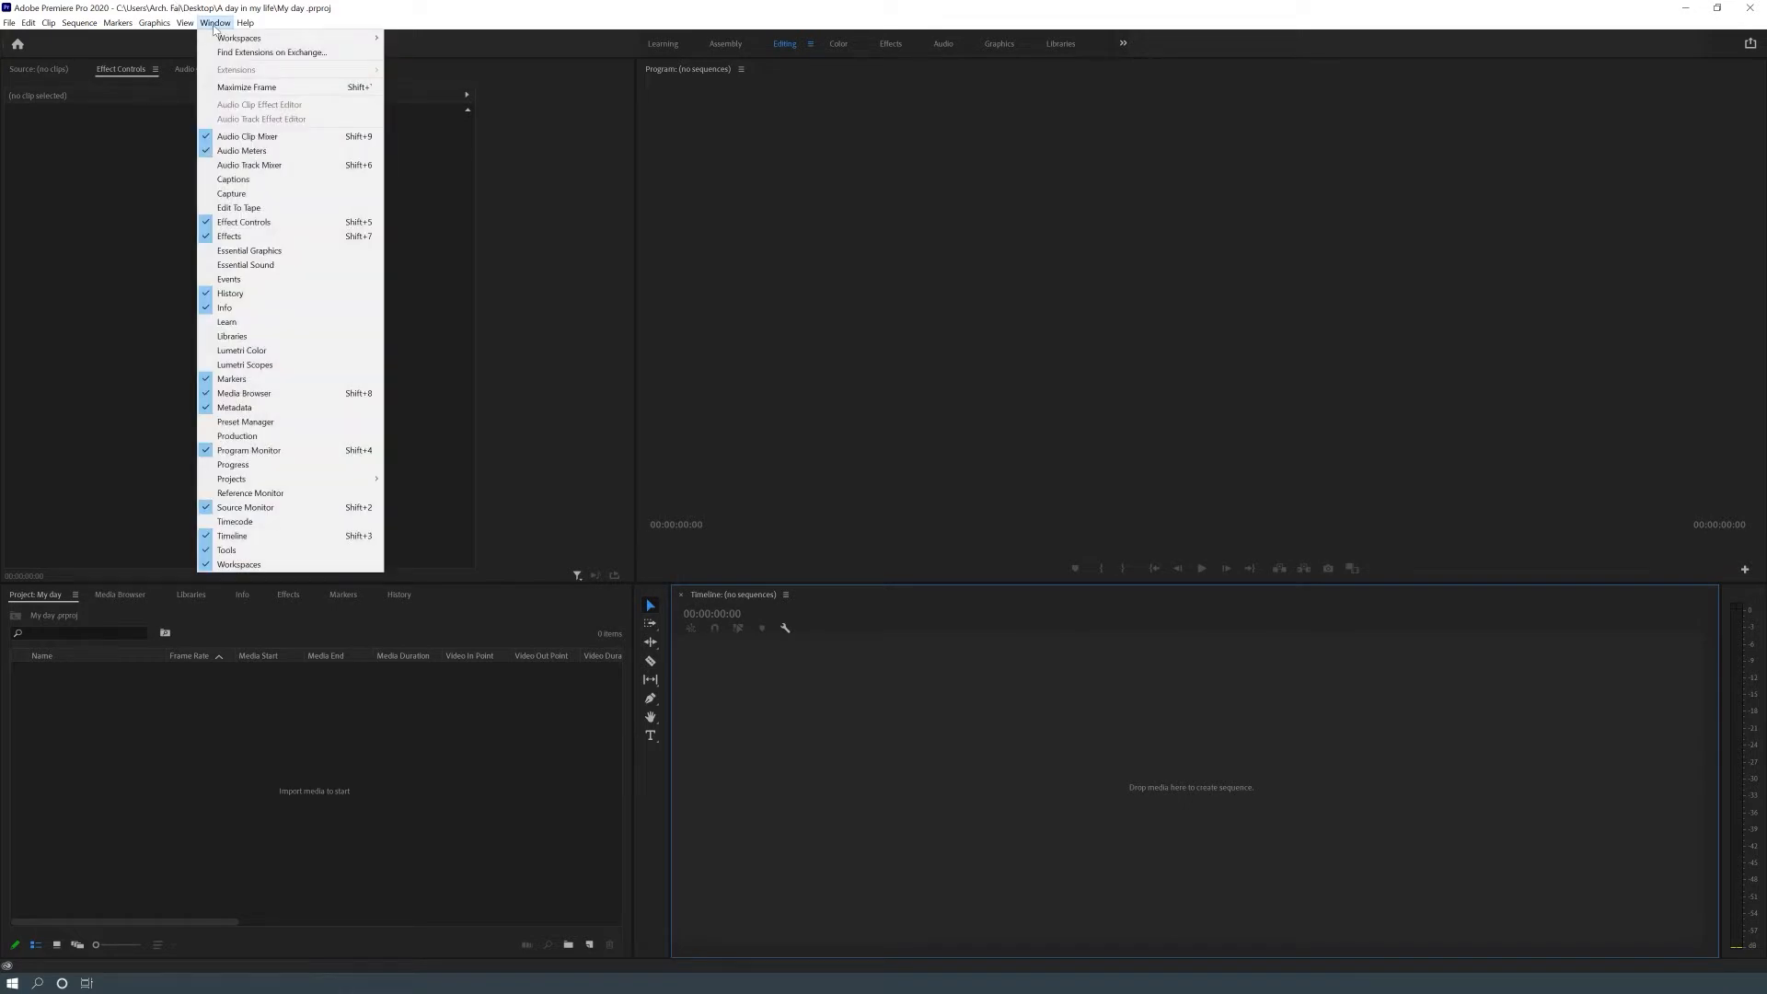
pyautogui.moveTo(221, 38)
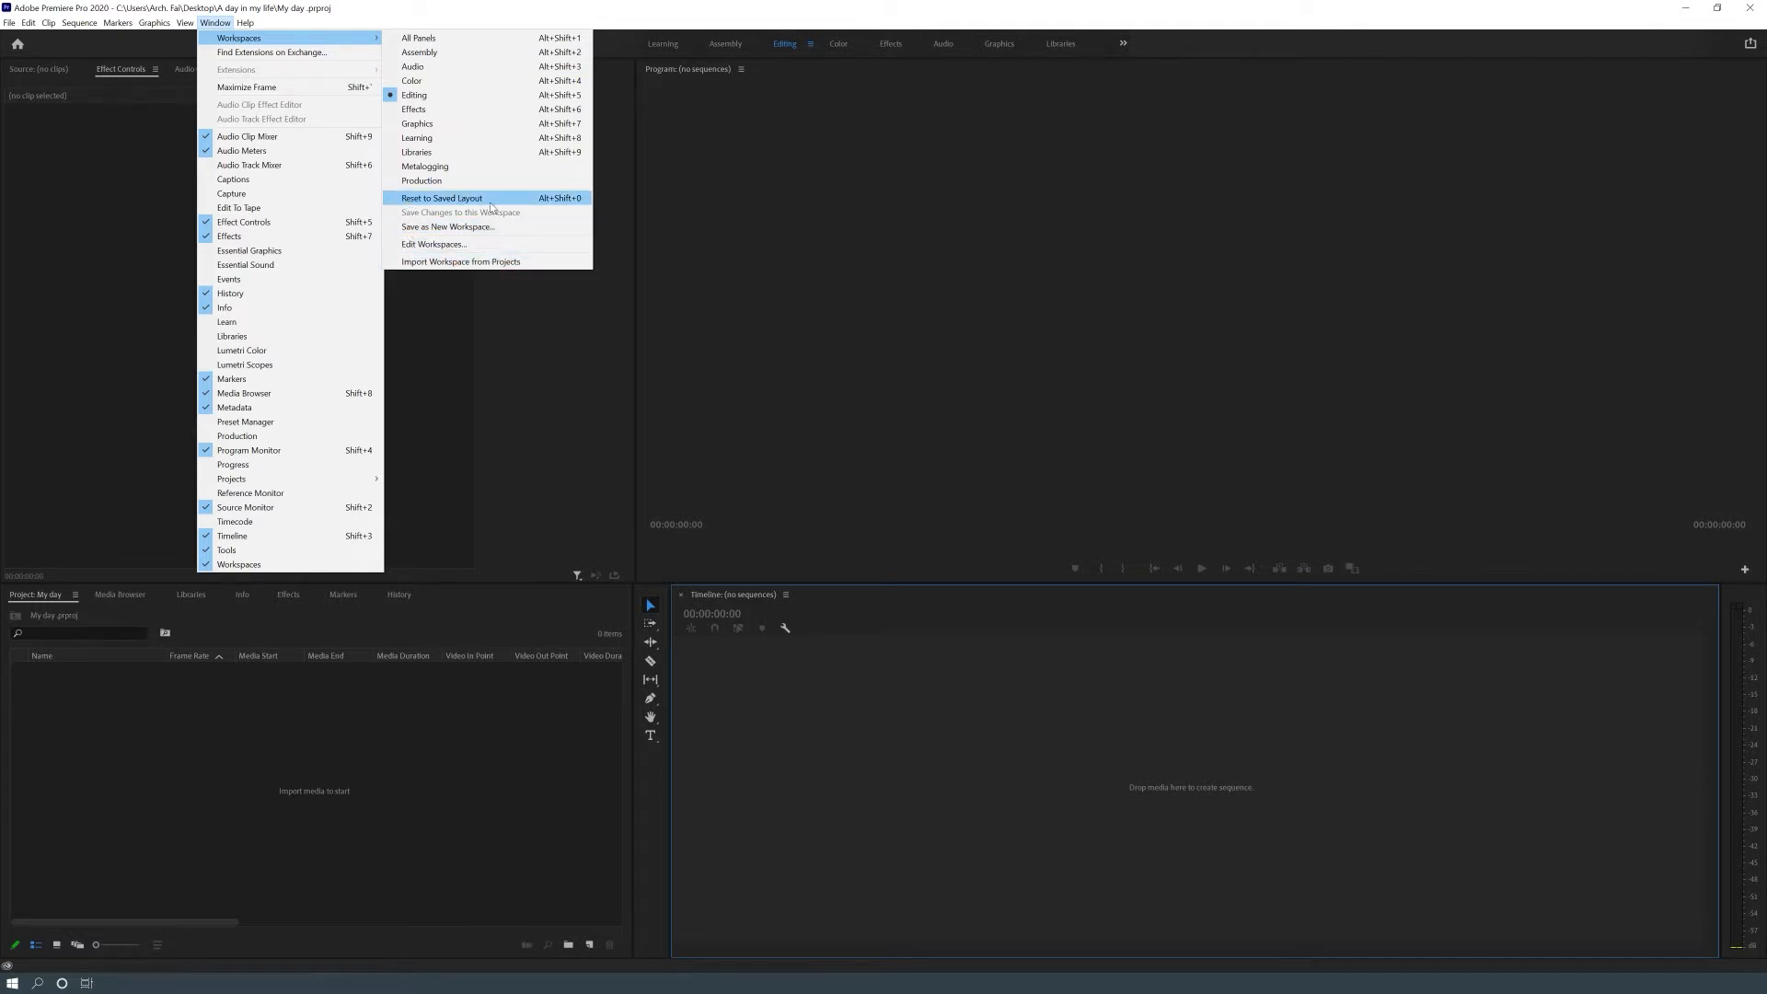
pyautogui.click(492, 202)
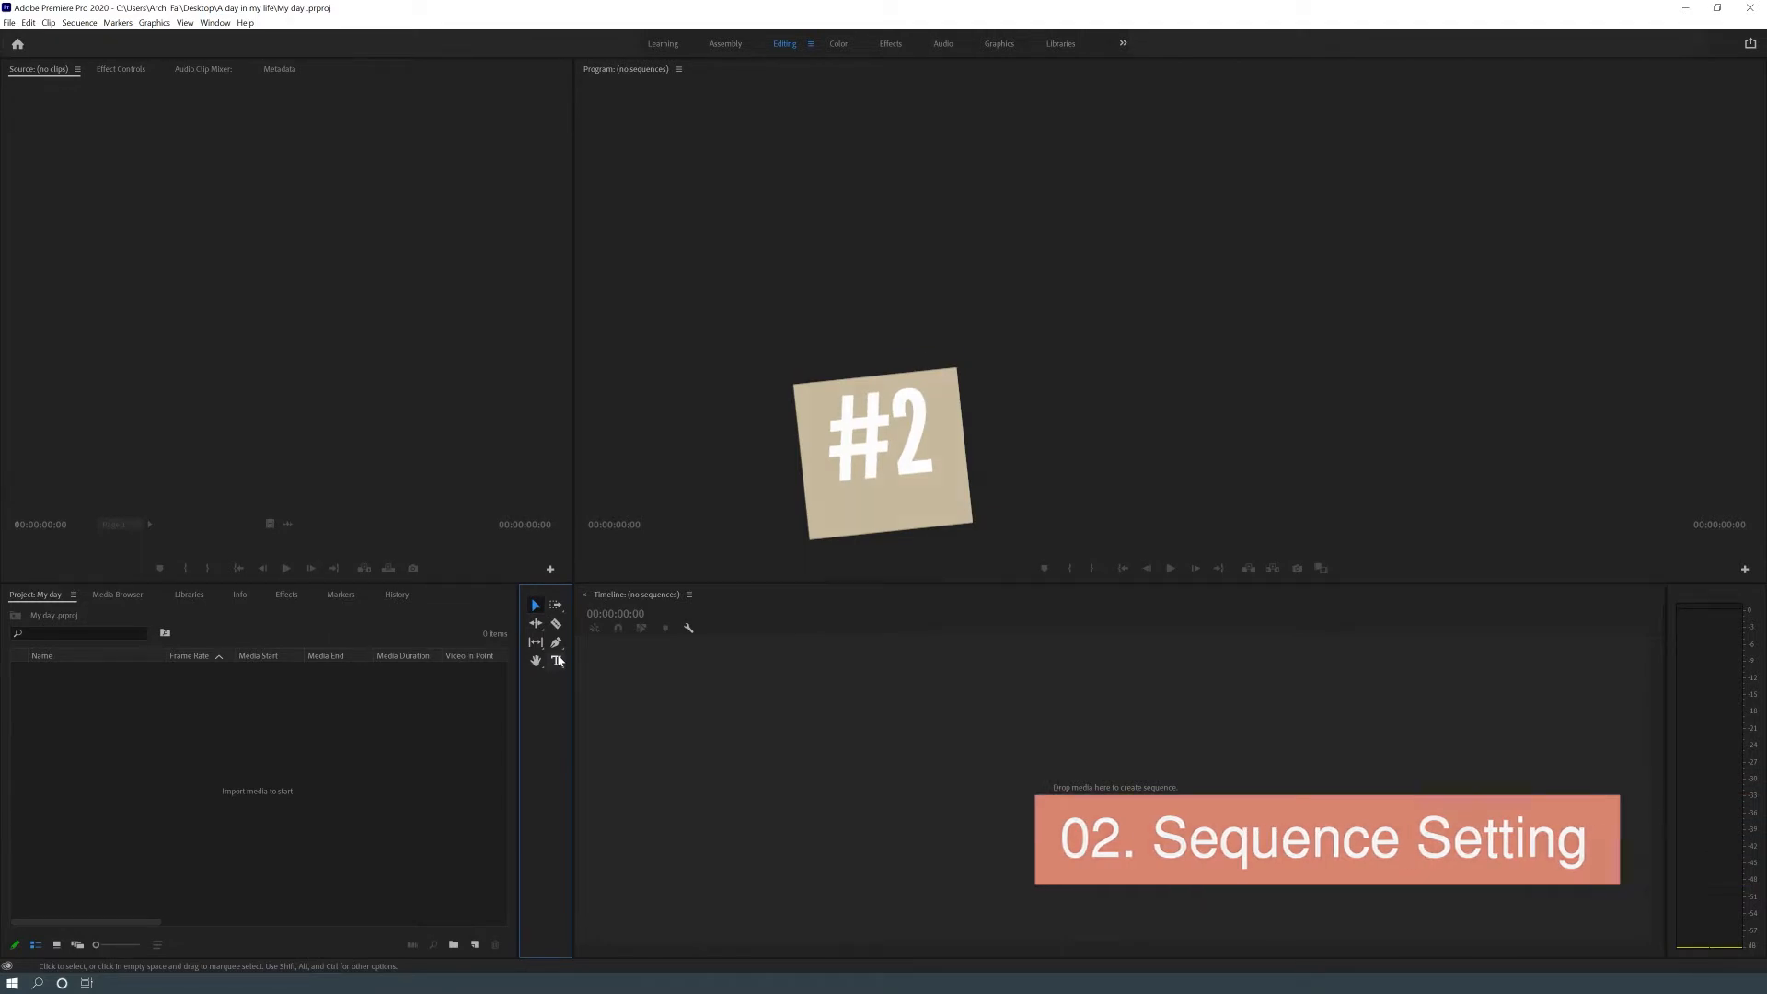
# Create a new sequence with the ARRI 1080p 23.976 preset, keeping the default sequence name
pyautogui.hotkey('ctrl', 'n')
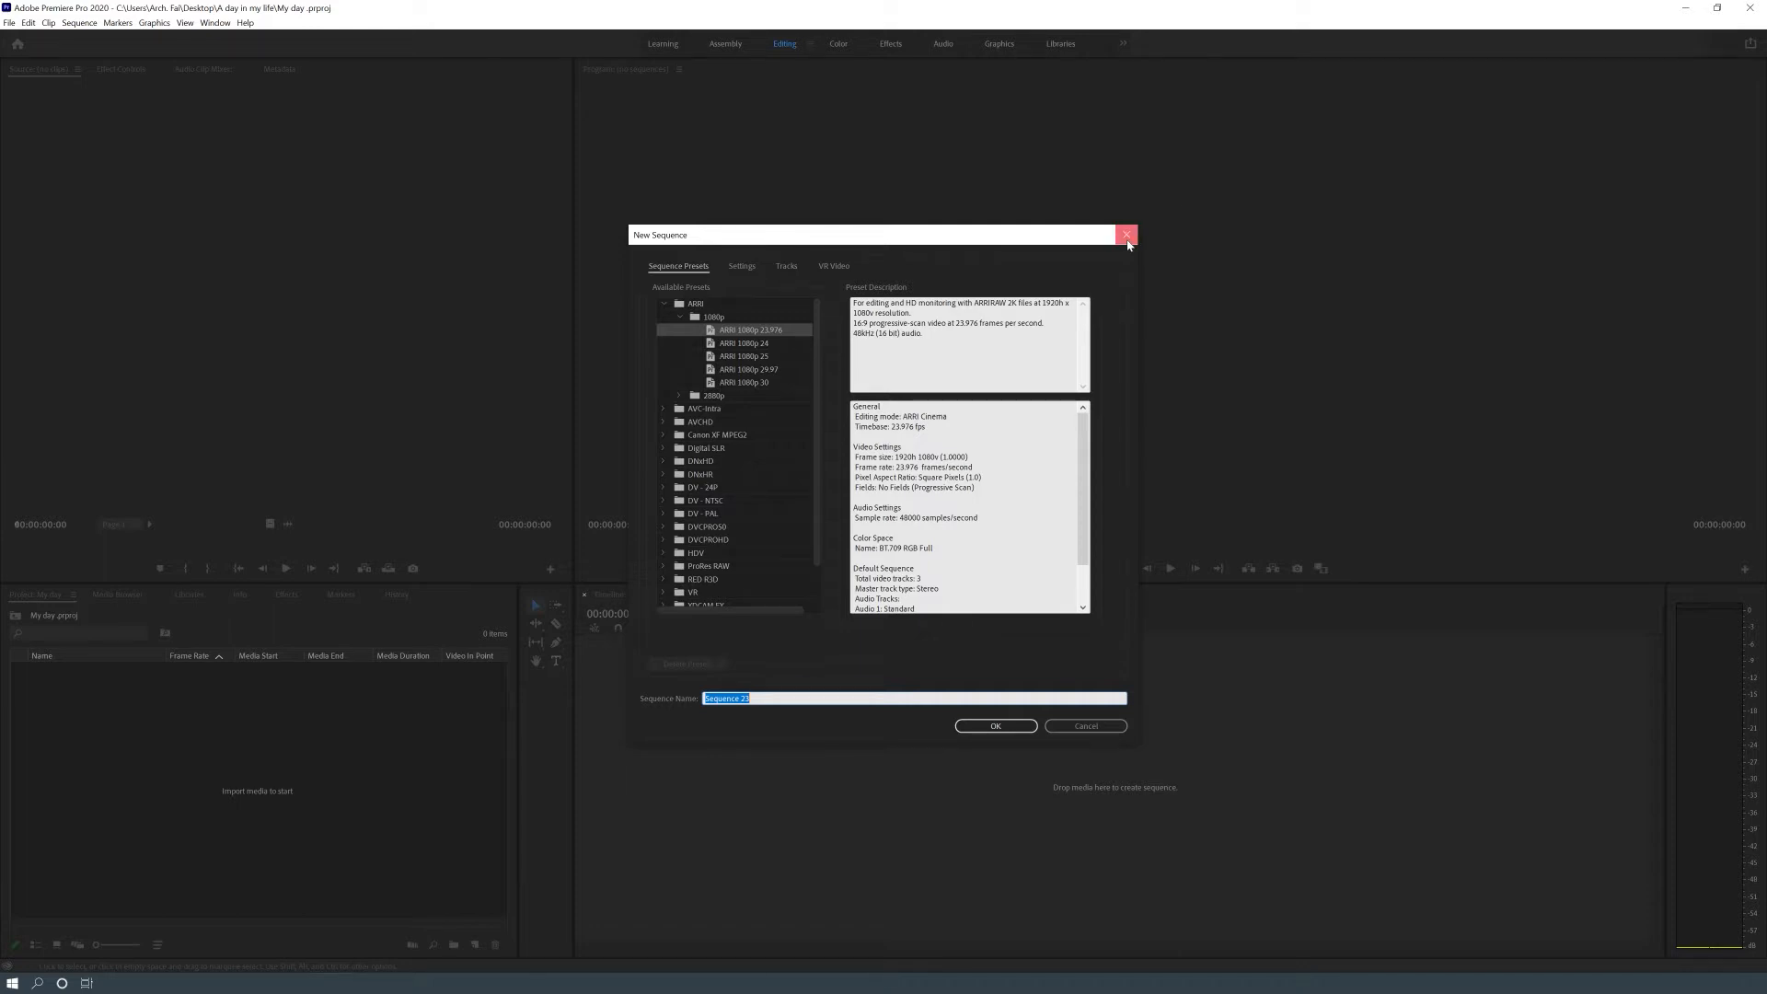
pyautogui.click(1126, 235)
pyautogui.click(10, 24)
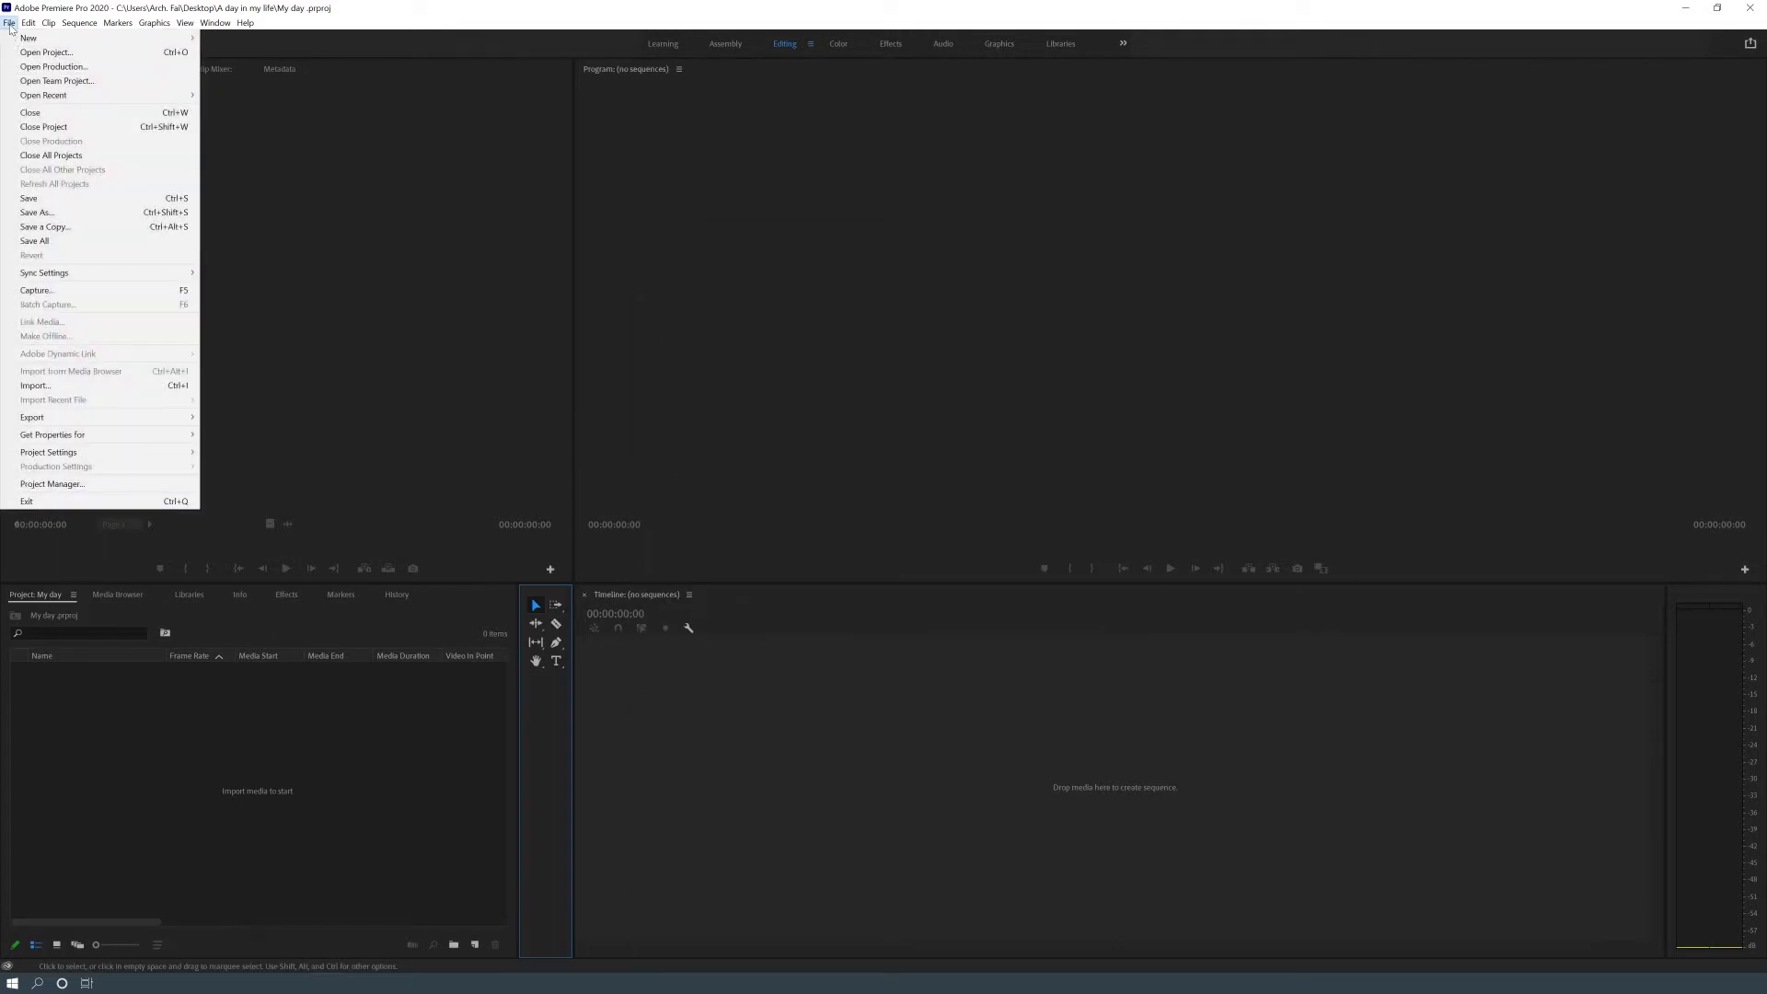
pyautogui.moveTo(17, 39)
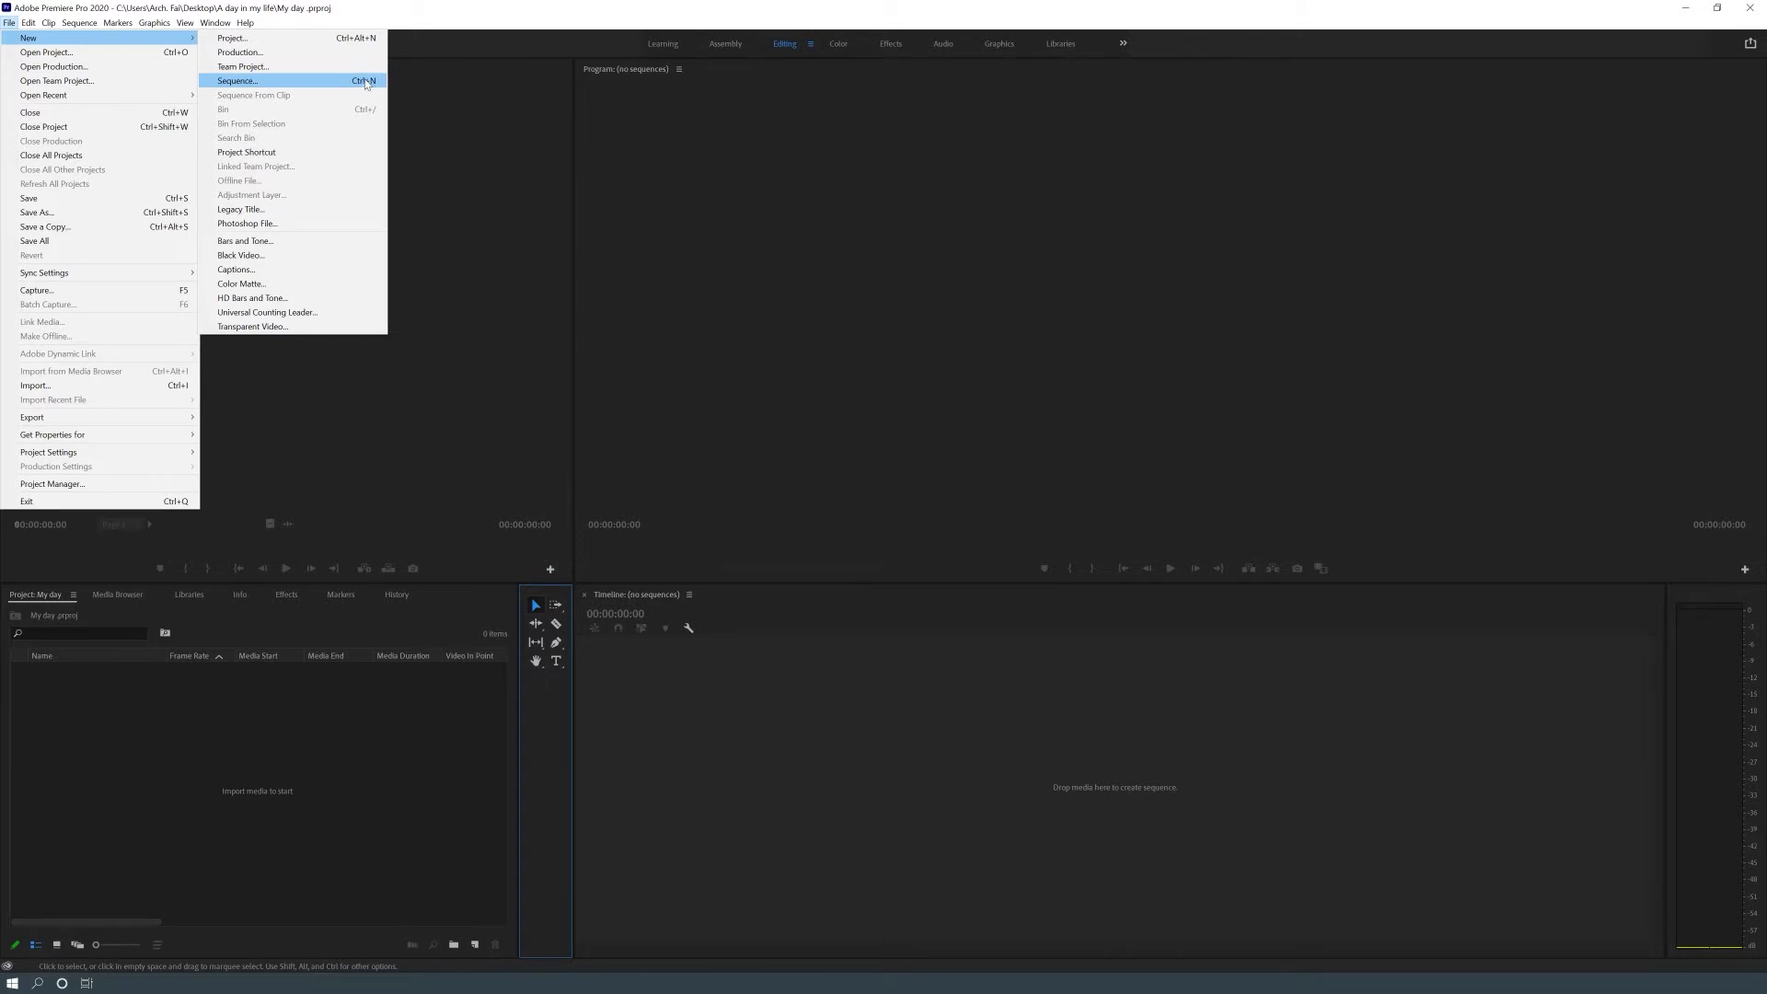
pyautogui.click(368, 81)
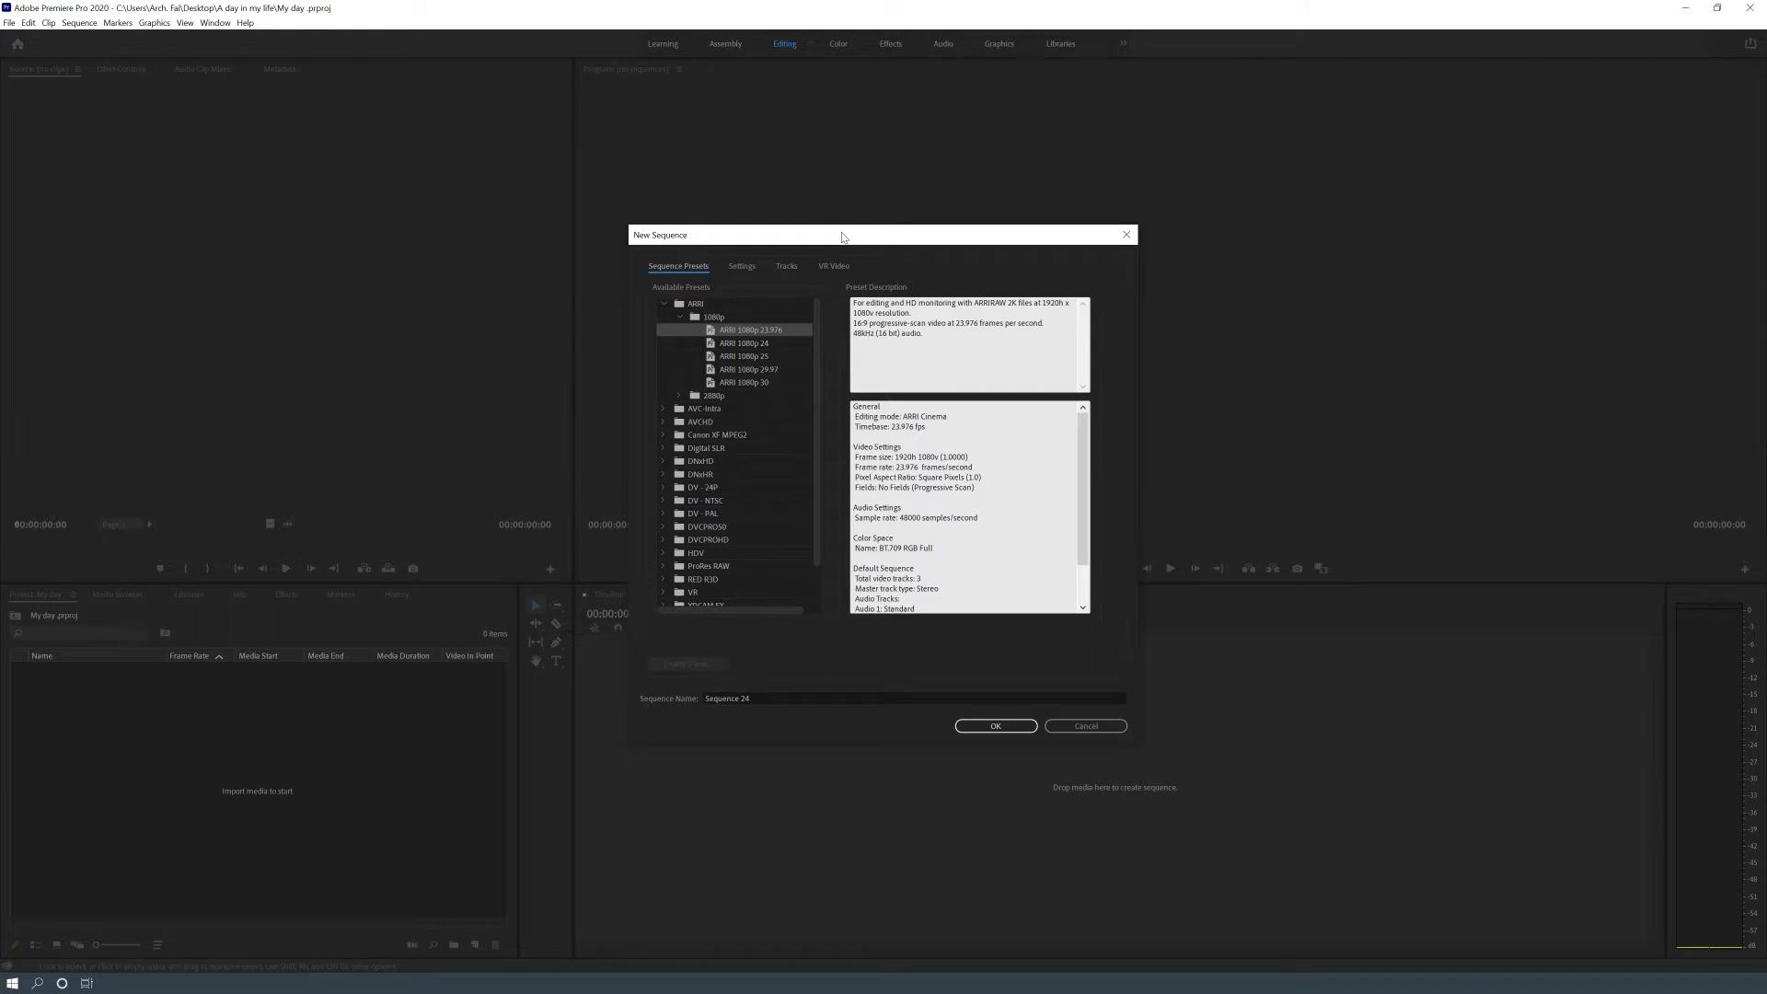
pyautogui.moveTo(842, 237); pyautogui.dragTo(506, 242)
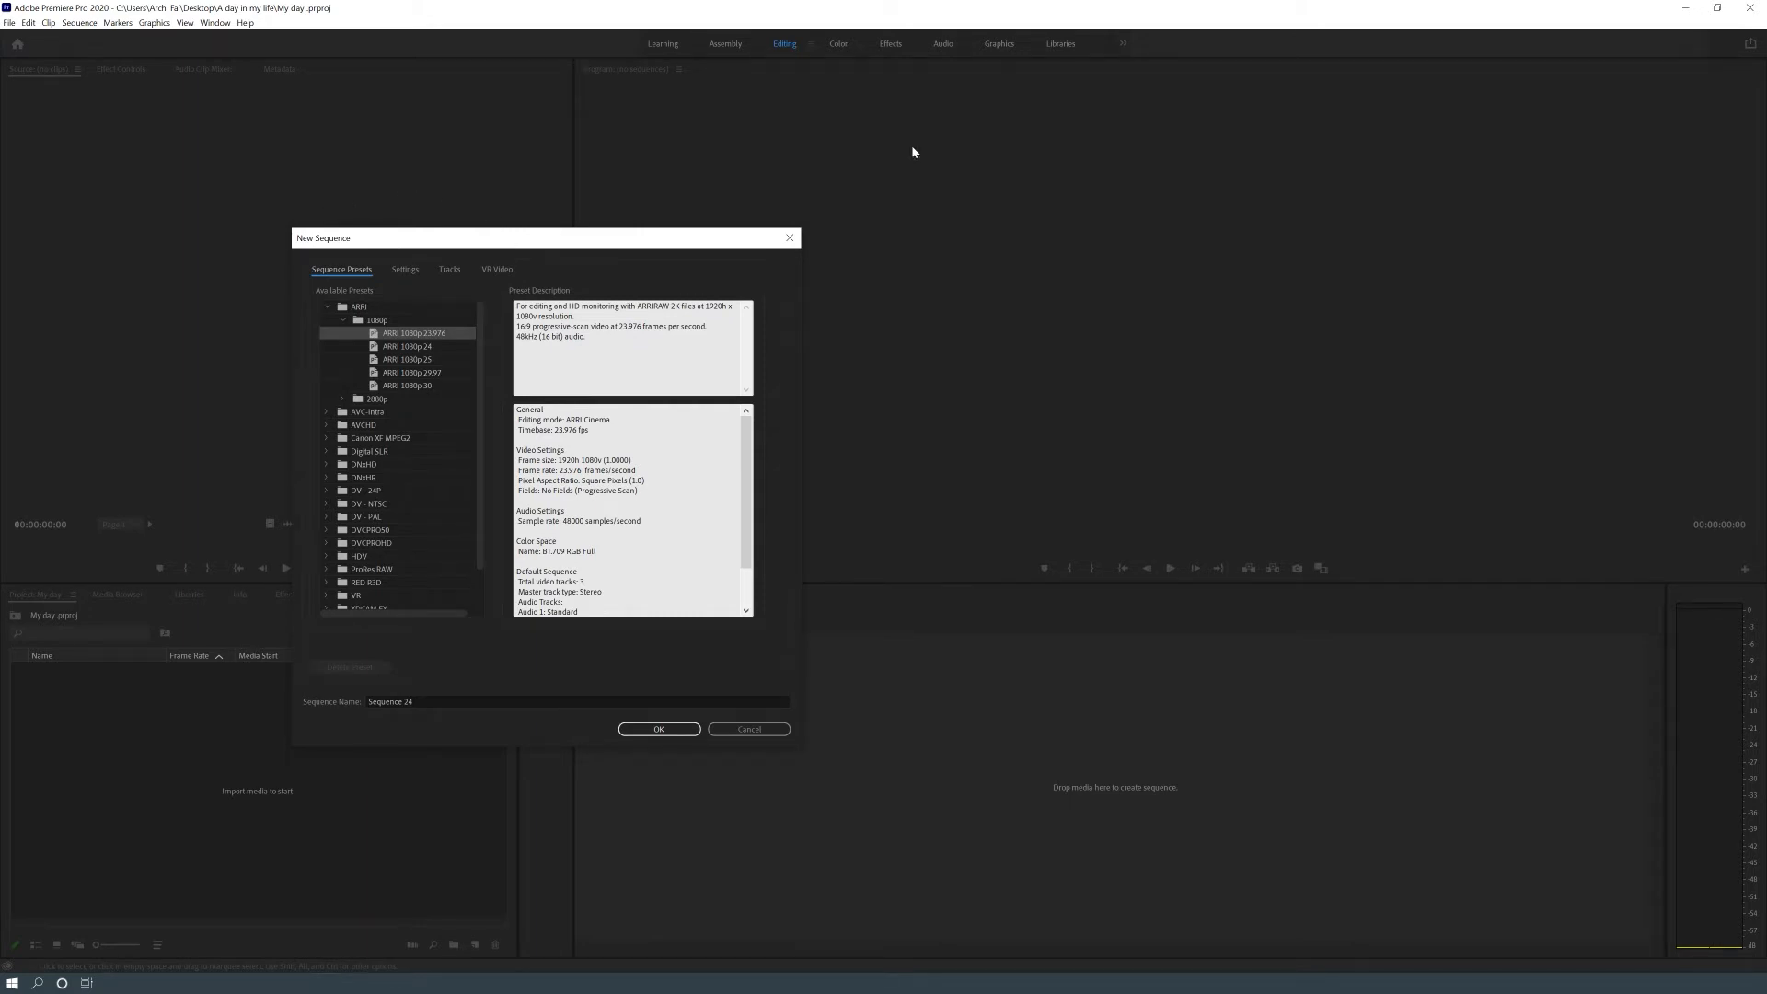
pyautogui.click(669, 732)
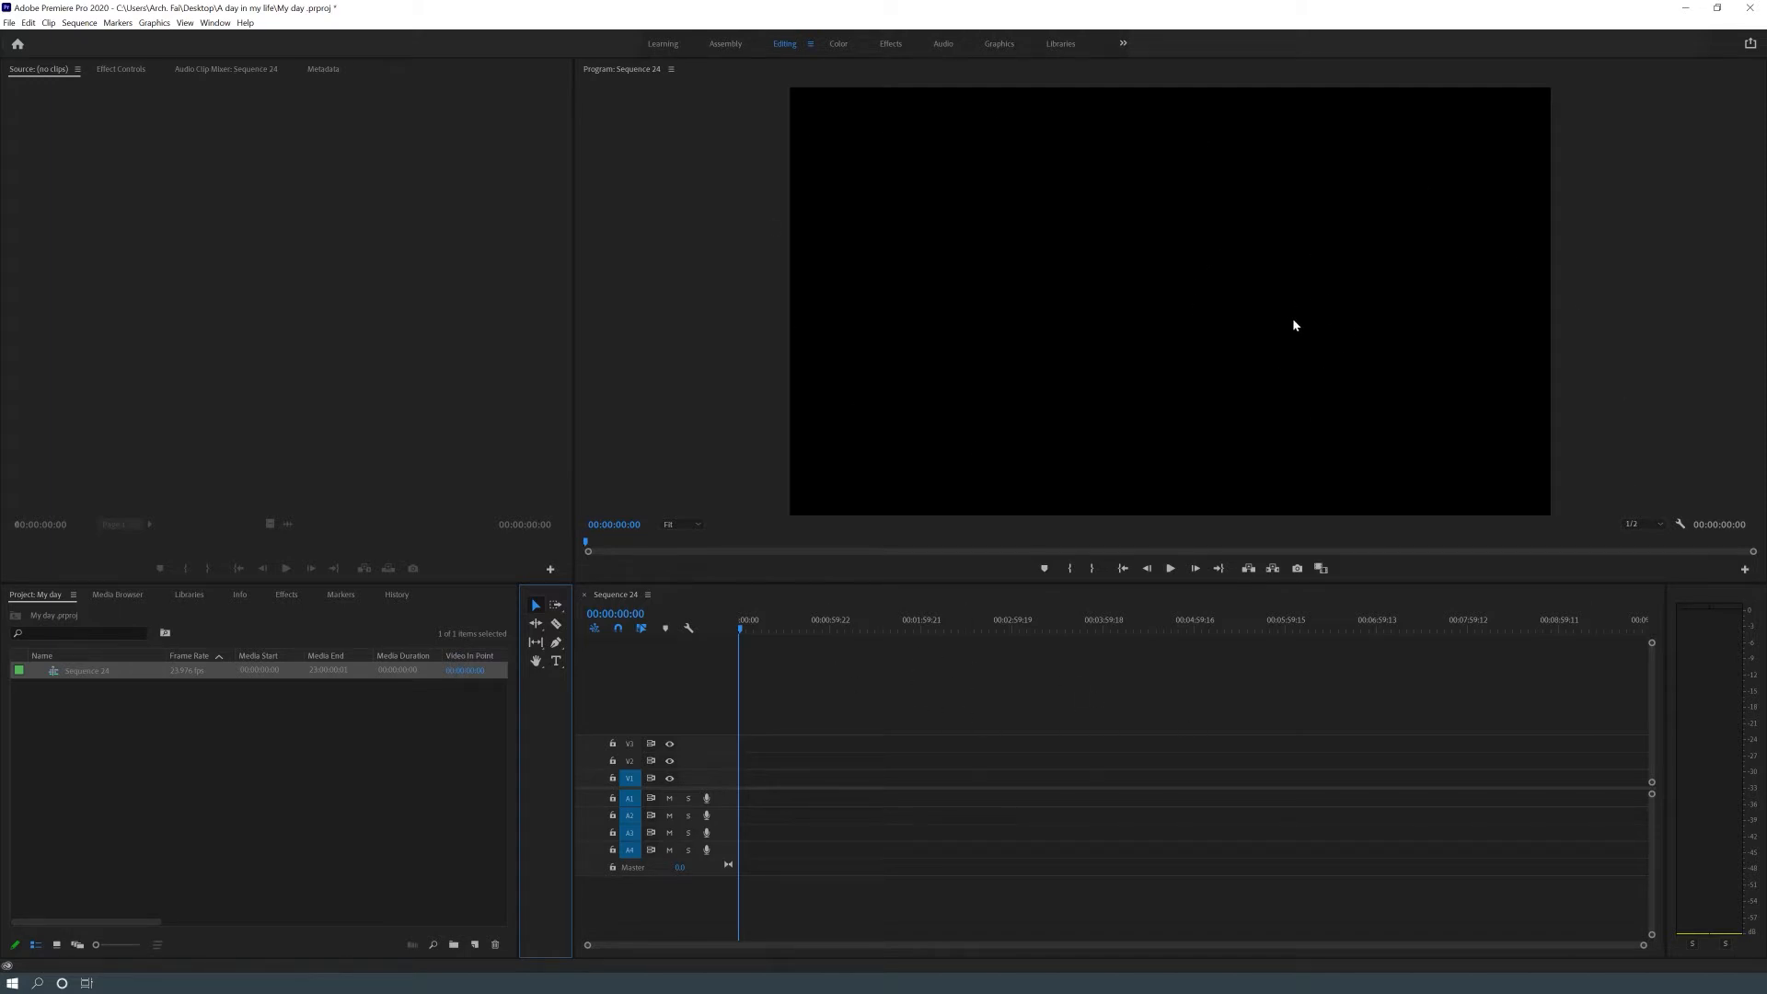
# Add four new bins with default names at the top level of the project
pyautogui.click(439, 789)
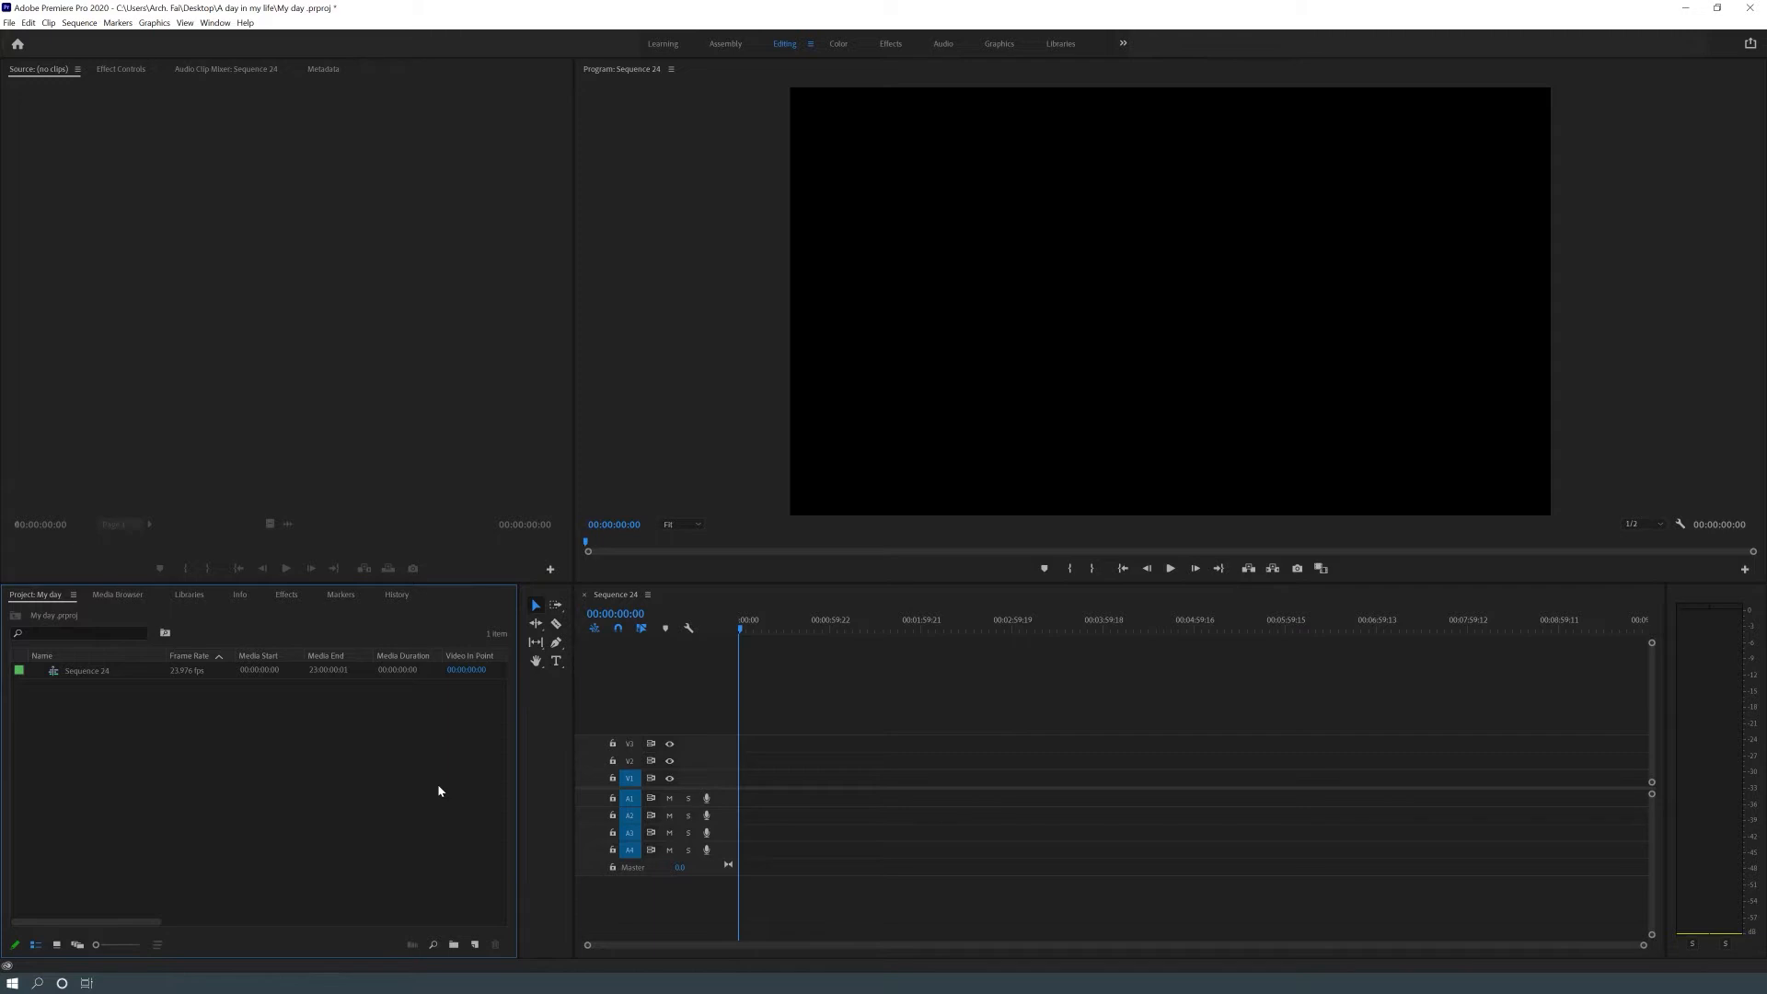
pyautogui.click(456, 946)
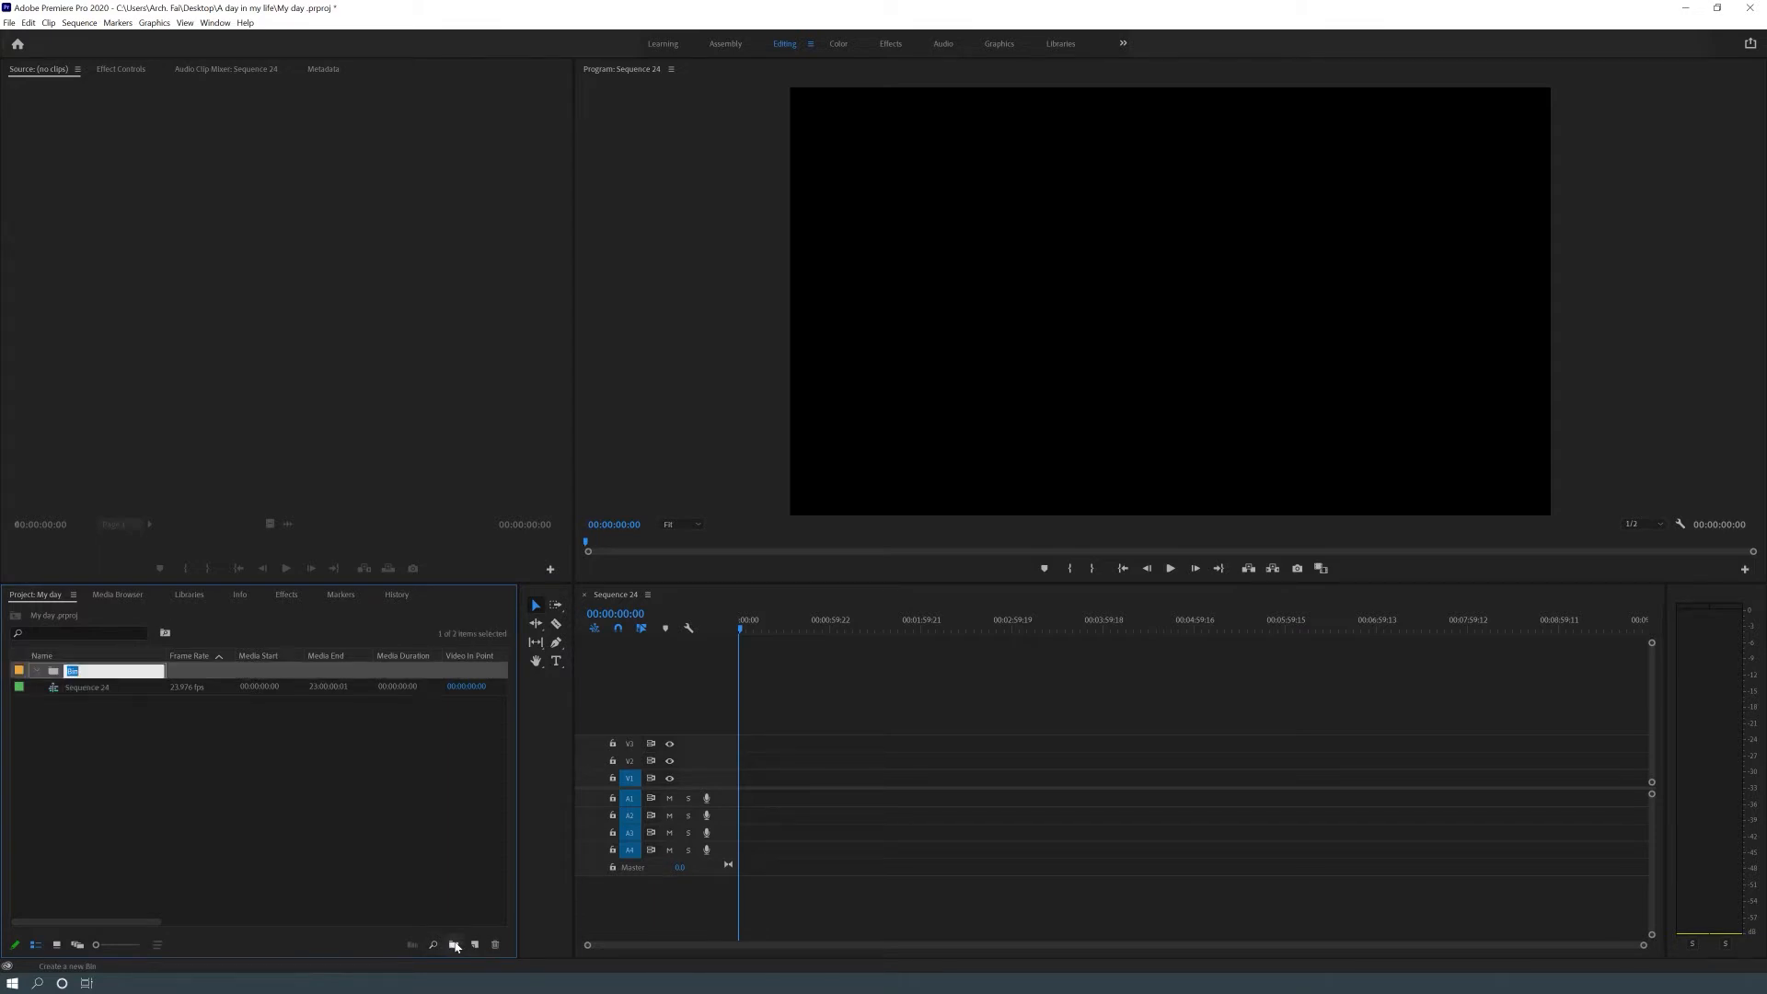
pyautogui.click(376, 839)
pyautogui.rightClick(313, 796)
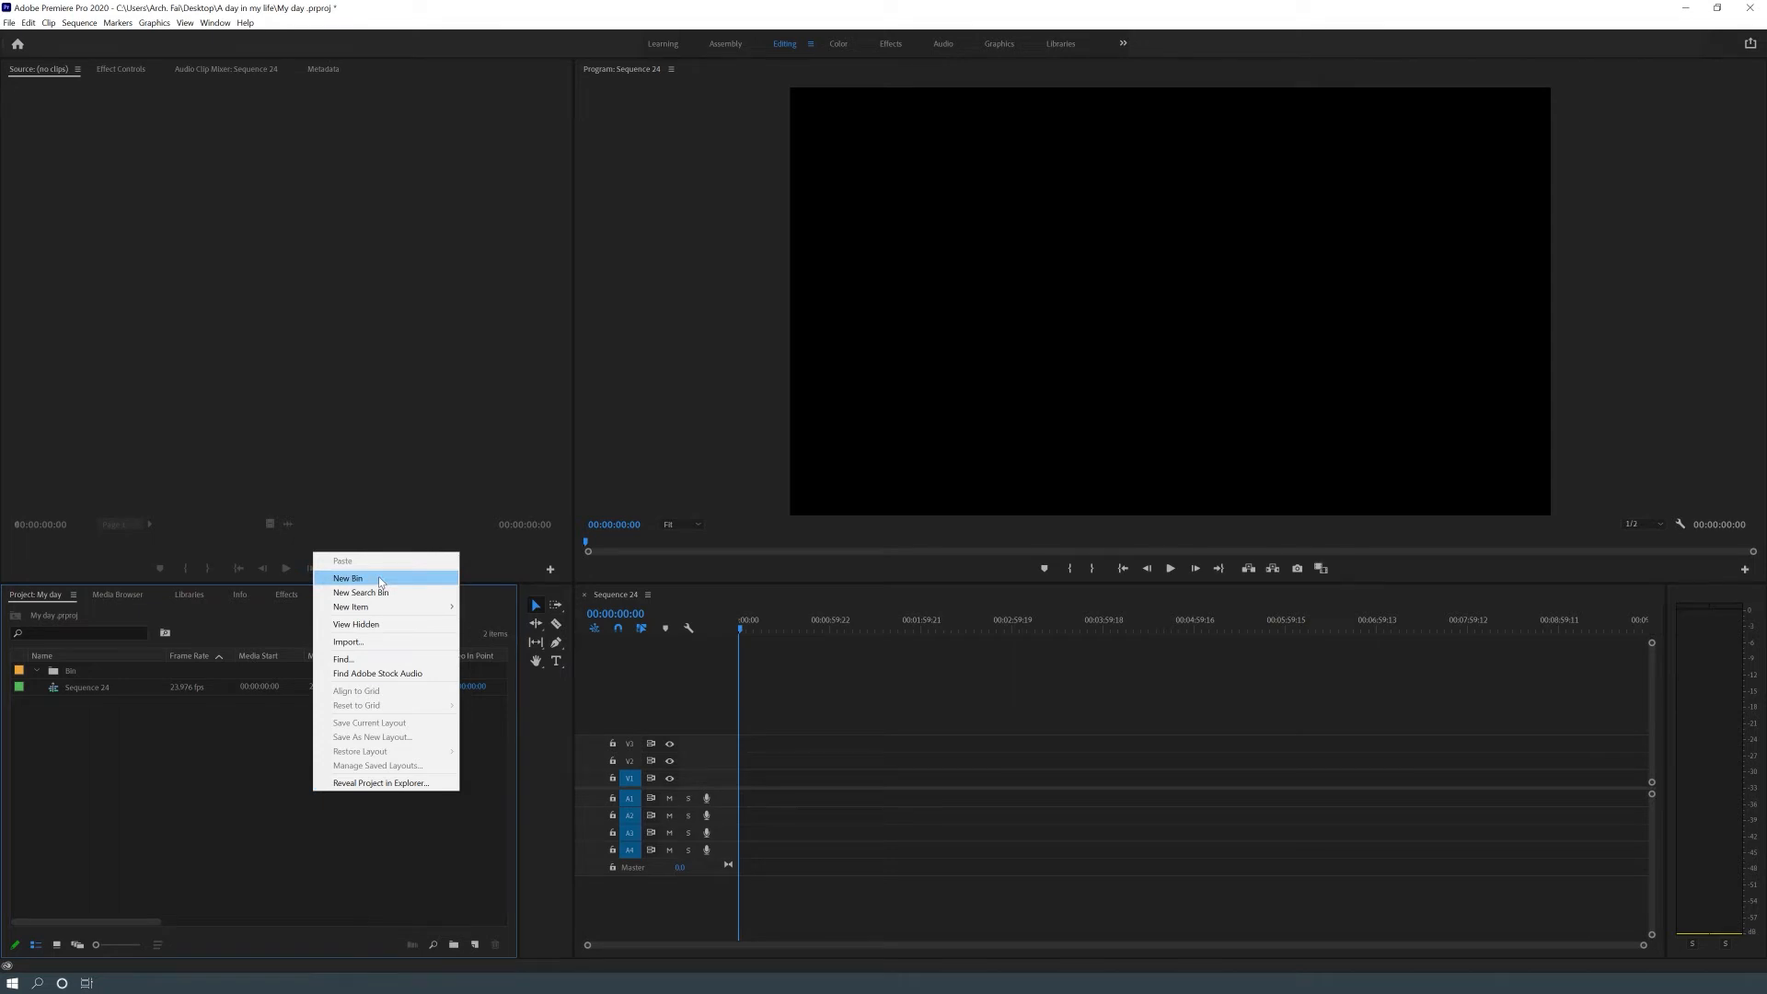
pyautogui.click(406, 577)
pyautogui.click(41, 686)
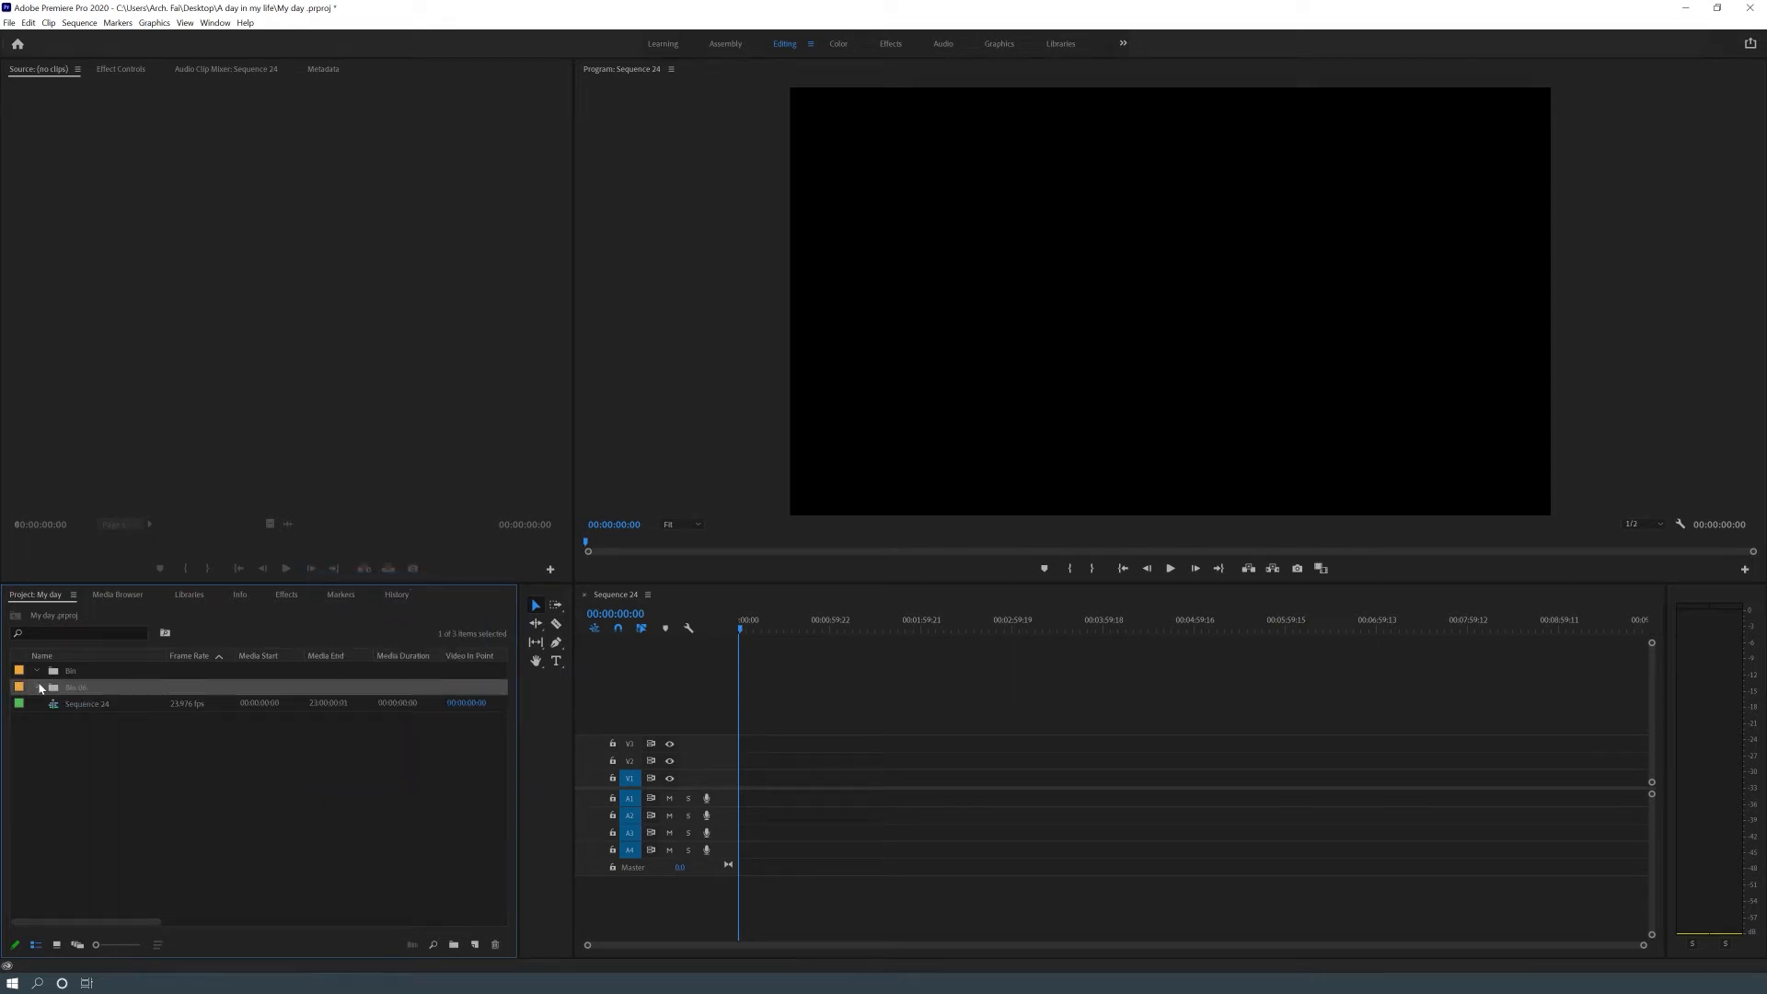
pyautogui.click(38, 670)
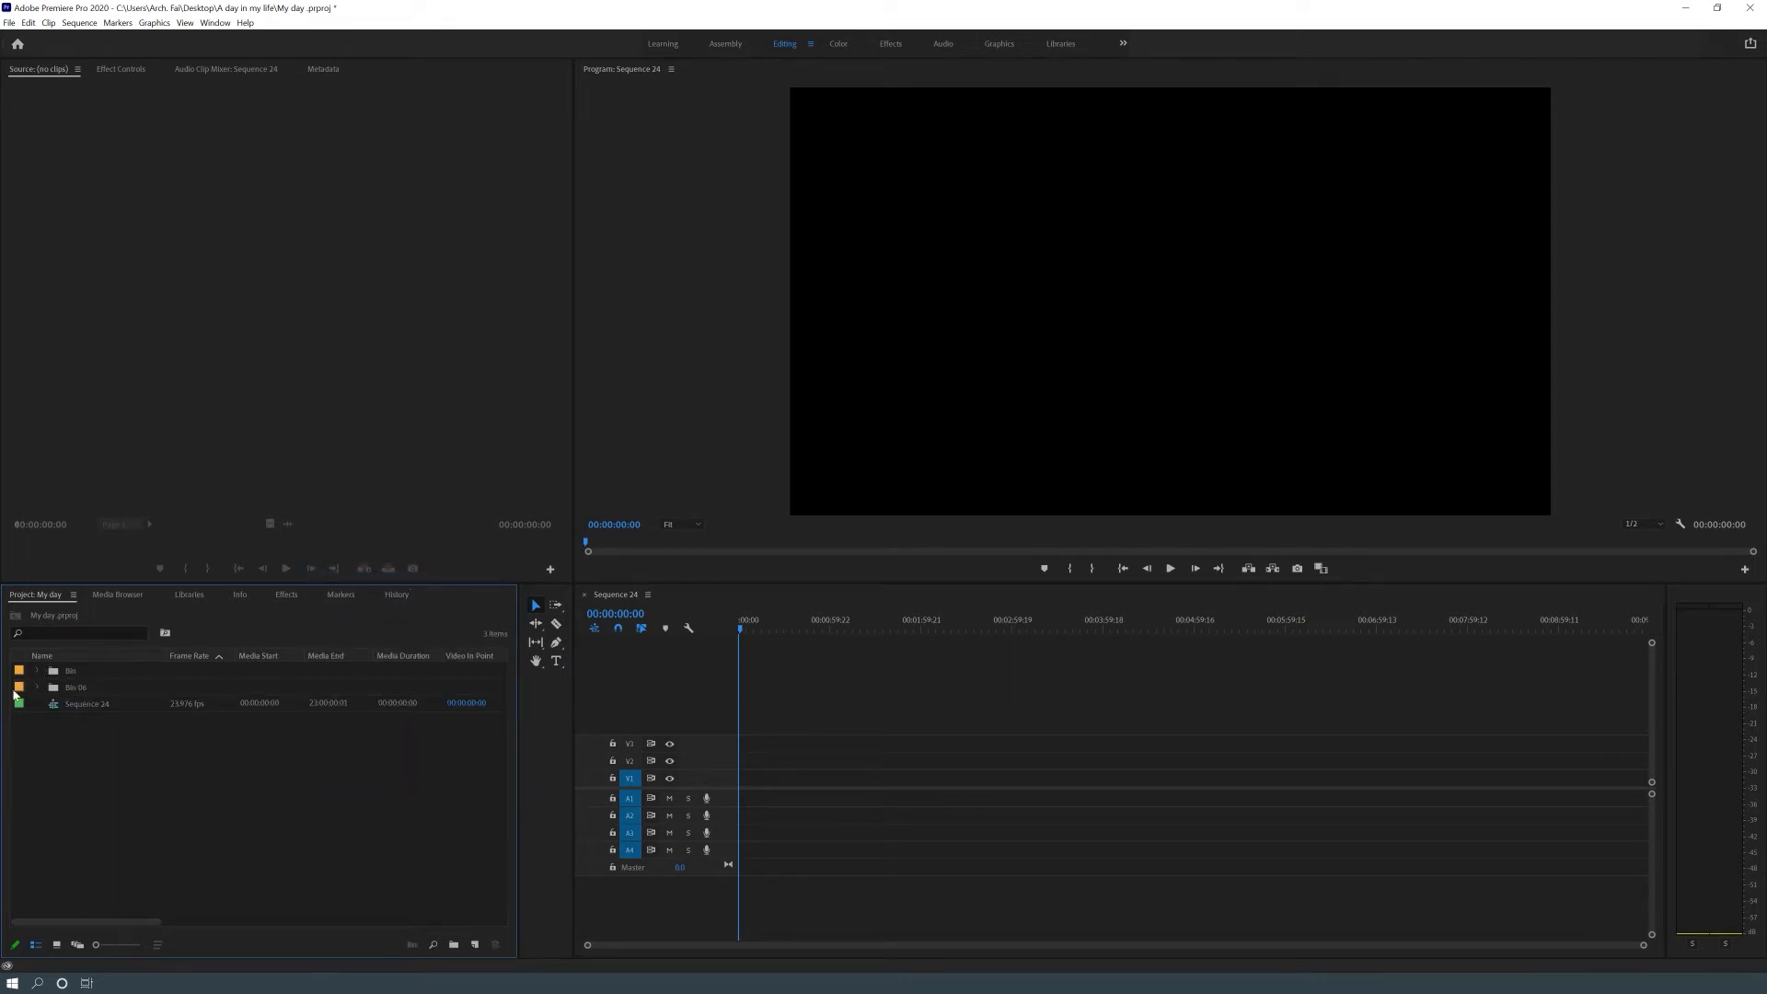
pyautogui.click(453, 945)
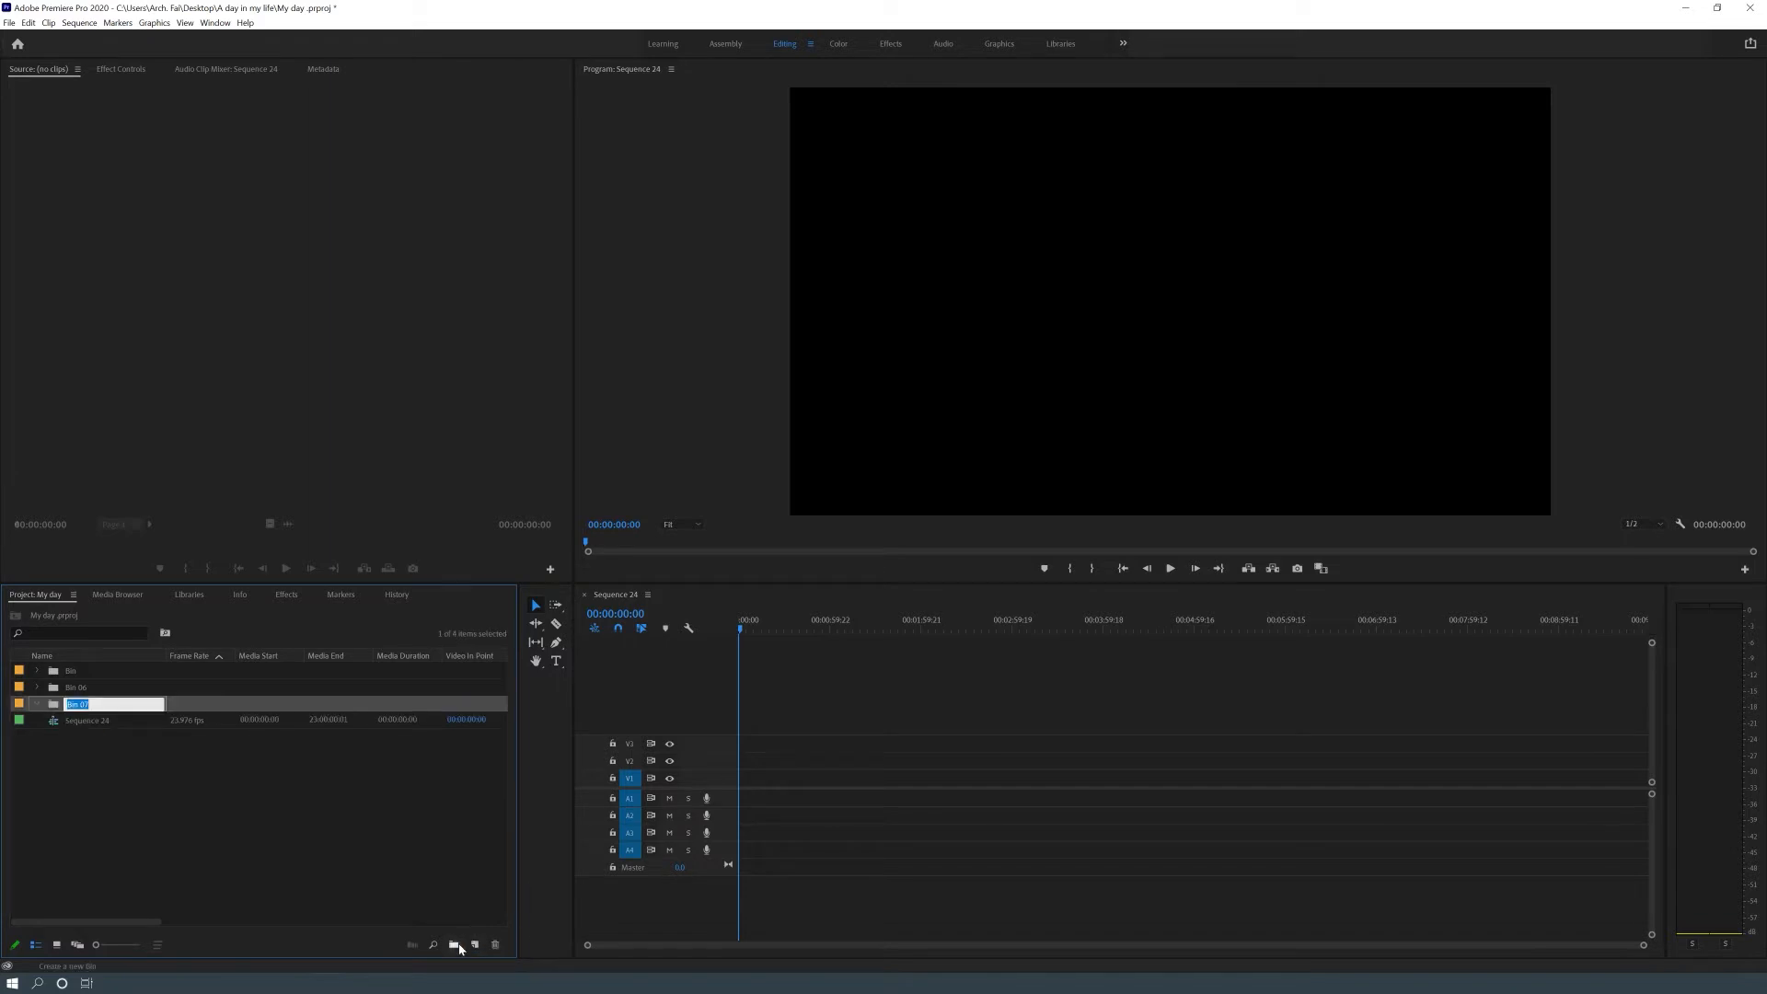
pyautogui.click(442, 871)
pyautogui.click(454, 945)
pyautogui.click(276, 888)
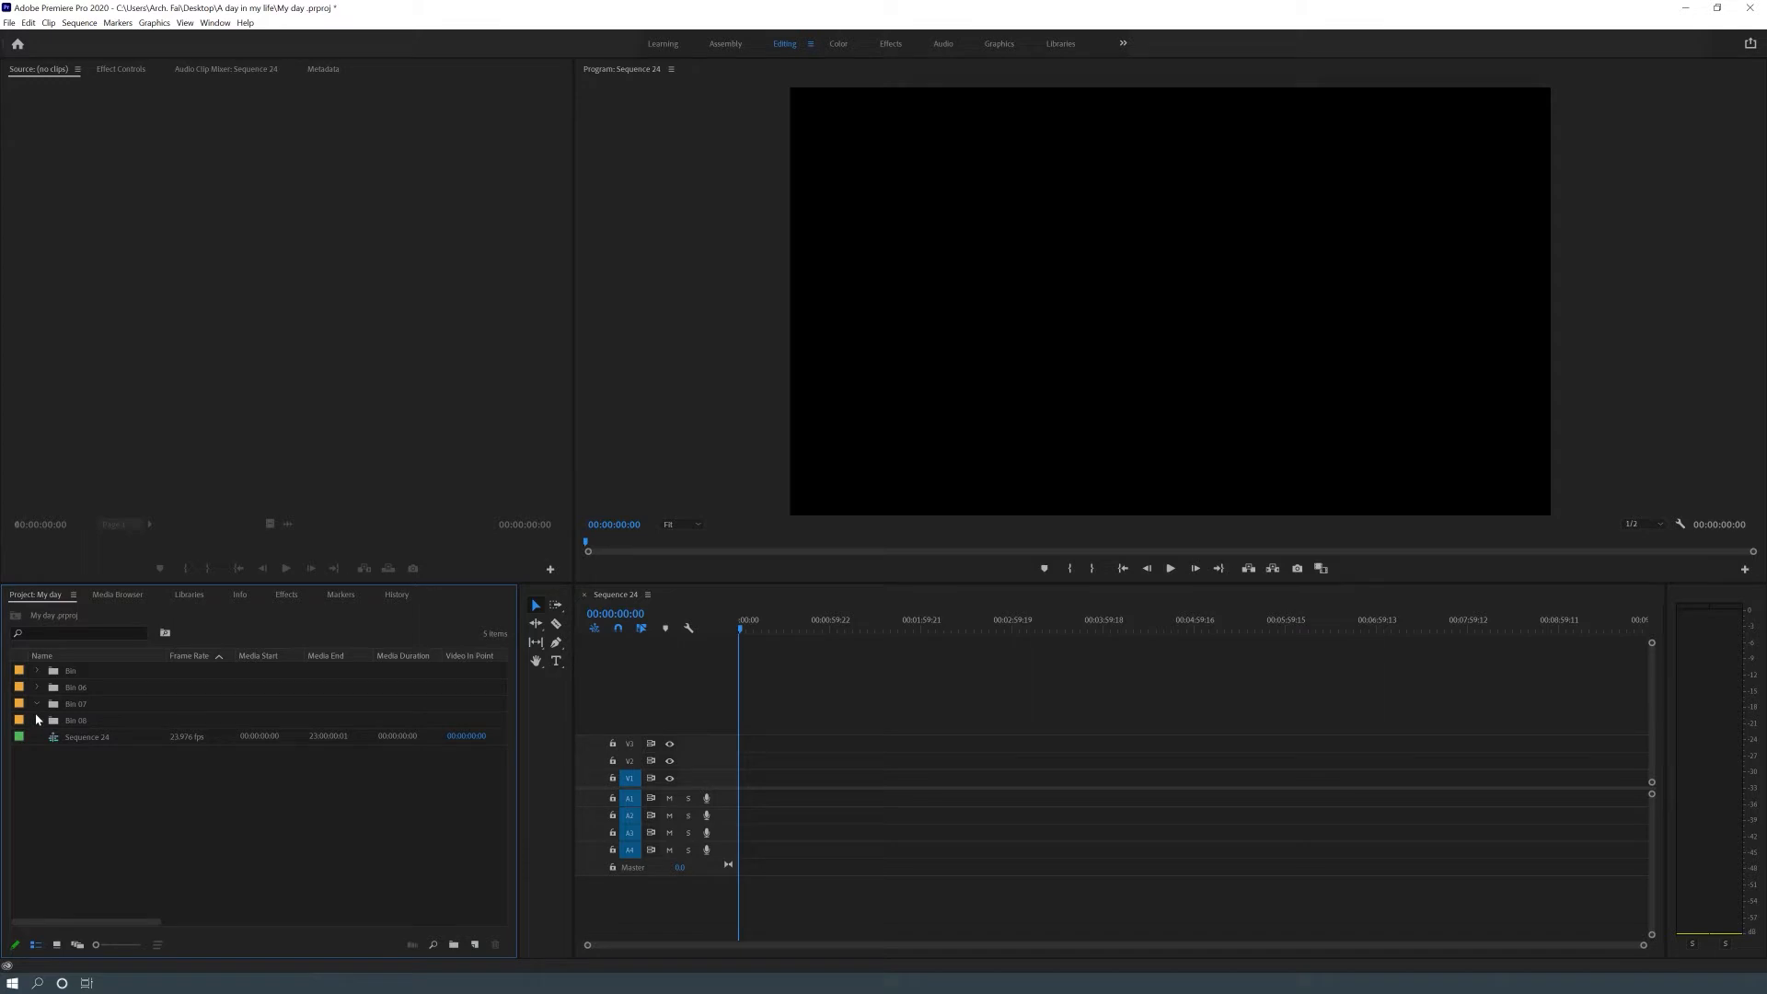
# Create two nested bins with default names inside the first bin of the project
pyautogui.click(108, 675)
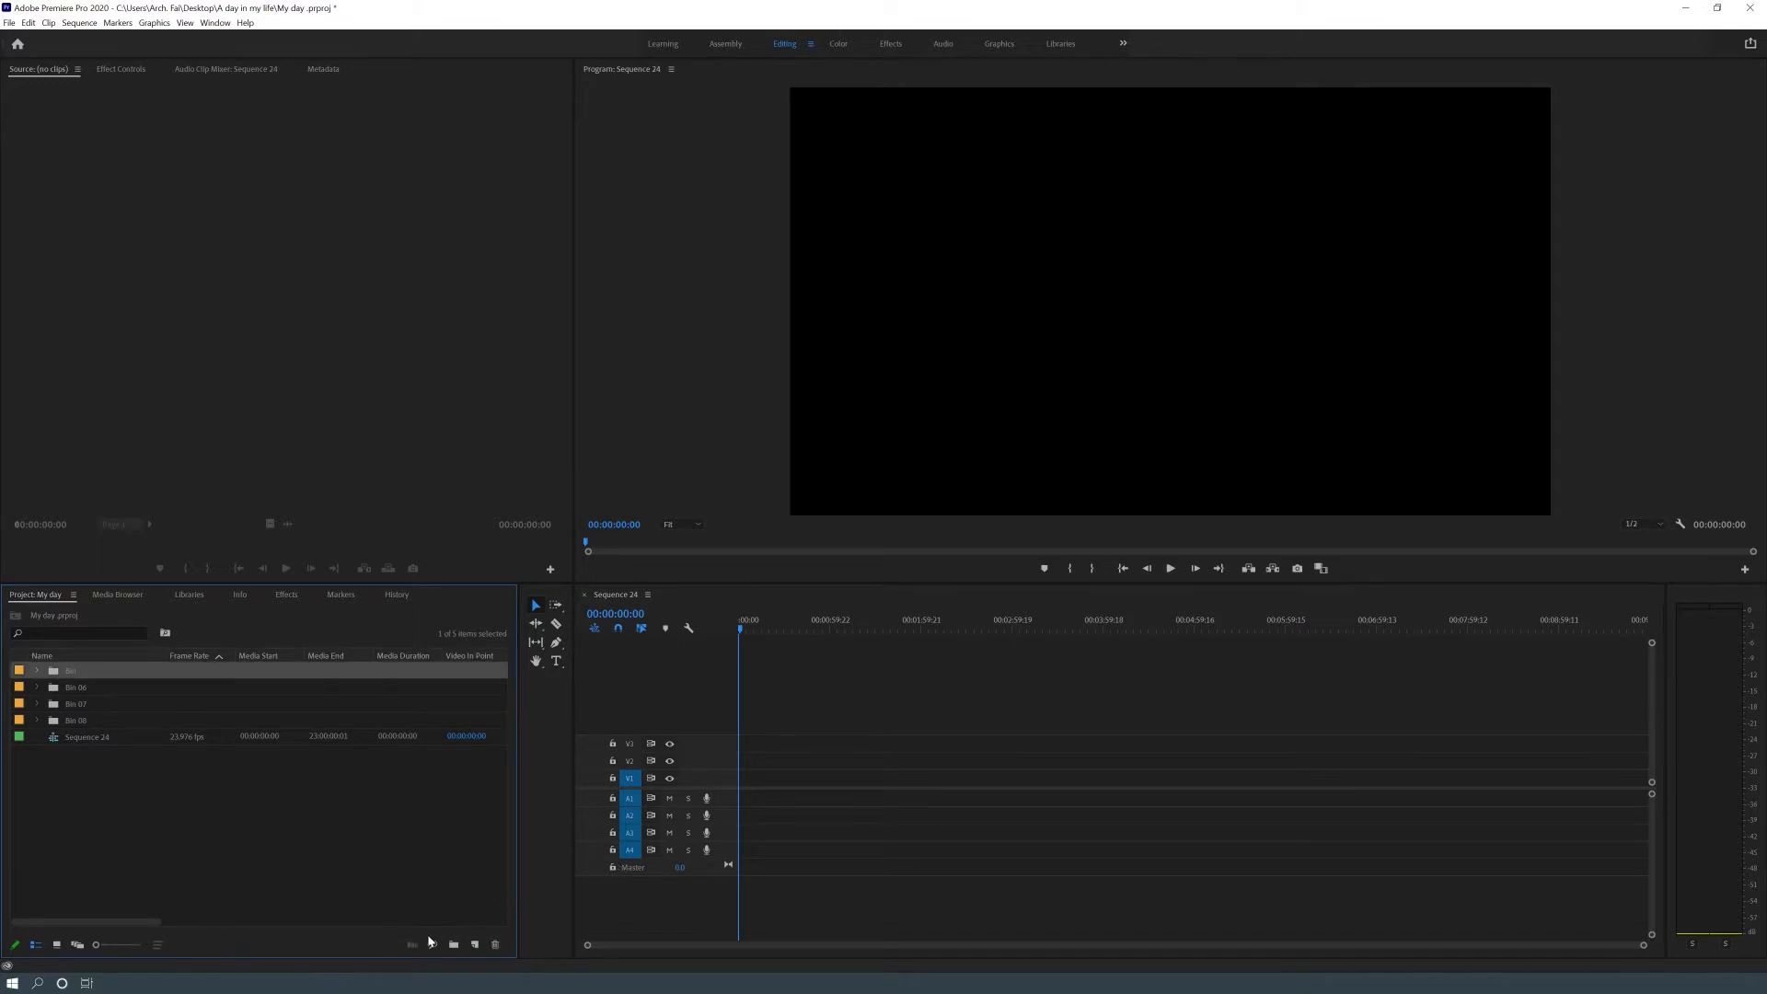
pyautogui.click(229, 899)
pyautogui.hotkey('ctrl', '/')
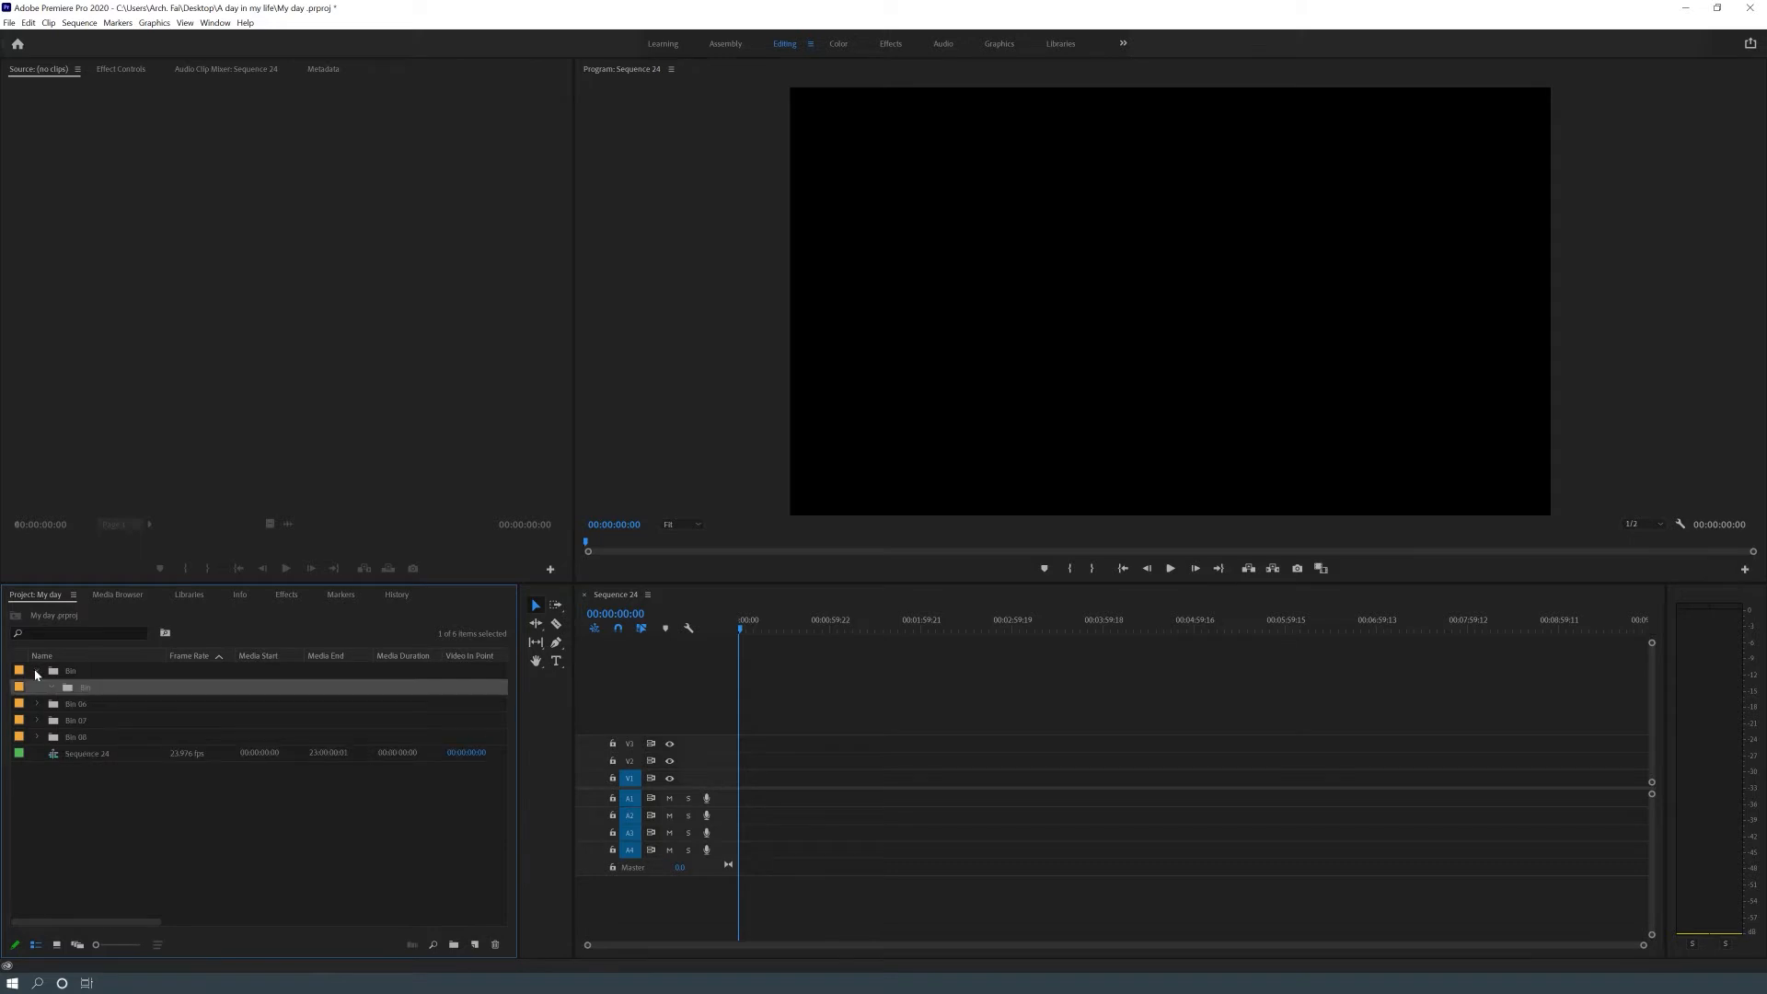
pyautogui.click(71, 672)
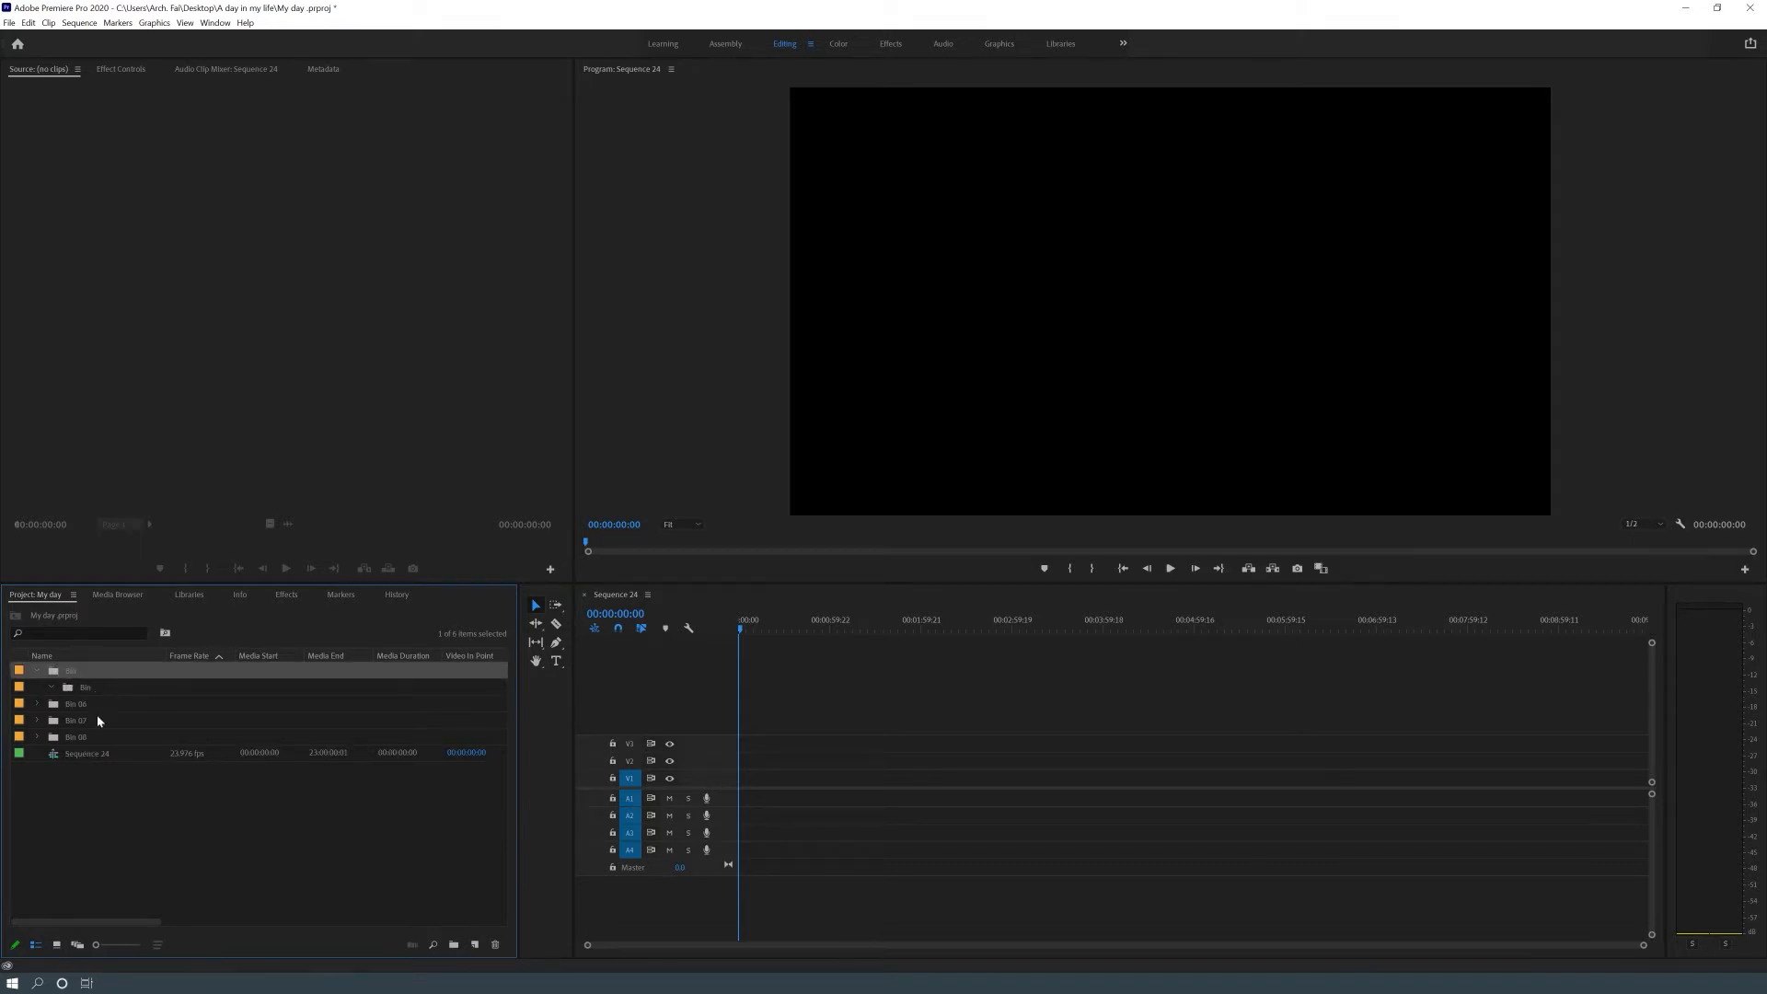
pyautogui.click(456, 945)
pyautogui.click(117, 798)
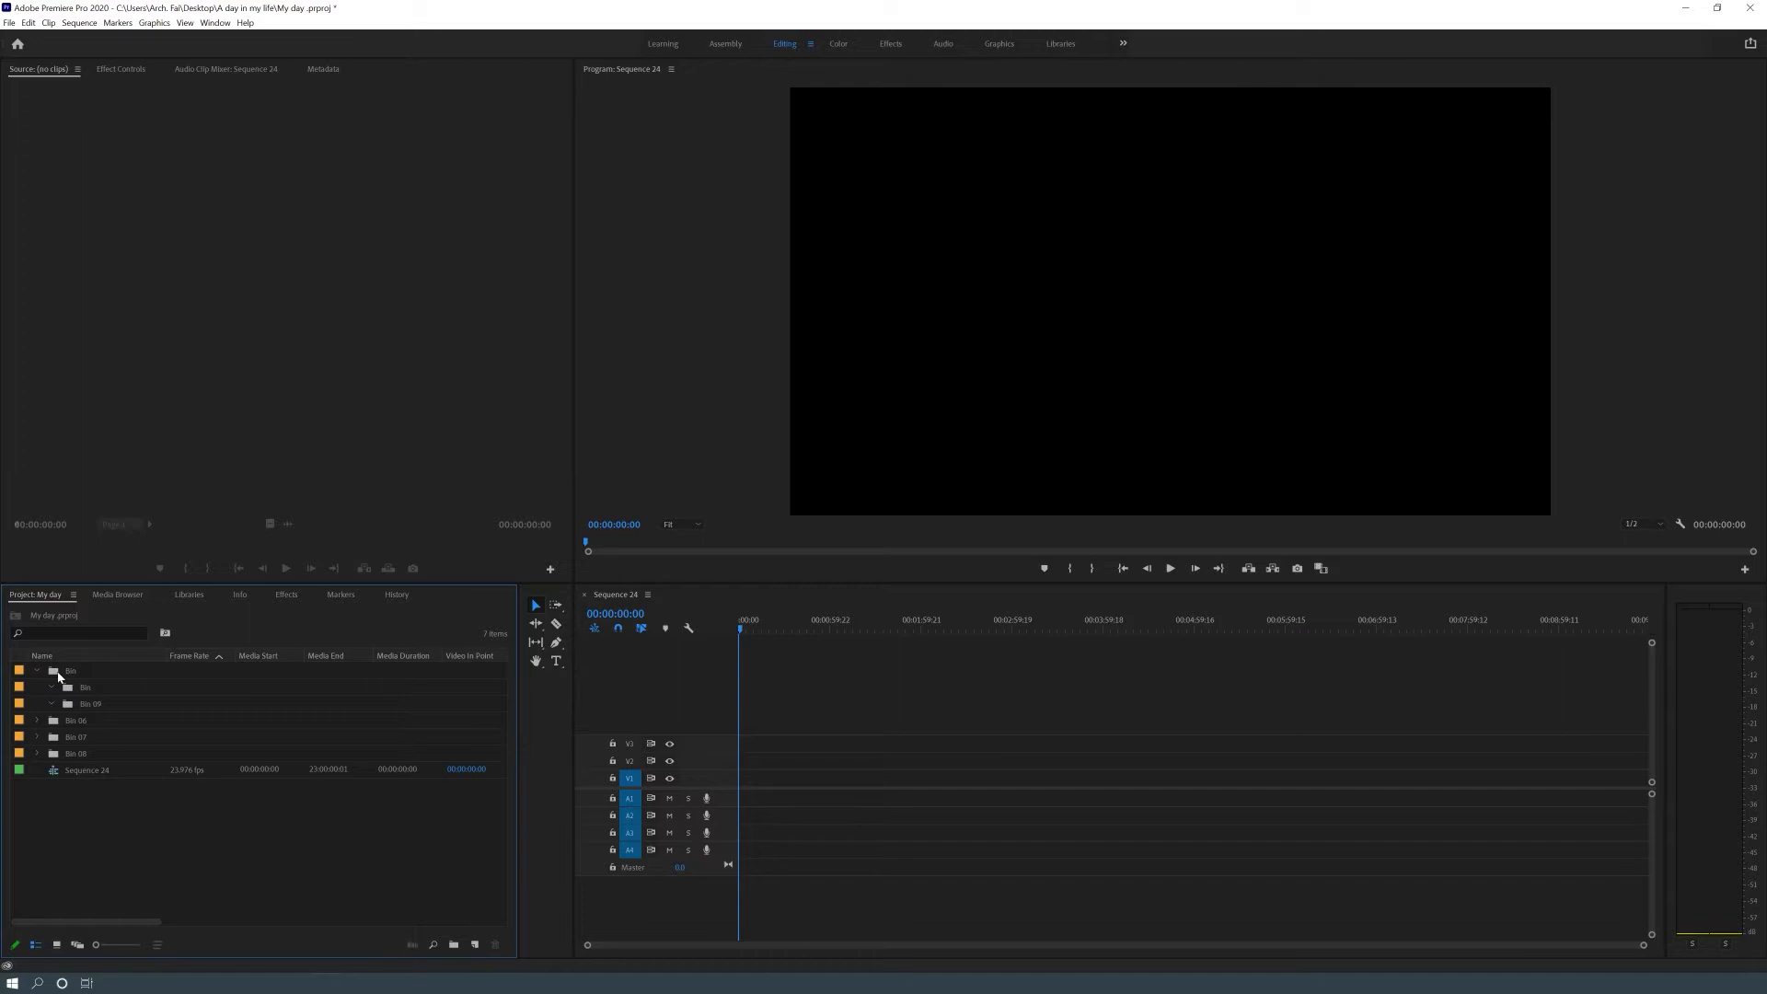
pyautogui.click(37, 671)
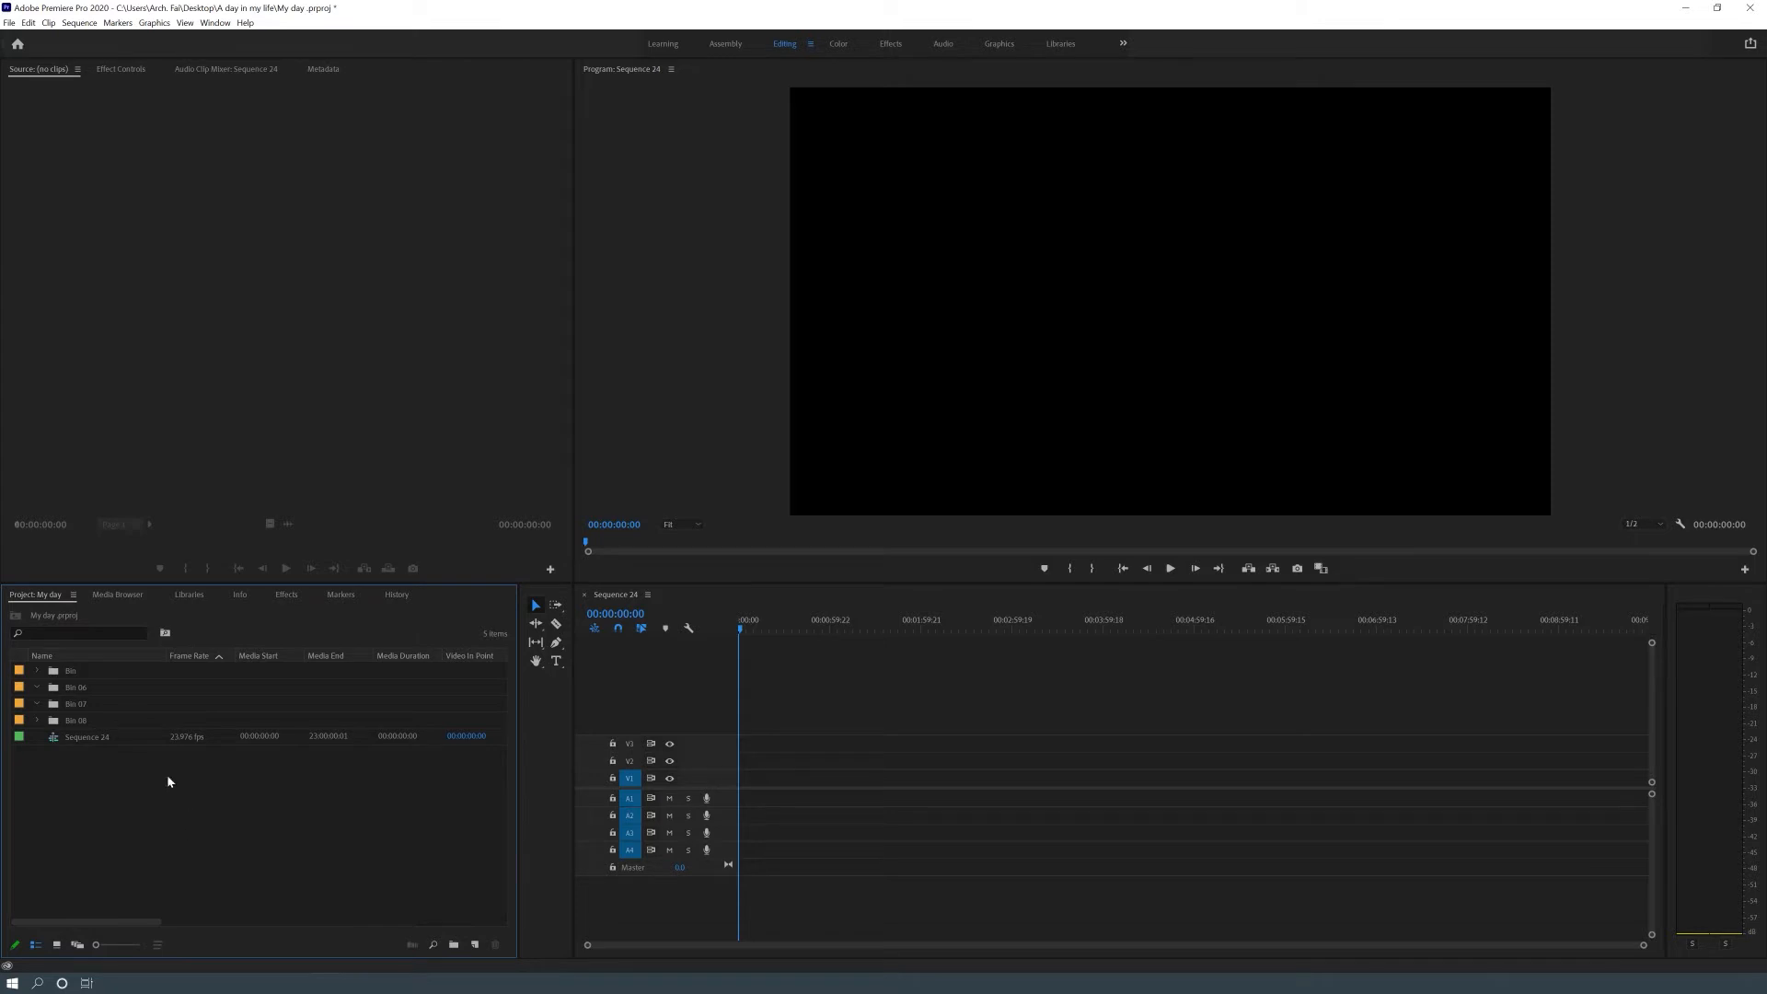
pyautogui.click(70, 674)
pyautogui.click(71, 675)
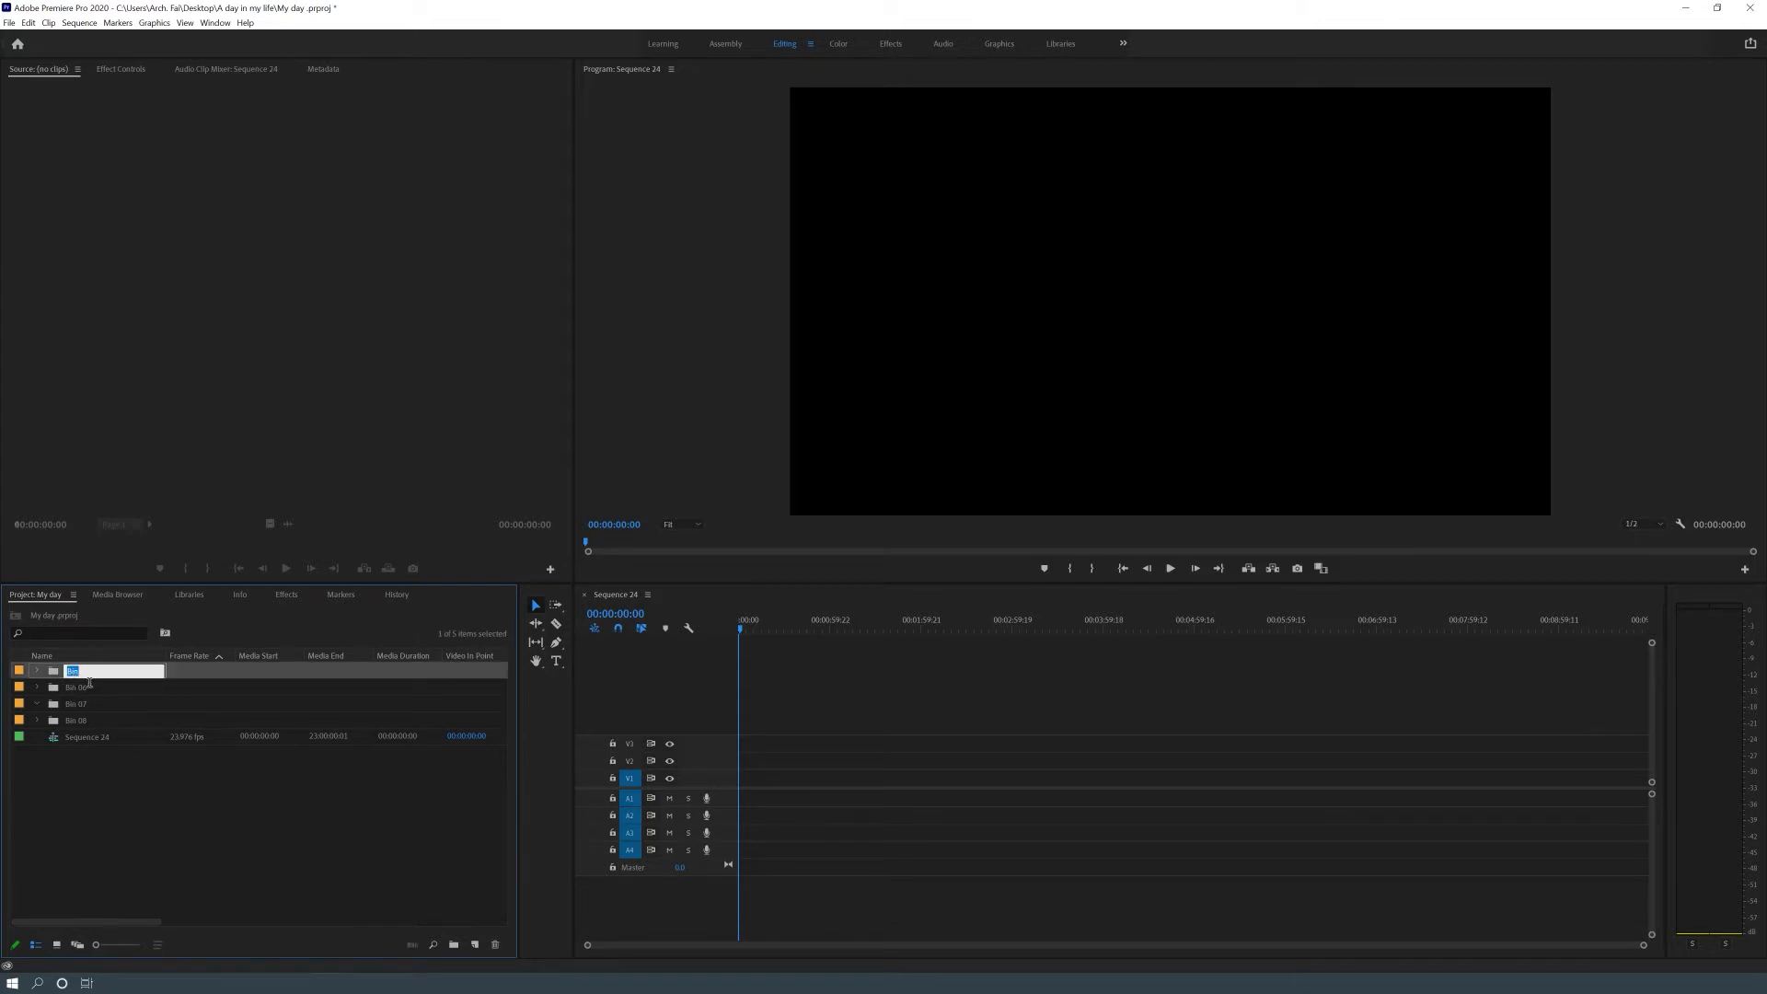
pyautogui.click(134, 804)
pyautogui.rightClick(88, 679)
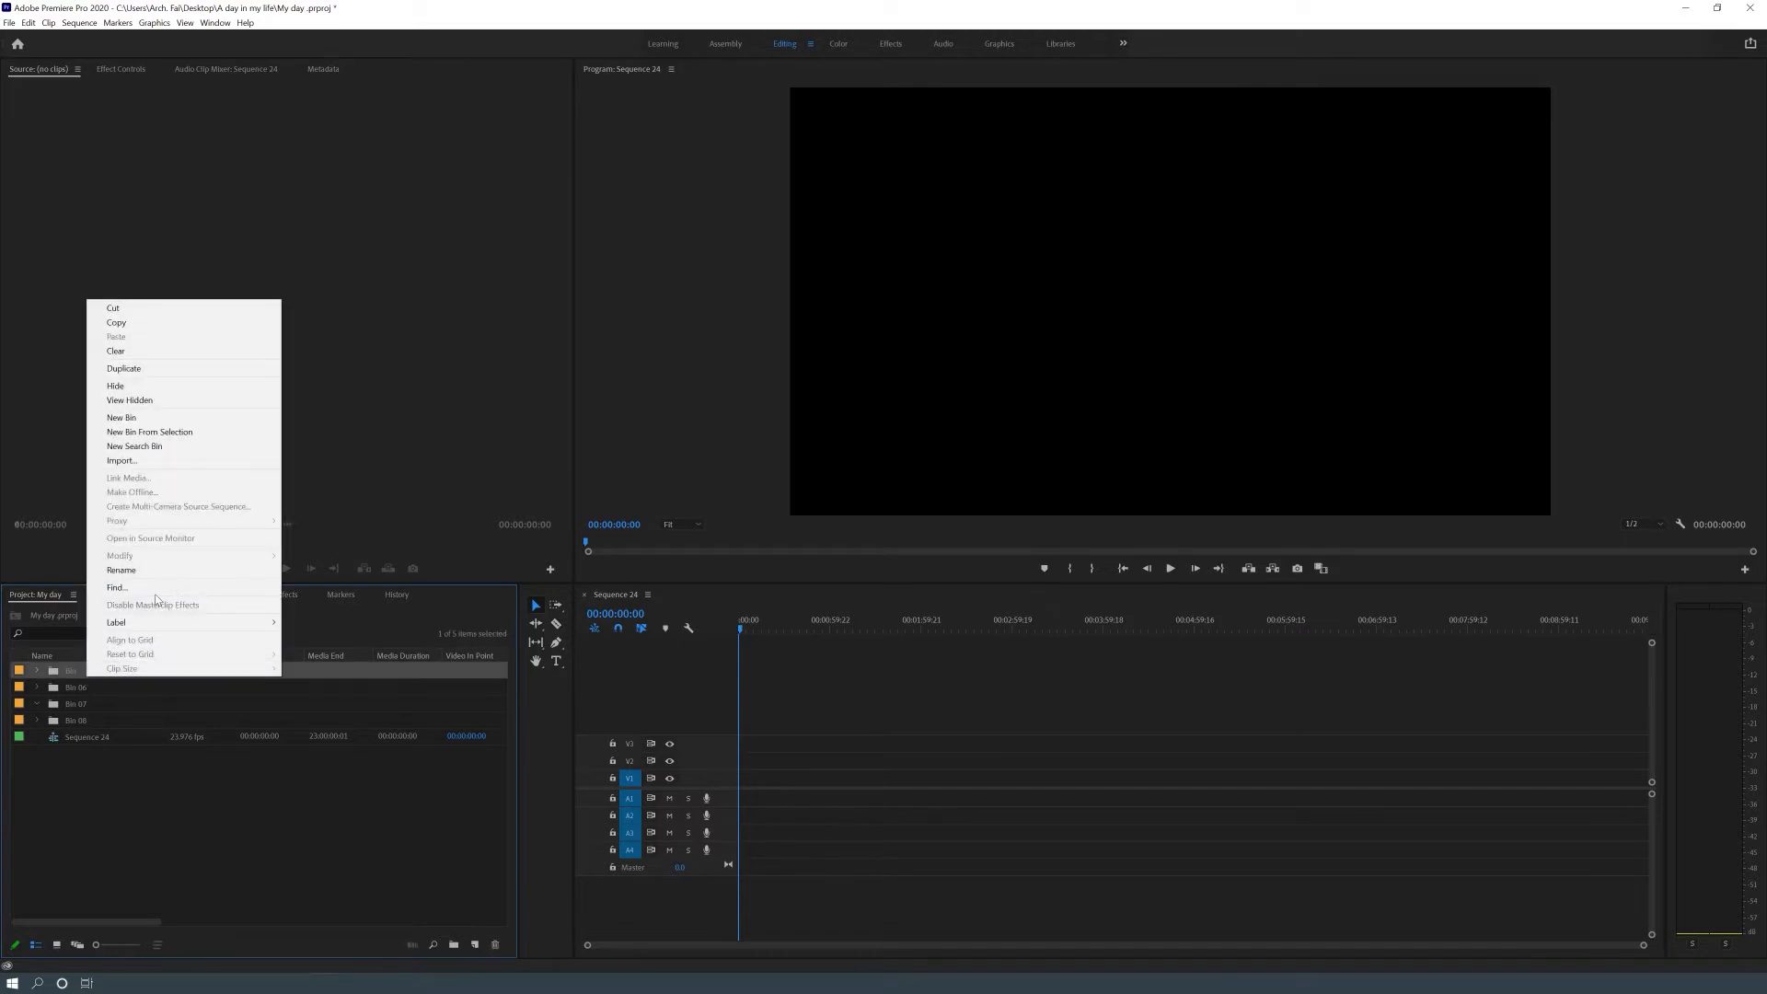
pyautogui.click(120, 570)
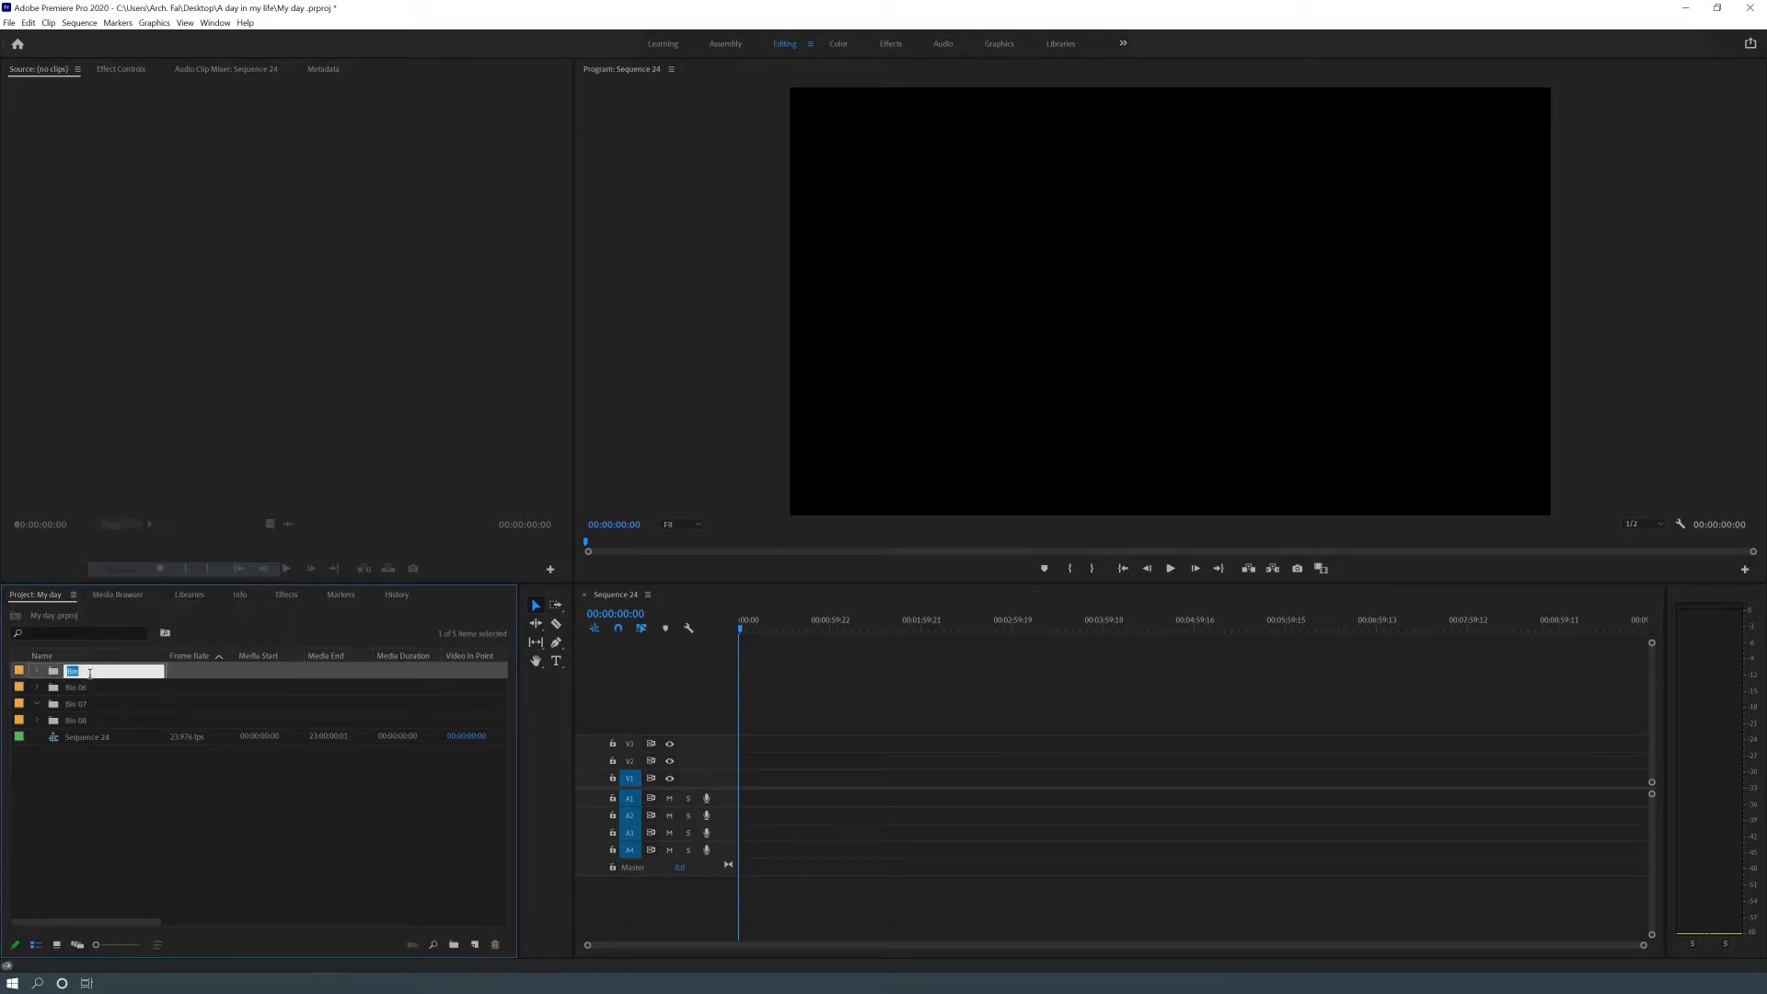
pyautogui.click(103, 818)
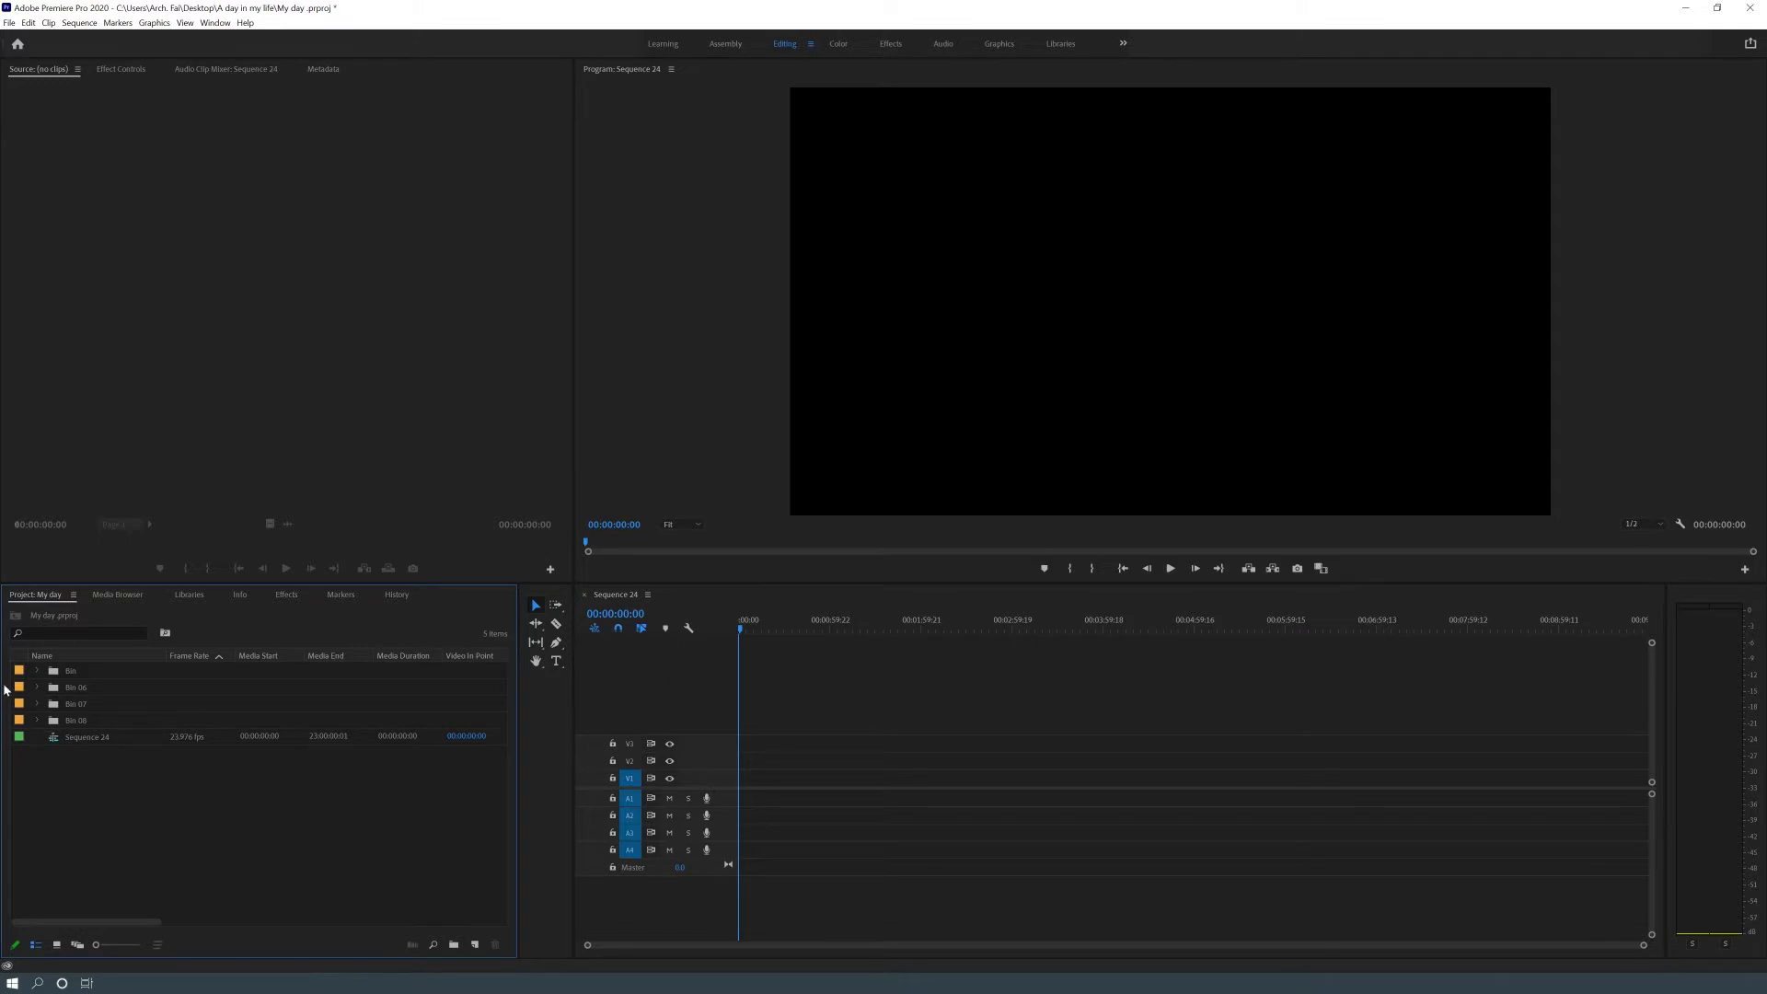
# Change the label colours of the first three bins: a light blue for the first, Magenta for Bin 06 and Tan for Bin 07
pyautogui.rightClick(108, 675)
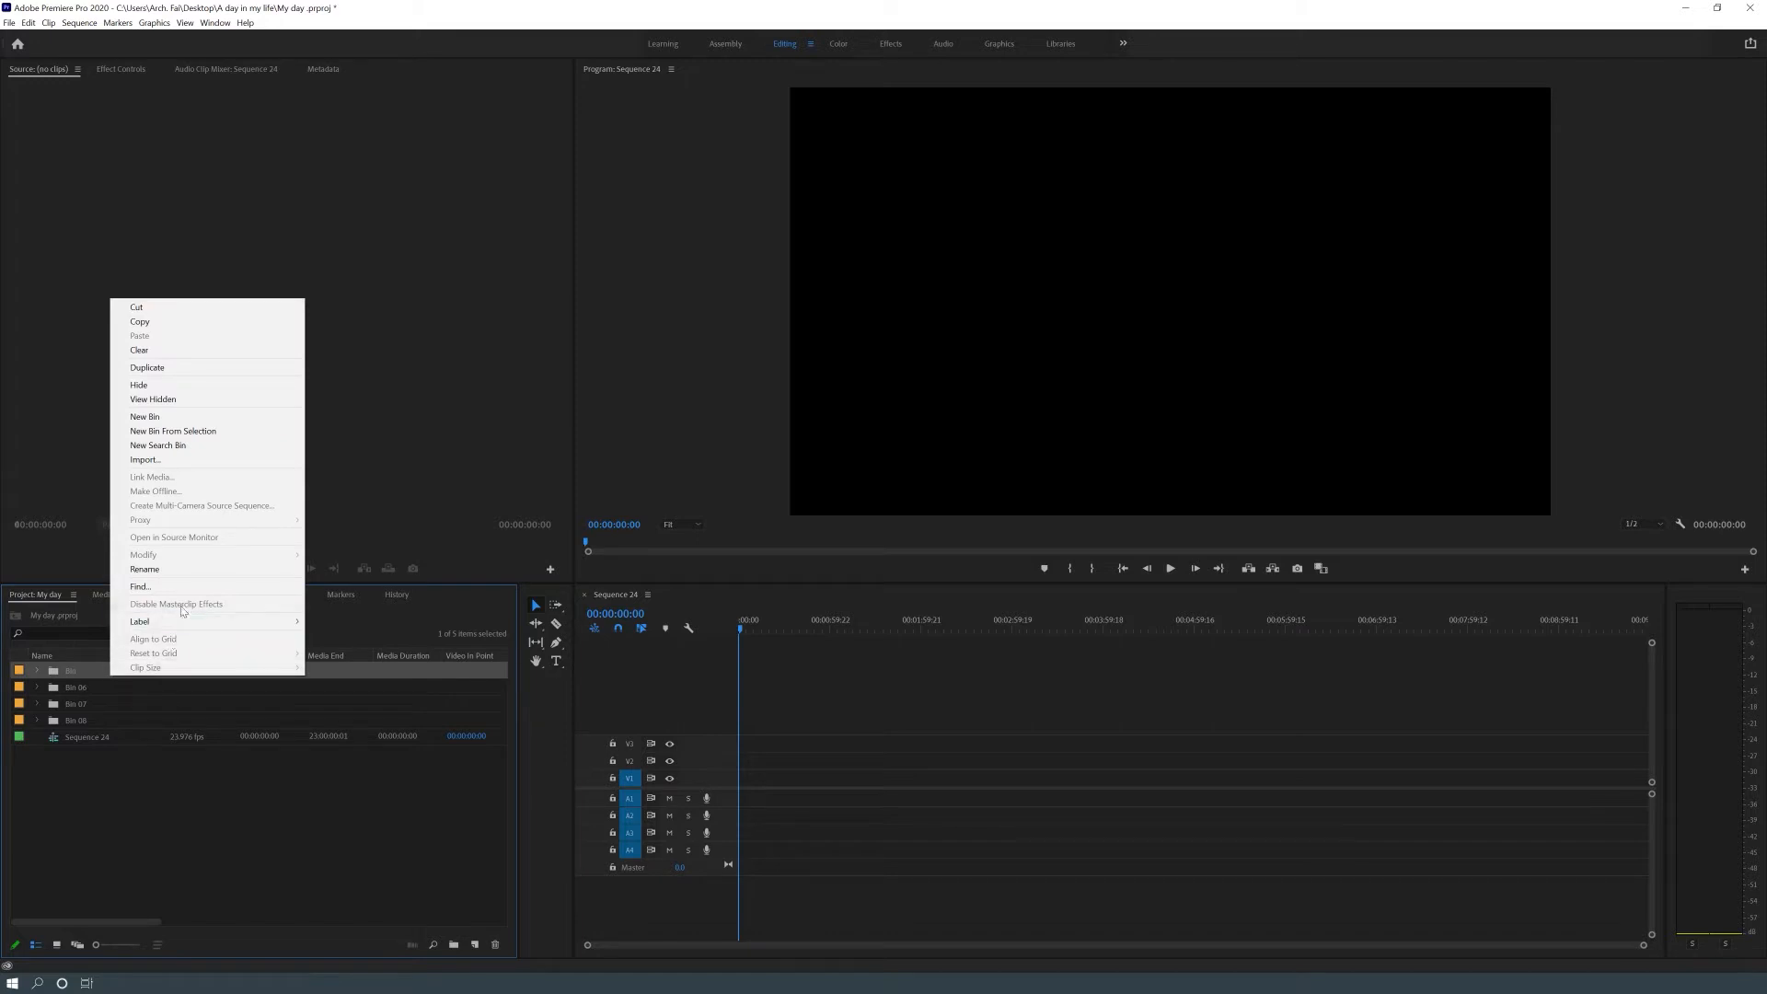
pyautogui.moveTo(184, 622)
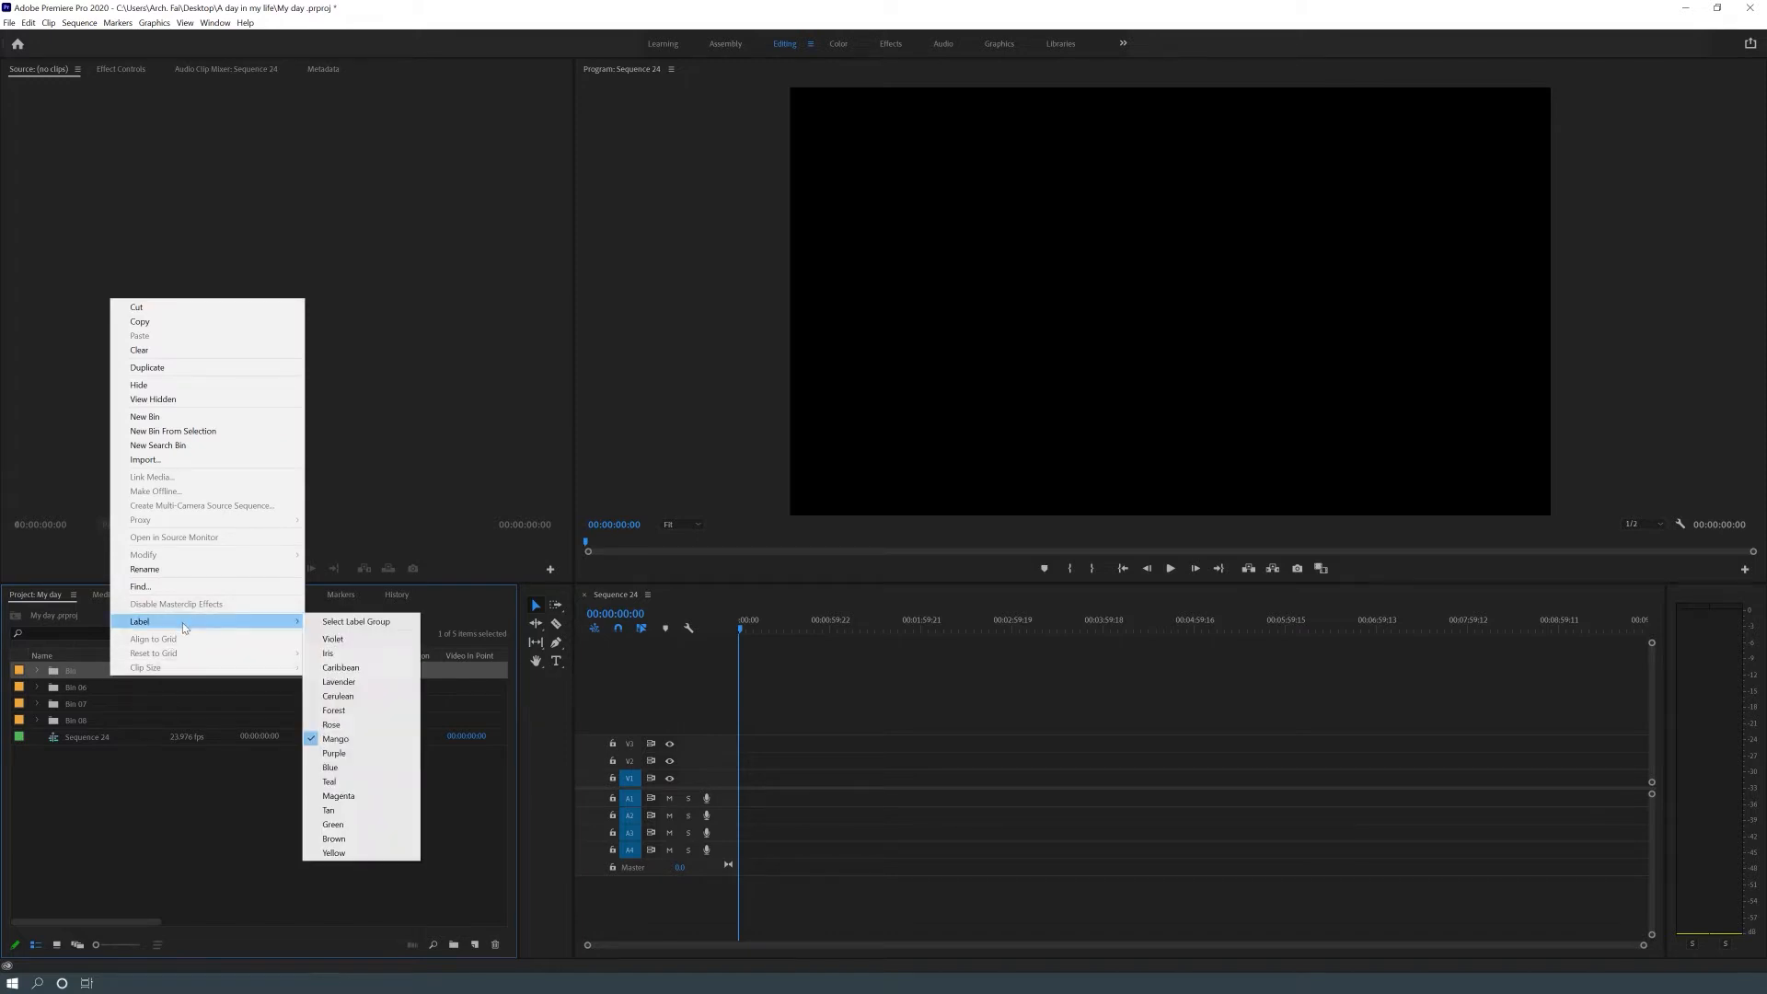
pyautogui.click(382, 667)
pyautogui.rightClick(111, 687)
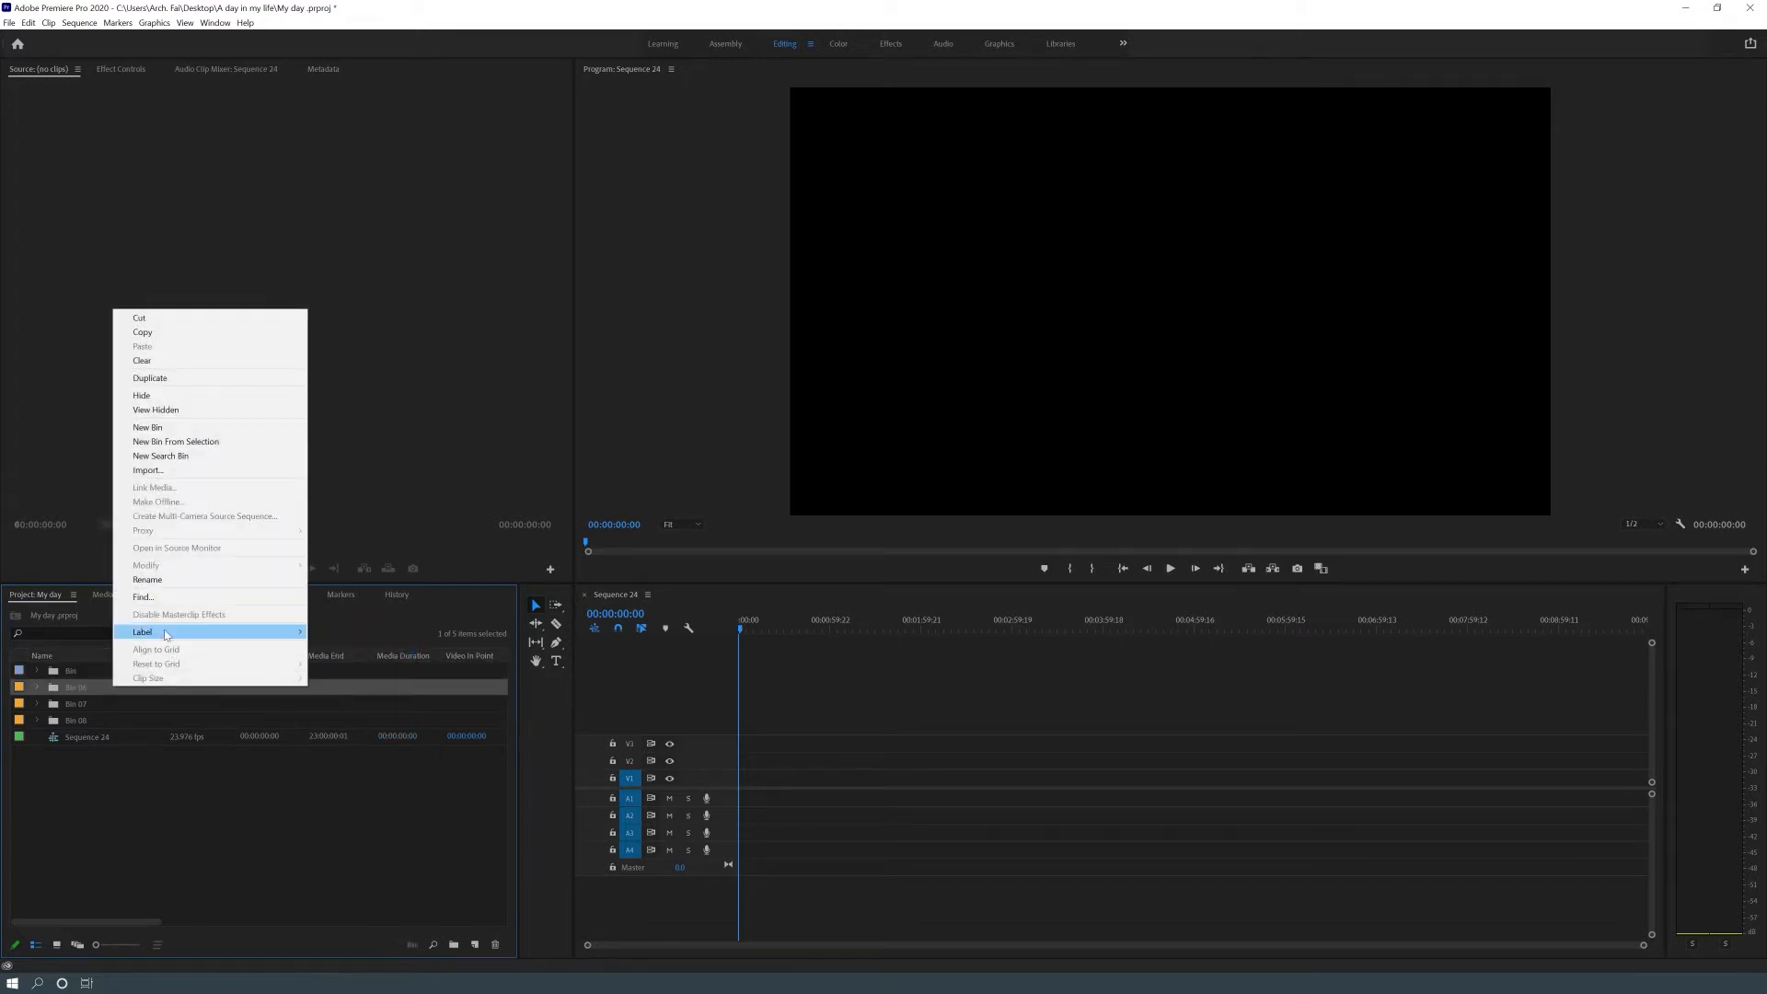
pyautogui.moveTo(229, 637)
pyautogui.click(363, 806)
pyautogui.rightClick(103, 704)
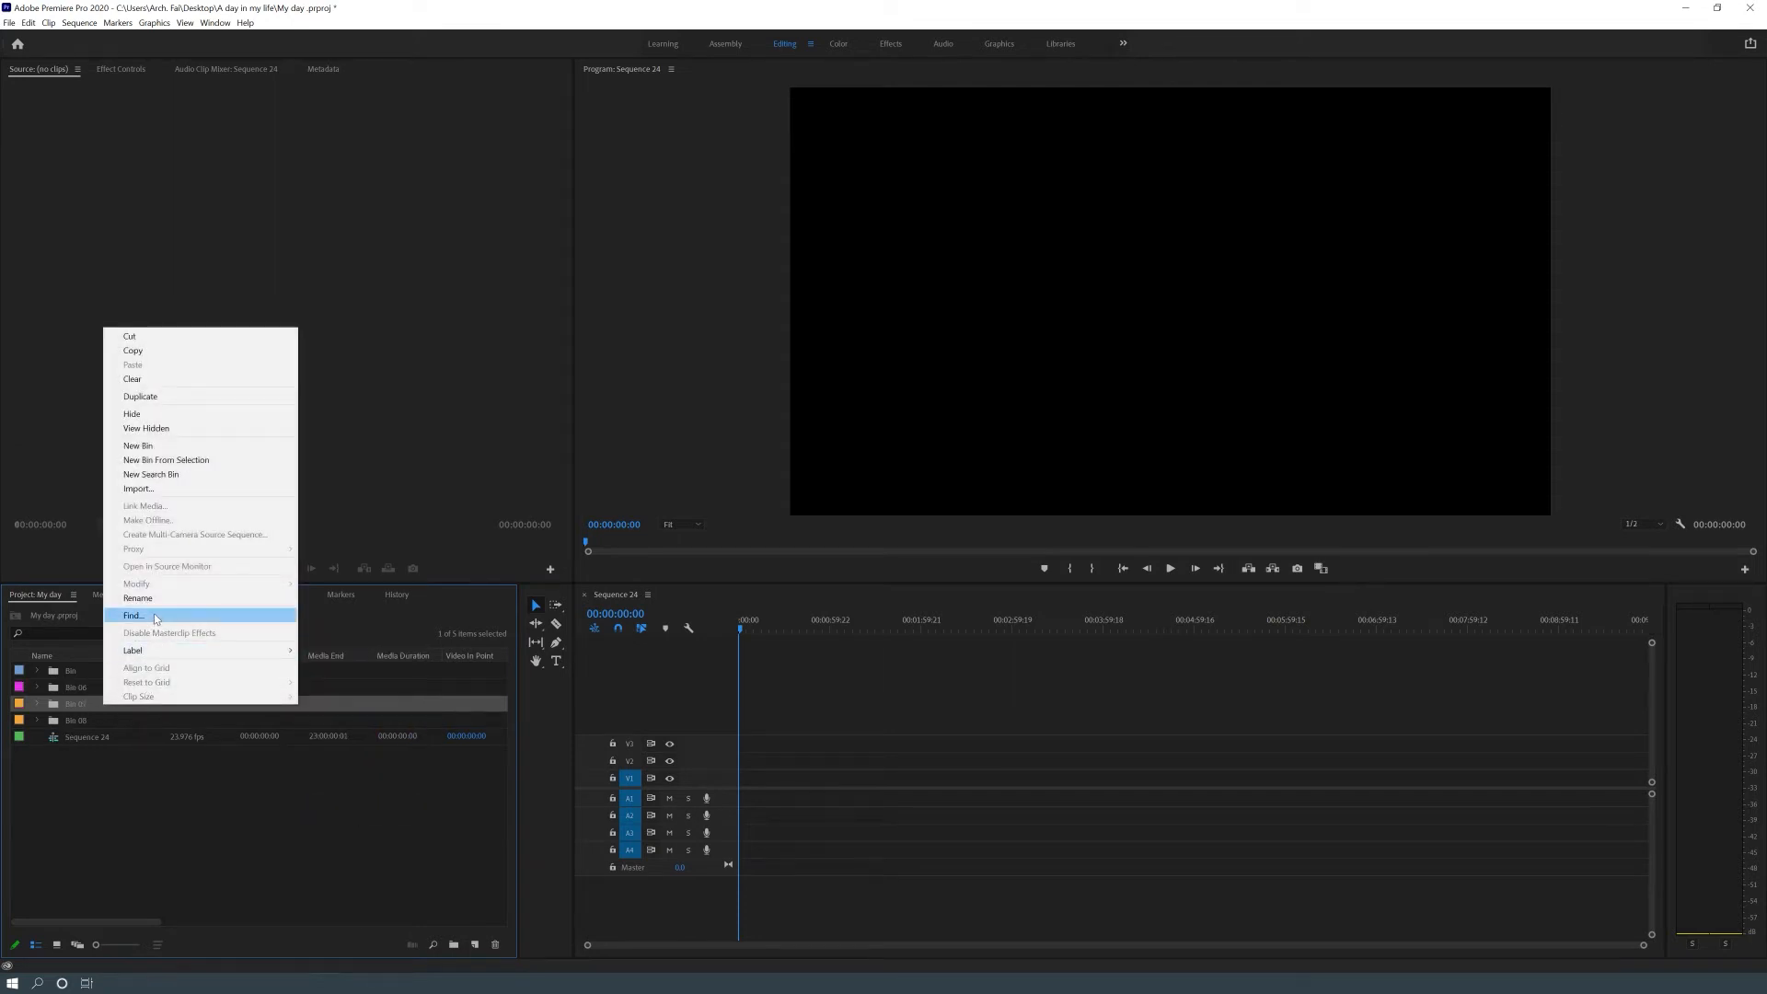
pyautogui.moveTo(162, 650)
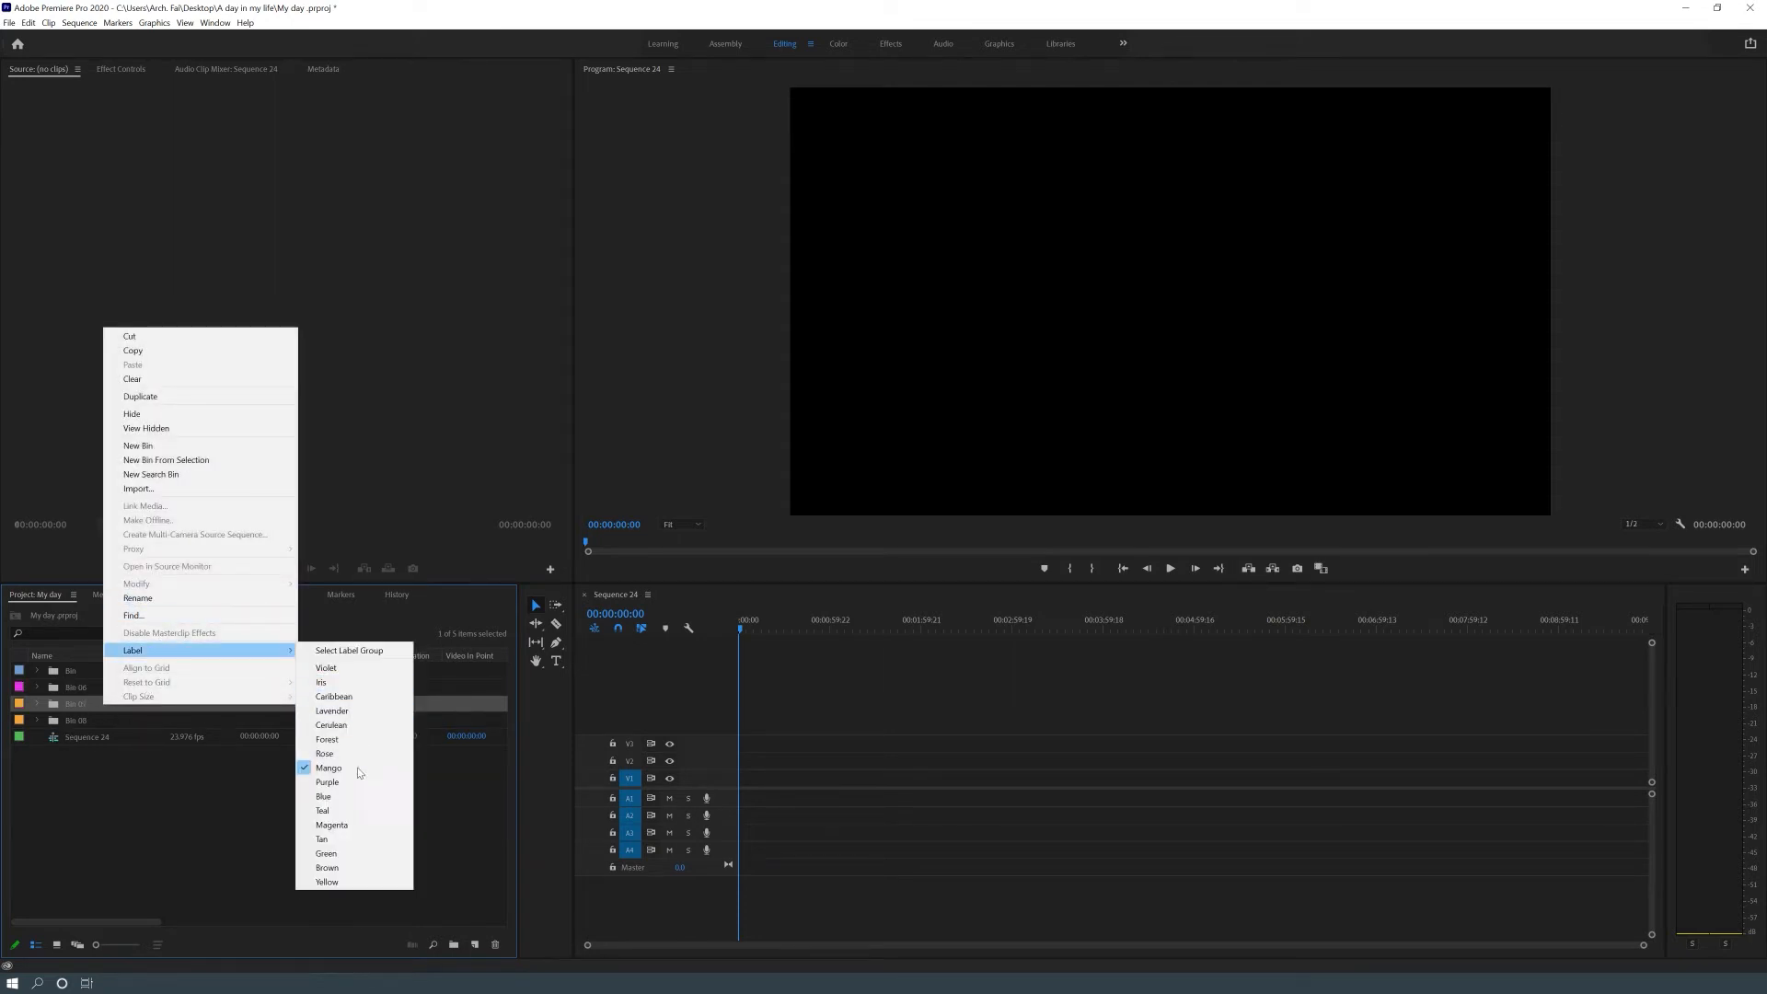
pyautogui.click(346, 839)
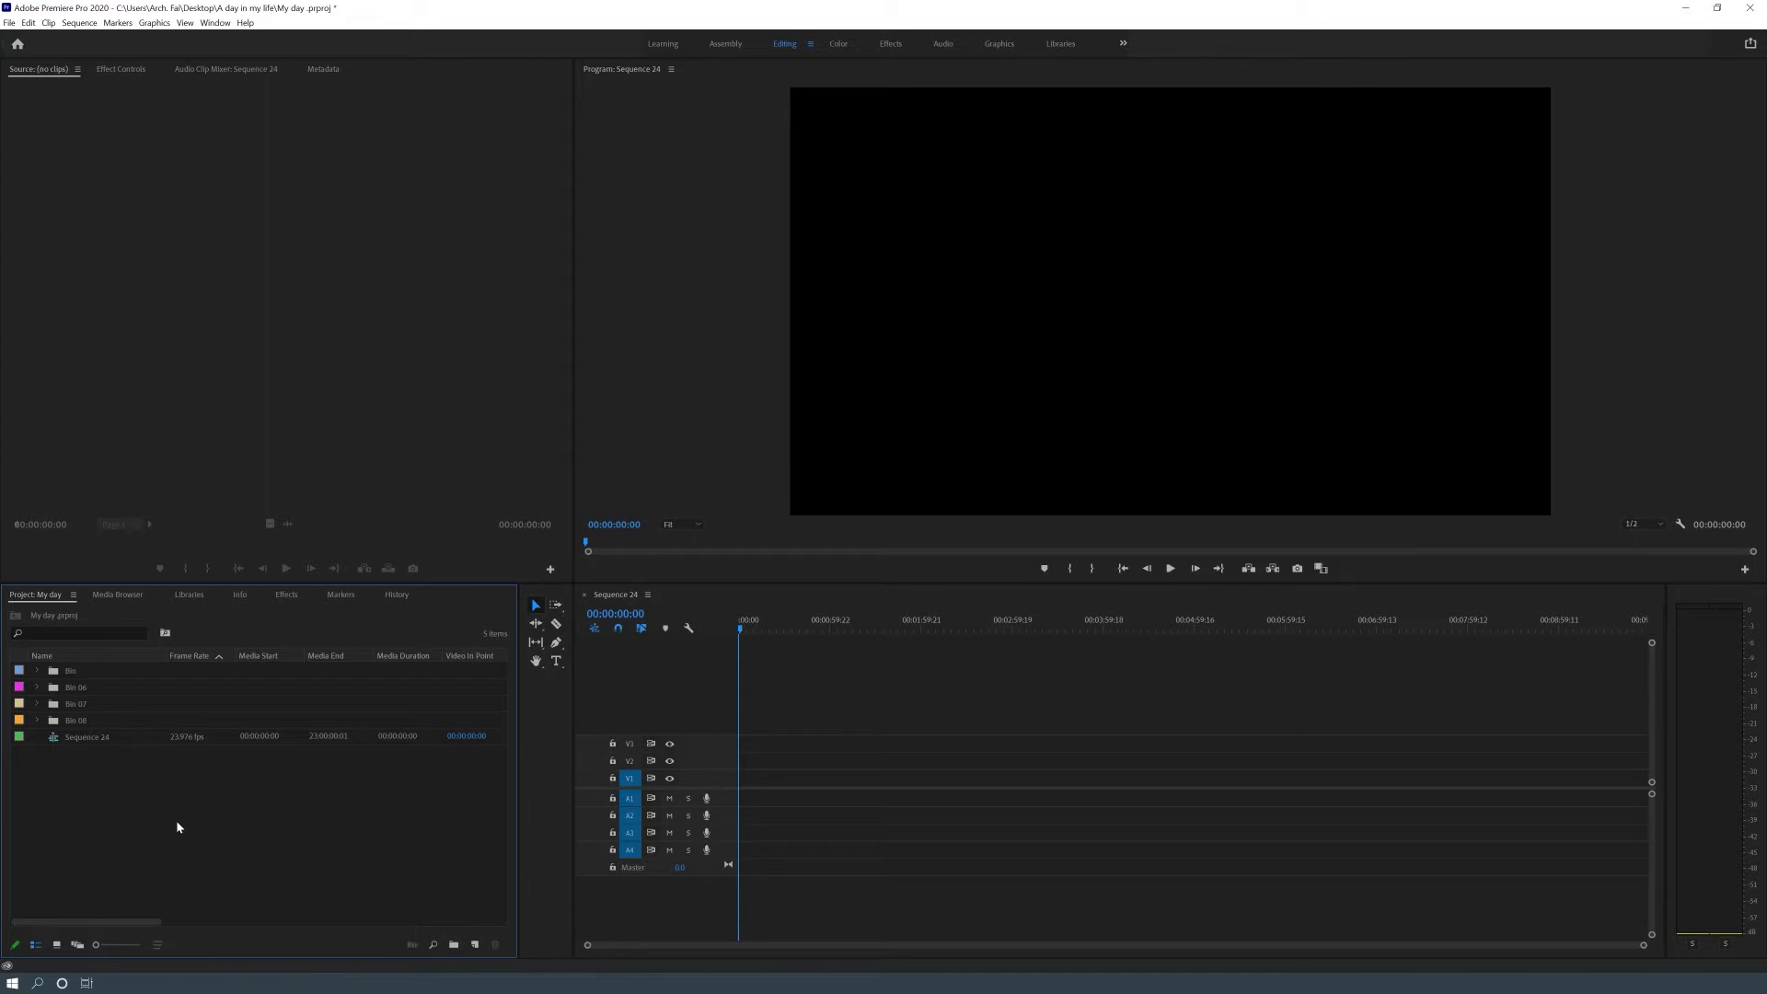
# Import the Good Life music track from the Music folder inside the Audio folder of A day in my life
pyautogui.doubleClick(179, 807)
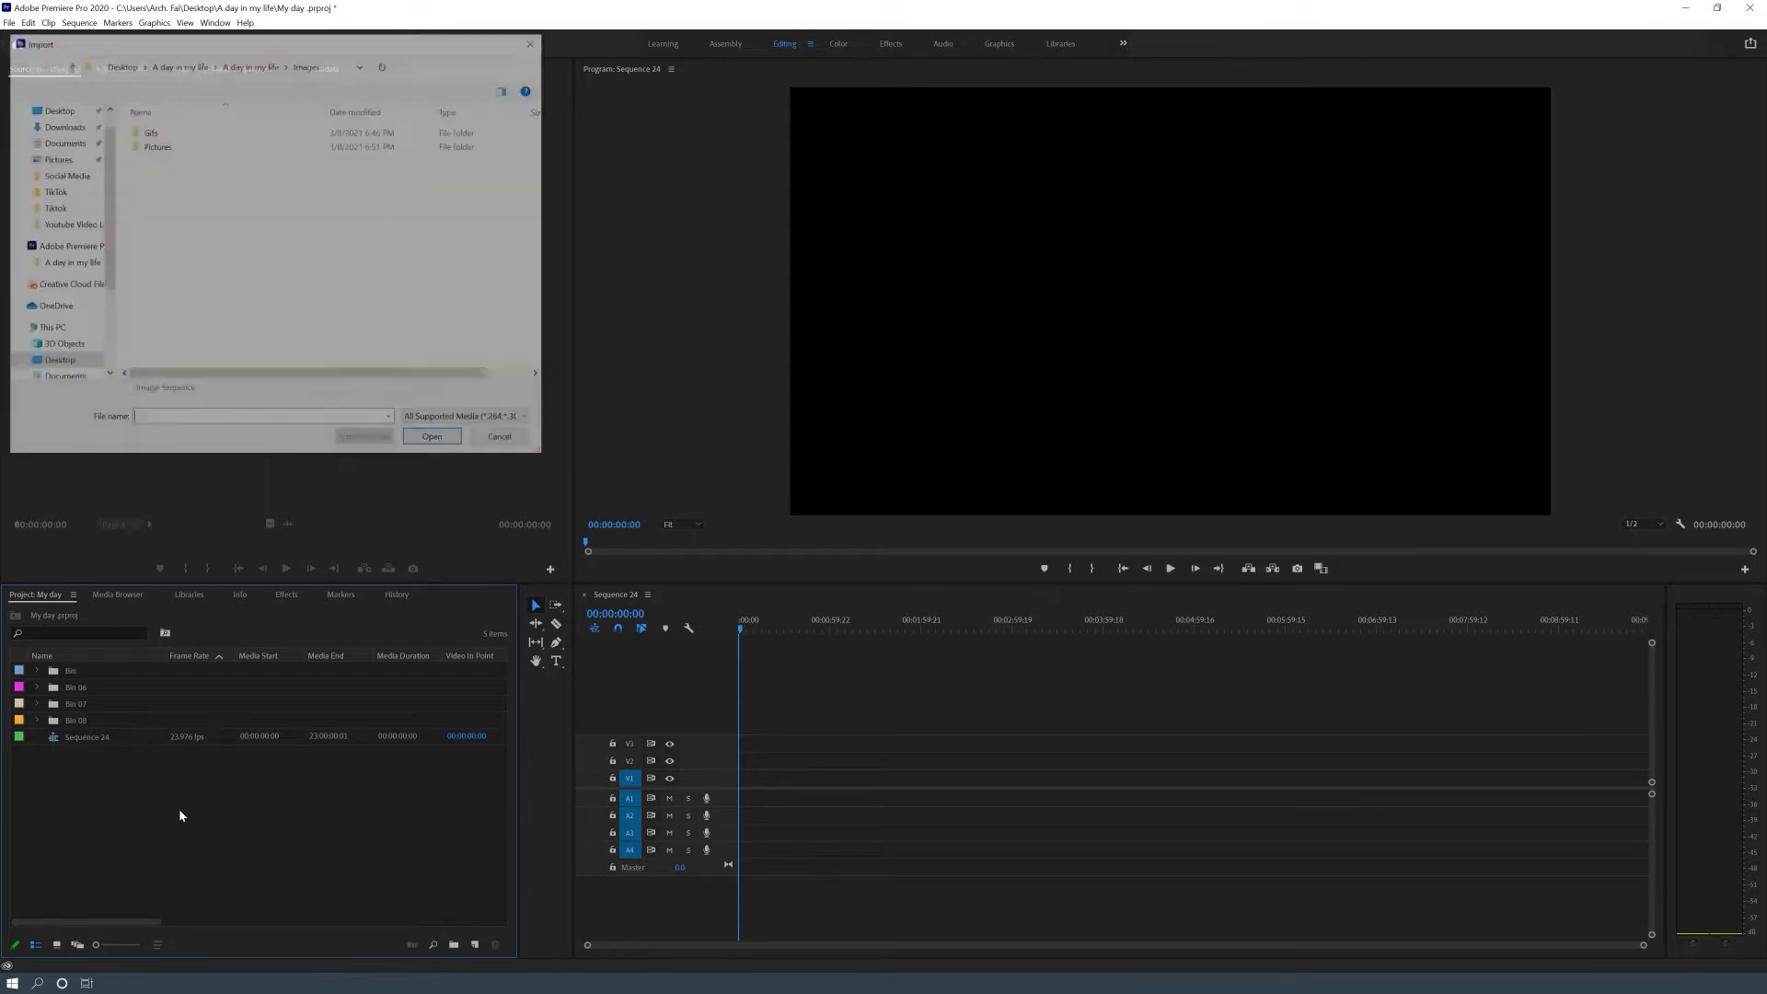
pyautogui.click(138, 65)
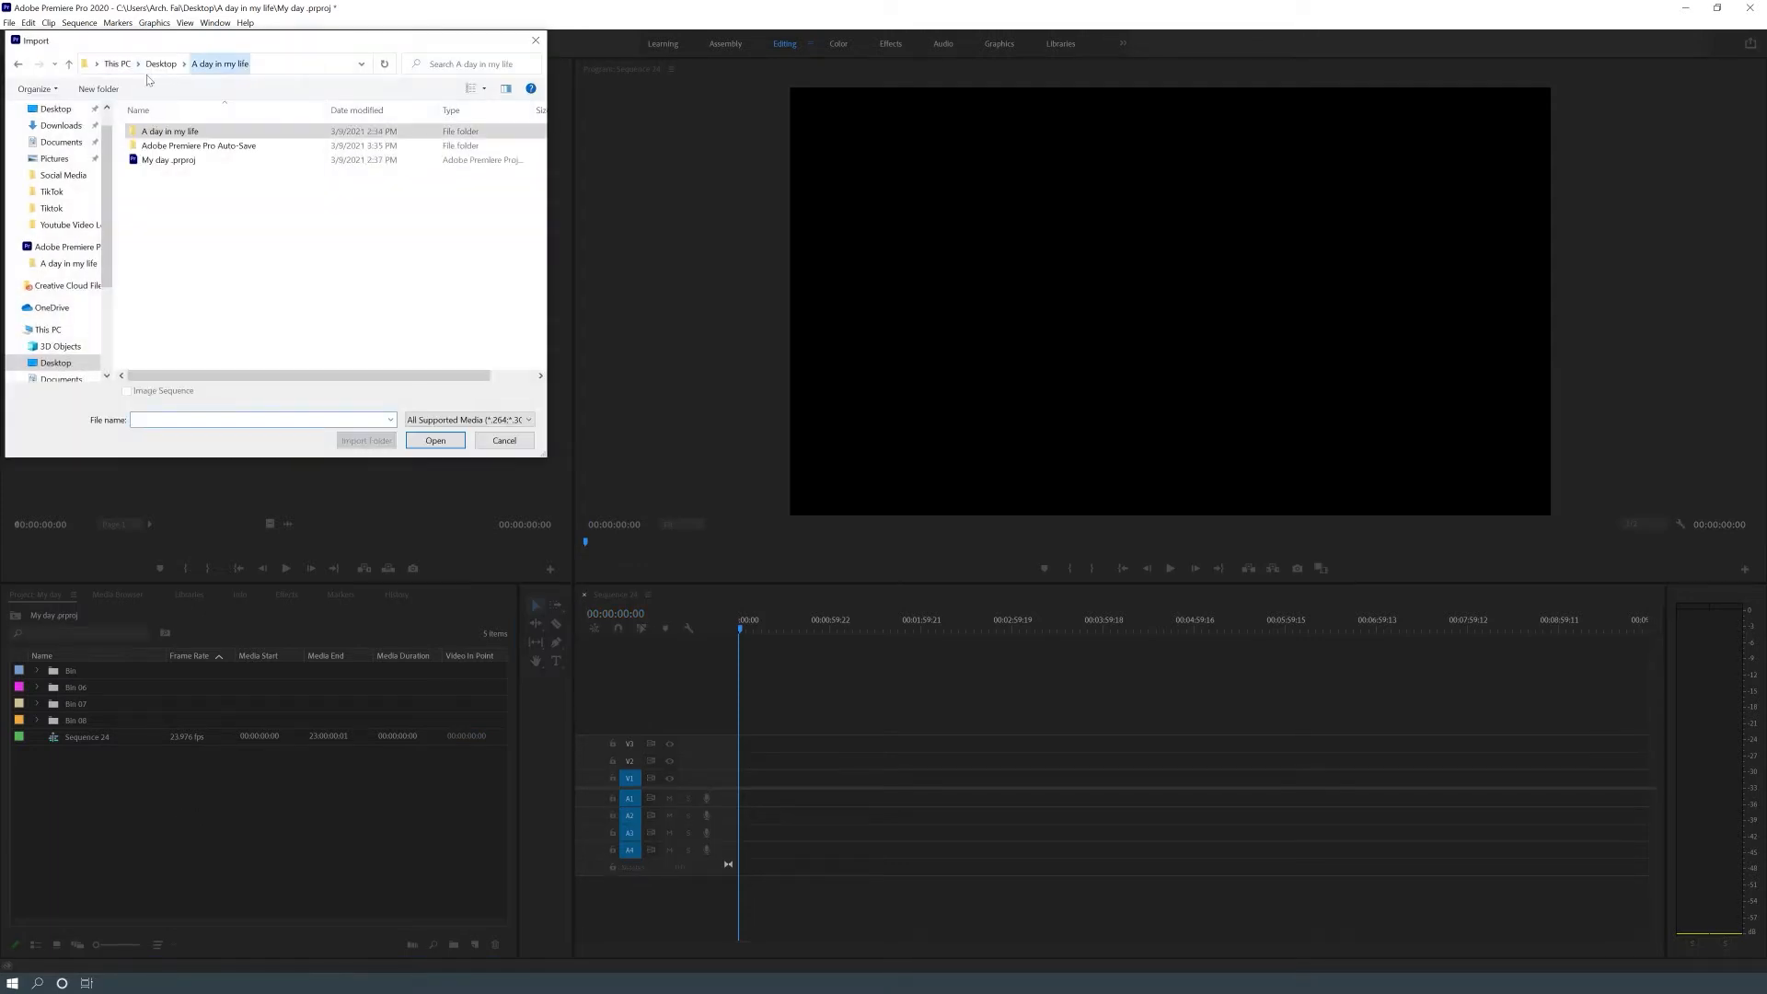
pyautogui.doubleClick(158, 131)
pyautogui.doubleClick(161, 134)
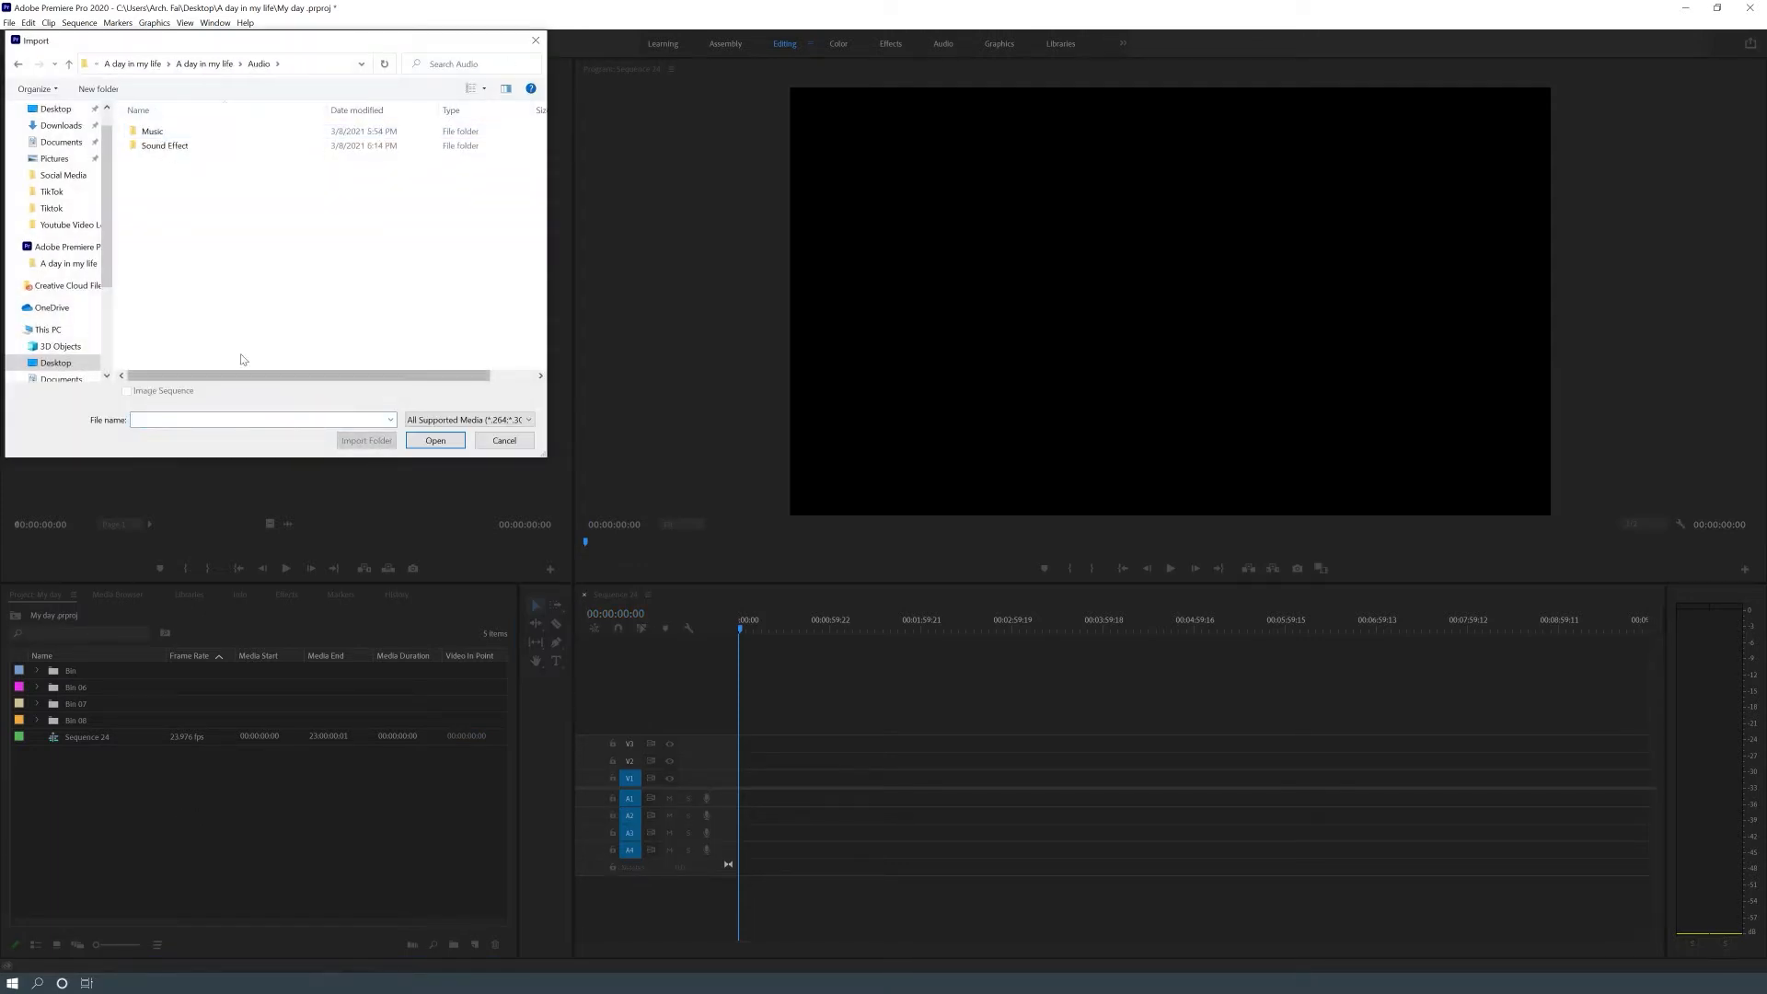
pyautogui.doubleClick(172, 134)
pyautogui.click(175, 134)
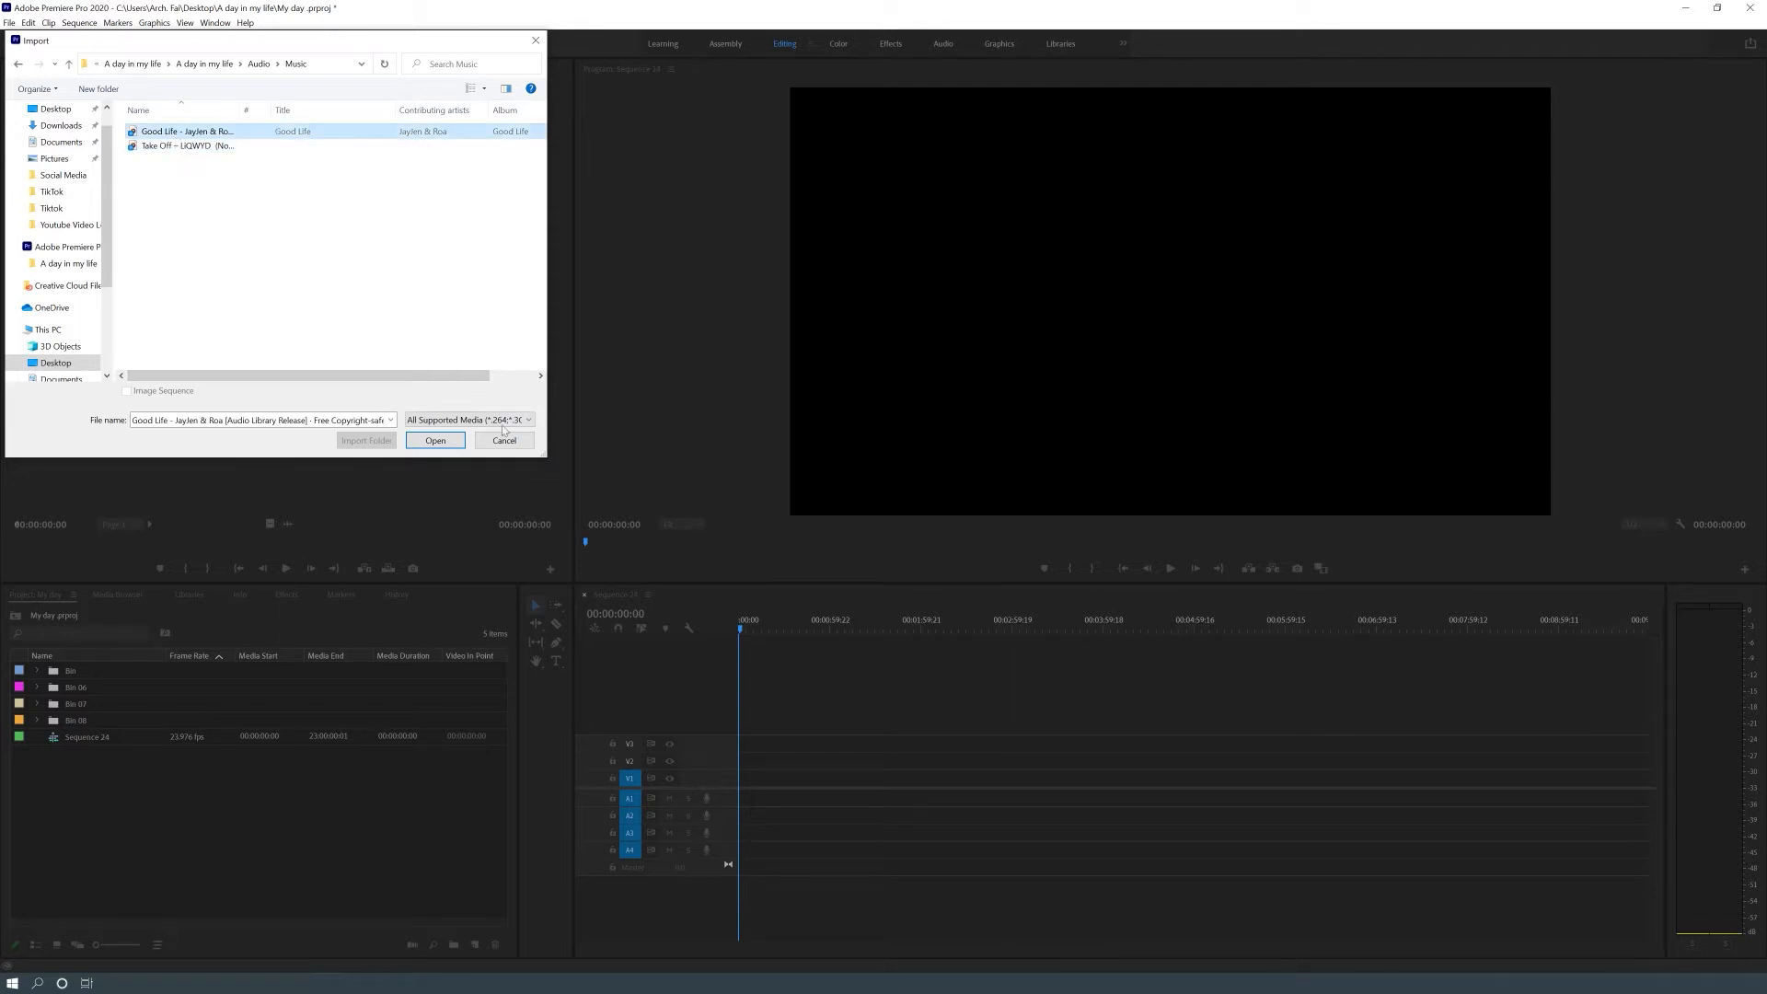
pyautogui.click(437, 442)
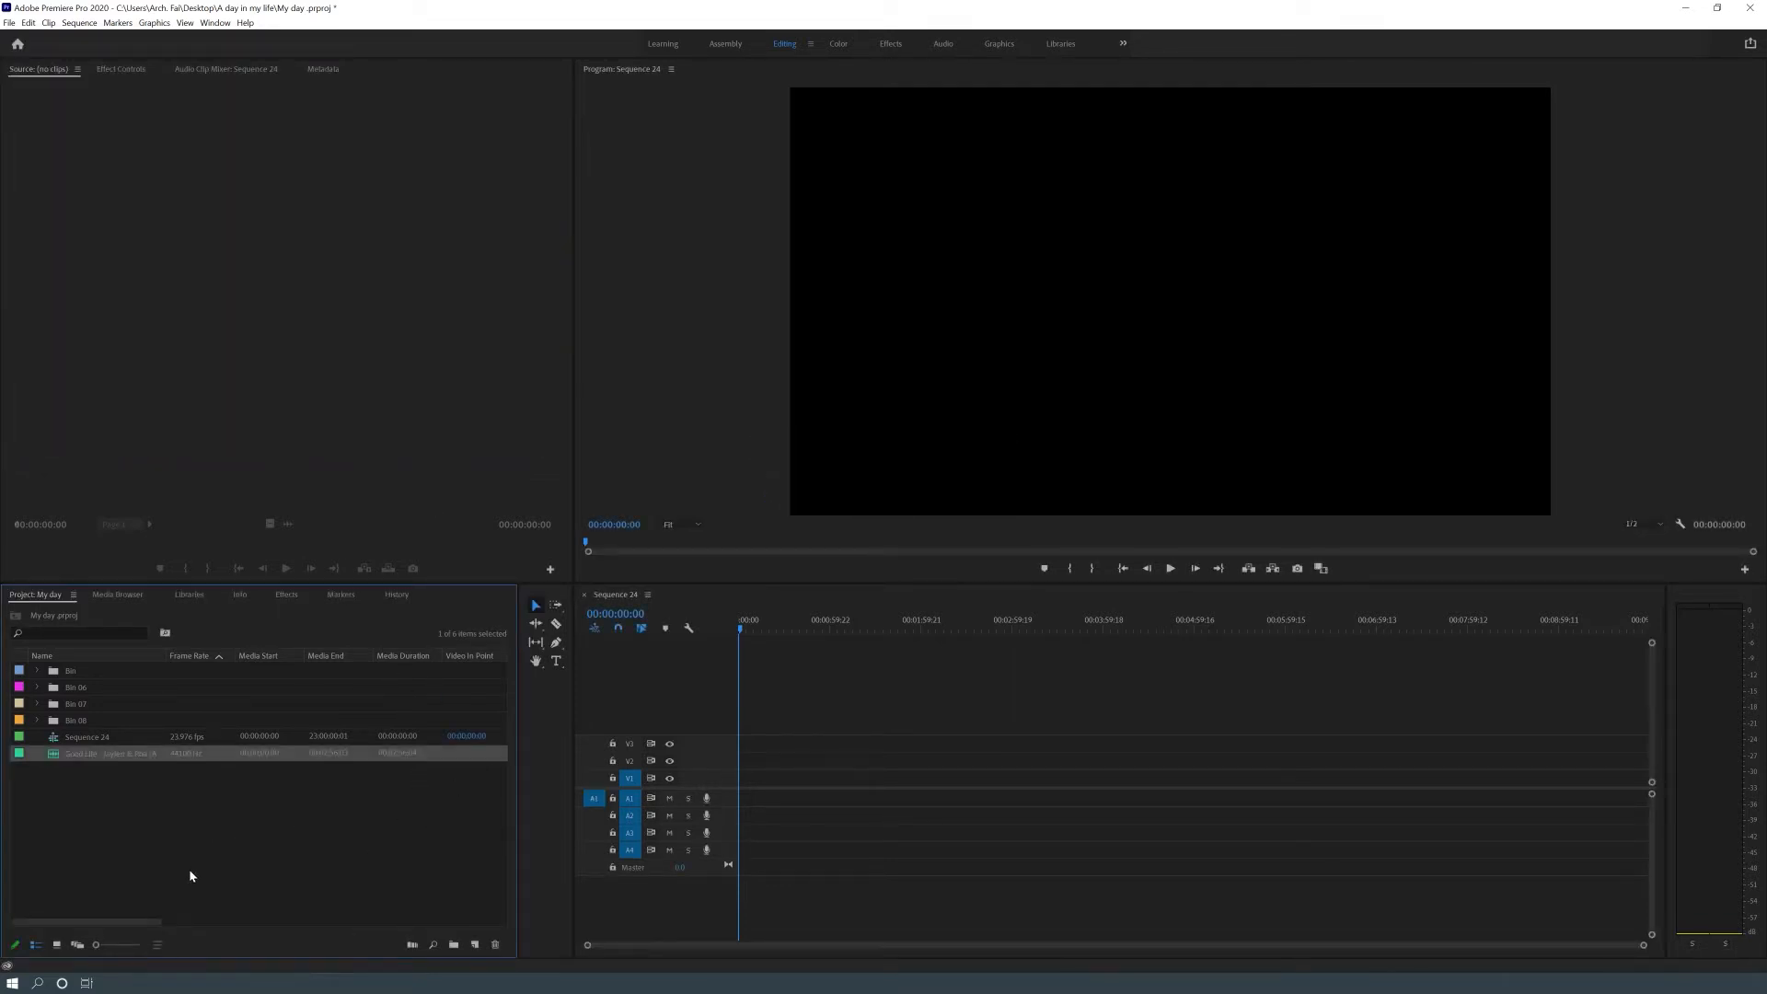
# Move the imported Good Life track into the first bin and from there into its first nested bin
pyautogui.moveTo(102, 753); pyautogui.dragTo(101, 672)
pyautogui.click(37, 672)
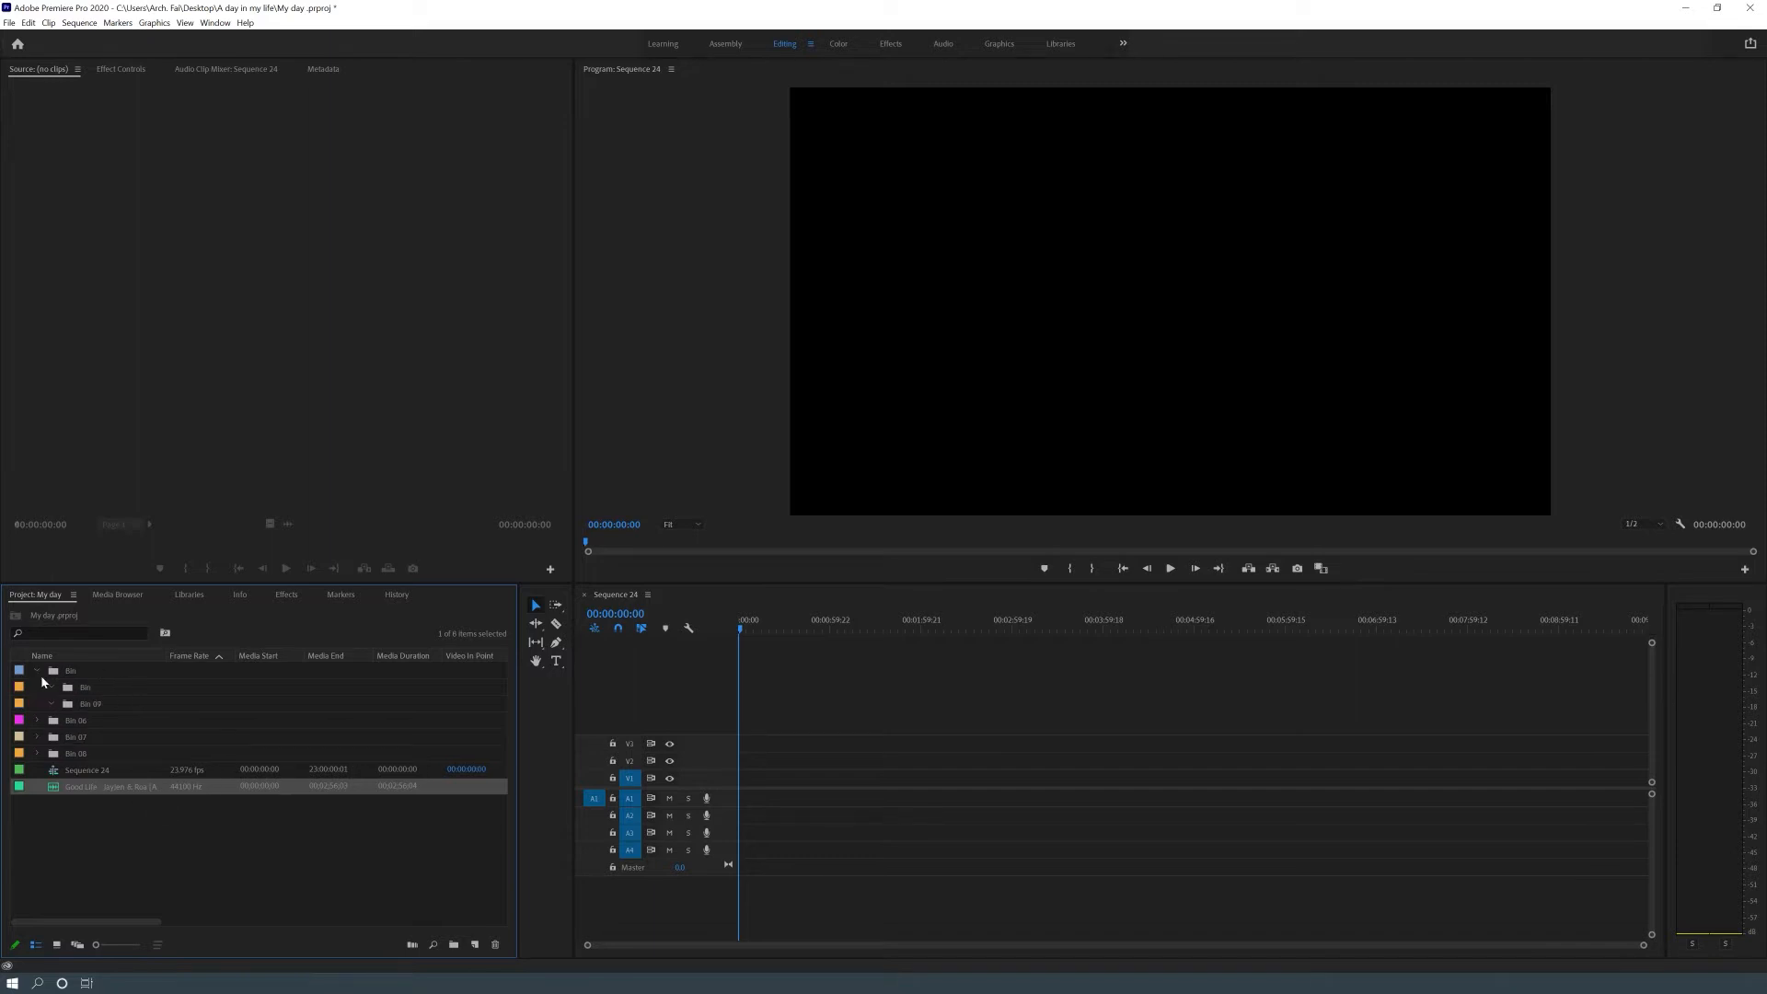
pyautogui.moveTo(83, 786); pyautogui.dragTo(81, 674)
pyautogui.click(120, 825)
pyautogui.click(88, 719)
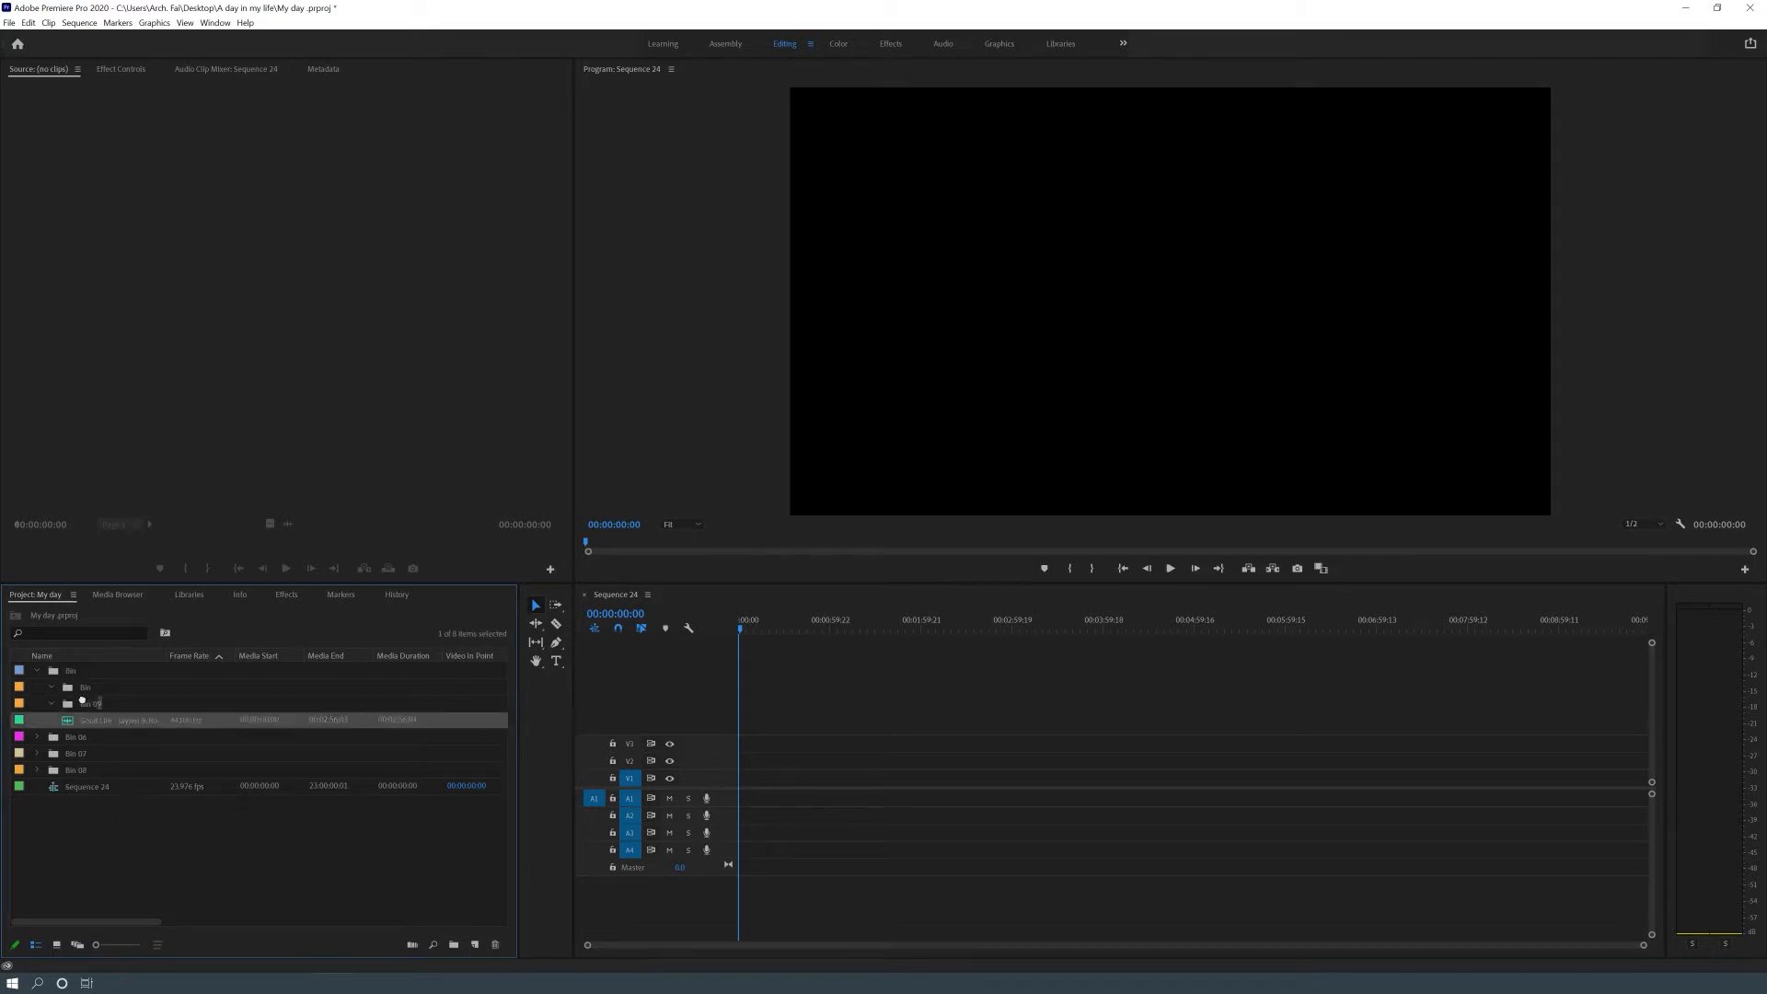
pyautogui.moveTo(106, 721); pyautogui.dragTo(83, 687)
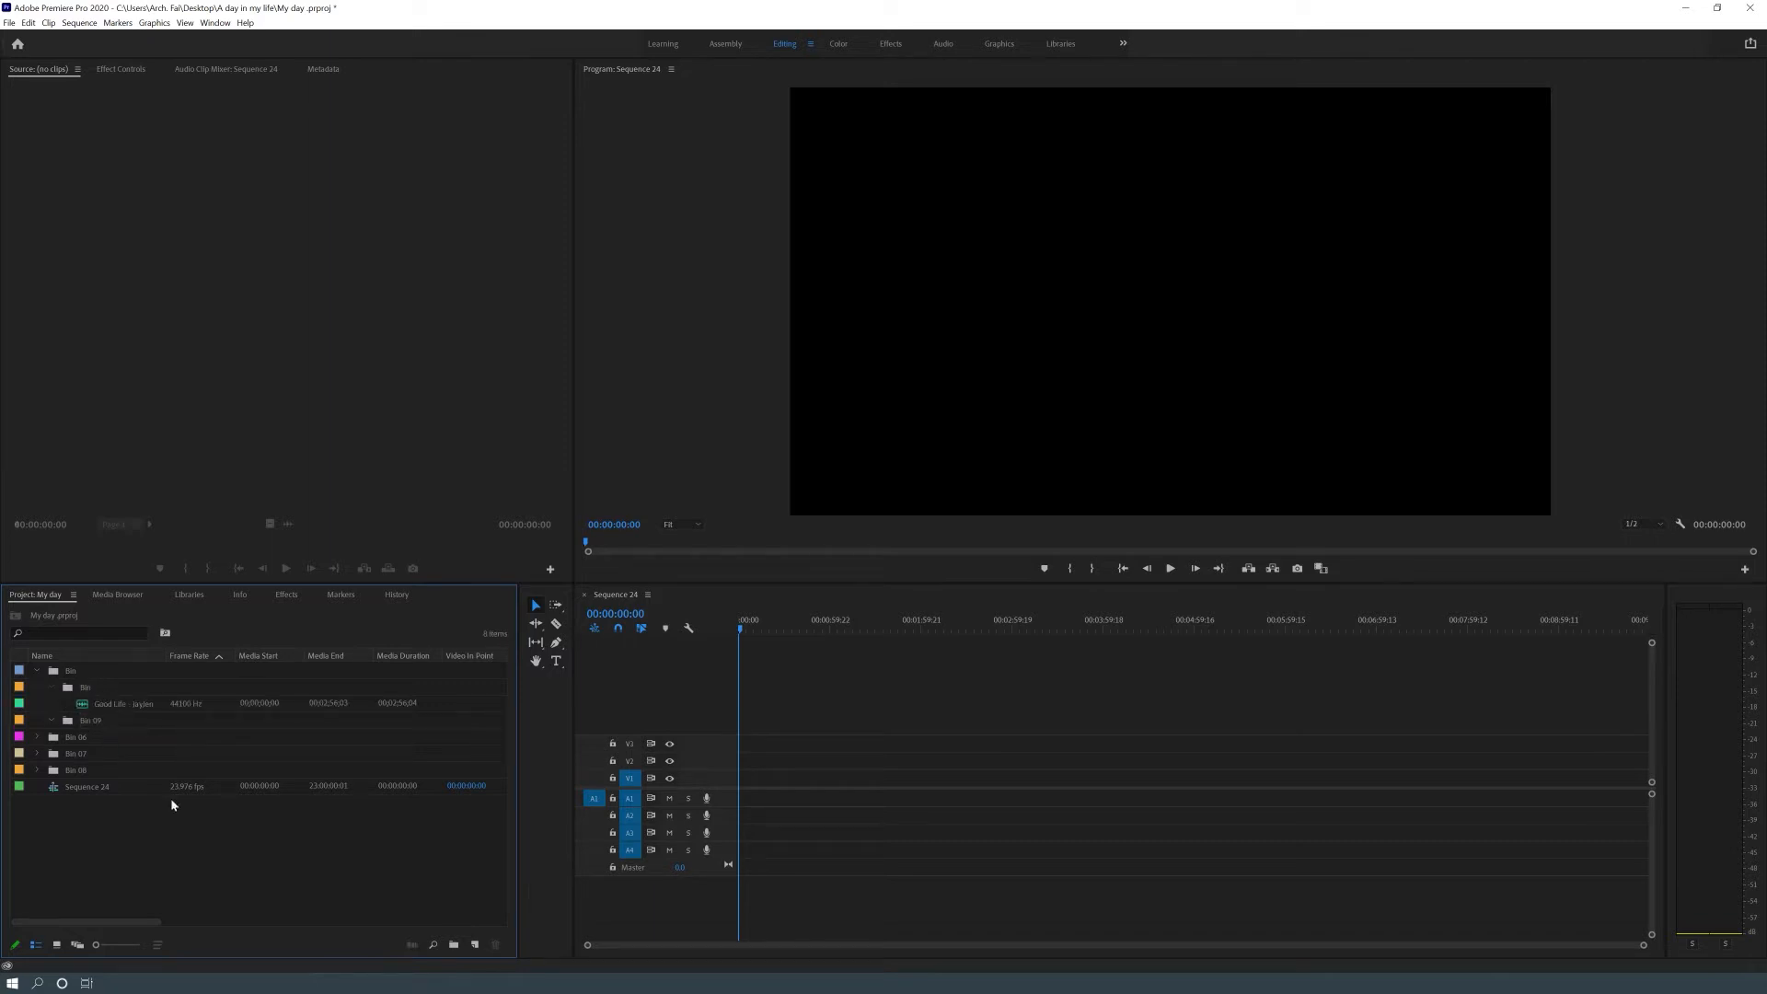
# Delete the Good Life track from the nested bin and collapse the first bin
pyautogui.click(164, 705)
pyautogui.press('Delete')
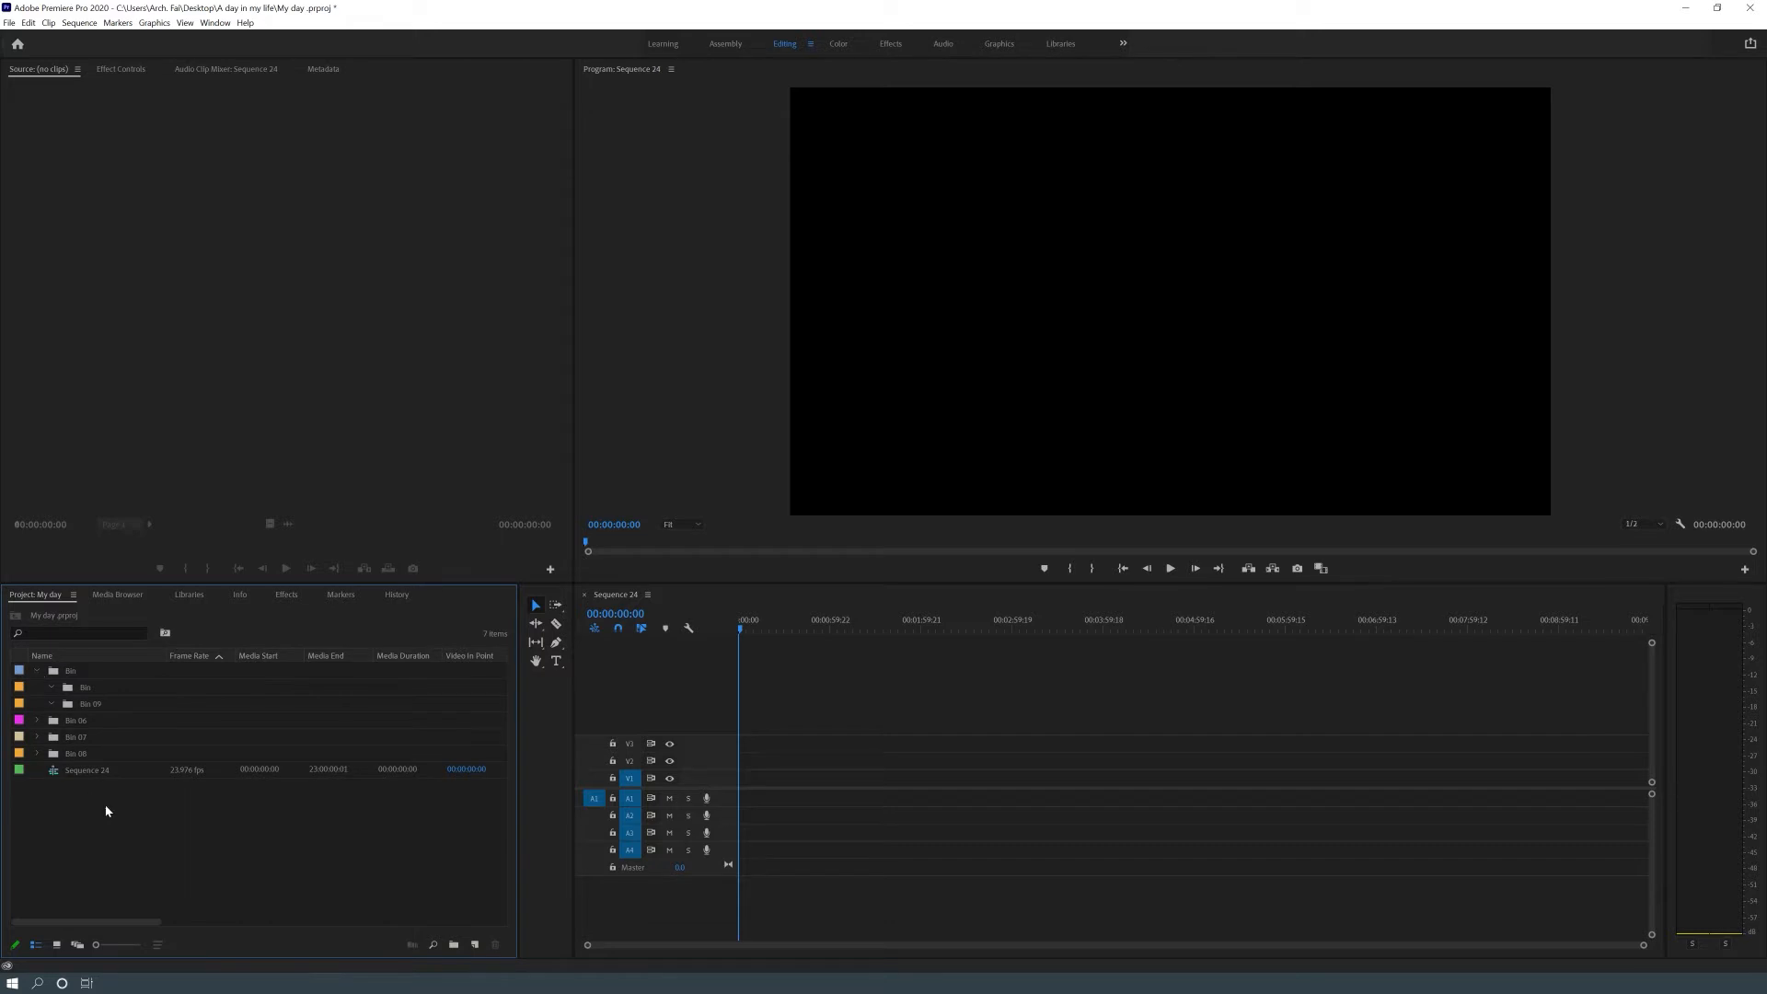
pyautogui.click(37, 673)
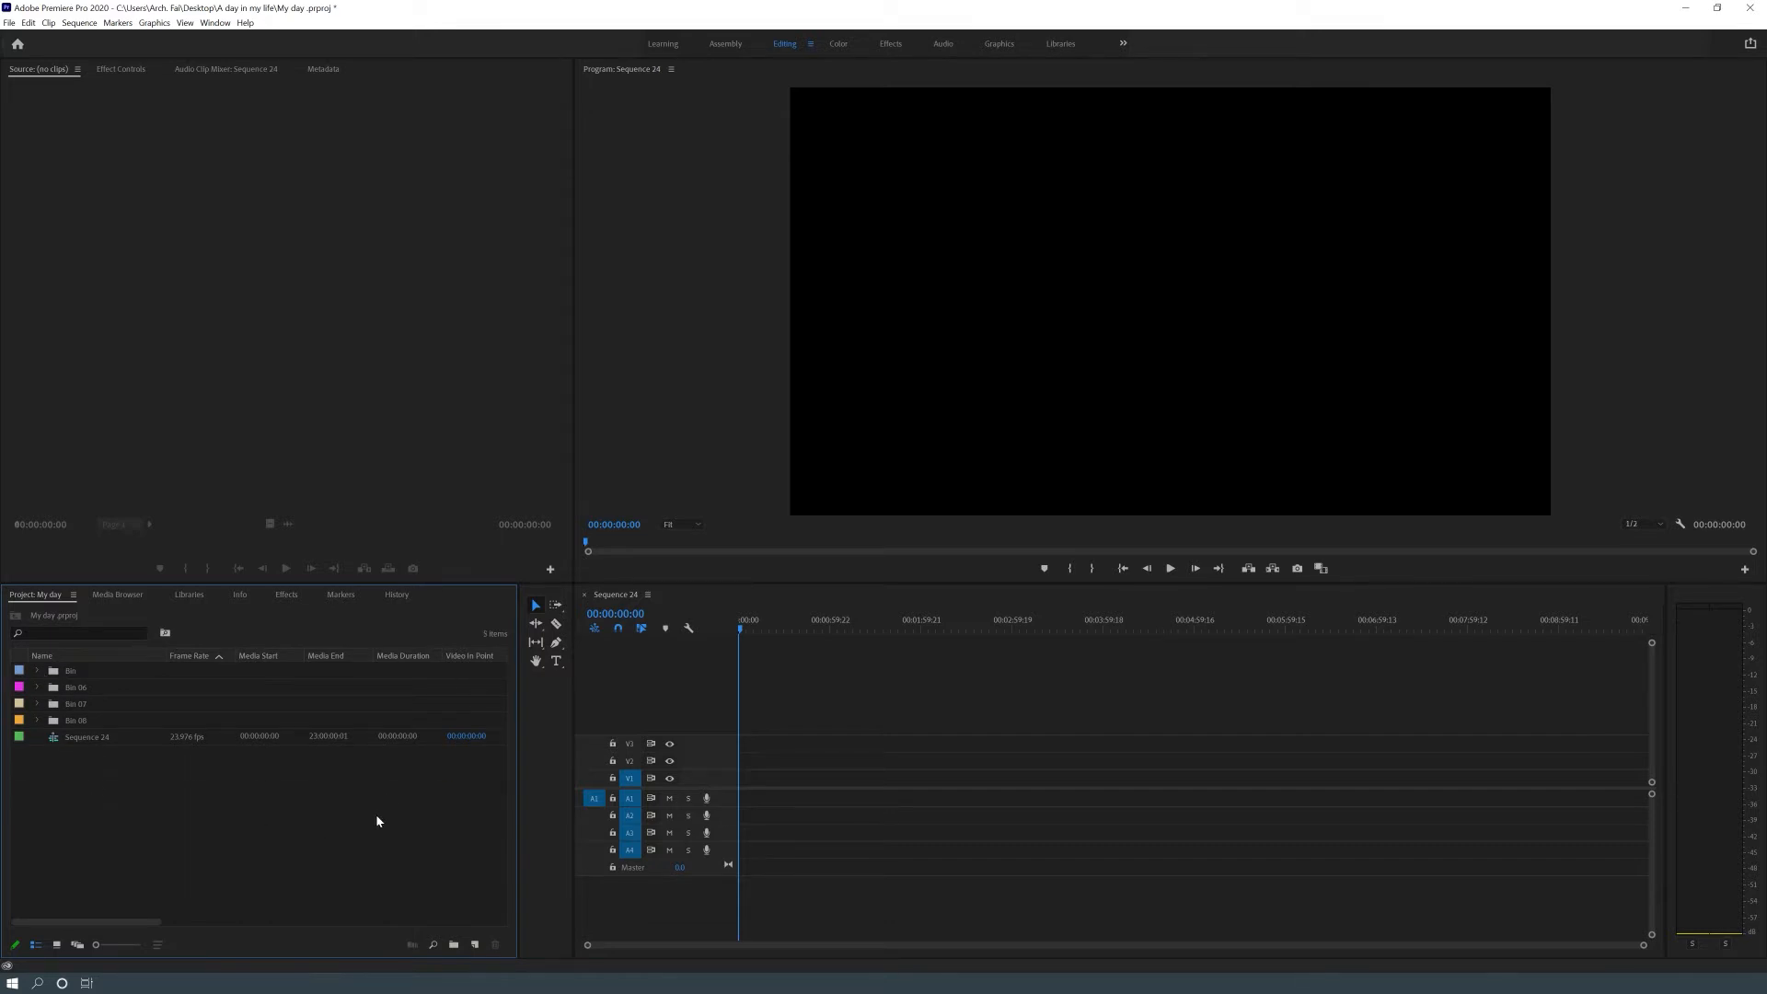
# Import the clip 01-Morning.mp4 from the Footage folder and delete it from the project again
pyautogui.hotkey('ctrl', 'i')
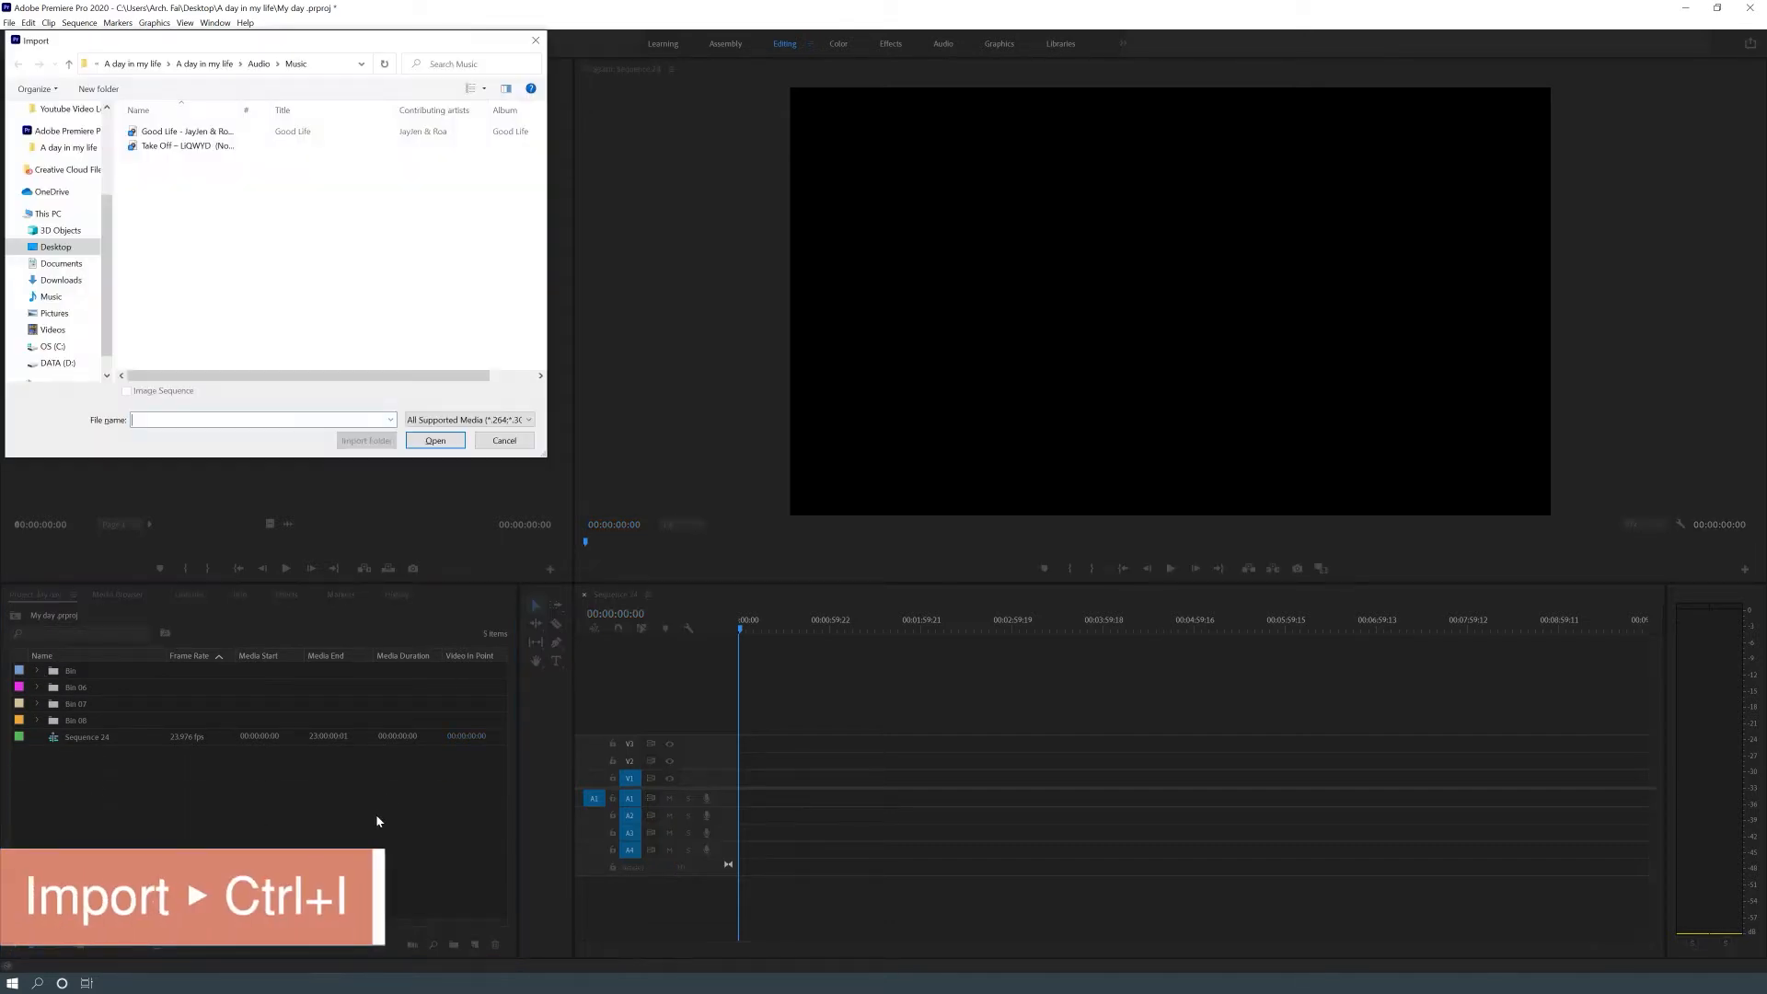
pyautogui.click(203, 63)
pyautogui.doubleClick(161, 145)
pyautogui.click(161, 155)
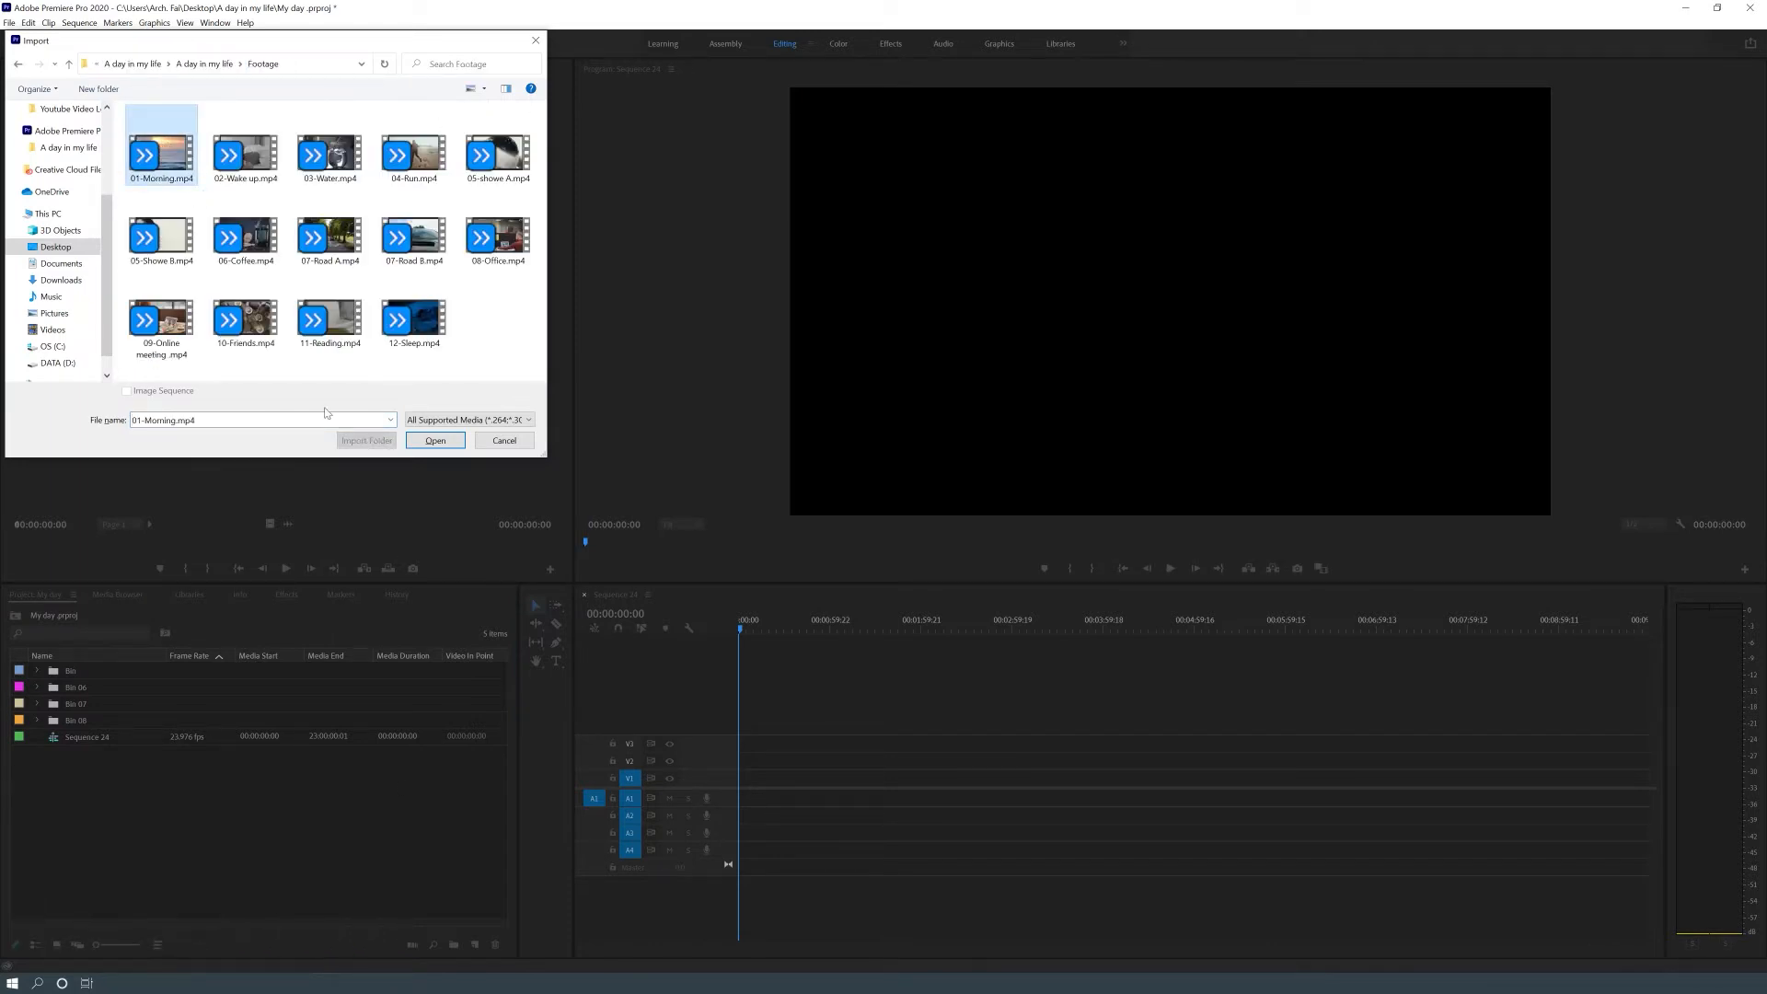
pyautogui.click(435, 440)
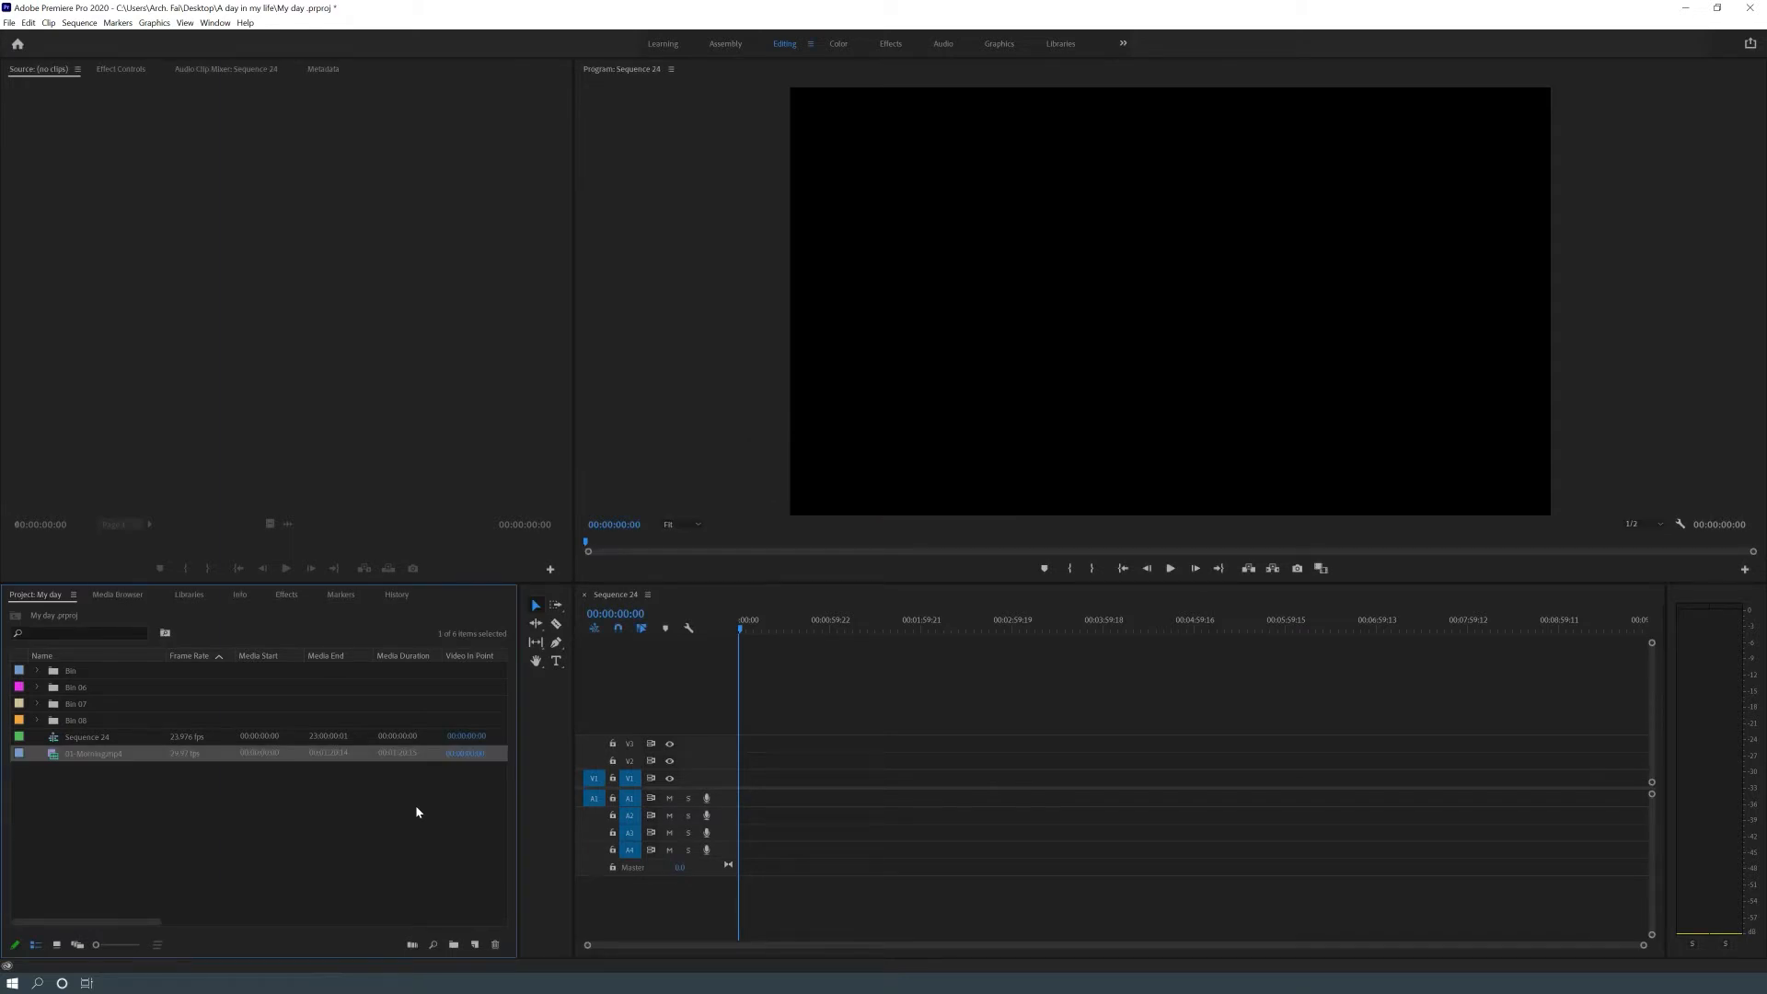
pyautogui.press('Delete')
pyautogui.click(10, 22)
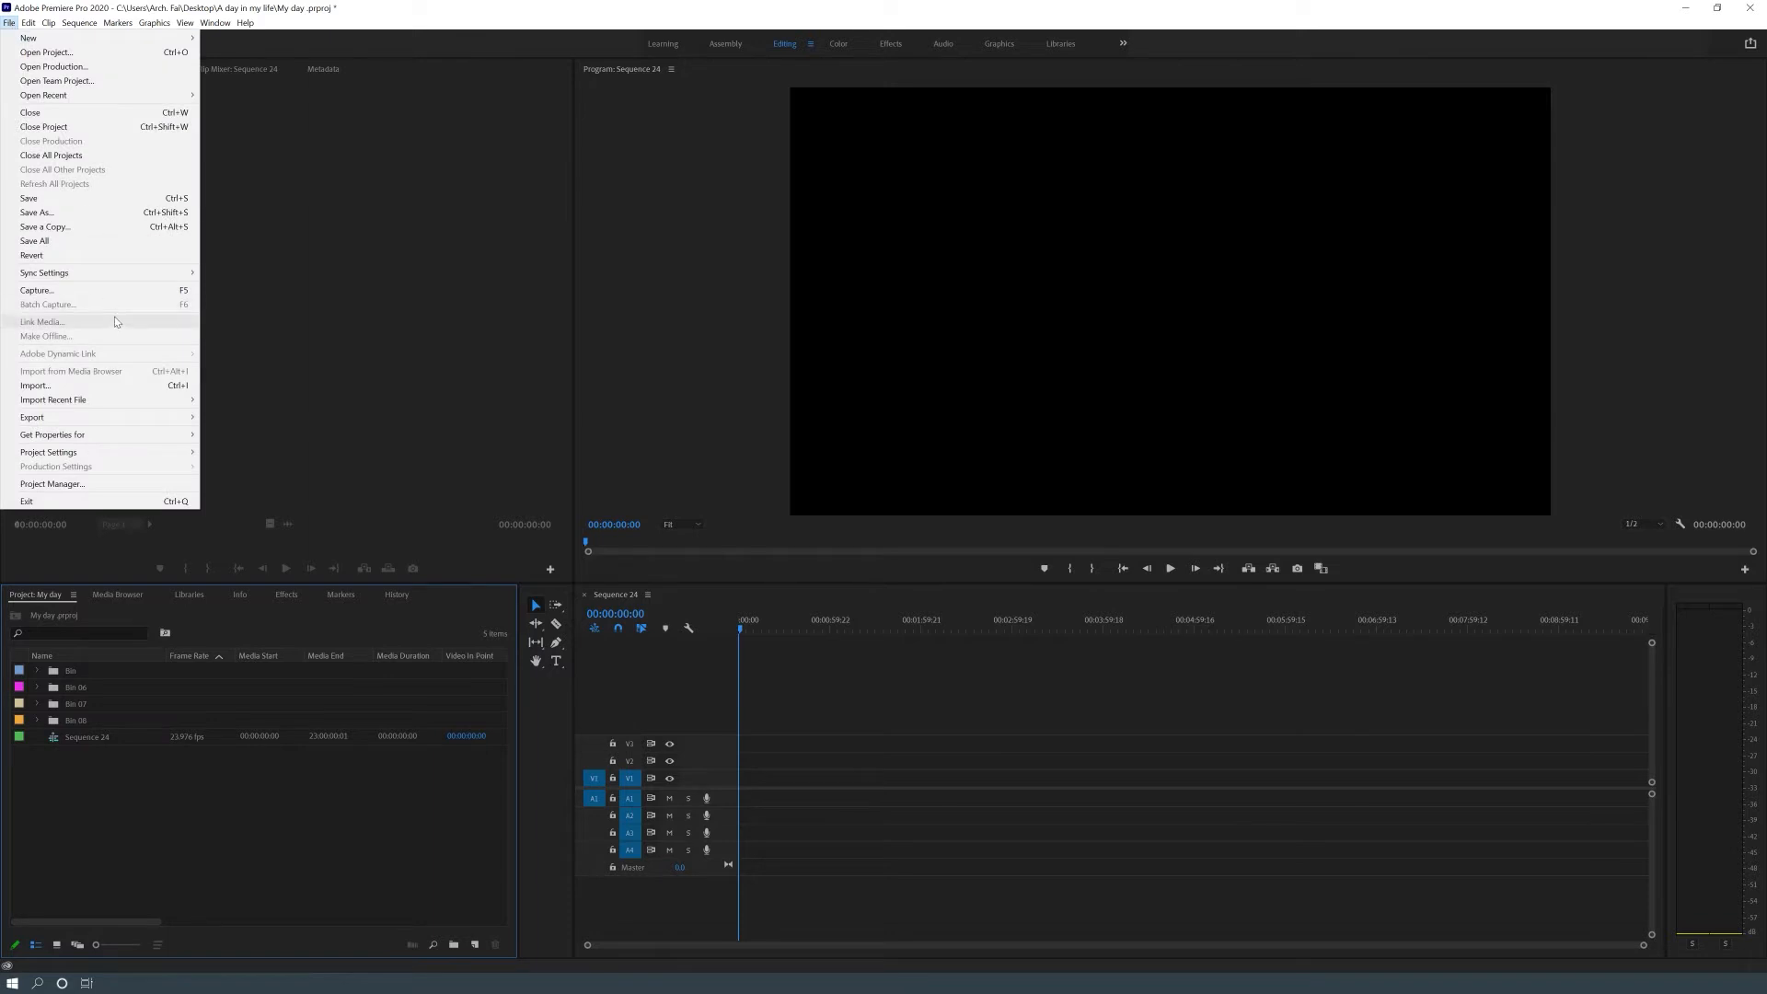
pyautogui.click(185, 391)
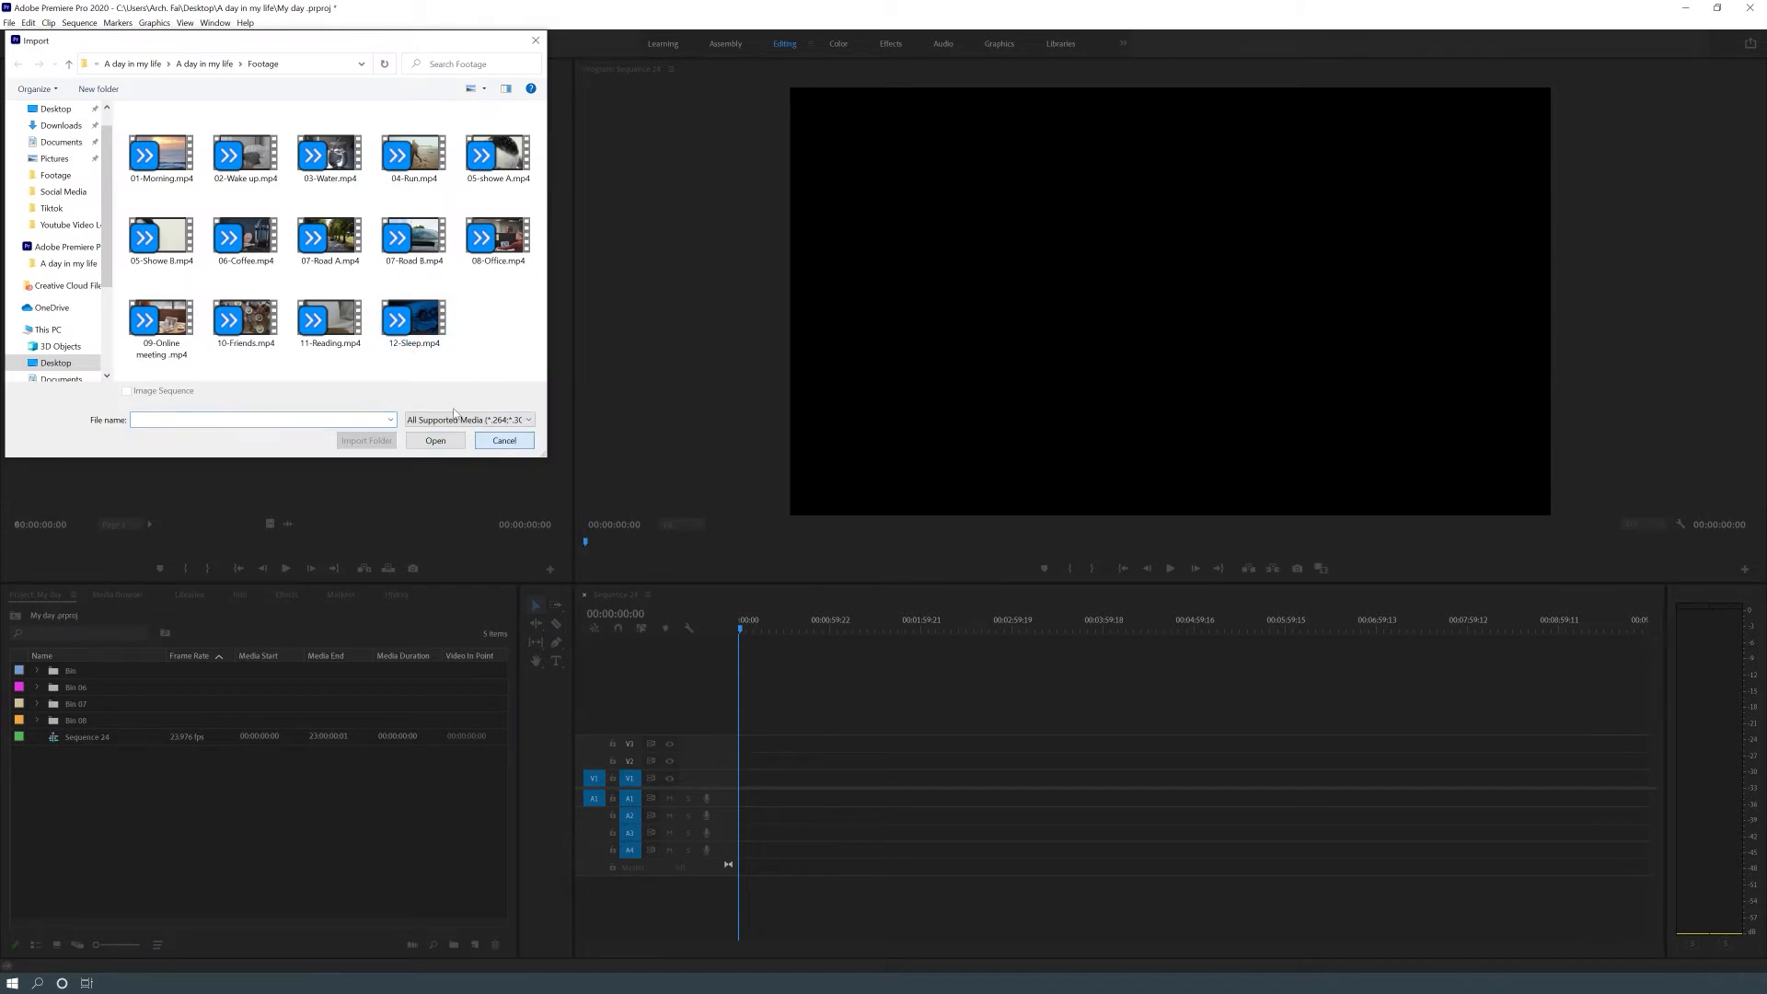
pyautogui.click(504, 440)
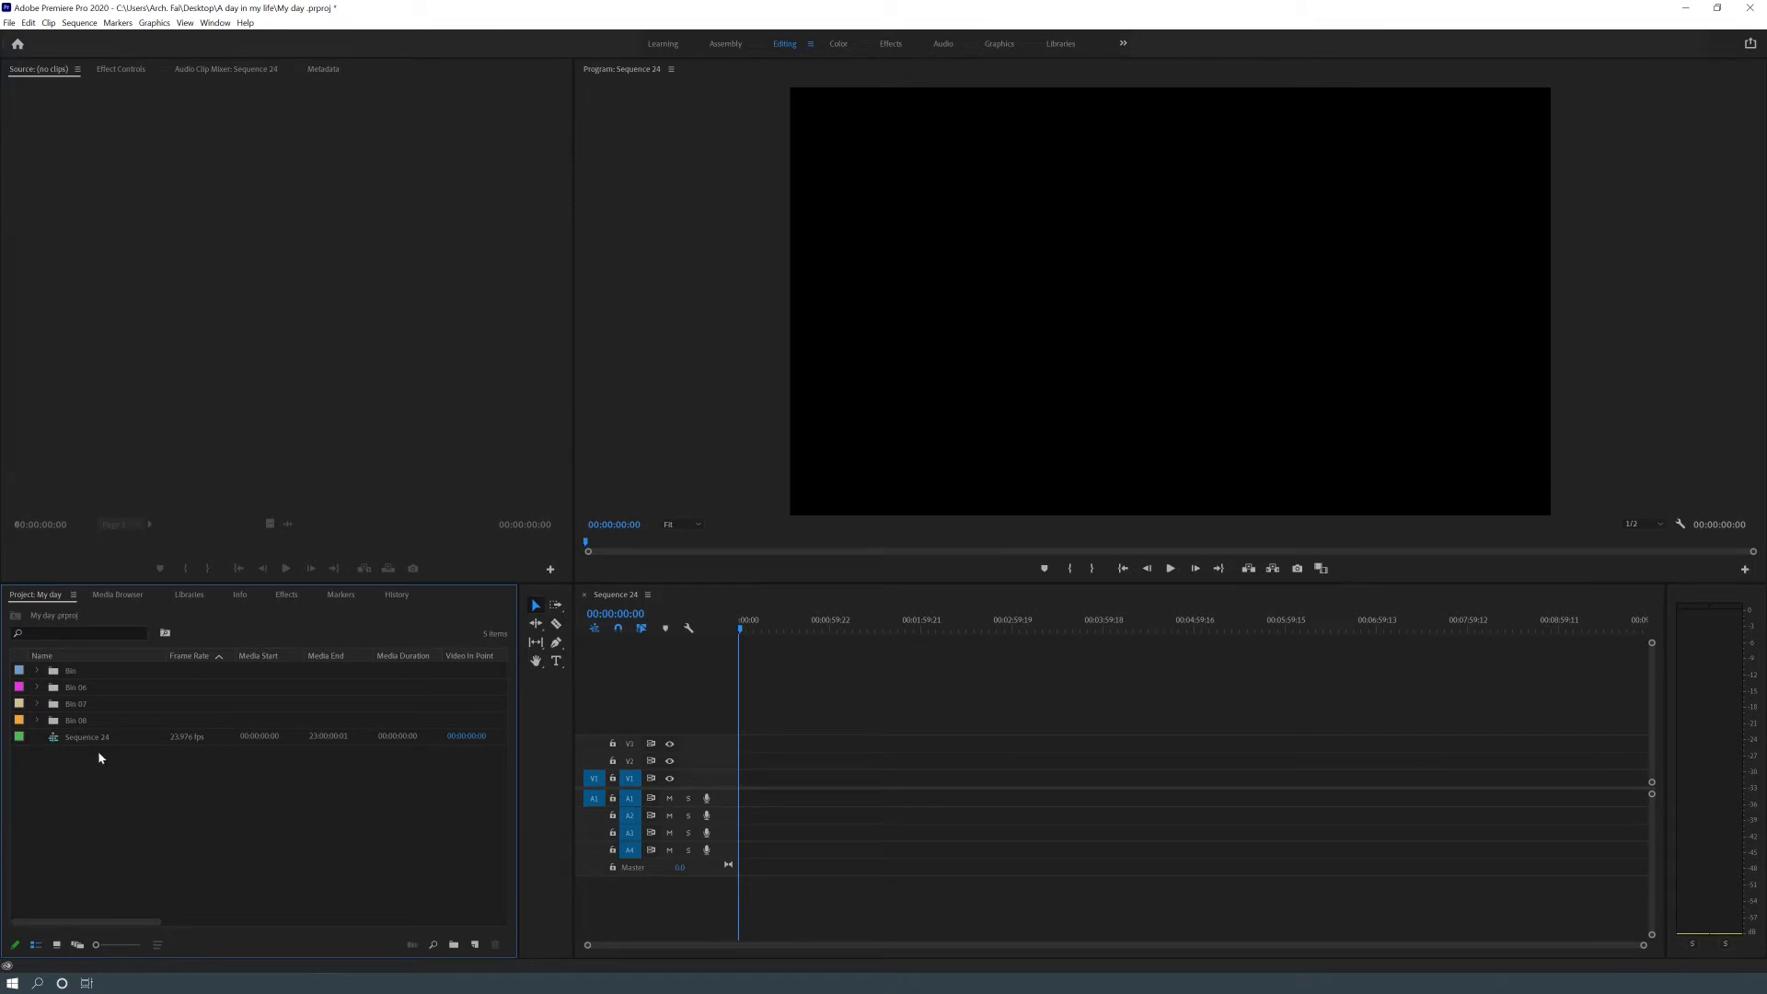
# Preview the project items in icon, freeform and list views, and delete all four bins while keeping the sequence
pyautogui.click(112, 722)
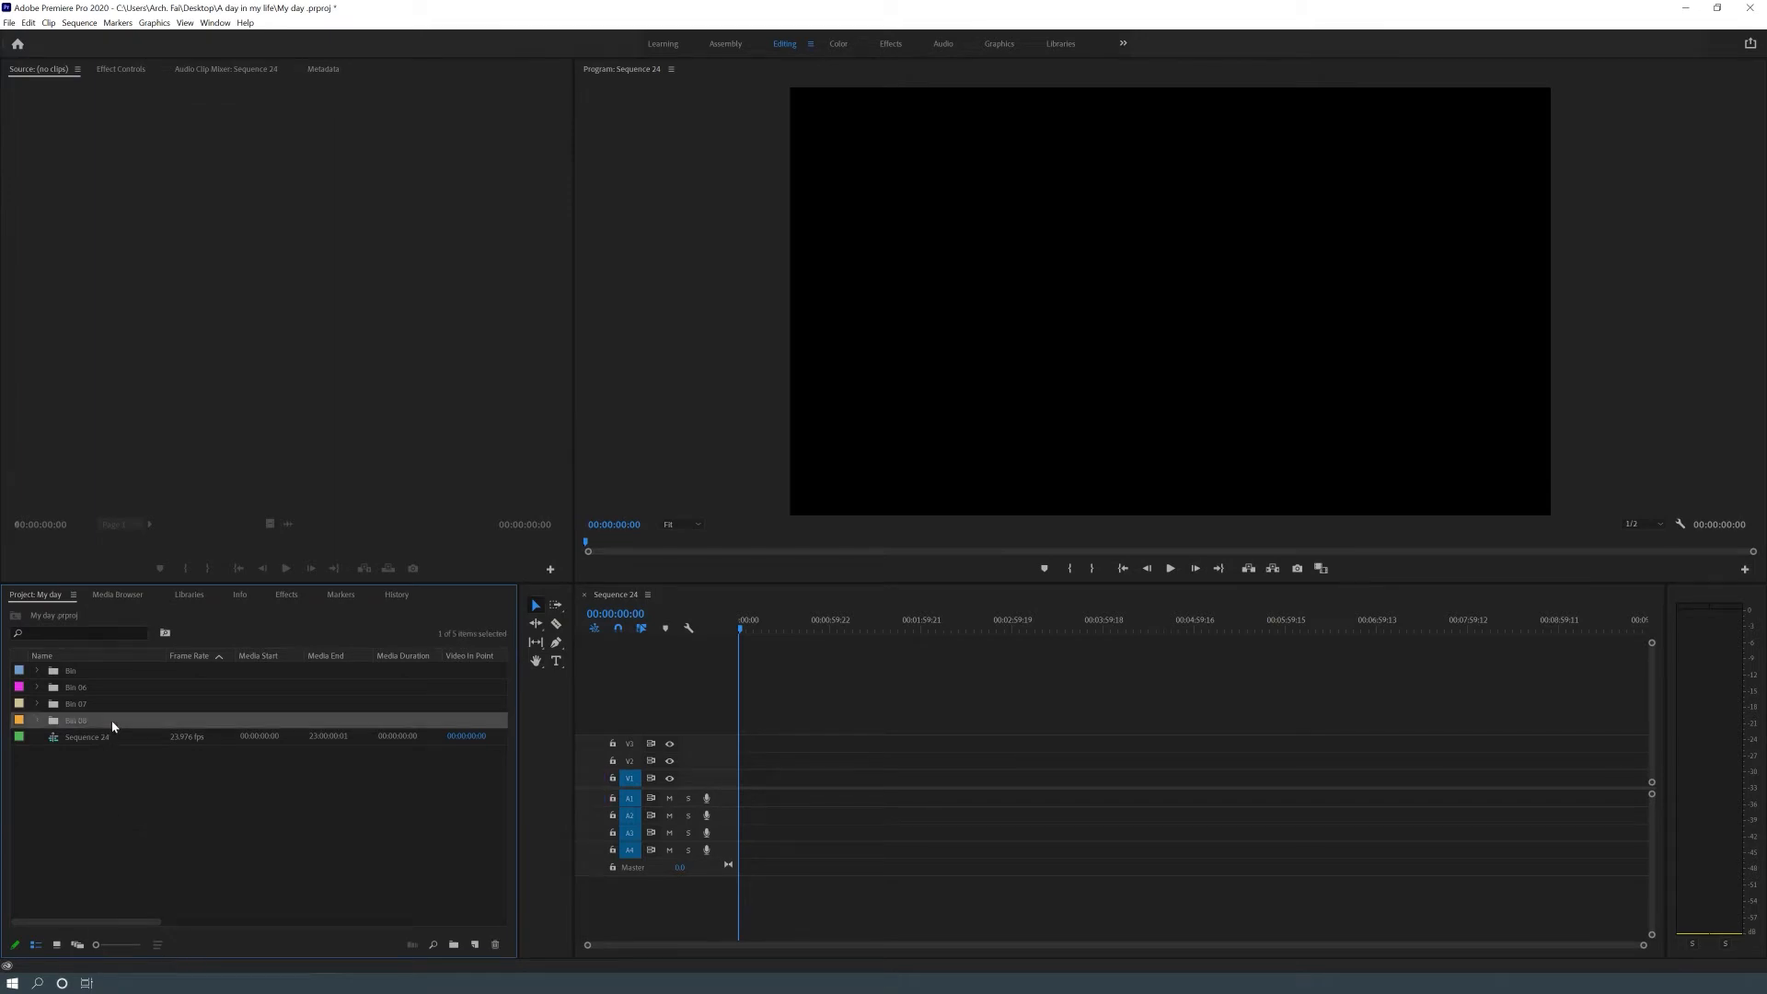
pyautogui.keyDown('shift'); pyautogui.click(106, 673); pyautogui.keyUp('shift')
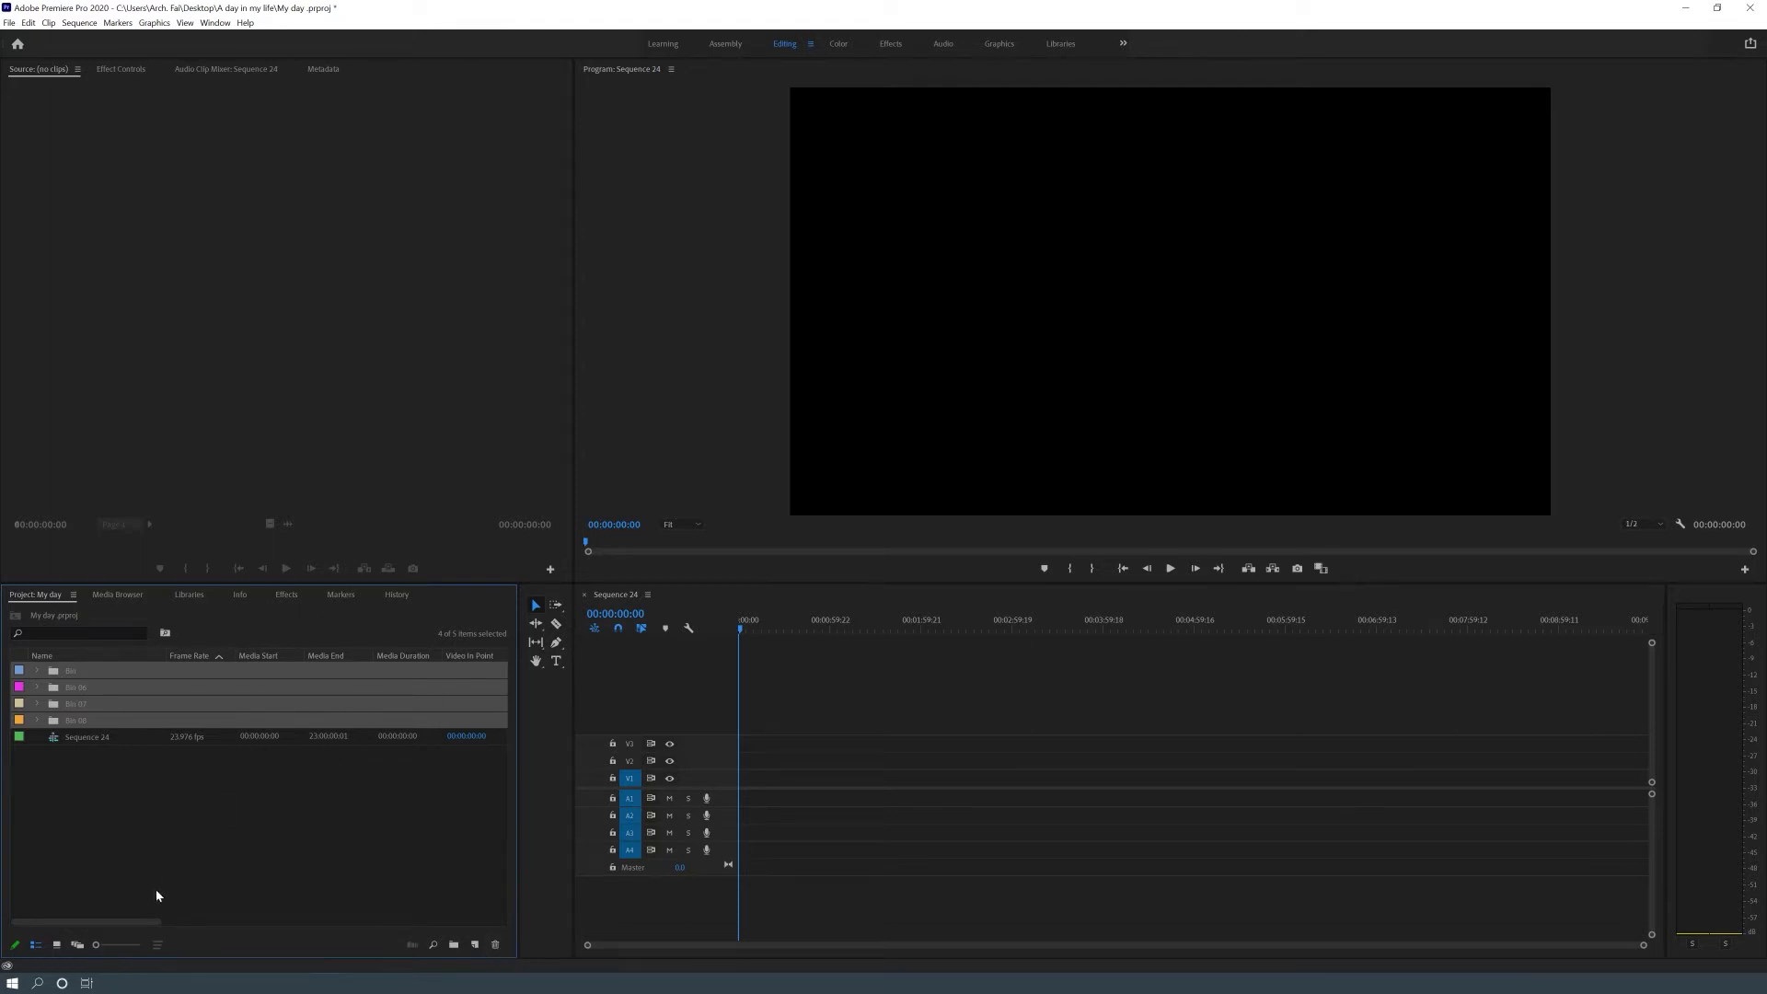
pyautogui.click(57, 944)
pyautogui.click(78, 945)
pyautogui.moveTo(108, 944); pyautogui.dragTo(101, 946)
pyautogui.click(57, 944)
pyautogui.click(36, 944)
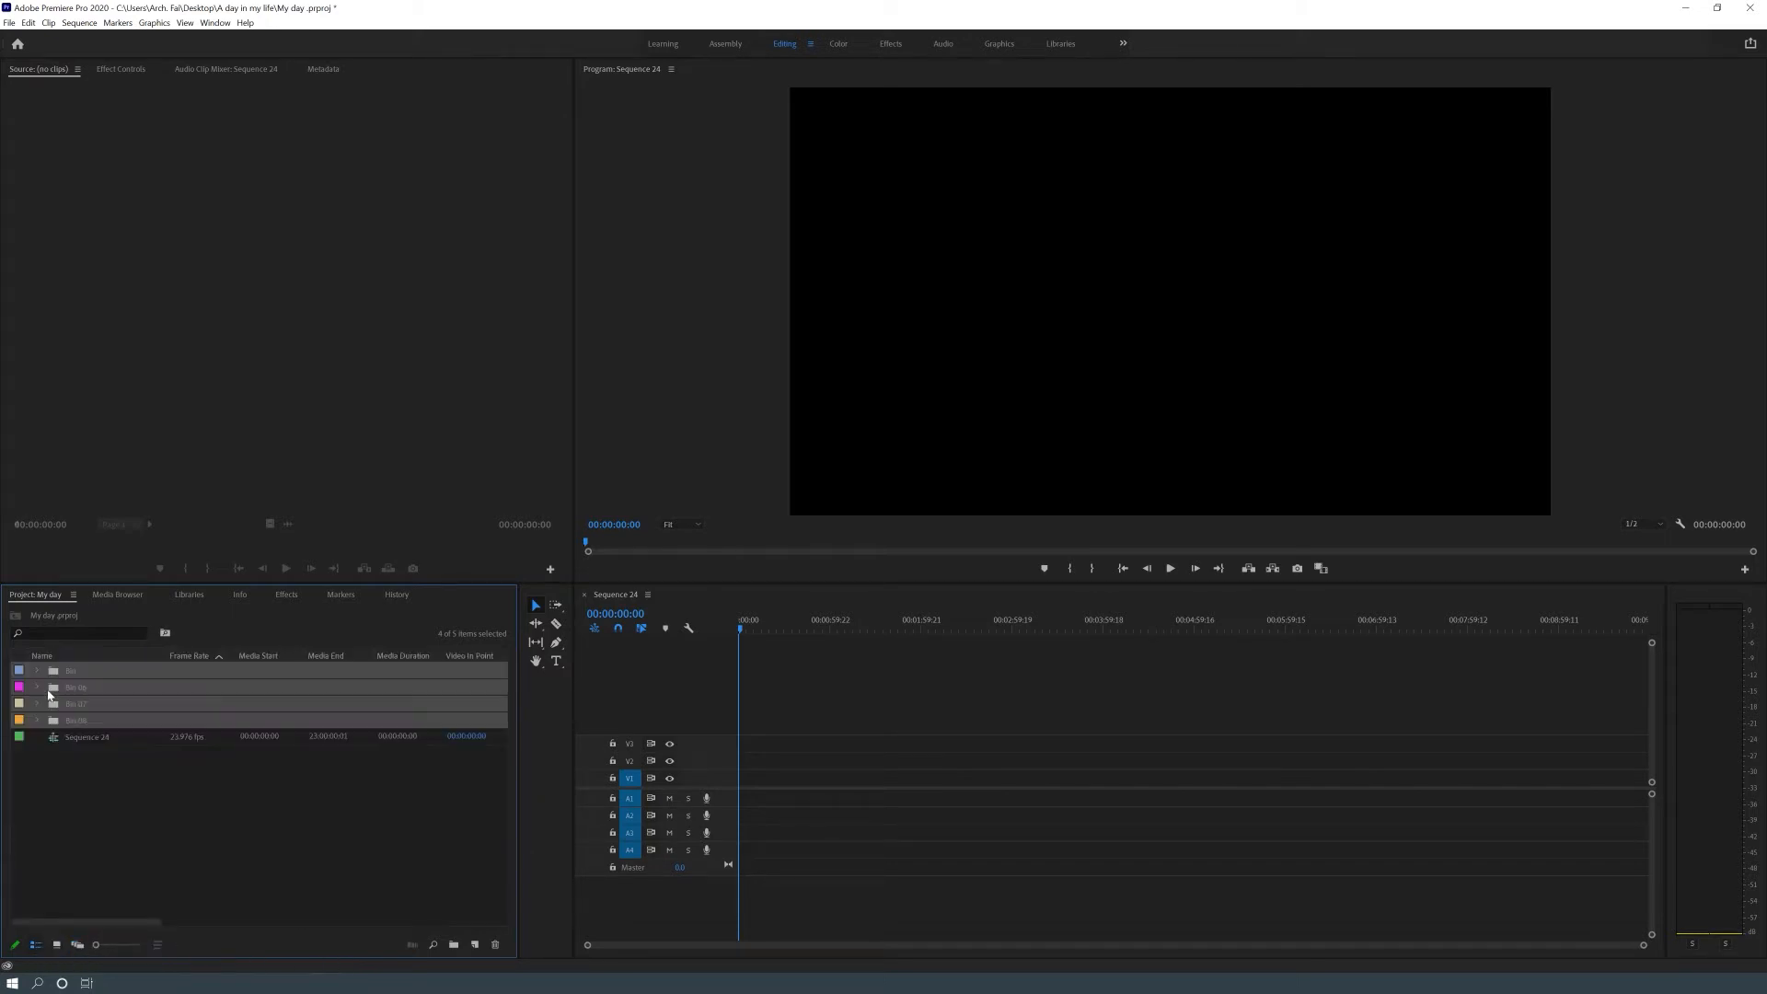
pyautogui.click(57, 944)
pyautogui.moveTo(95, 944); pyautogui.dragTo(102, 946)
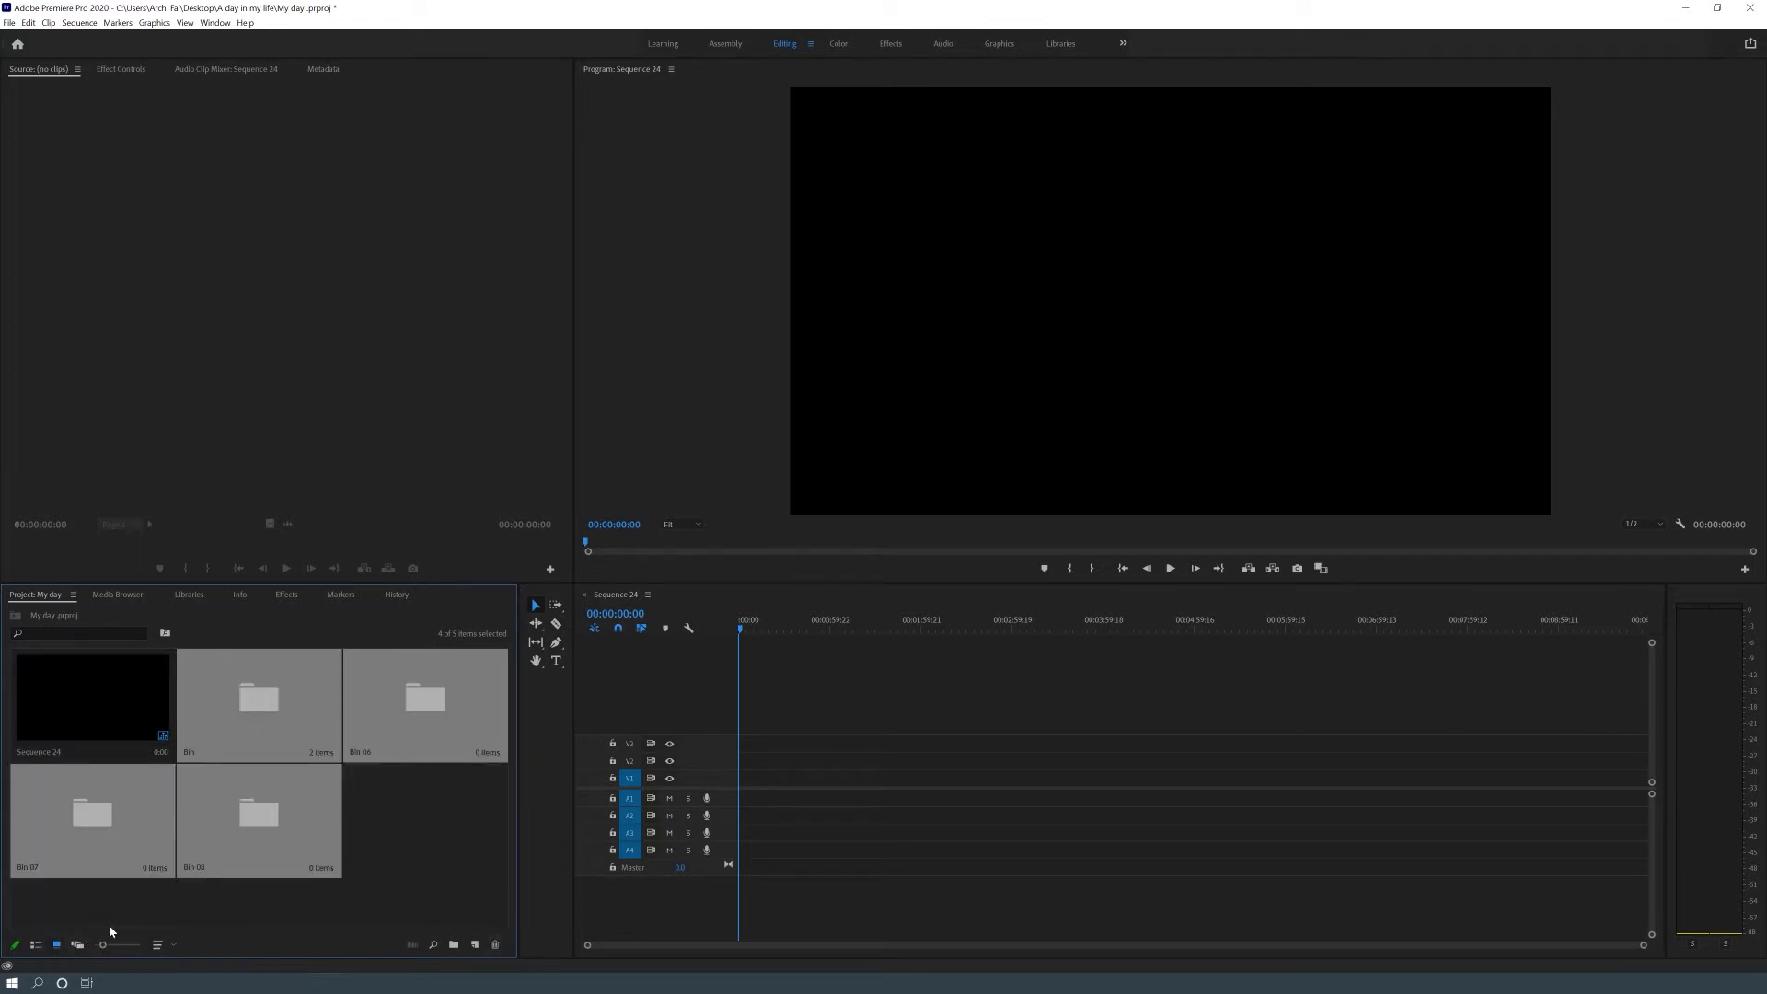
pyautogui.click(36, 944)
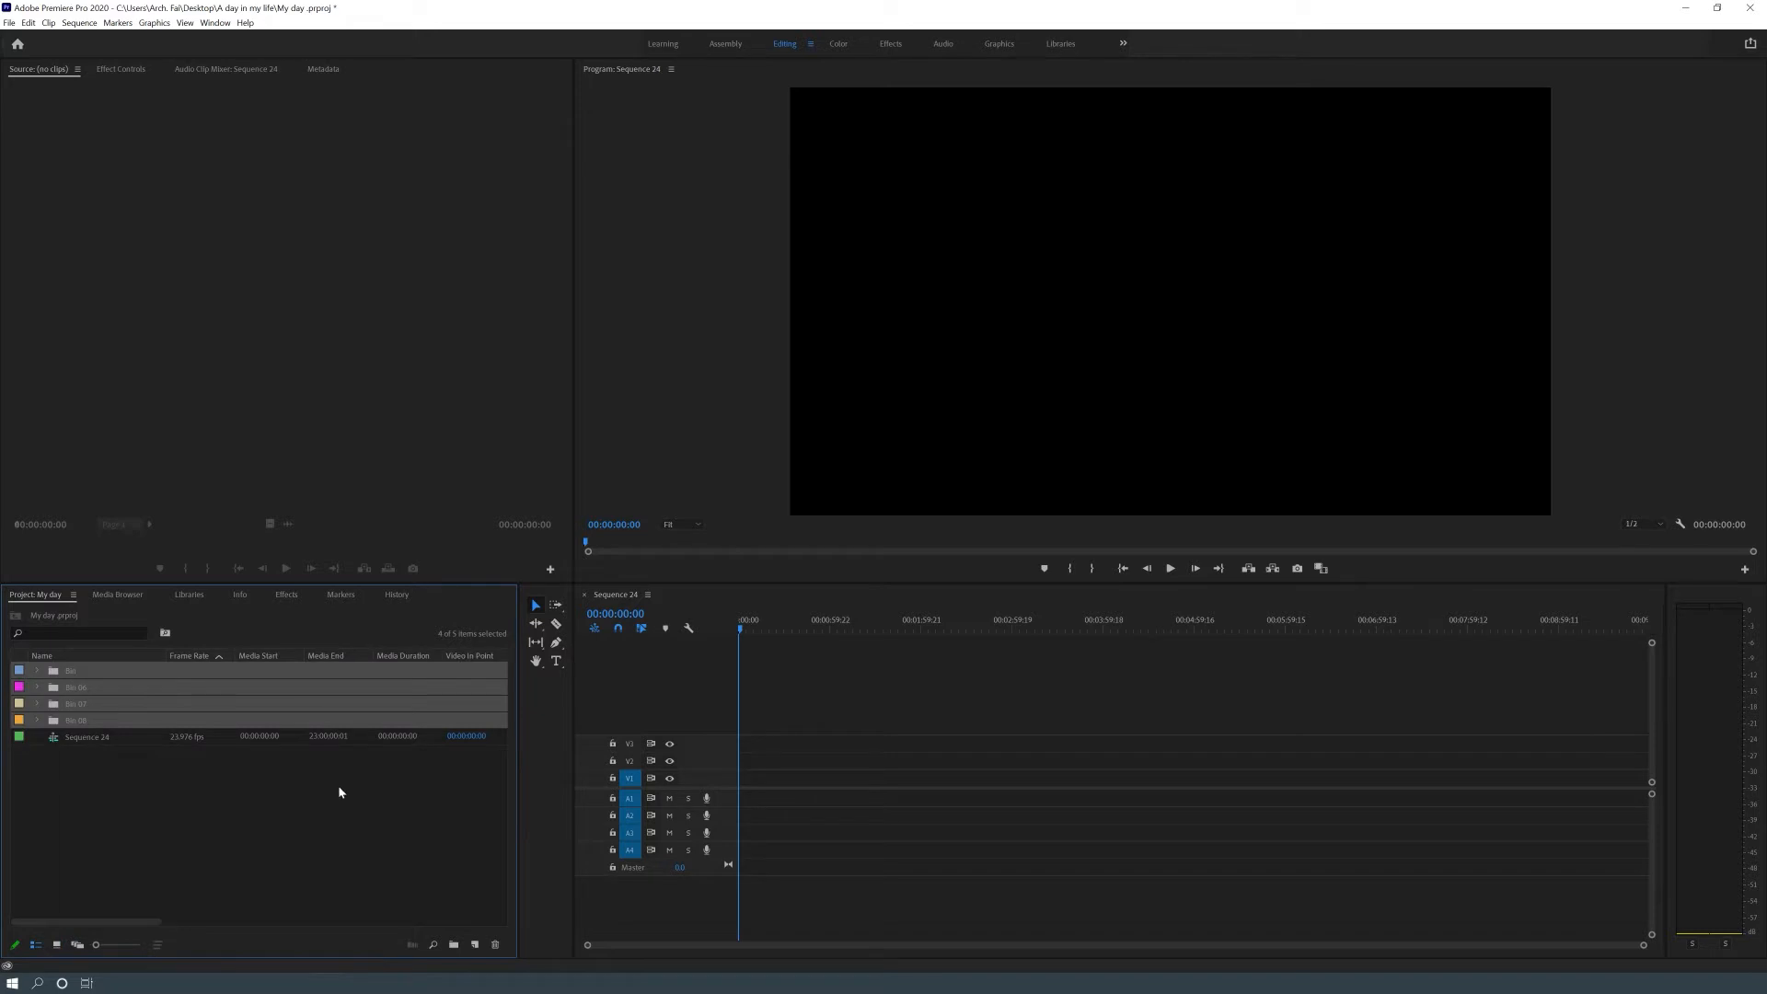
pyautogui.click(495, 946)
# Switch to File Explorer and import the Audio, Footage and Images folders into the project as bins
pyautogui.click(188, 981)
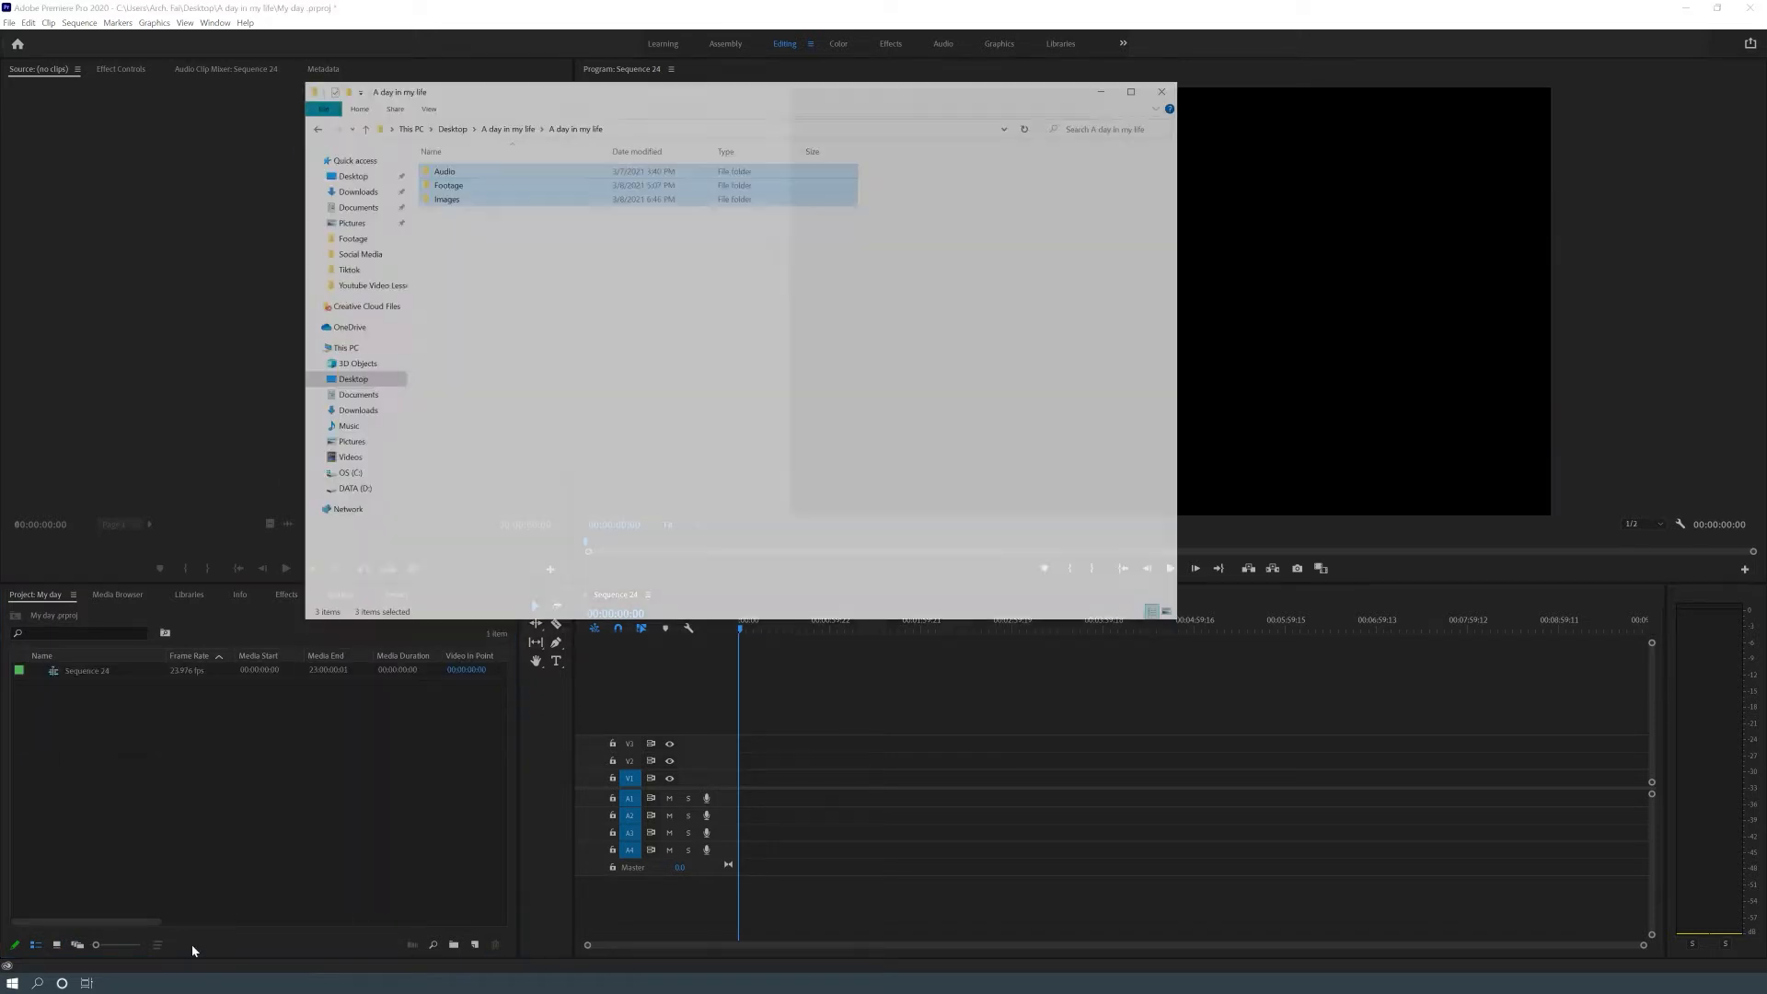
pyautogui.moveTo(467, 138); pyautogui.dragTo(326, 819)
pyautogui.moveTo(999, 30); pyautogui.dragTo(1116, 275)
pyautogui.click(1344, 273)
pyautogui.click(154, 747)
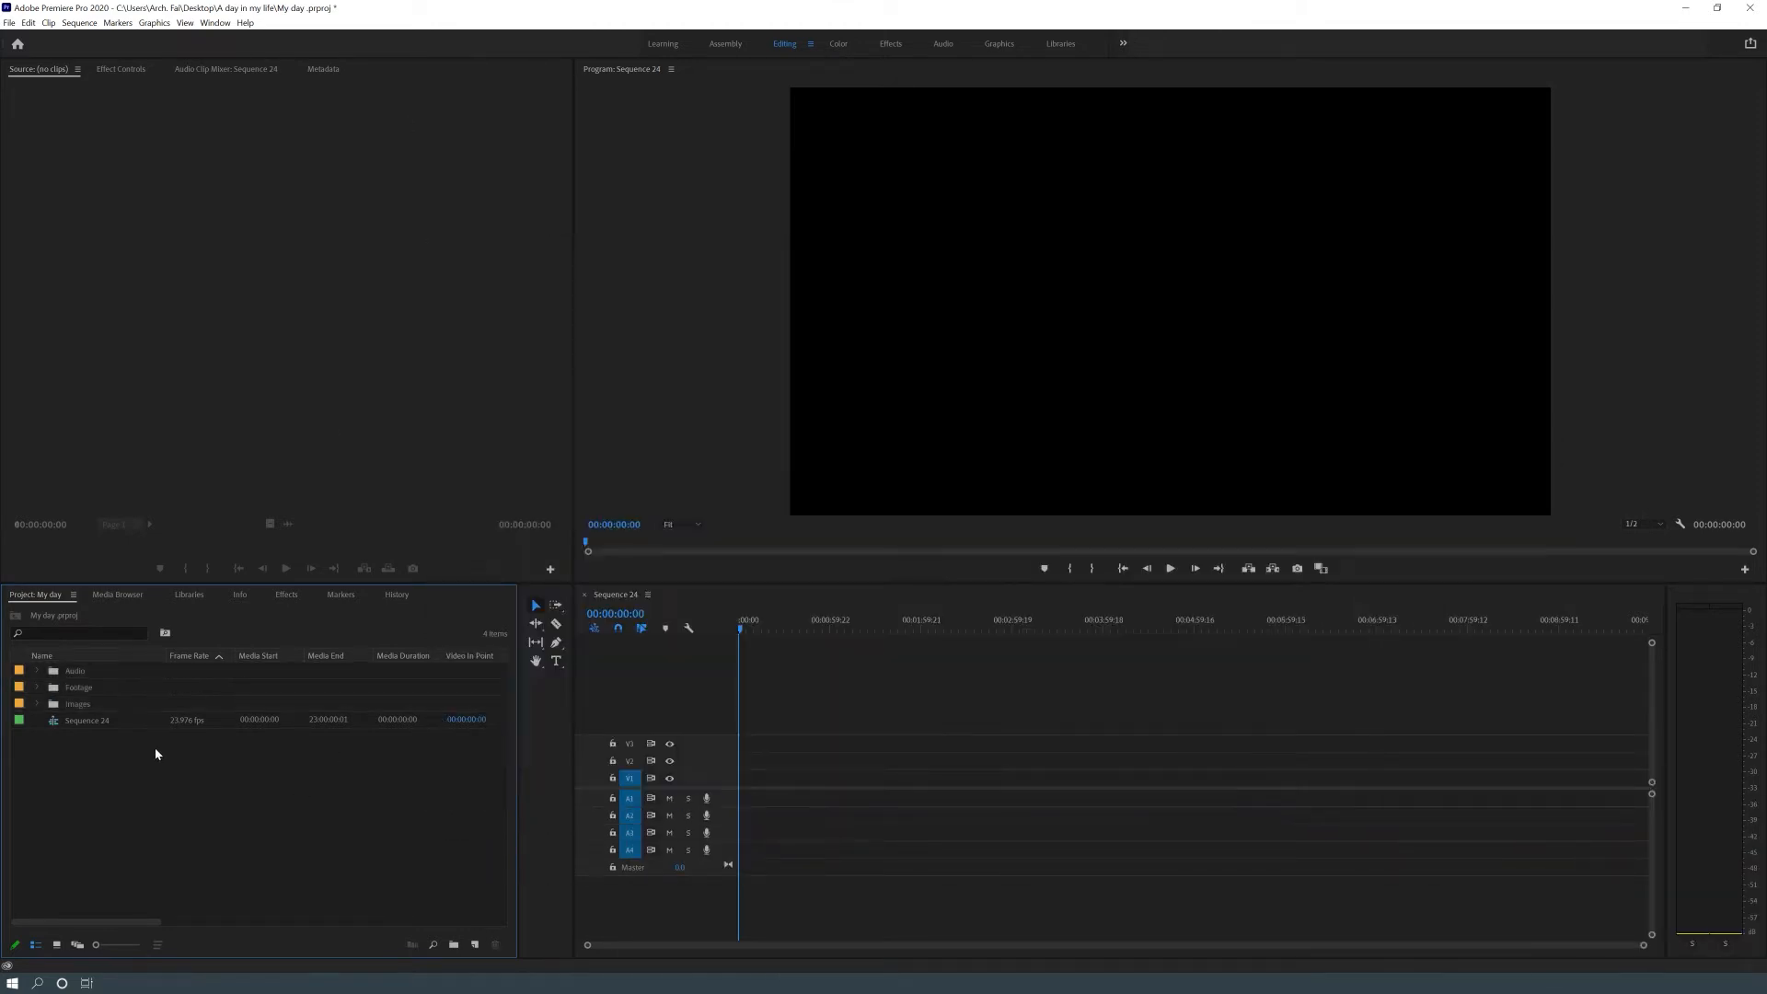
# Set the label colour of the Audio bin to Lavender and of the Images bin to Brown
pyautogui.rightClick(173, 669)
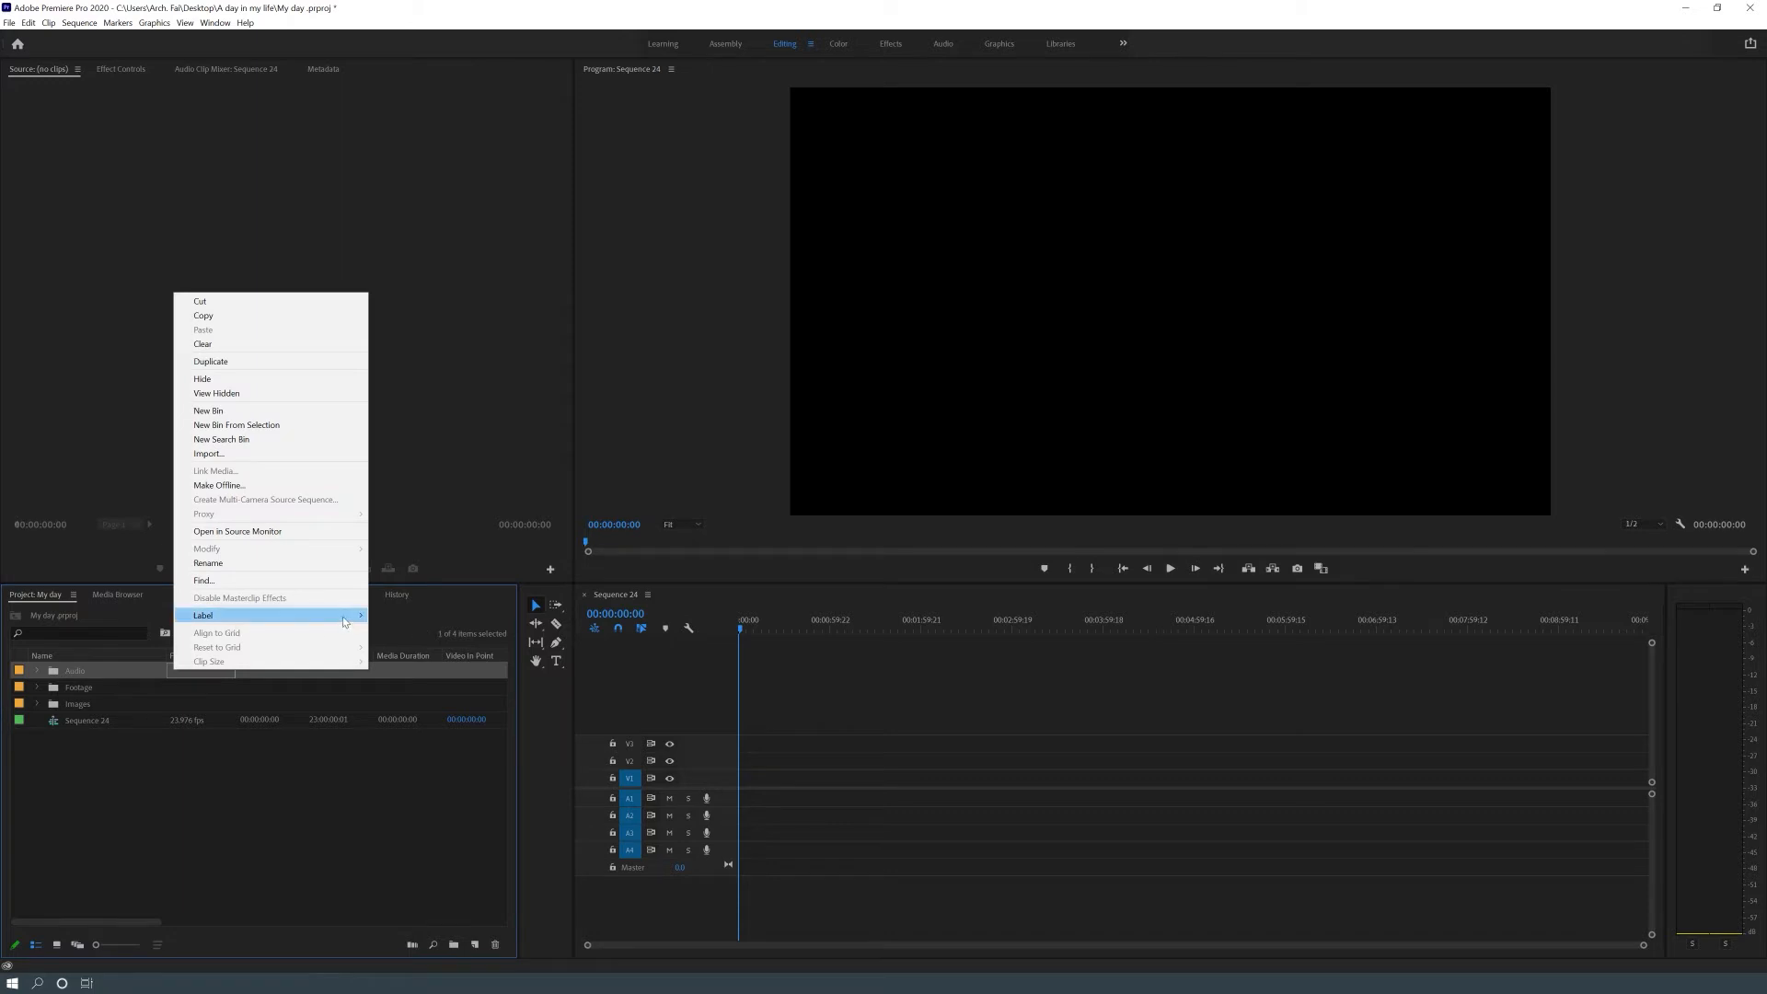
pyautogui.moveTo(350, 615)
pyautogui.click(403, 676)
pyautogui.click(120, 703)
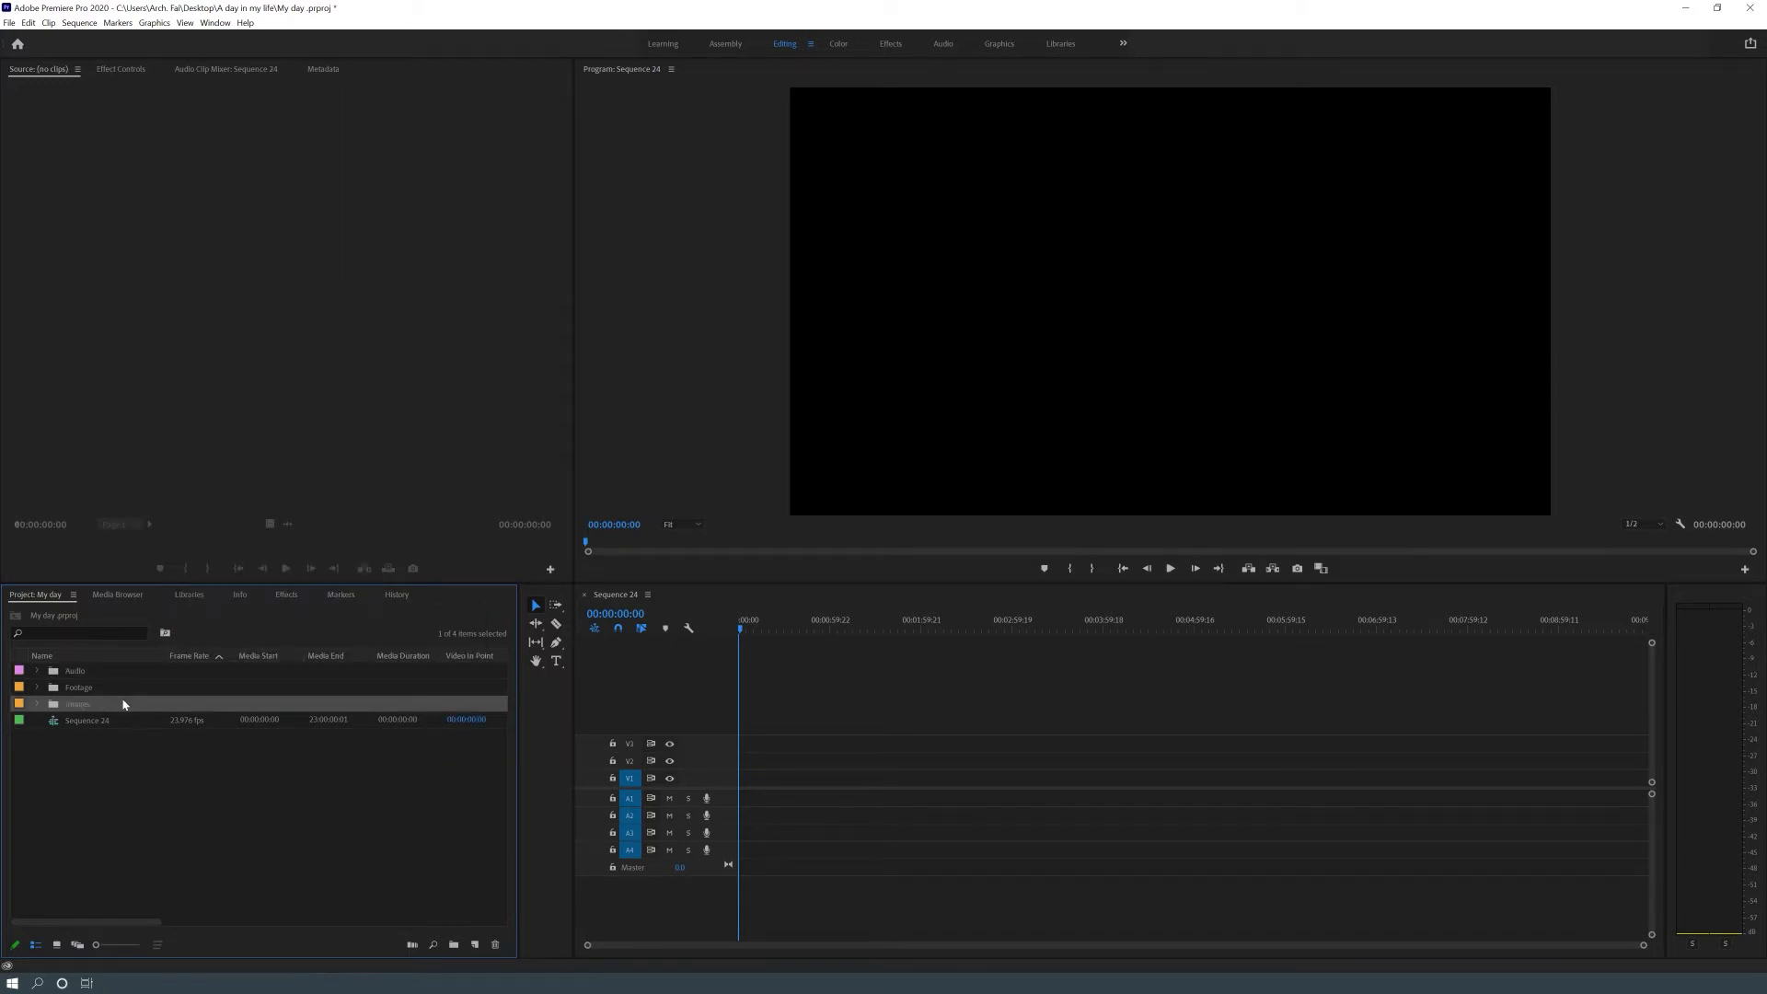
pyautogui.rightClick(124, 701)
pyautogui.moveTo(192, 646)
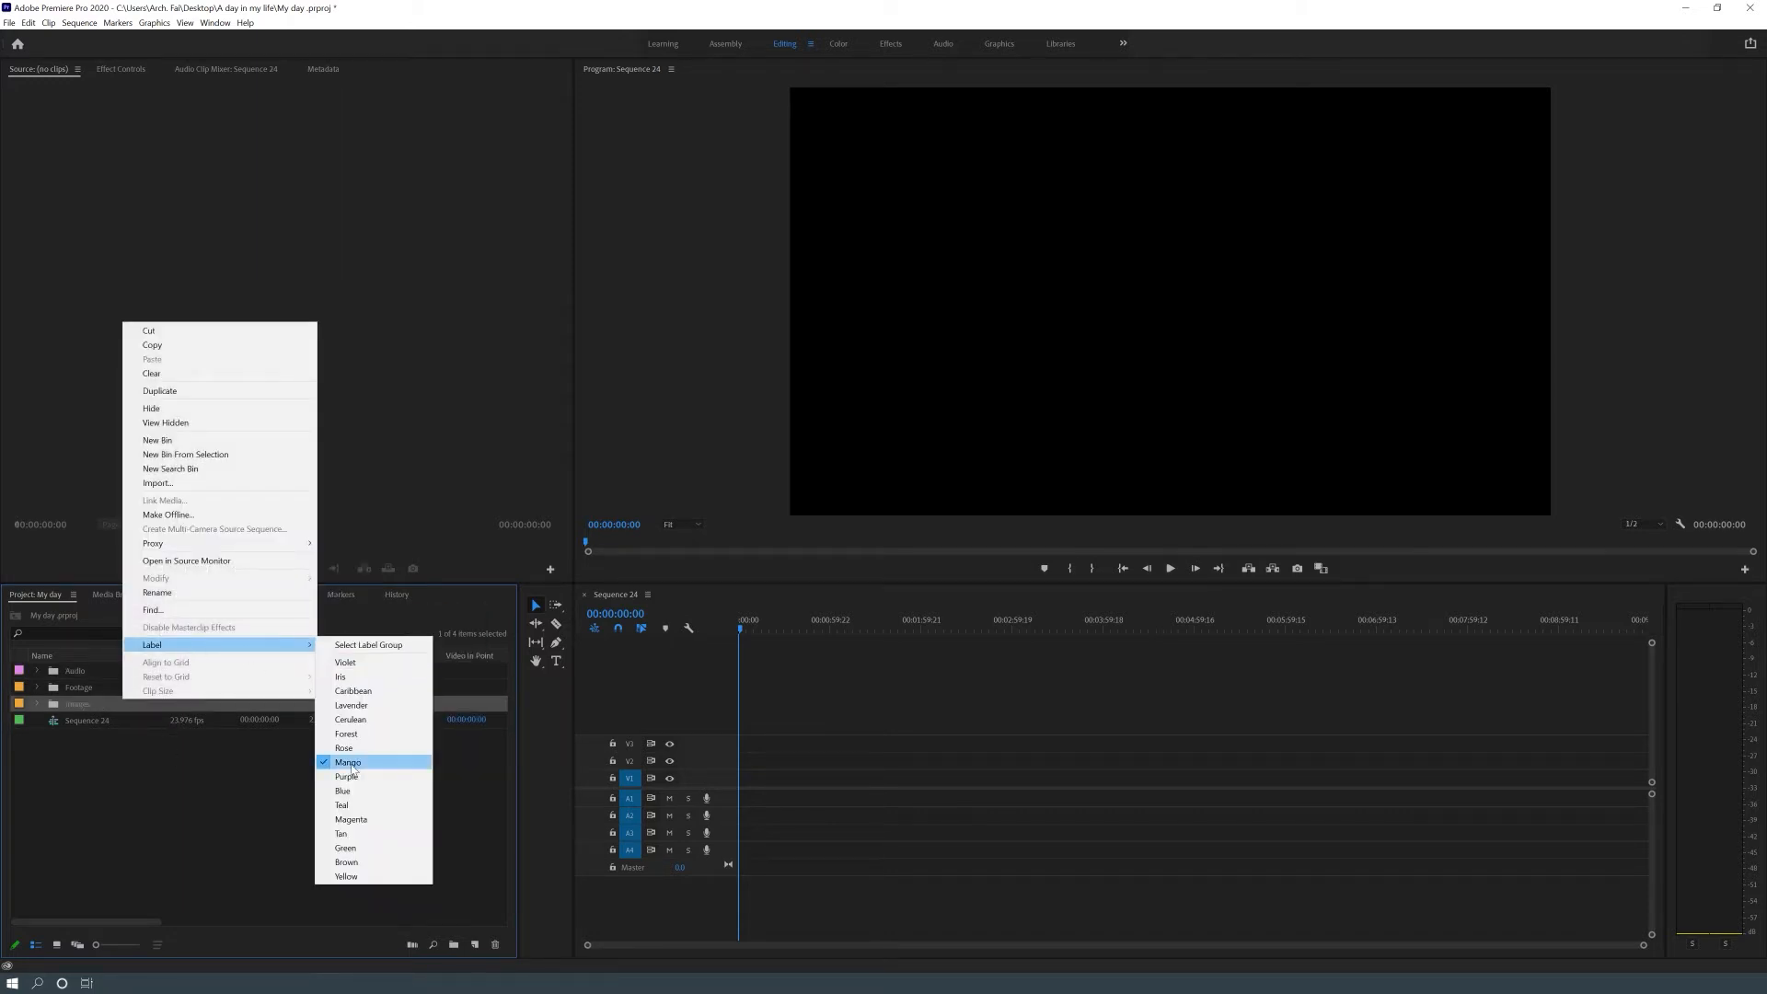
pyautogui.click(361, 860)
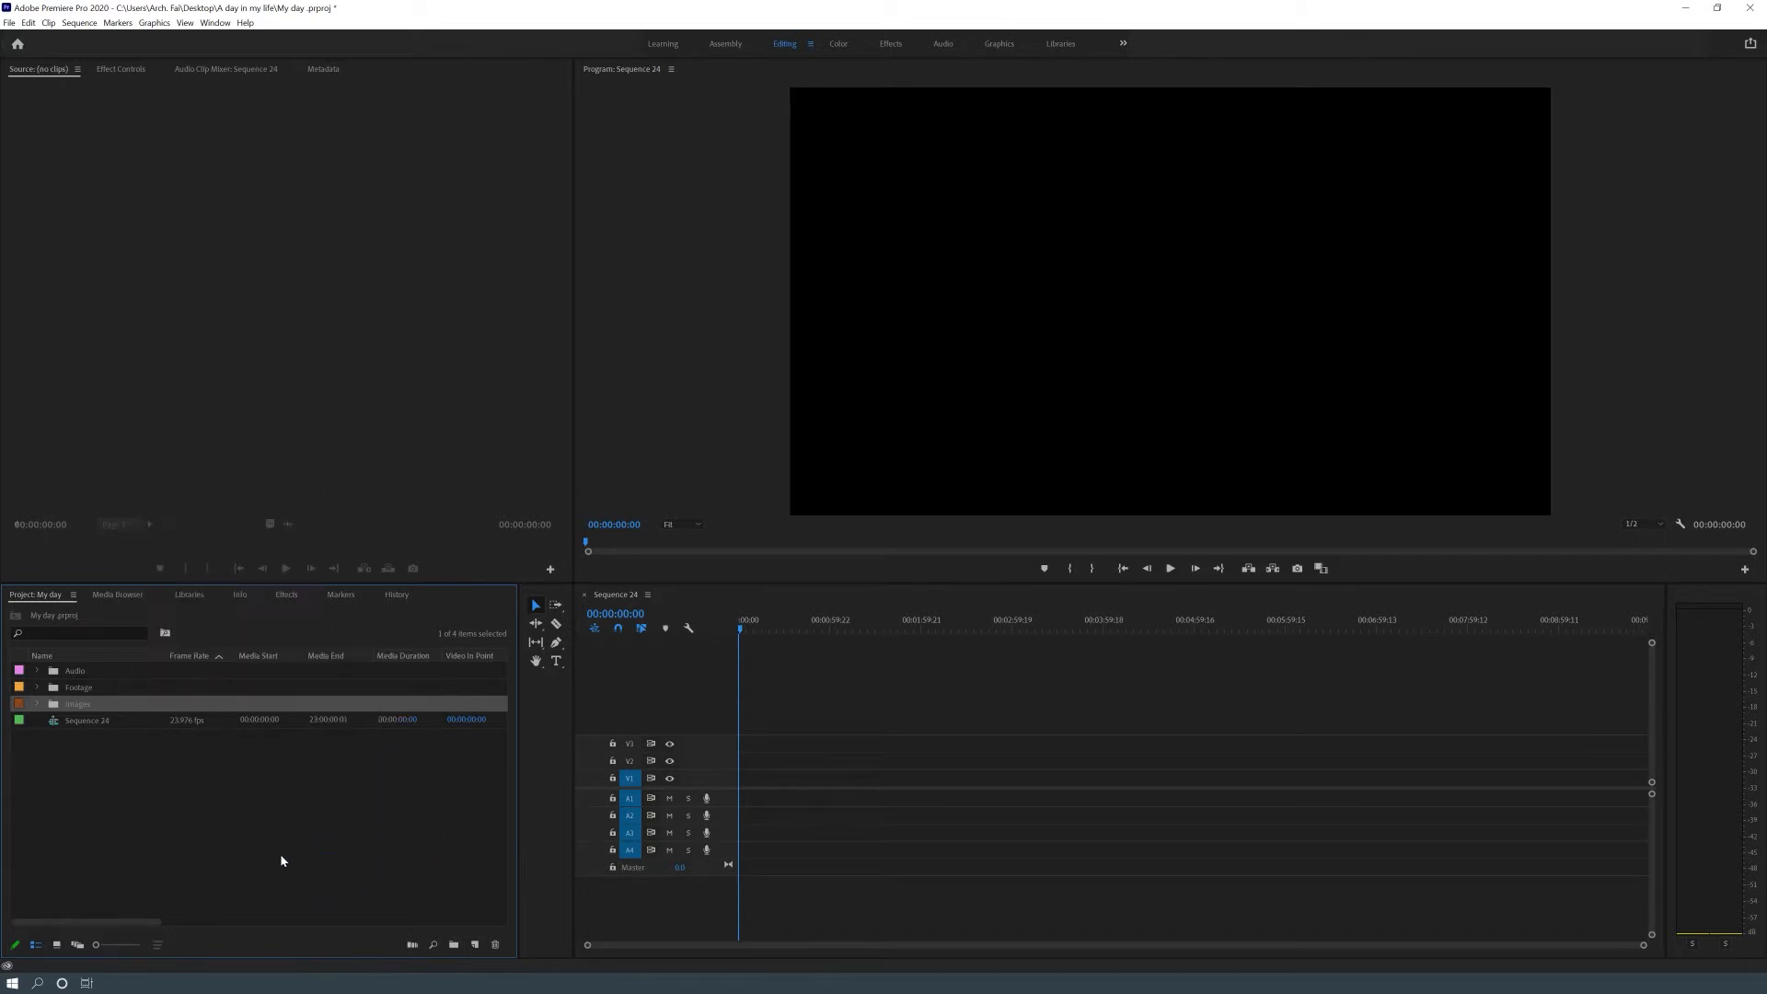
# Look through the contents of the Music and Sound Effect bins inside the Audio bin
pyautogui.click(37, 672)
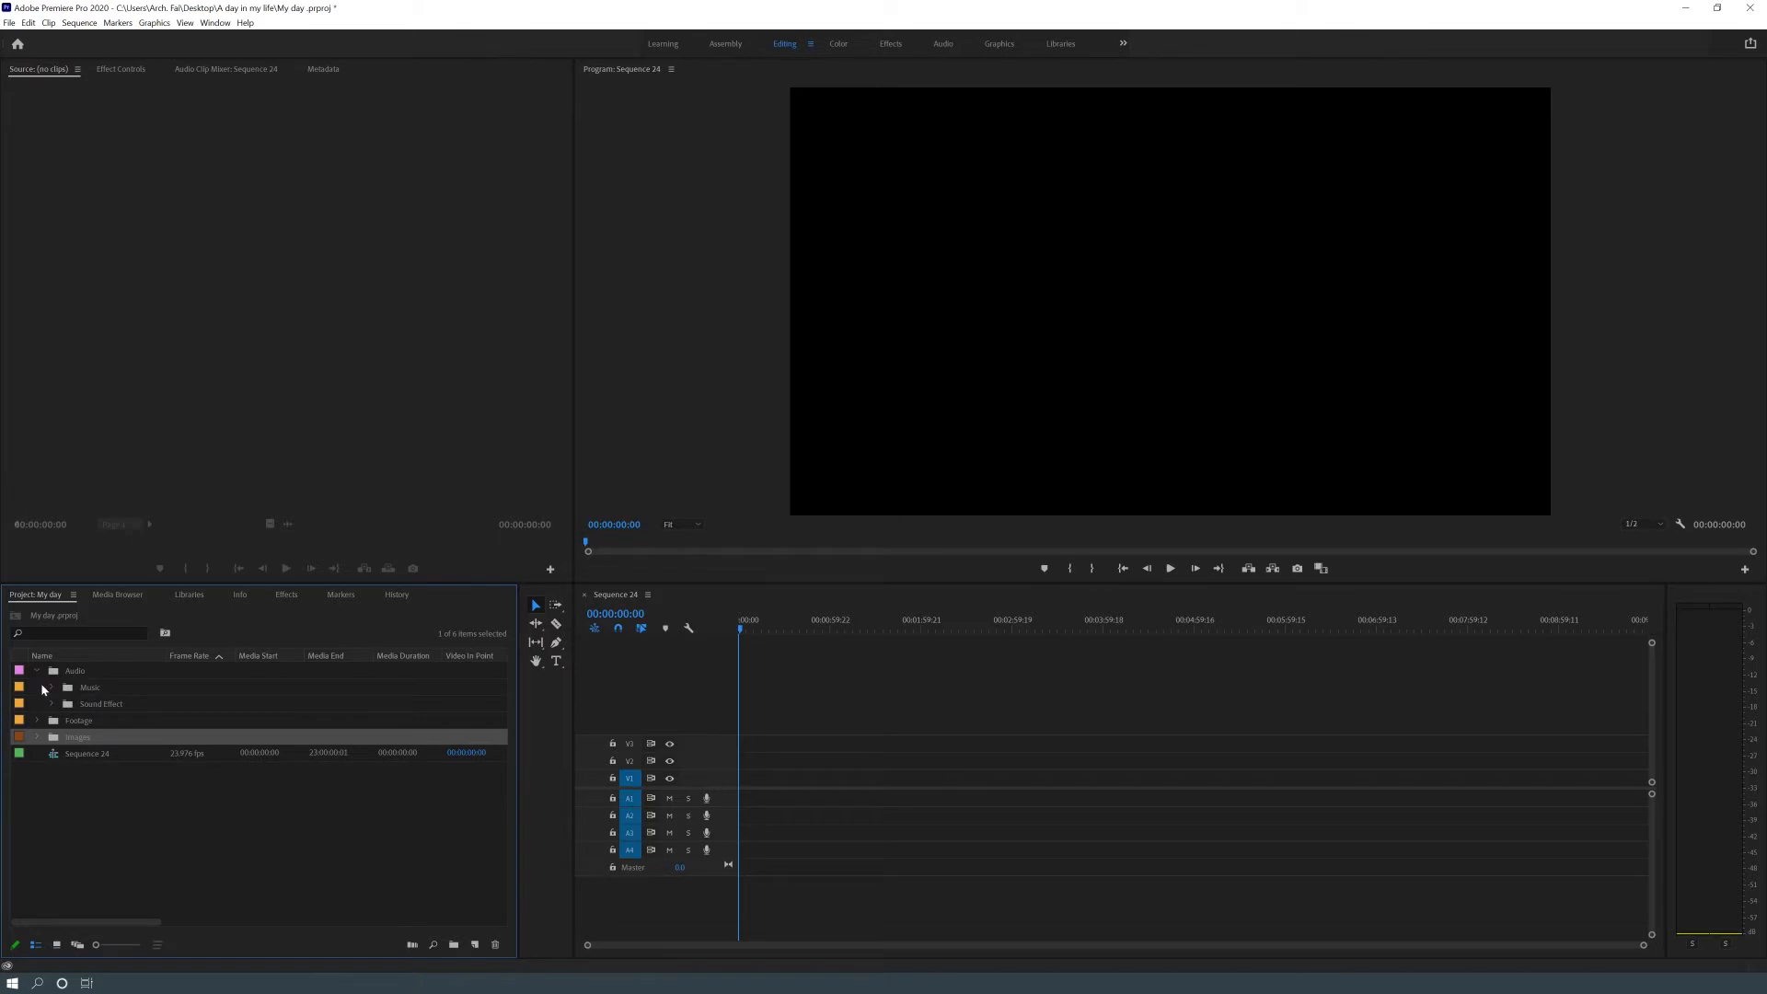
pyautogui.click(51, 688)
pyautogui.click(51, 687)
pyautogui.click(50, 704)
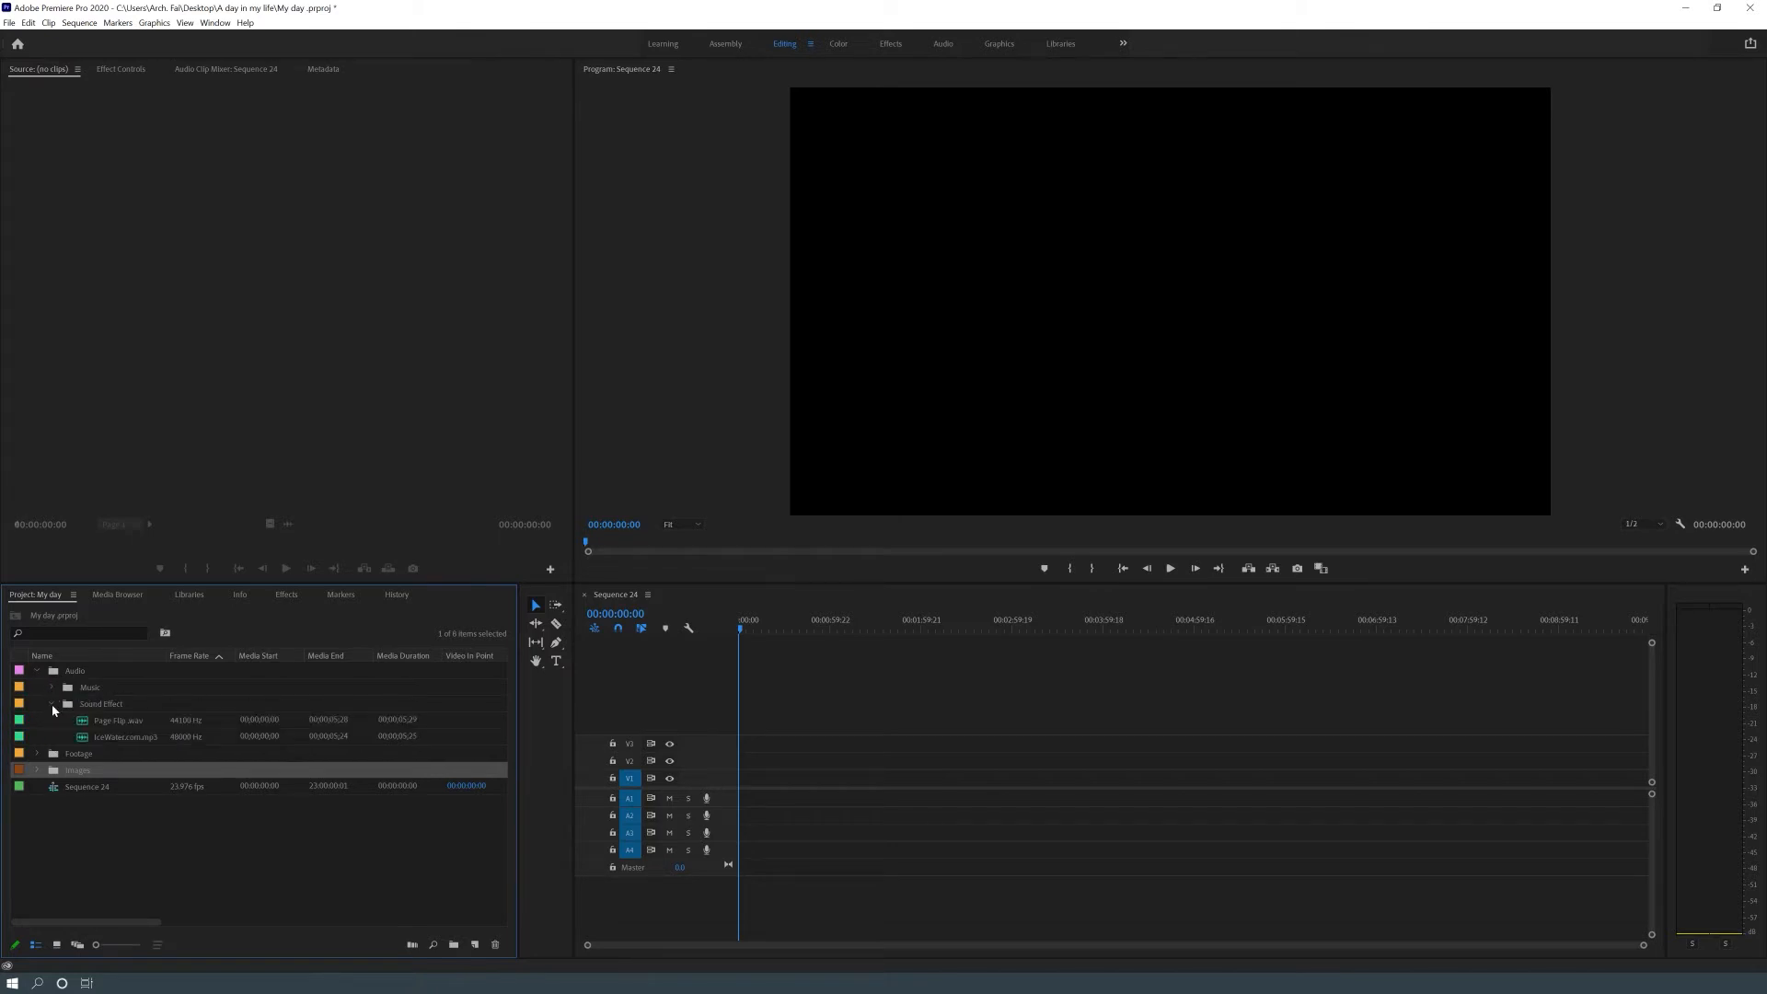
pyautogui.click(51, 704)
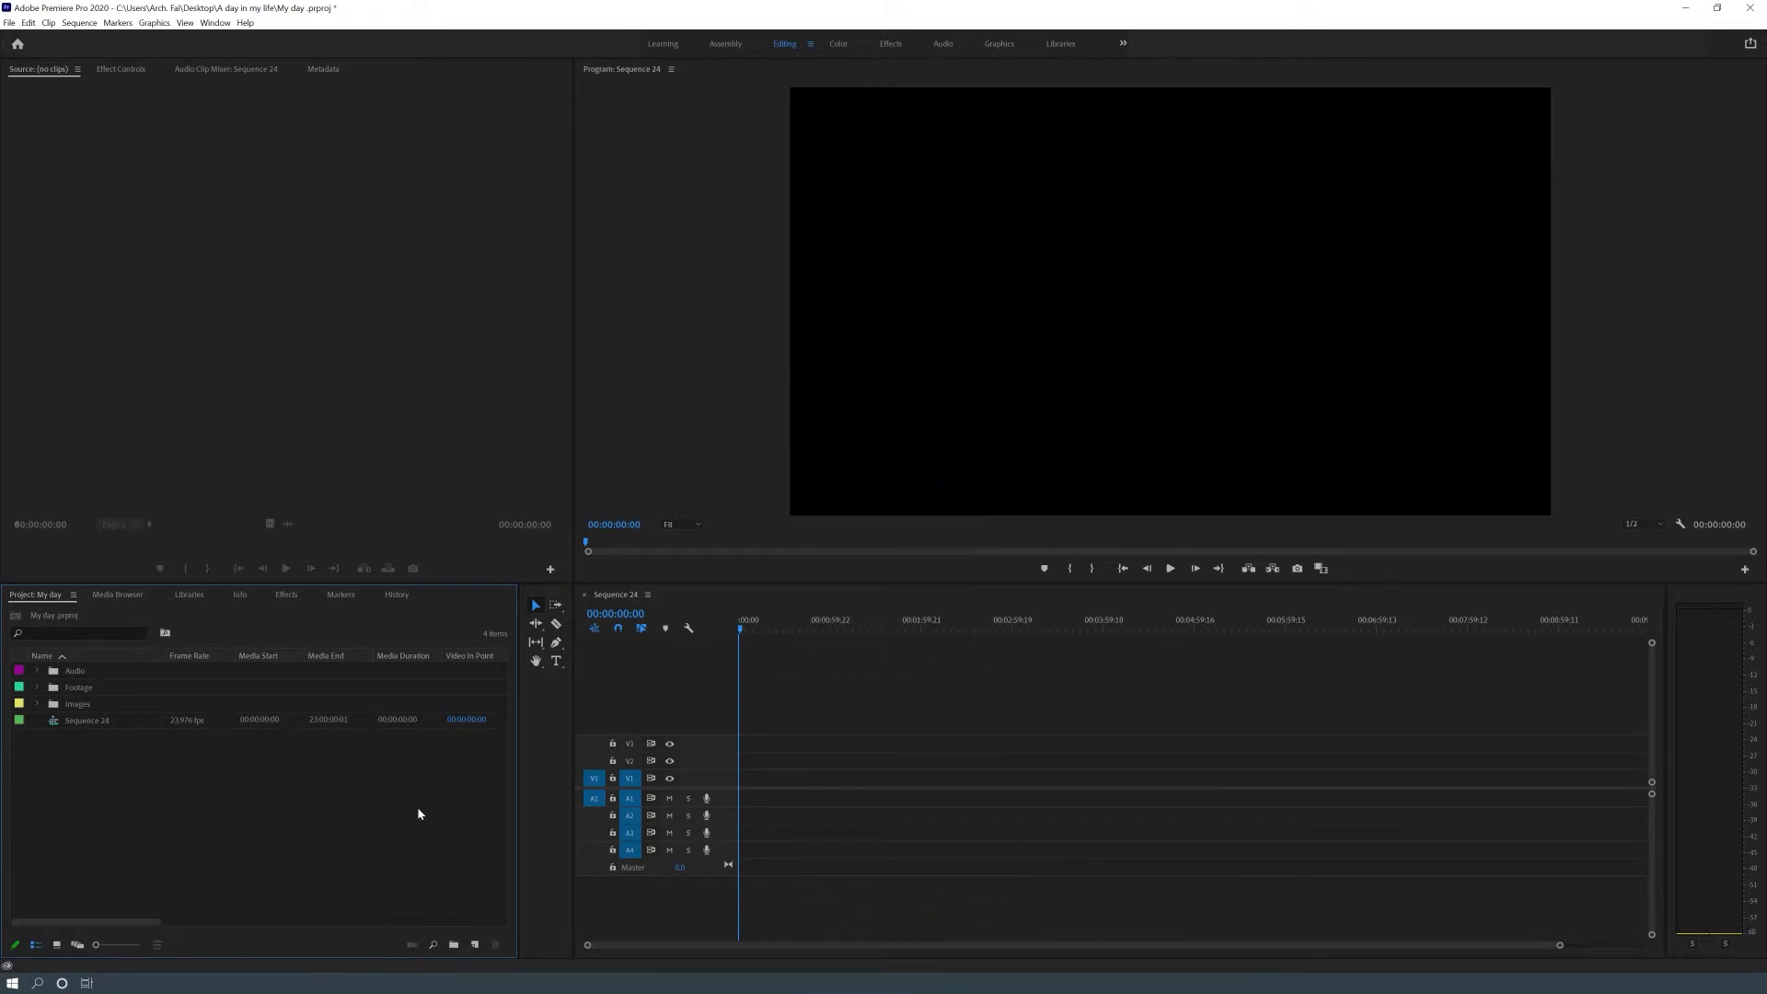
# Expand the Footage bin and list its clips by name in ascending order
pyautogui.click(38, 688)
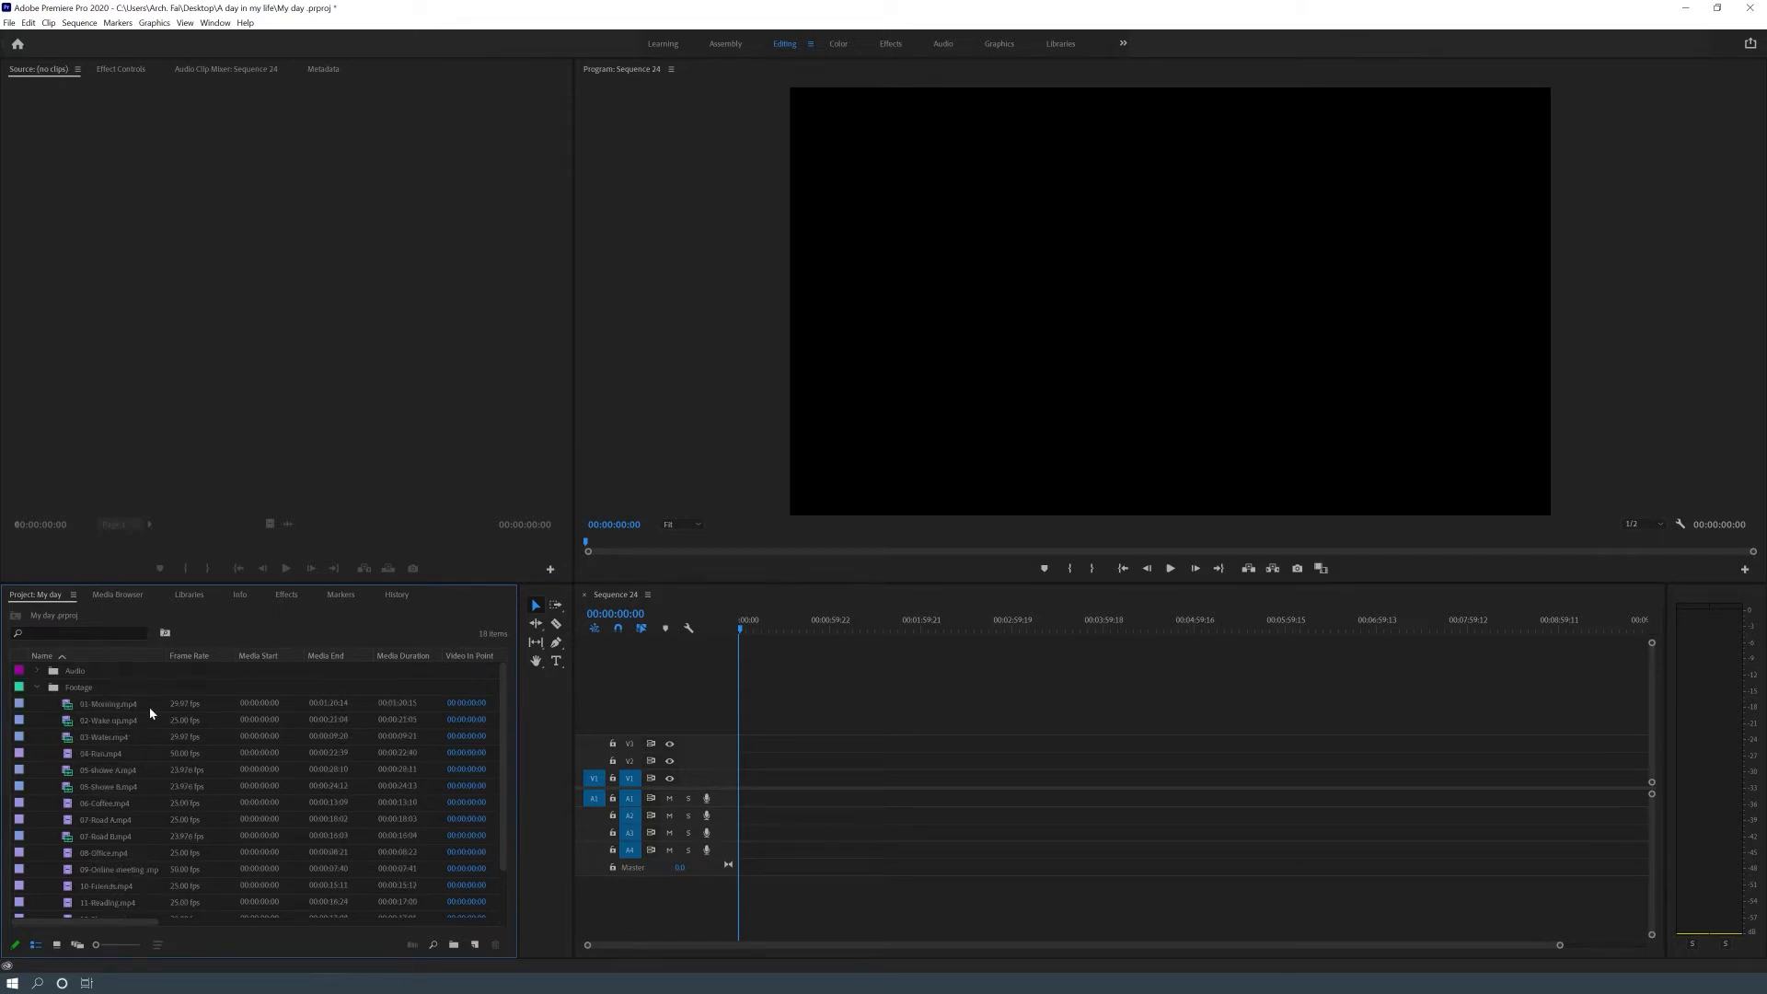
pyautogui.click(214, 657)
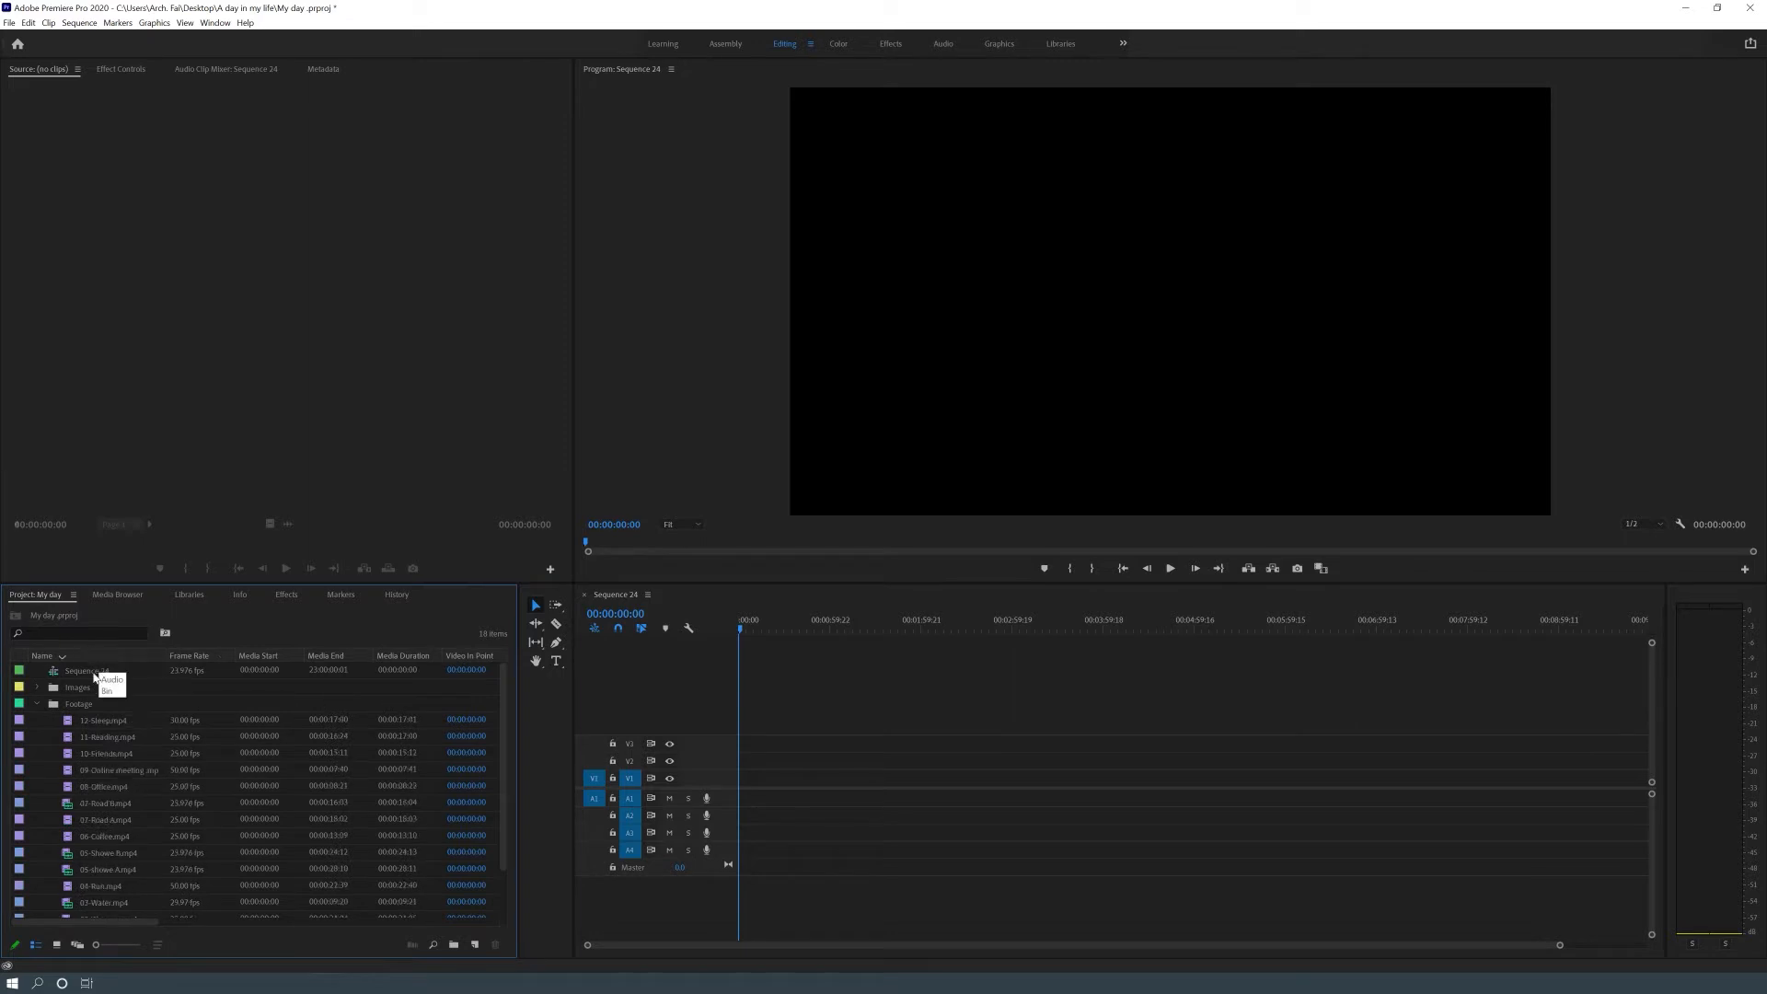
pyautogui.click(109, 653)
pyautogui.scroll(-2, 118, 693)
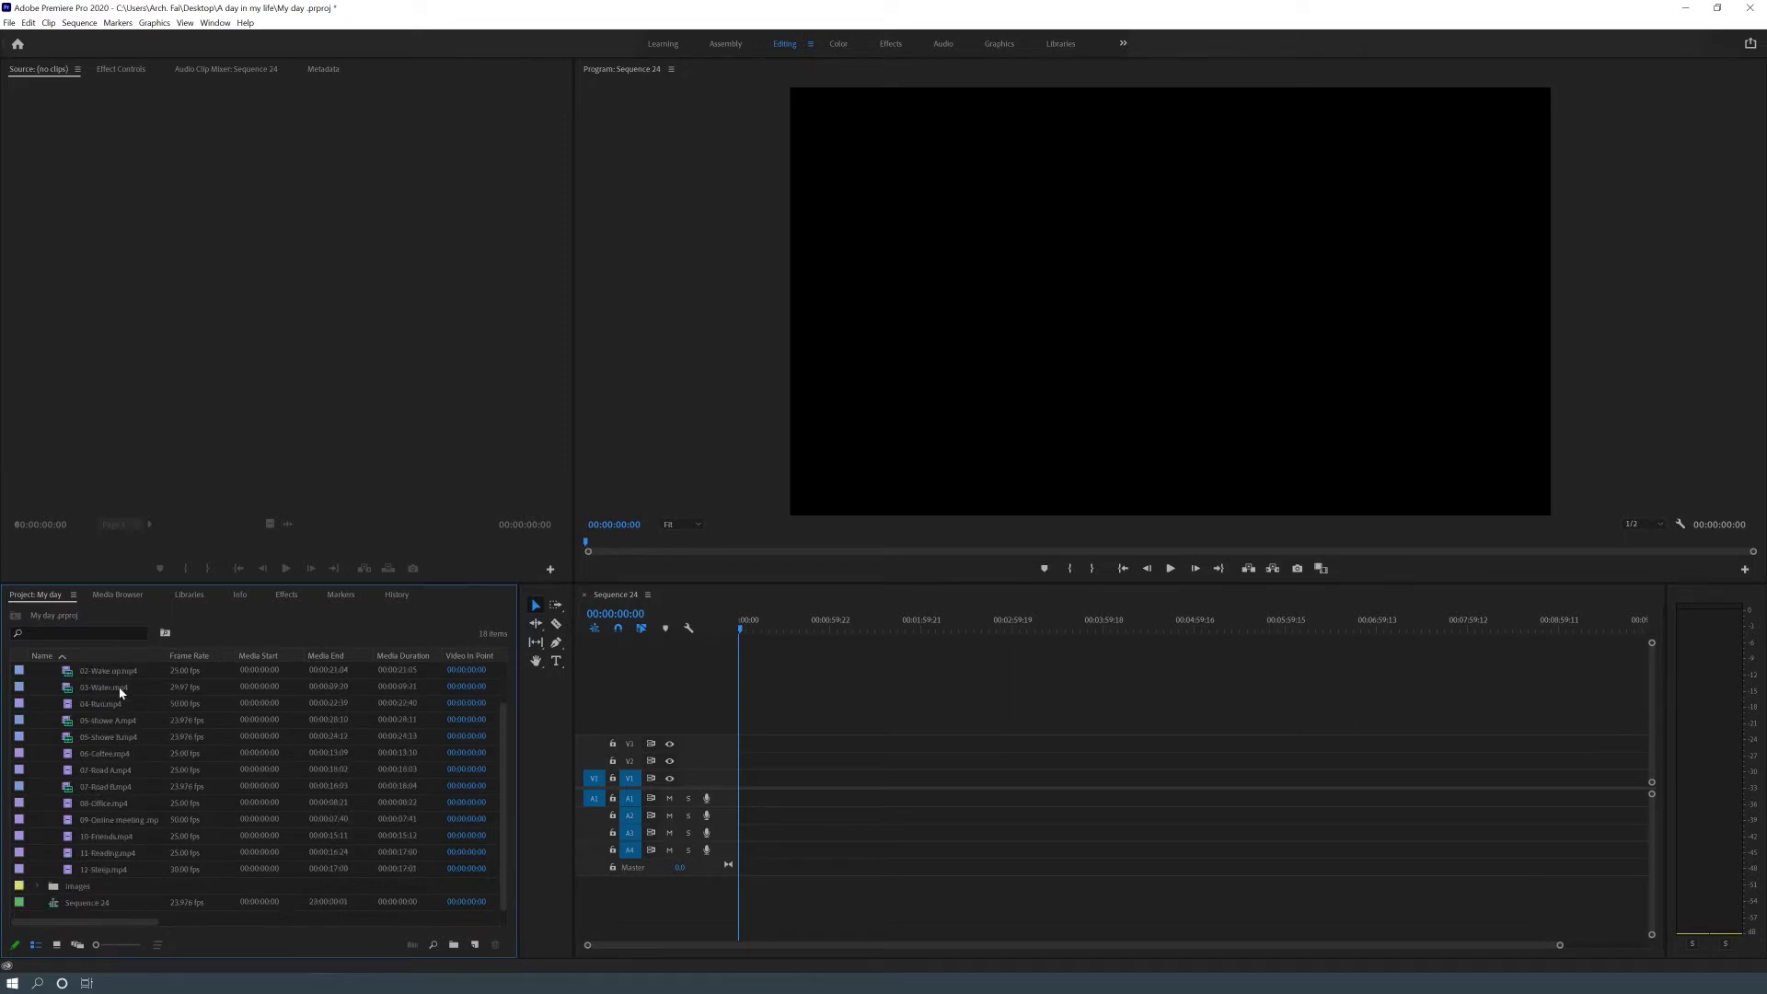
pyautogui.scroll(2, 219, 907)
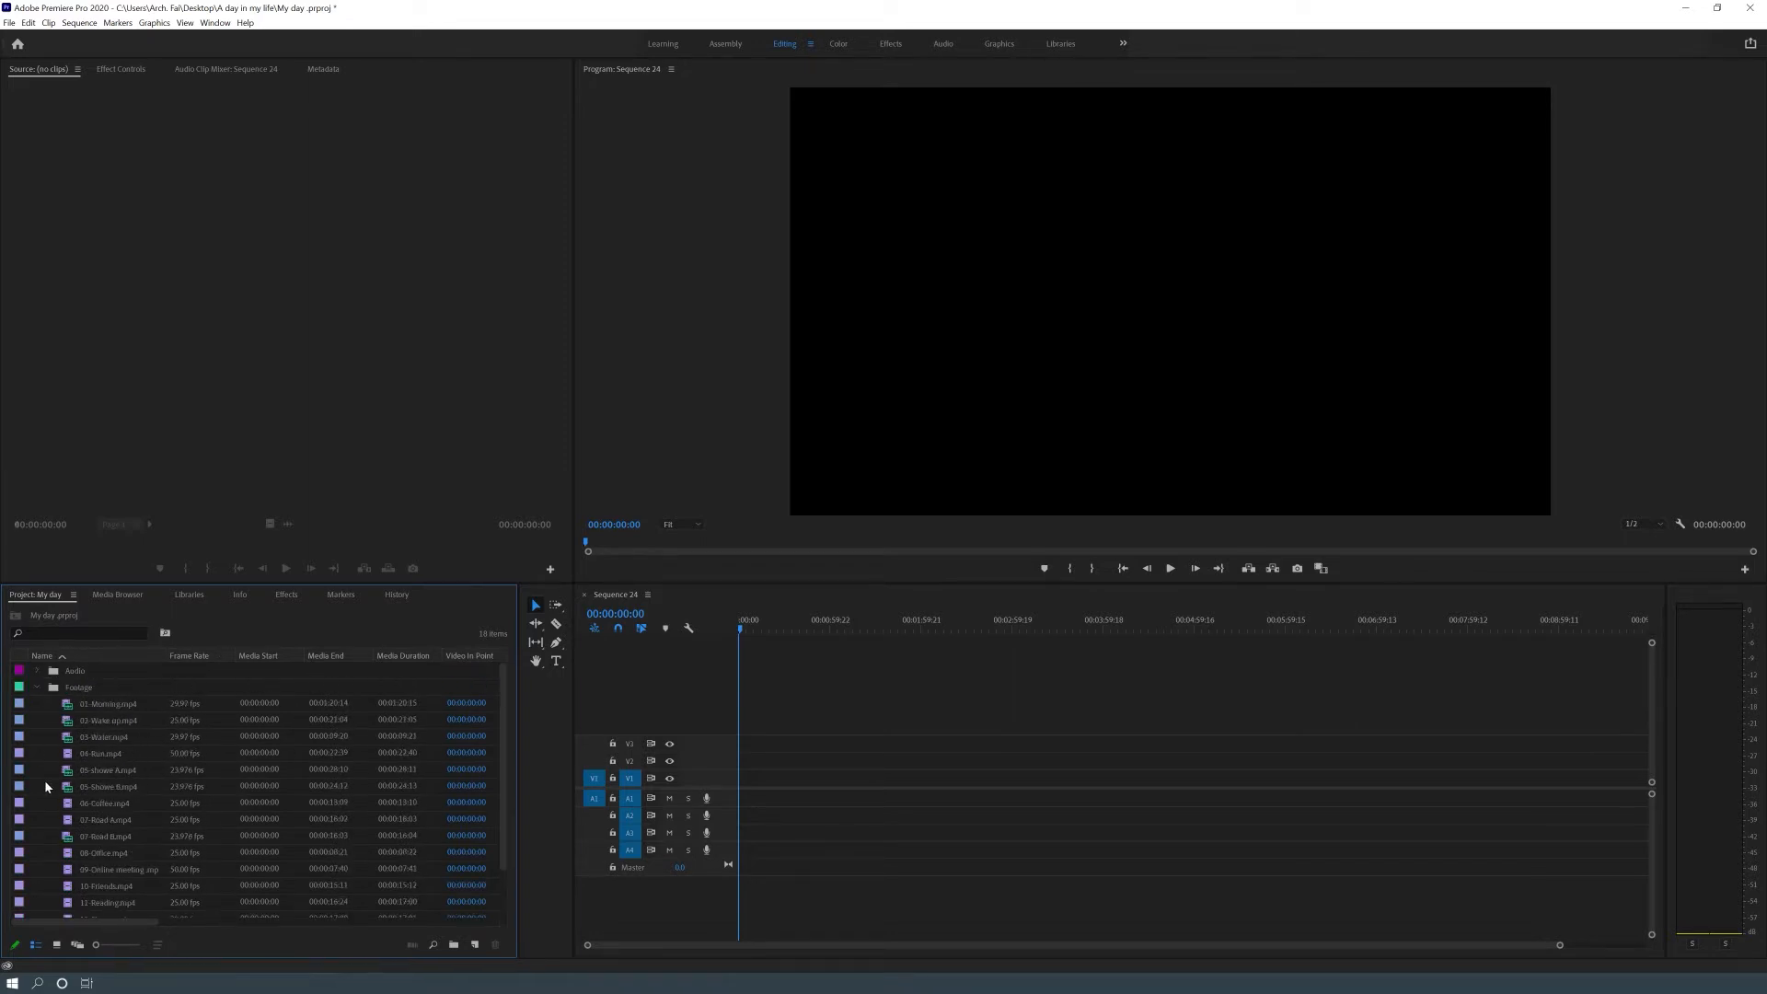
# Place 01-Morning.mp4 at the start of Sequence 24 on V1 and A1, keeping the existing sequence settings
pyautogui.click(96, 705)
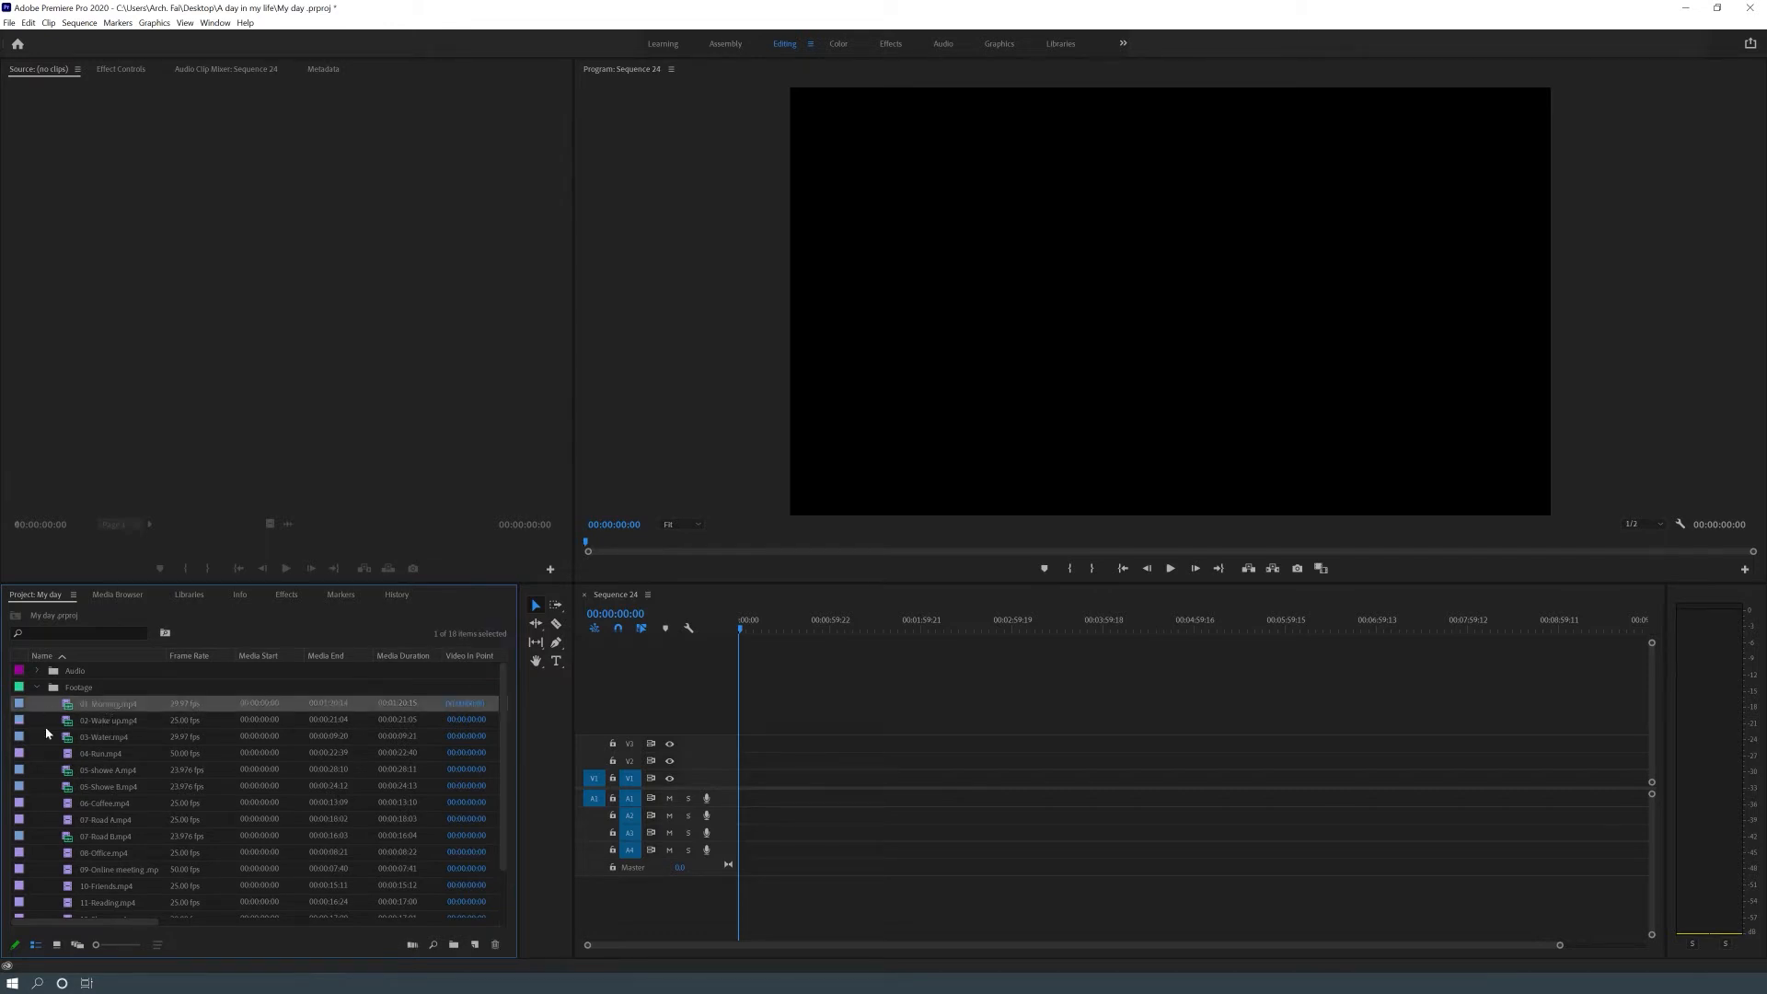
pyautogui.moveTo(97, 706); pyautogui.dragTo(750, 807)
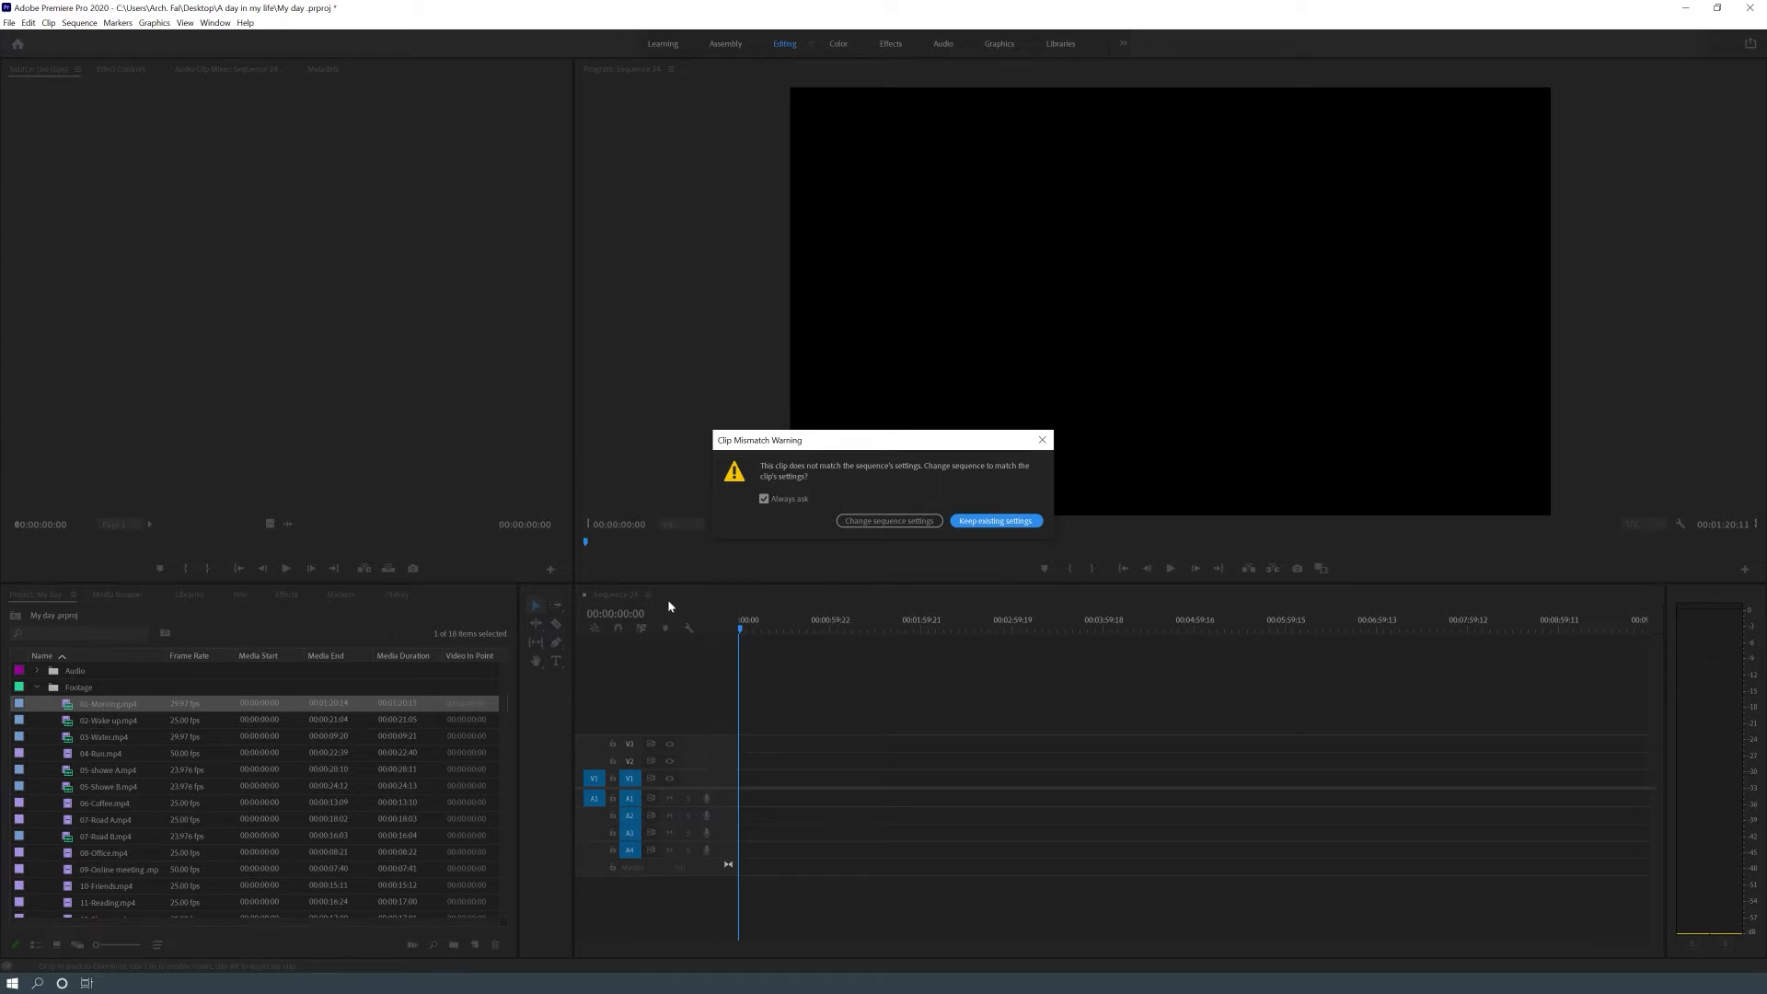
pyautogui.click(1020, 529)
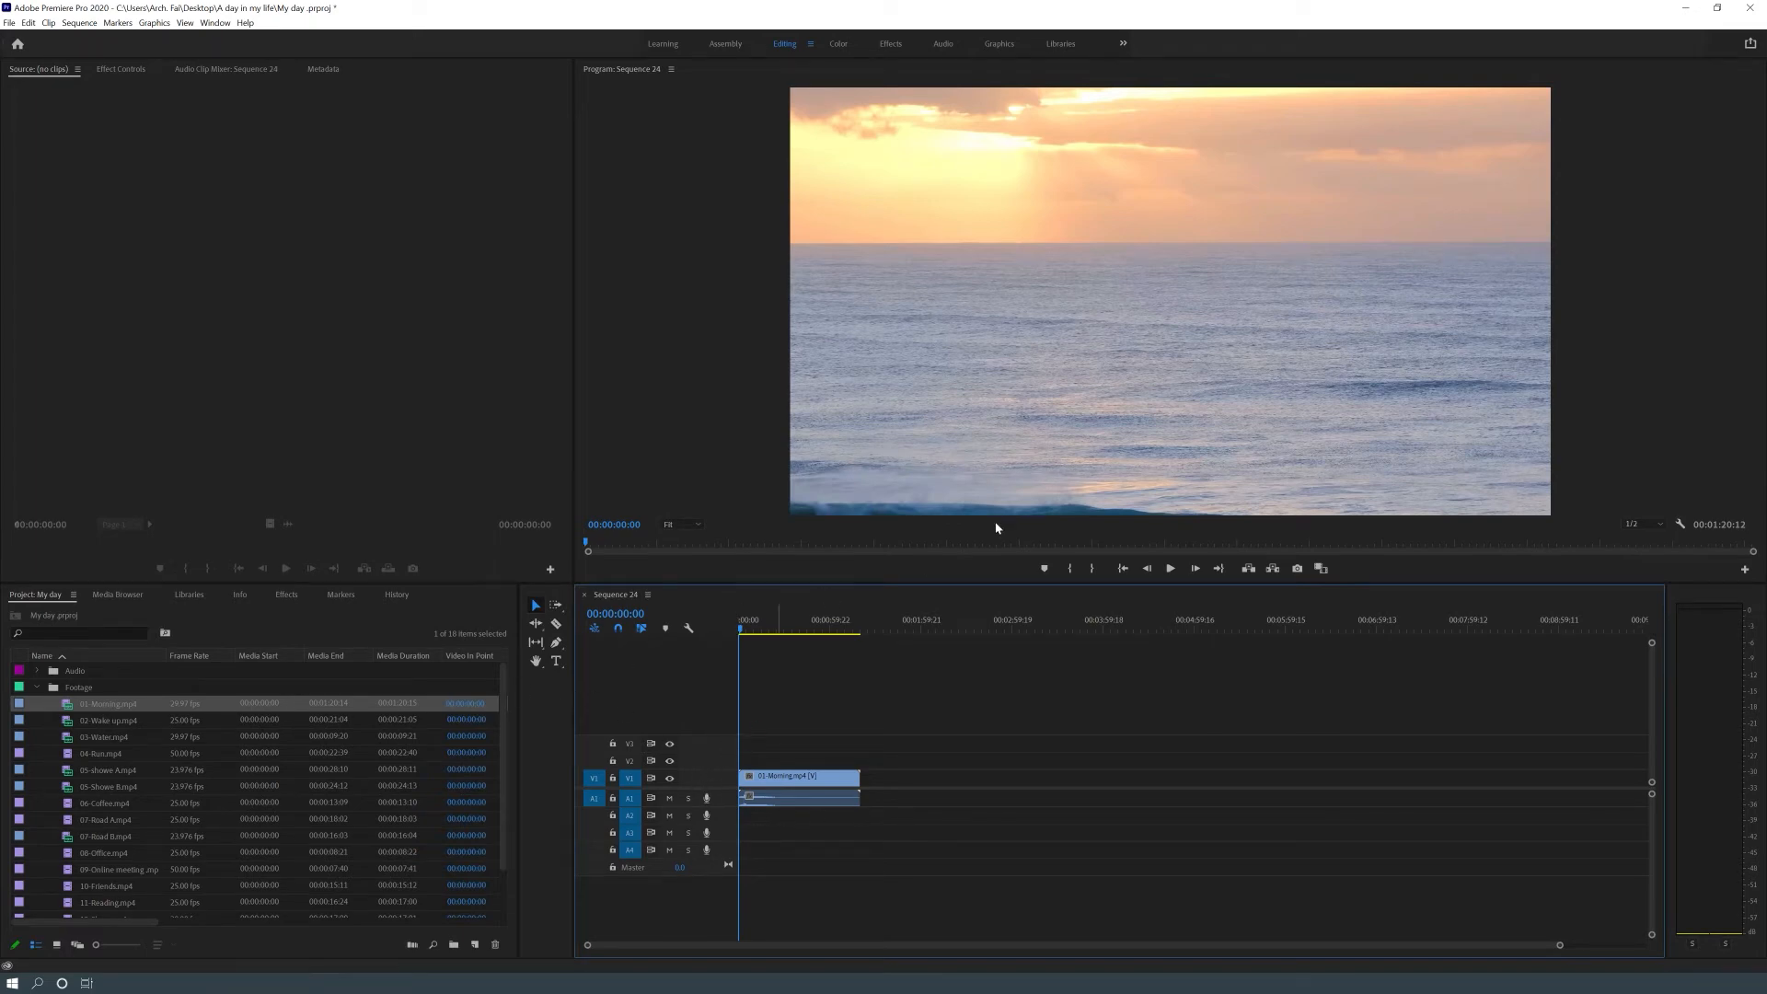
pyautogui.moveTo(742, 631); pyautogui.dragTo(705, 653)
# Delete the 01-Morning.mp4 clip with its audio from the timeline
pyautogui.click(104, 706)
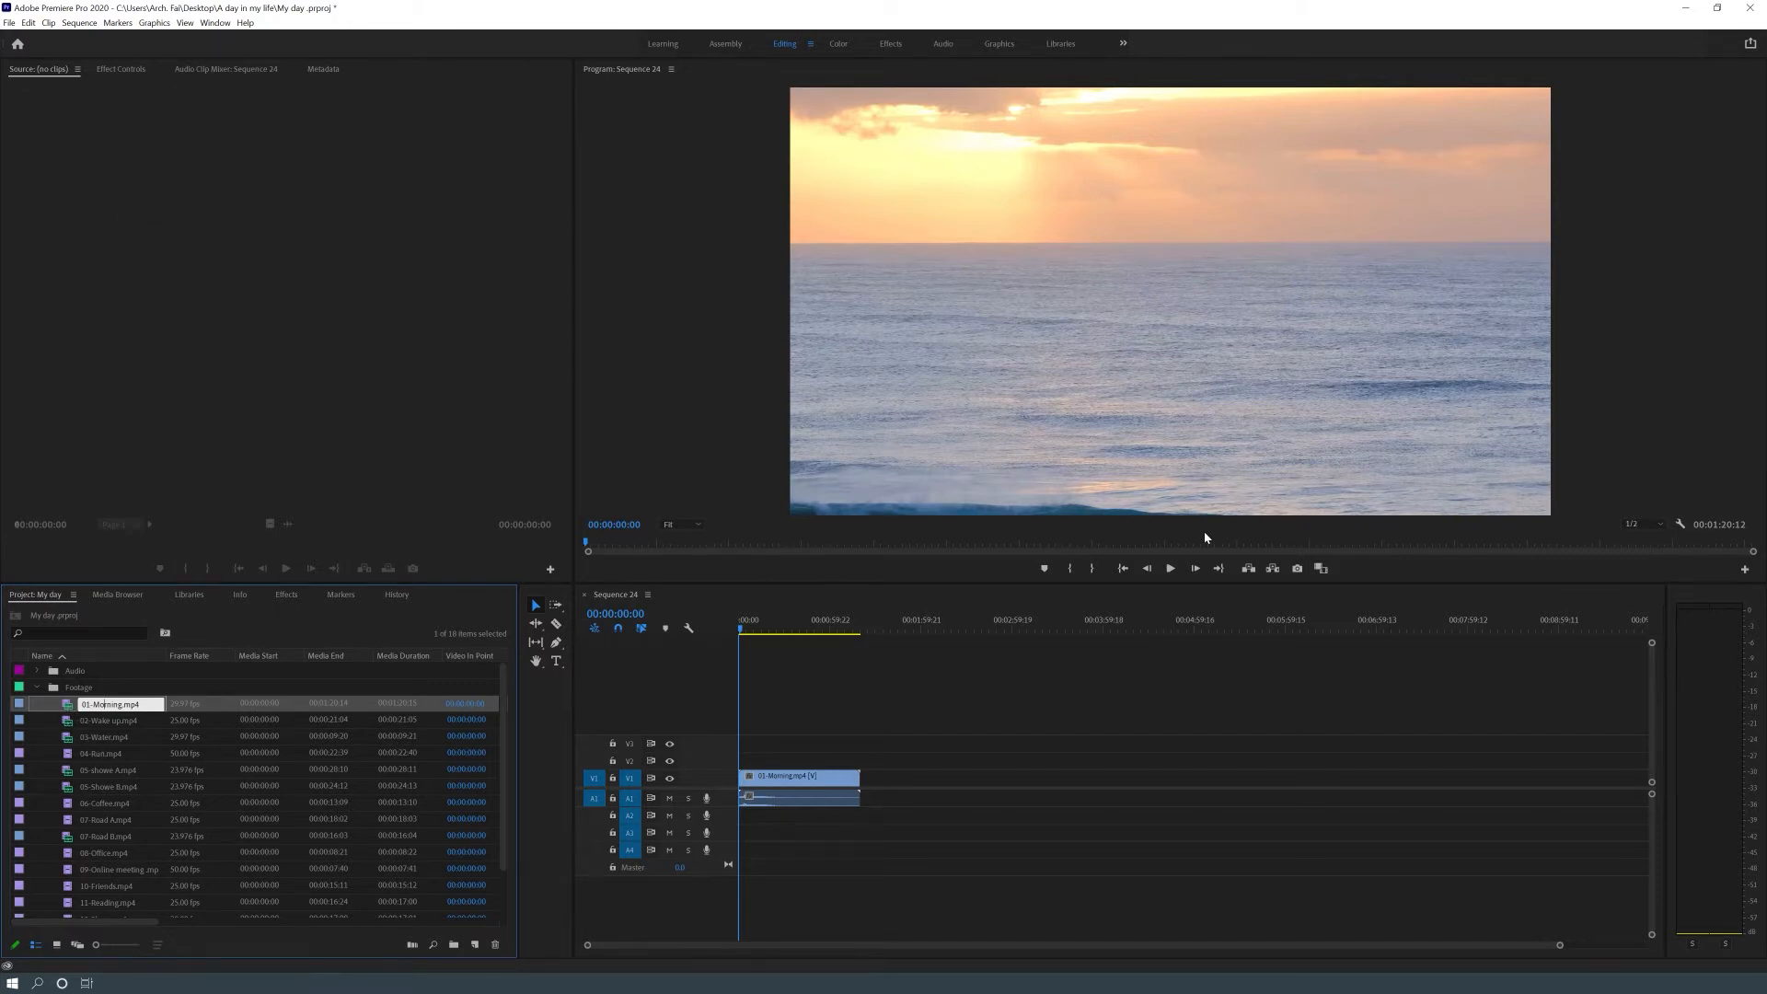
pyautogui.click(813, 801)
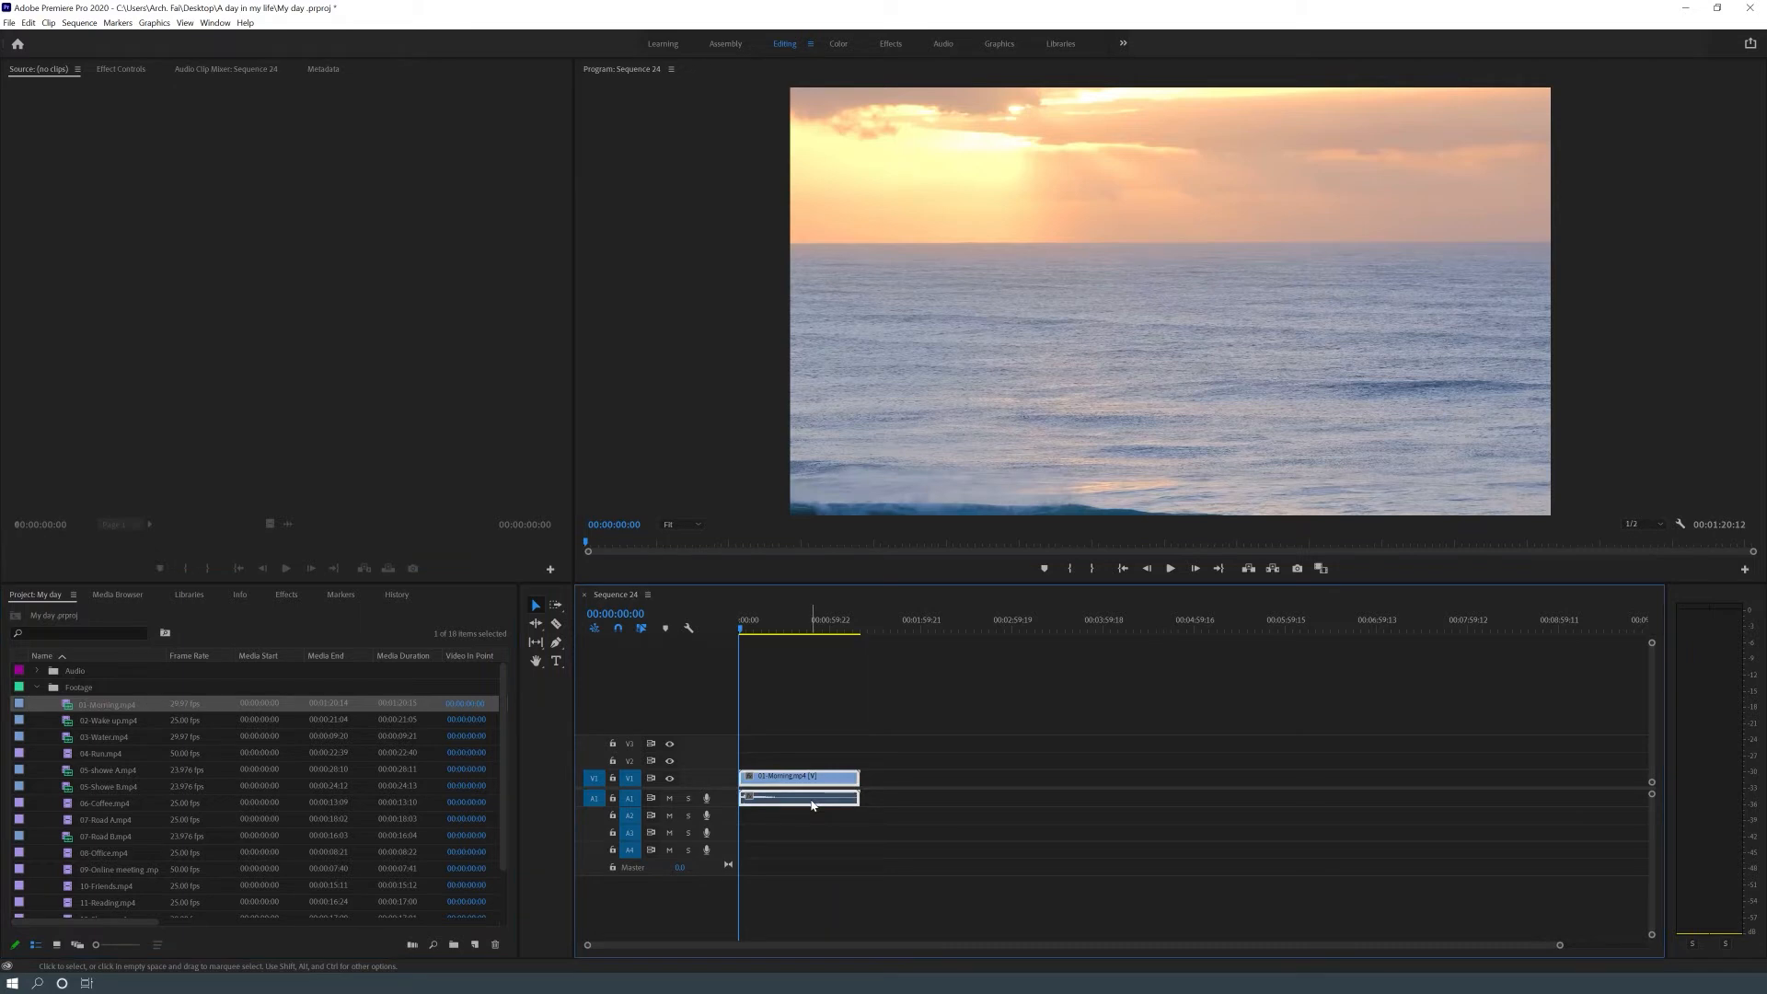
pyautogui.press('Delete')
# Open 01-Morning.mp4 from the Footage bin in the Source monitor
pyautogui.click(69, 710)
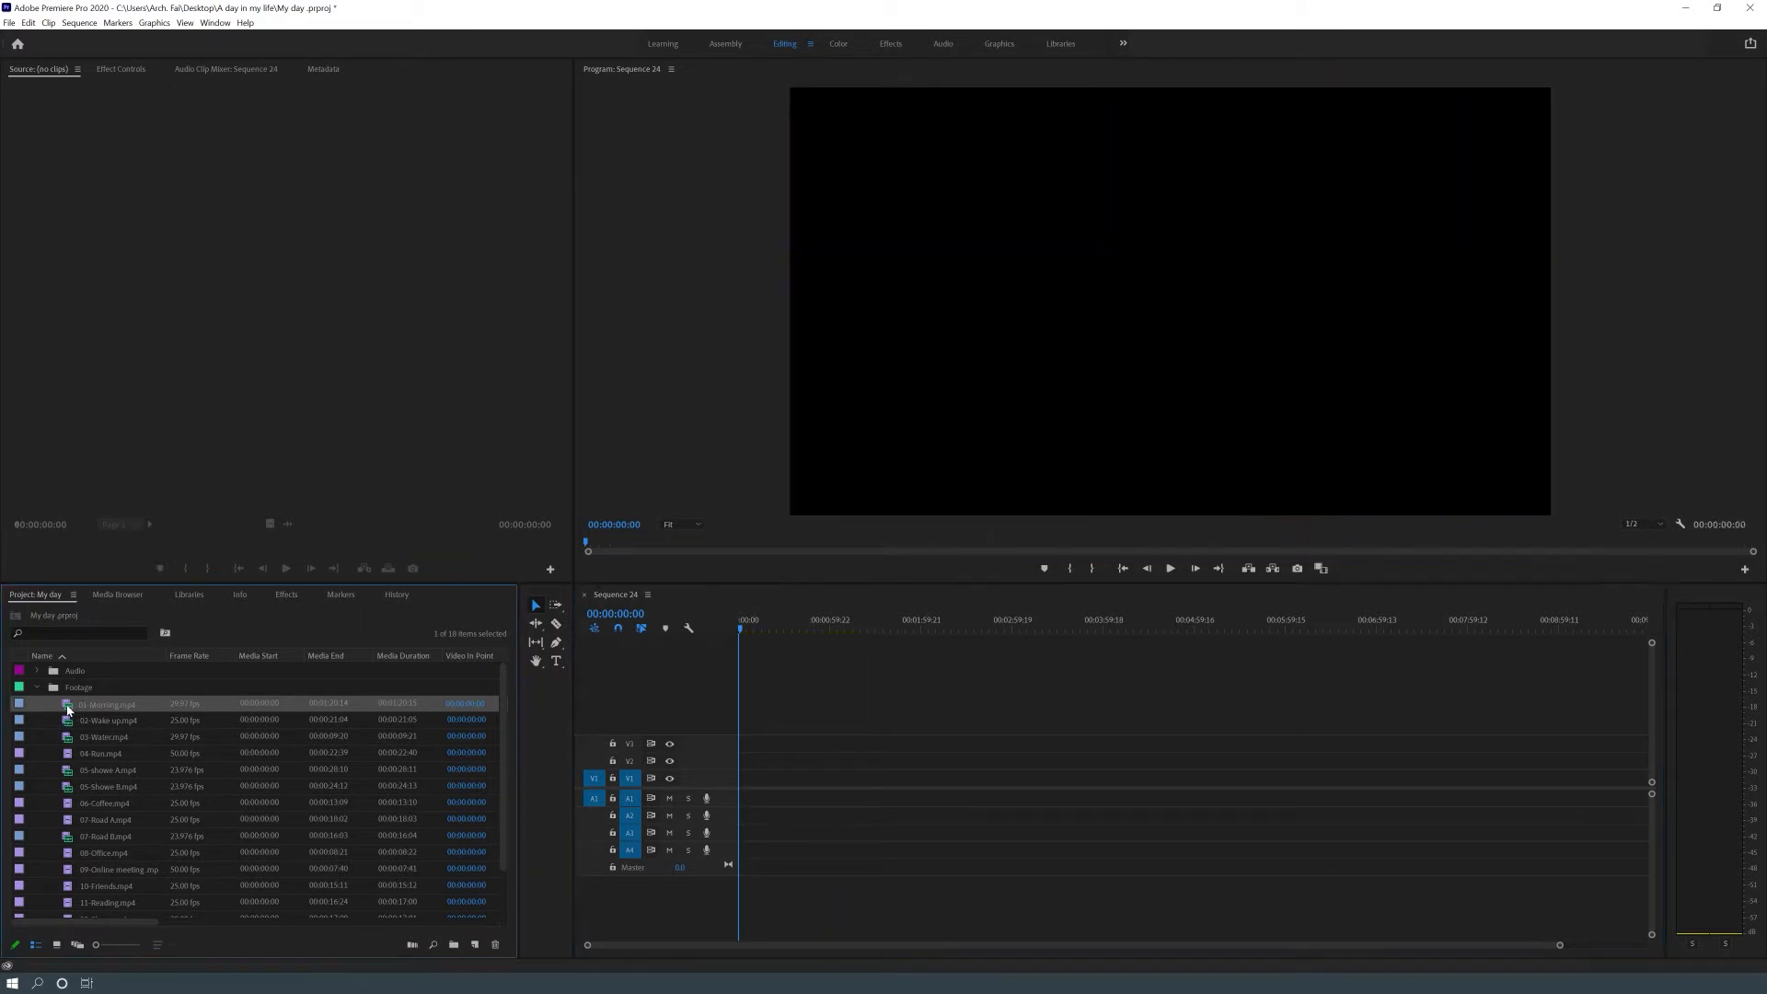
pyautogui.doubleClick(68, 709)
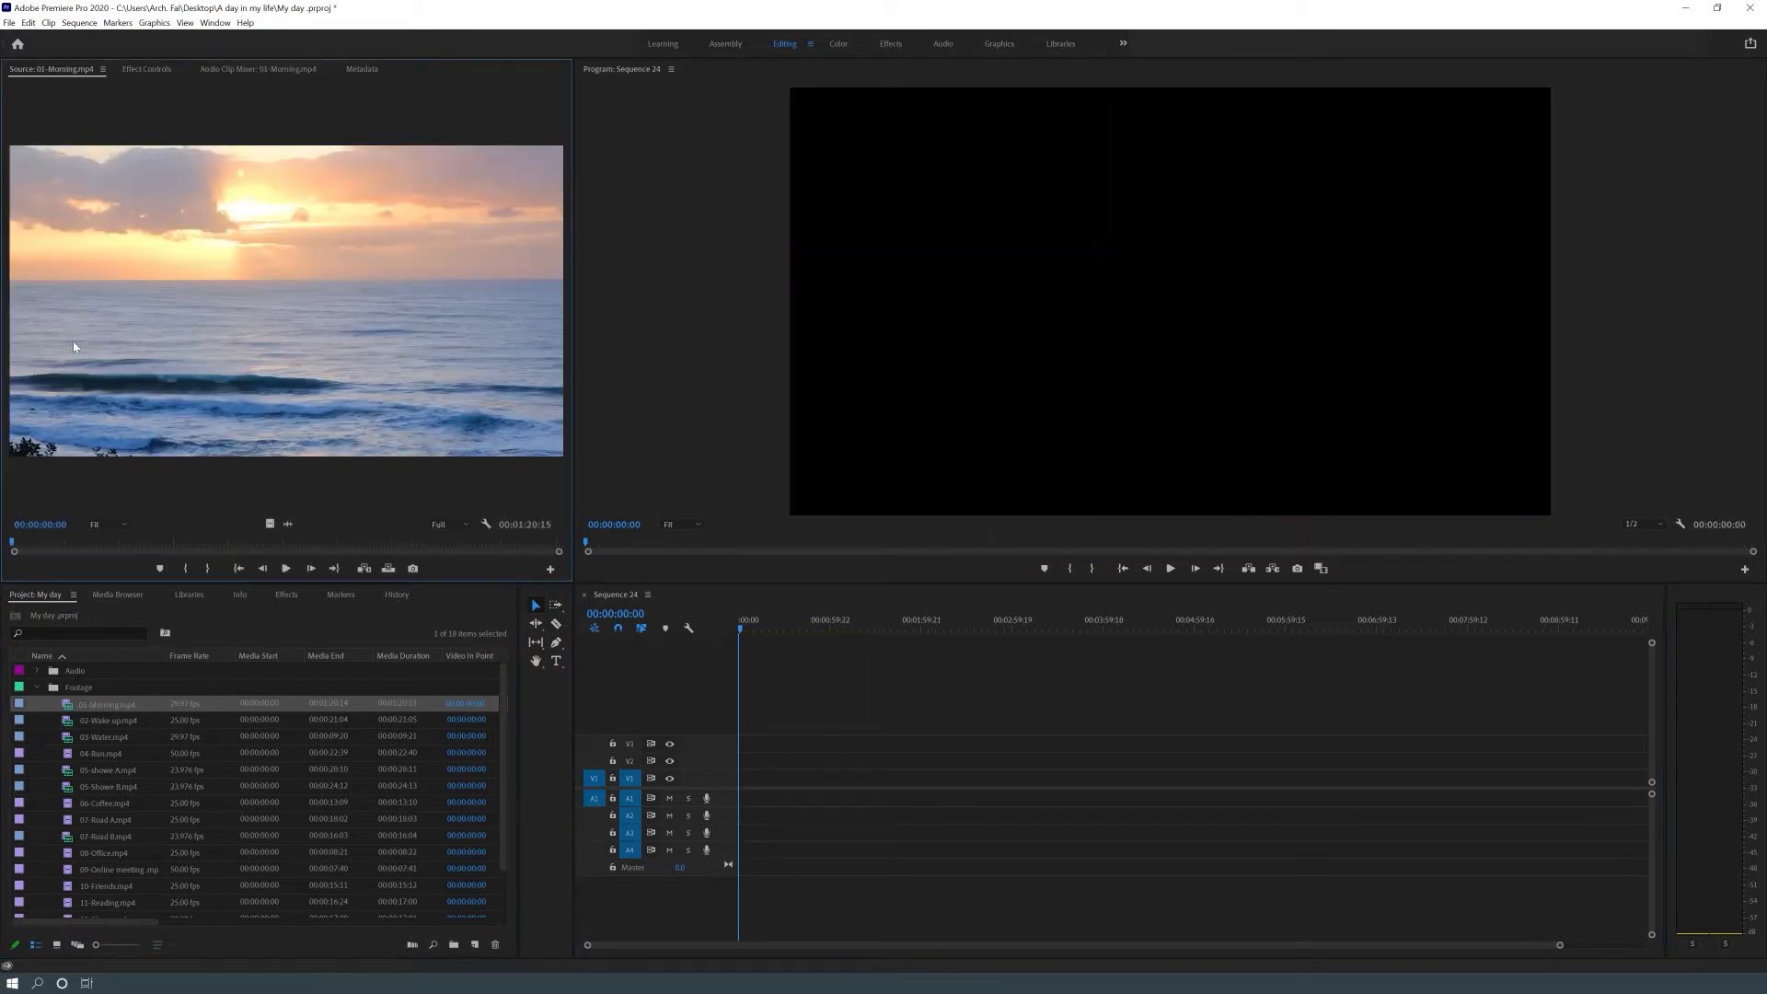
pyautogui.click(90, 706)
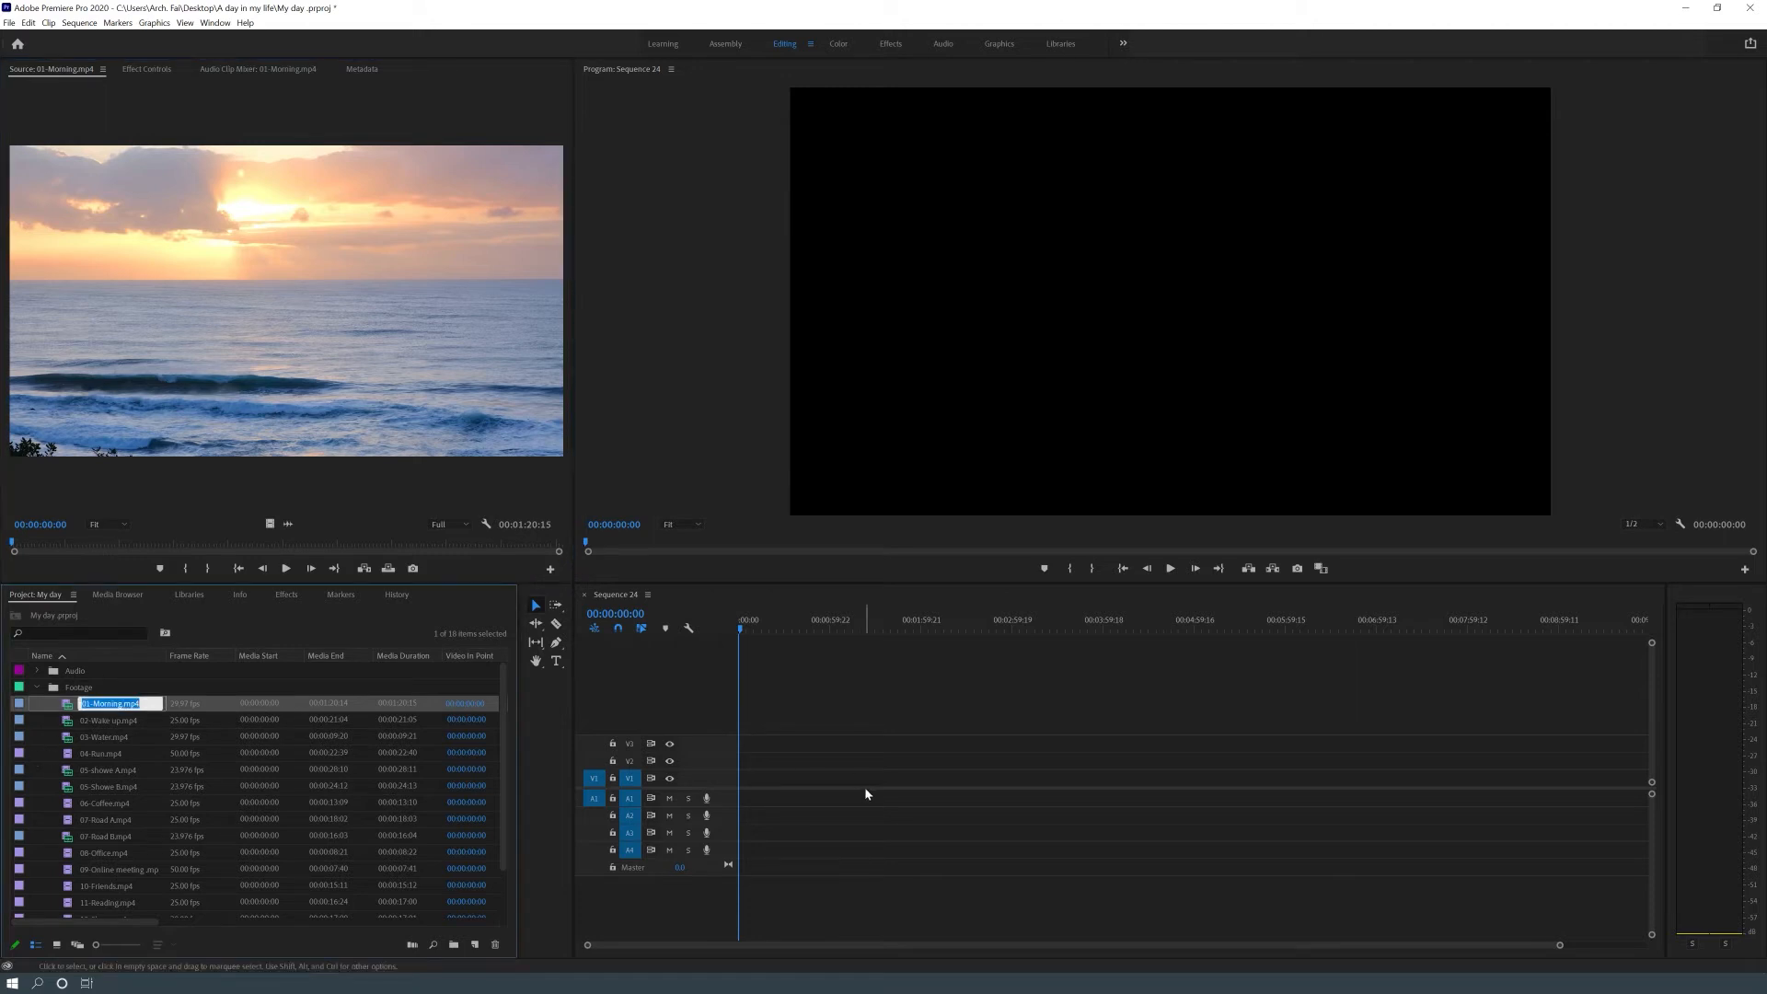
# Add 01-Morning.mp4 from the Footage bin to the start of the empty timeline, keeping the existing sequence settings
pyautogui.click(54, 703)
pyautogui.moveTo(54, 703); pyautogui.dragTo(750, 789)
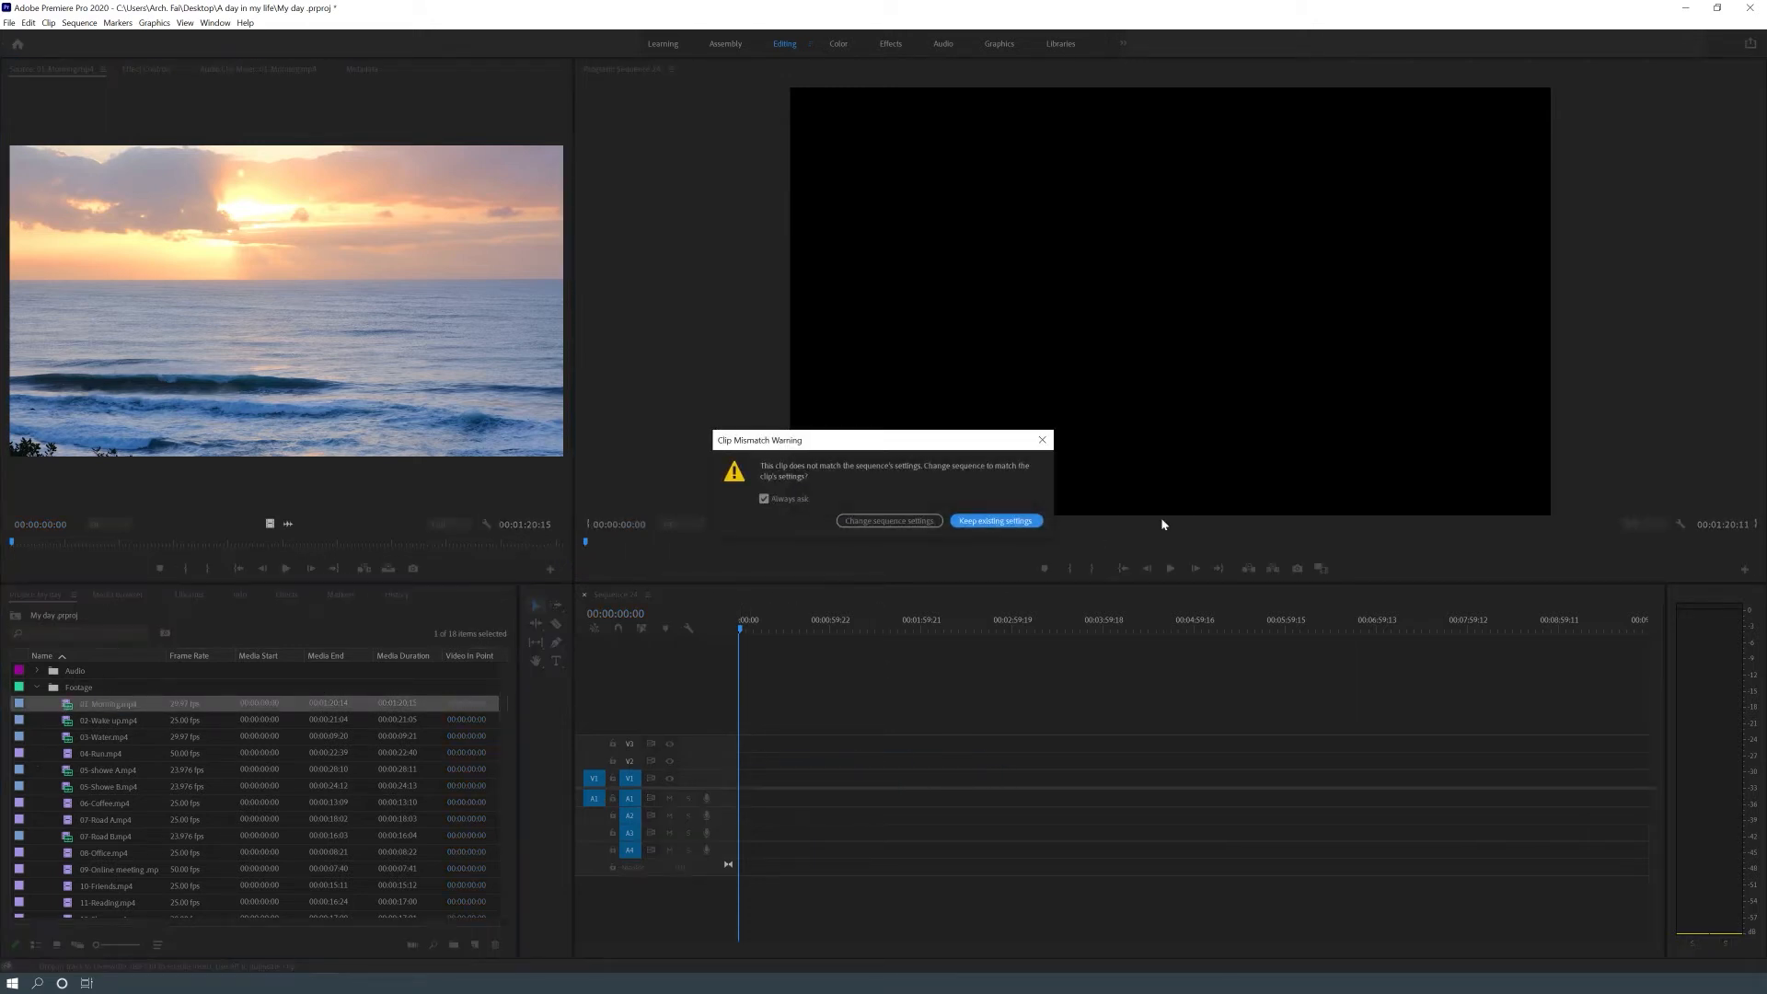
pyautogui.click(995, 521)
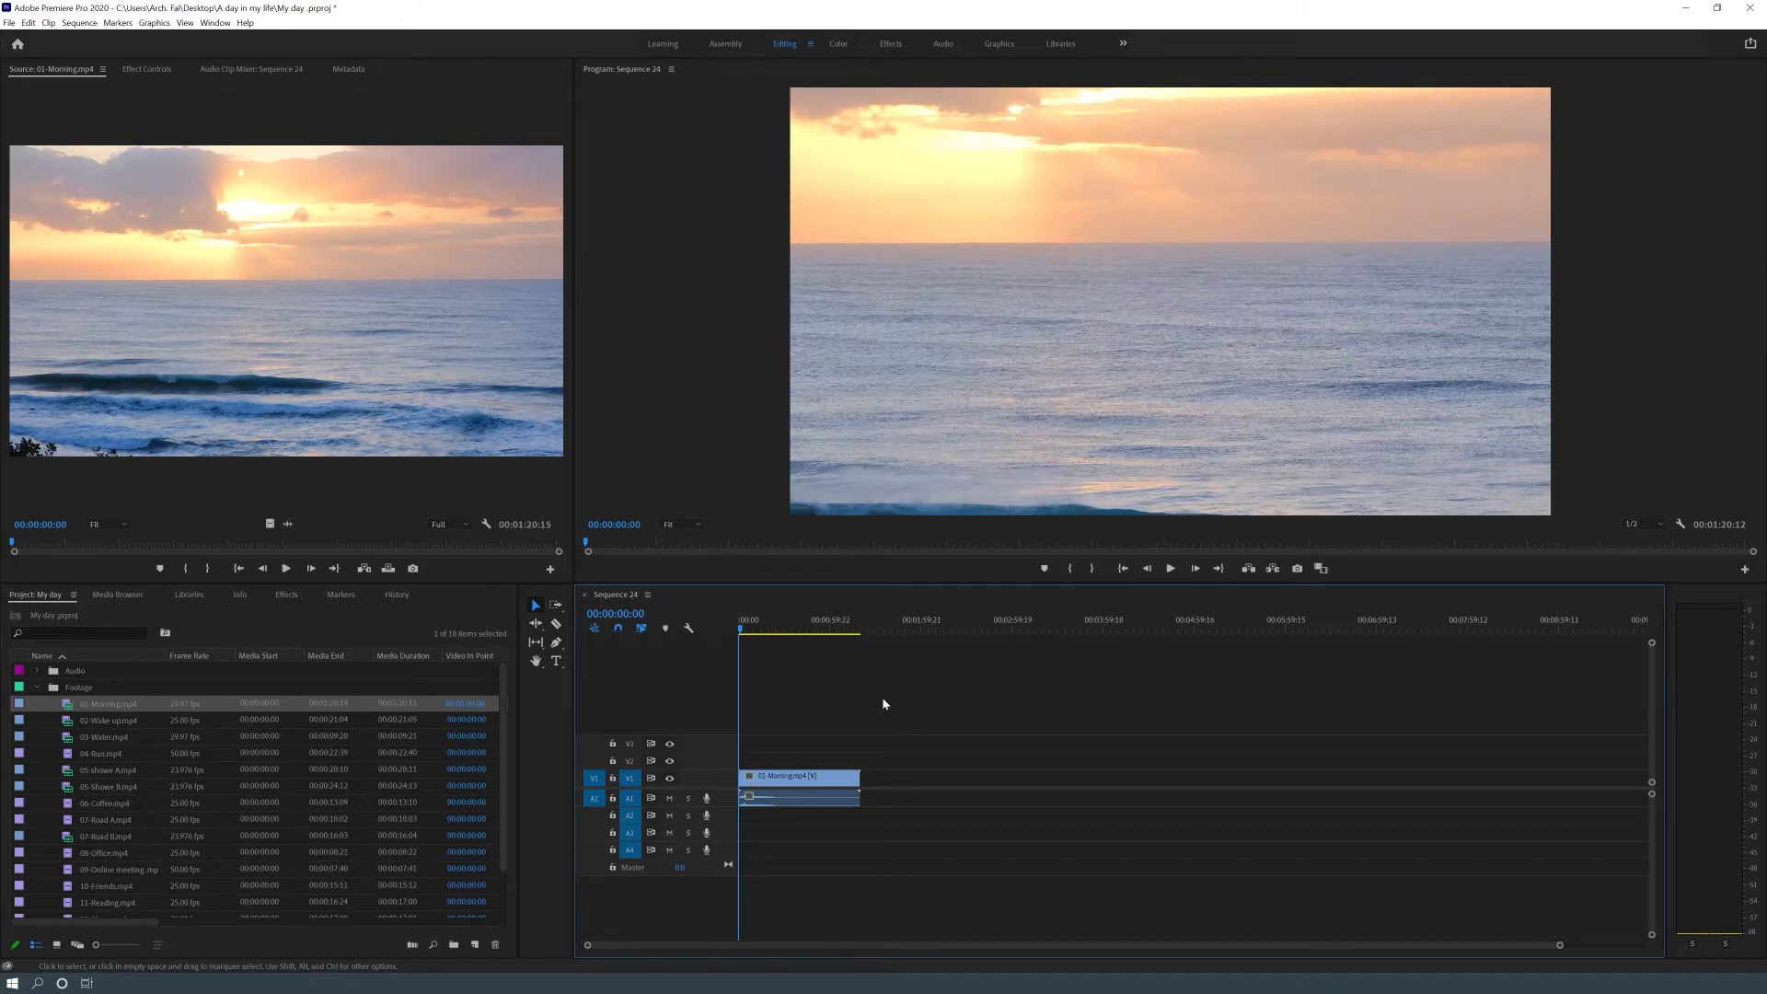
# Apply Scale to Frame Size to the 01-Morning.mp4 clip on V1
pyautogui.click(815, 783)
pyautogui.rightClick(817, 782)
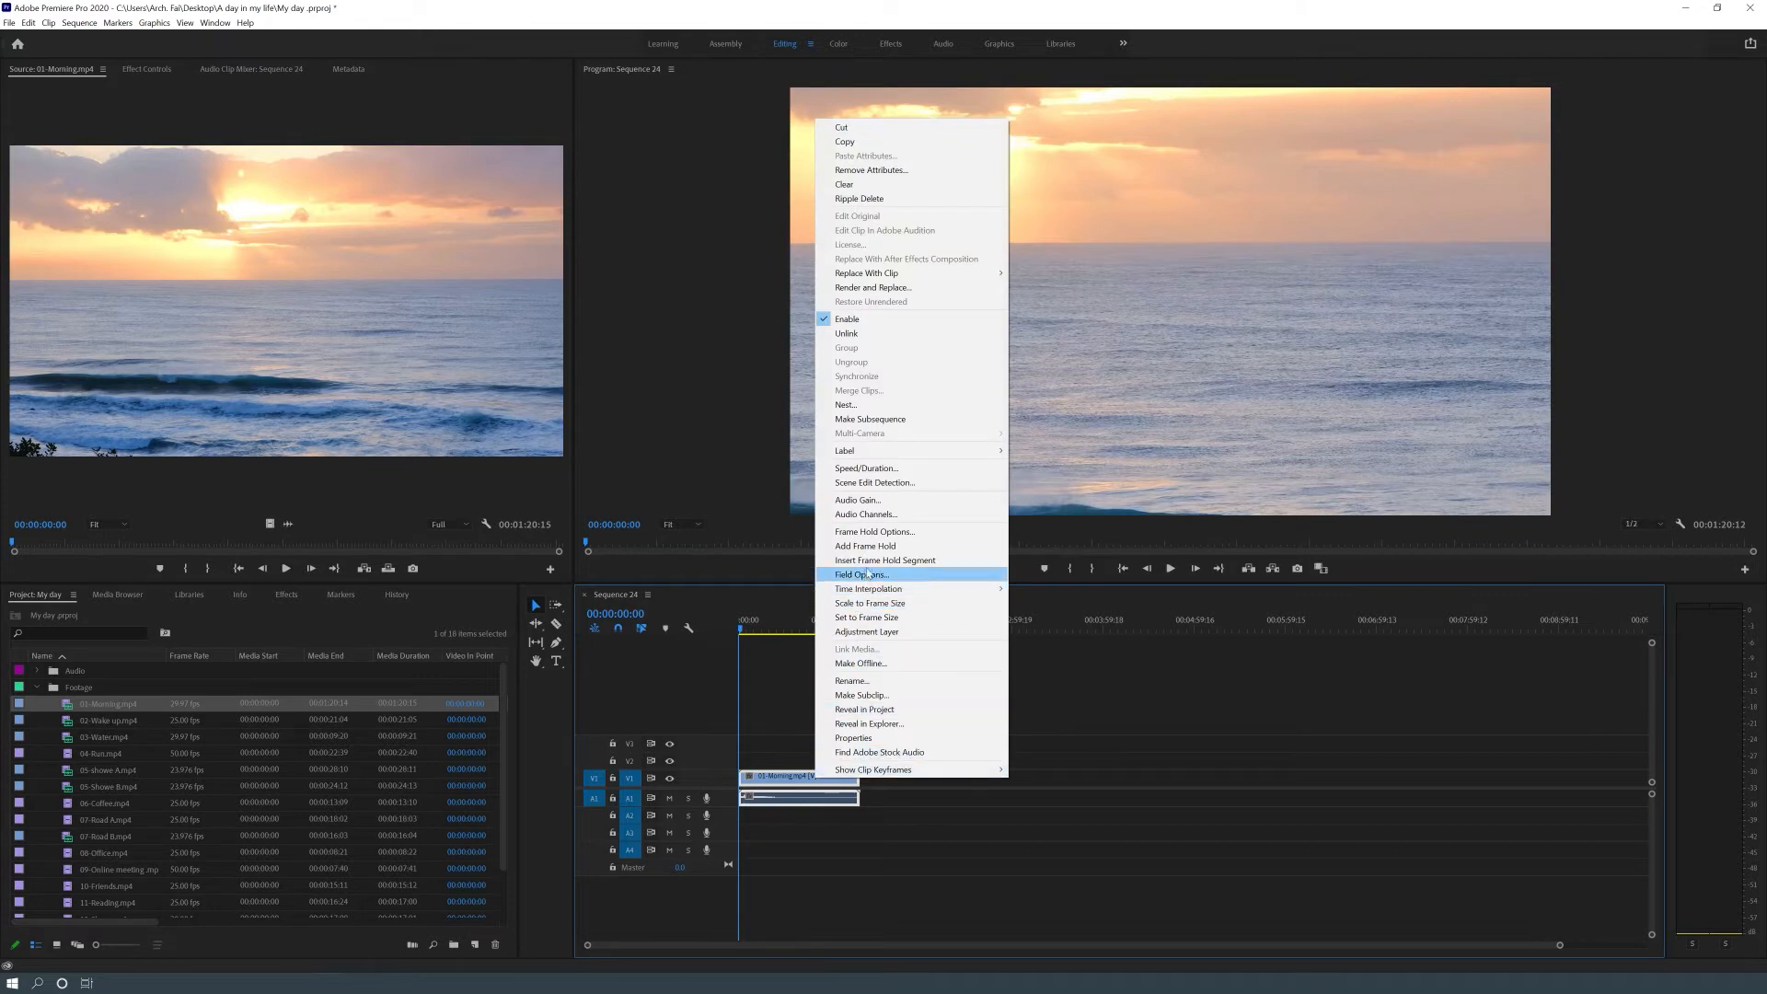
pyautogui.click(949, 608)
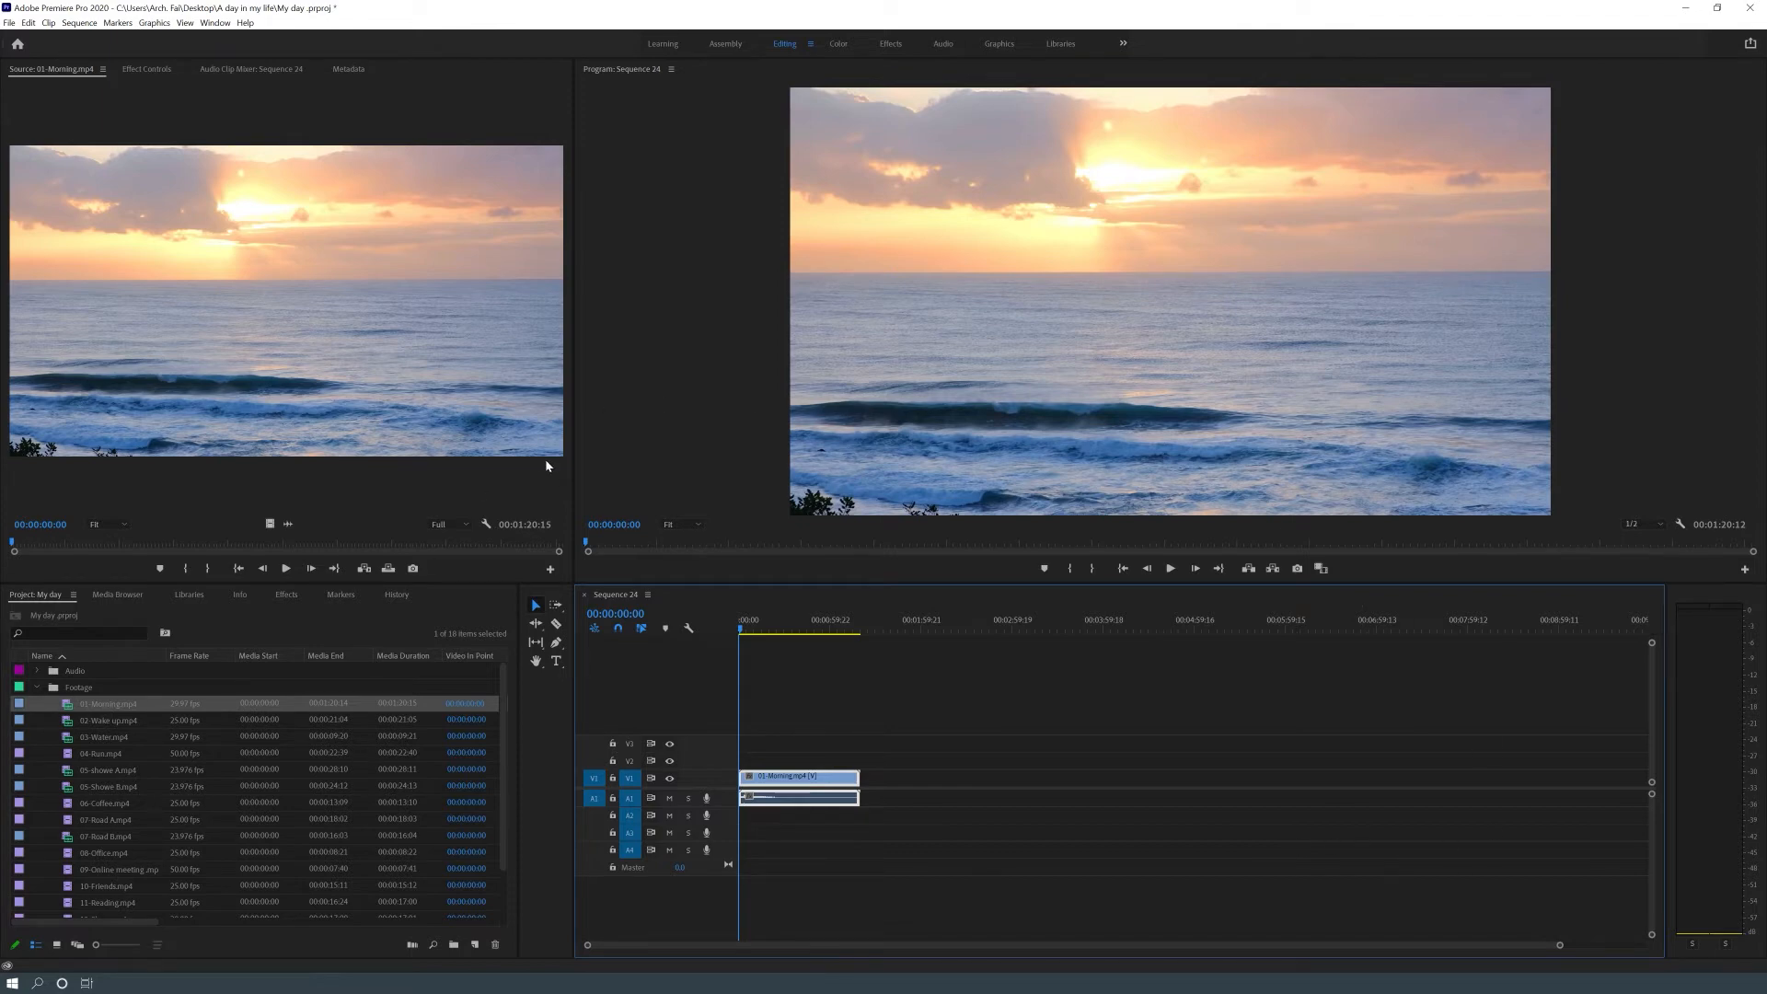
# Place a video-only copy of 01-Morning.mp4 on V1 after the first clip, leaving a gap, and play back parts of both clips
pyautogui.click(276, 532)
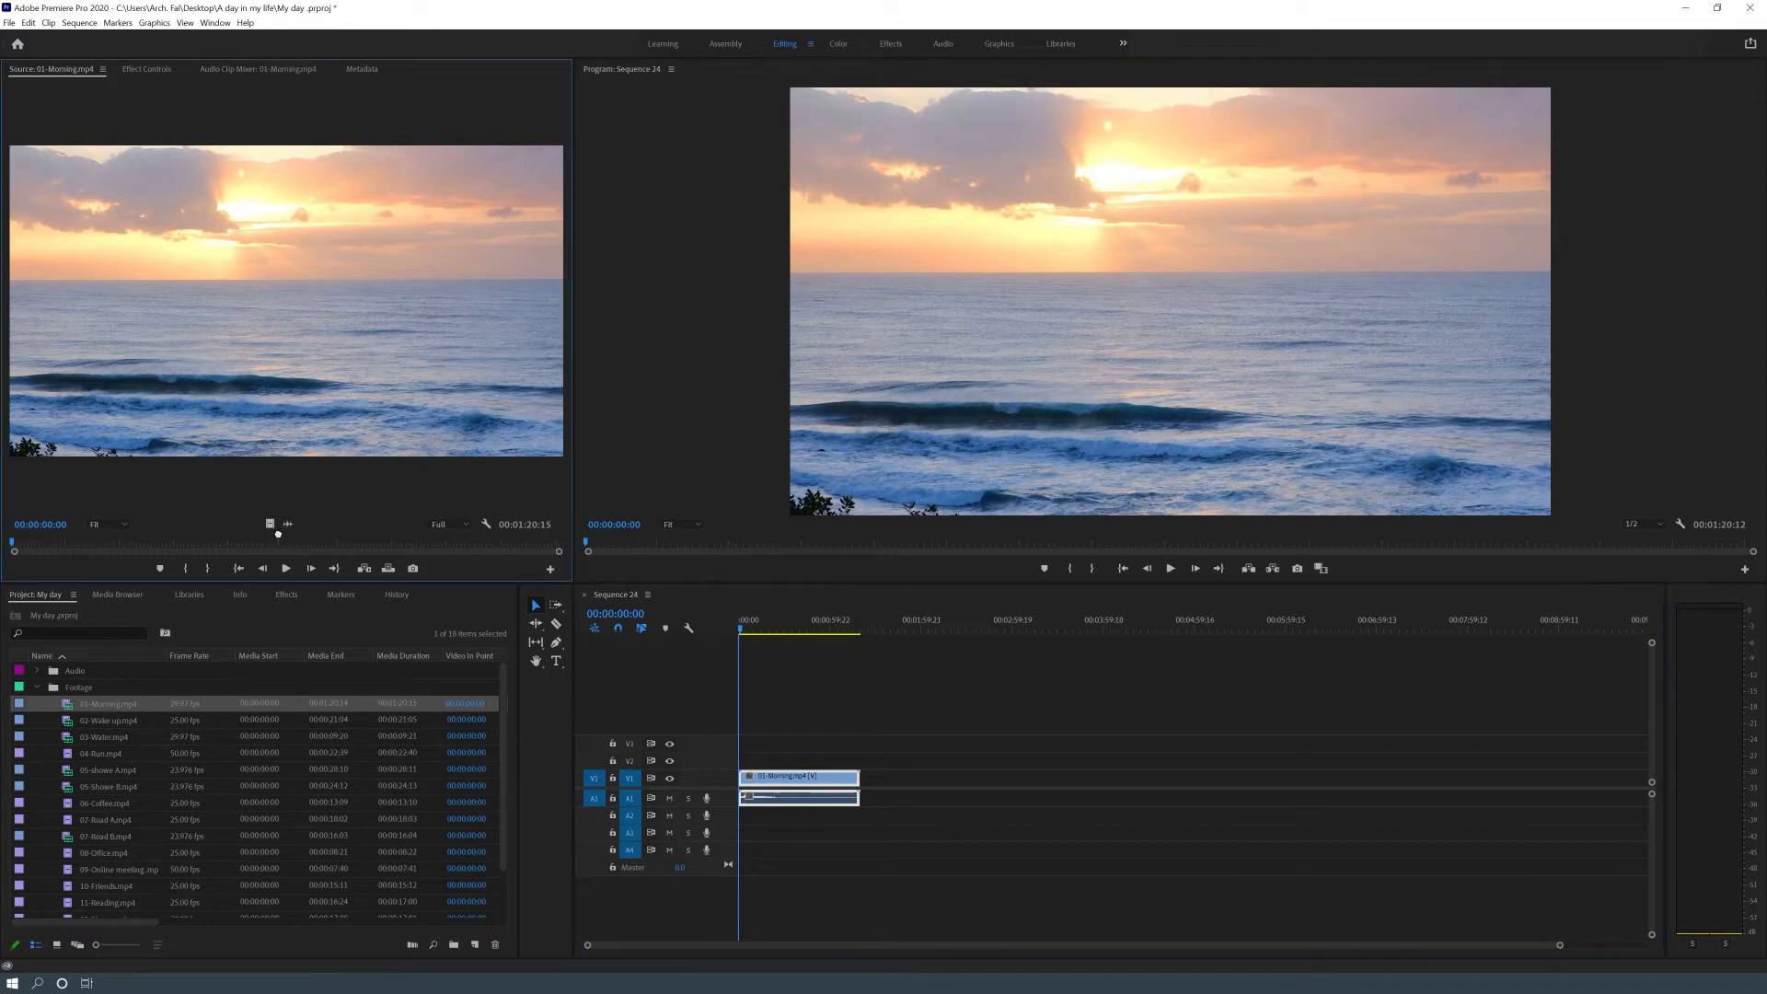
pyautogui.moveTo(288, 524); pyautogui.dragTo(891, 777)
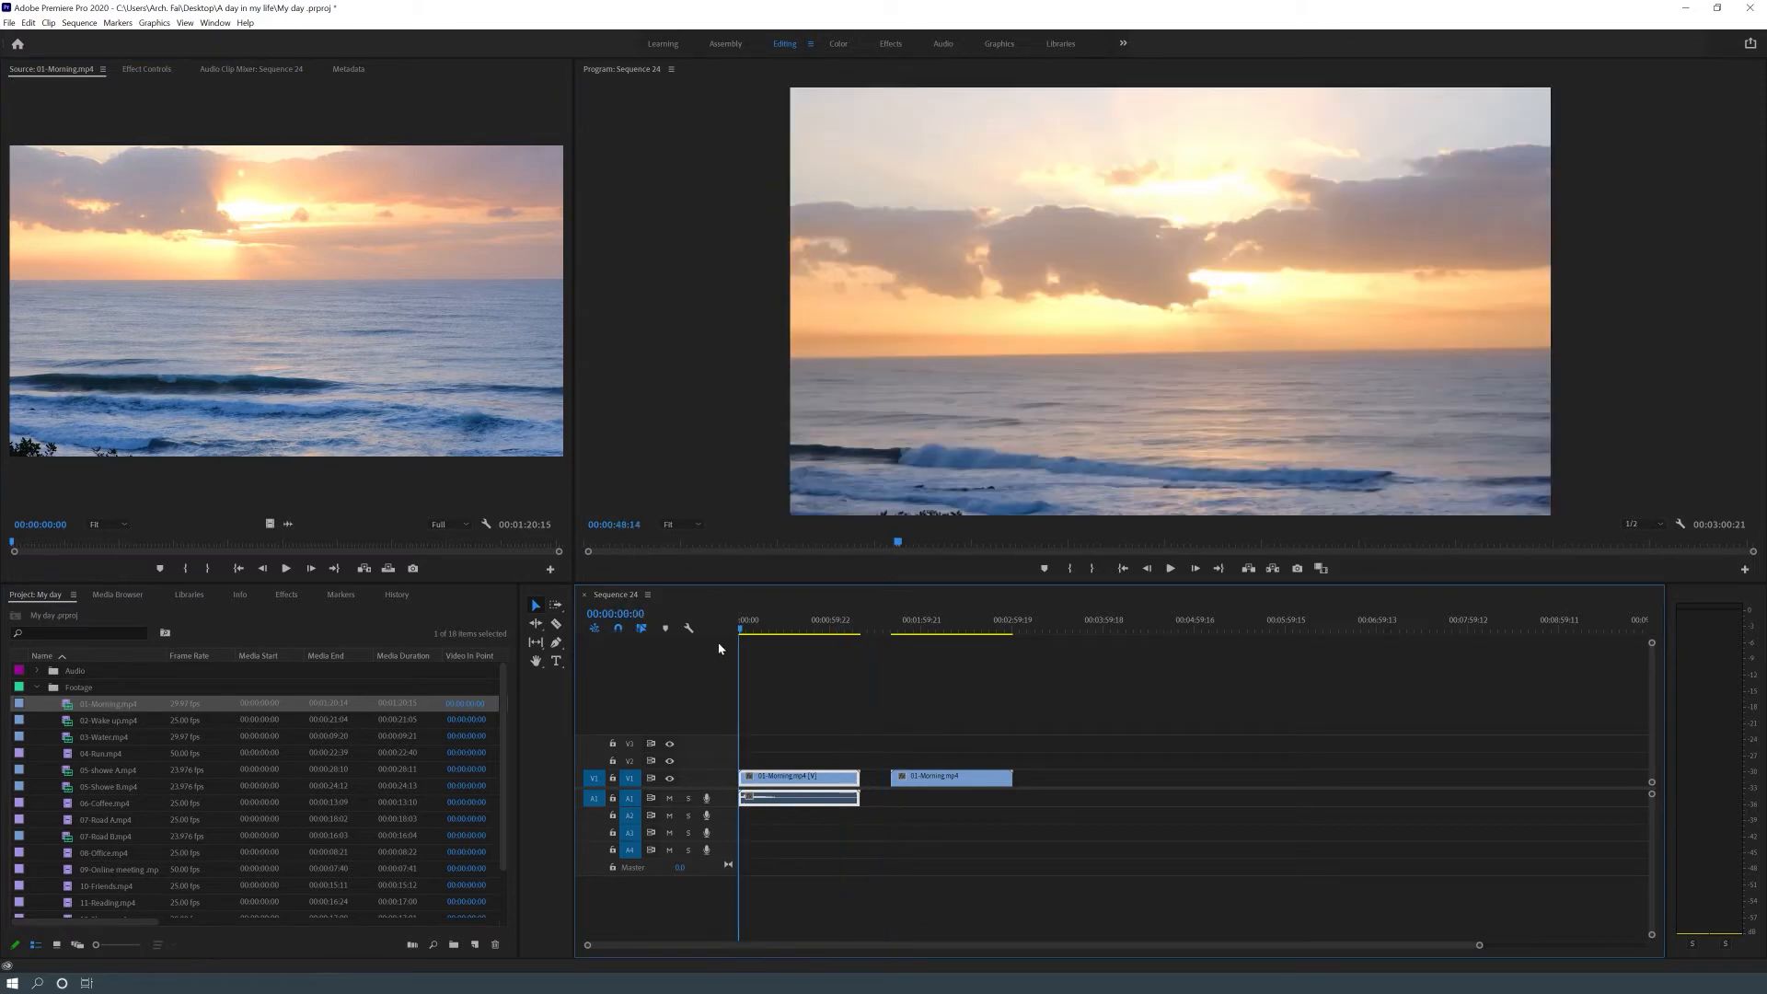
pyautogui.click(1170, 568)
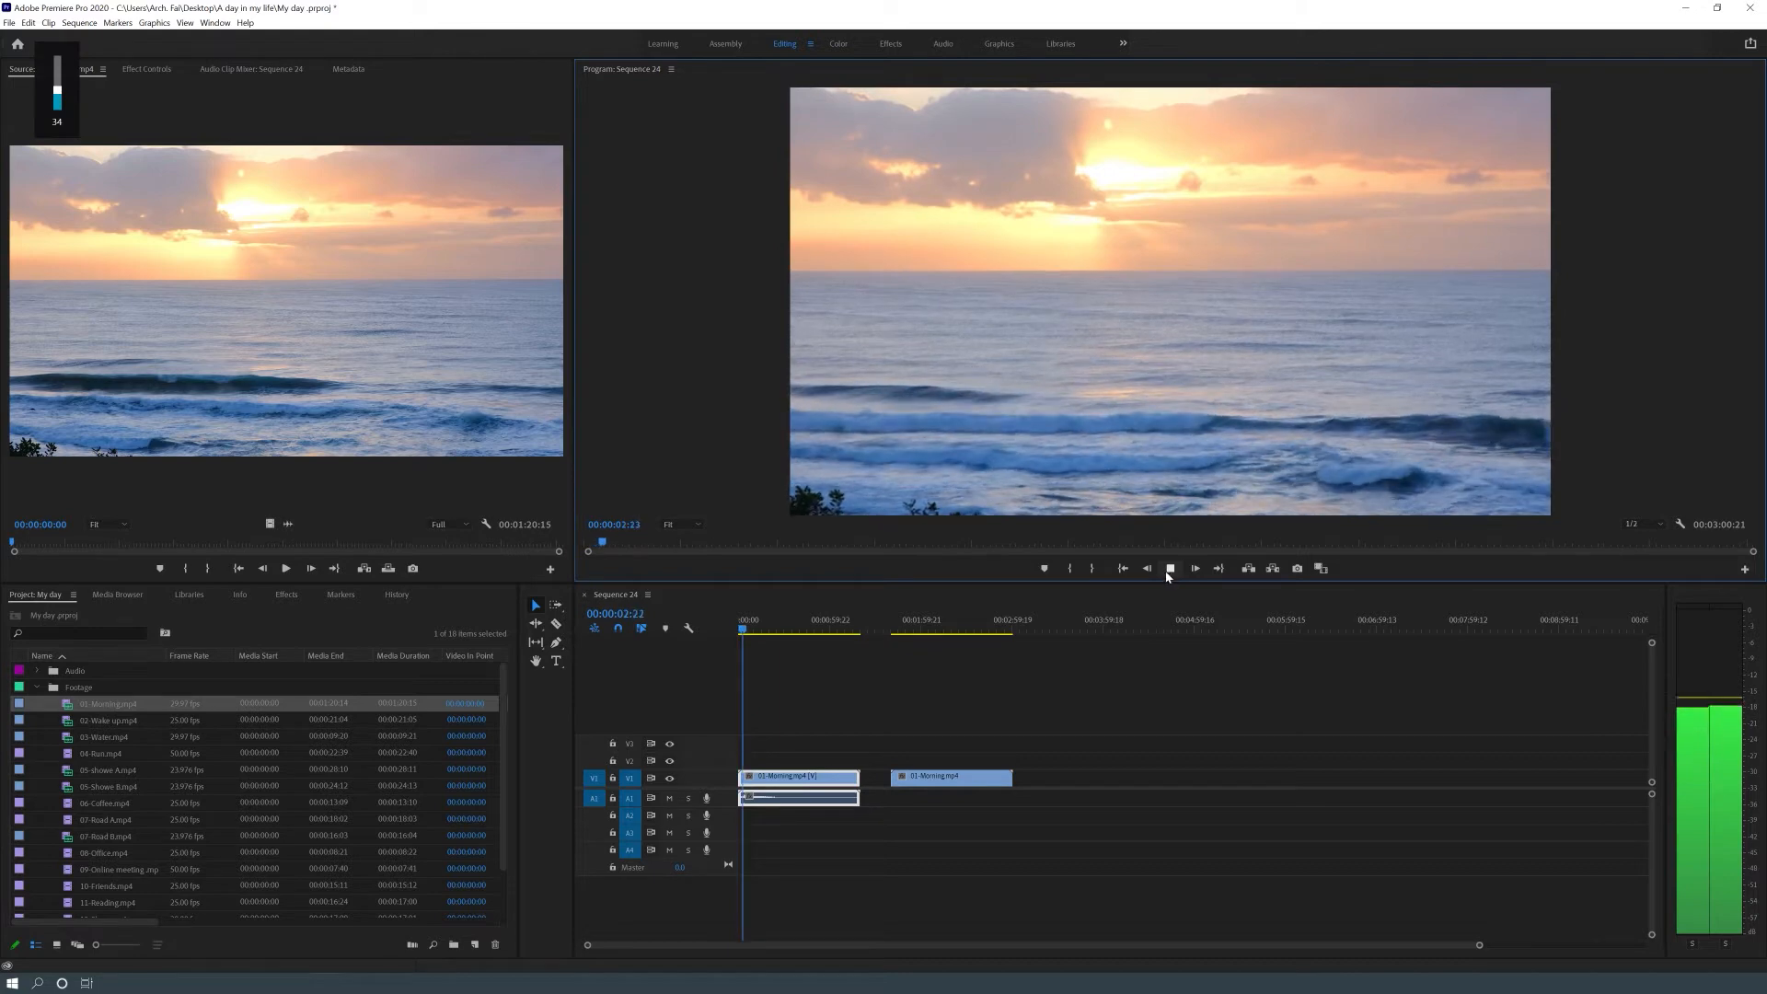
pyautogui.click(1169, 568)
pyautogui.click(905, 625)
pyautogui.click(1170, 569)
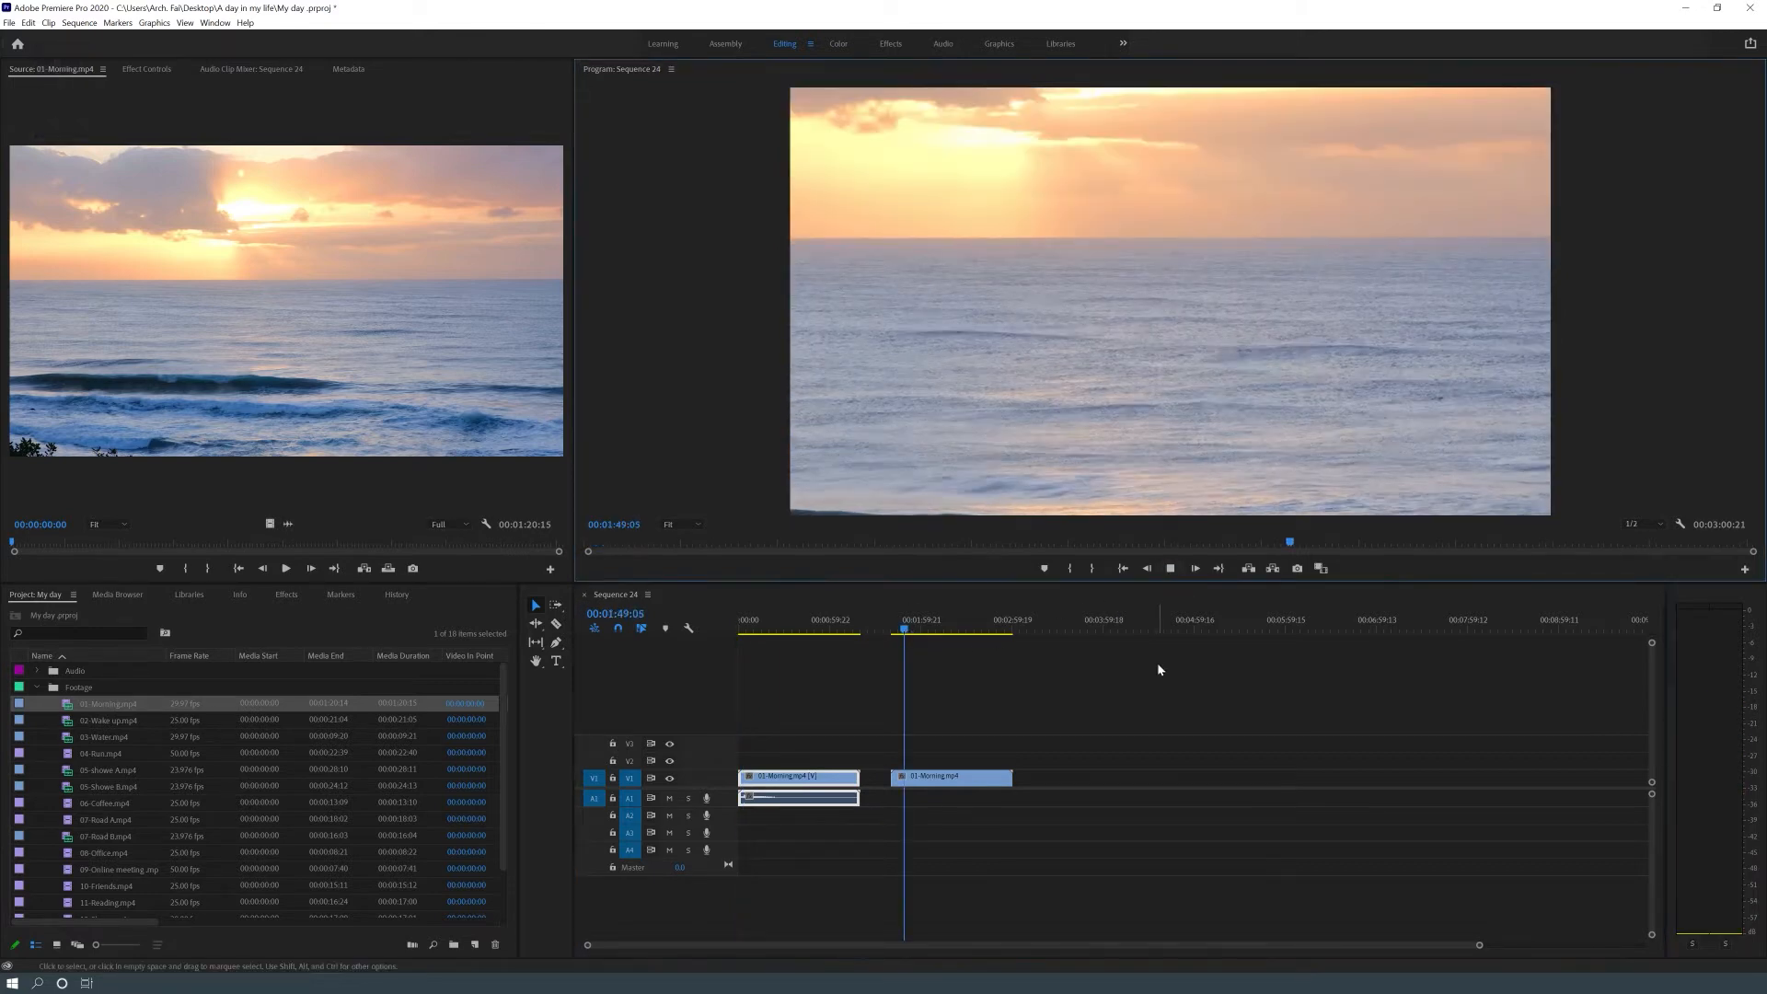
pyautogui.press('space')
# Delete the video-only copy of 01-Morning.mp4 from V1
pyautogui.click(948, 780)
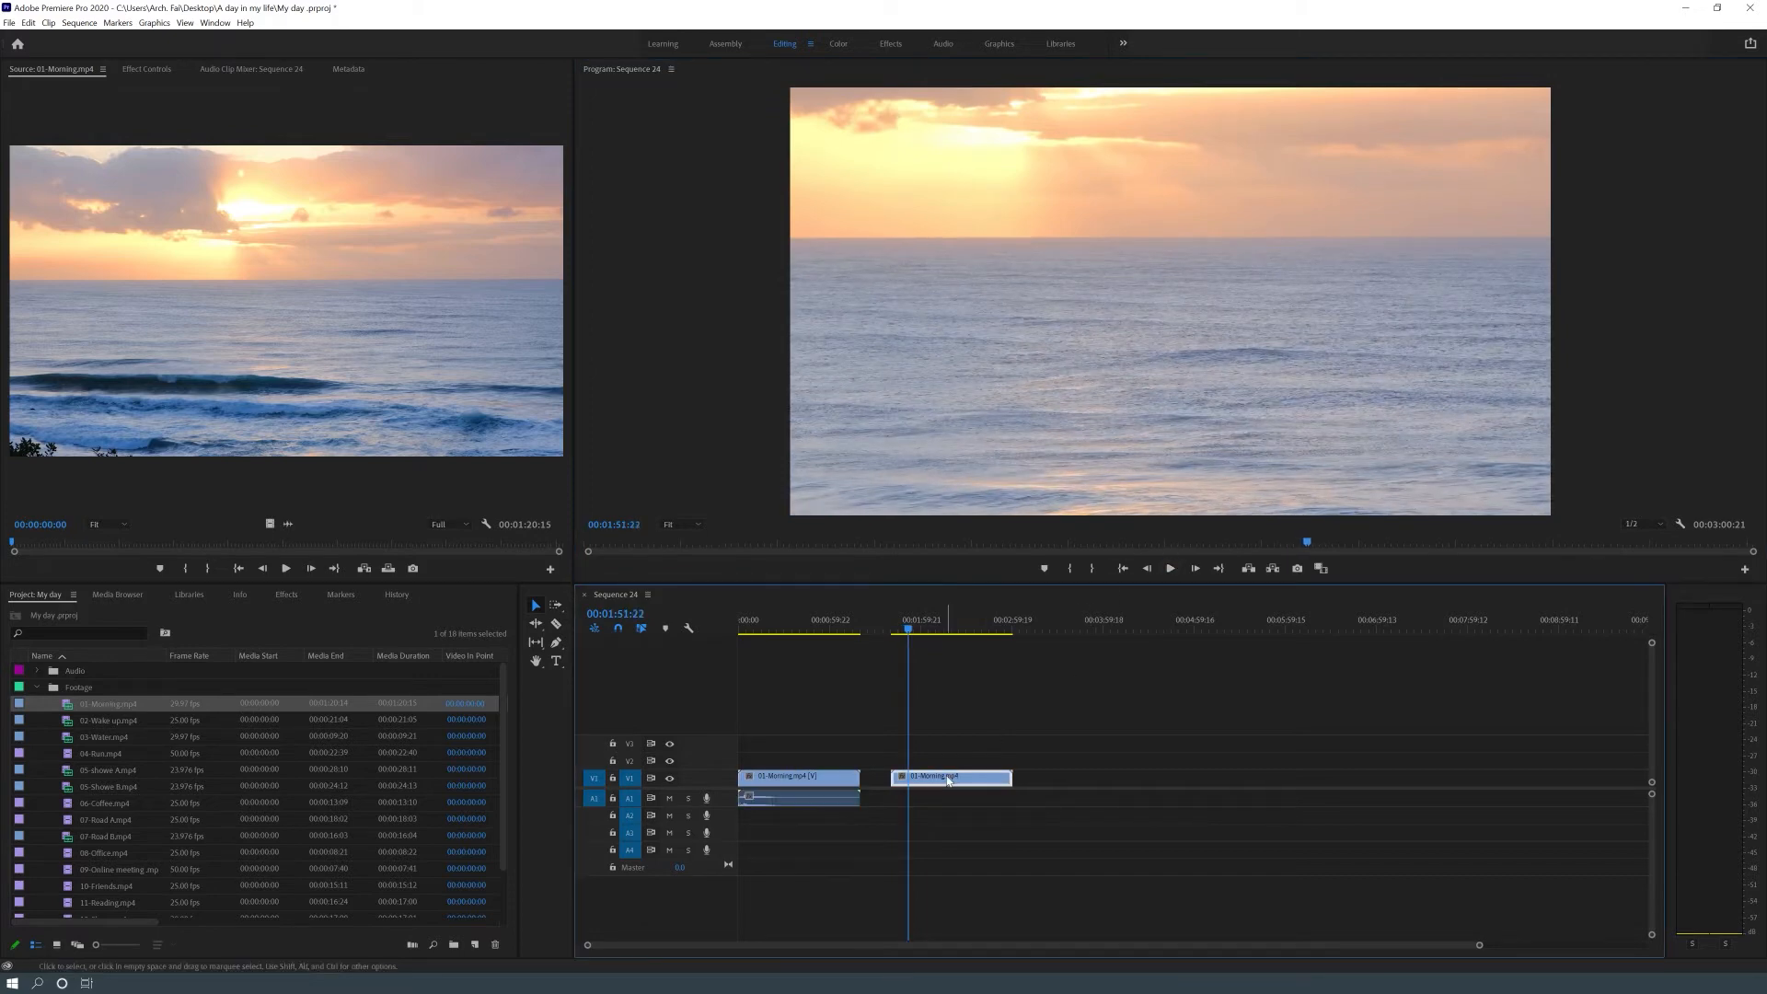
pyautogui.press('Delete')
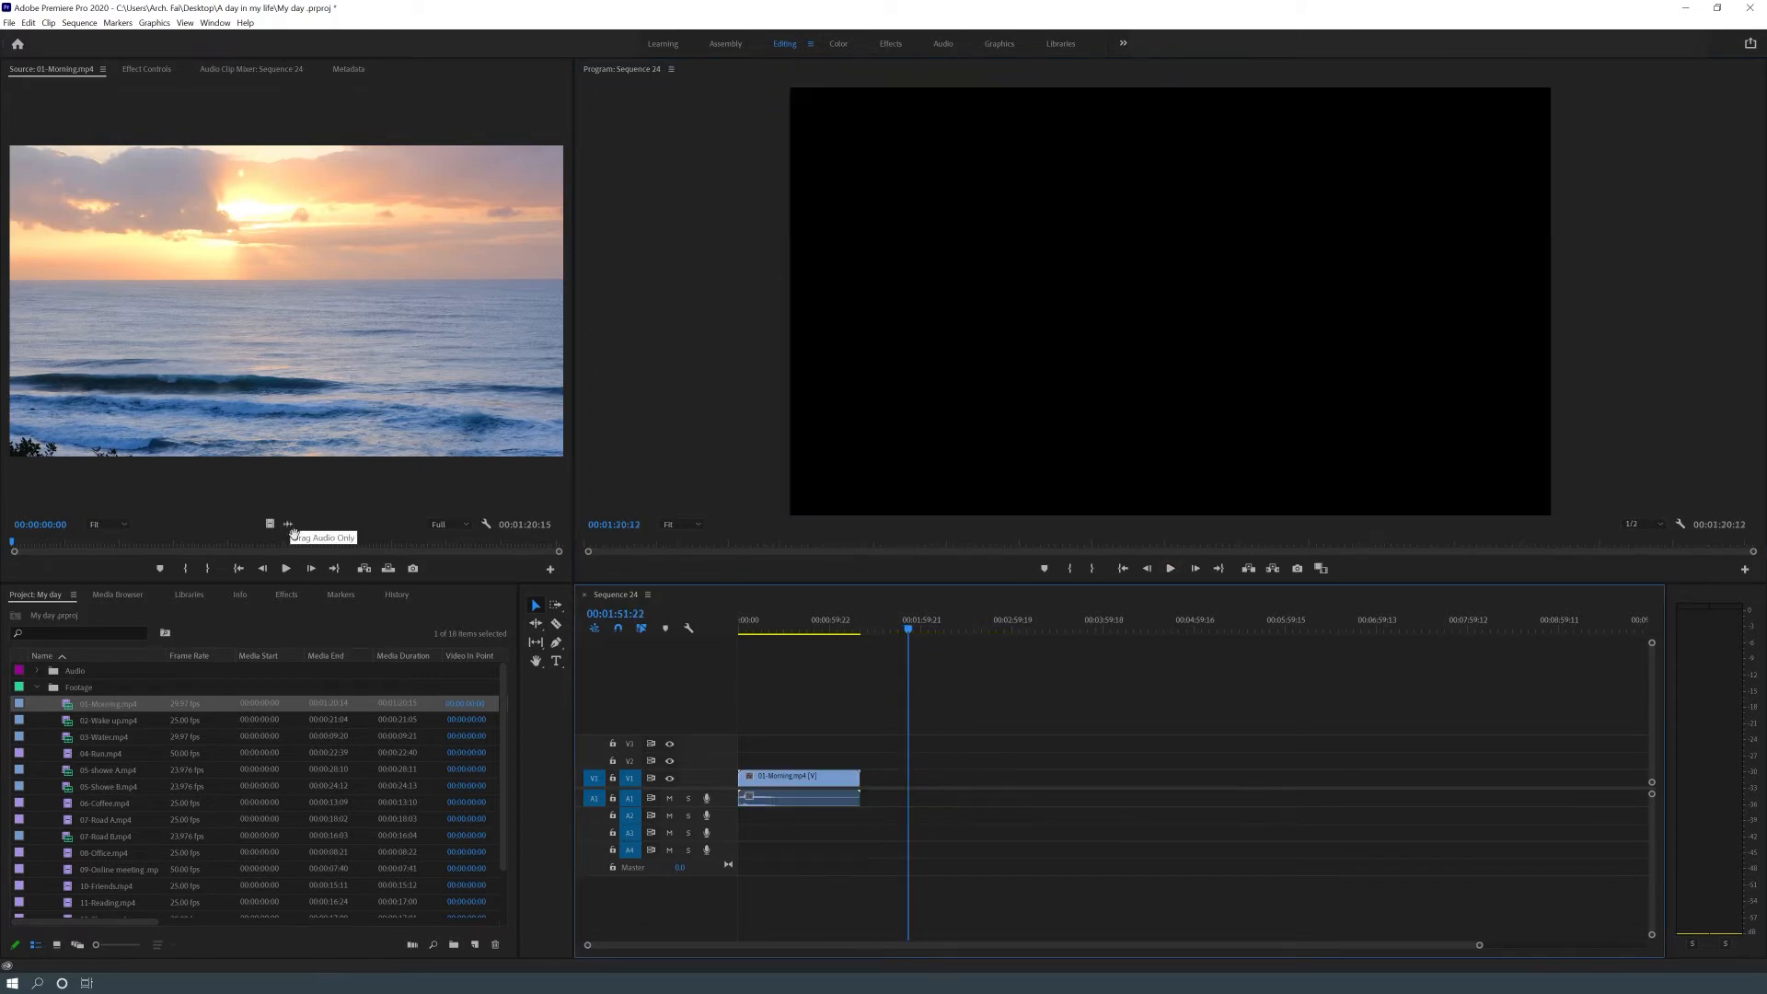
# Place only the audio of 01-Morning.mp4 on A1 at the playhead, 00:01:51:22, and play it back
pyautogui.moveTo(288, 523); pyautogui.dragTo(909, 807)
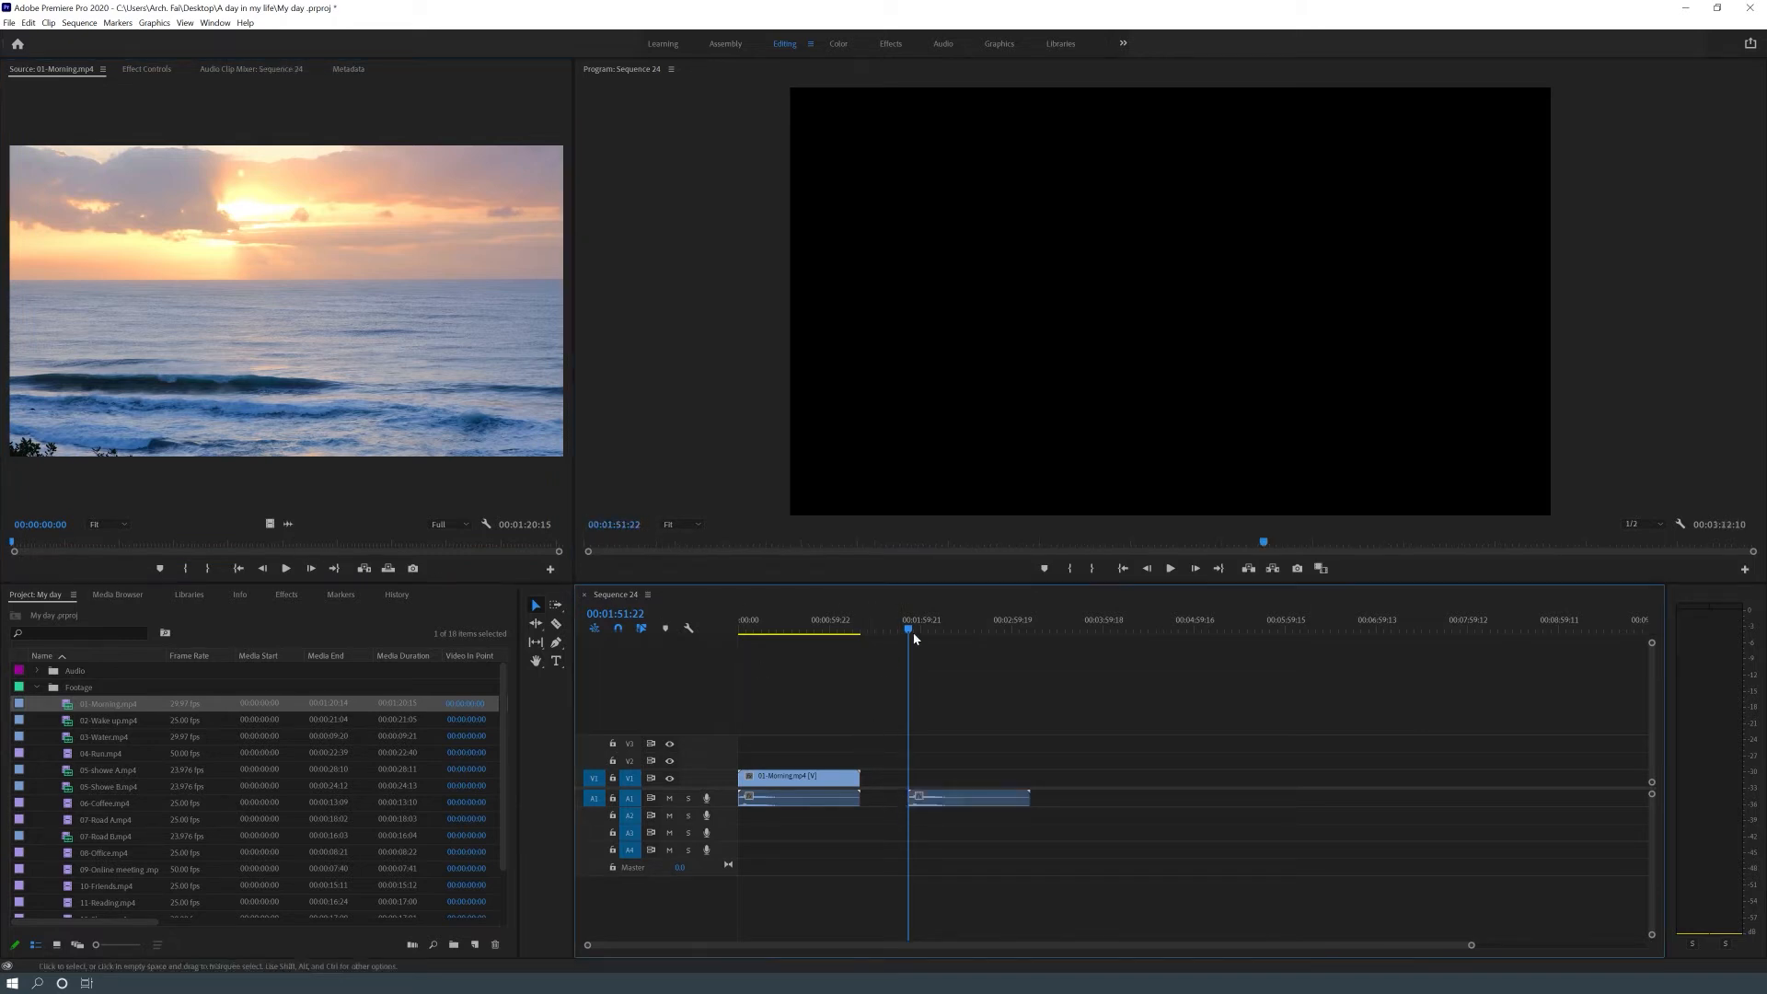
pyautogui.click(1170, 569)
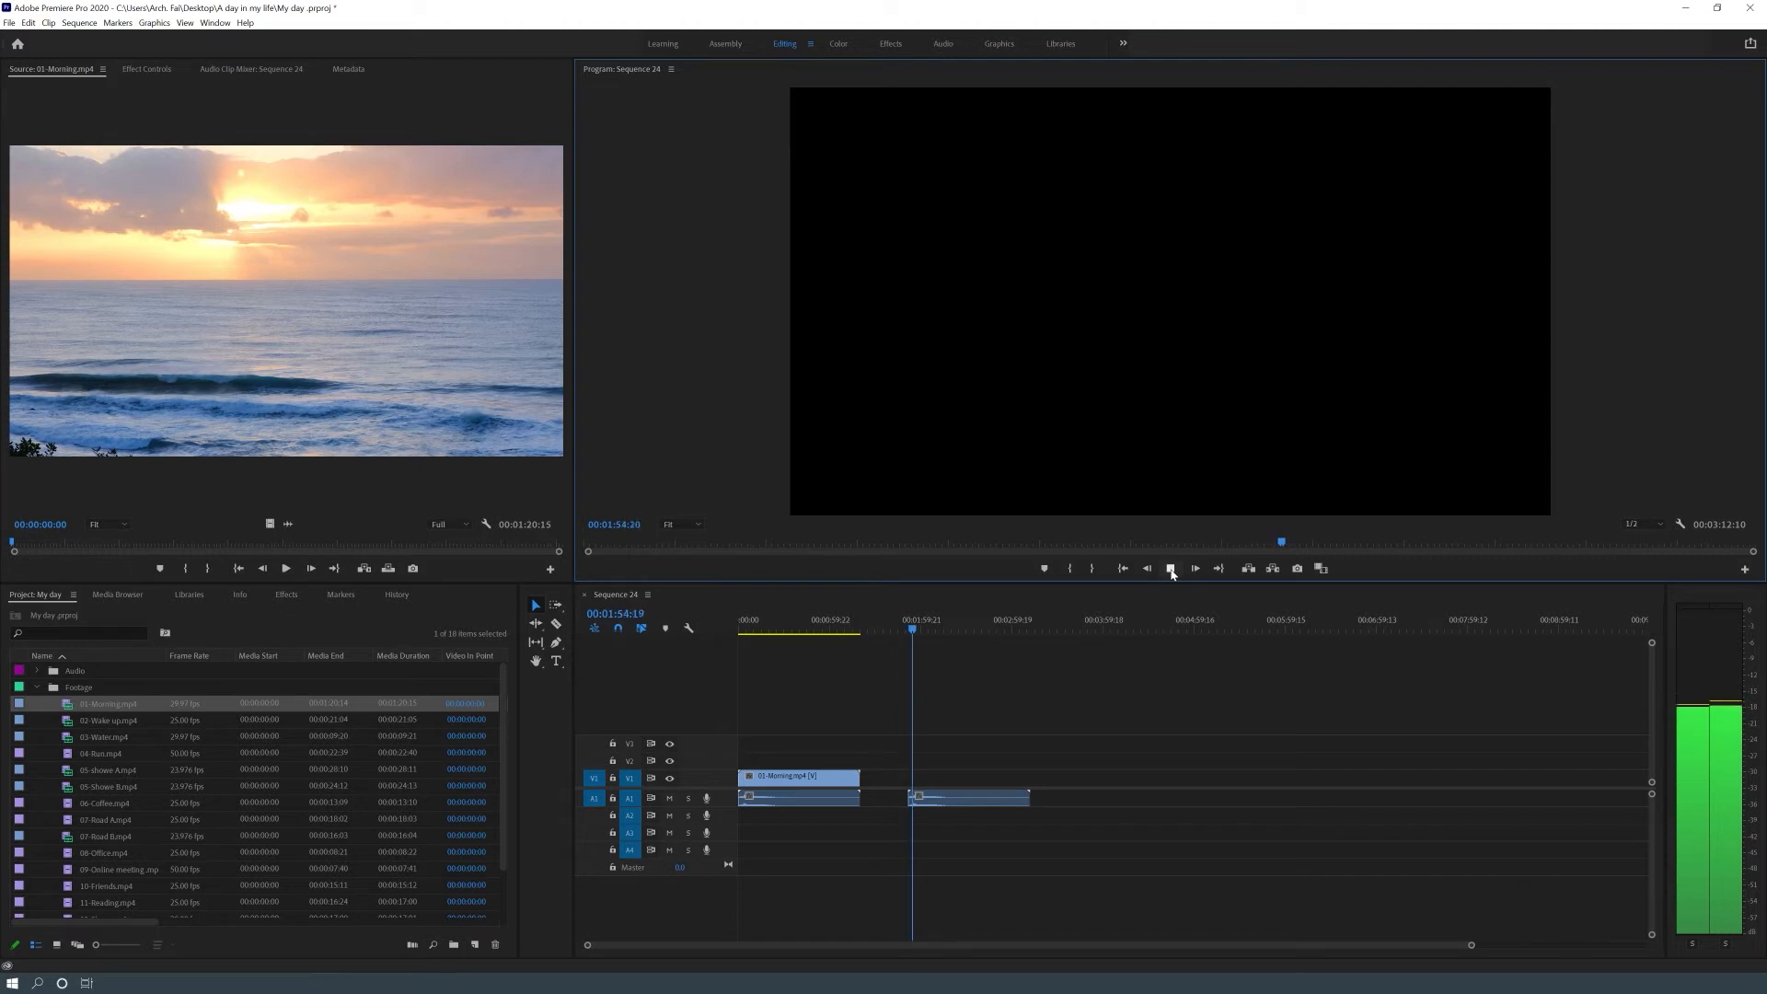
pyautogui.click(1170, 569)
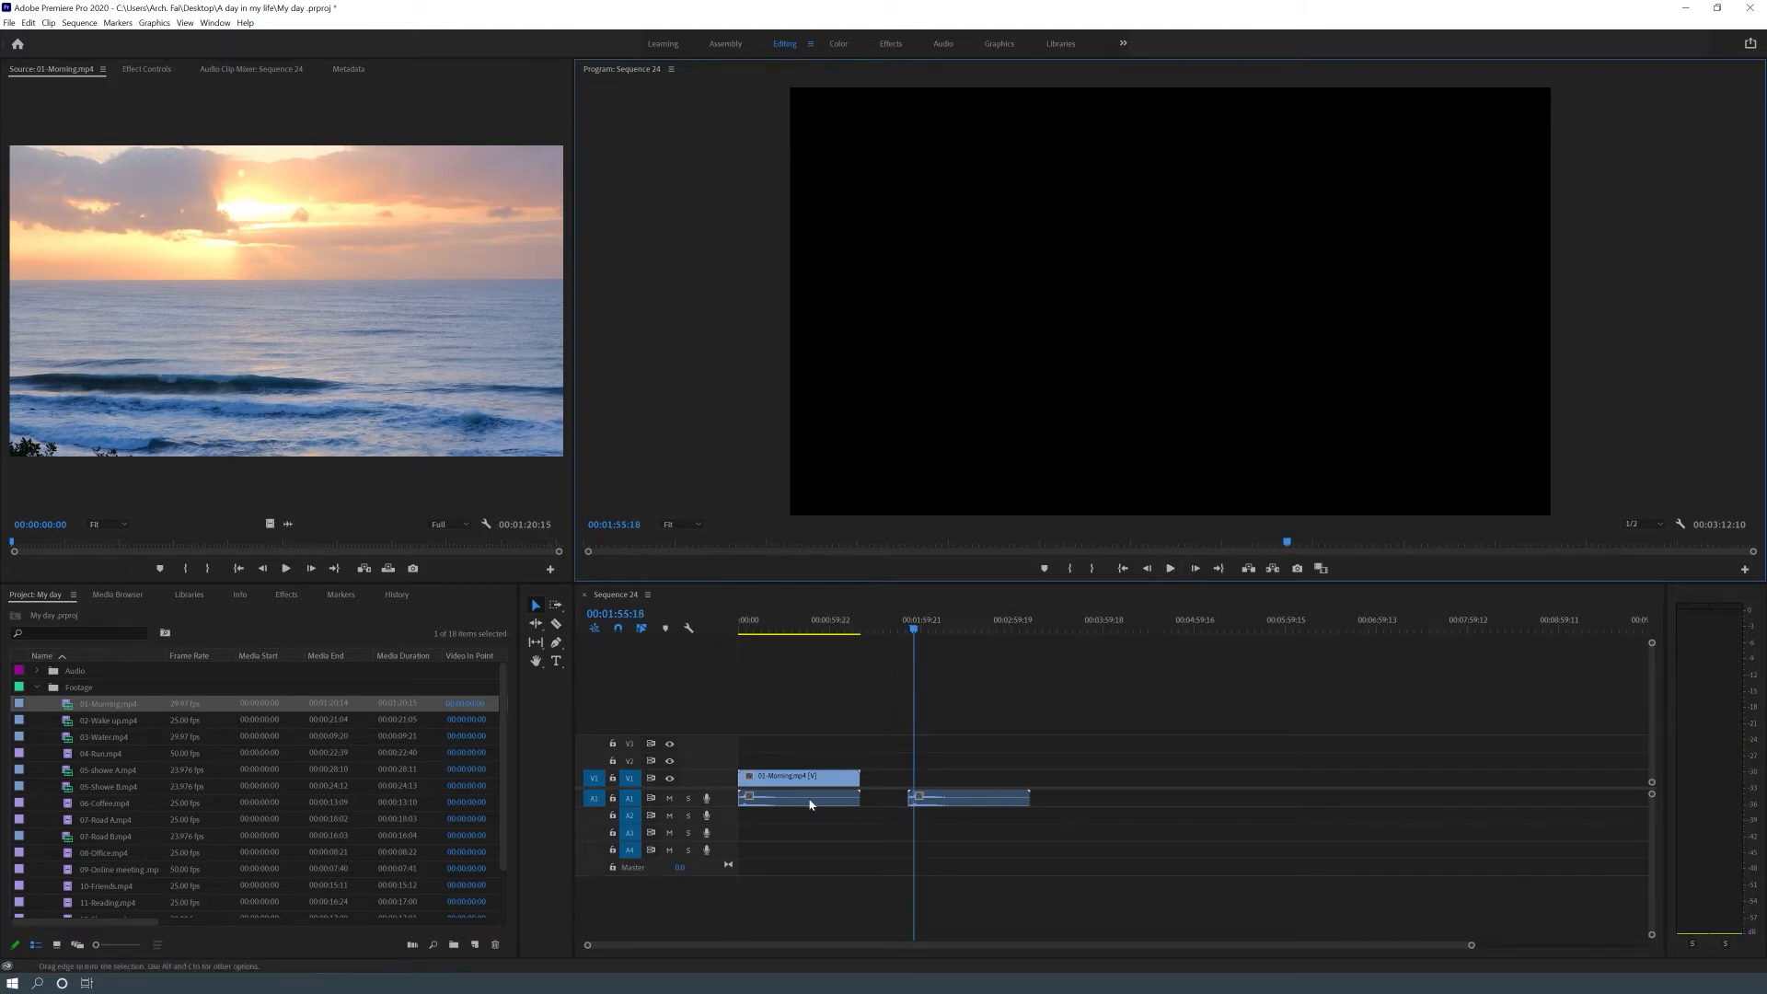
# Delete the separate audio-only clip from A1
pyautogui.click(956, 805)
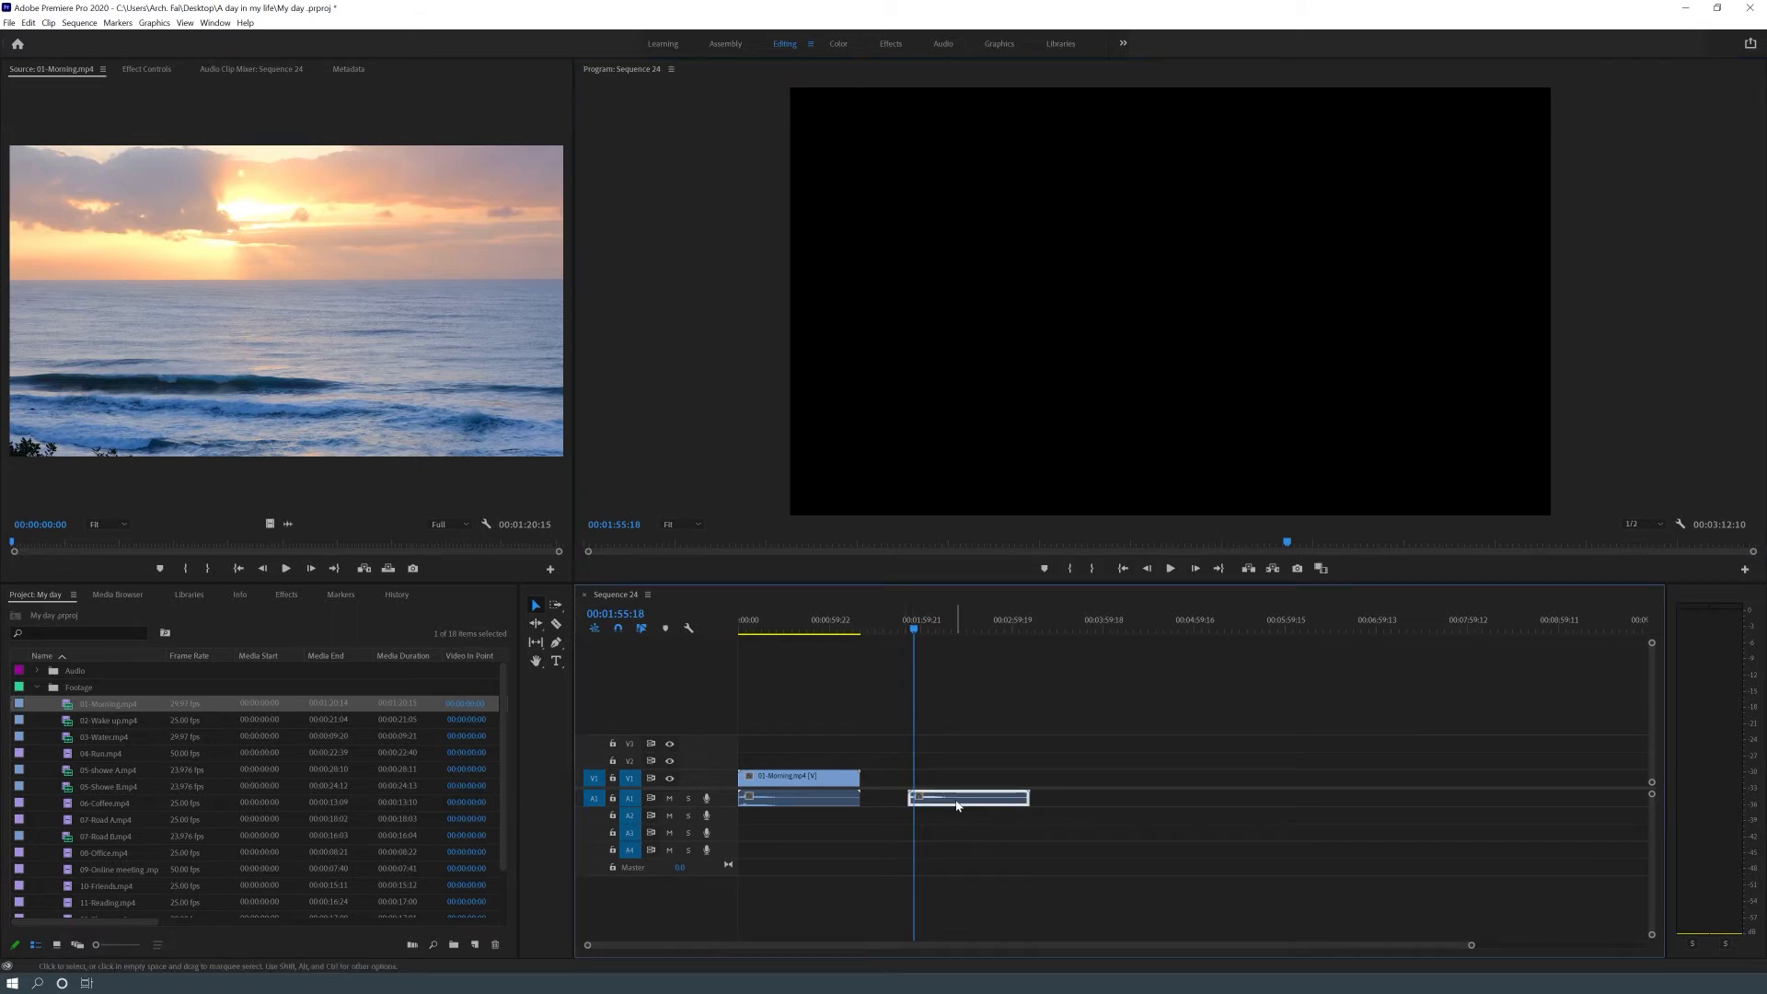
pyautogui.press('Delete')
# Move the sequence playhead to about 00:00:13:15 and mark an In point nearly a third of the way into the 01-Morning.mp4 source clip
pyautogui.click(758, 620)
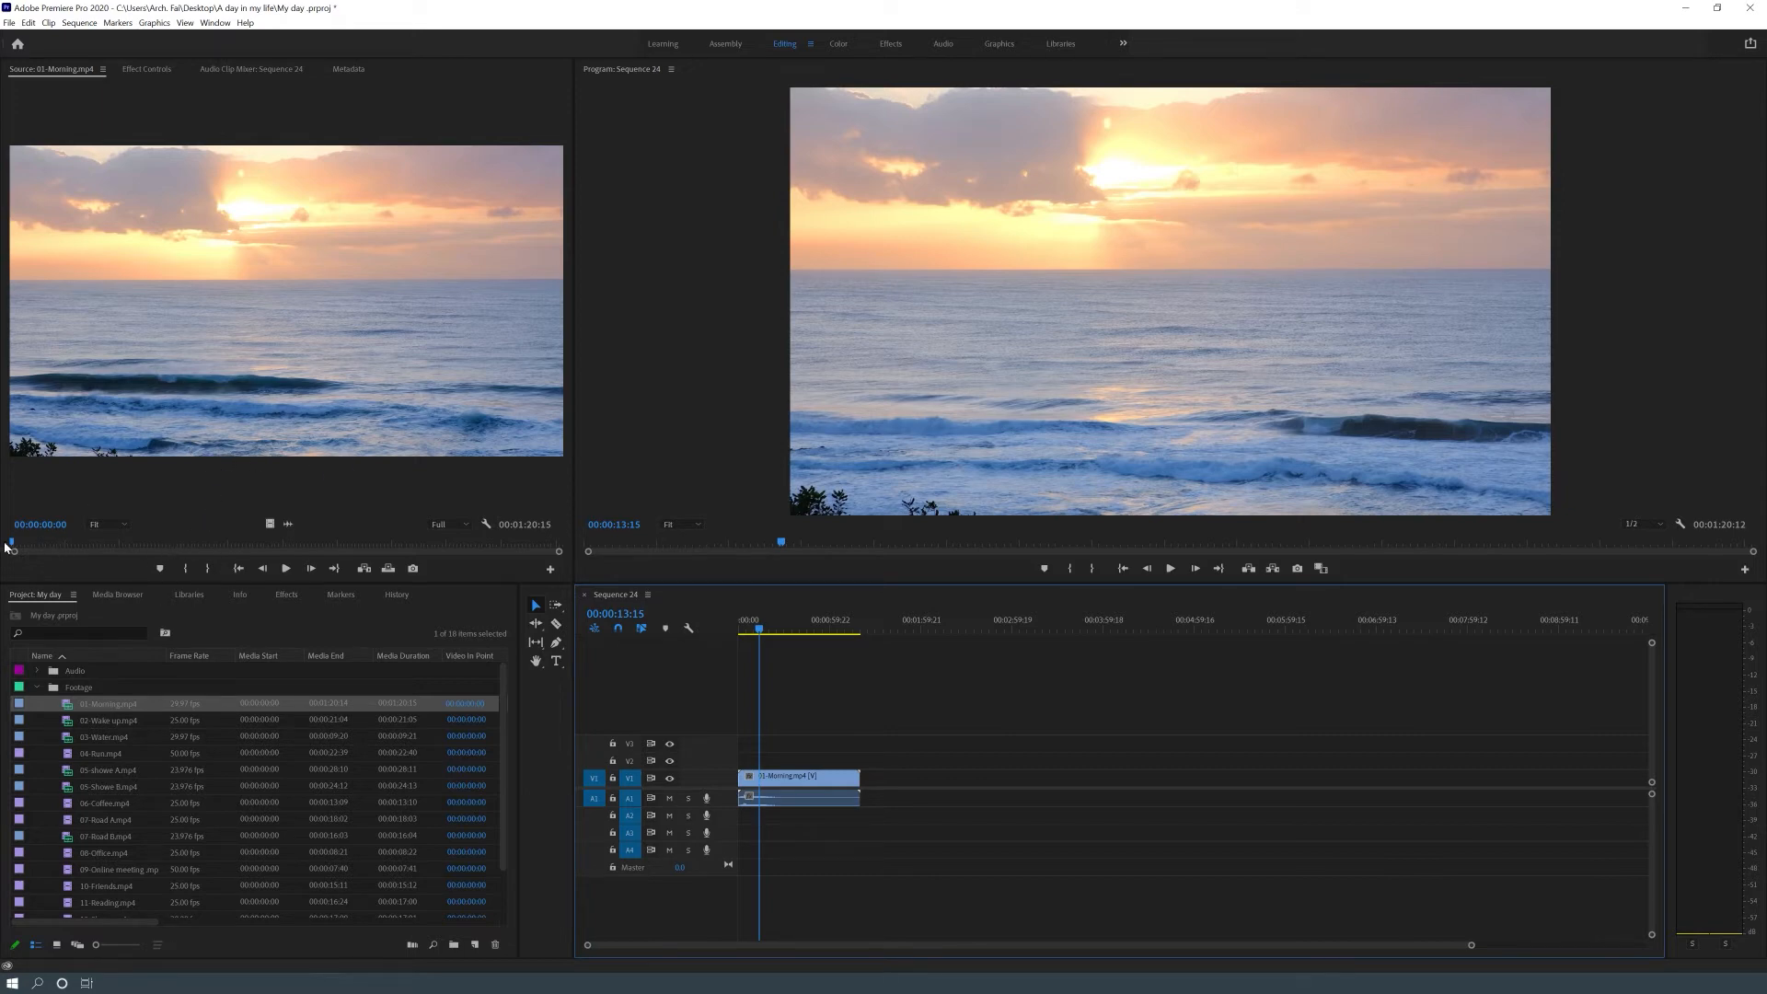
pyautogui.moveTo(13, 547); pyautogui.dragTo(337, 549)
pyautogui.click(187, 569)
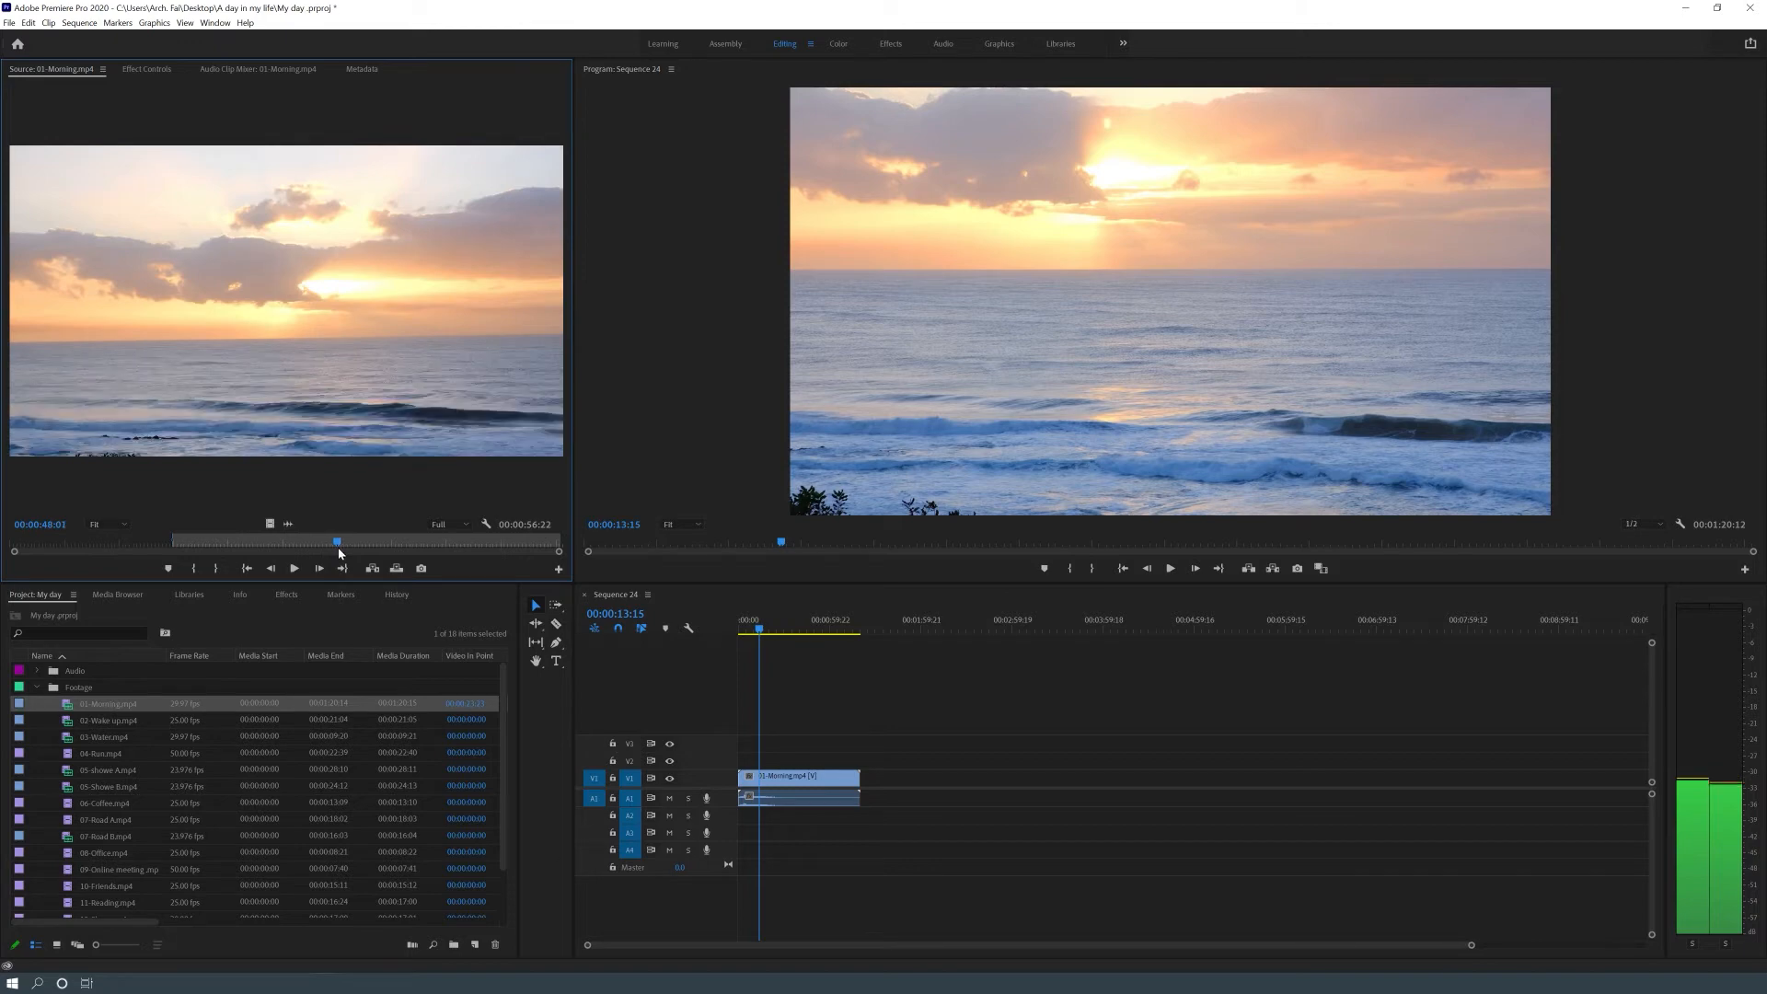
# Mark an Out point at 00:00:48:01 in the 01-Morning.mp4 source clip and place the marked section beyond the first clip on V1 and A1
pyautogui.click(216, 568)
pyautogui.click(244, 550)
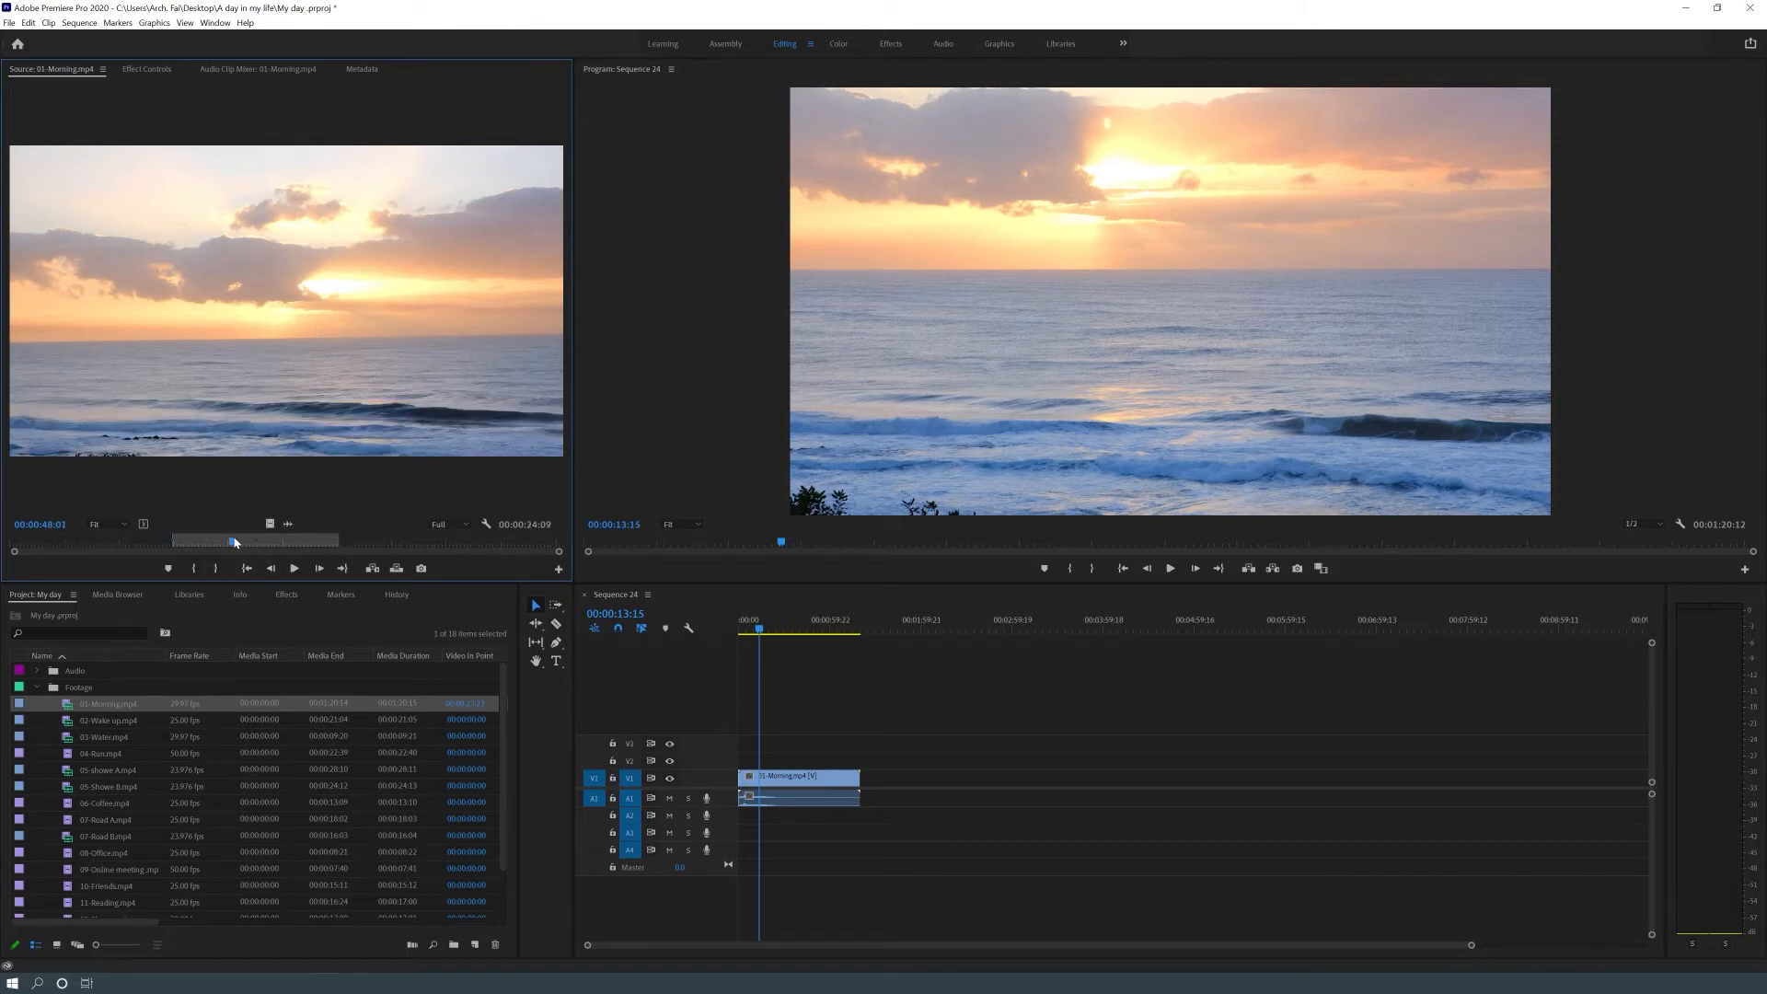
pyautogui.moveTo(602, 581); pyautogui.dragTo(917, 798)
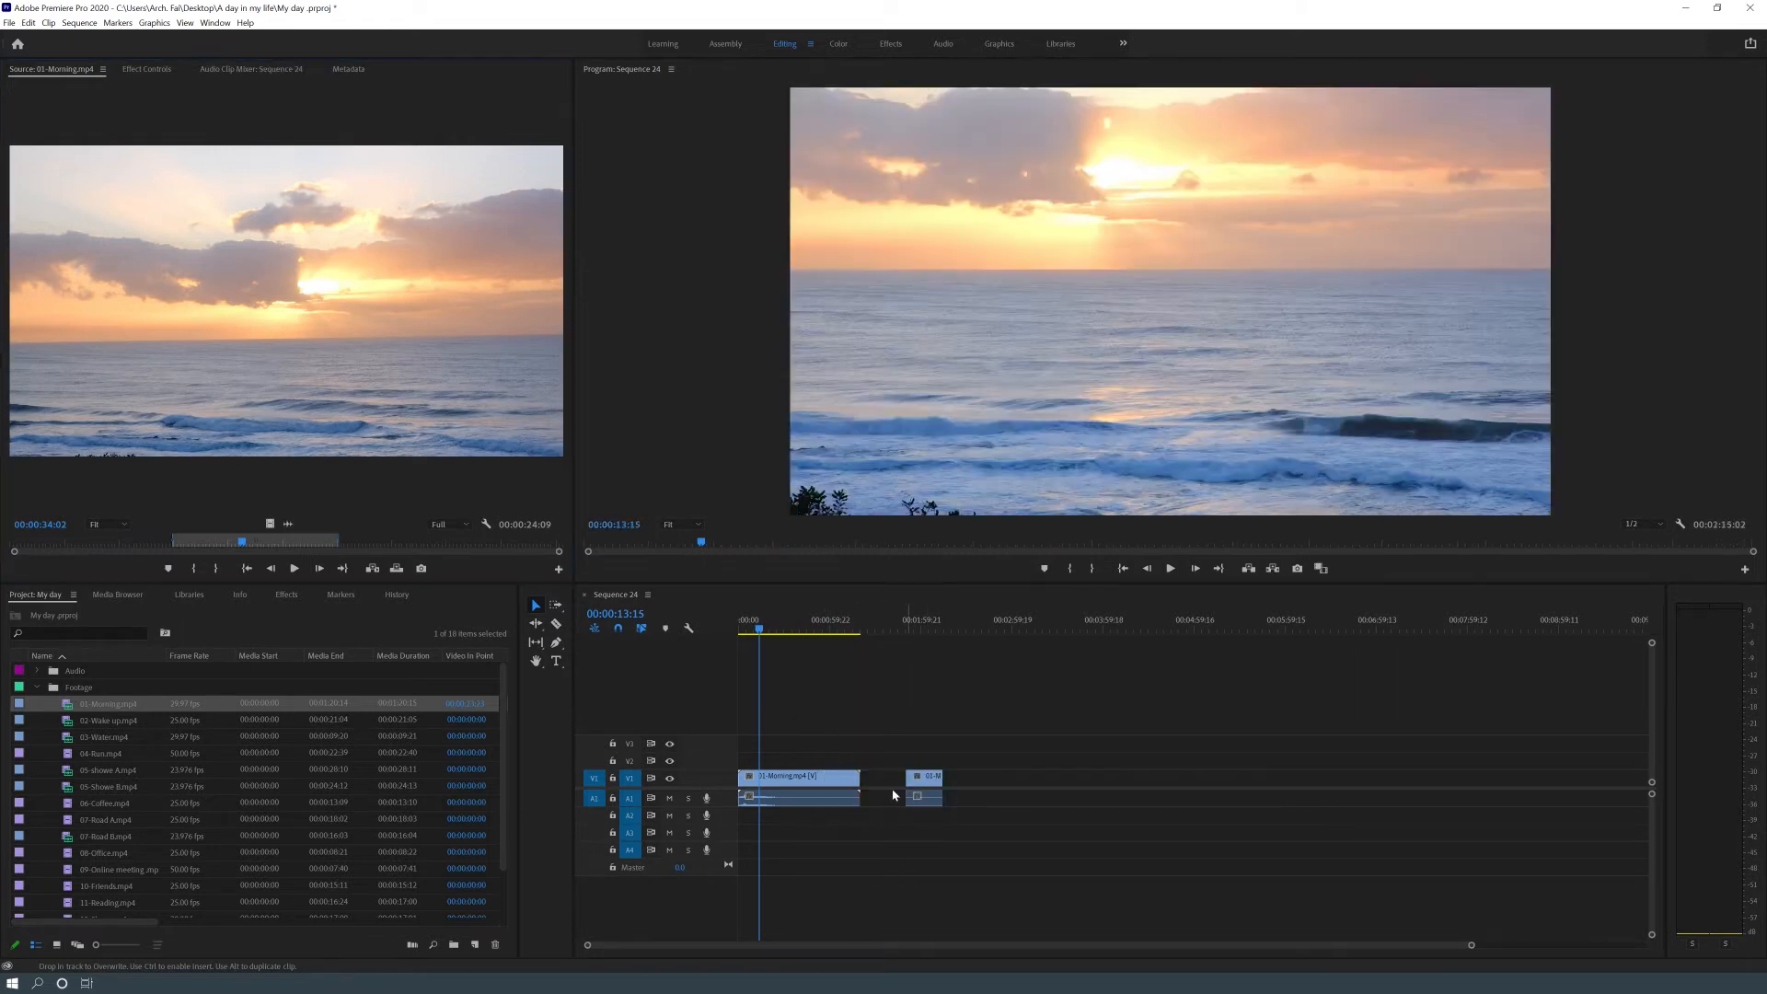
pyautogui.moveTo(909, 625); pyautogui.dragTo(935, 641)
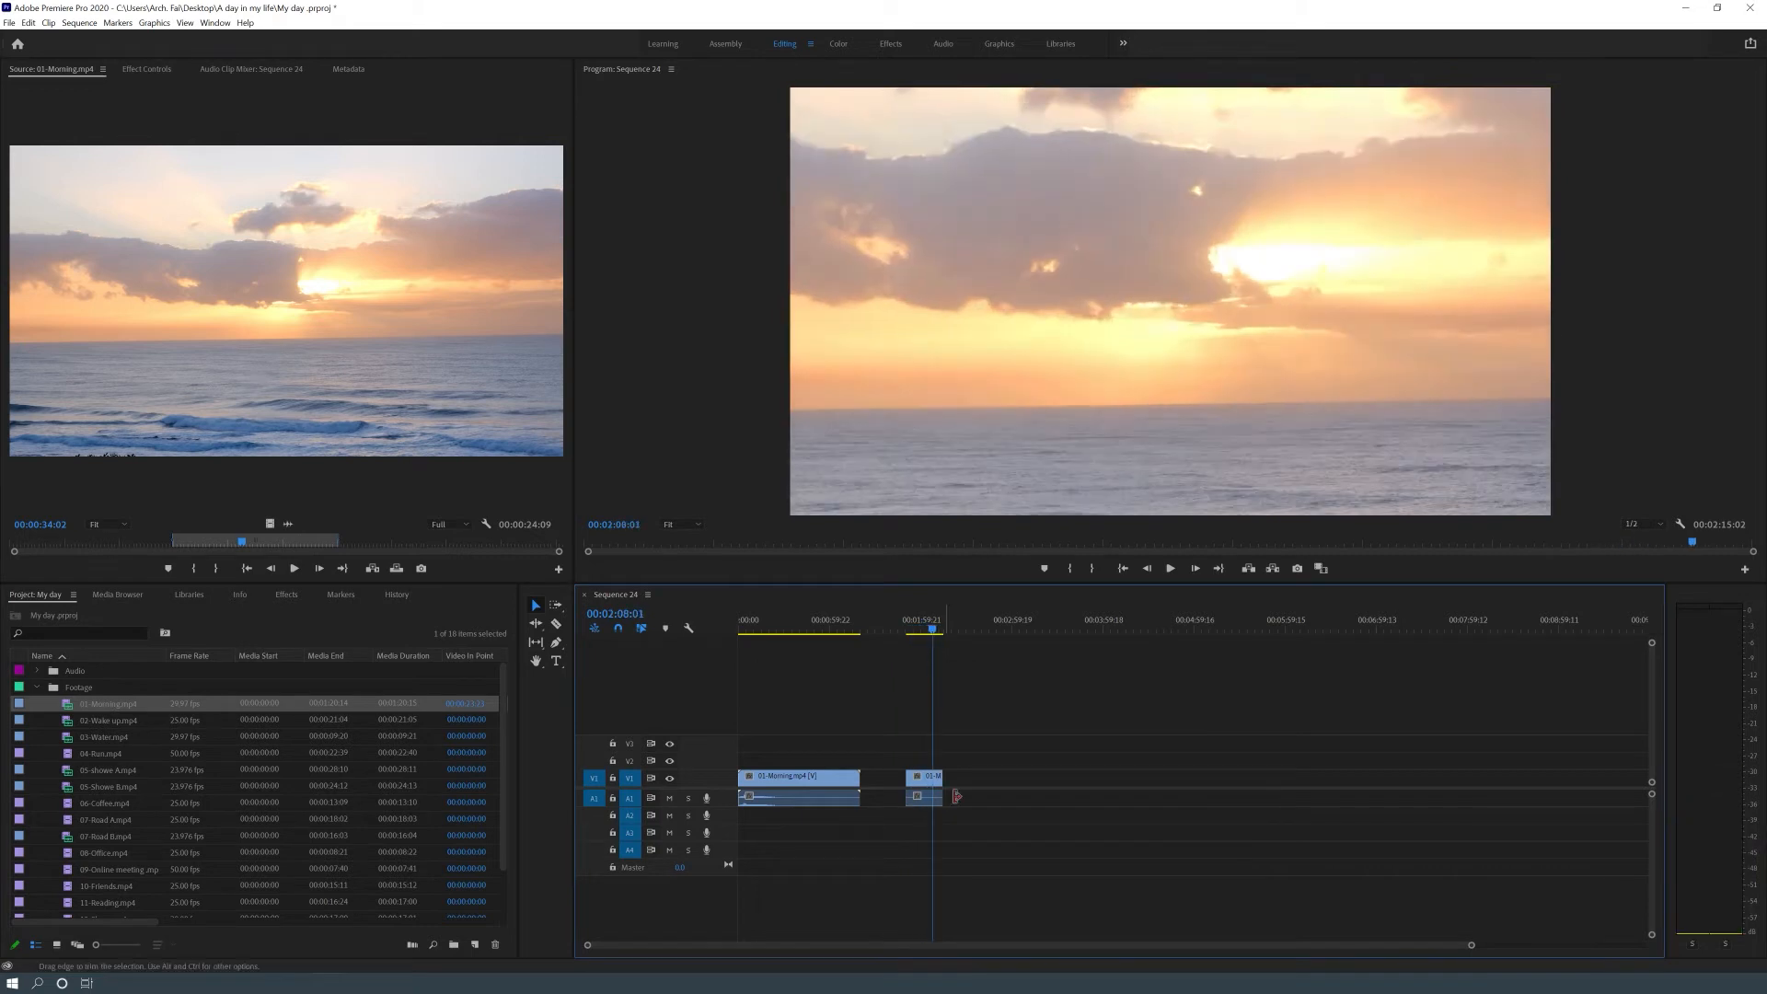
# Delete the separate trimmed section of 01-Morning.mp4 and place 02-Wake up.mp4 directly after the full 01-Morning.mp4 clip
pyautogui.click(910, 778)
pyautogui.press('Delete')
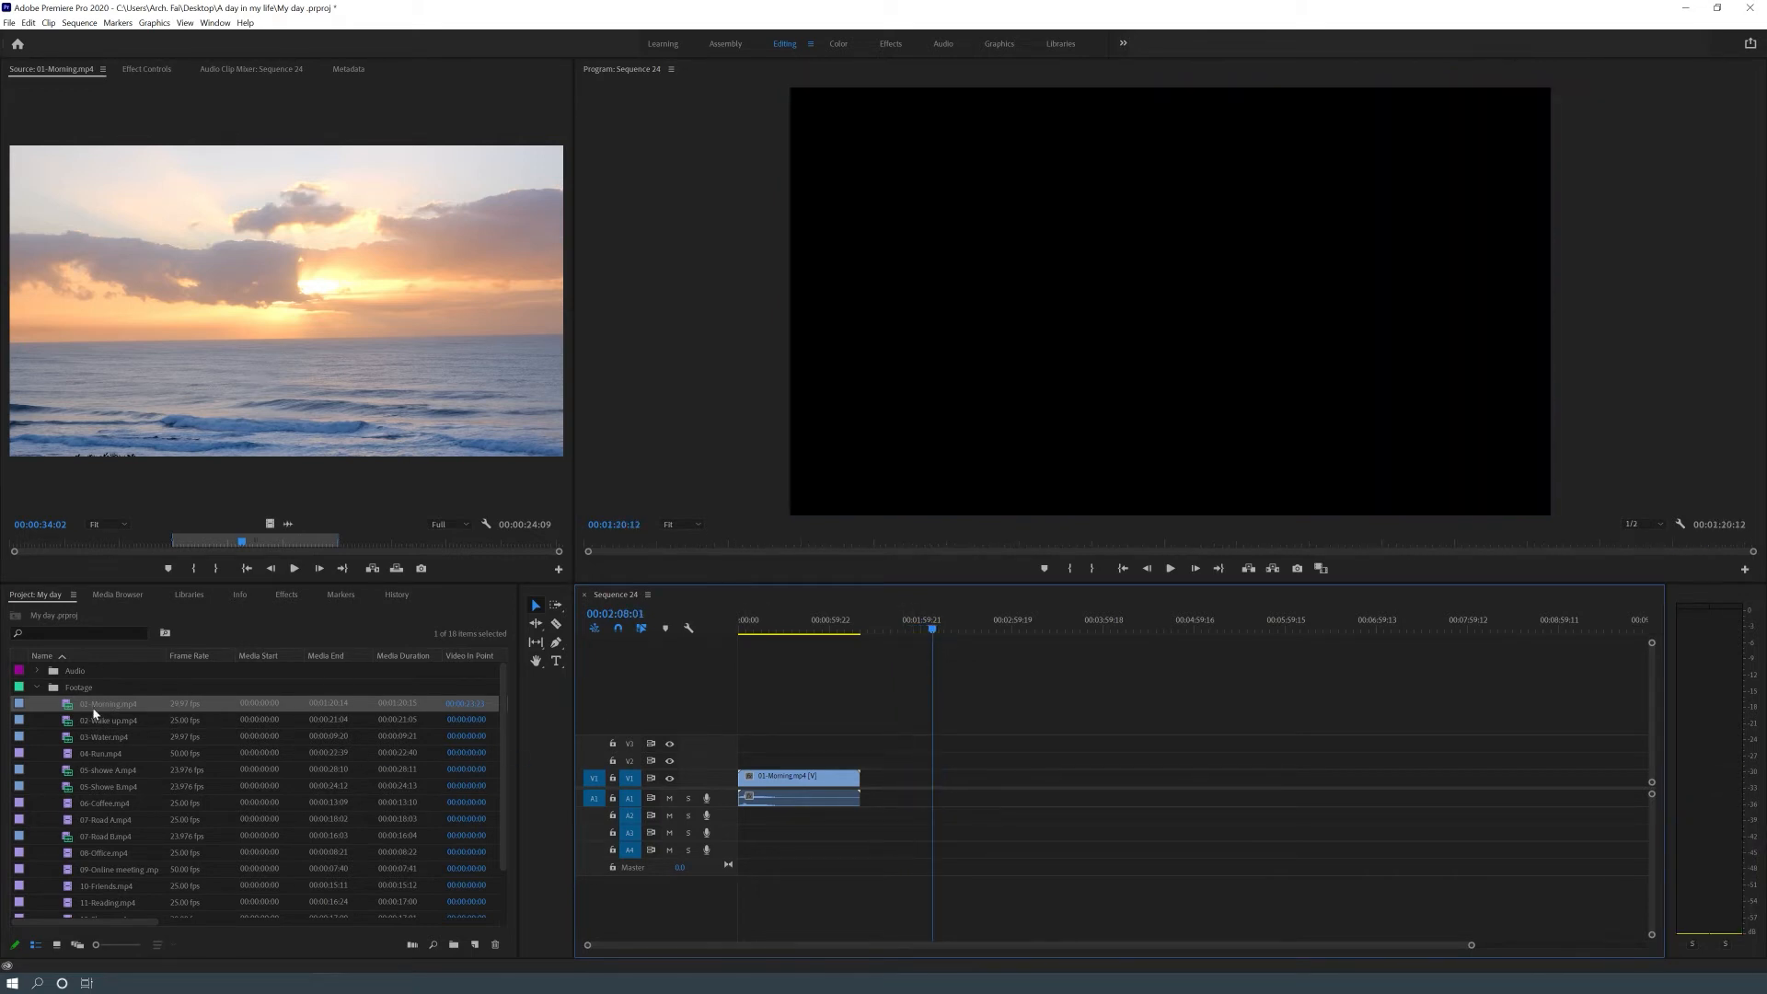
pyautogui.moveTo(90, 720); pyautogui.dragTo(874, 799)
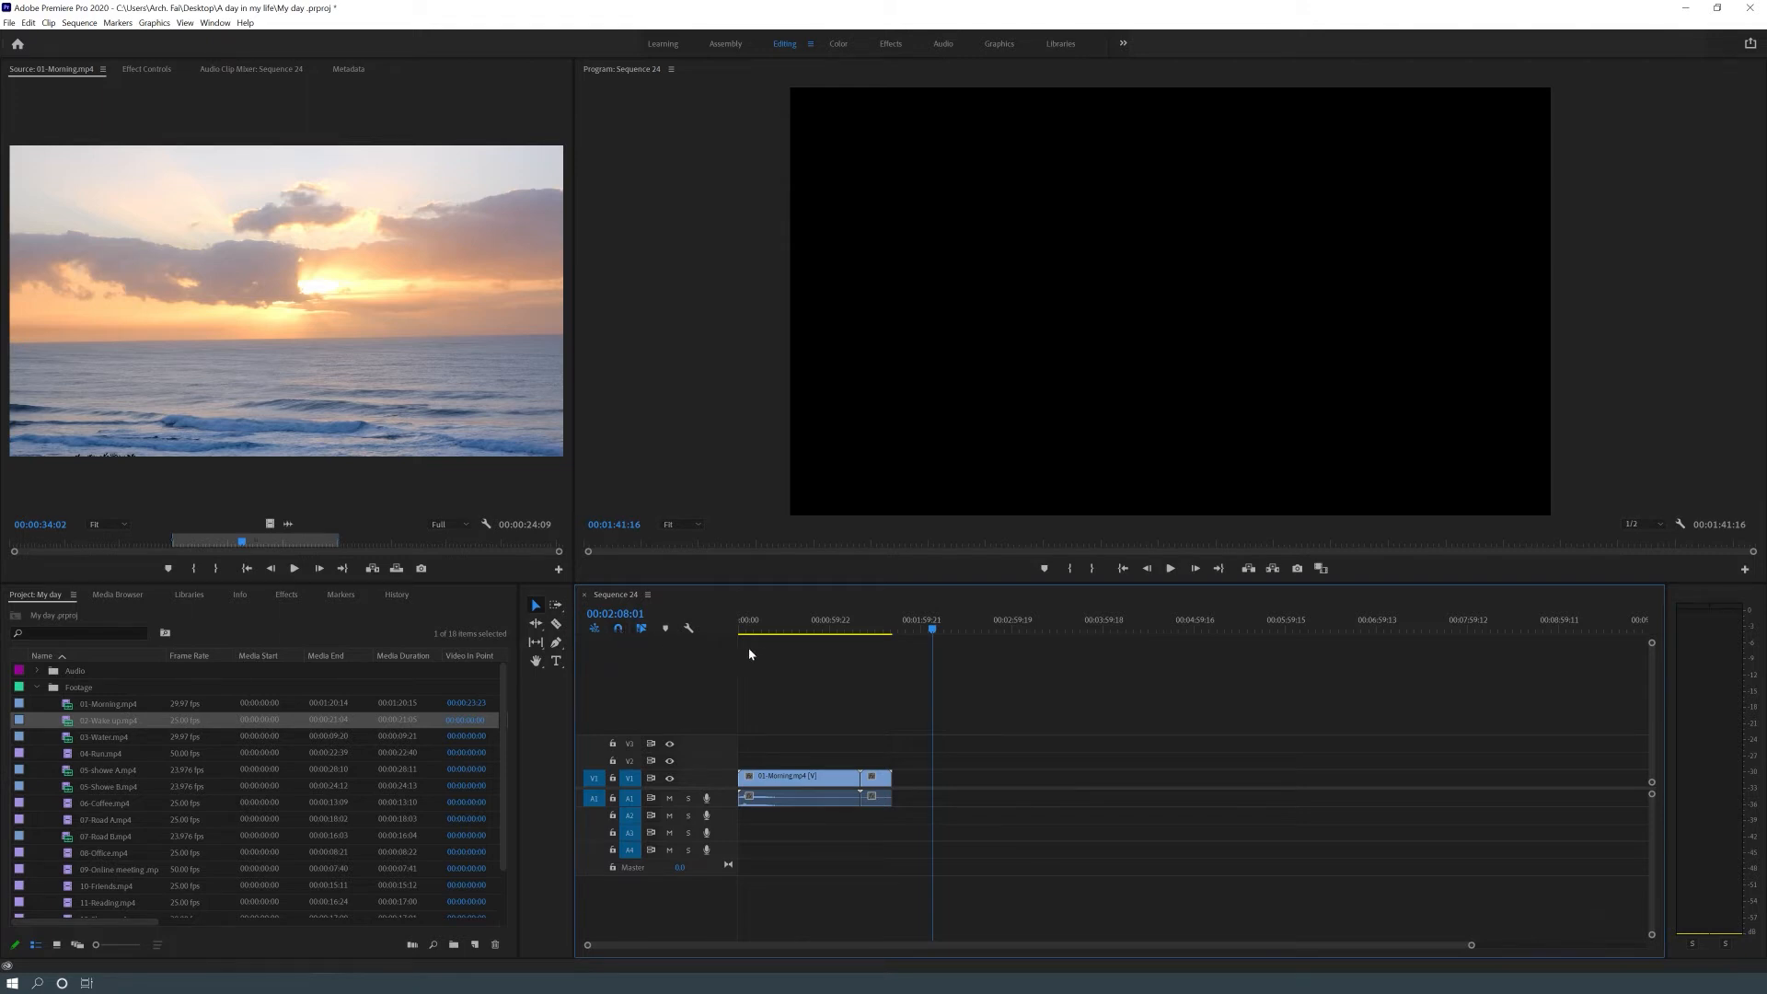
# Move the playhead to 00:01:02:05 and slide the 02-Wake up.mp4 clip along V1 and A1 next to the end of 01-Morning.mp4
pyautogui.moveTo(929, 705); pyautogui.dragTo(838, 736)
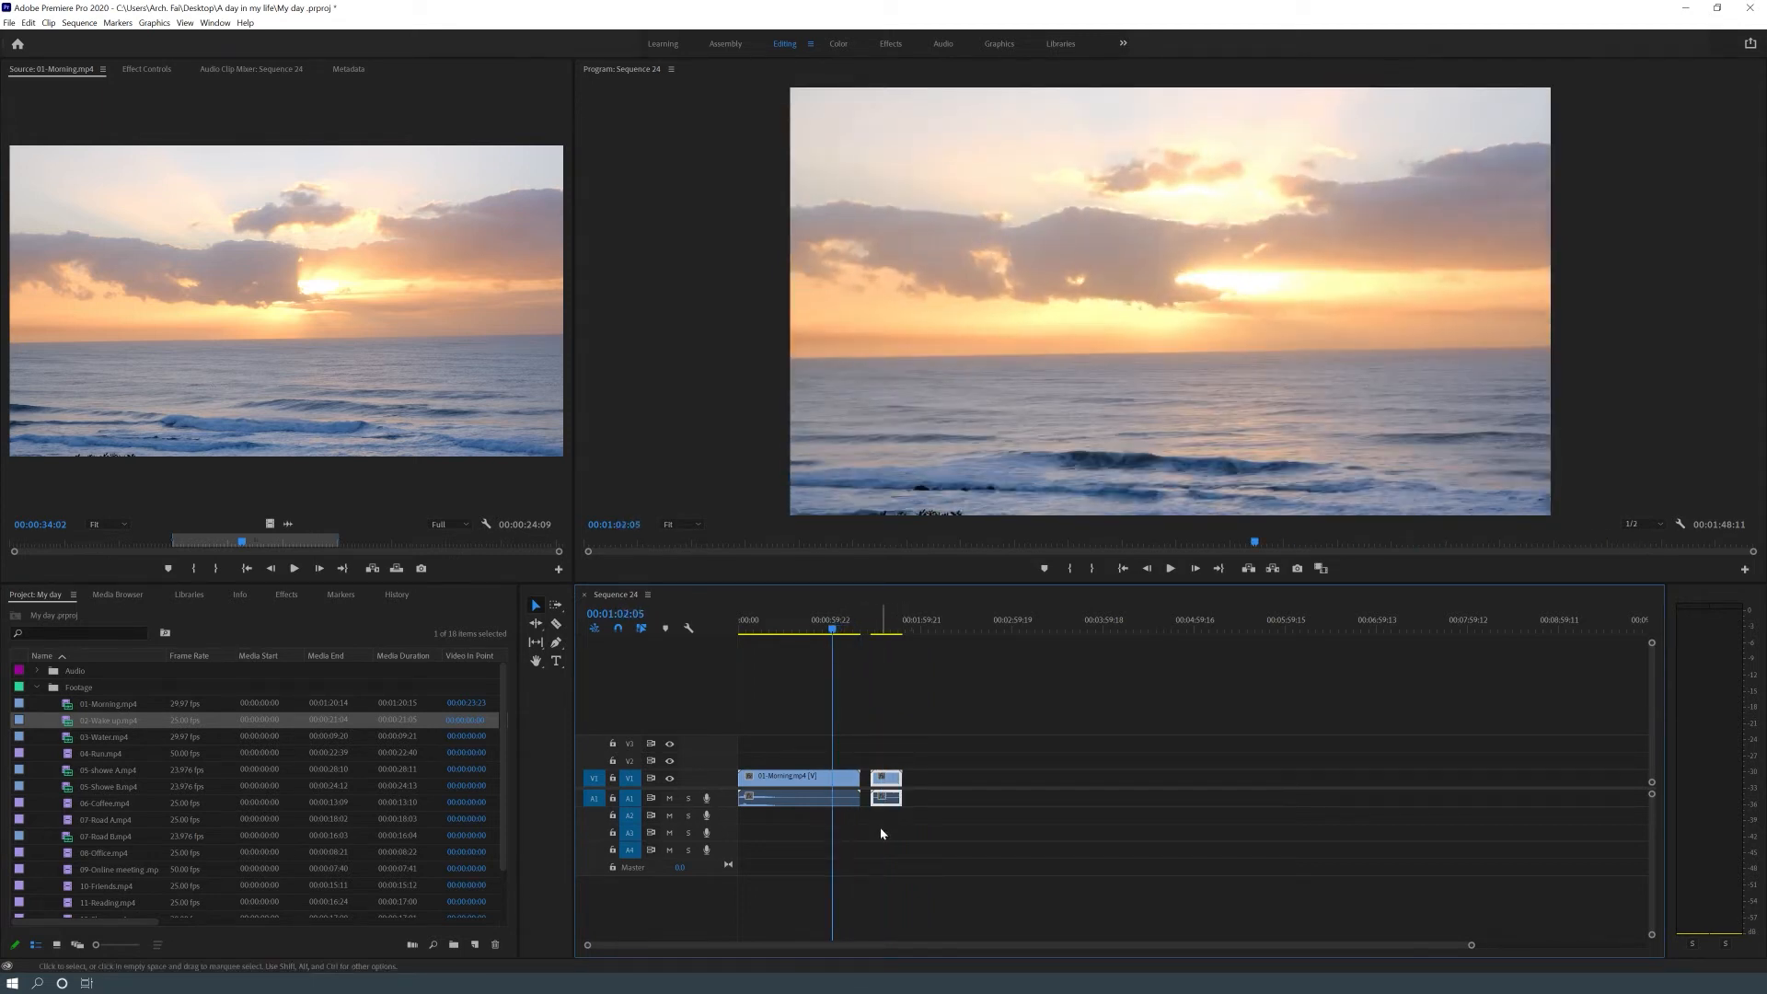
pyautogui.moveTo(884, 779); pyautogui.dragTo(874, 780)
pyautogui.click(876, 889)
pyautogui.moveTo(875, 783); pyautogui.dragTo(879, 783)
pyautogui.click(845, 900)
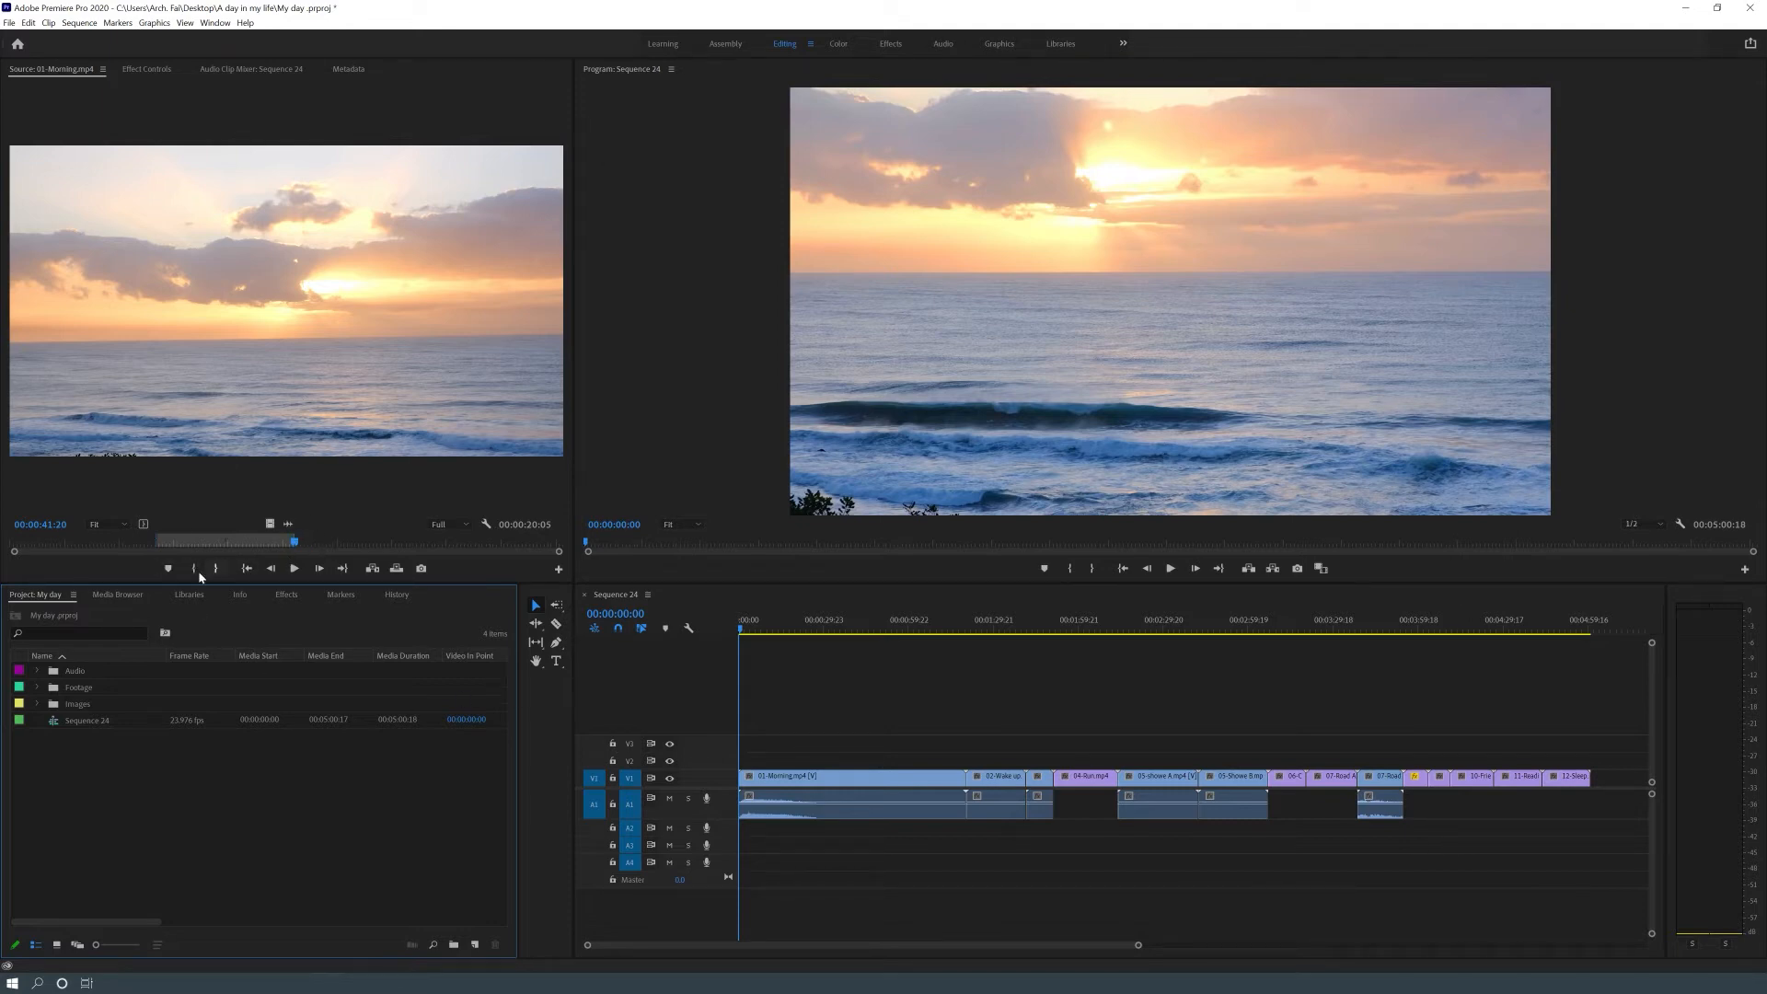
# Clear both the In and Out points of the 01-Morning.mp4 source clip and scrub the beginning of the sequence
pyautogui.rightClick(239, 486)
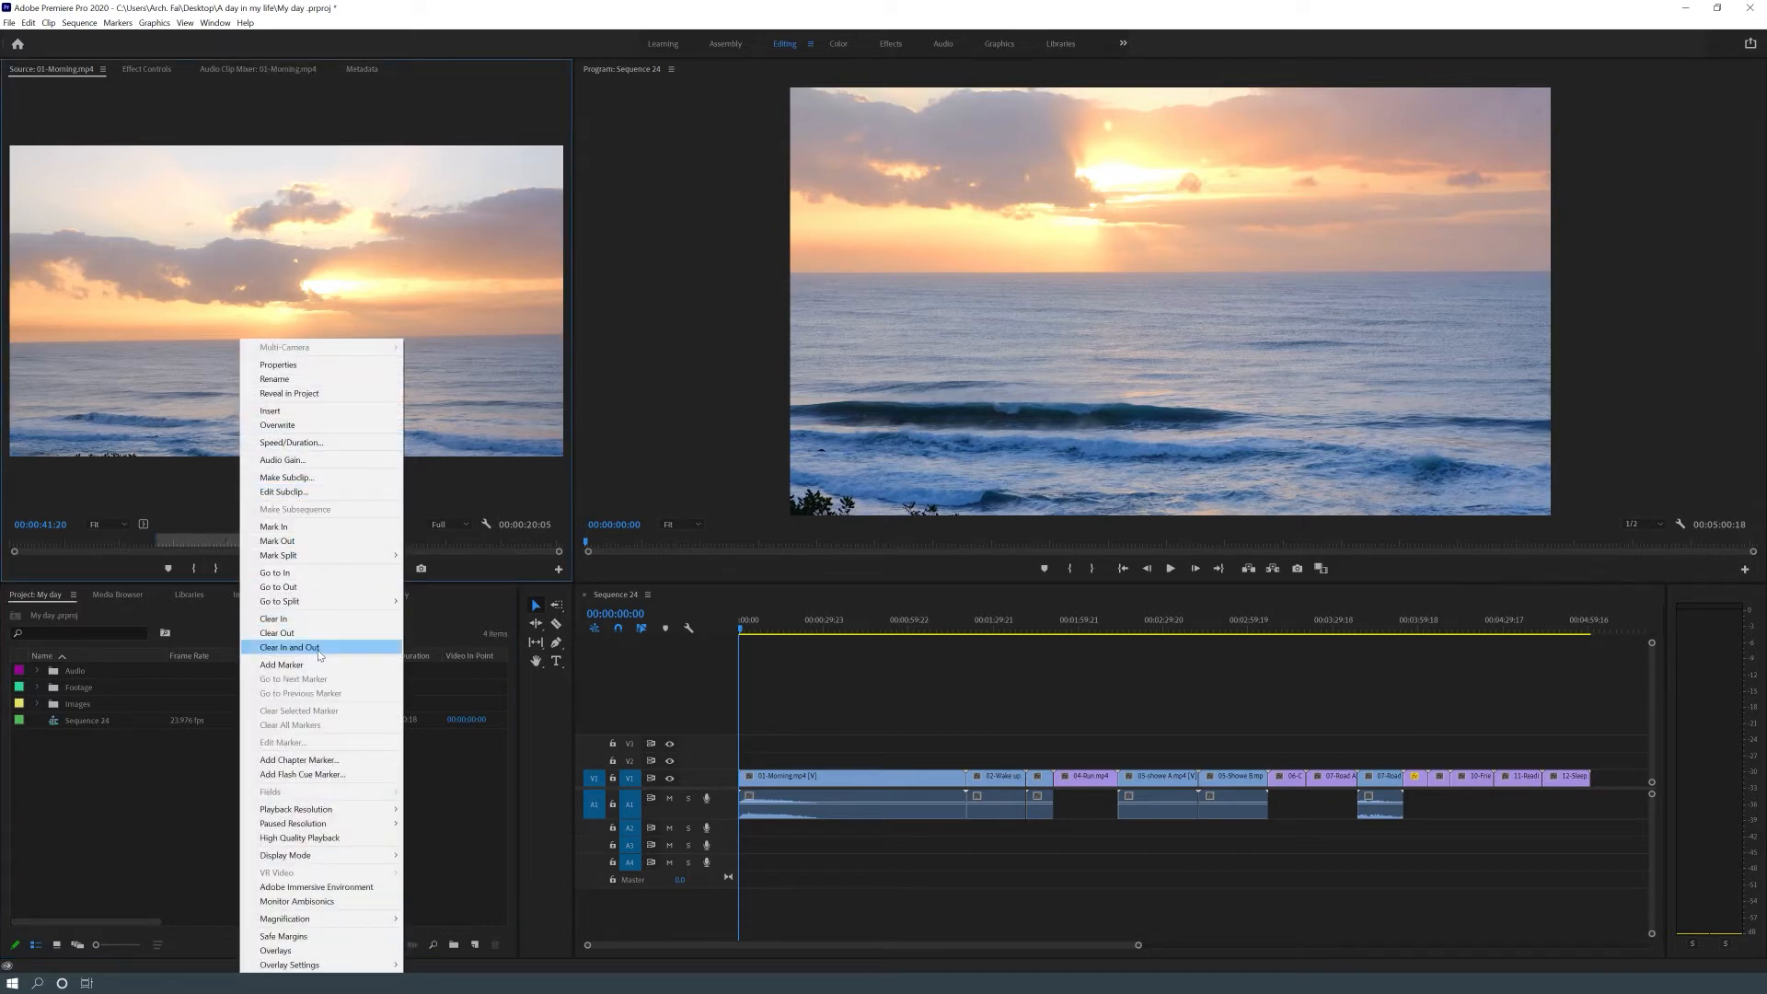
pyautogui.click(289, 647)
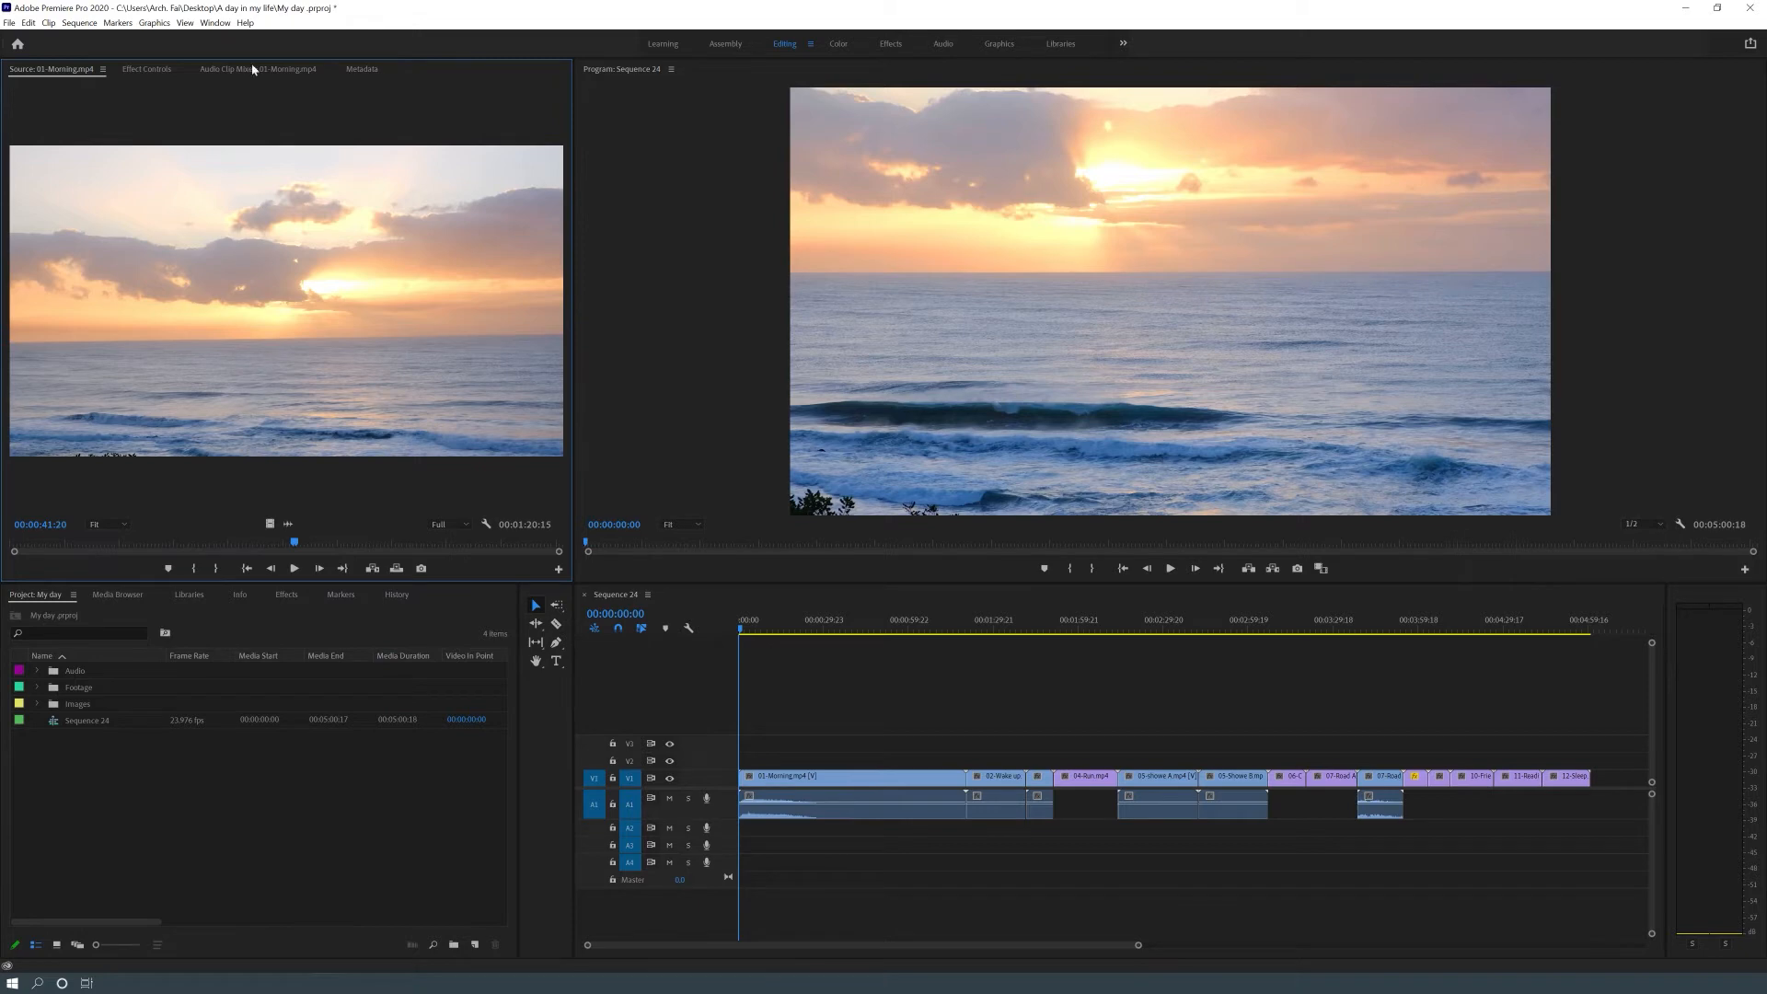
pyautogui.click(795, 629)
pyautogui.moveTo(807, 628); pyautogui.dragTo(700, 804)
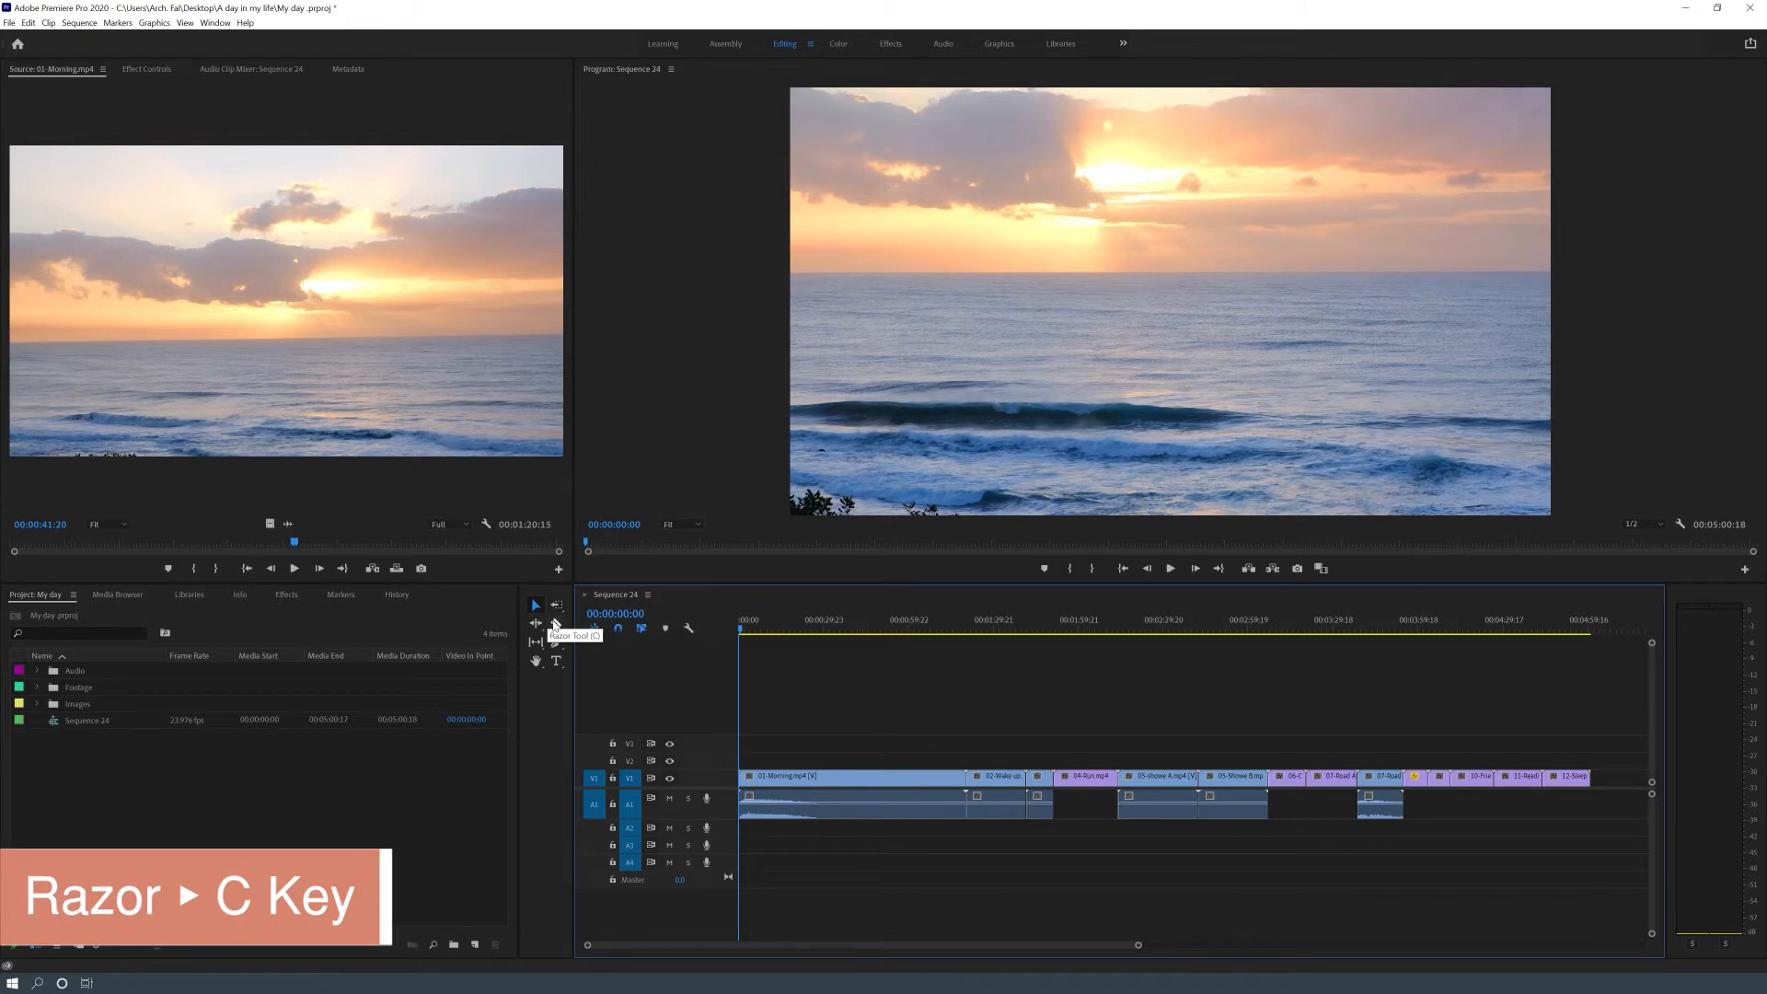
# Cut the 01-Morning.mp4 clip with the Razor tool at 00:00:29:23 and again near its end
pyautogui.click(555, 623)
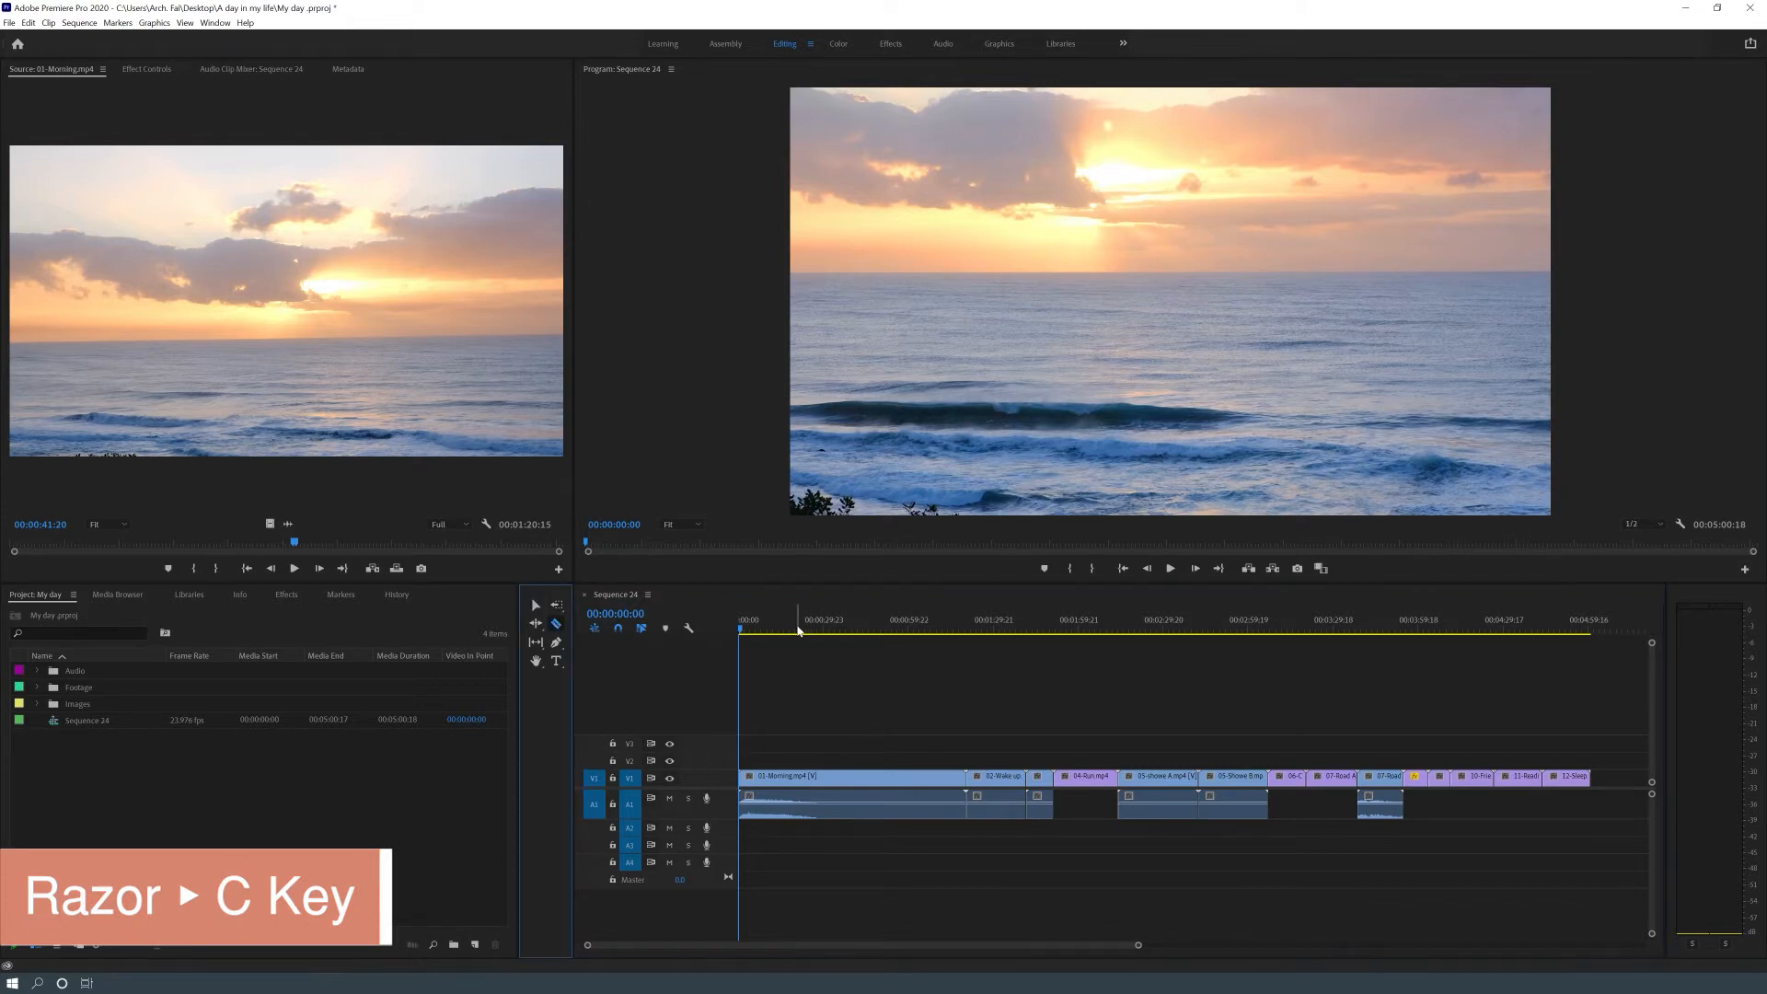
pyautogui.moveTo(744, 626); pyautogui.dragTo(822, 633)
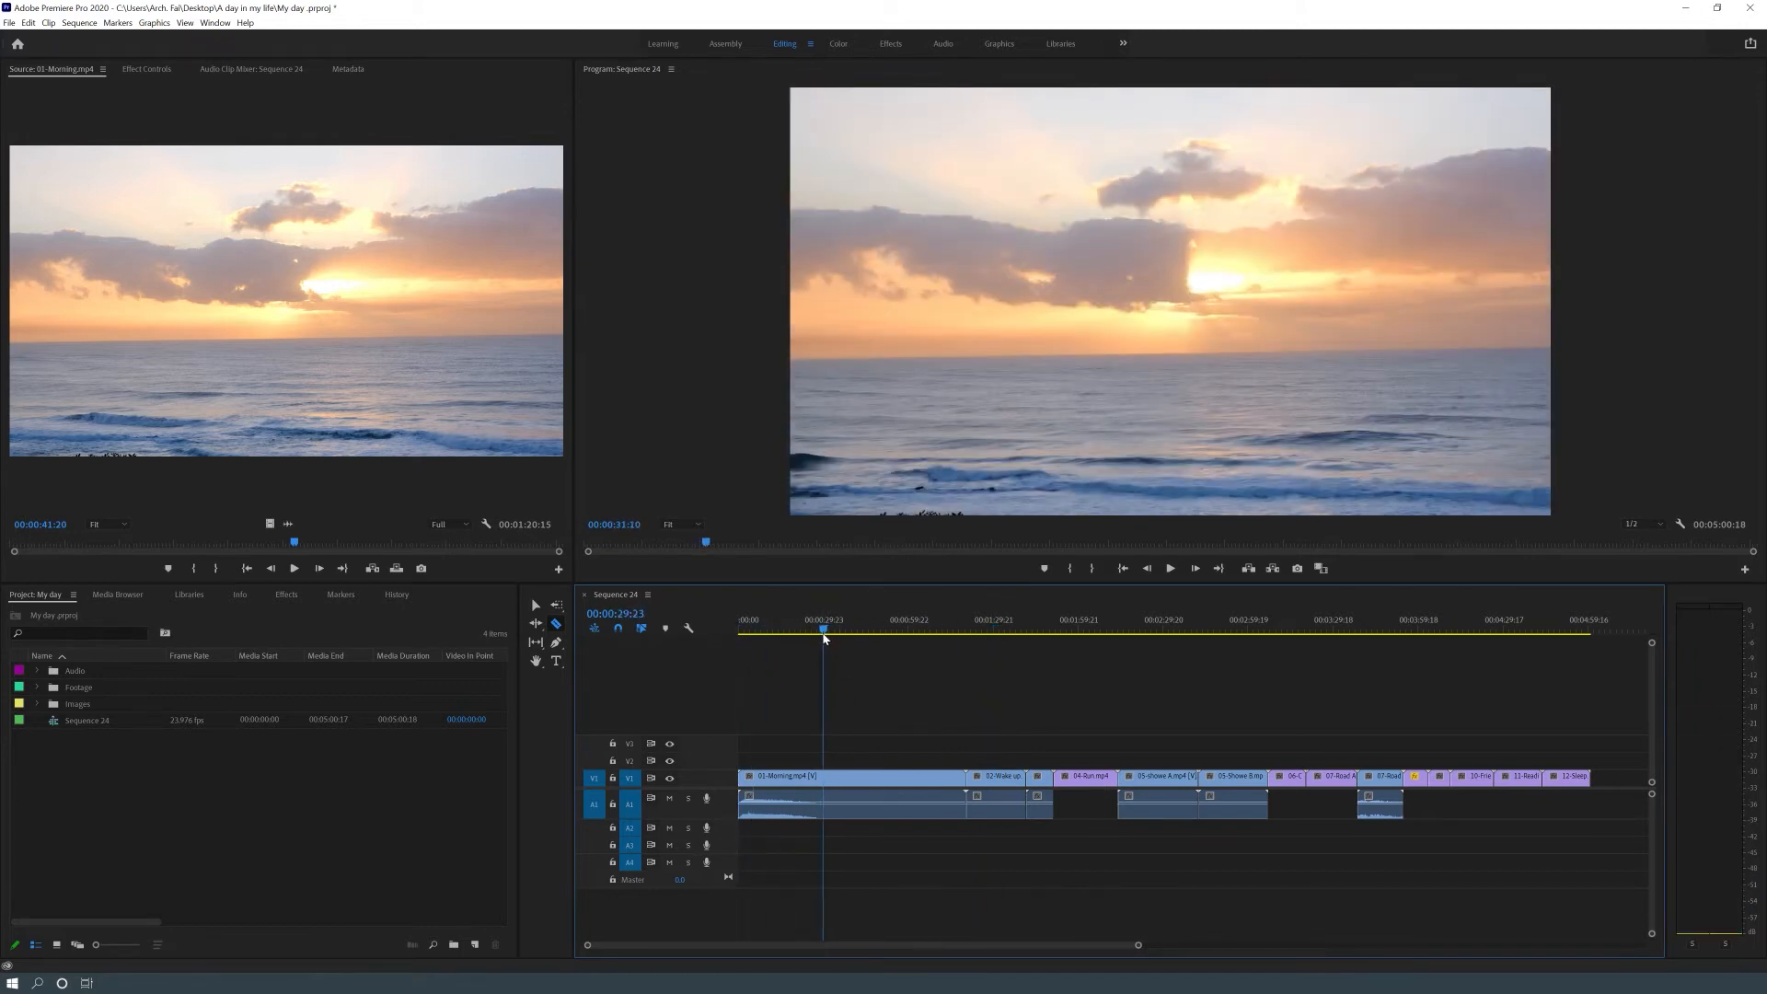
pyautogui.click(822, 797)
pyautogui.click(937, 802)
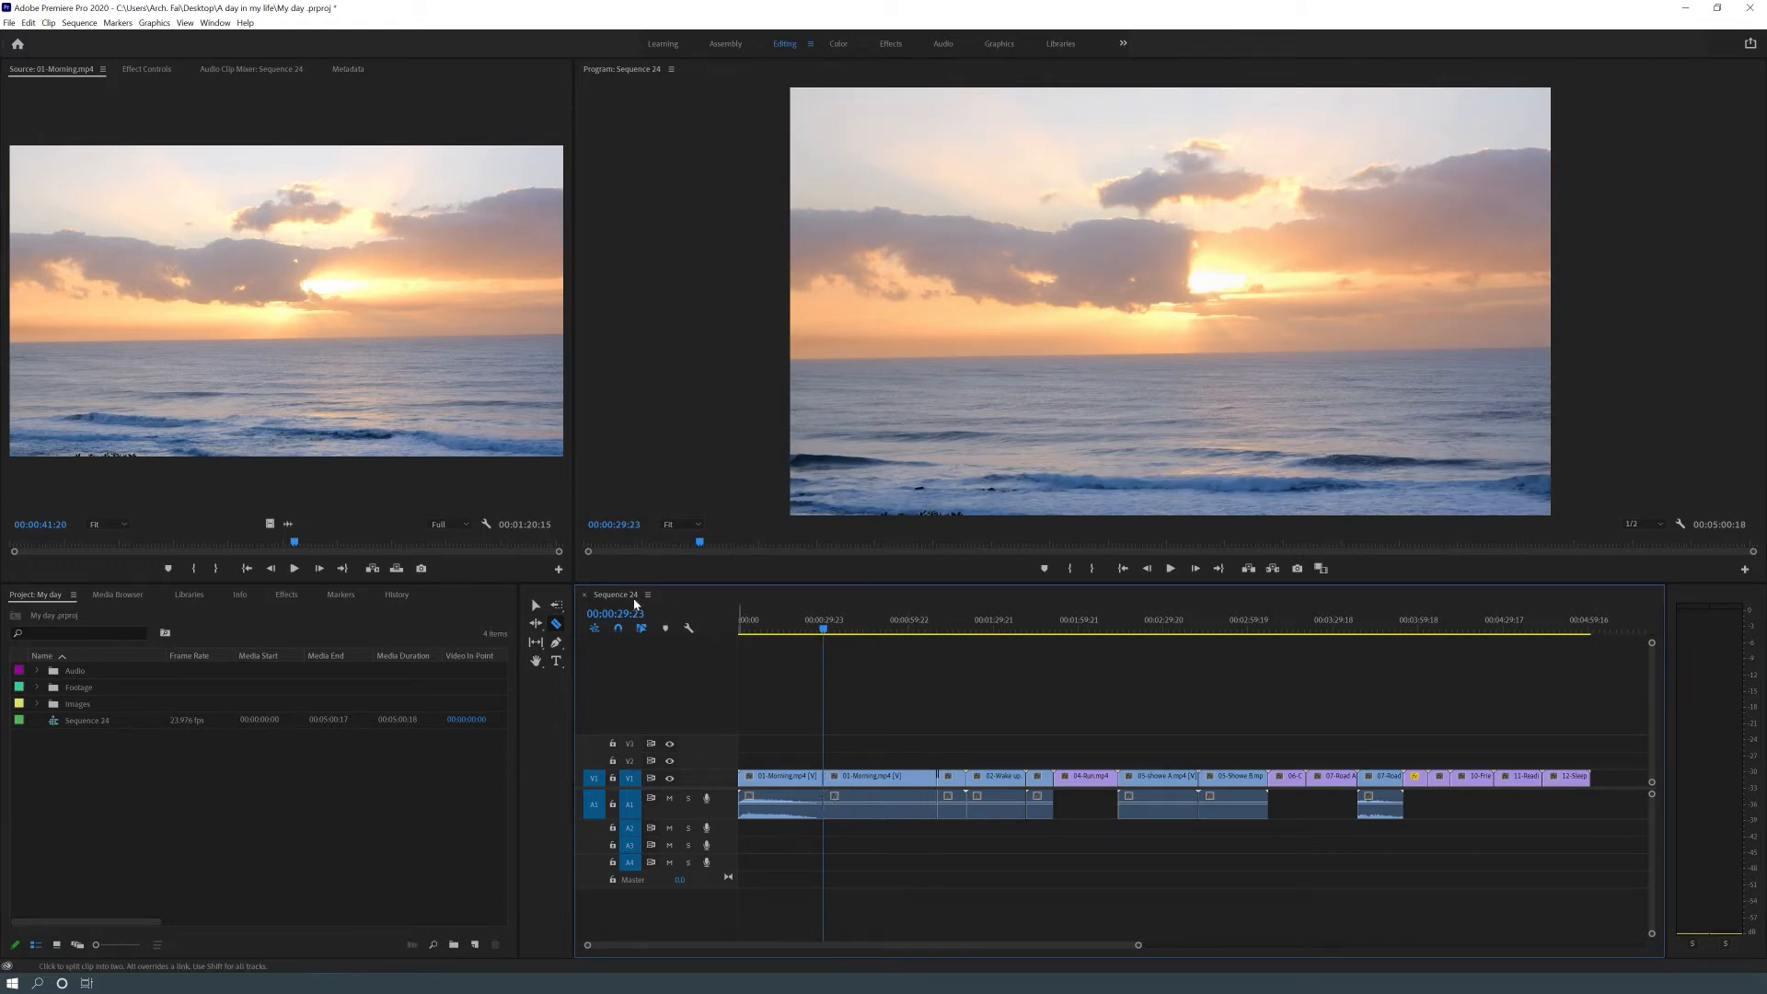
# Delete the middle segment of 01-Morning.mp4 between the two cuts, keeping the clips after it in place
pyautogui.click(536, 606)
pyautogui.click(898, 804)
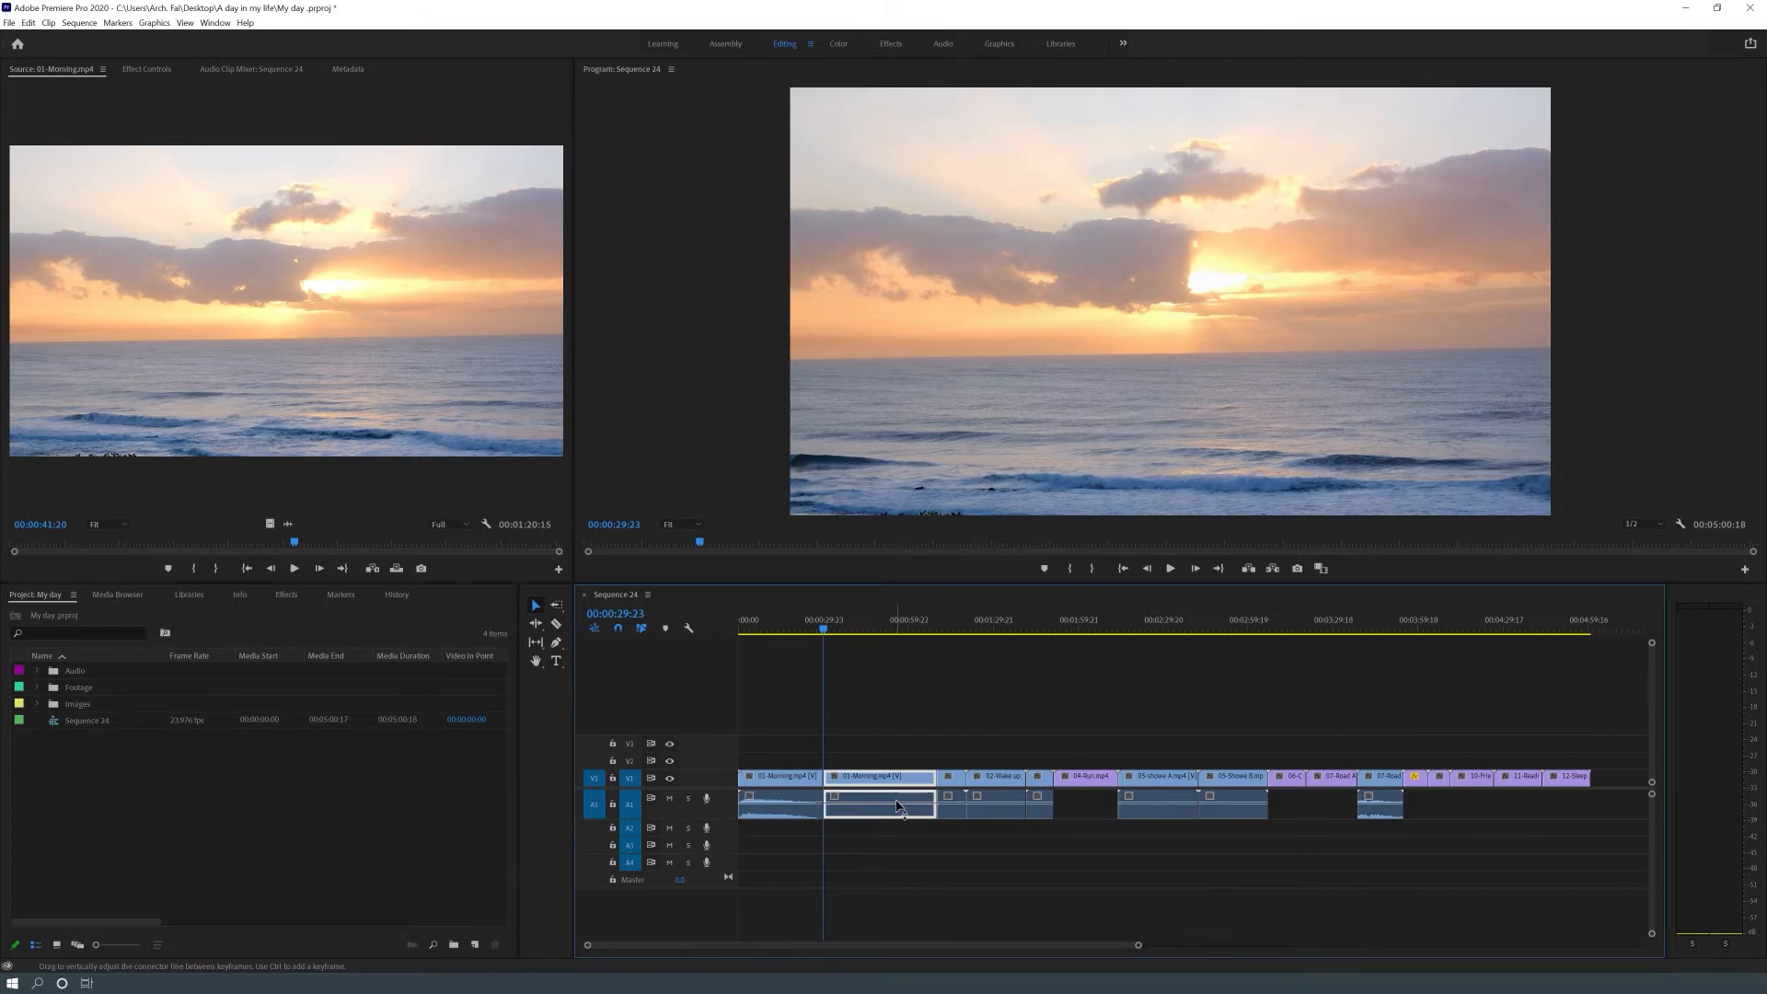
pyautogui.press('Delete')
# Try closing the gap by selecting all clips after it and moving them together against the first 01-Morning.mp4 segment
pyautogui.moveTo(878, 692); pyautogui.dragTo(1638, 840)
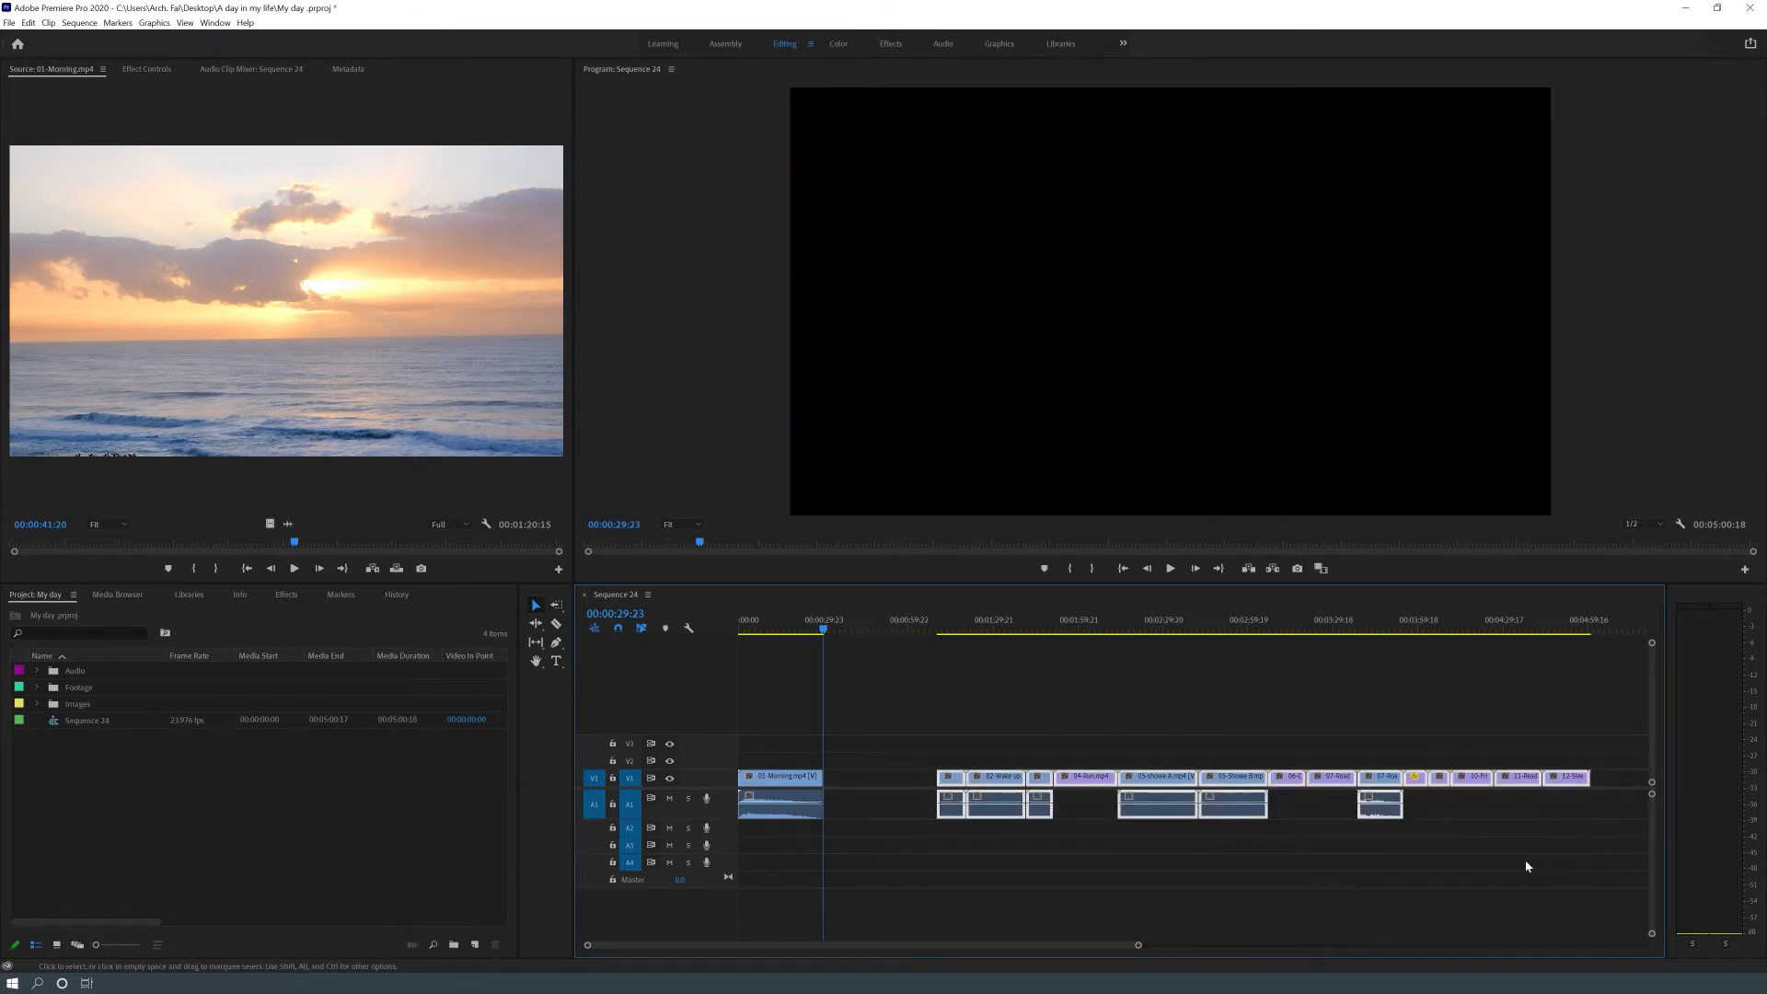
pyautogui.moveTo(923, 714); pyautogui.dragTo(971, 866)
pyautogui.click(960, 895)
pyautogui.moveTo(892, 715); pyautogui.dragTo(1638, 868)
pyautogui.moveTo(948, 784); pyautogui.dragTo(838, 788)
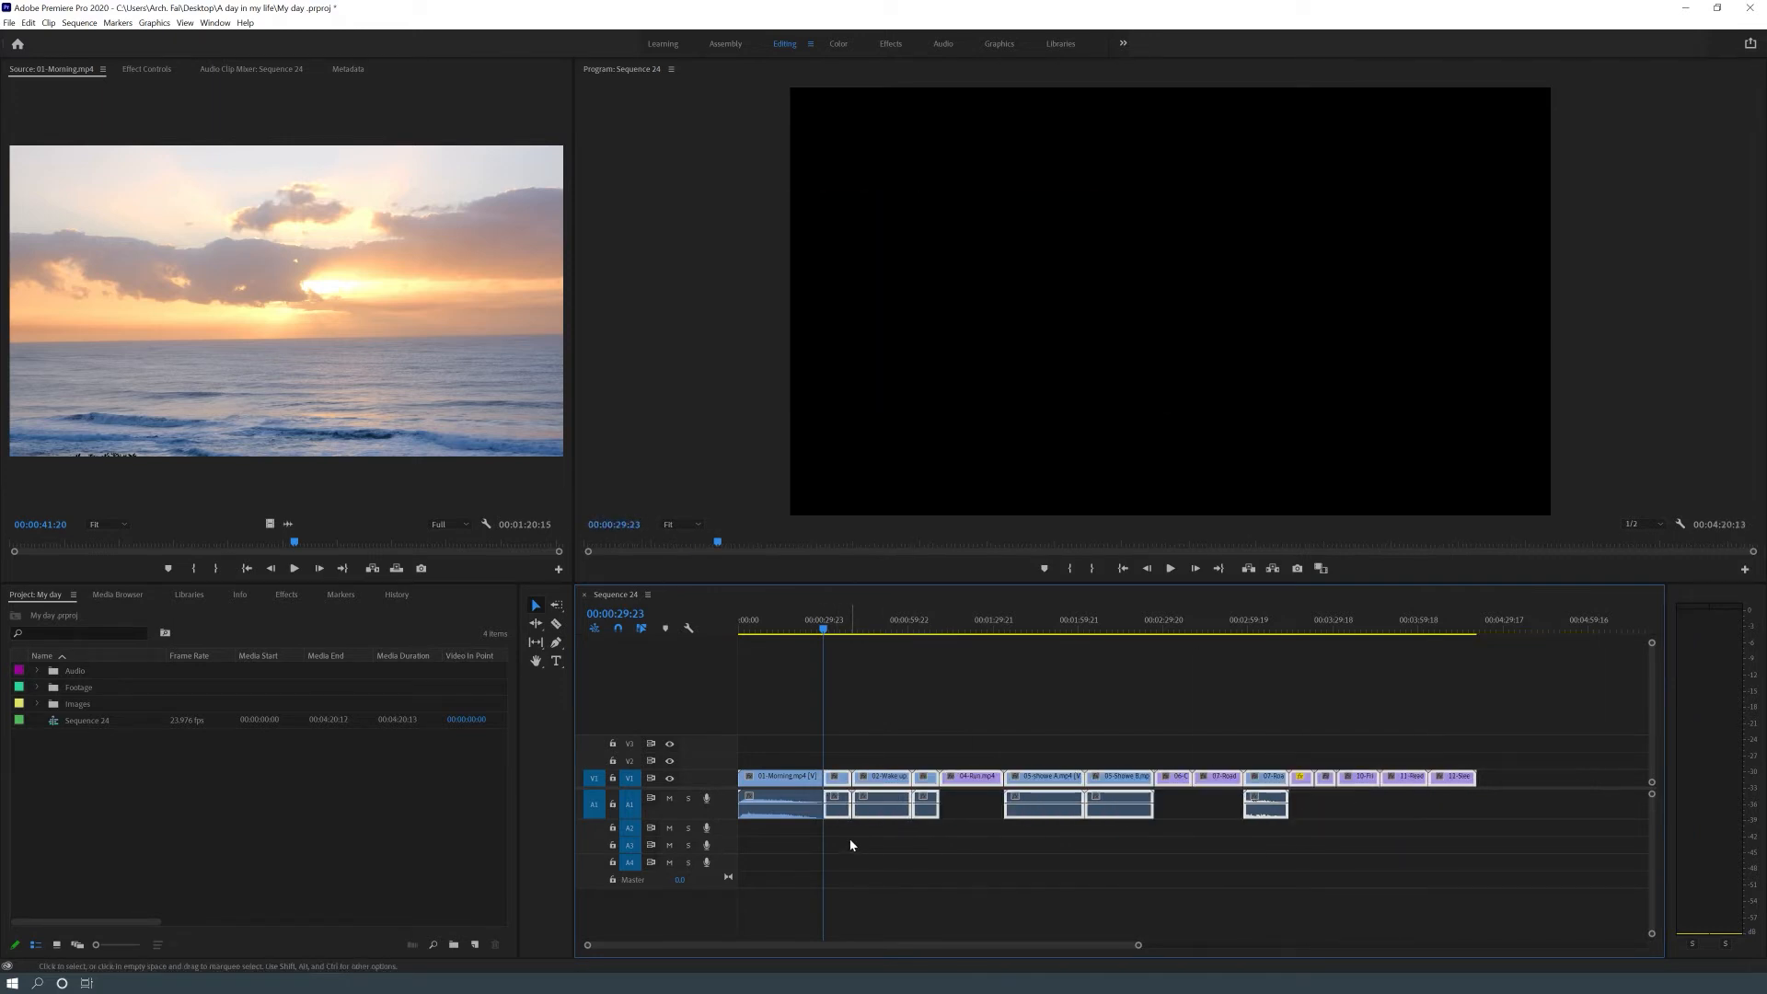
pyautogui.hotkey('ctrl', 'z')
# Delete the empty gap after the first 01-Morning.mp4 segment, and undo the edits back to the uncut clip
pyautogui.click(865, 797)
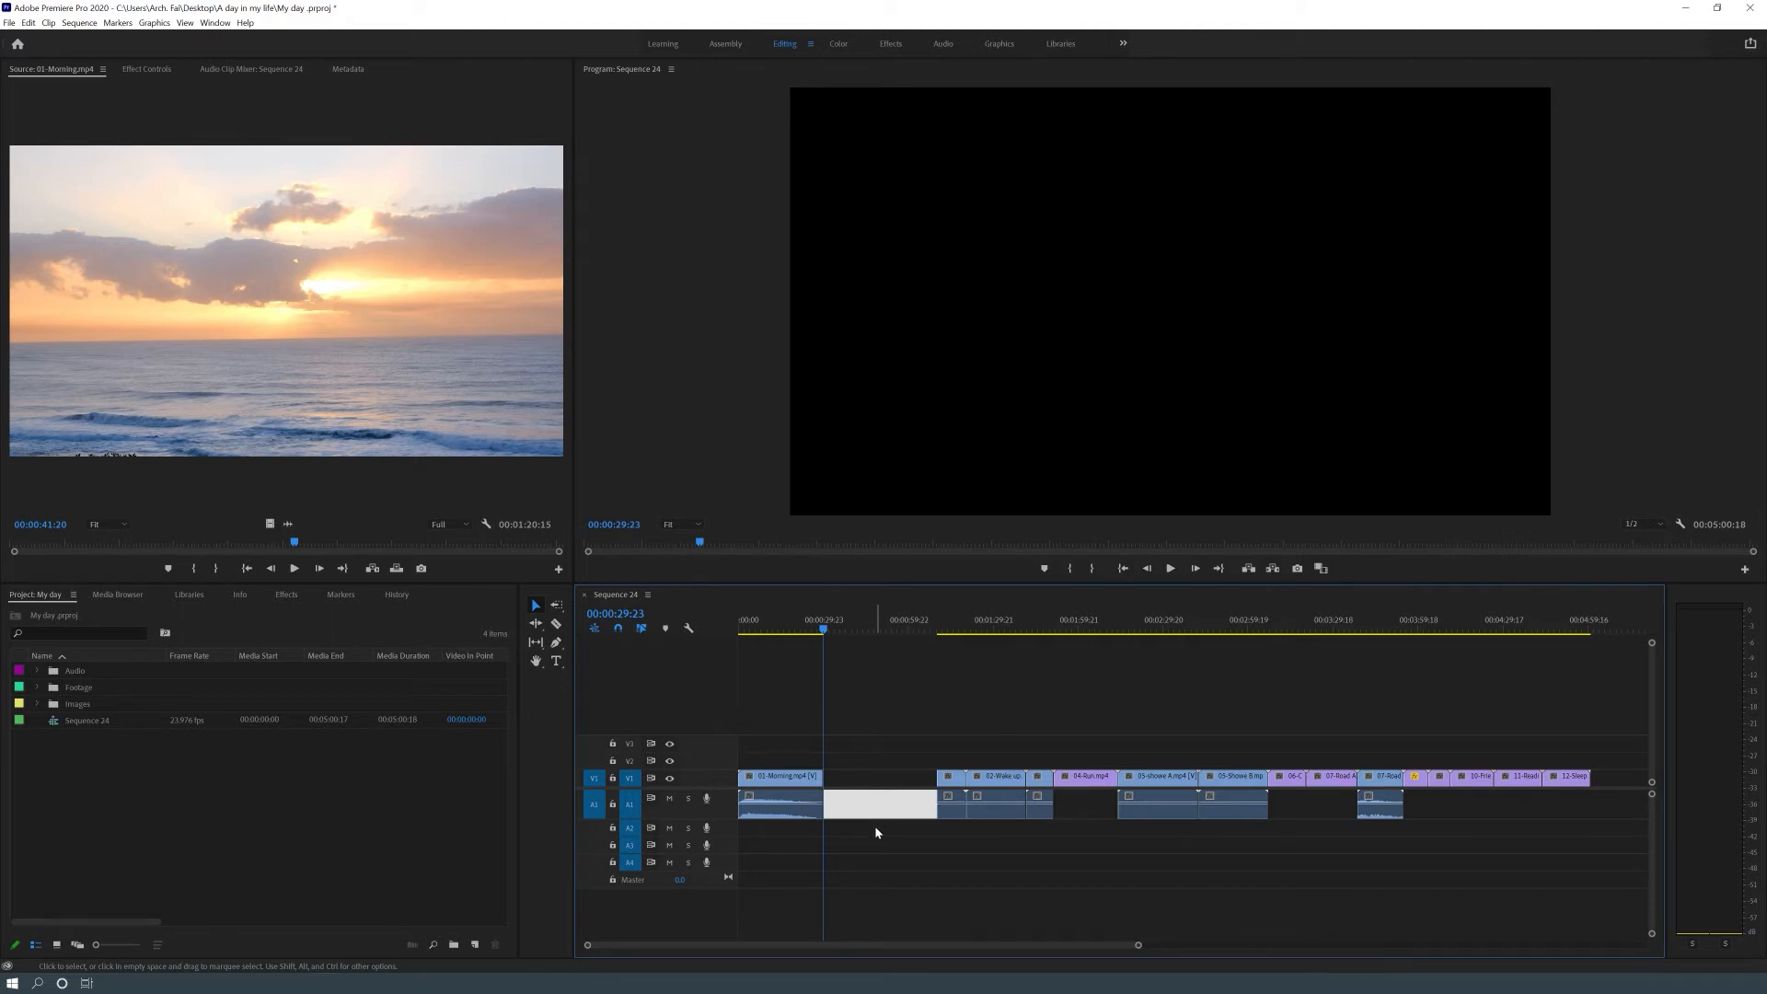
pyautogui.press('Delete')
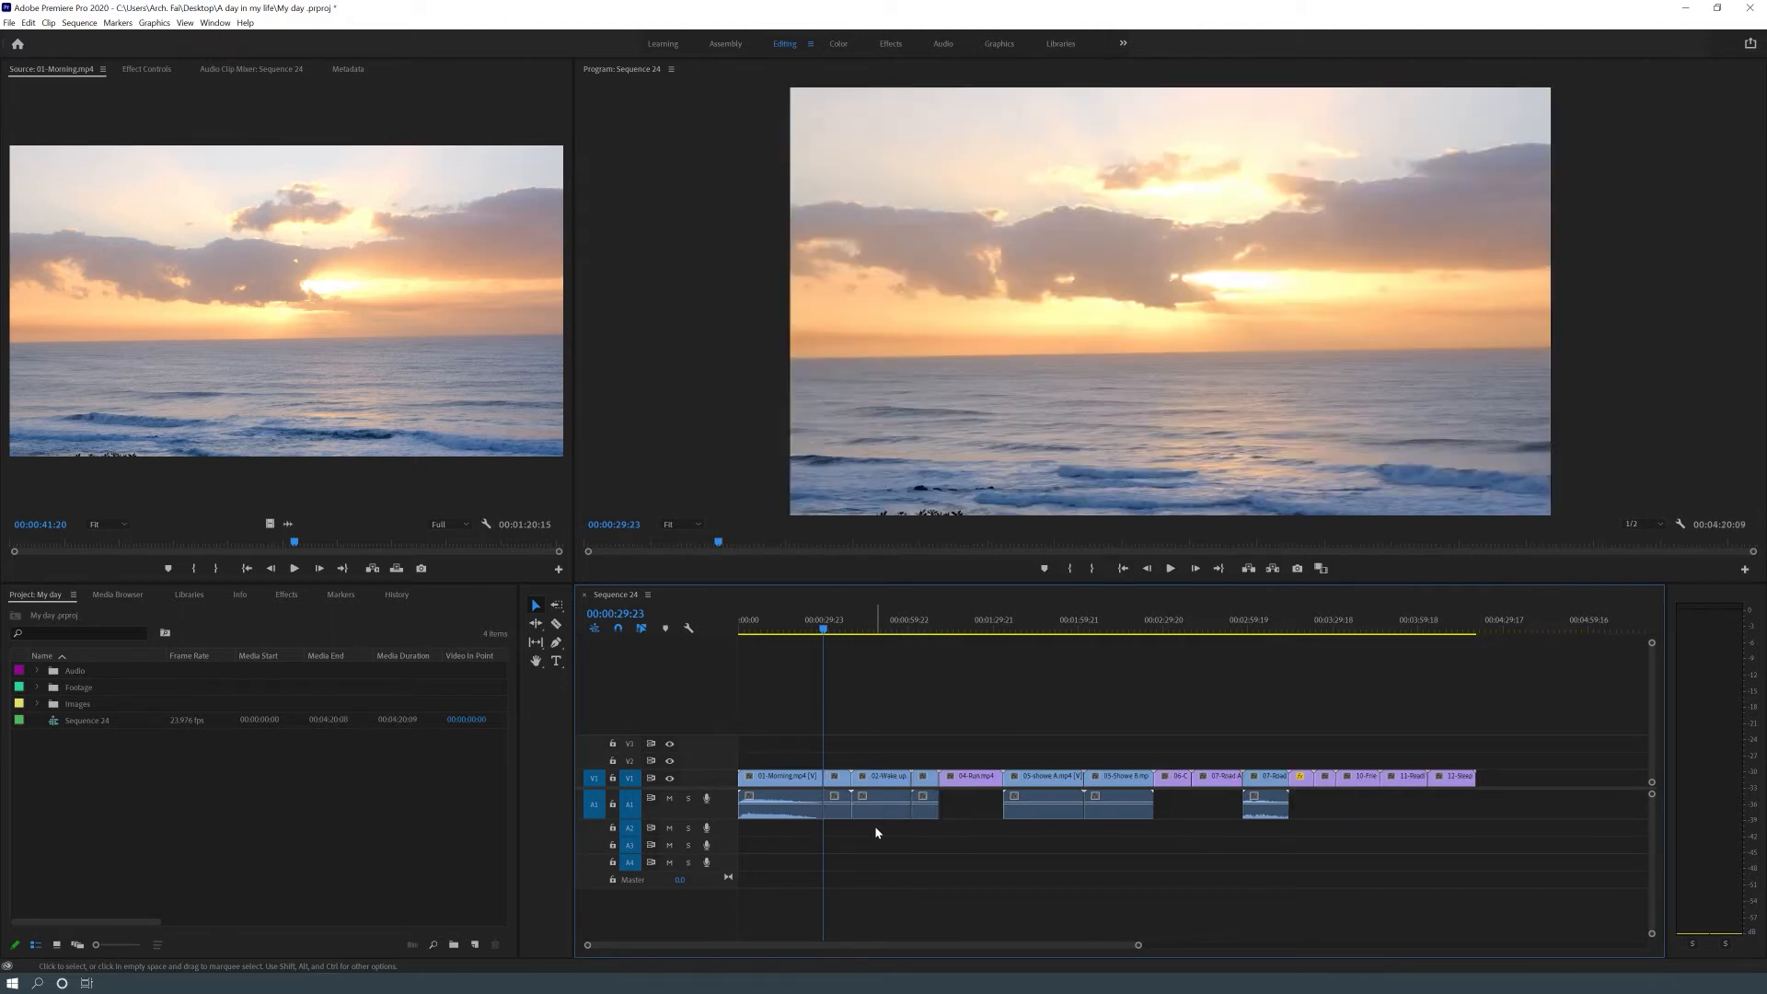
pyautogui.press(',')
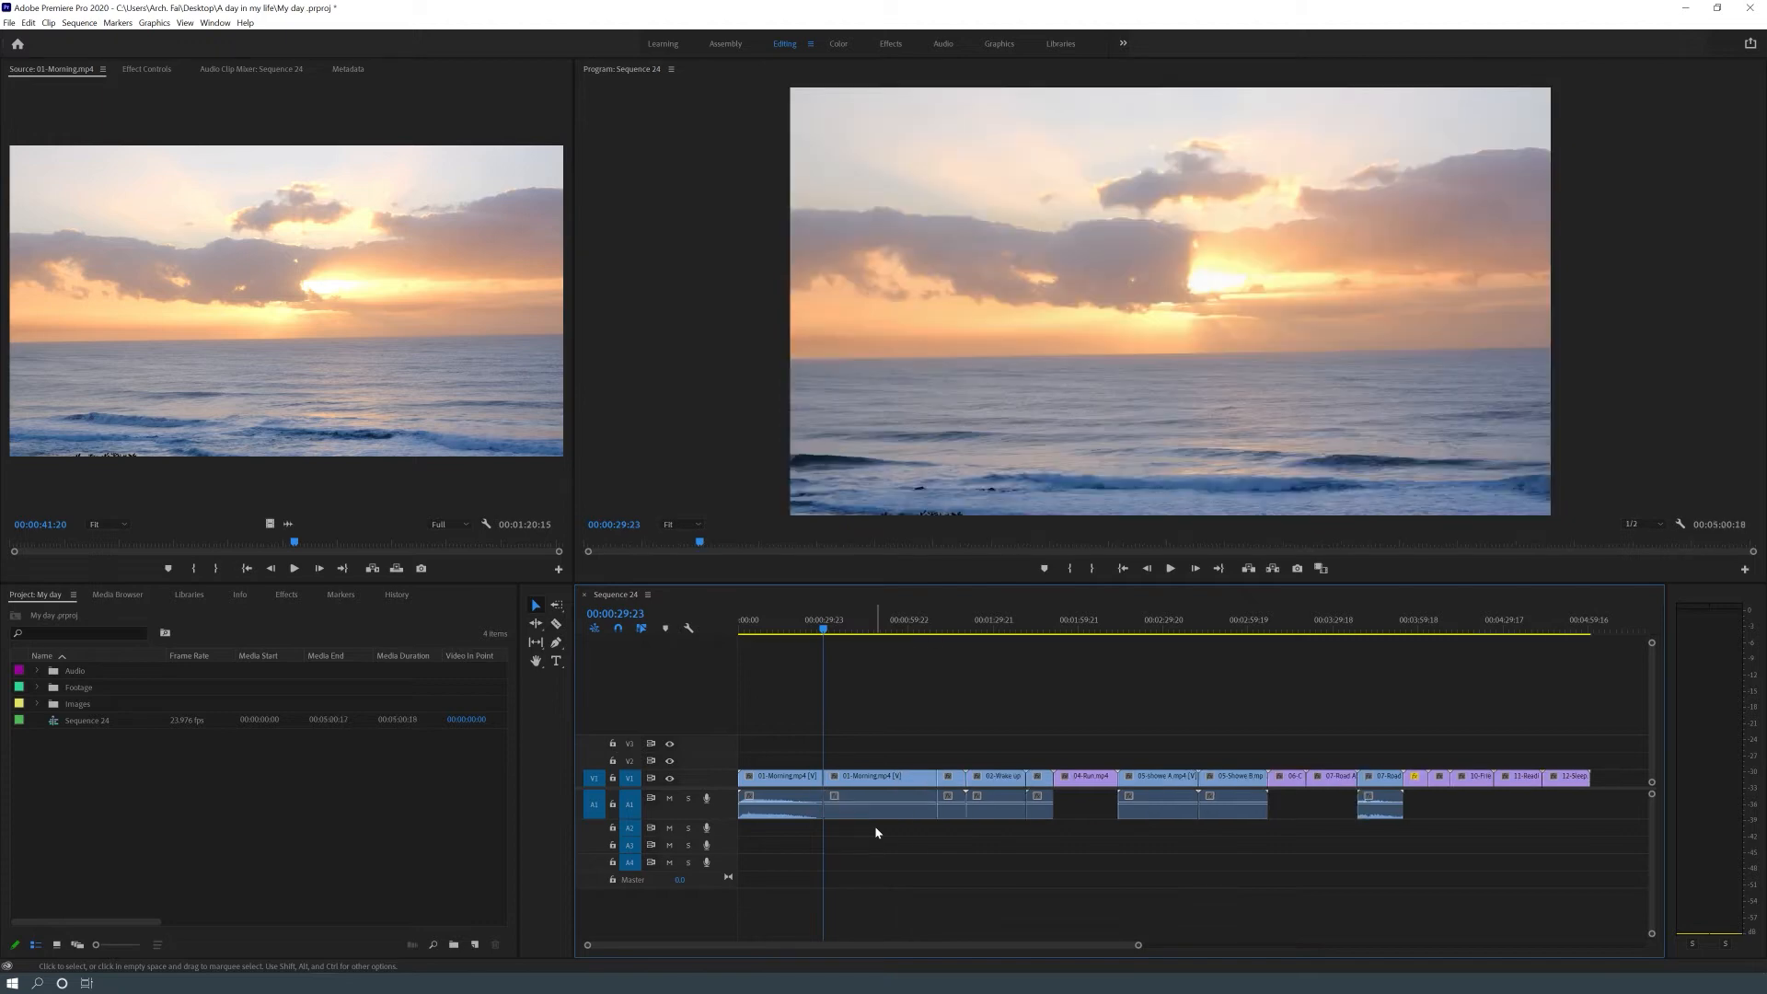
pyautogui.hotkey('ctrl', 'z')
# Examine the 01-Morning.mp4 clip close up around 00:00:33:17 and the whole sequence at a wider timeline scale
pyautogui.moveTo(1140, 947); pyautogui.dragTo(1001, 953)
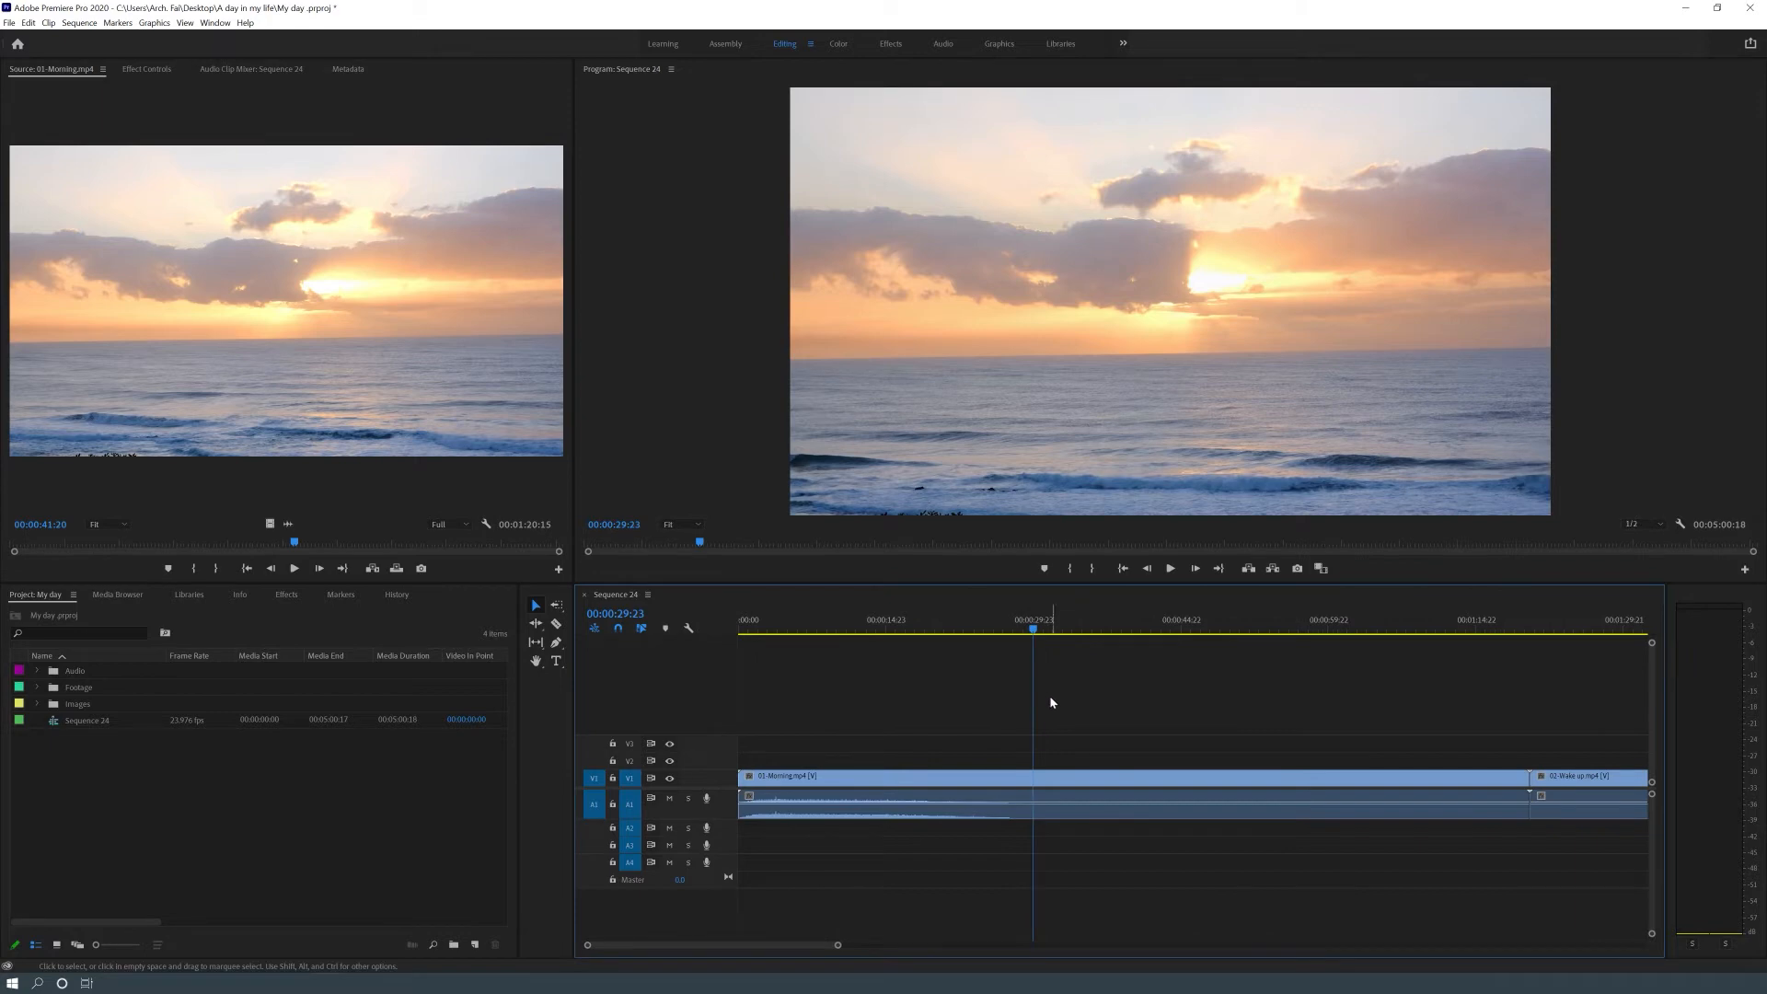
pyautogui.moveTo(1038, 710); pyautogui.dragTo(1069, 728)
pyautogui.moveTo(839, 943); pyautogui.dragTo(1152, 919)
pyautogui.press('-')
pyautogui.press('=')
pyautogui.press('=')
pyautogui.press('-')
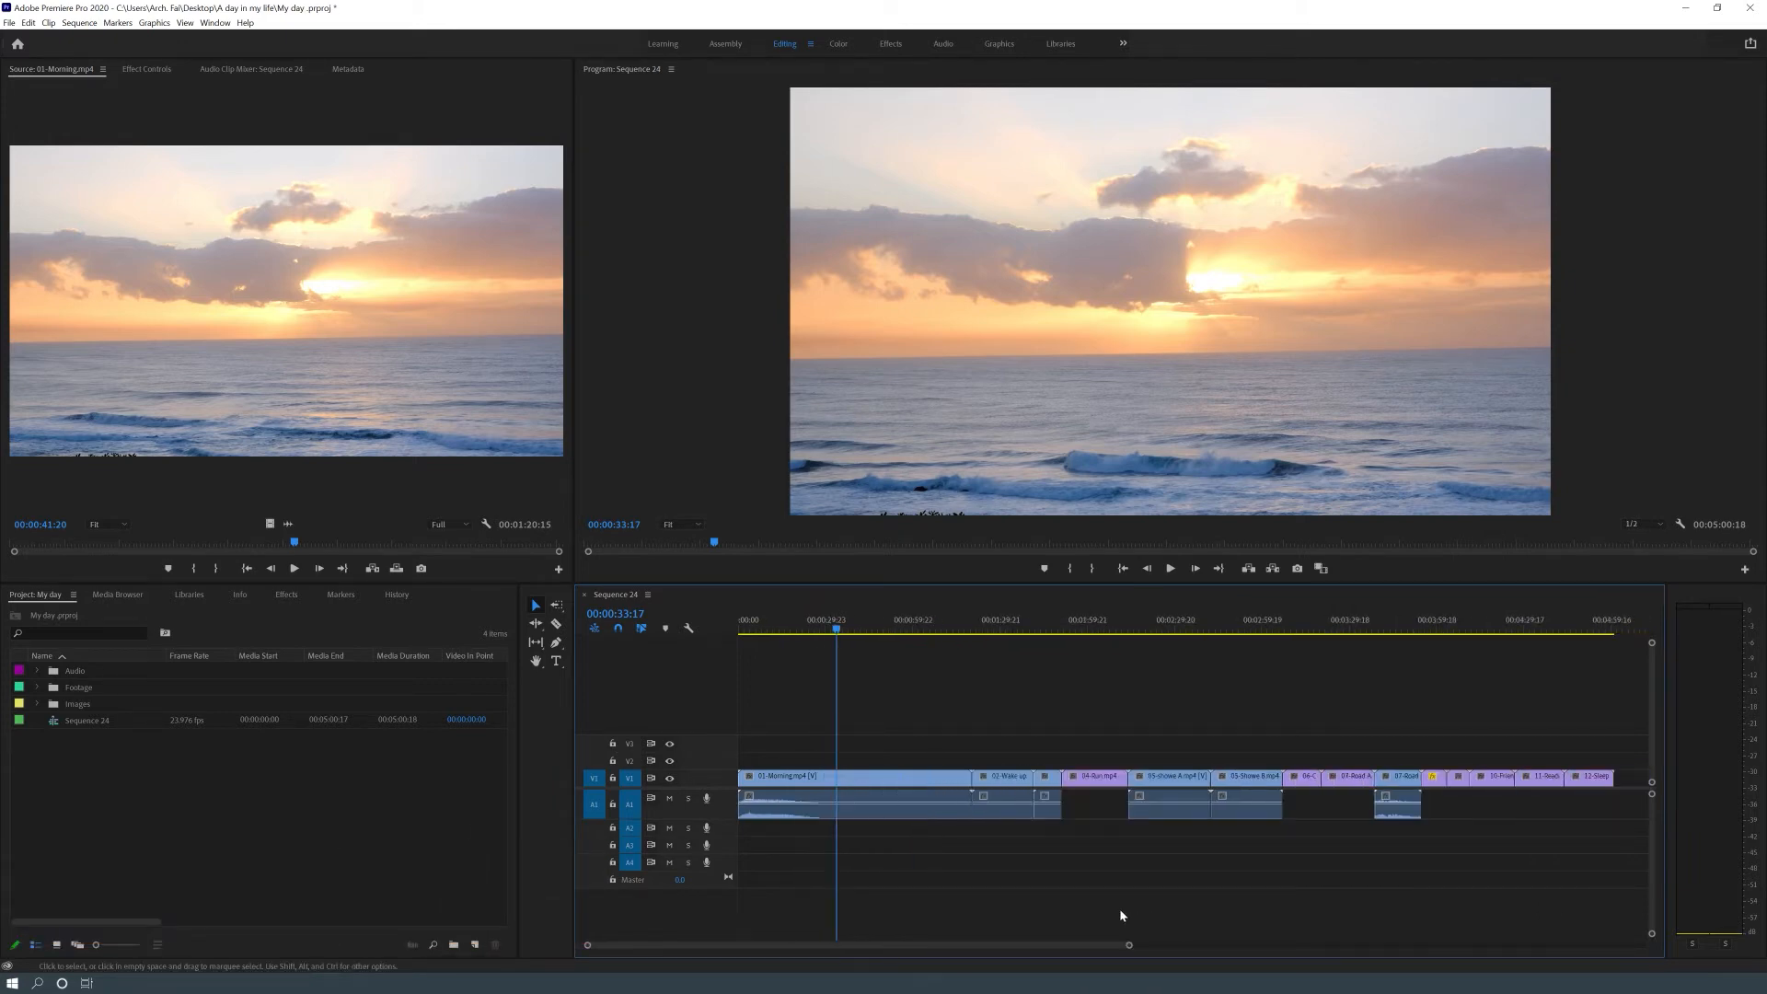
pyautogui.press('-')
pyautogui.press('=')
# Enlarge the icons of the bins and the sequence in the project's item list
pyautogui.click(300, 821)
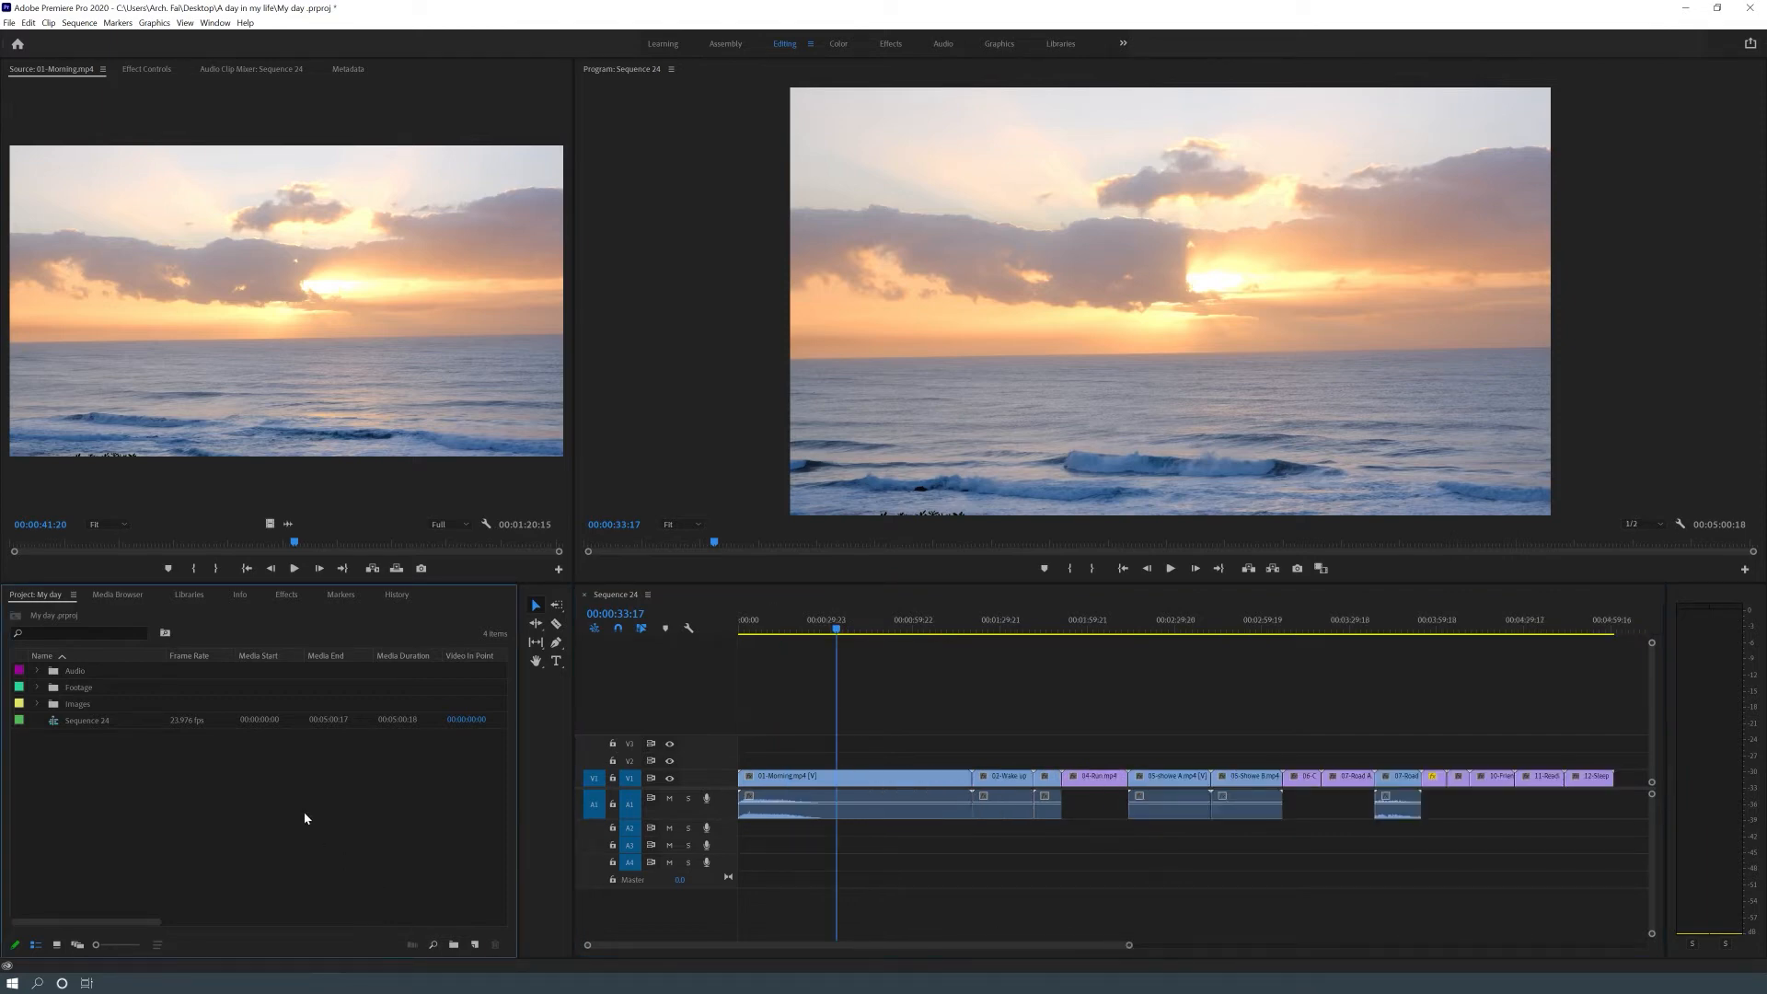
pyautogui.press('=')
pyautogui.press('=')
pyautogui.press('=')
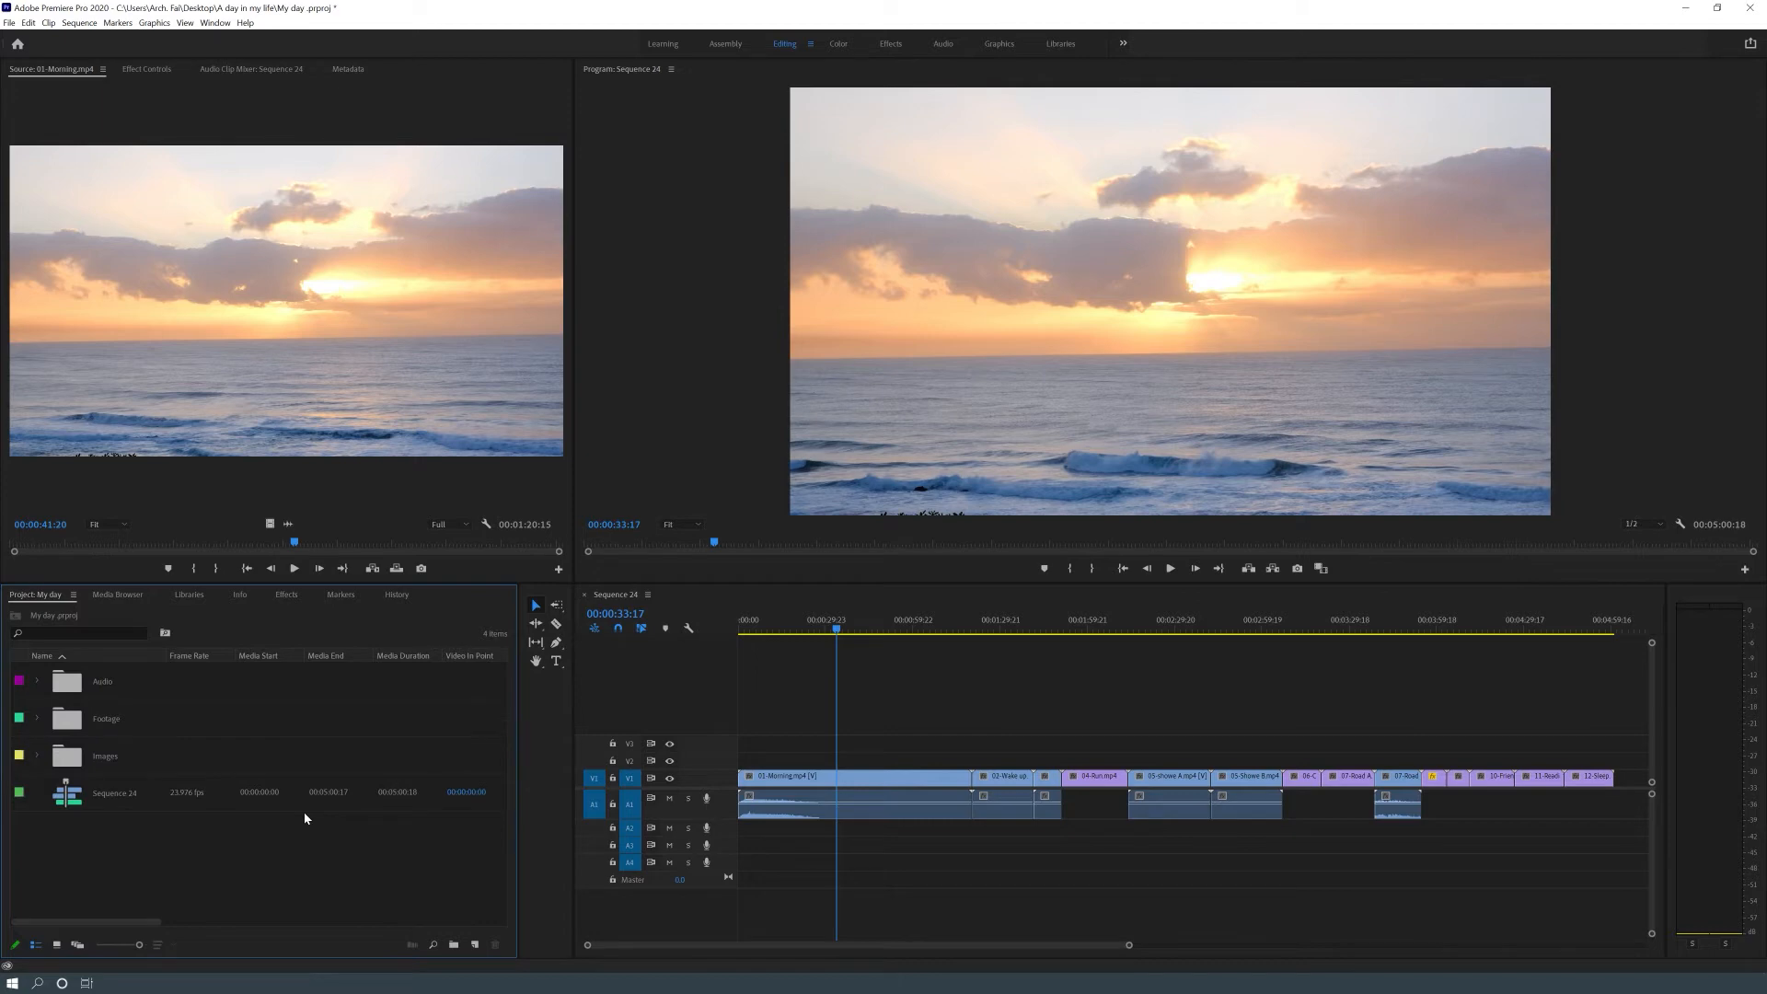
pyautogui.press('=')
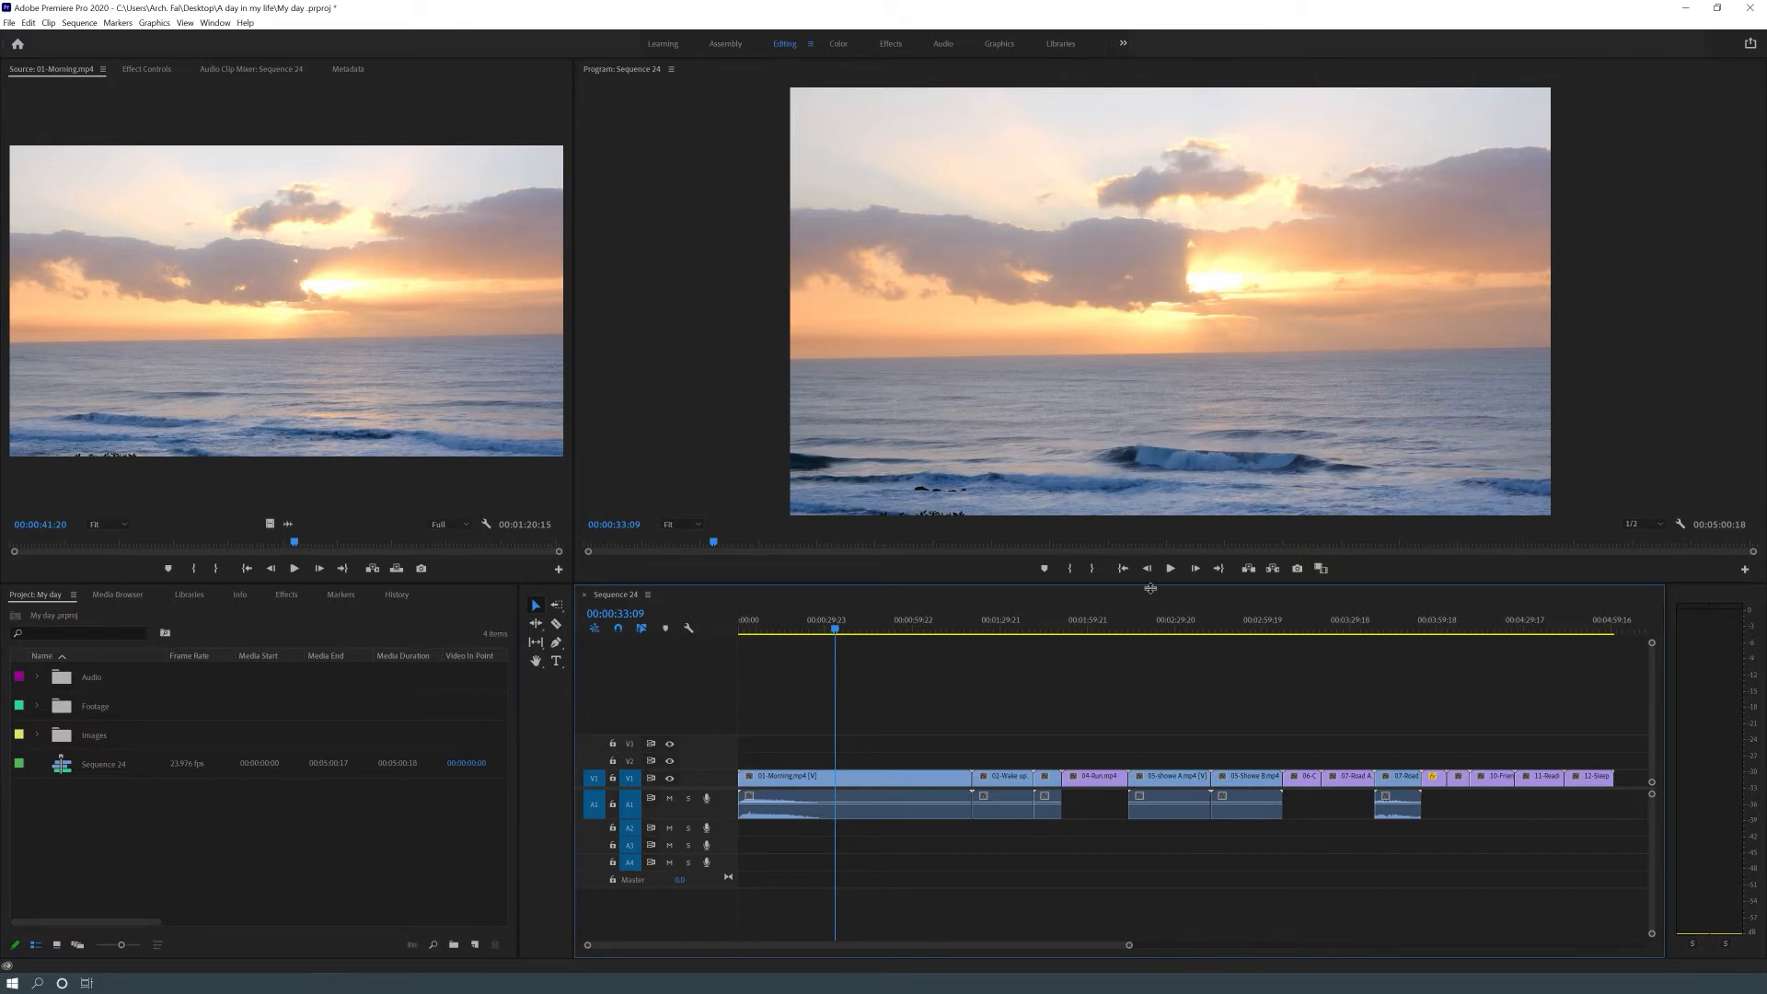
# Cut 01-Morning.mp4 at the playhead at 00:00:35:05 and 00:01:11:19, and ripple-delete the middle segment
pyautogui.click(1170, 569)
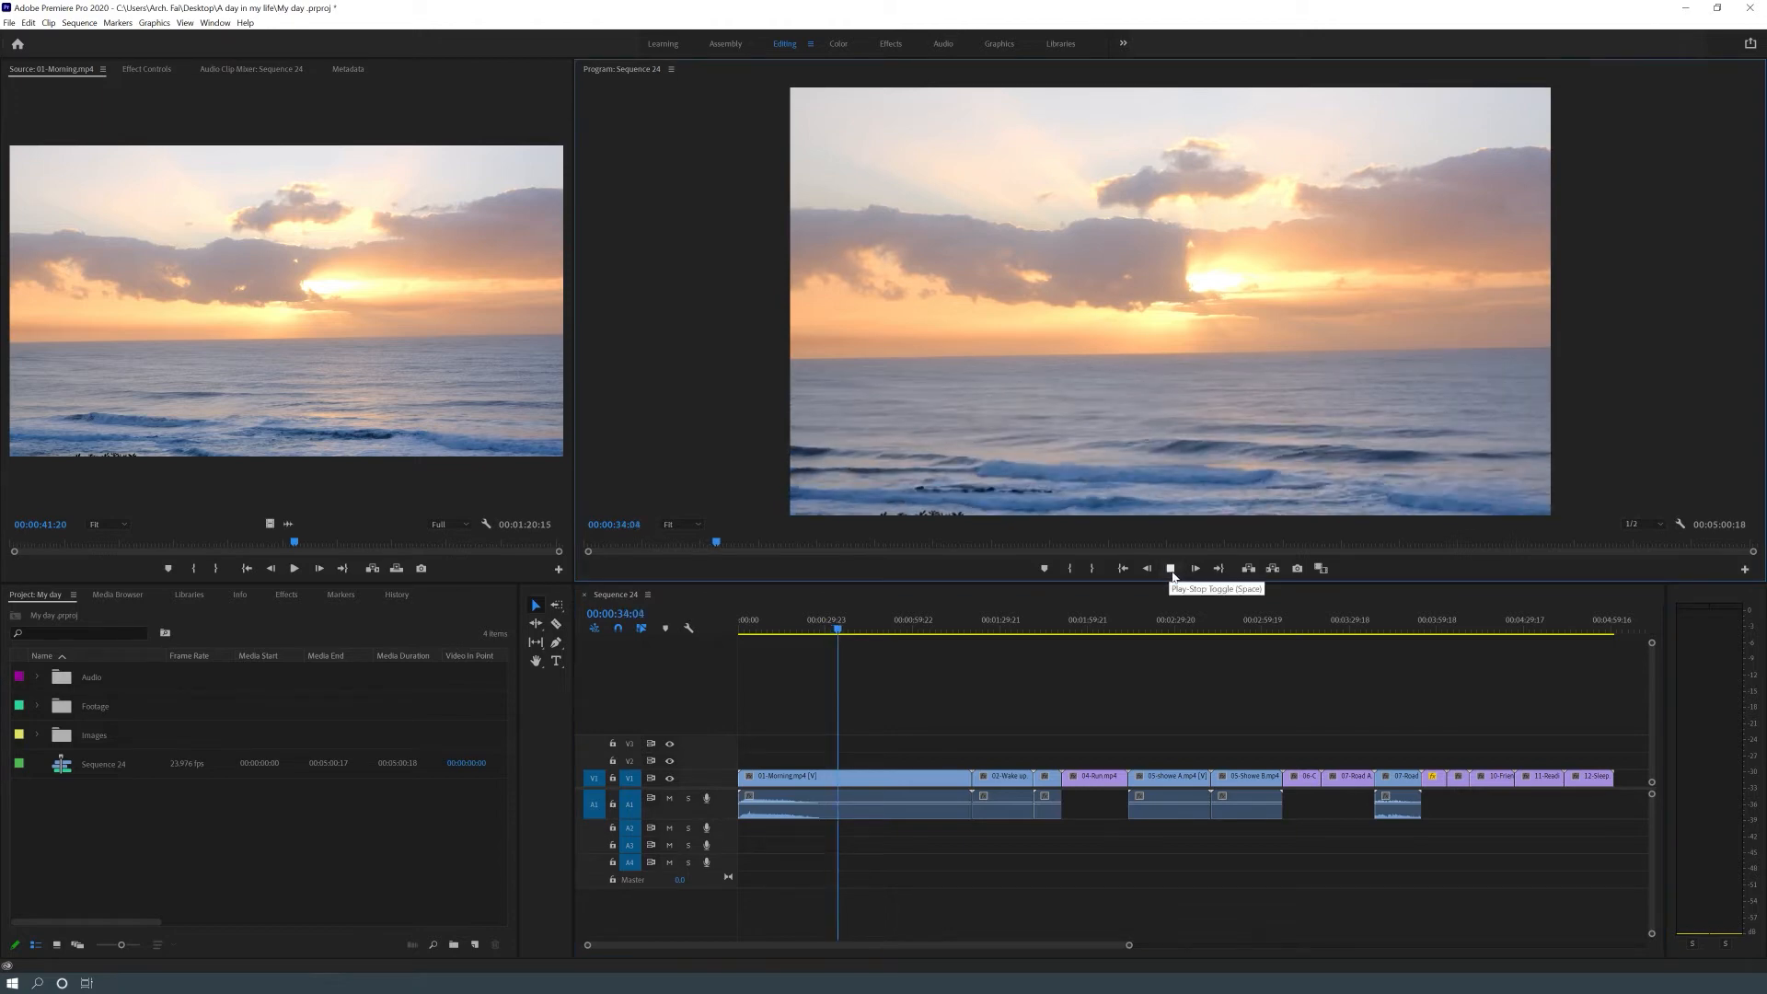
pyautogui.click(1170, 569)
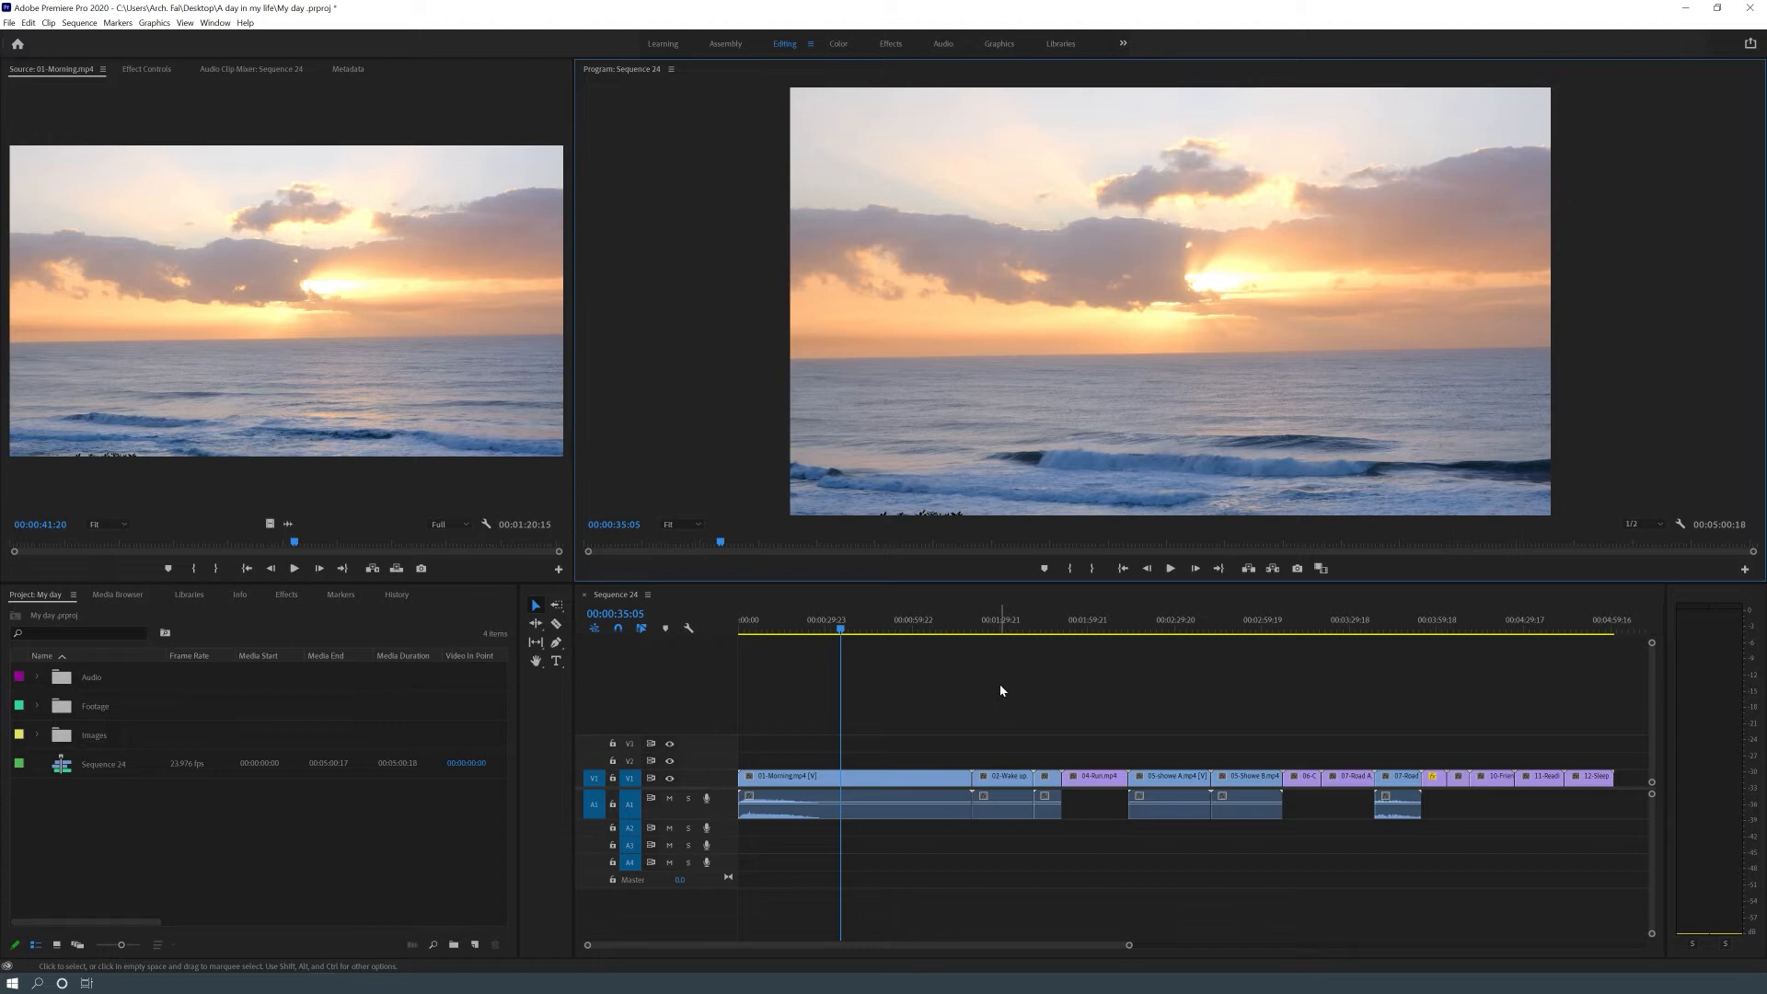
pyautogui.hotkey('ctrl', 'k')
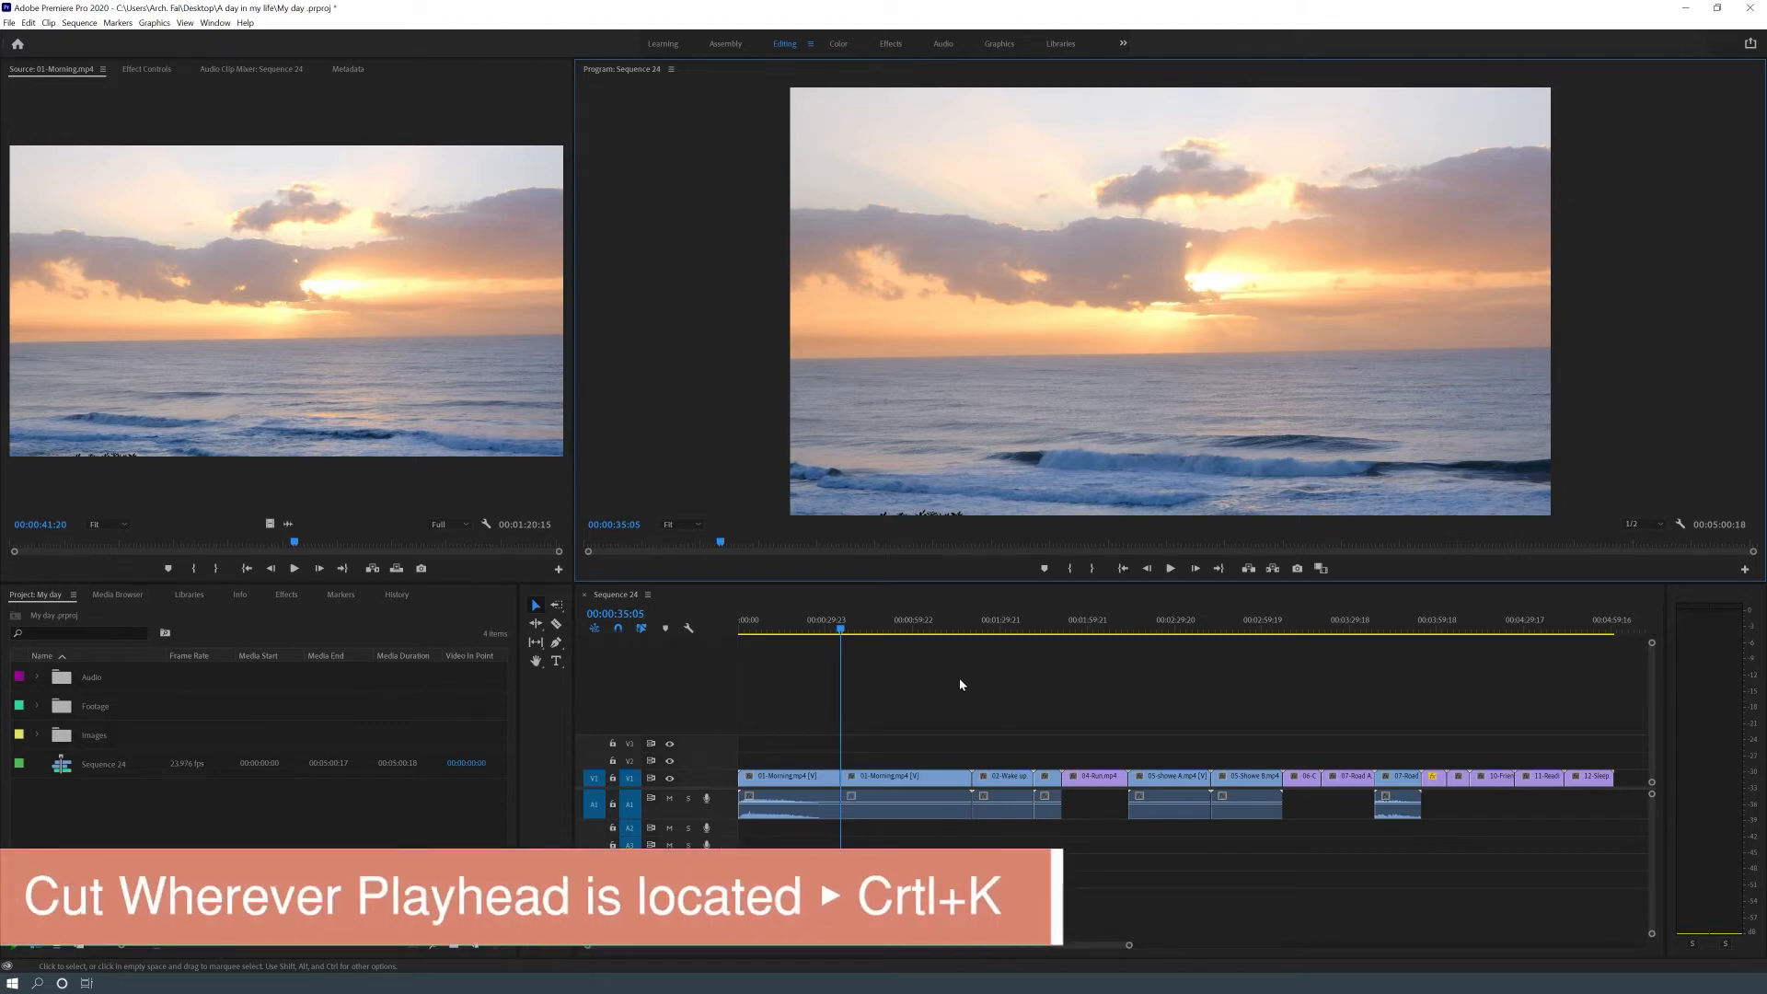
pyautogui.moveTo(842, 675); pyautogui.dragTo(954, 670)
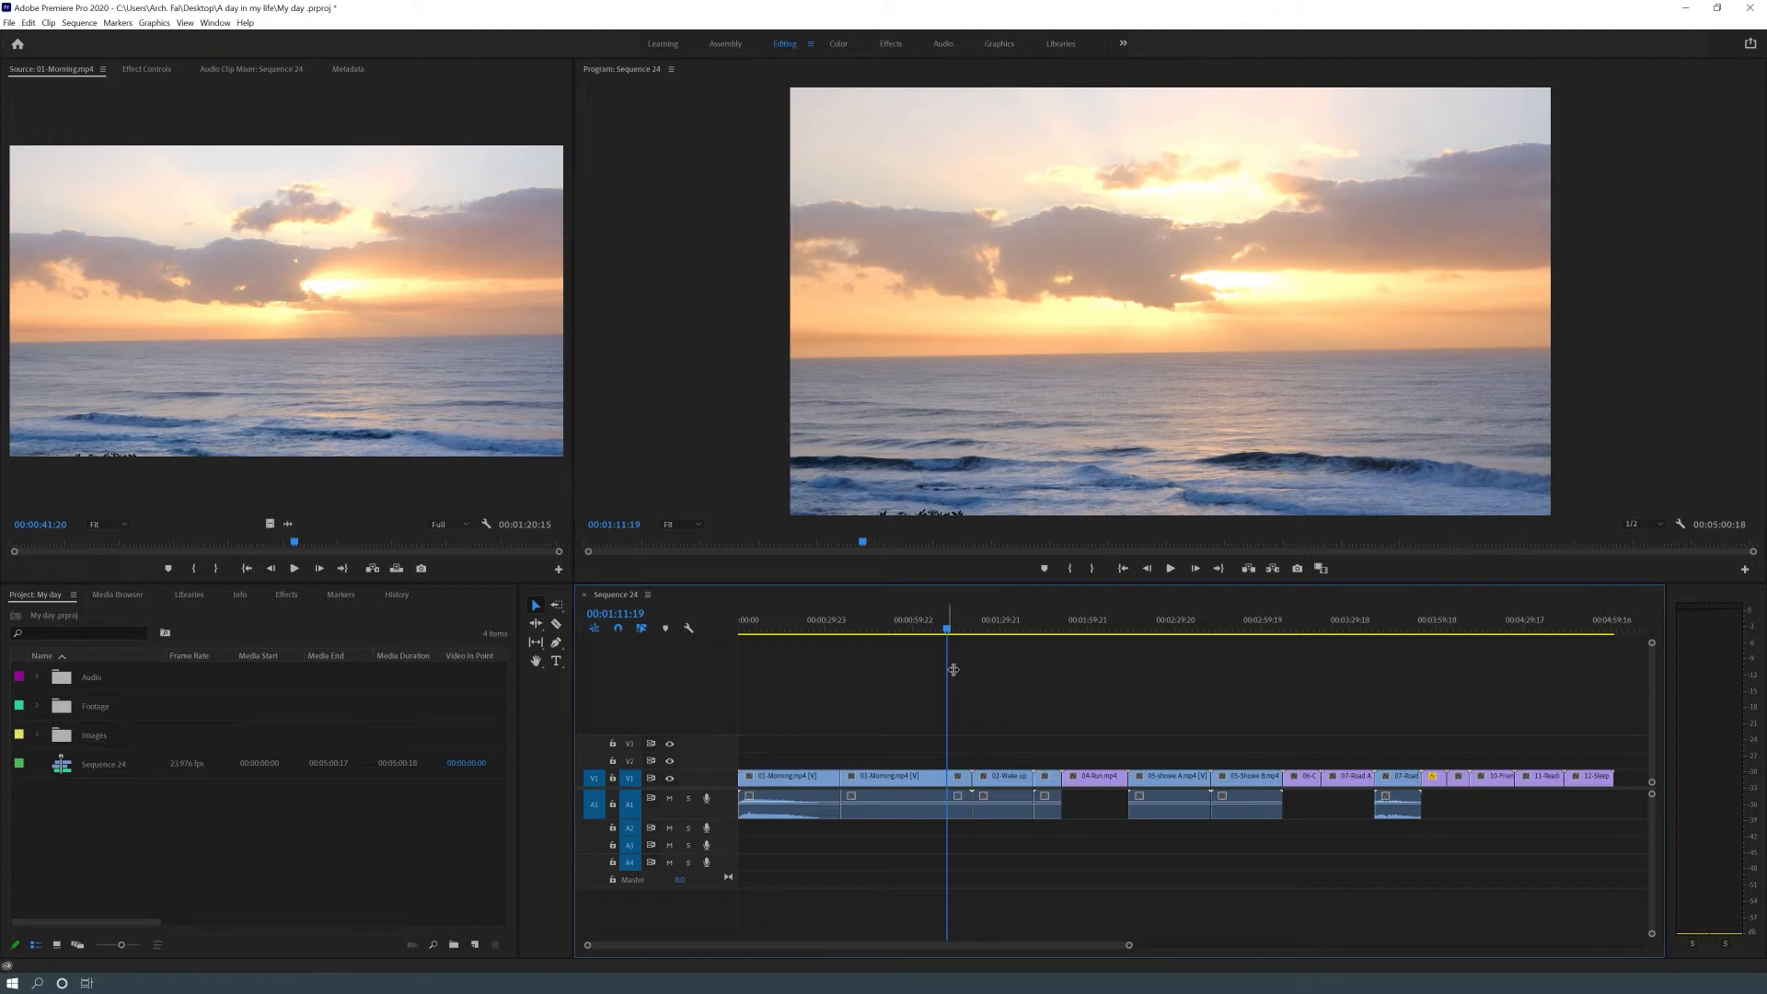
pyautogui.click(868, 803)
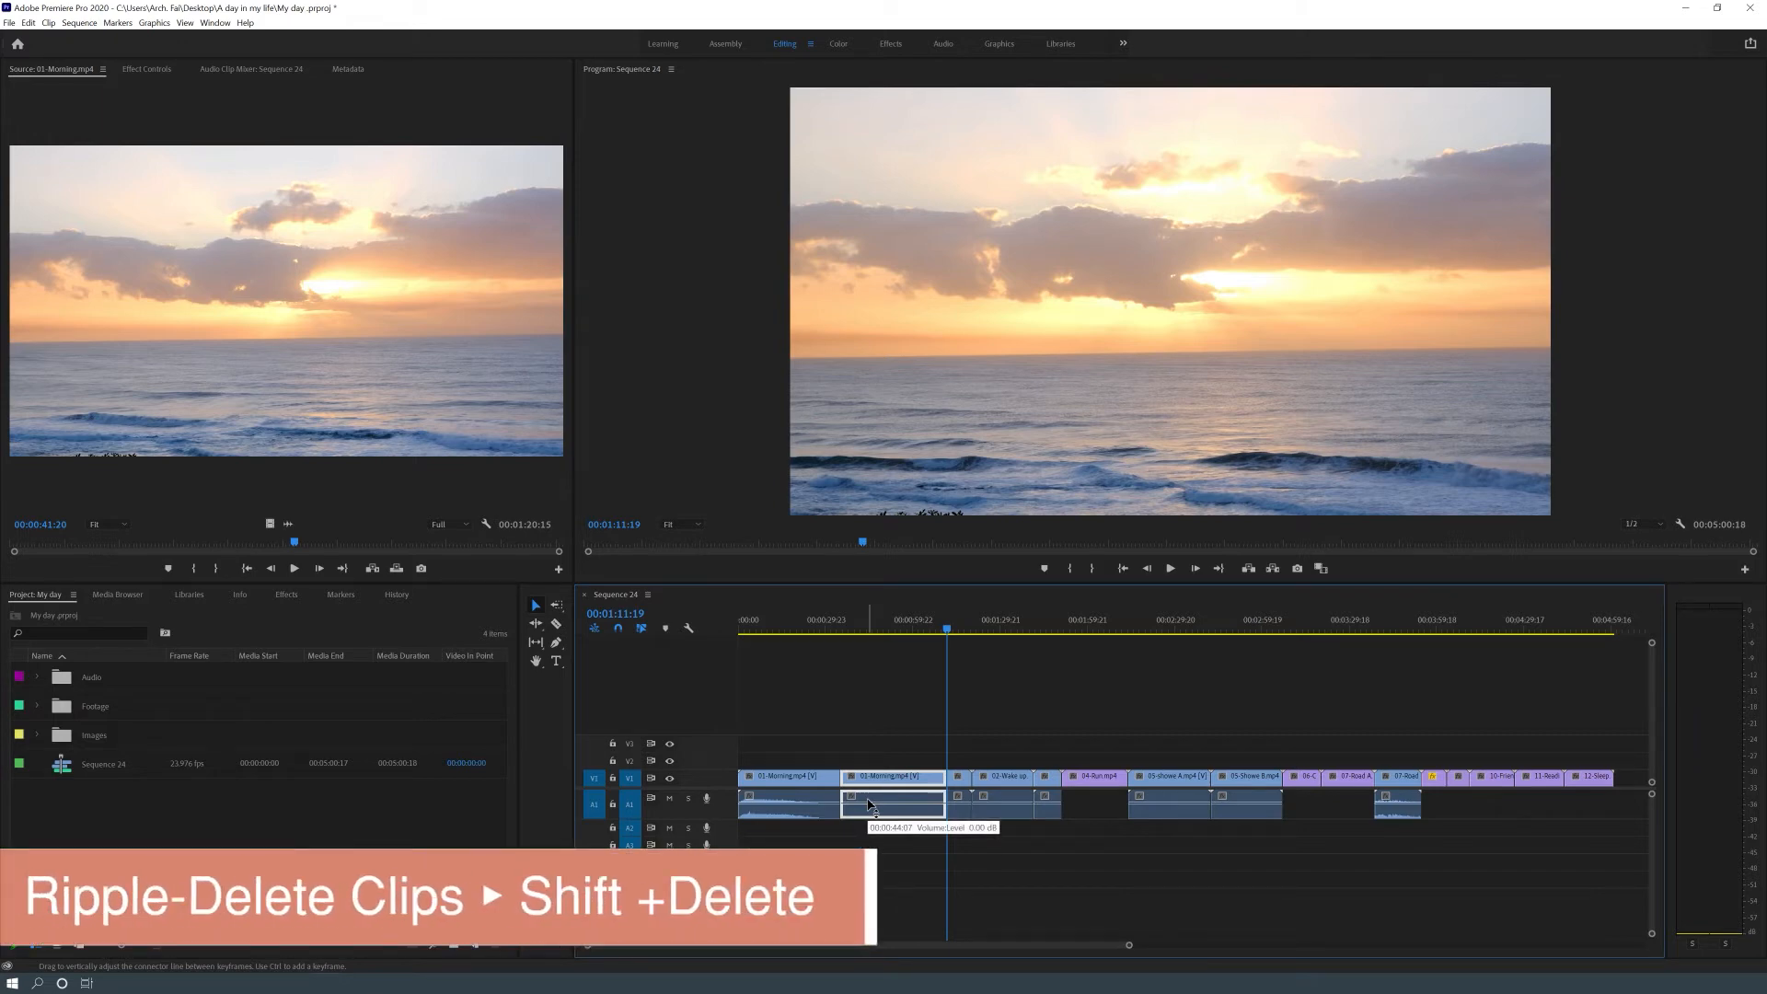
pyautogui.hotkey('shift', 'Delete')
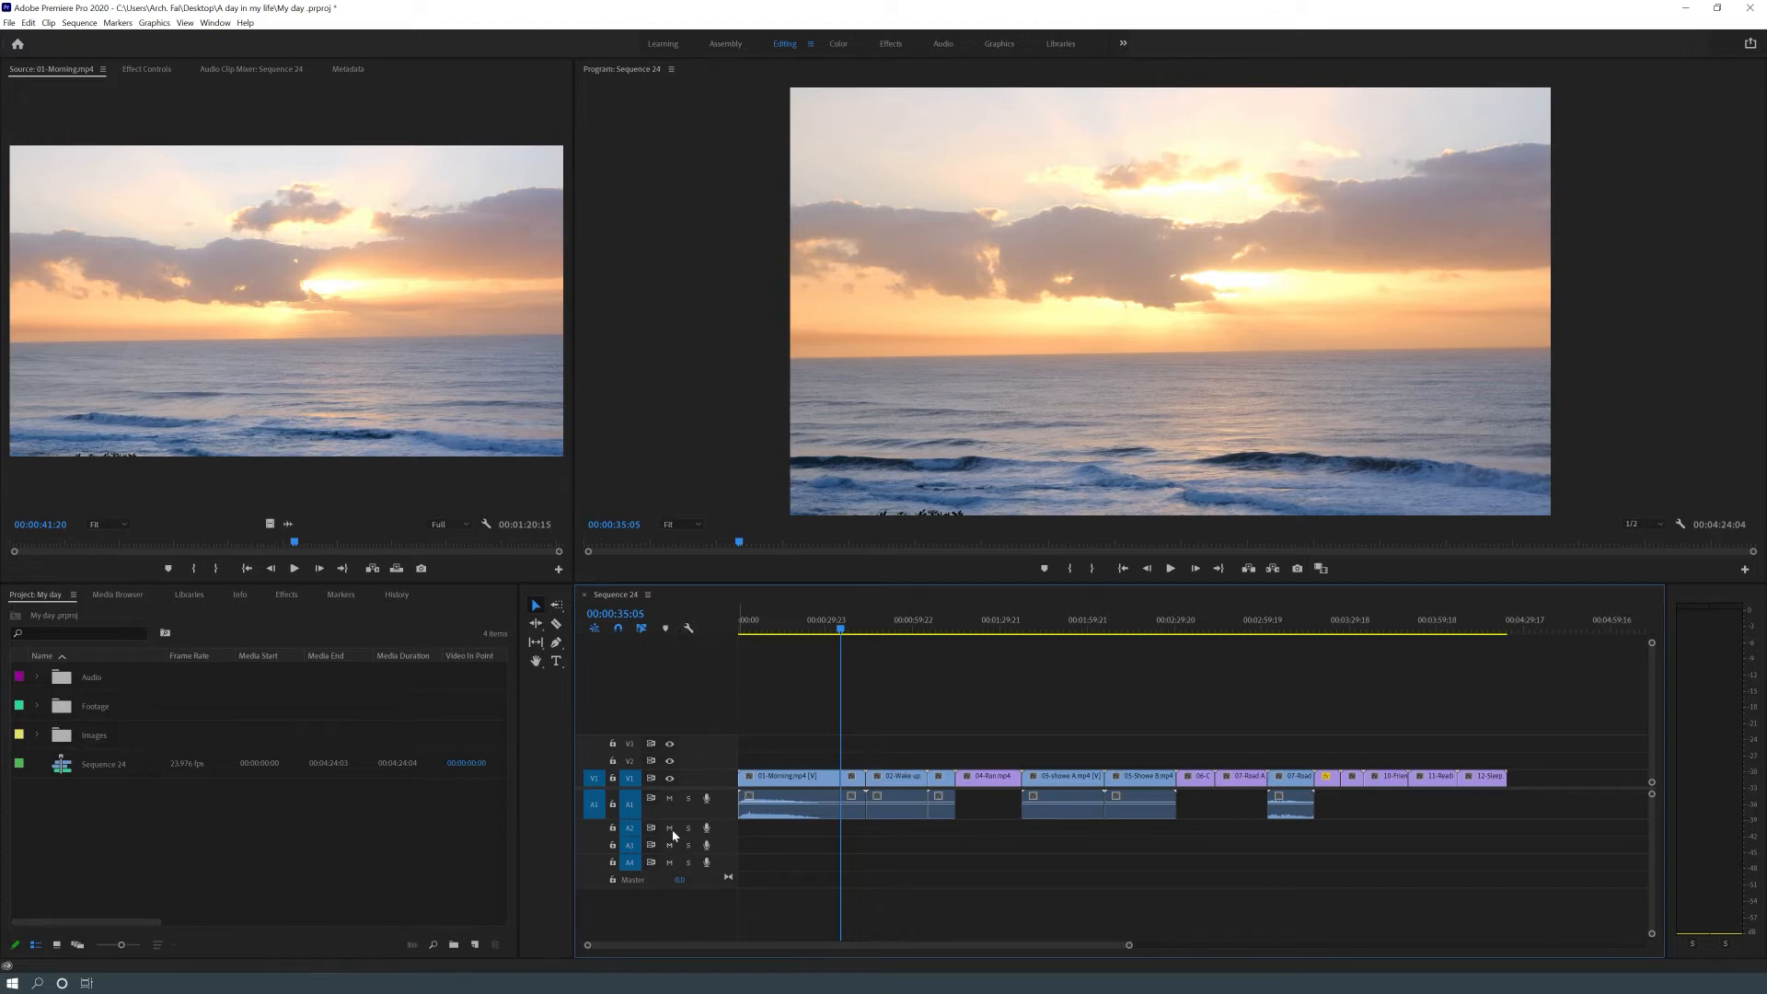
# Try the output visibility and lock toggles of track V1 and the mute toggle of A1, restoring each one
pyautogui.click(670, 779)
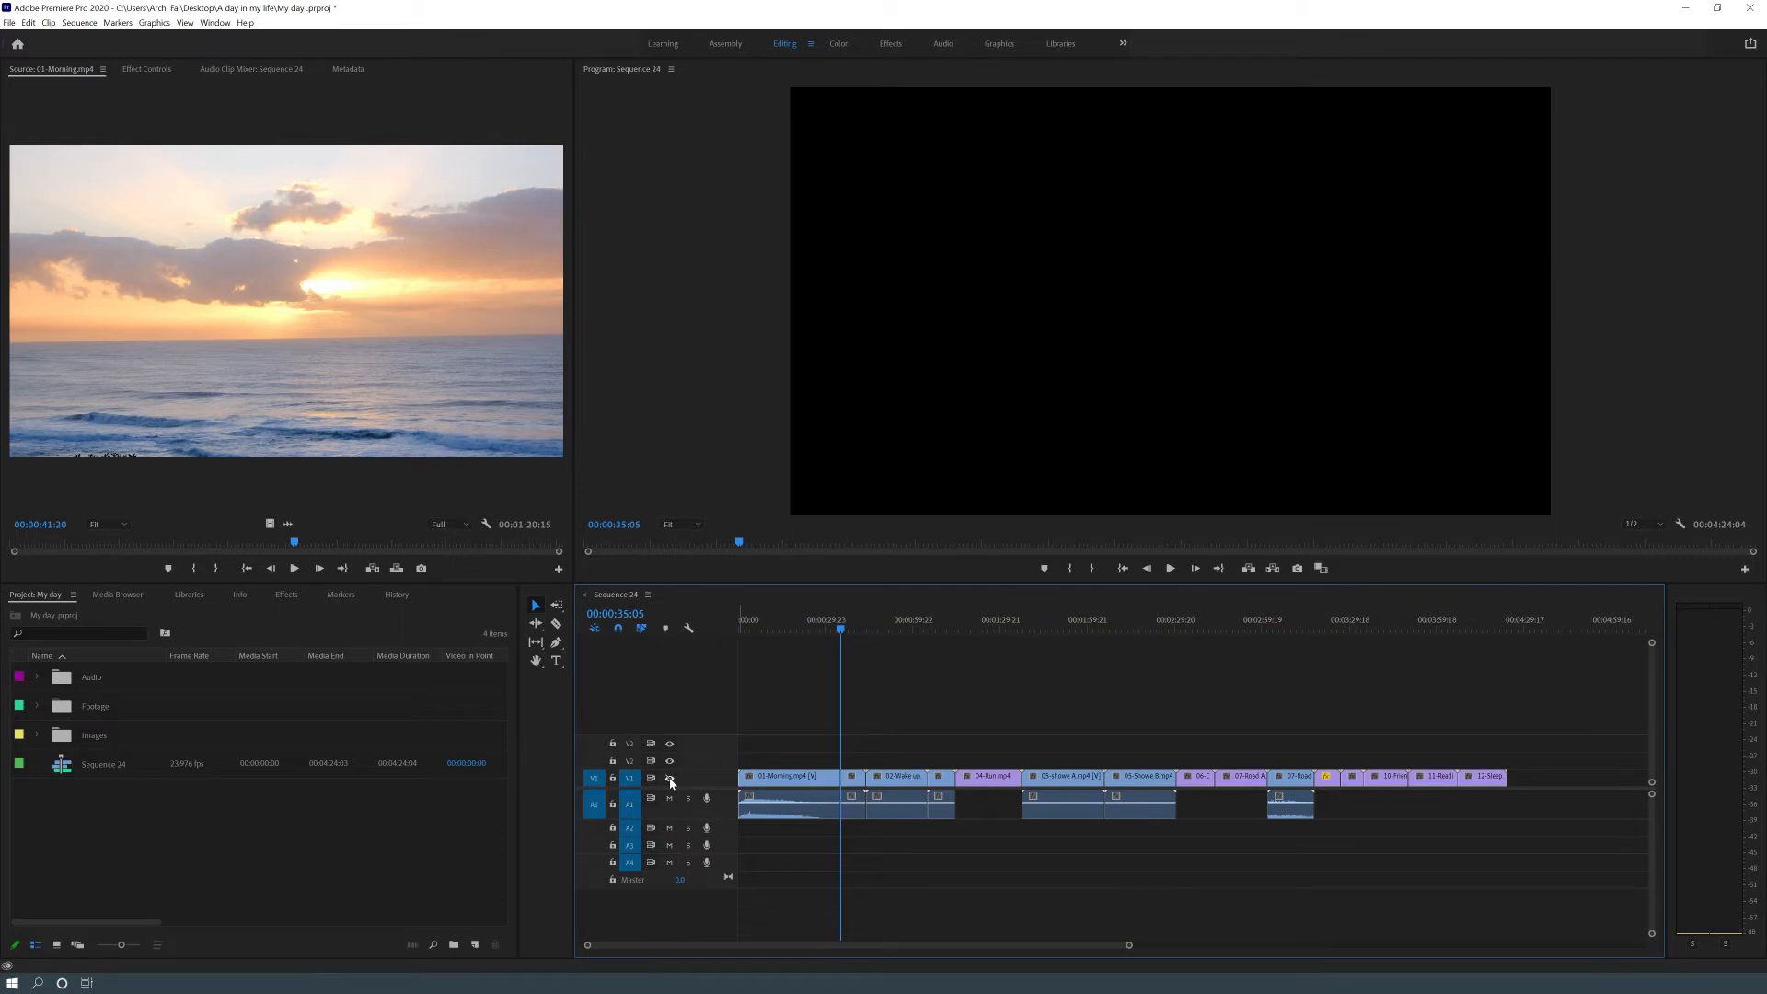
pyautogui.click(670, 779)
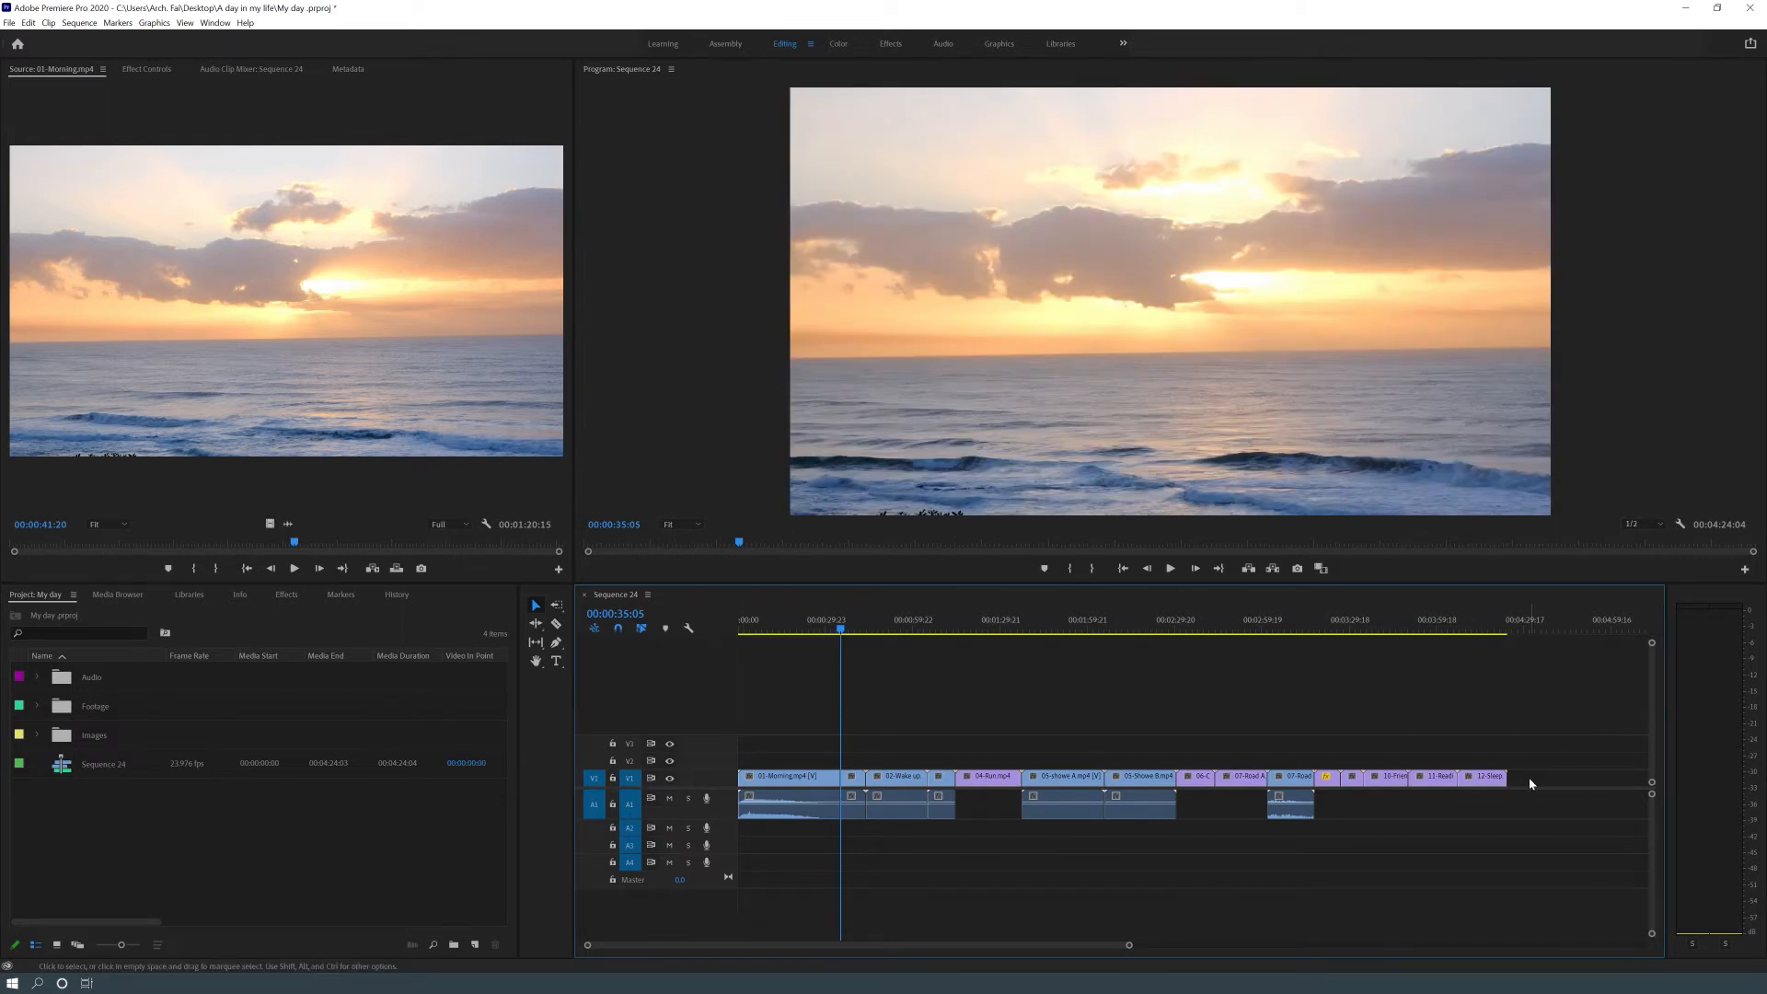
pyautogui.click(613, 780)
pyautogui.moveTo(842, 740); pyautogui.dragTo(744, 773)
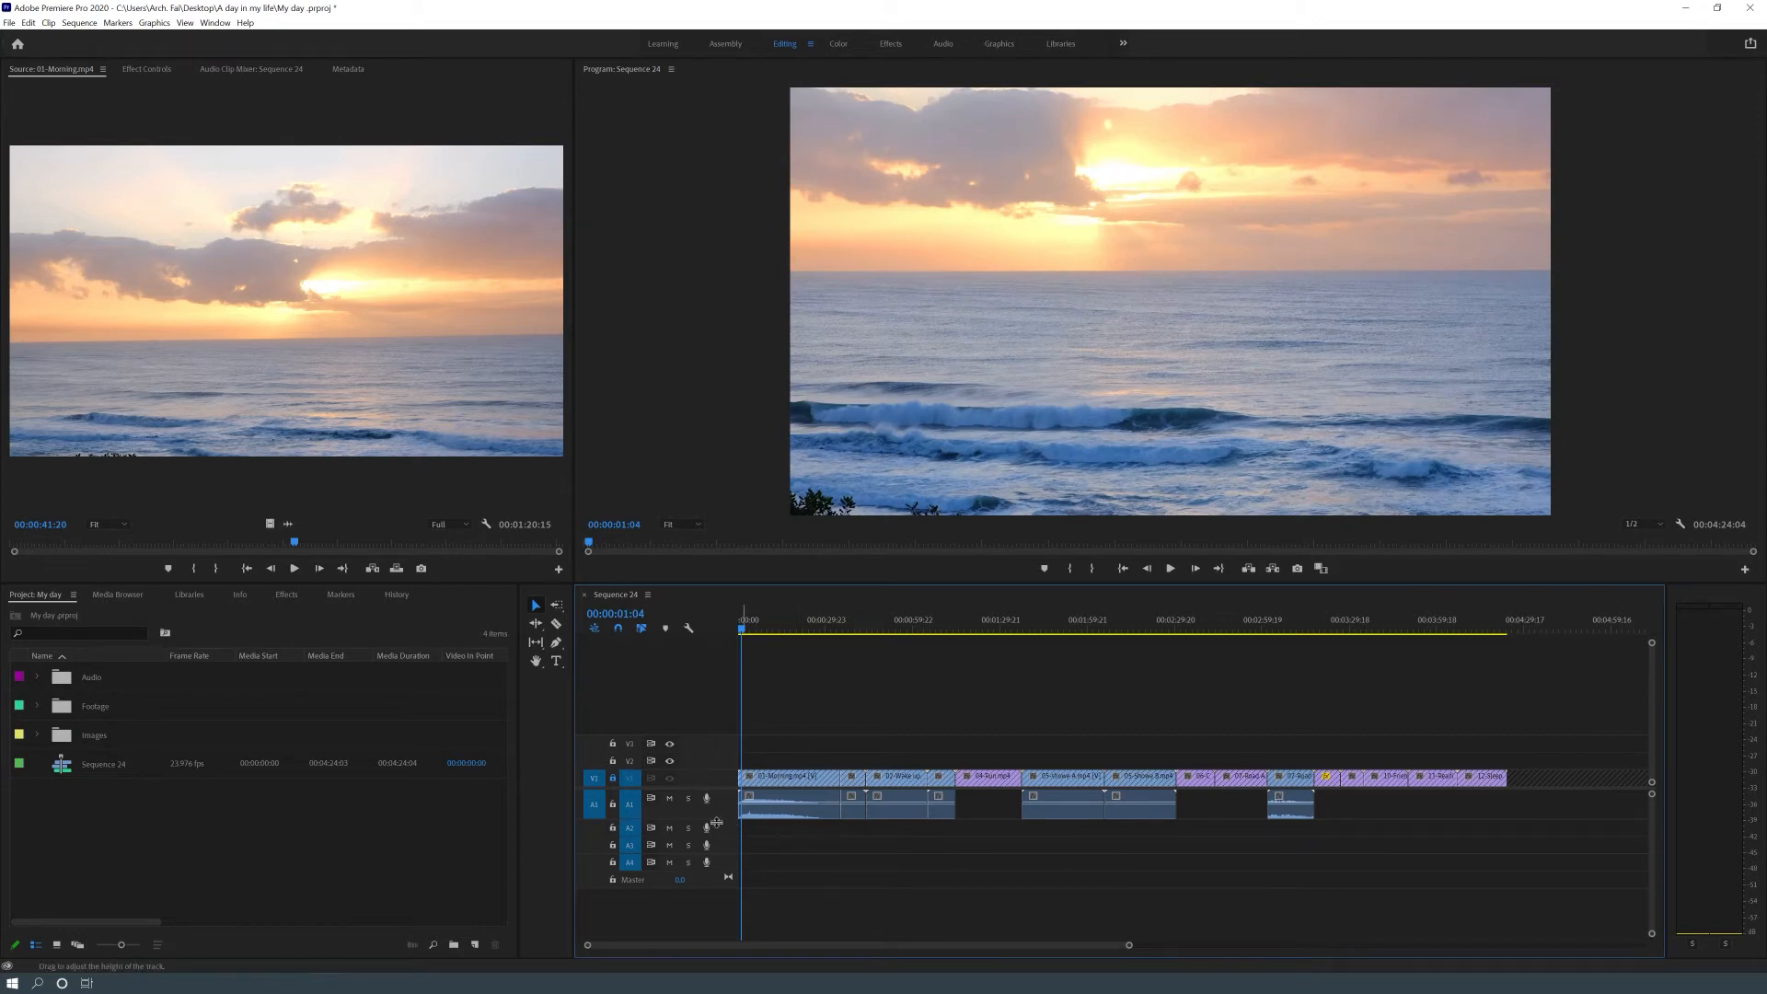
pyautogui.click(669, 800)
pyautogui.click(670, 801)
pyautogui.click(614, 779)
pyautogui.click(670, 778)
pyautogui.click(670, 778)
# Return the playhead to the start of the sequence and expand the Footage bin to list its clips
pyautogui.moveTo(745, 713)
pyautogui.mouseDown()
pyautogui.moveTo(919, 708)
pyautogui.moveTo(732, 700)
pyautogui.mouseUp()
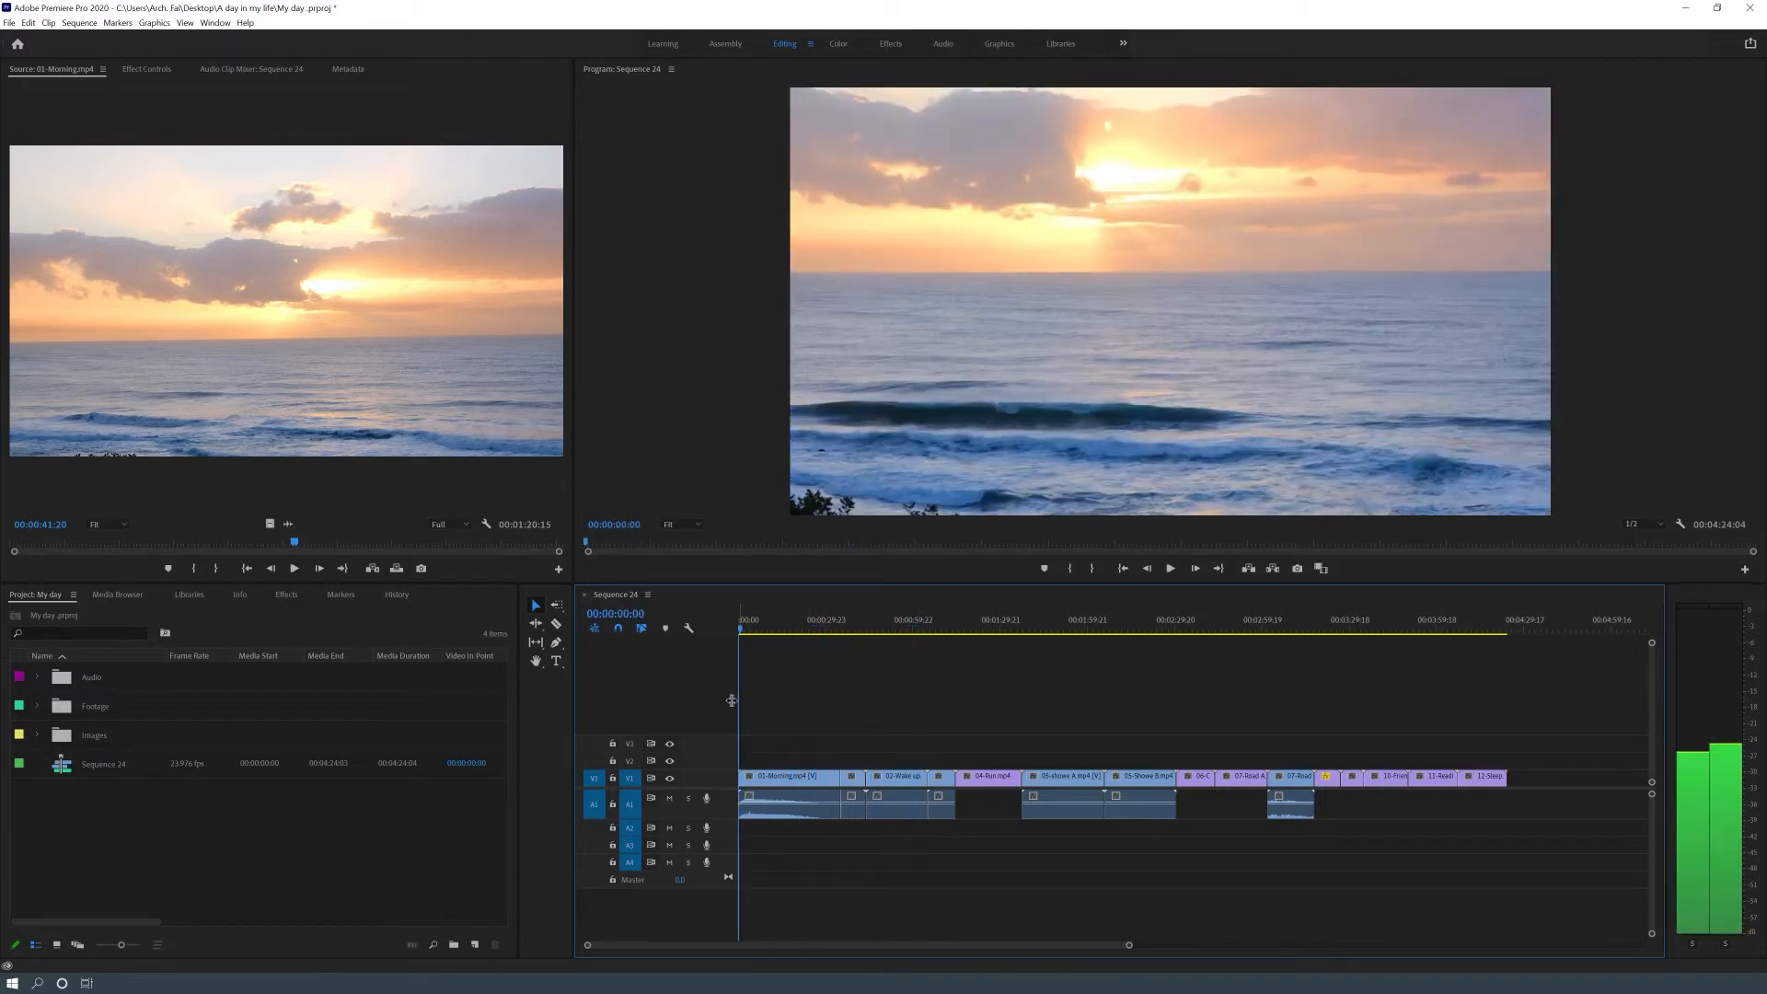
pyautogui.click(36, 679)
pyautogui.click(37, 677)
pyautogui.click(36, 706)
pyautogui.scroll(-1, 167, 745)
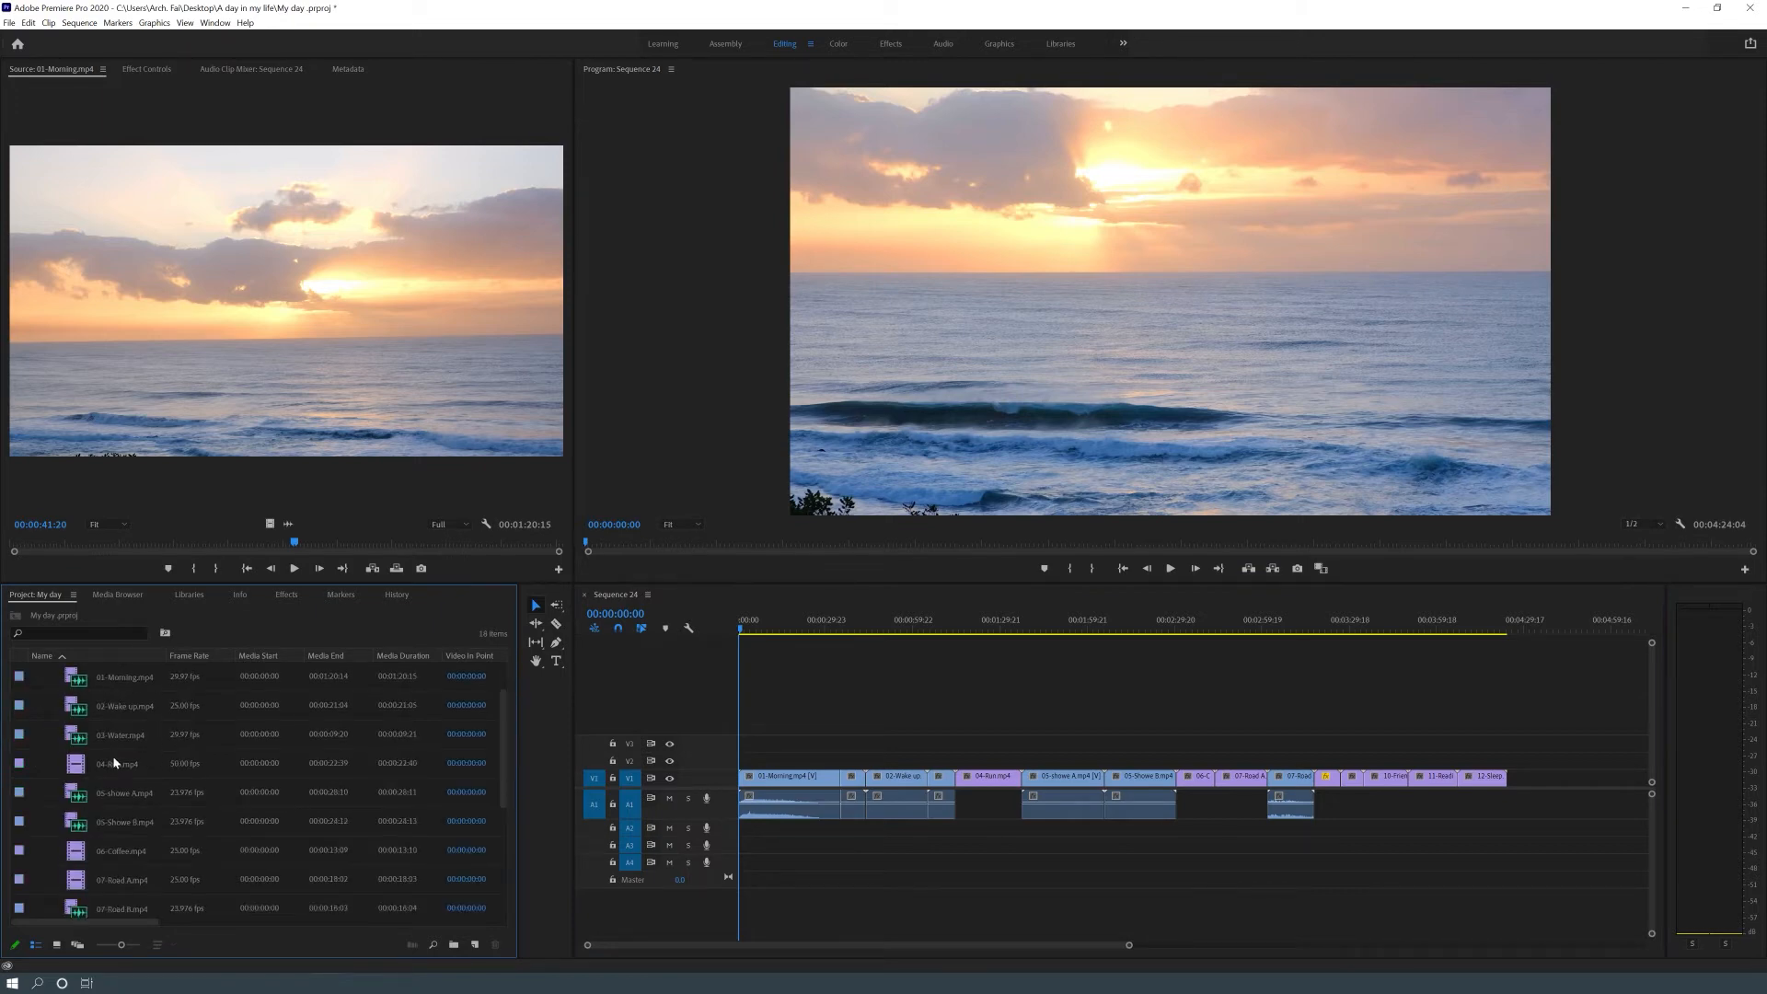
# Open 04-Run.mp4 in the source monitor, place only its video above V3 to create a new video track, and delete the placed clip
pyautogui.click(81, 767)
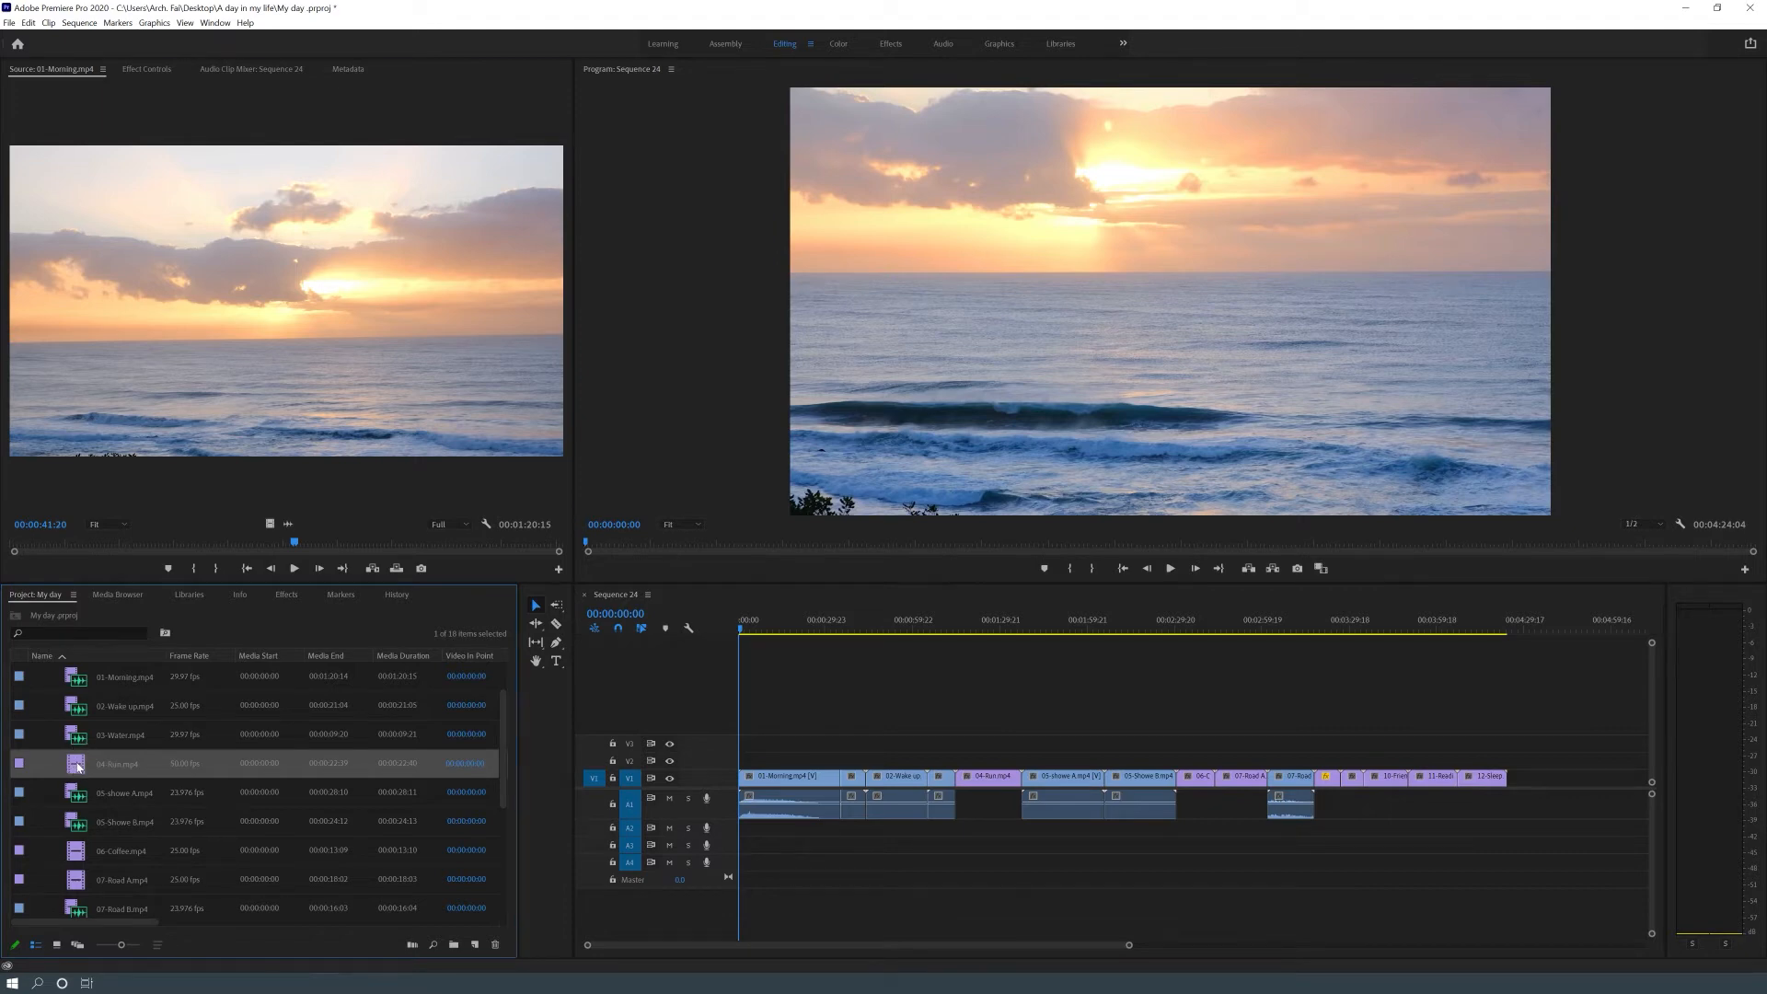
pyautogui.doubleClick(78, 767)
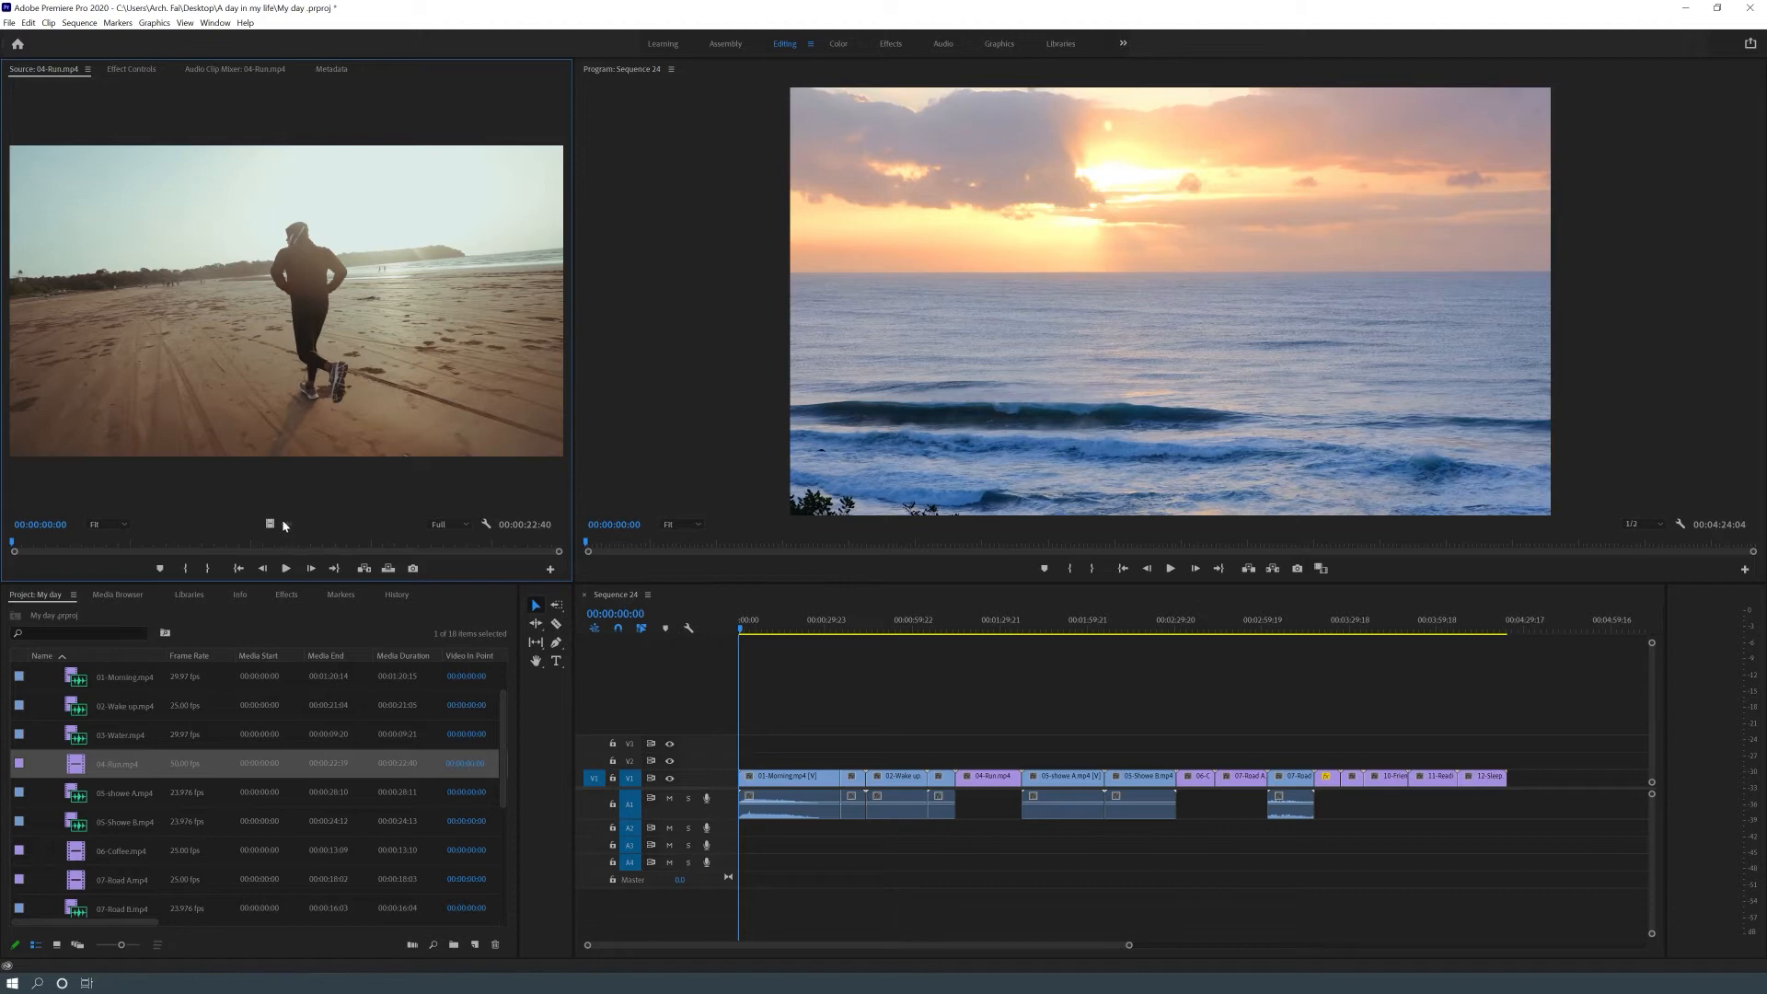
pyautogui.moveTo(369, 512); pyautogui.dragTo(853, 724)
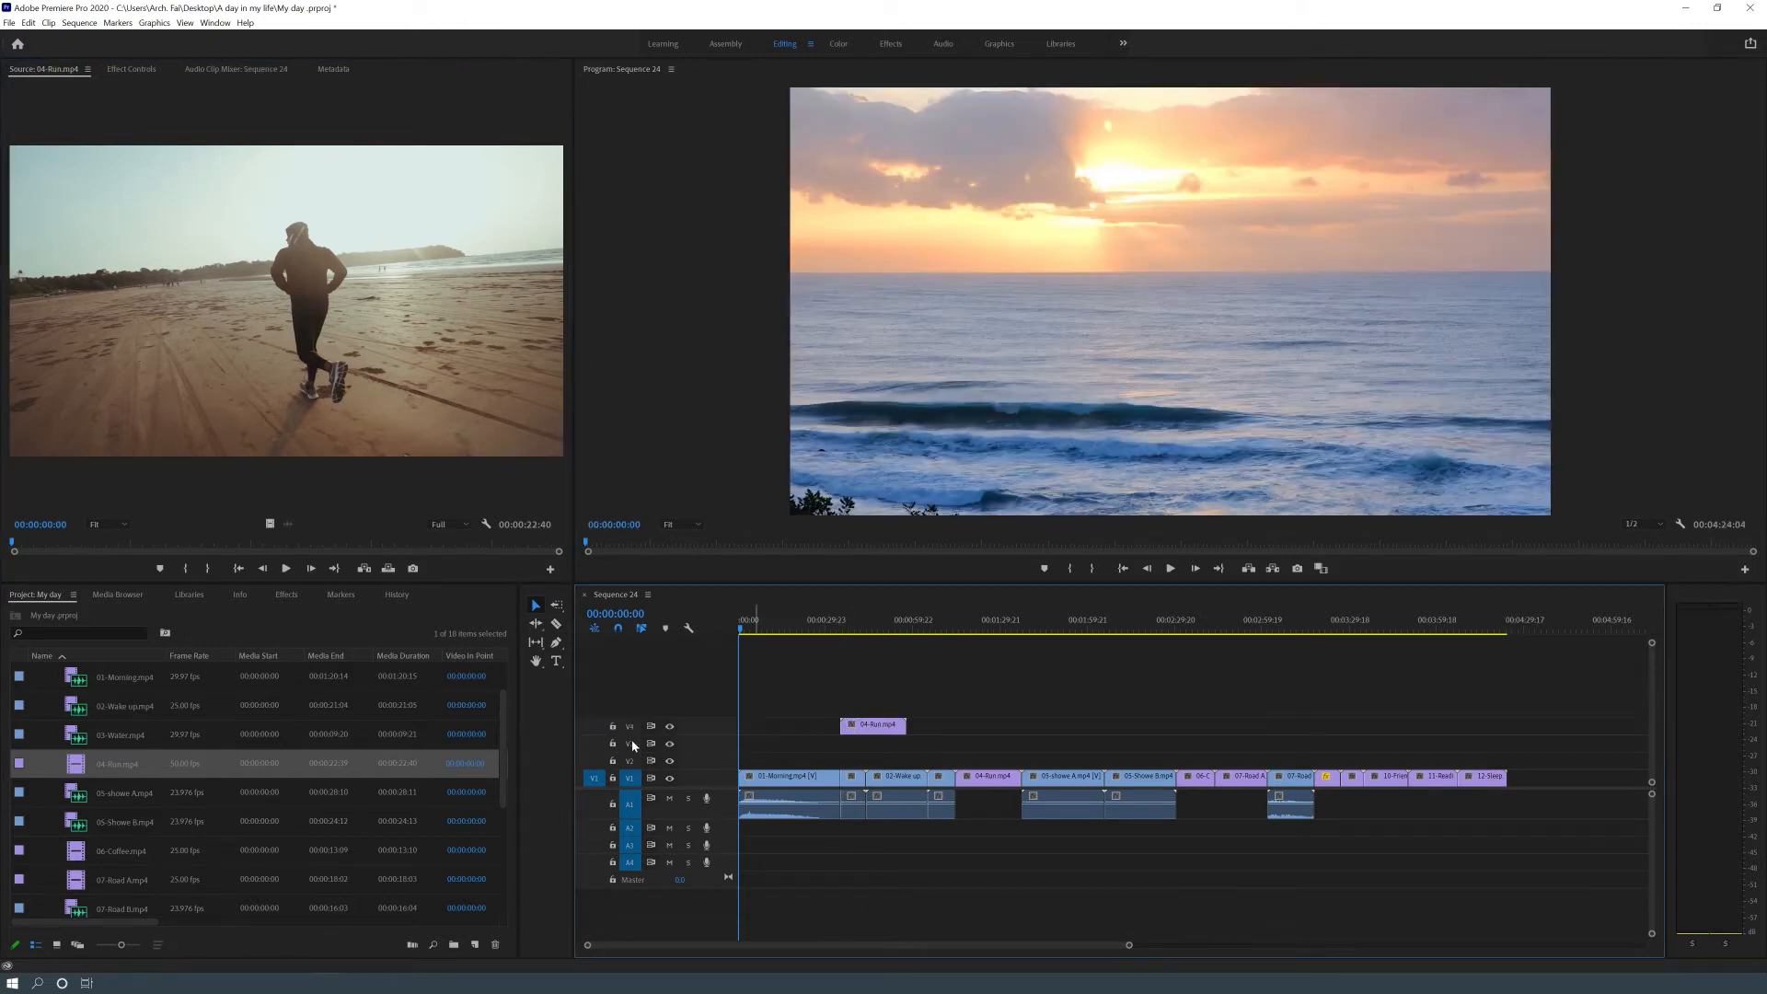
pyautogui.click(882, 731)
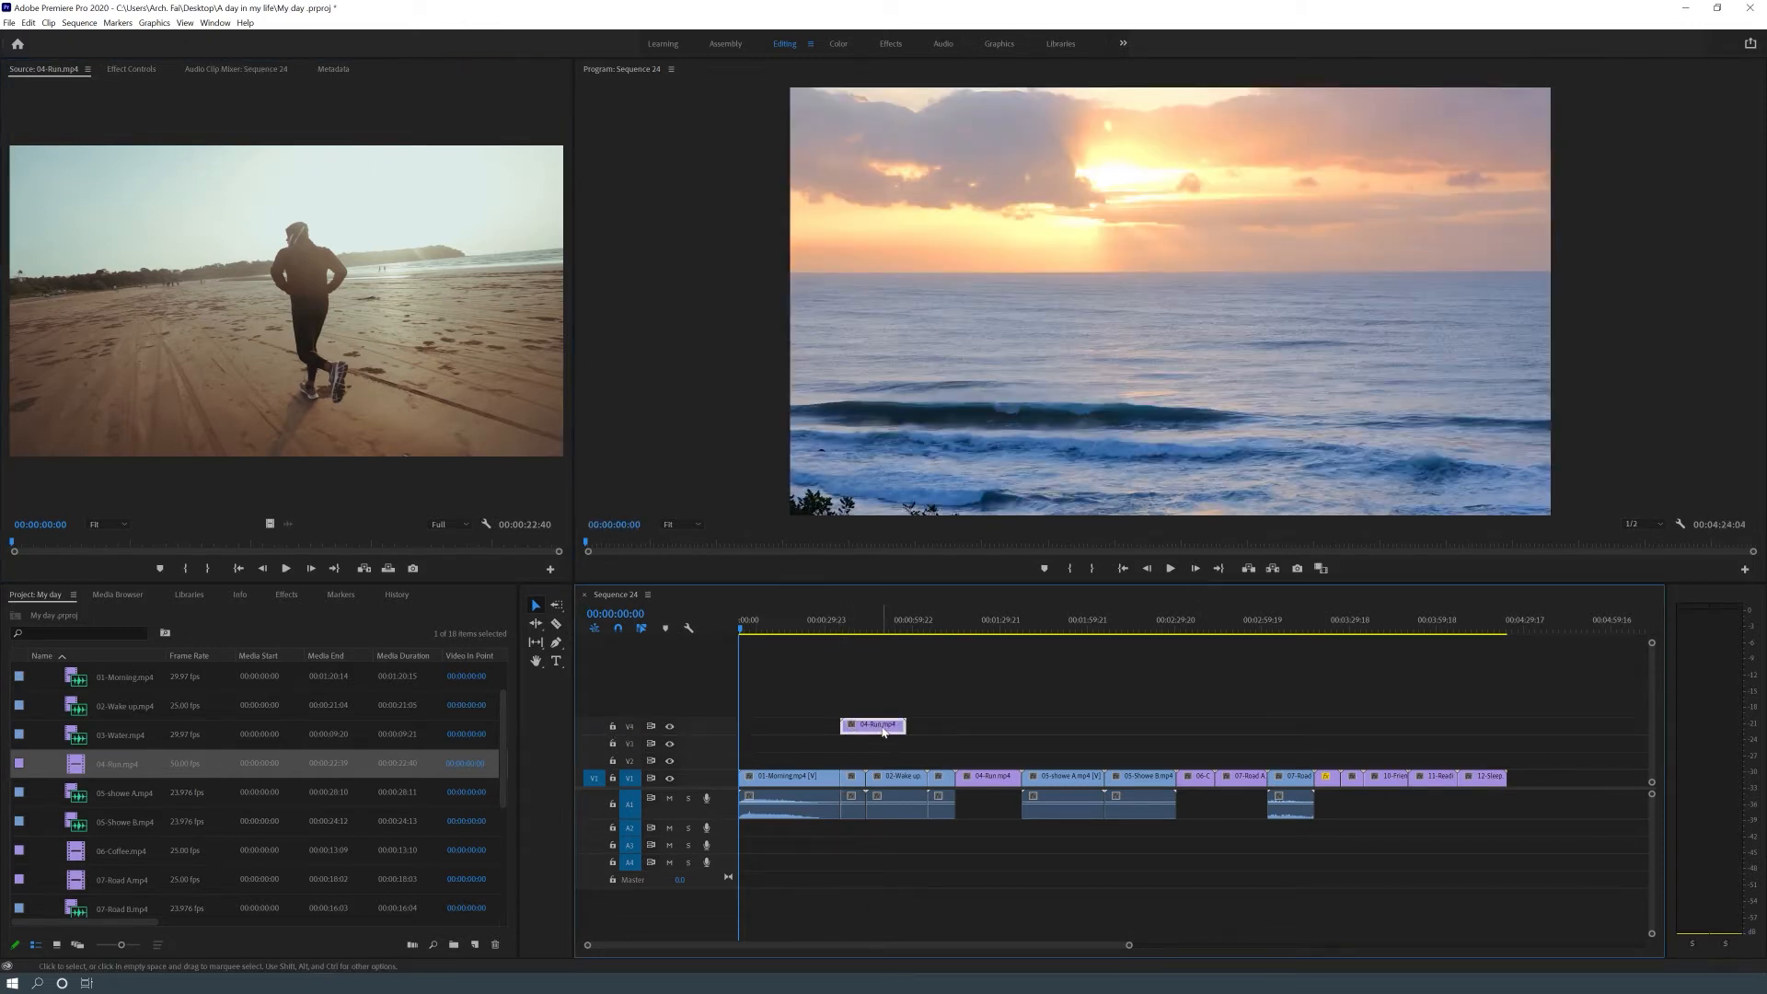
pyautogui.press('Delete')
# Examine the video track placement options in the Add Tracks dialog and leave it without adding tracks
pyautogui.rightClick(688, 679)
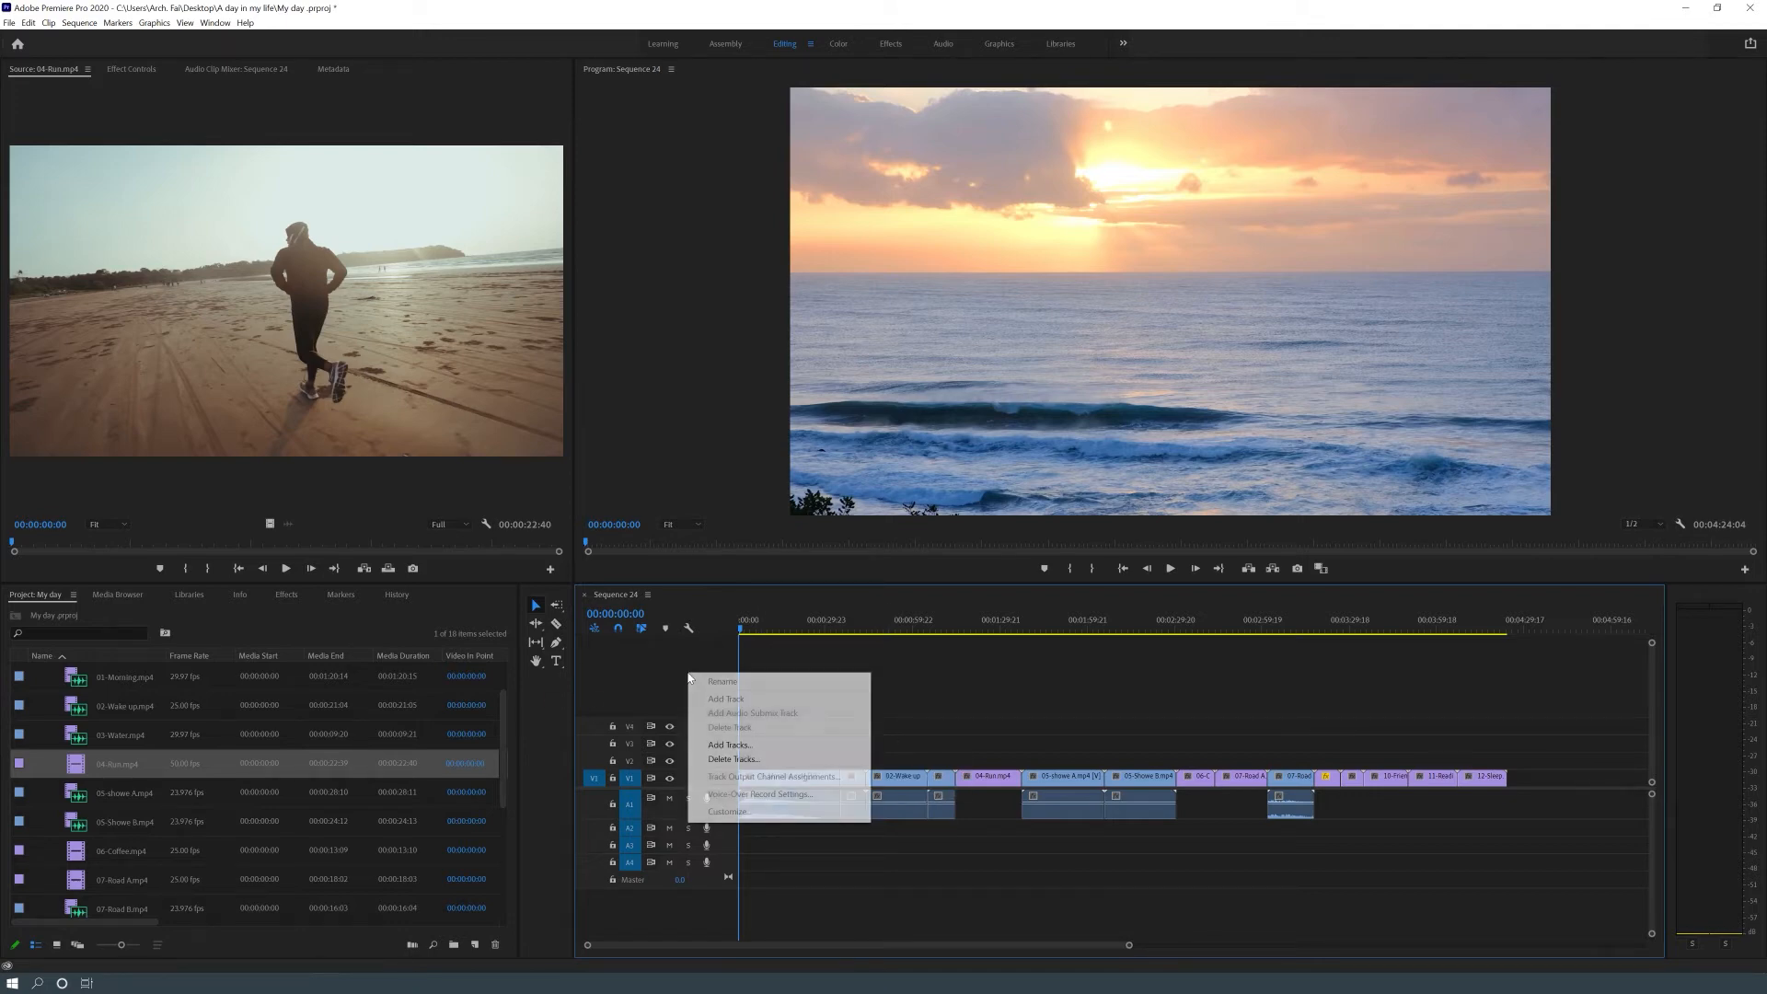
pyautogui.click(771, 747)
pyautogui.moveTo(800, 370); pyautogui.dragTo(649, 418)
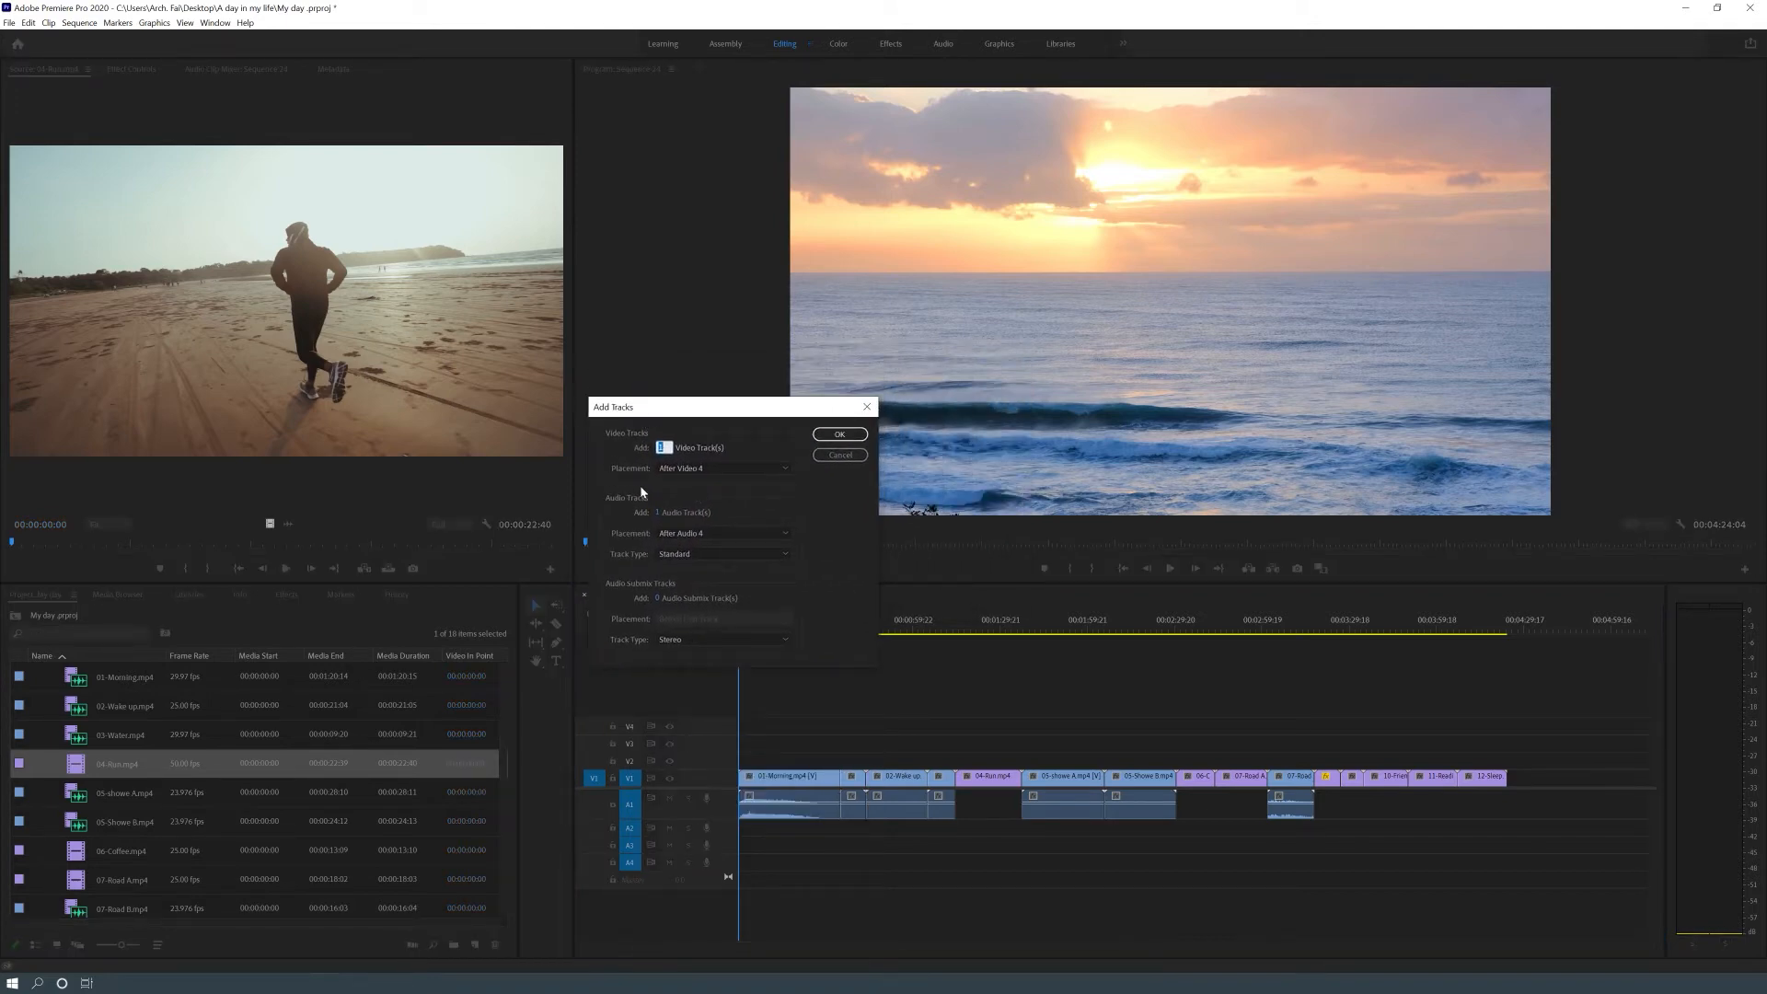
pyautogui.click(708, 467)
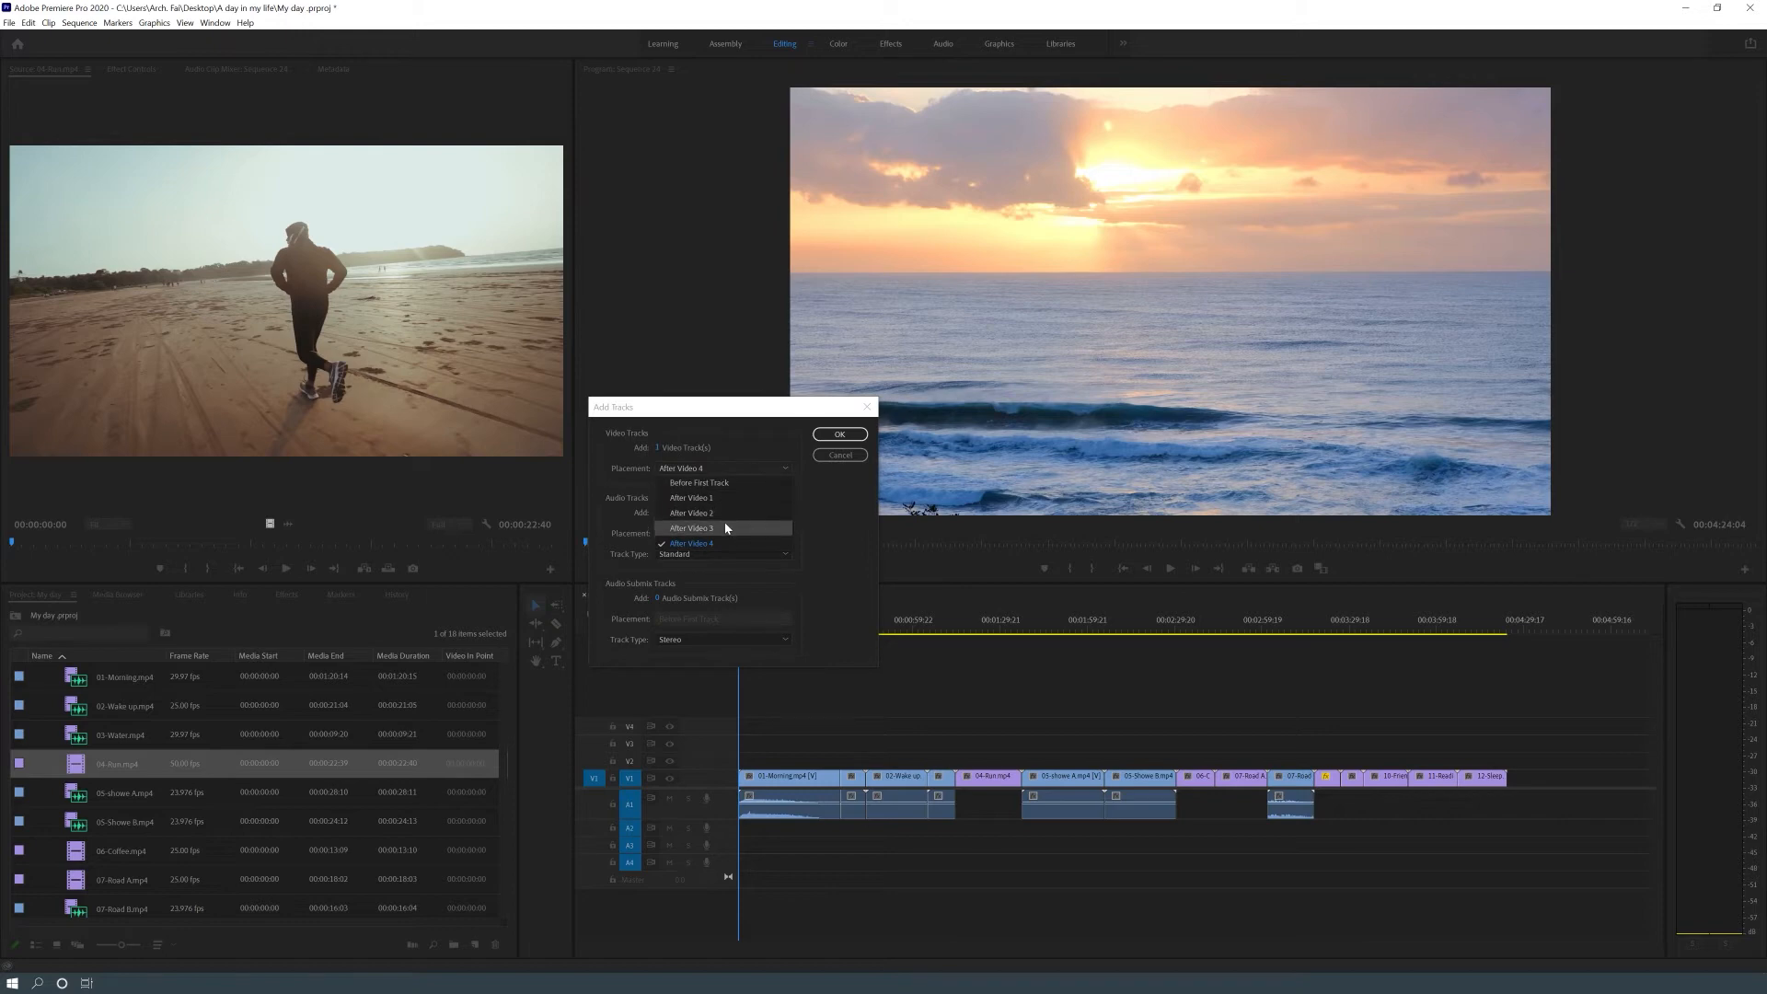
pyautogui.click(723, 469)
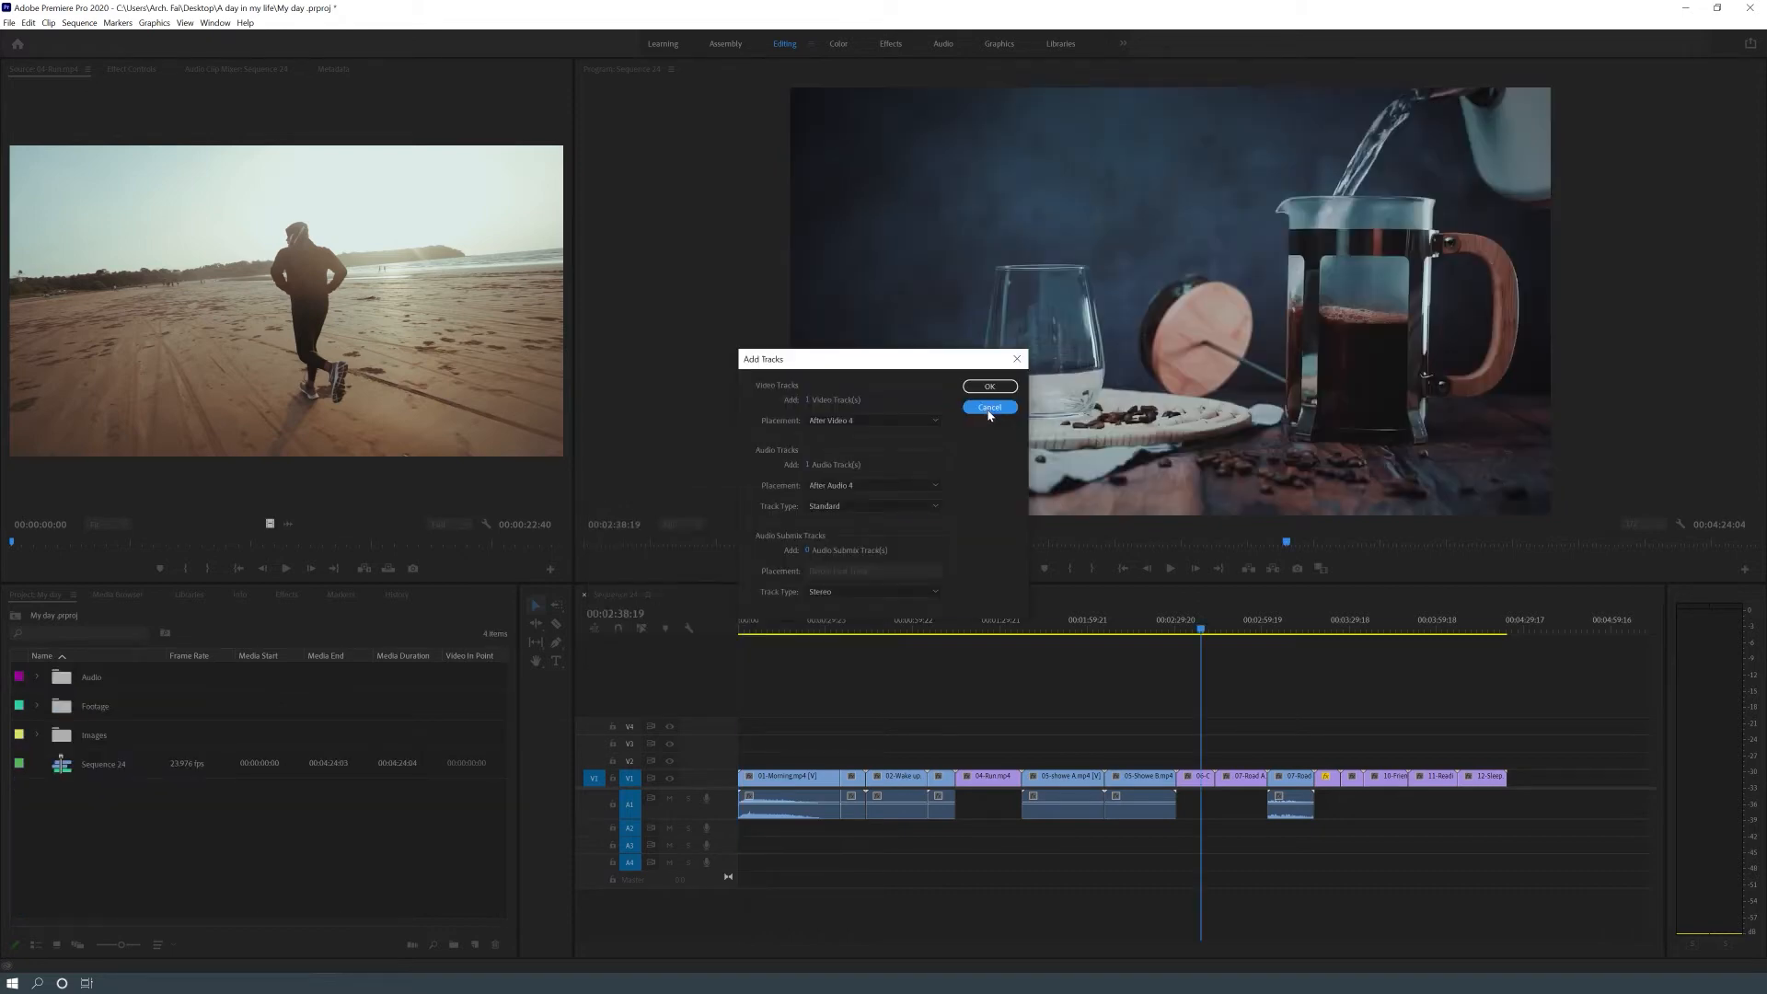
pyautogui.press('Escape')
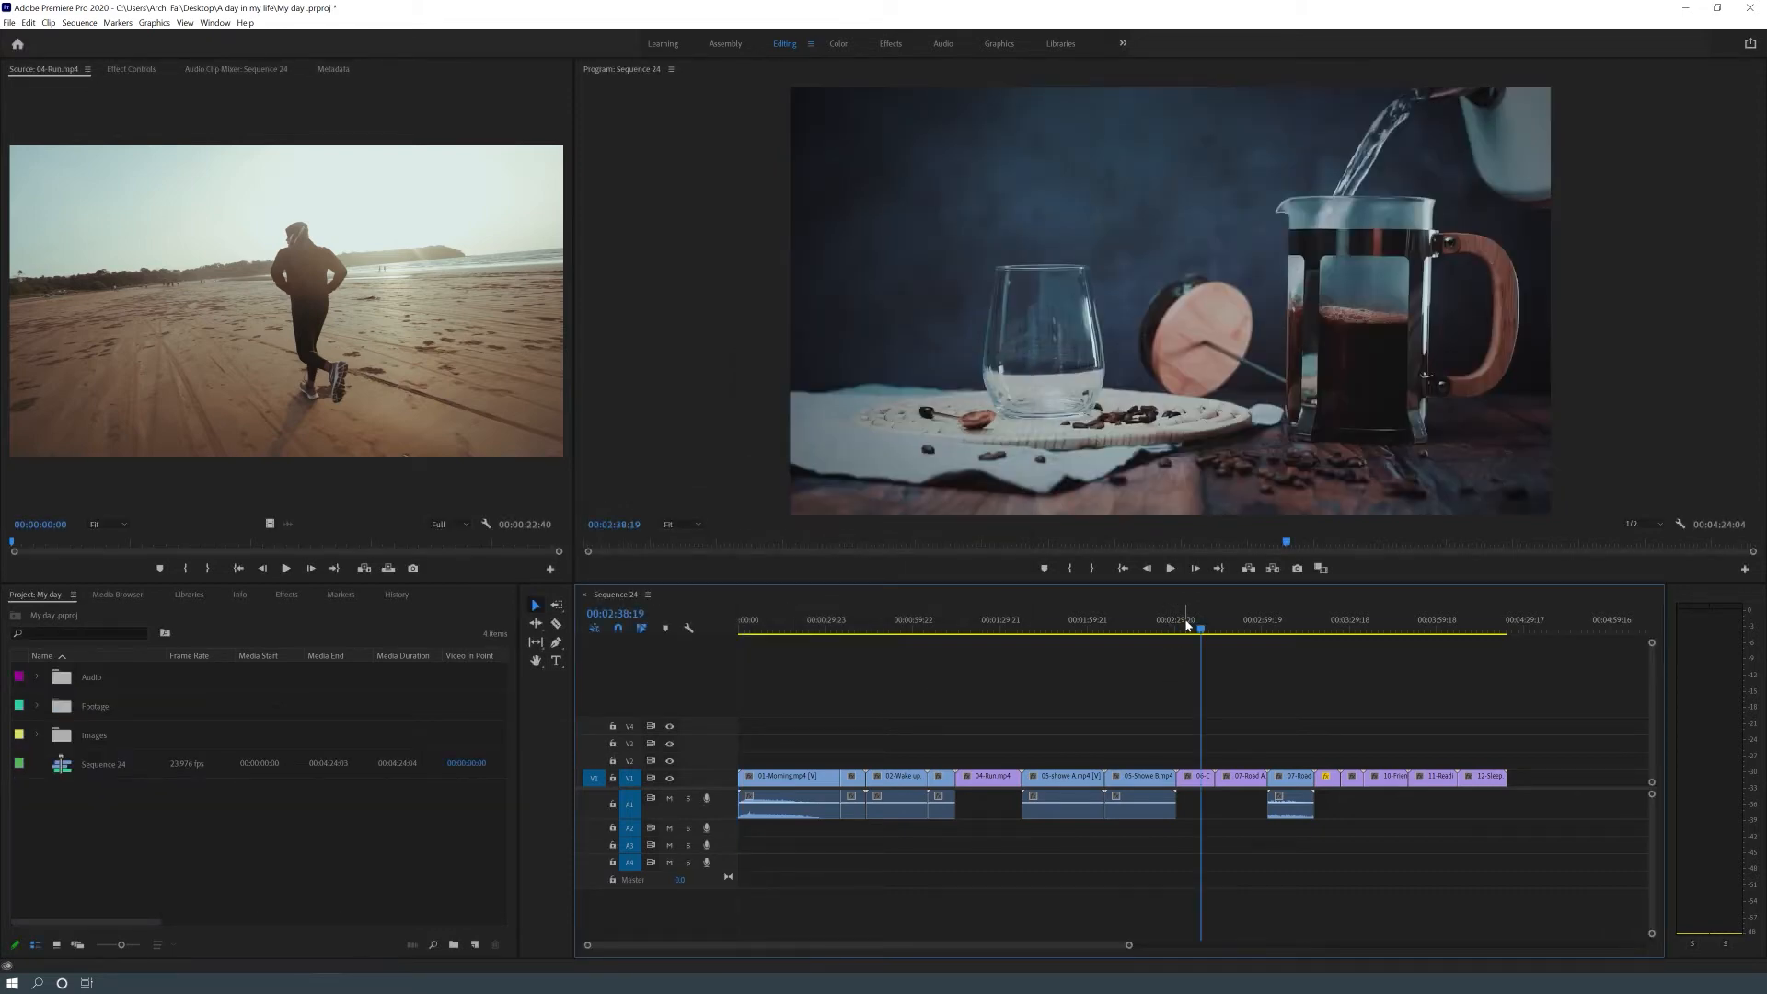
# Move the playhead to 00:03:02:12 and play part of the 07-Road B.mp4 clip
pyautogui.moveTo(1201, 630); pyautogui.dragTo(1268, 655)
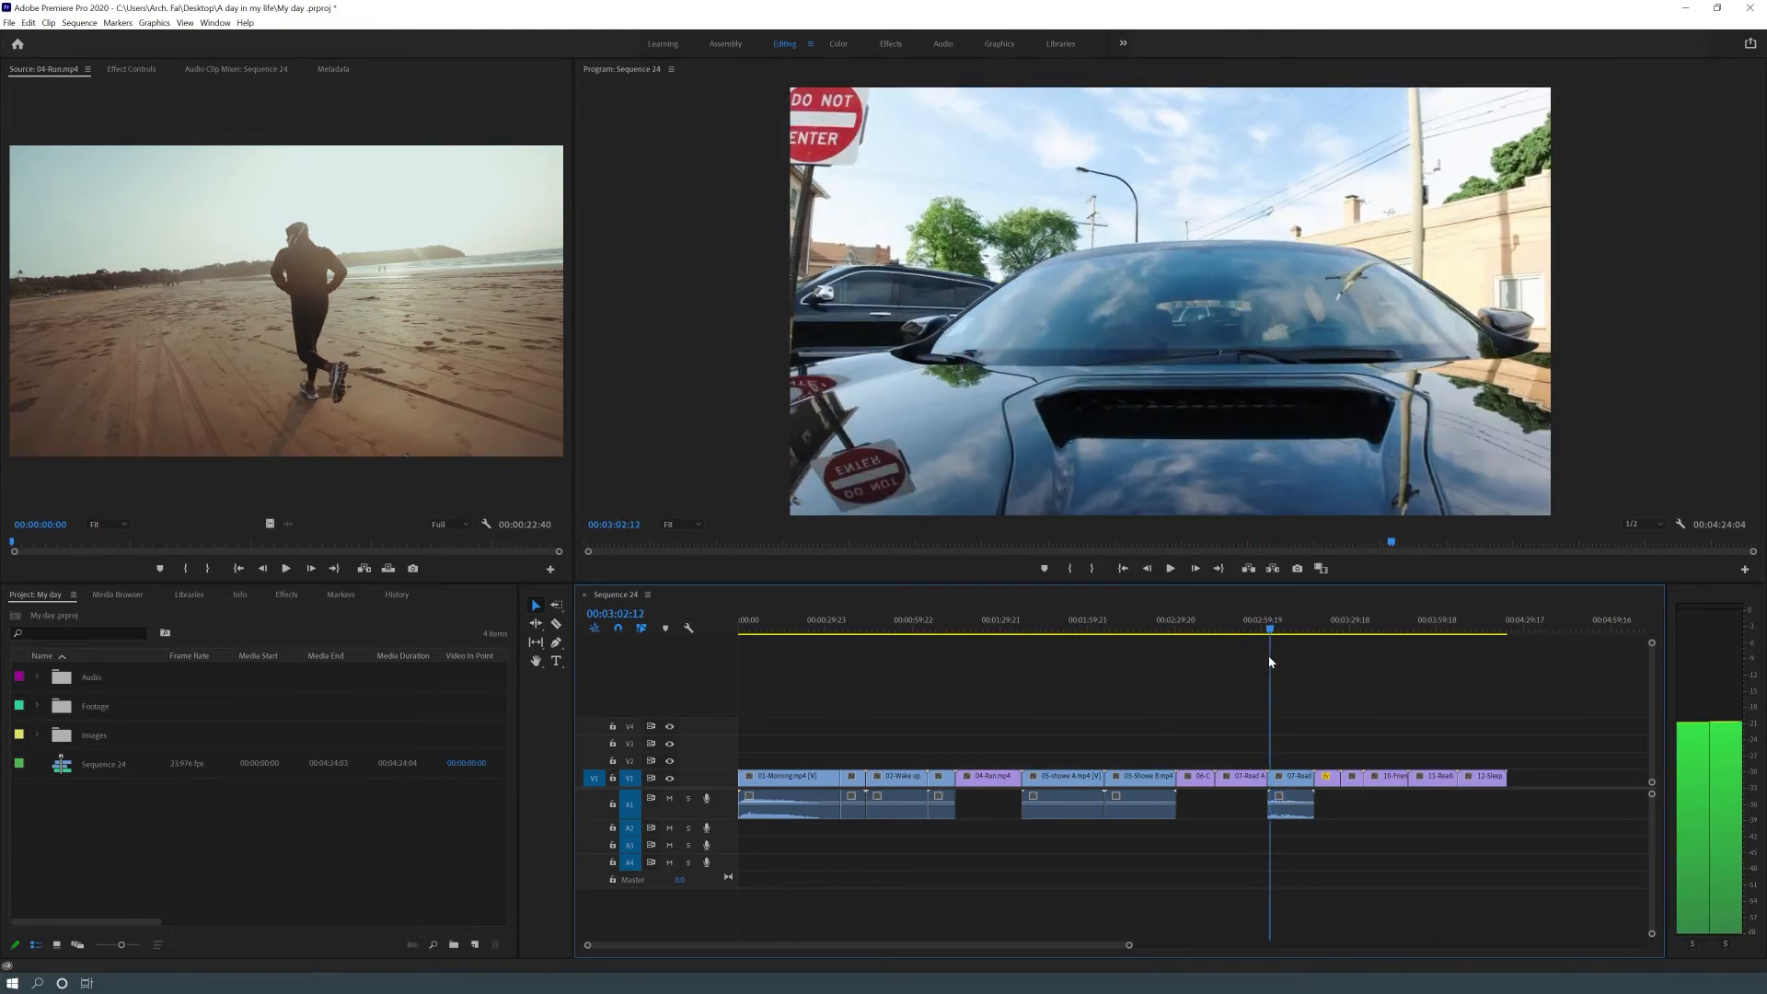
pyautogui.click(1171, 569)
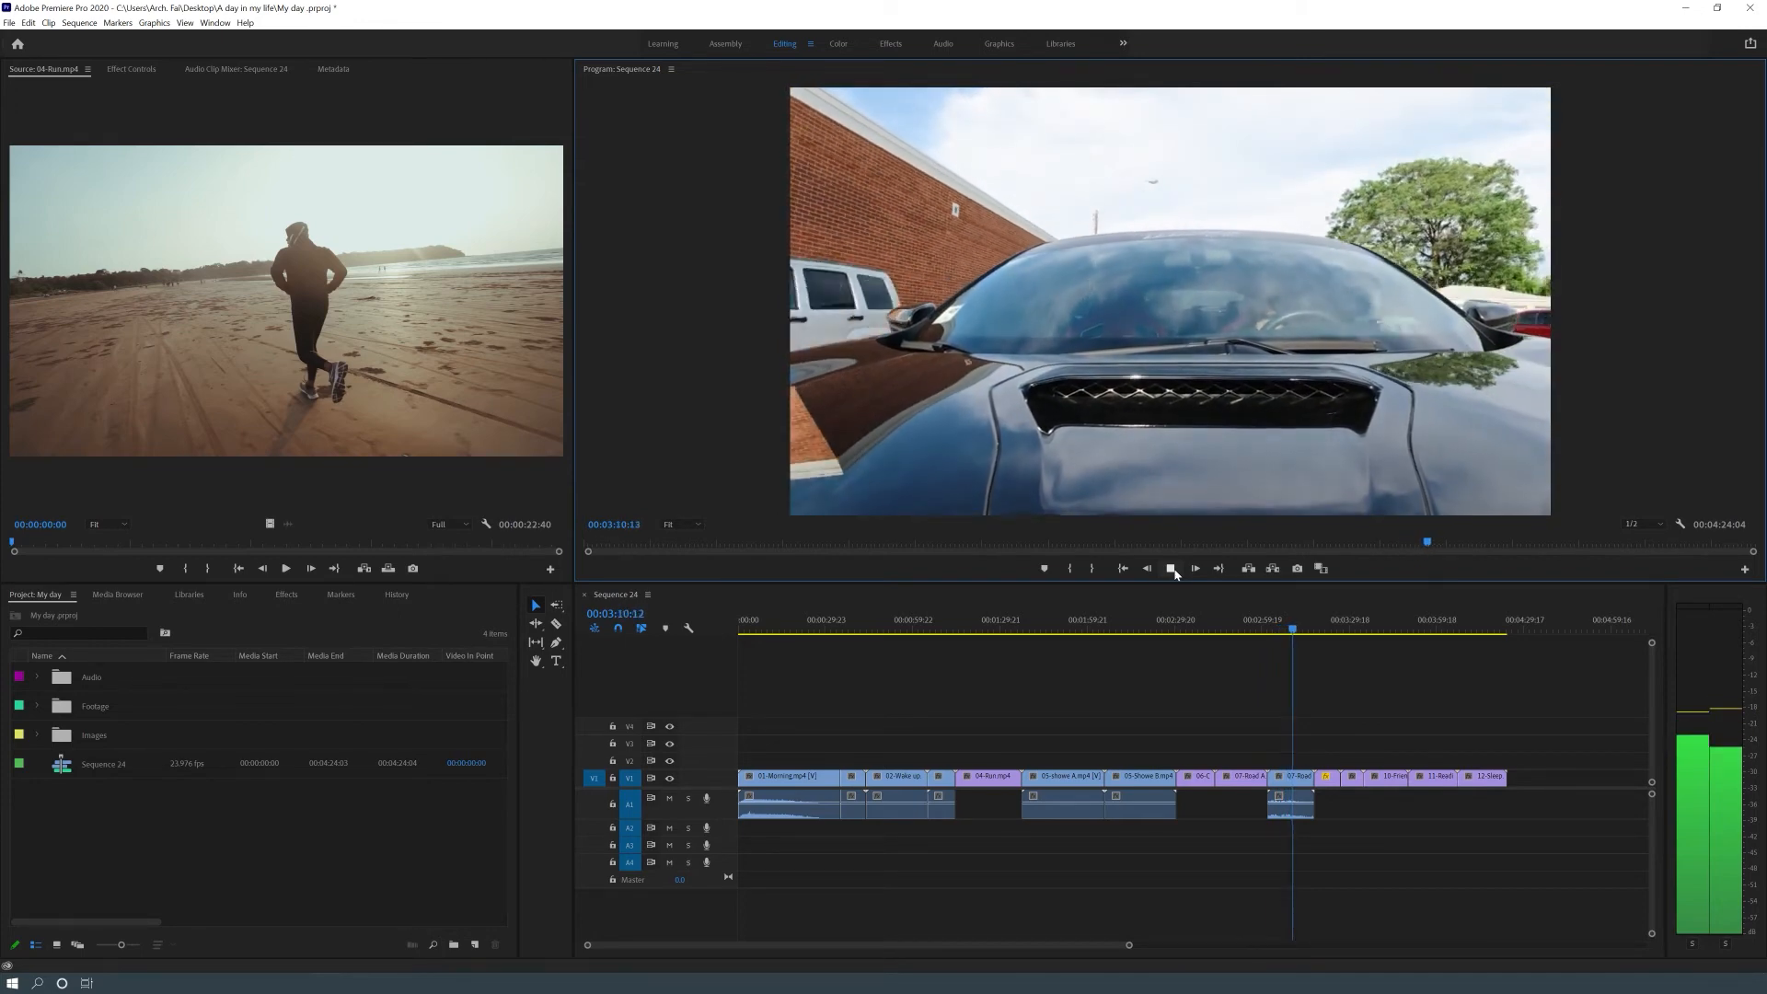
pyautogui.click(1171, 570)
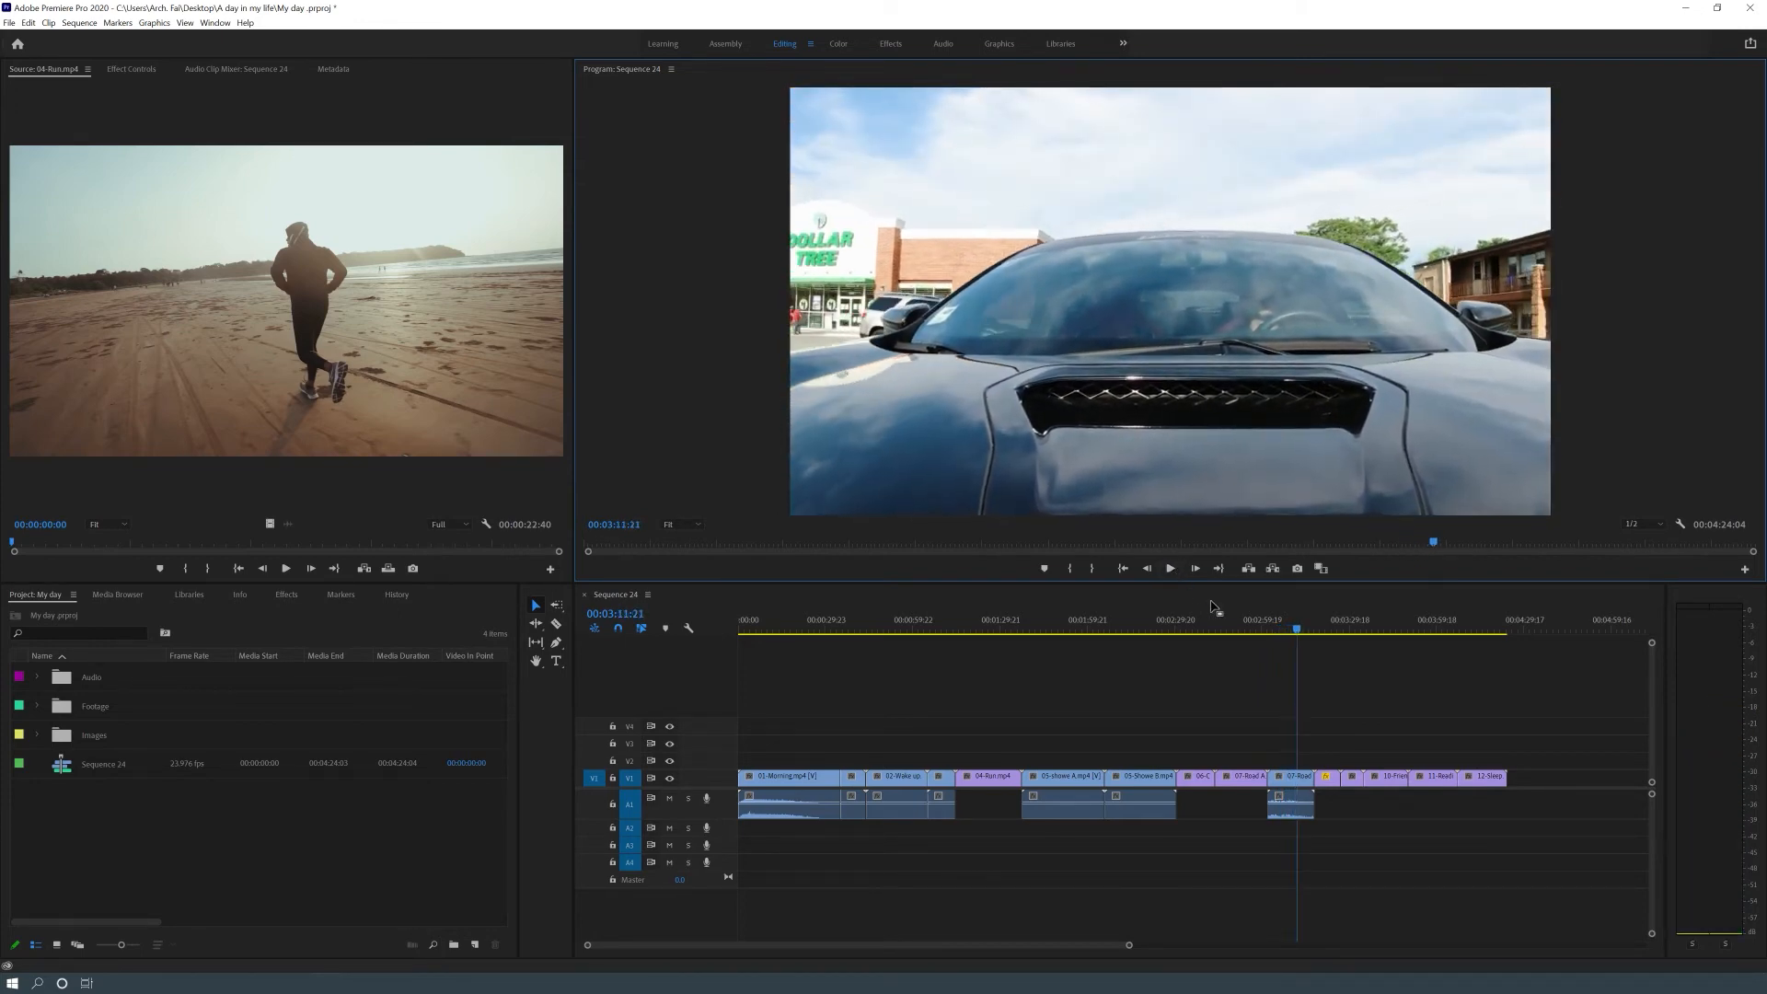
# Unlink the video and audio of the 07-Road B.mp4 clip in the sequence
pyautogui.click(1280, 779)
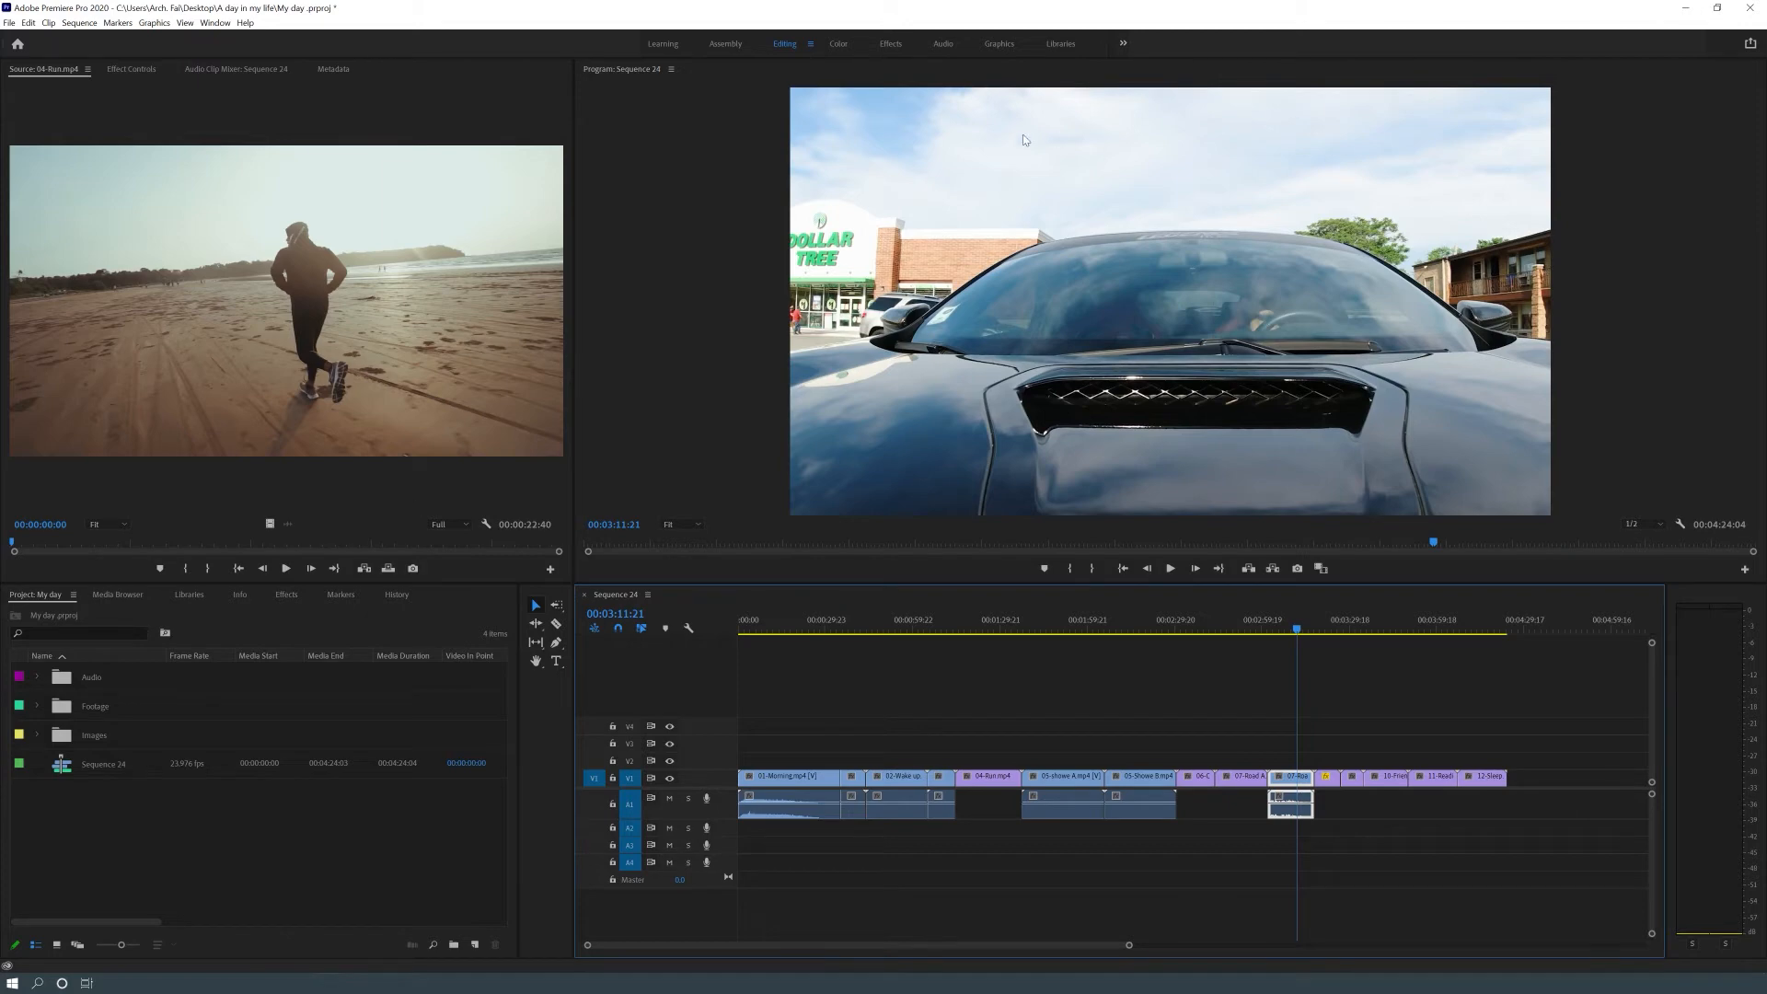
pyautogui.rightClick(1282, 775)
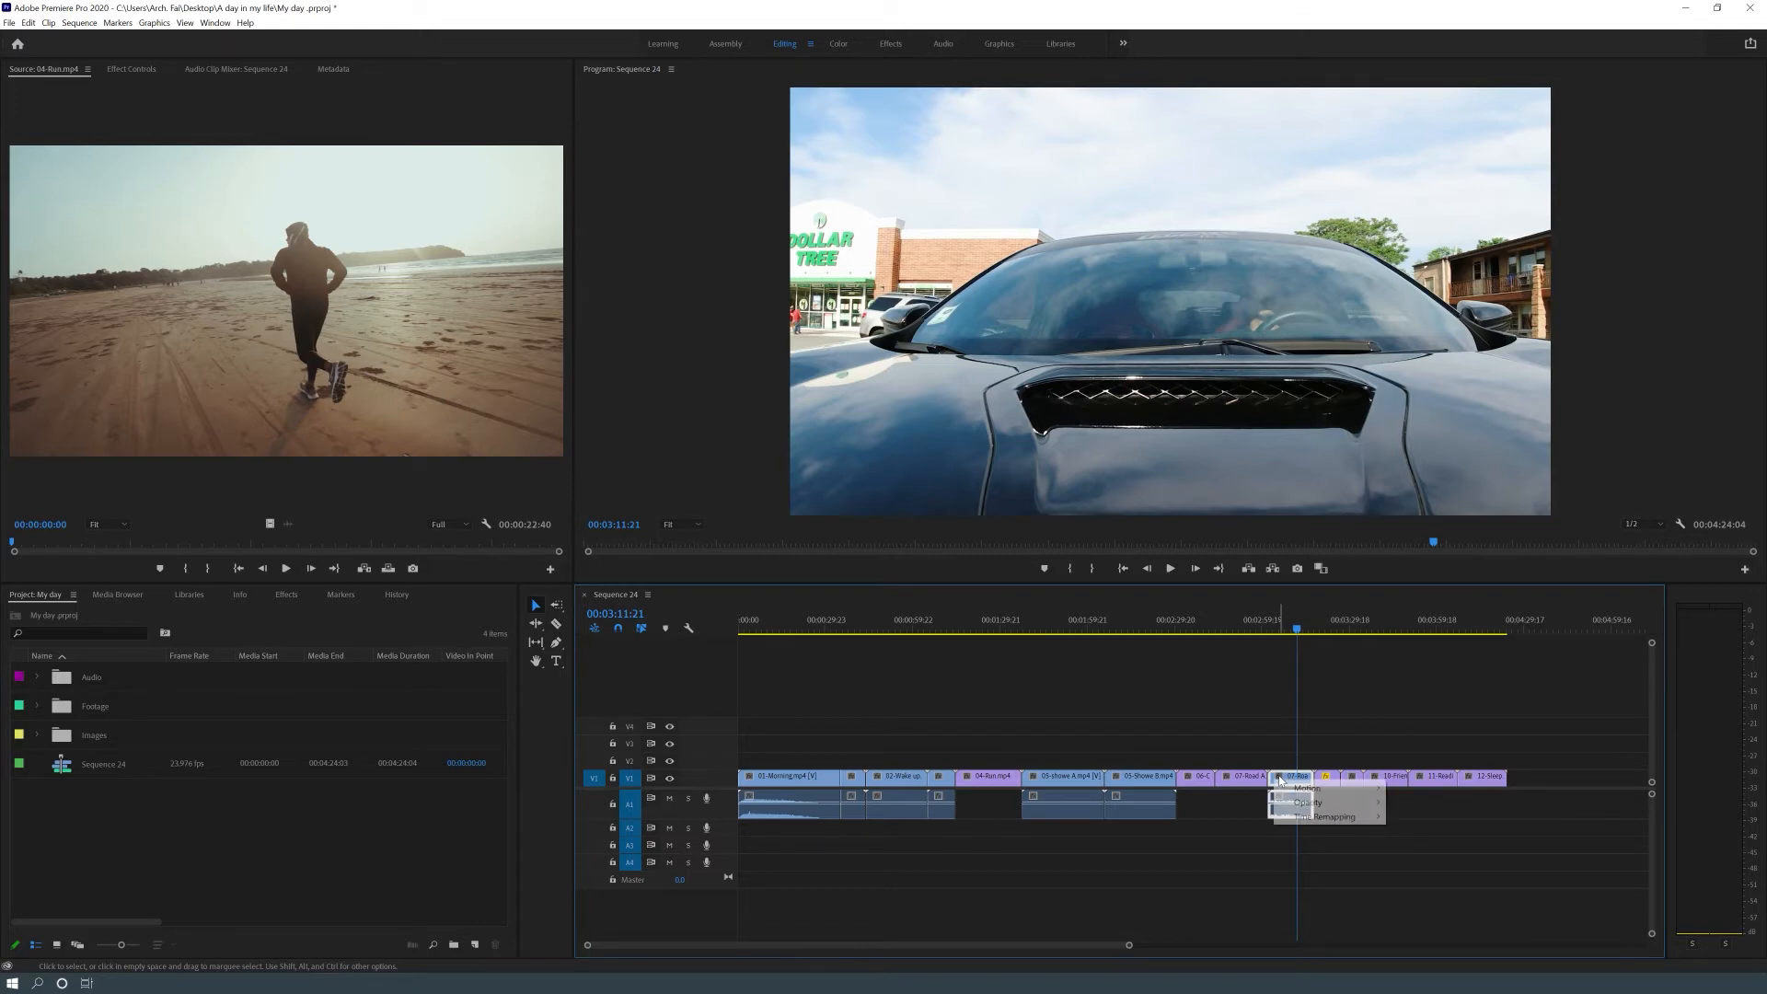
pyautogui.click(1253, 719)
pyautogui.click(1292, 778)
pyautogui.rightClick(1292, 778)
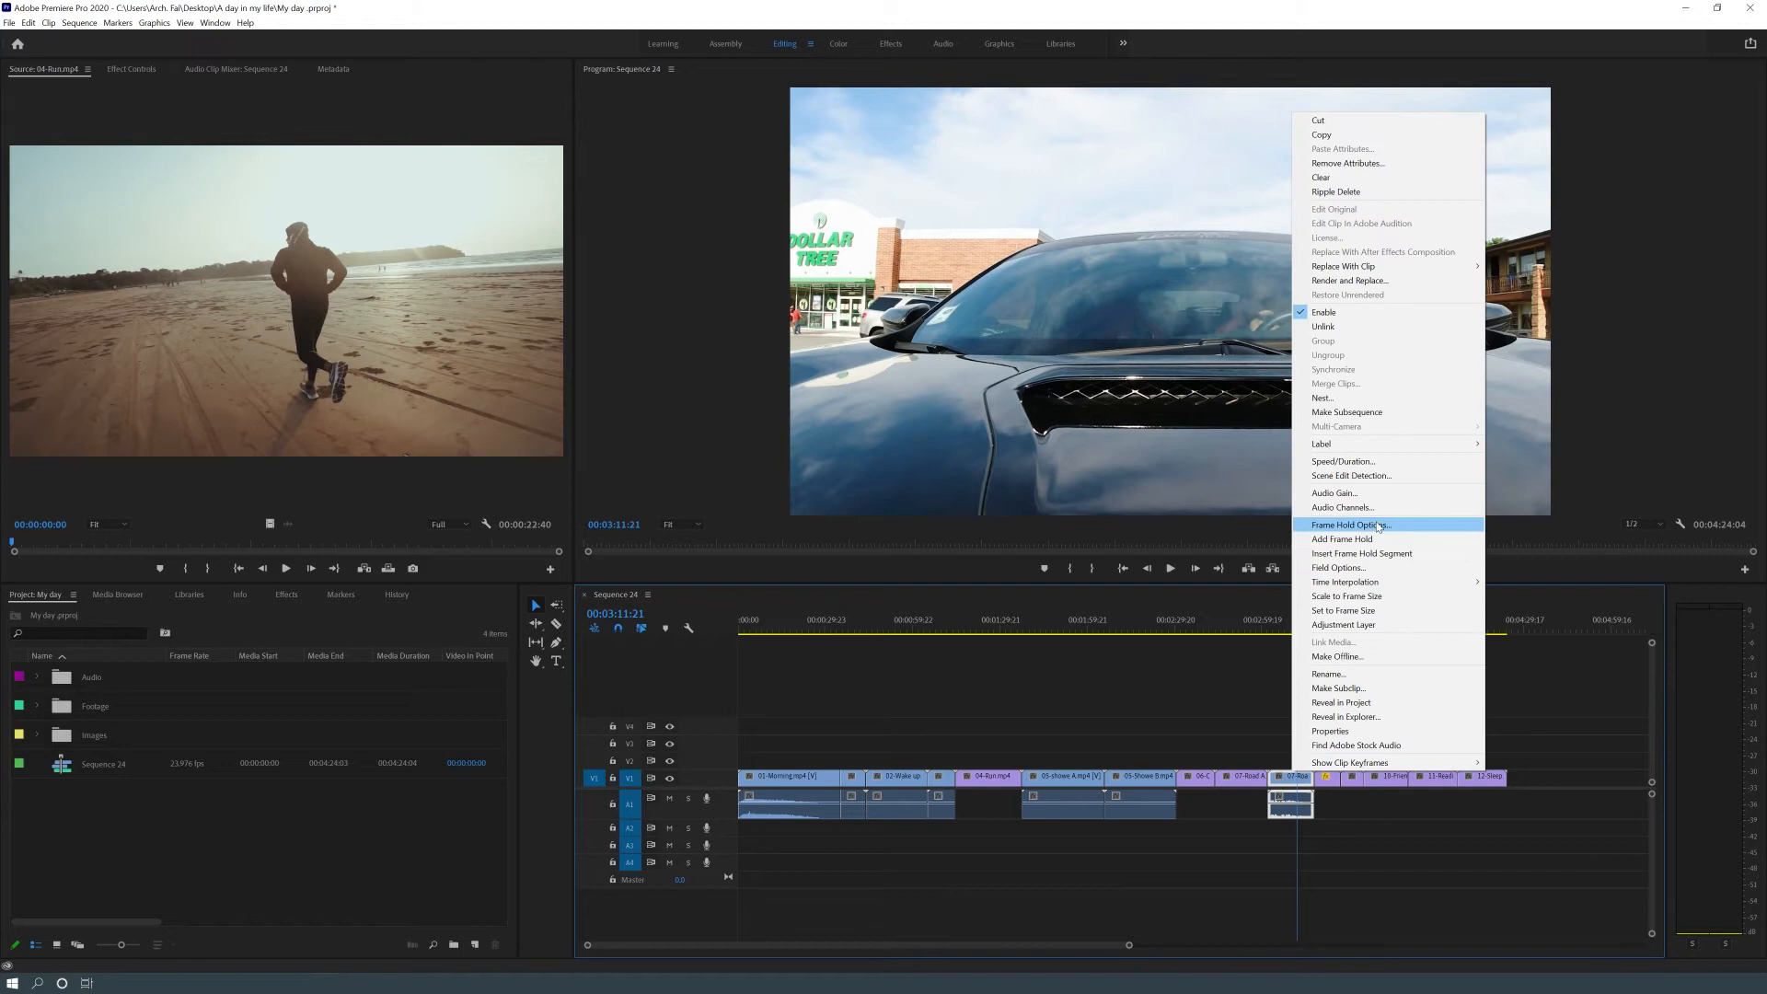
pyautogui.click(1363, 329)
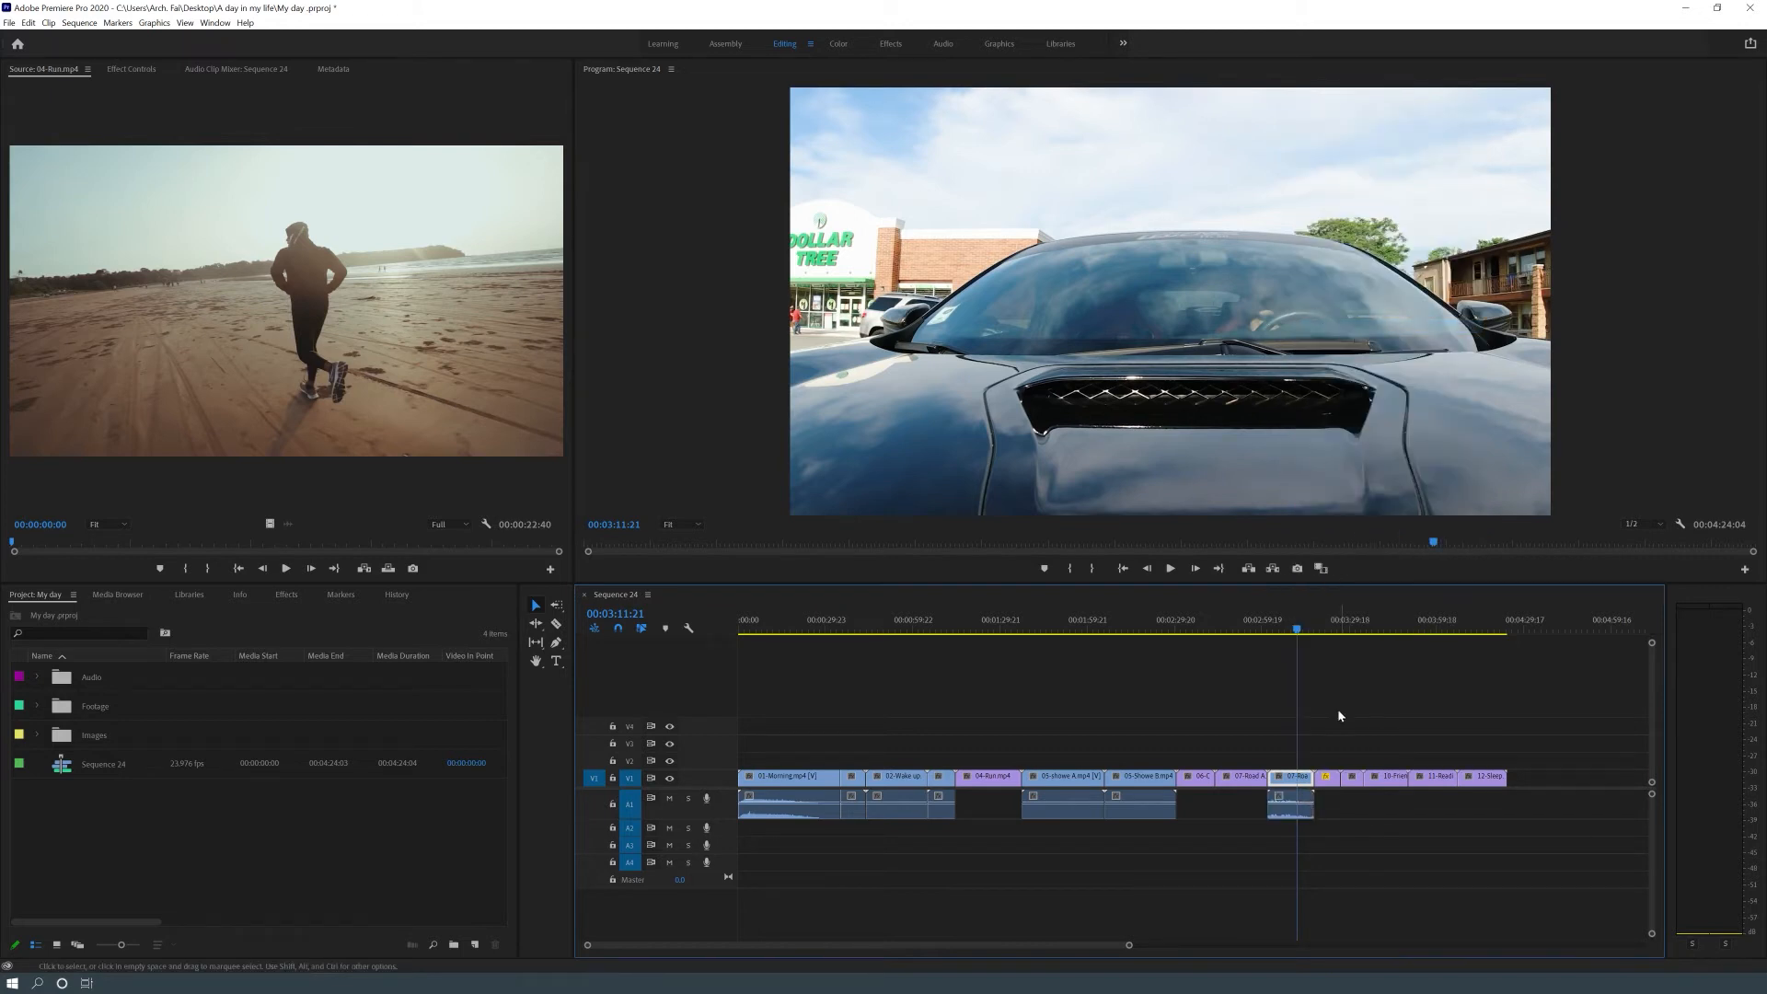
# Delete the video part of 07-Road B.mp4 and move its remaining audio on A1 to the start of the 07-Road A.mp4 clip
pyautogui.click(1291, 813)
pyautogui.click(1292, 776)
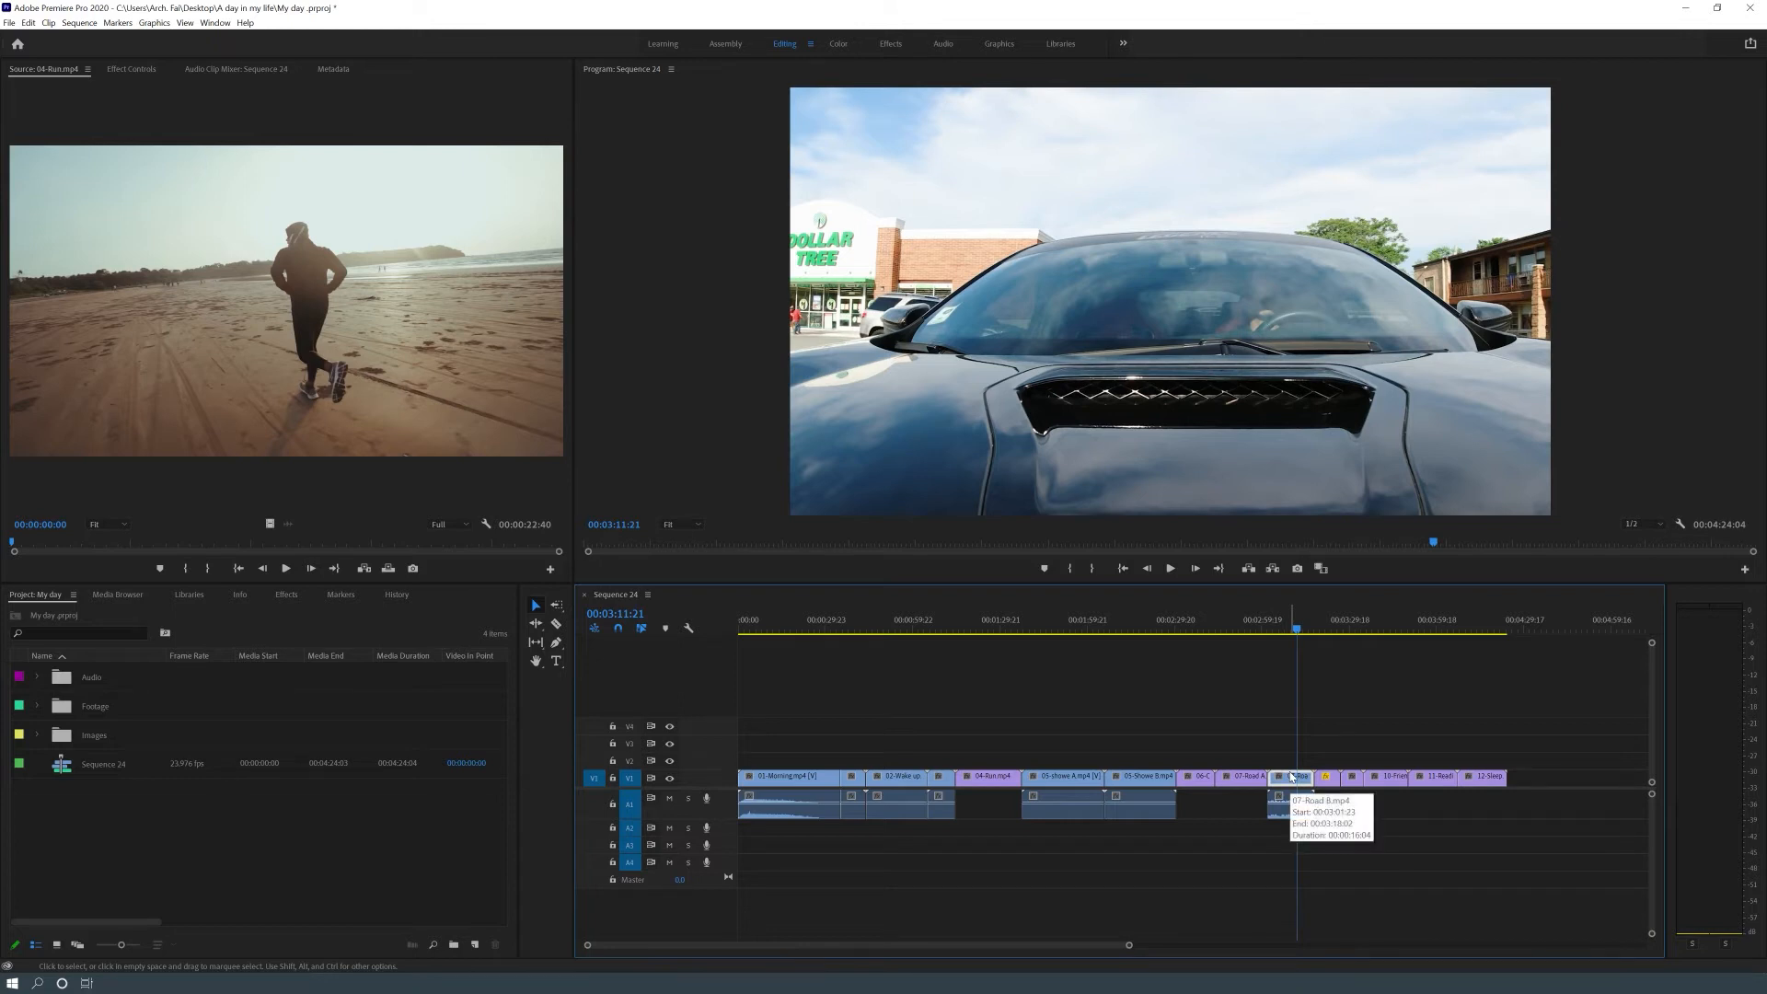
pyautogui.press('Delete')
pyautogui.moveTo(1297, 743); pyautogui.dragTo(1240, 740)
pyautogui.moveTo(1296, 806); pyautogui.dragTo(1244, 807)
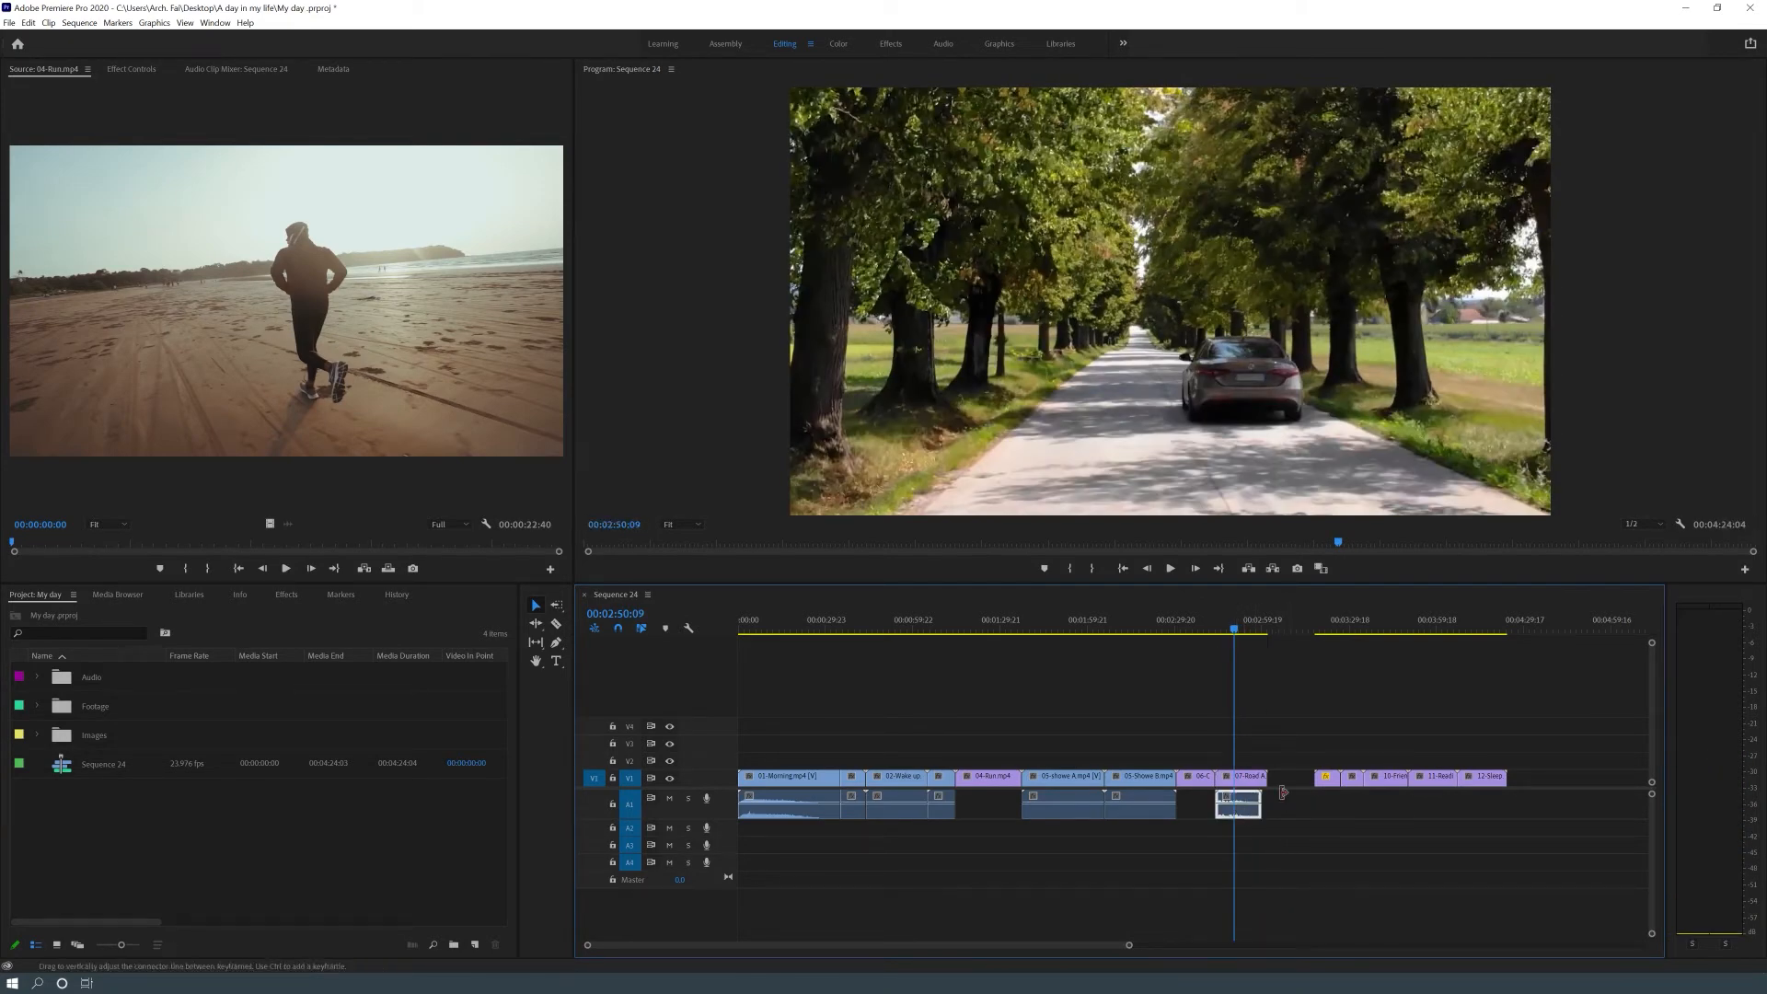
pyautogui.click(1229, 692)
# Preview 07-Road A.mp4 with the moved audio and close the empty gap after that clip on V1
pyautogui.click(1209, 629)
pyautogui.click(1171, 568)
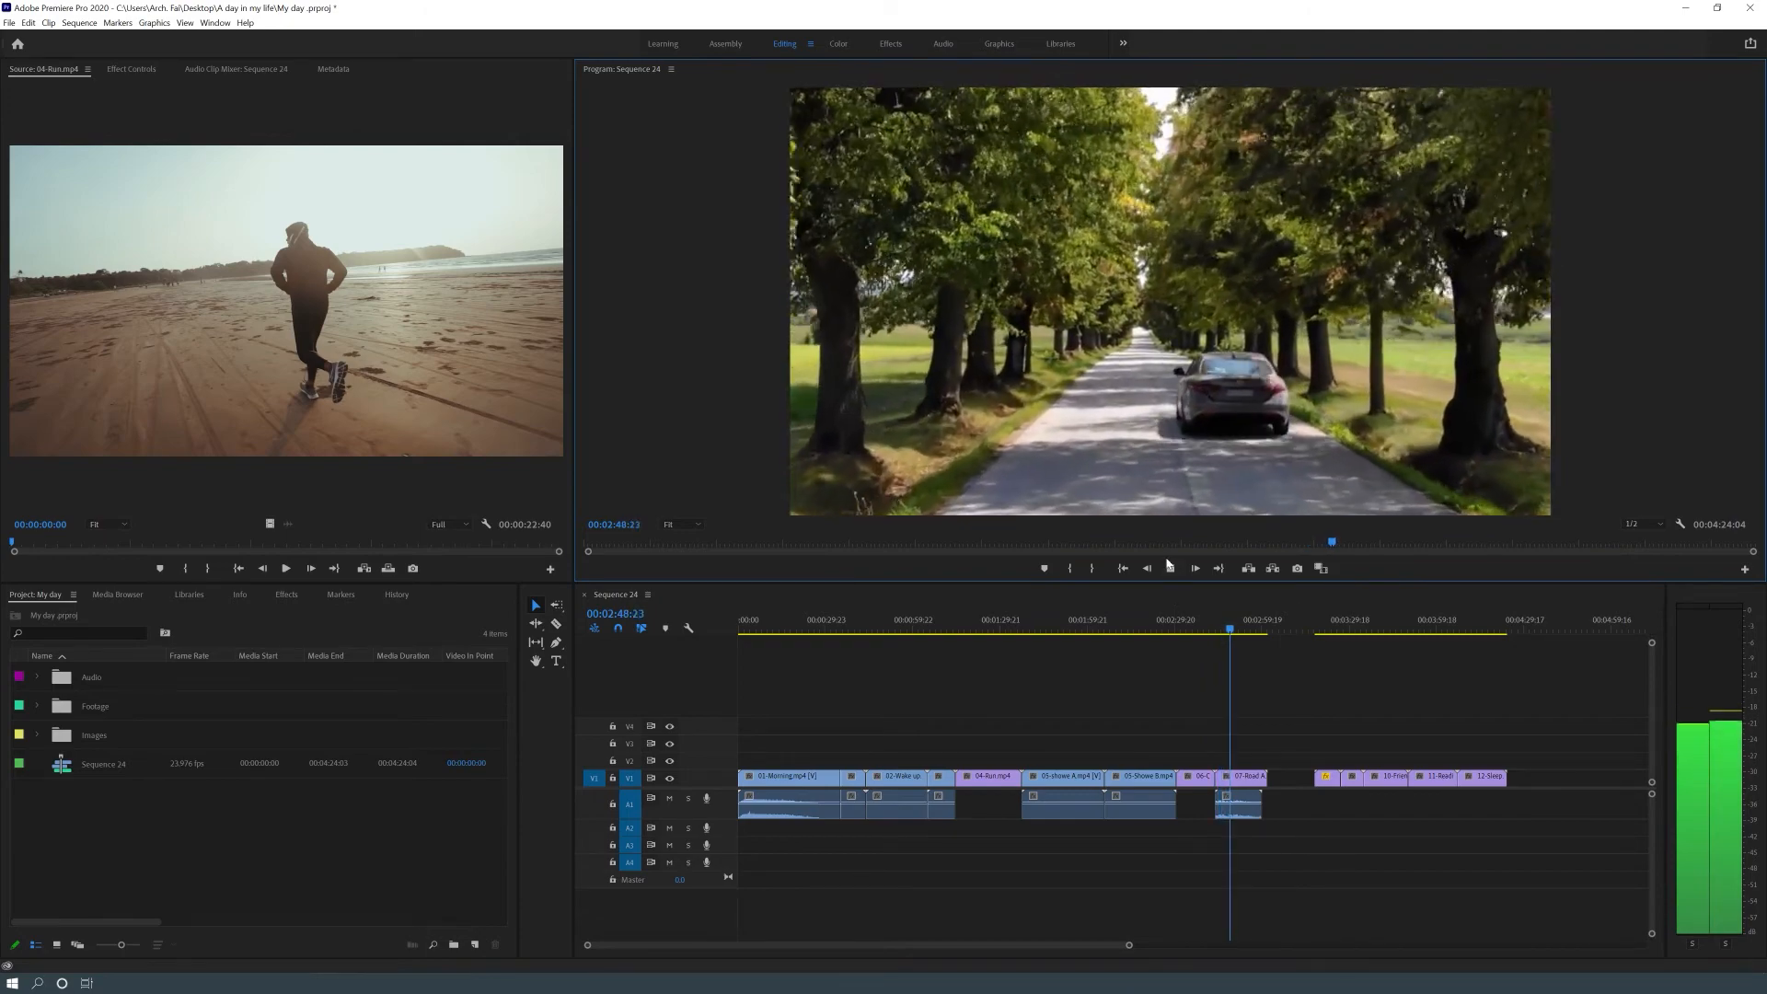
pyautogui.press('space')
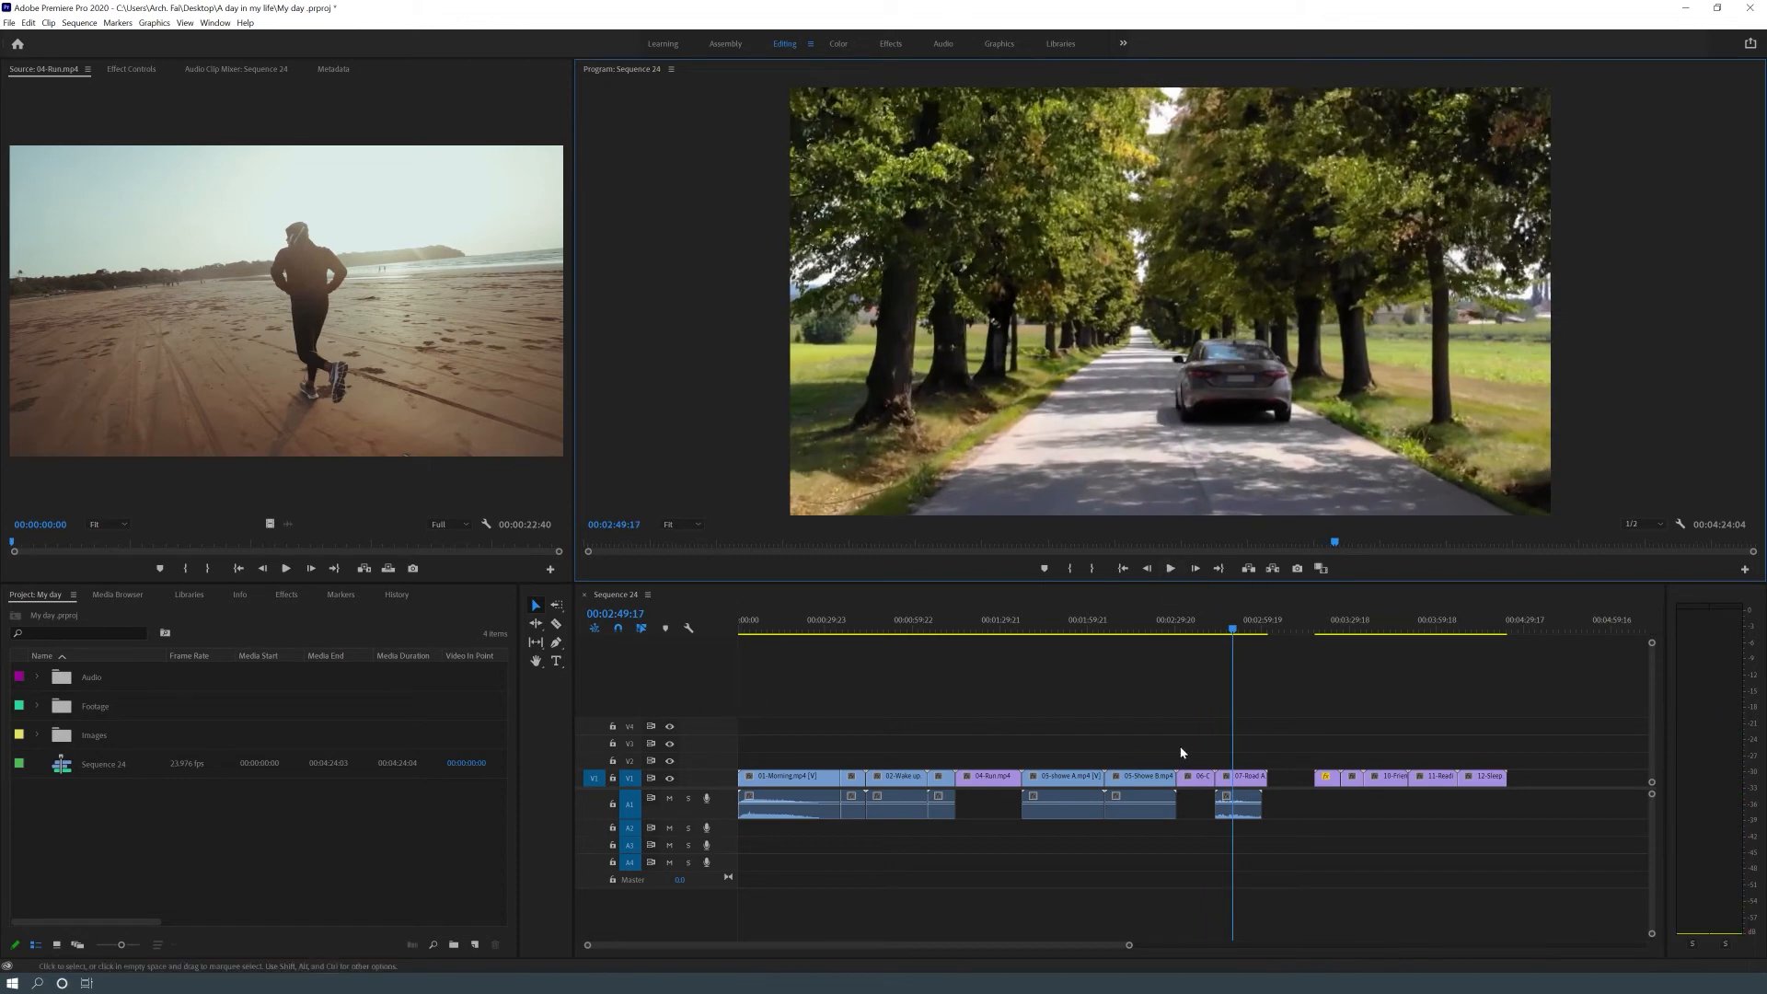
pyautogui.click(1290, 777)
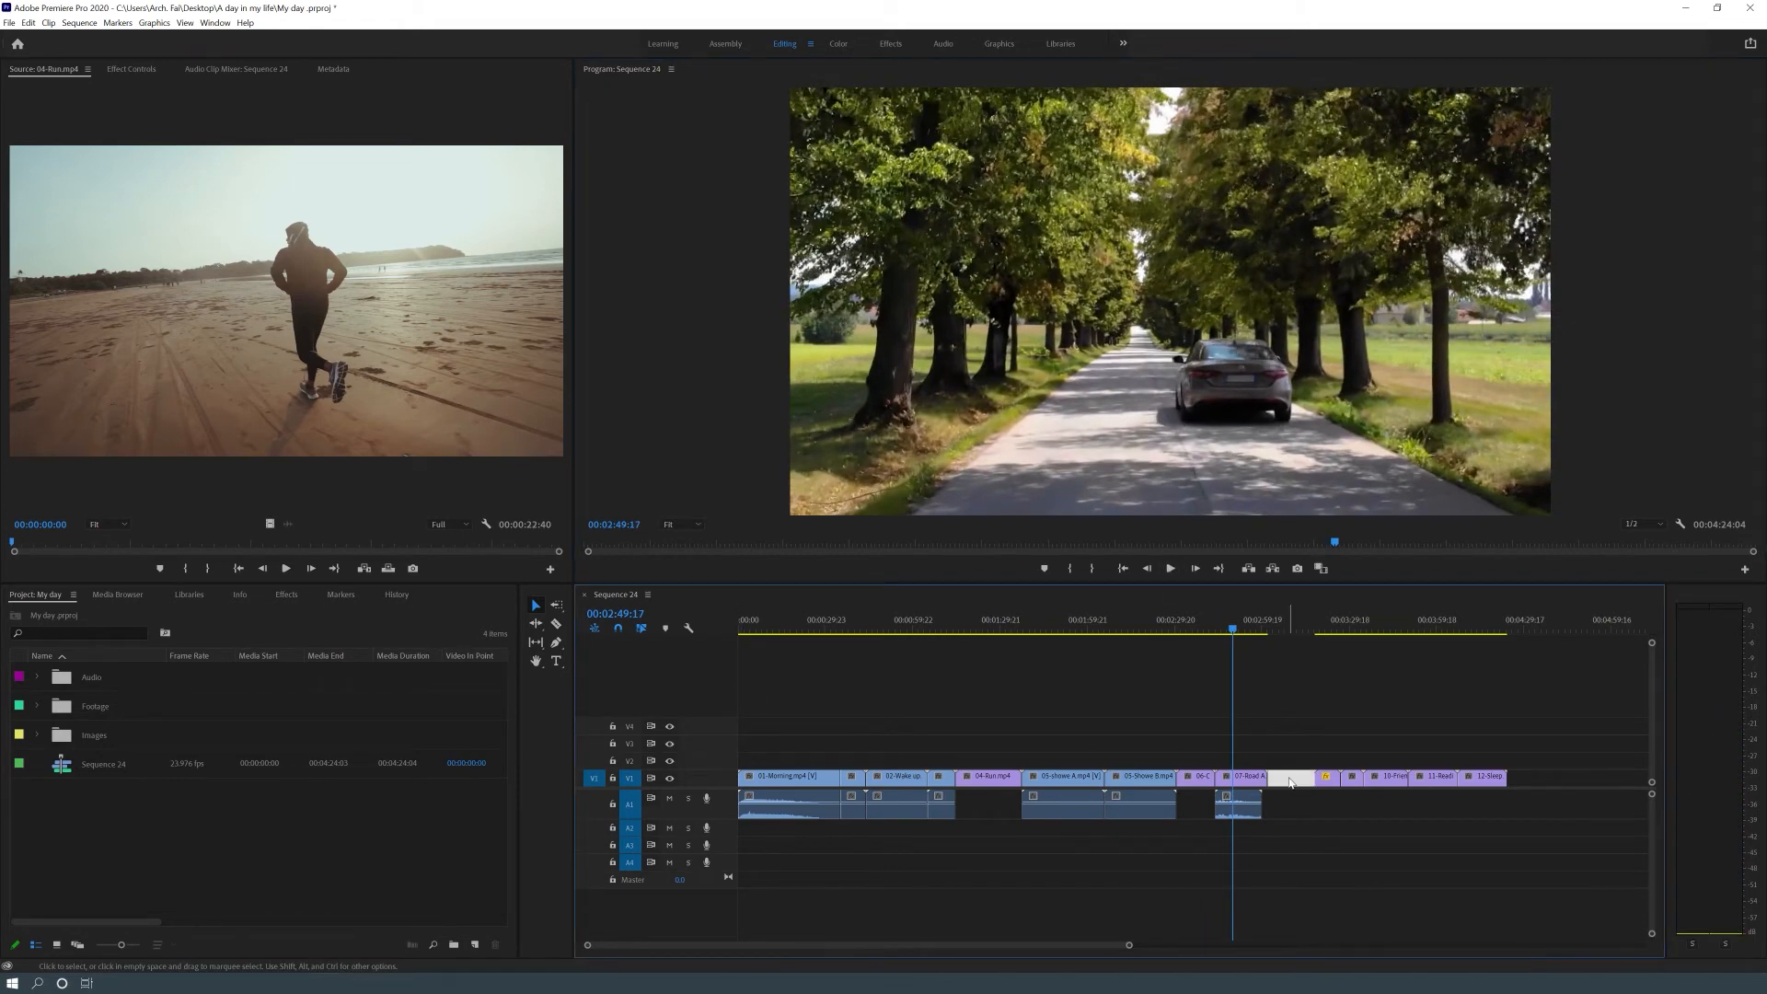
pyautogui.press('Delete')
# Play the first 01-Morning.mp4 segment from the sequence start and set its speed to 200%
pyautogui.click(792, 791)
pyautogui.moveTo(801, 622); pyautogui.dragTo(727, 622)
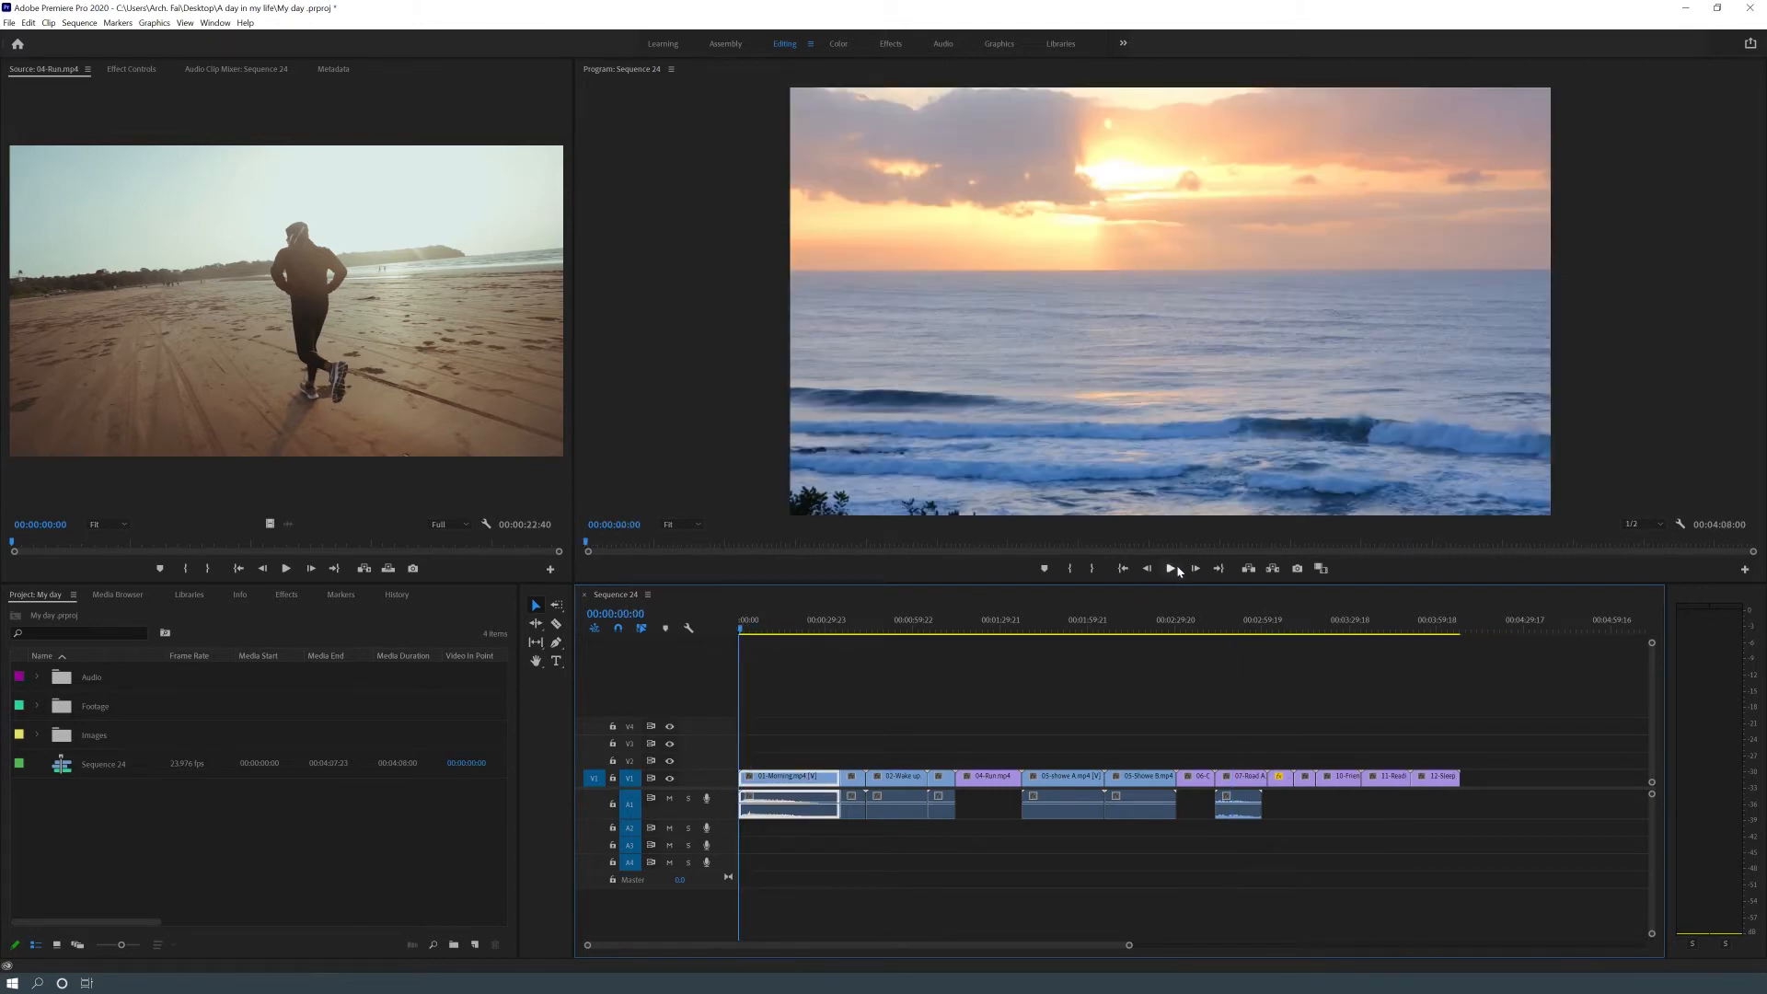
pyautogui.click(1177, 570)
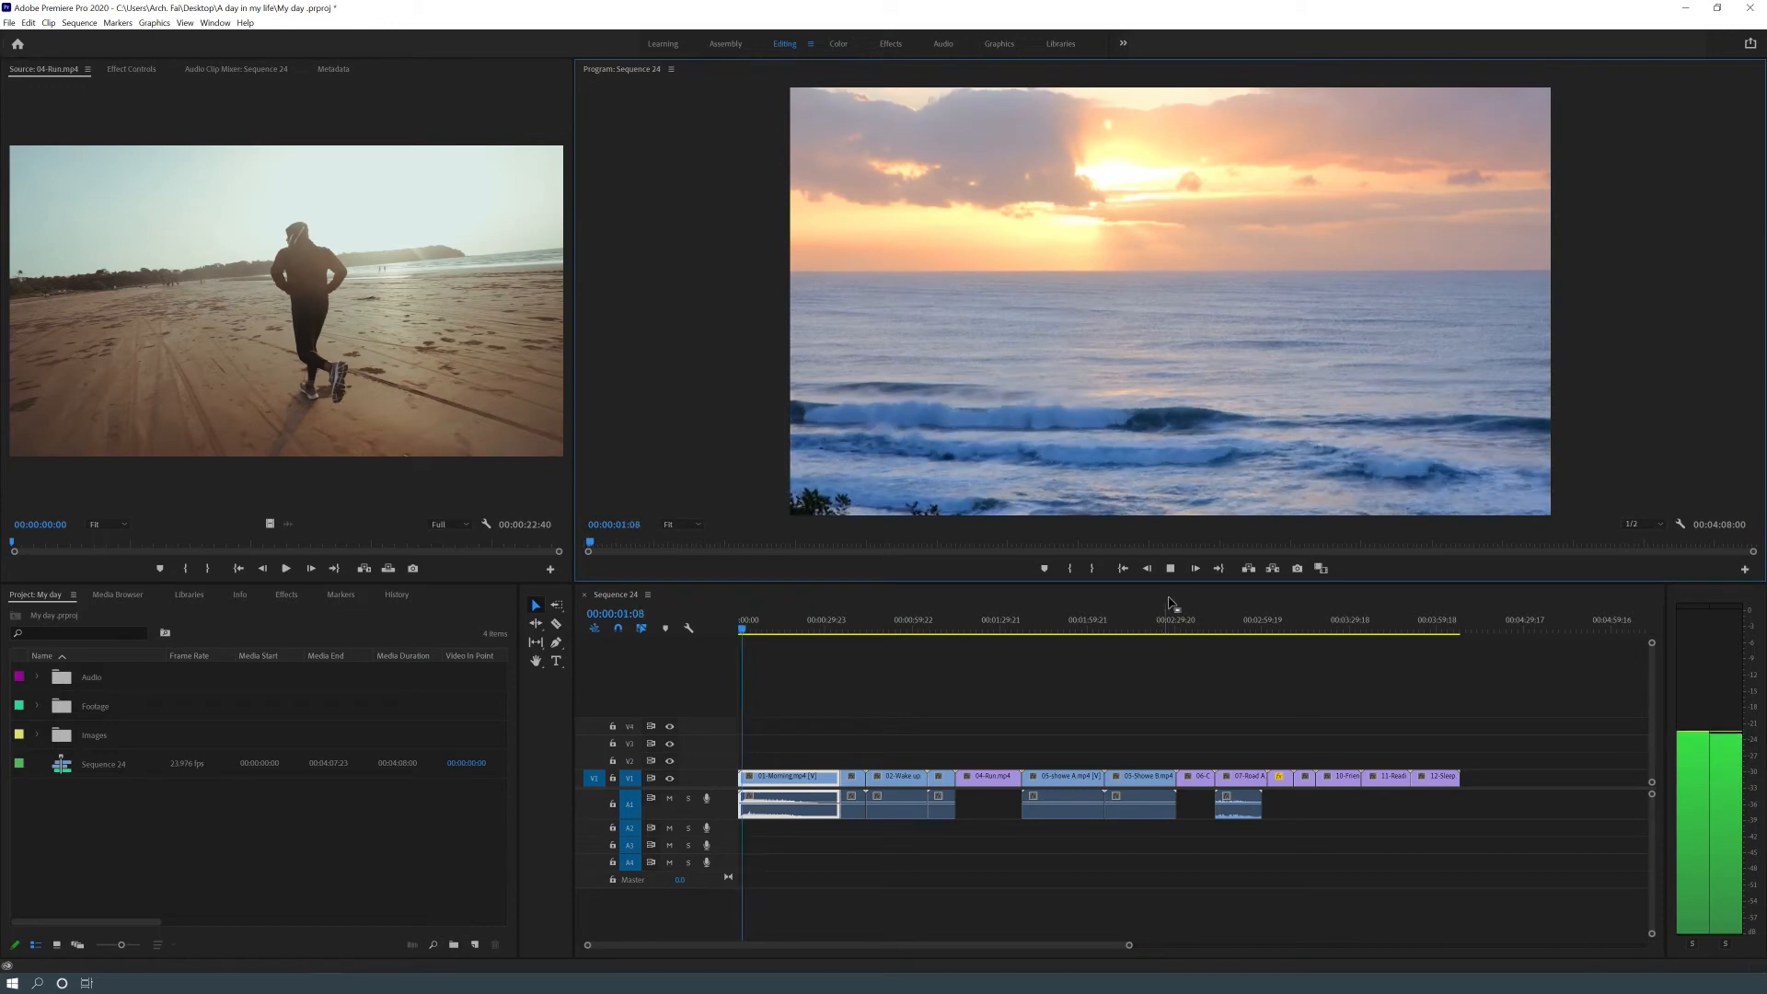
pyautogui.click(812, 783)
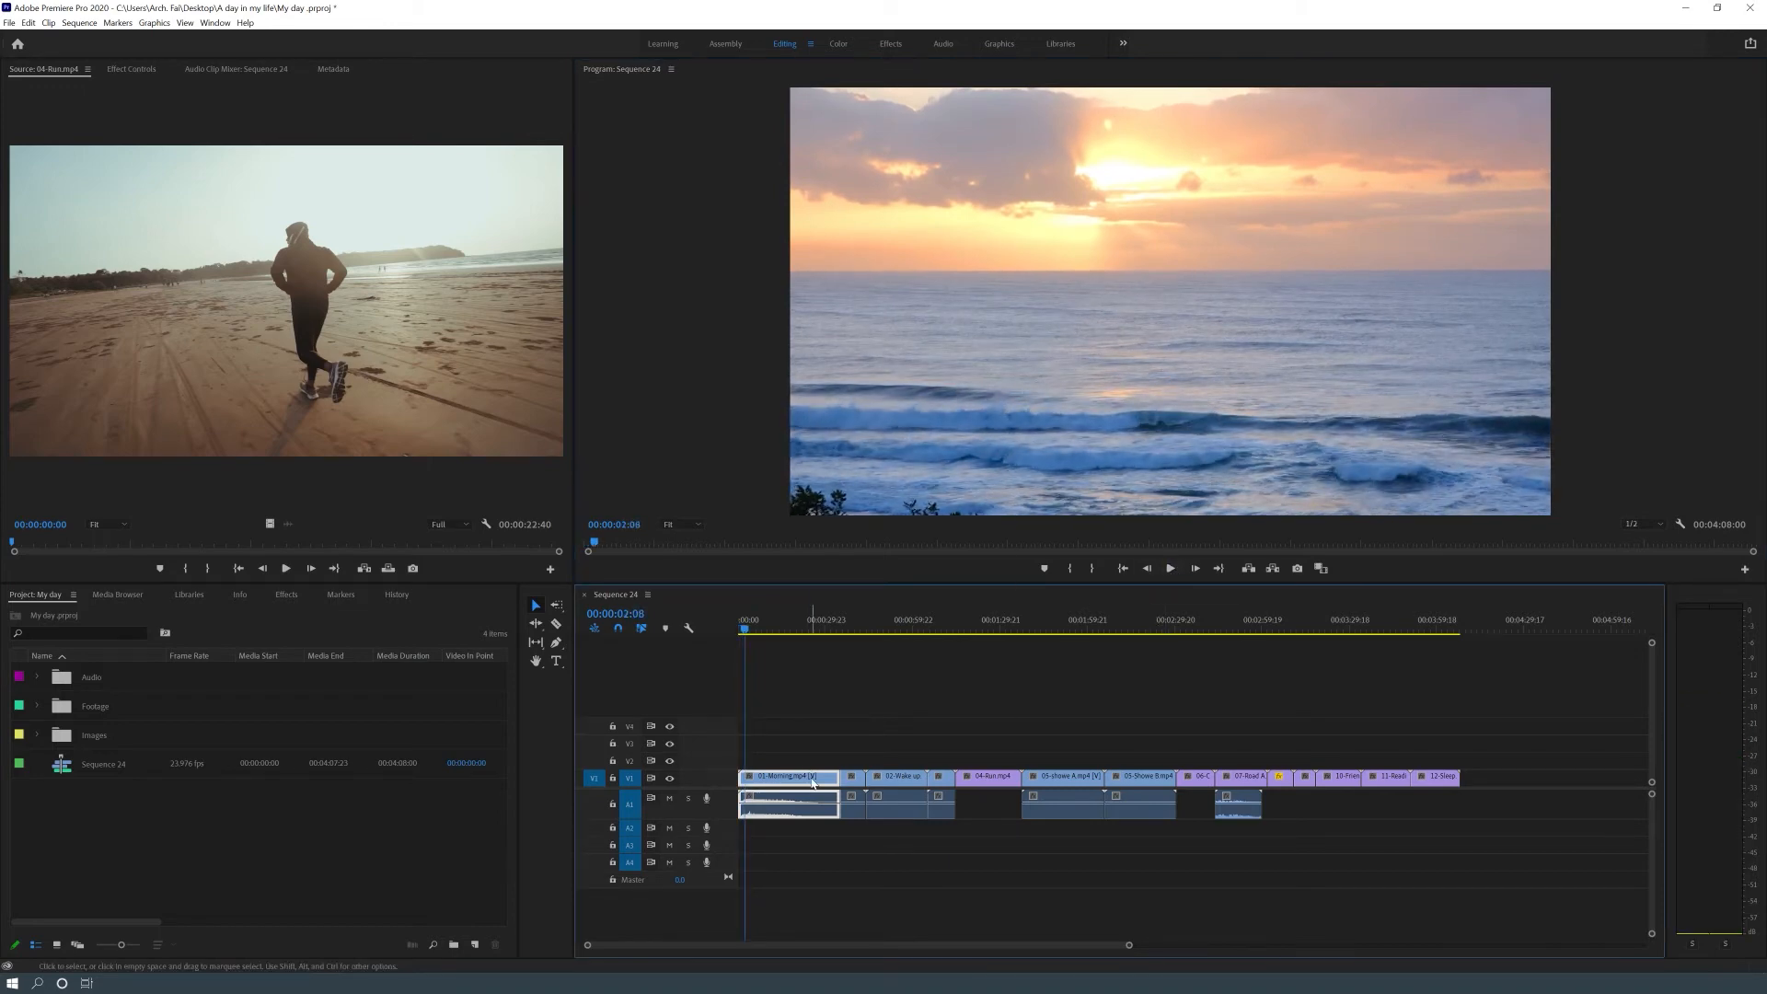
pyautogui.rightClick(812, 782)
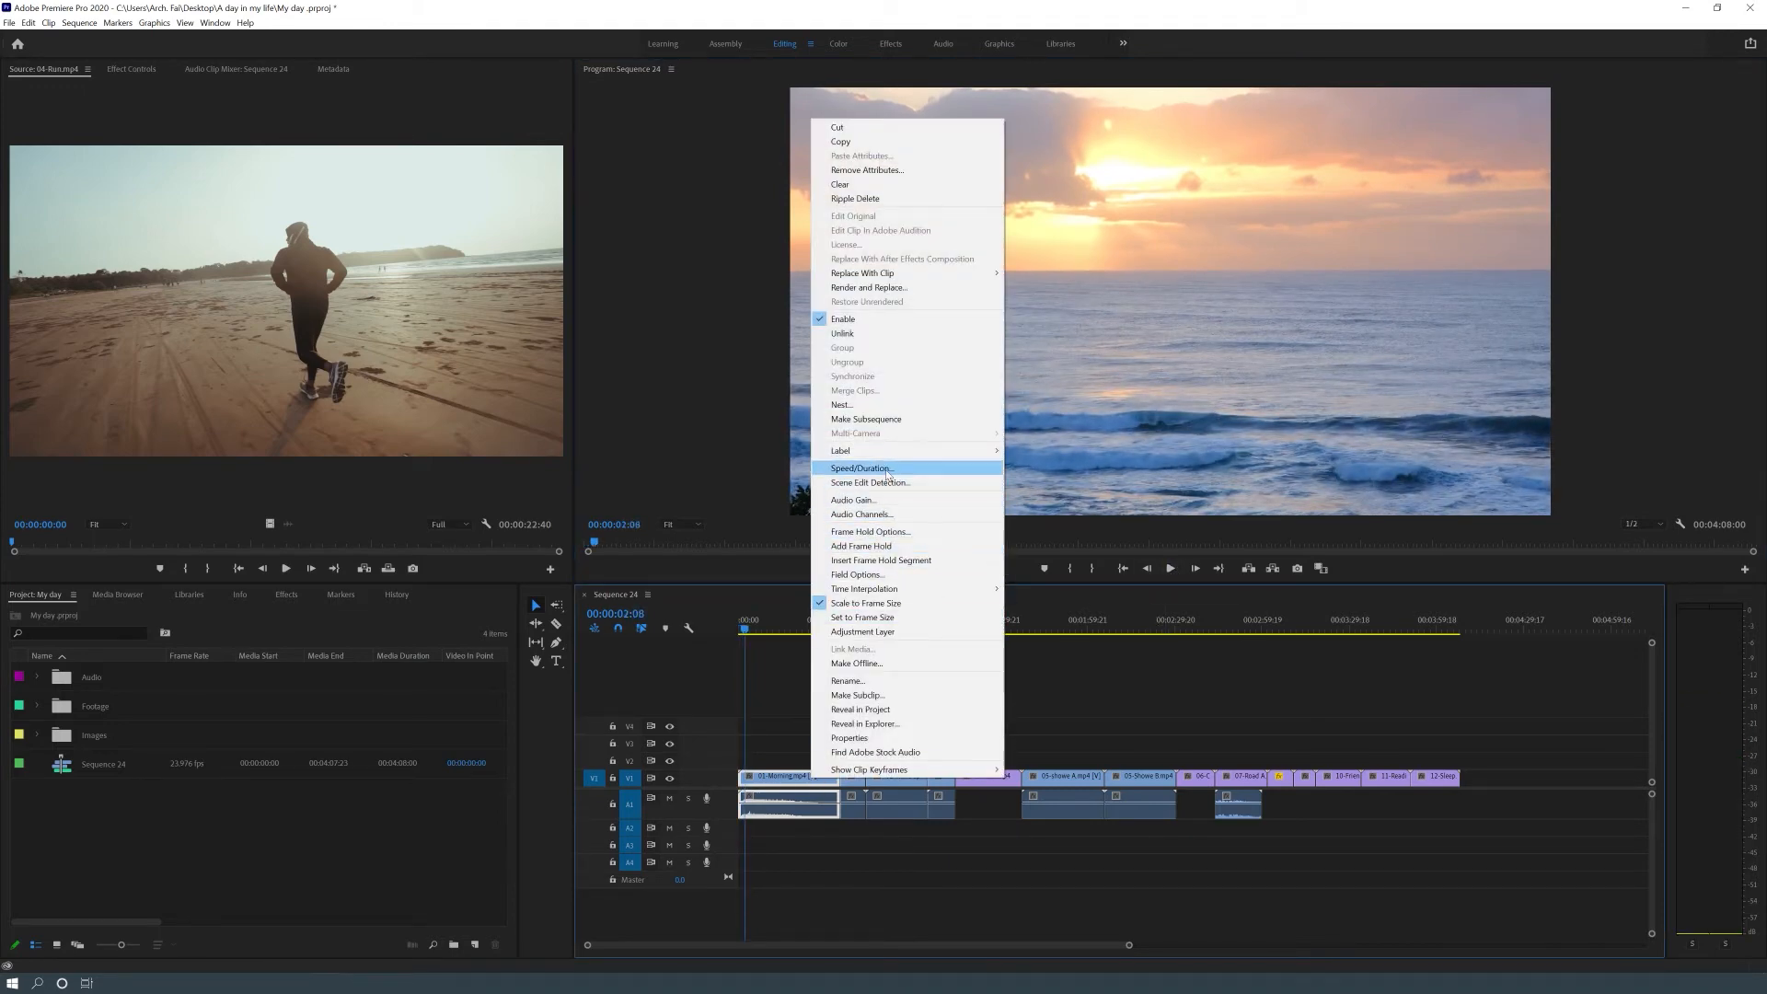
pyautogui.click(922, 475)
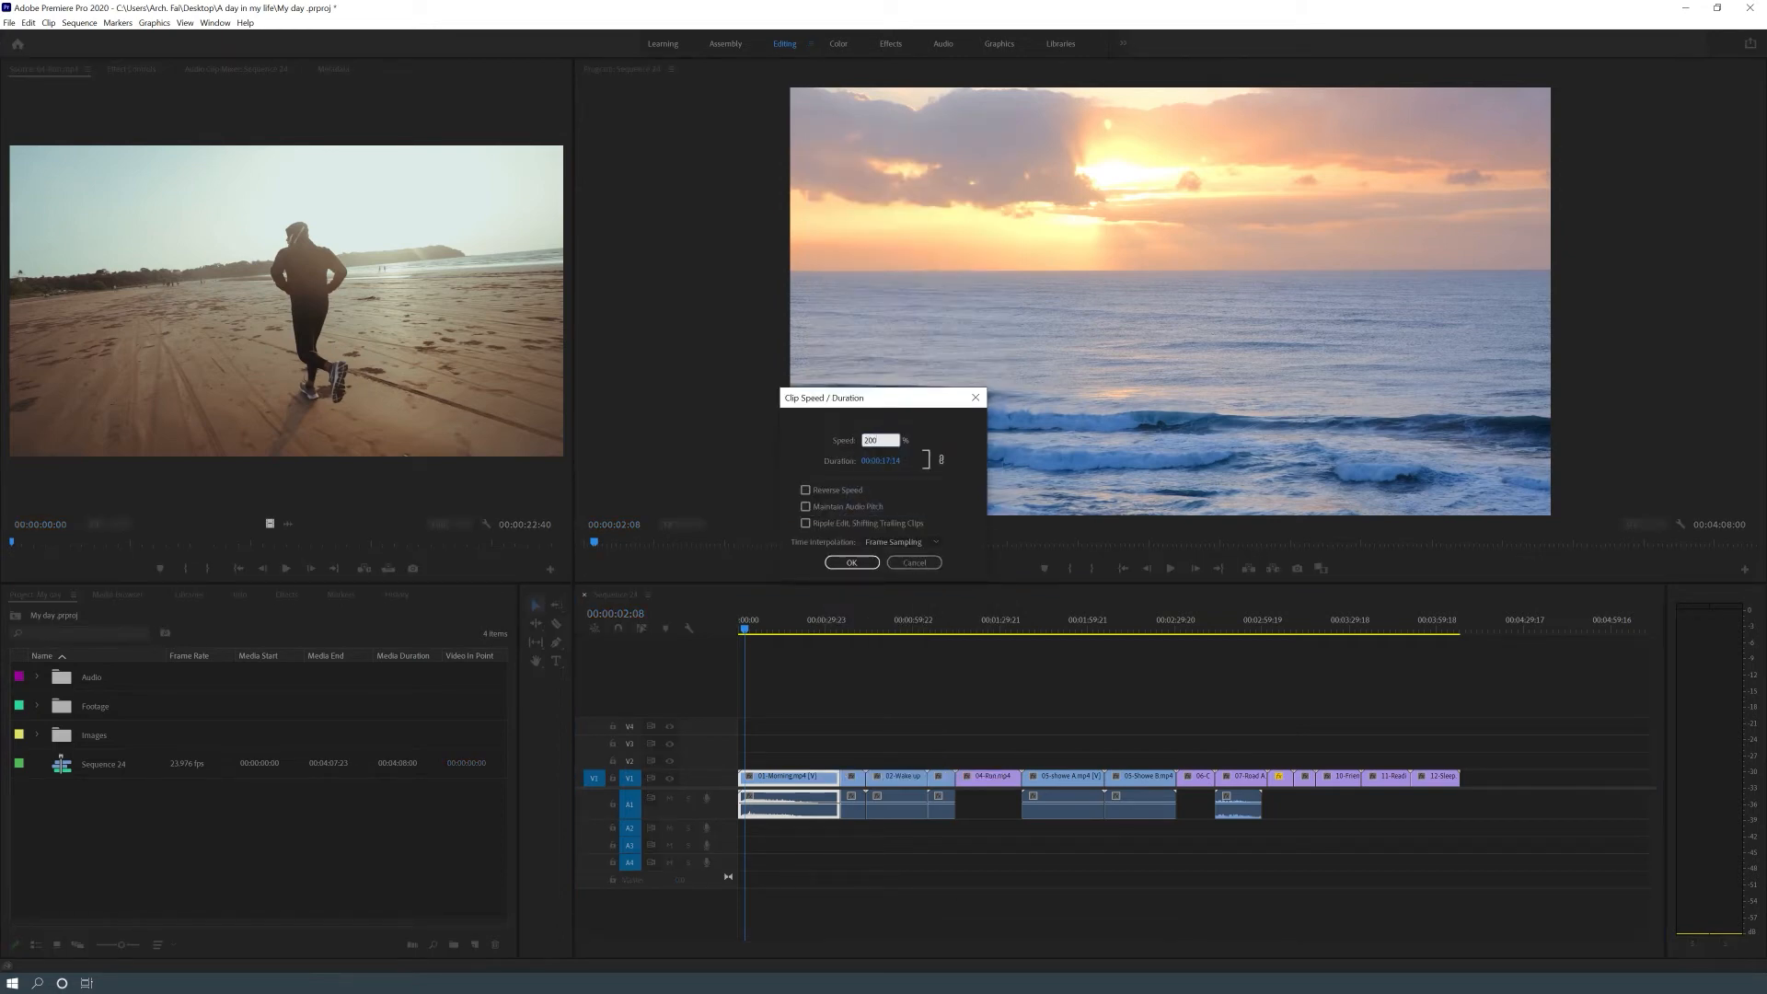
pyautogui.click(851, 563)
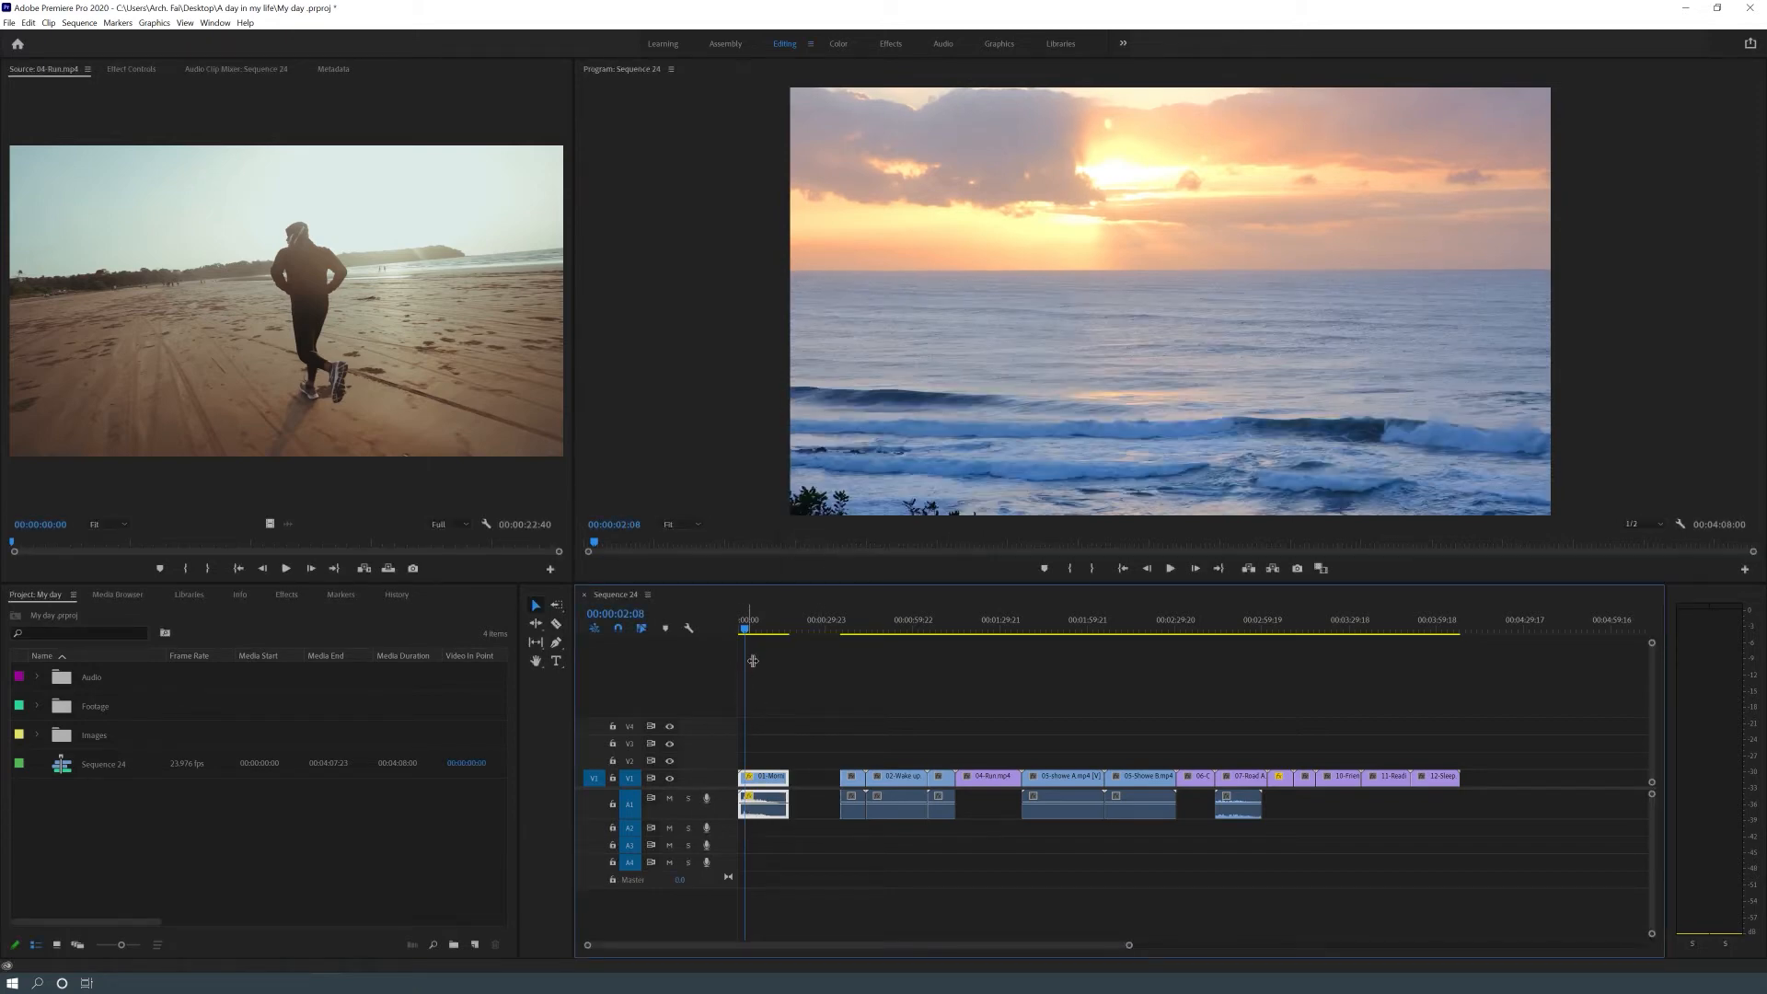
# Play the sped-up 01-Morning.mp4 segment from the sequence start and undo its speed change
pyautogui.press('Home')
pyautogui.press('space')
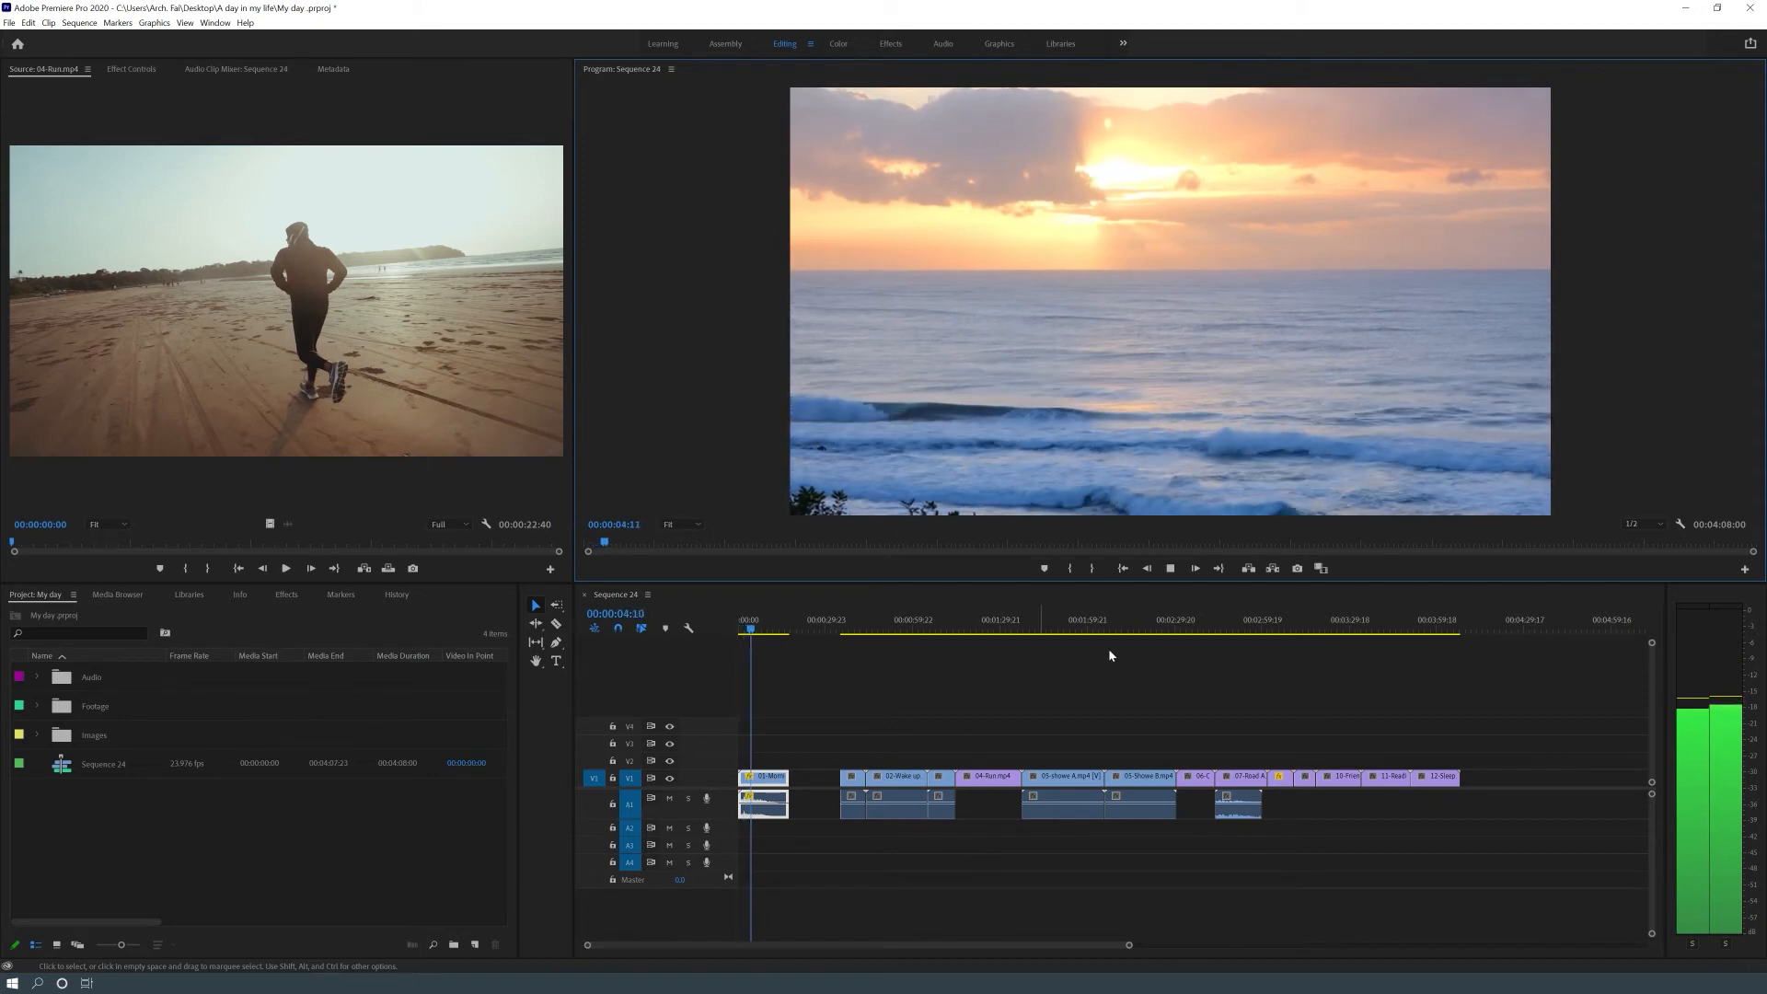
pyautogui.press('space')
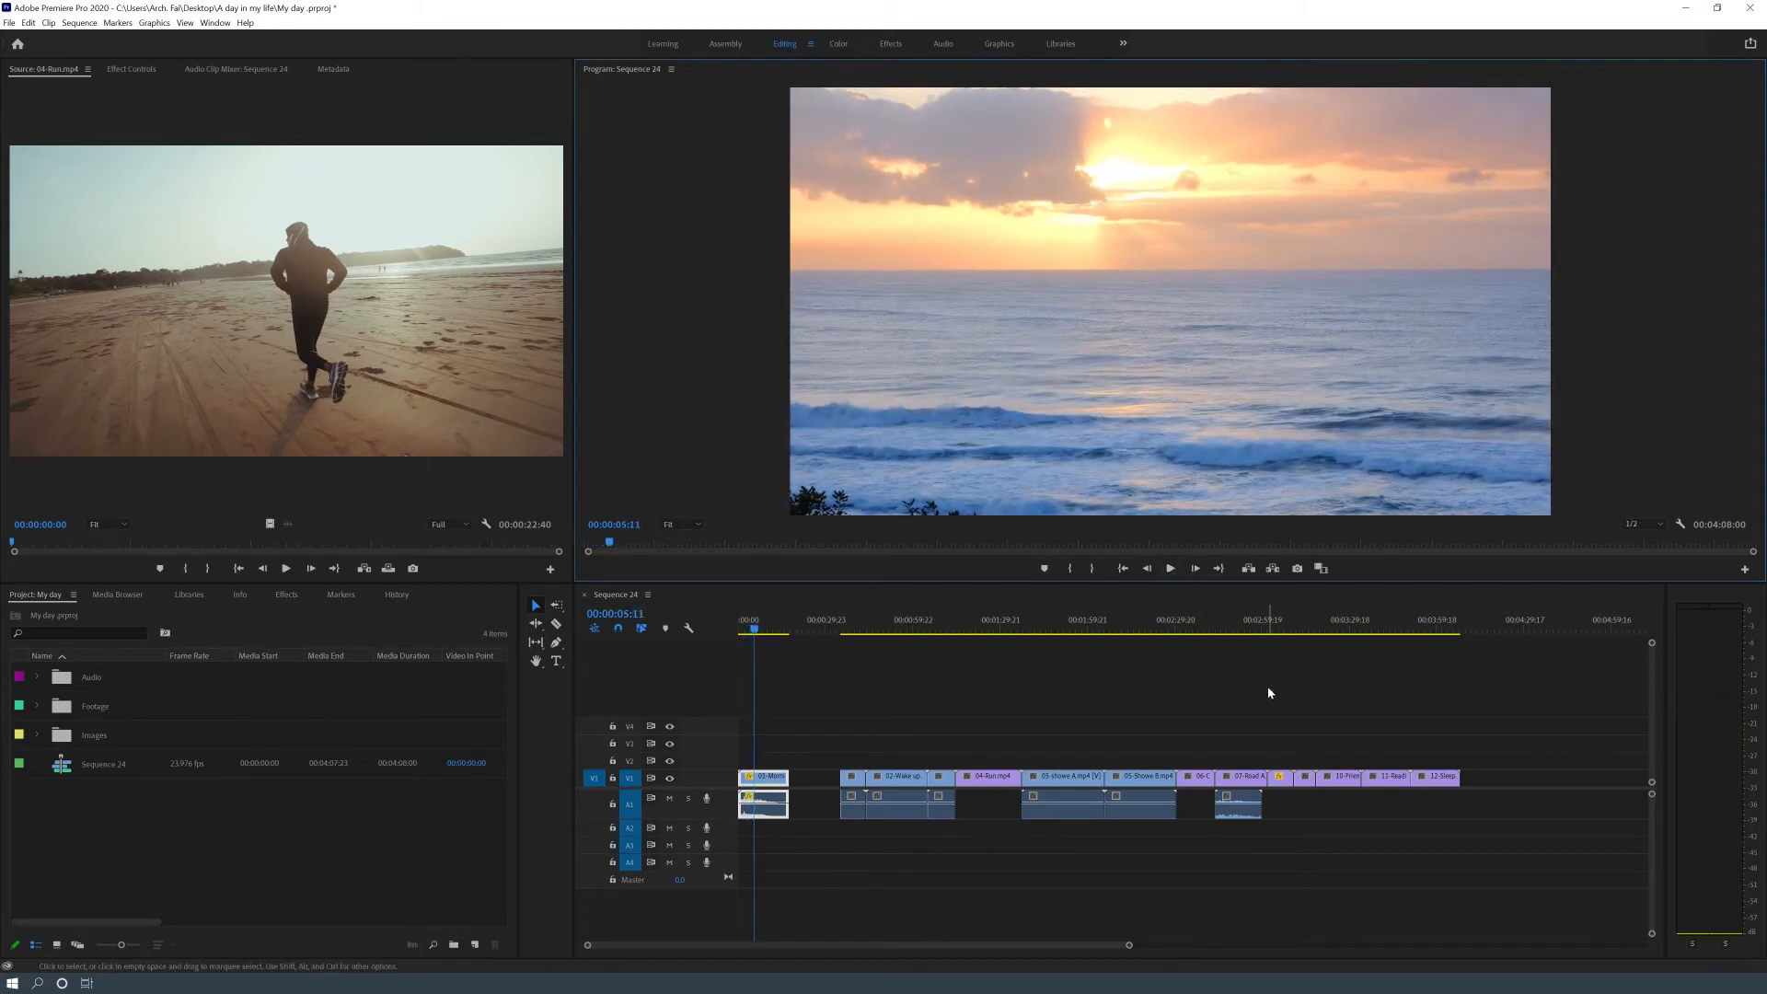
pyautogui.hotkey('ctrl', 'z')
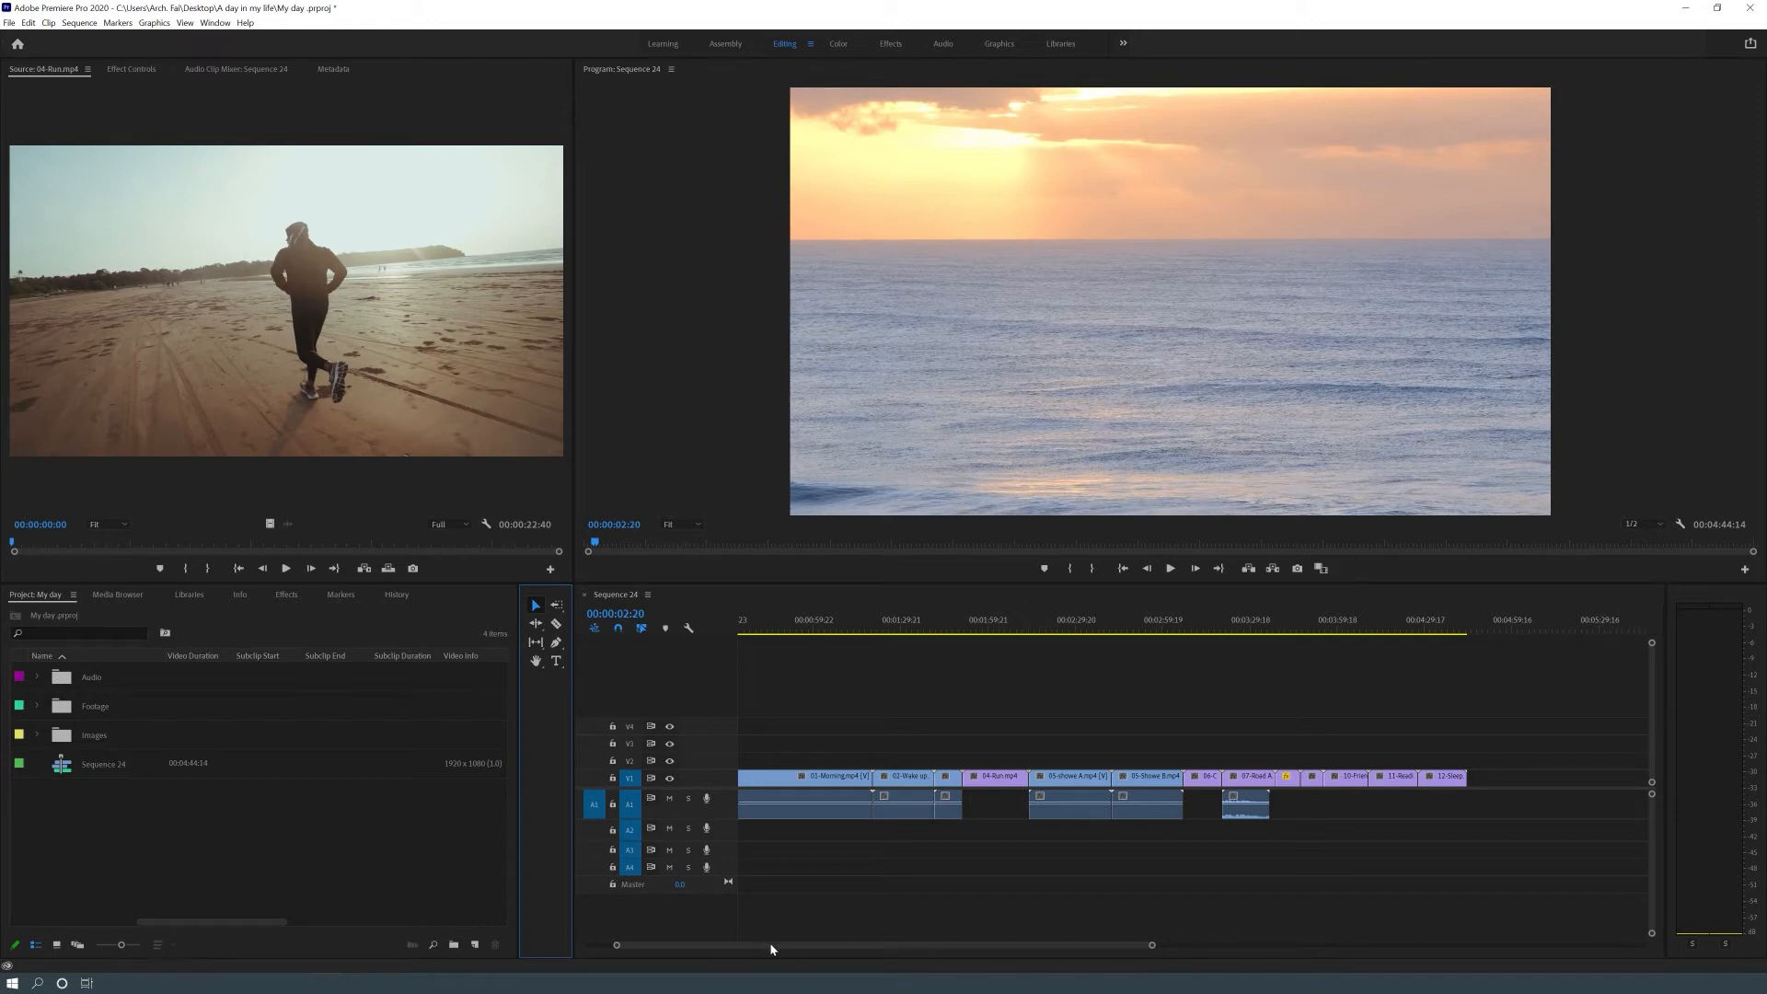
# Place the Good Life music file from the Audio bin's Music folder on A2 at the sequence start, and increase the height of track A1
pyautogui.moveTo(769, 944); pyautogui.dragTo(708, 945)
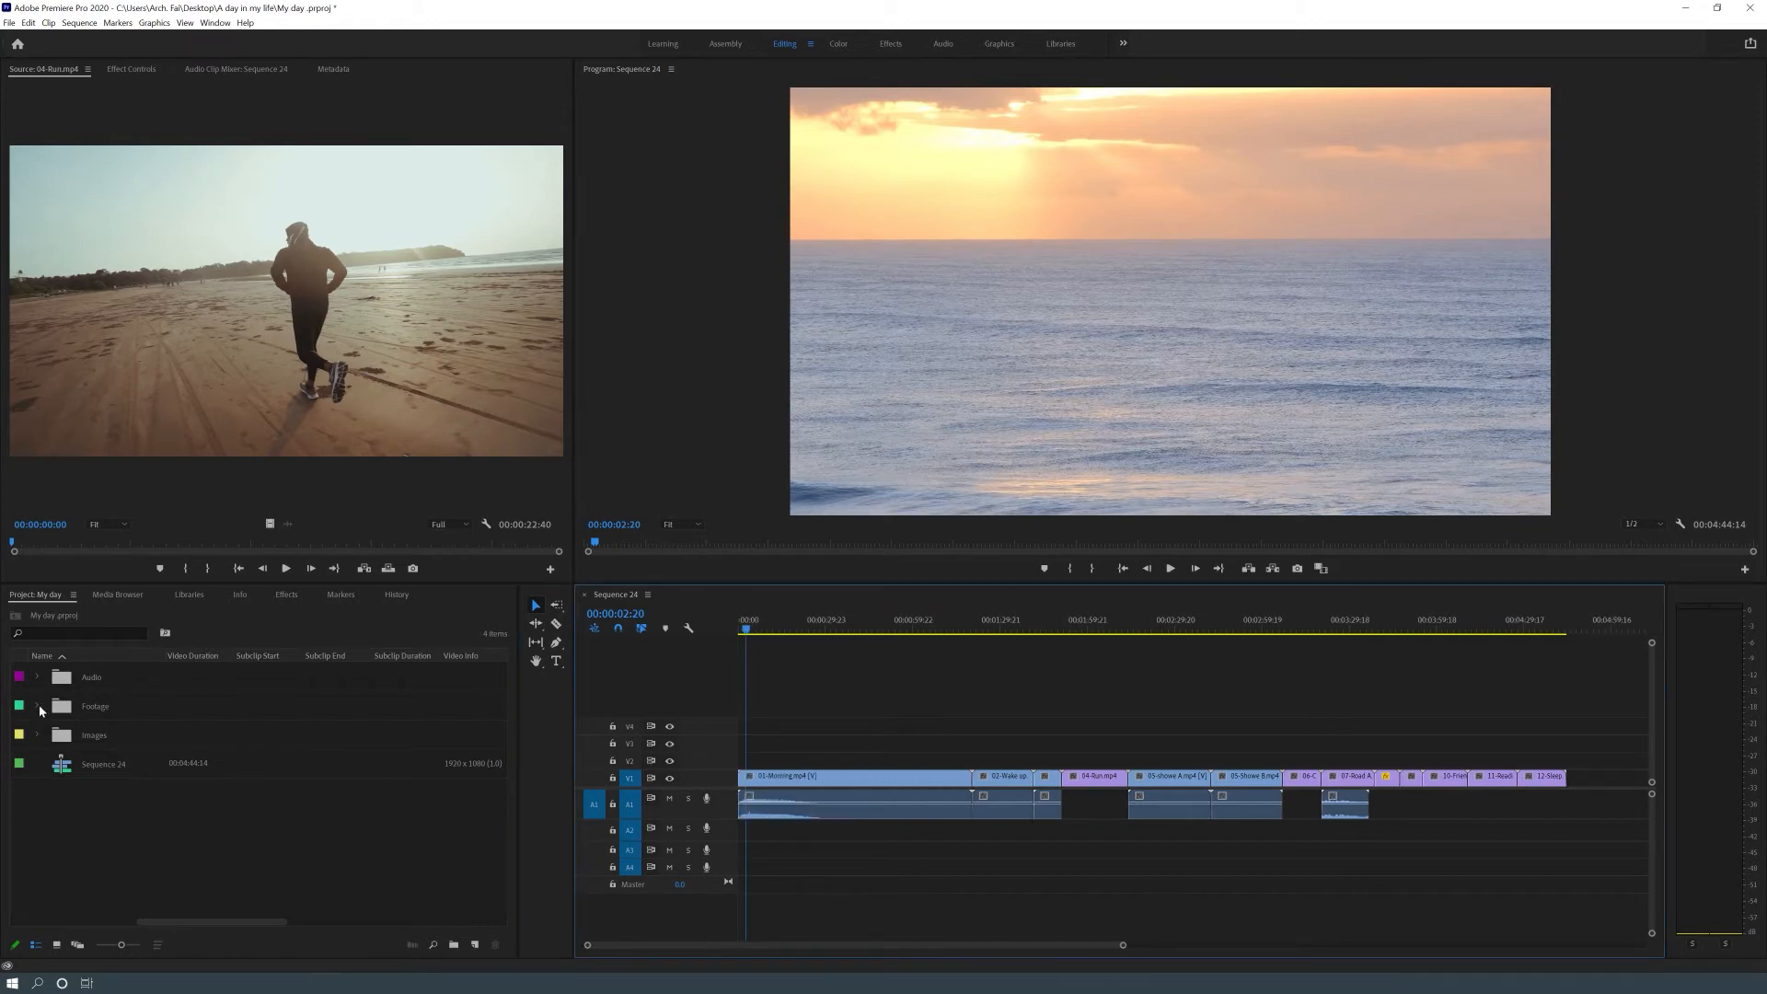
pyautogui.click(37, 678)
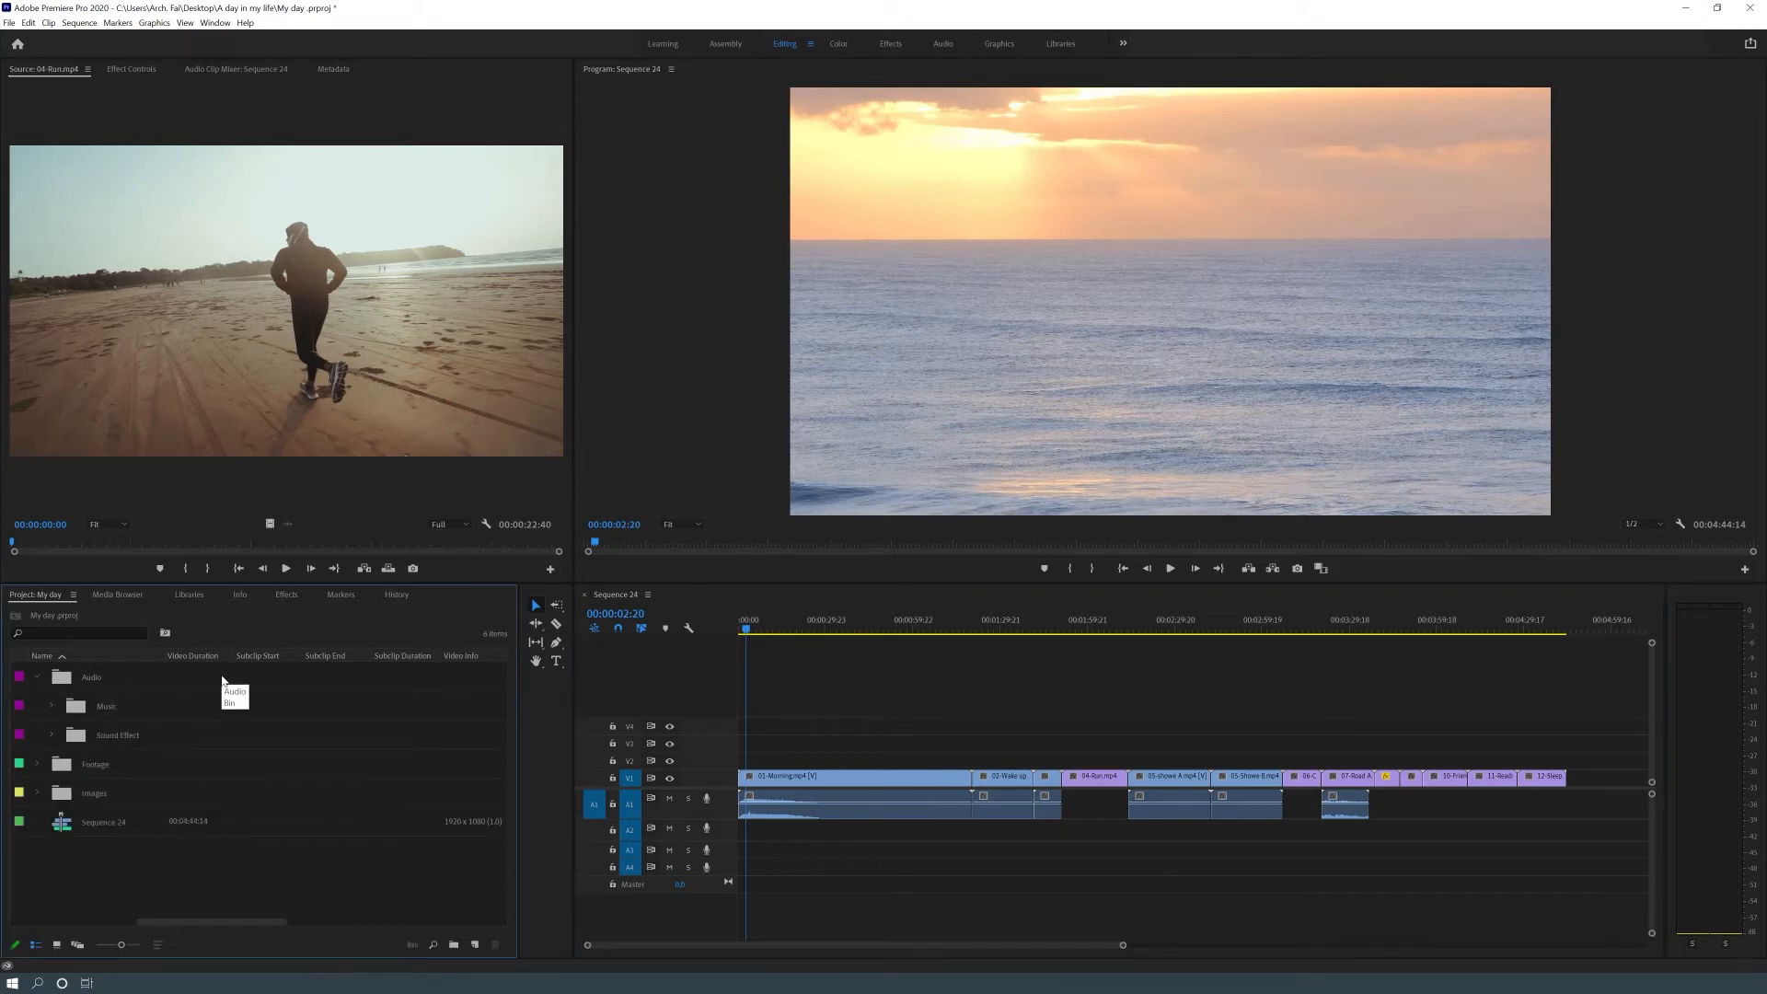
pyautogui.click(52, 706)
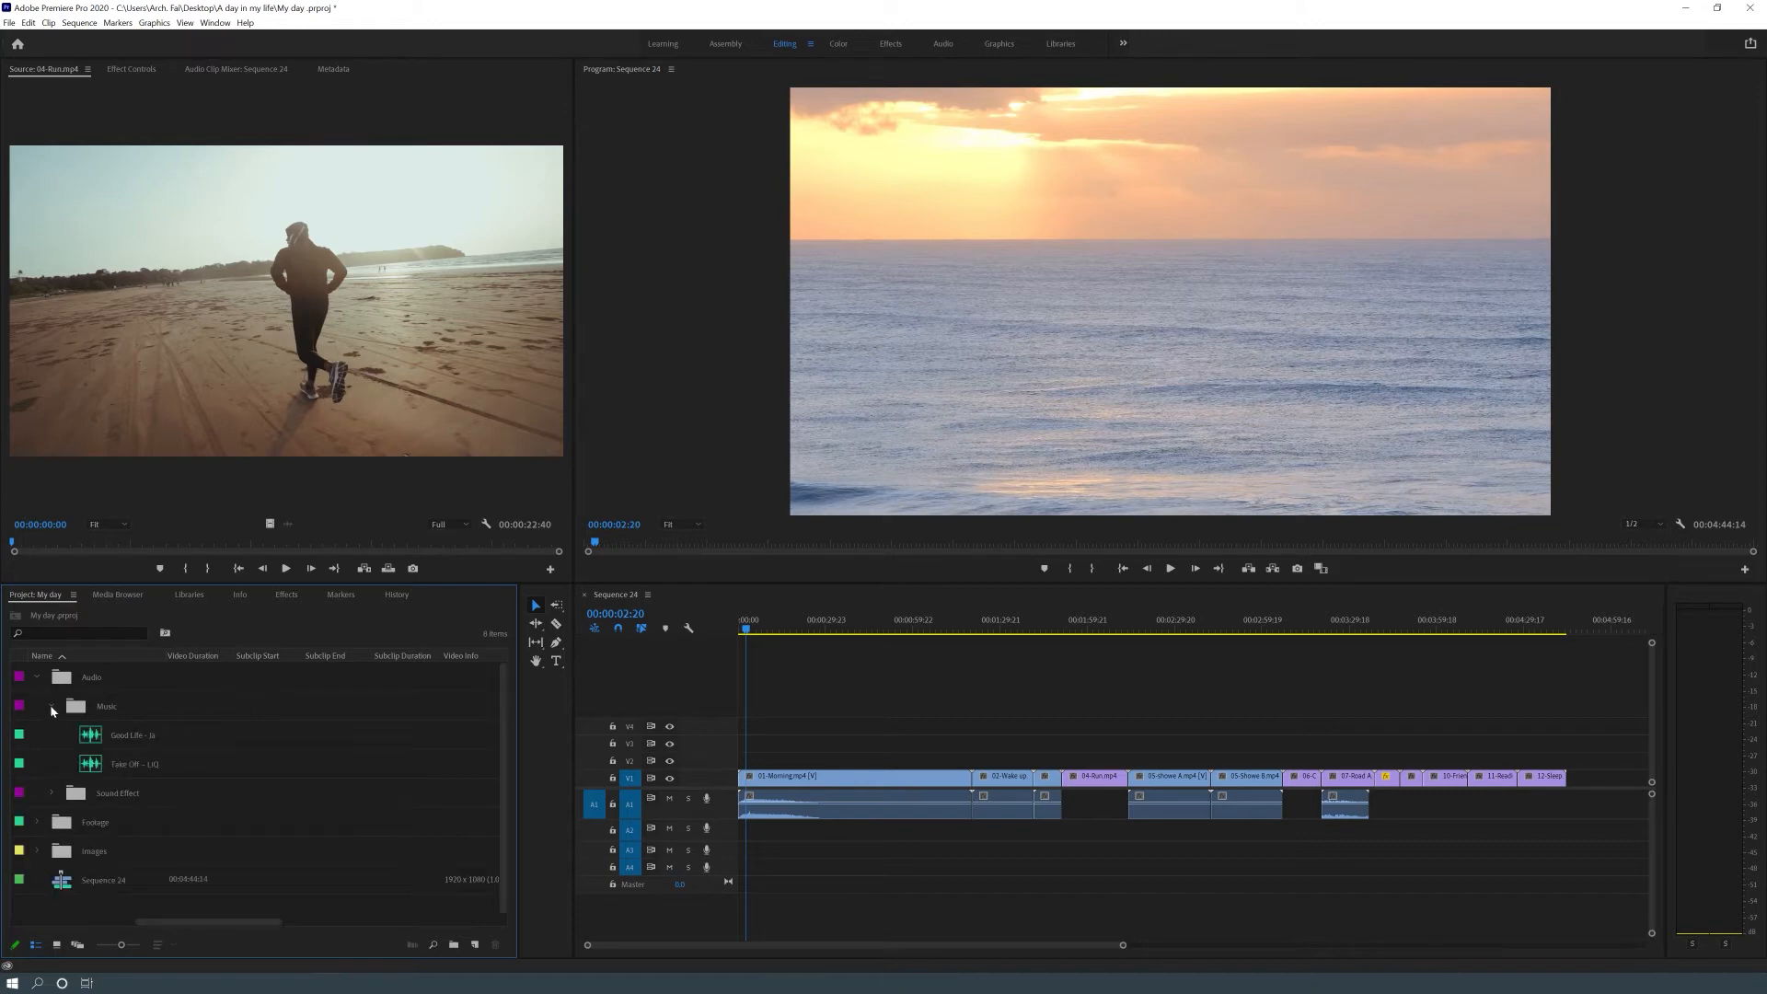
pyautogui.click(92, 737)
pyautogui.moveTo(92, 740); pyautogui.dragTo(724, 868)
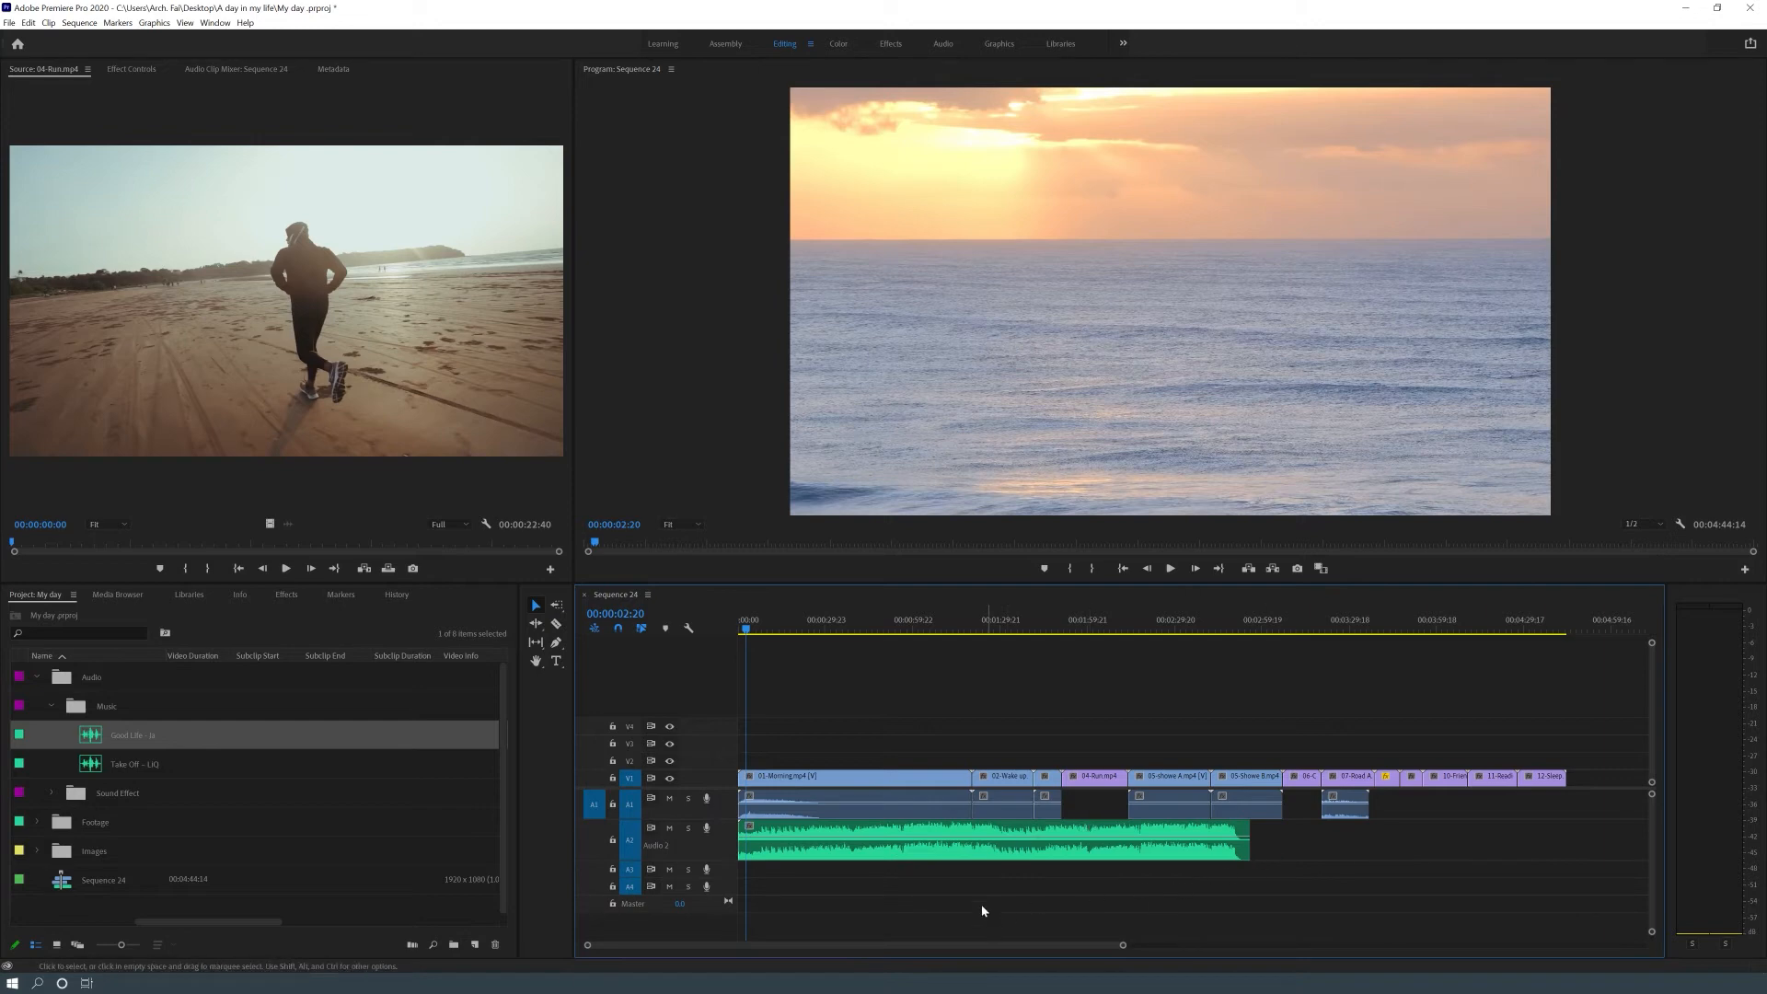
pyautogui.moveTo(723, 821); pyautogui.dragTo(727, 842)
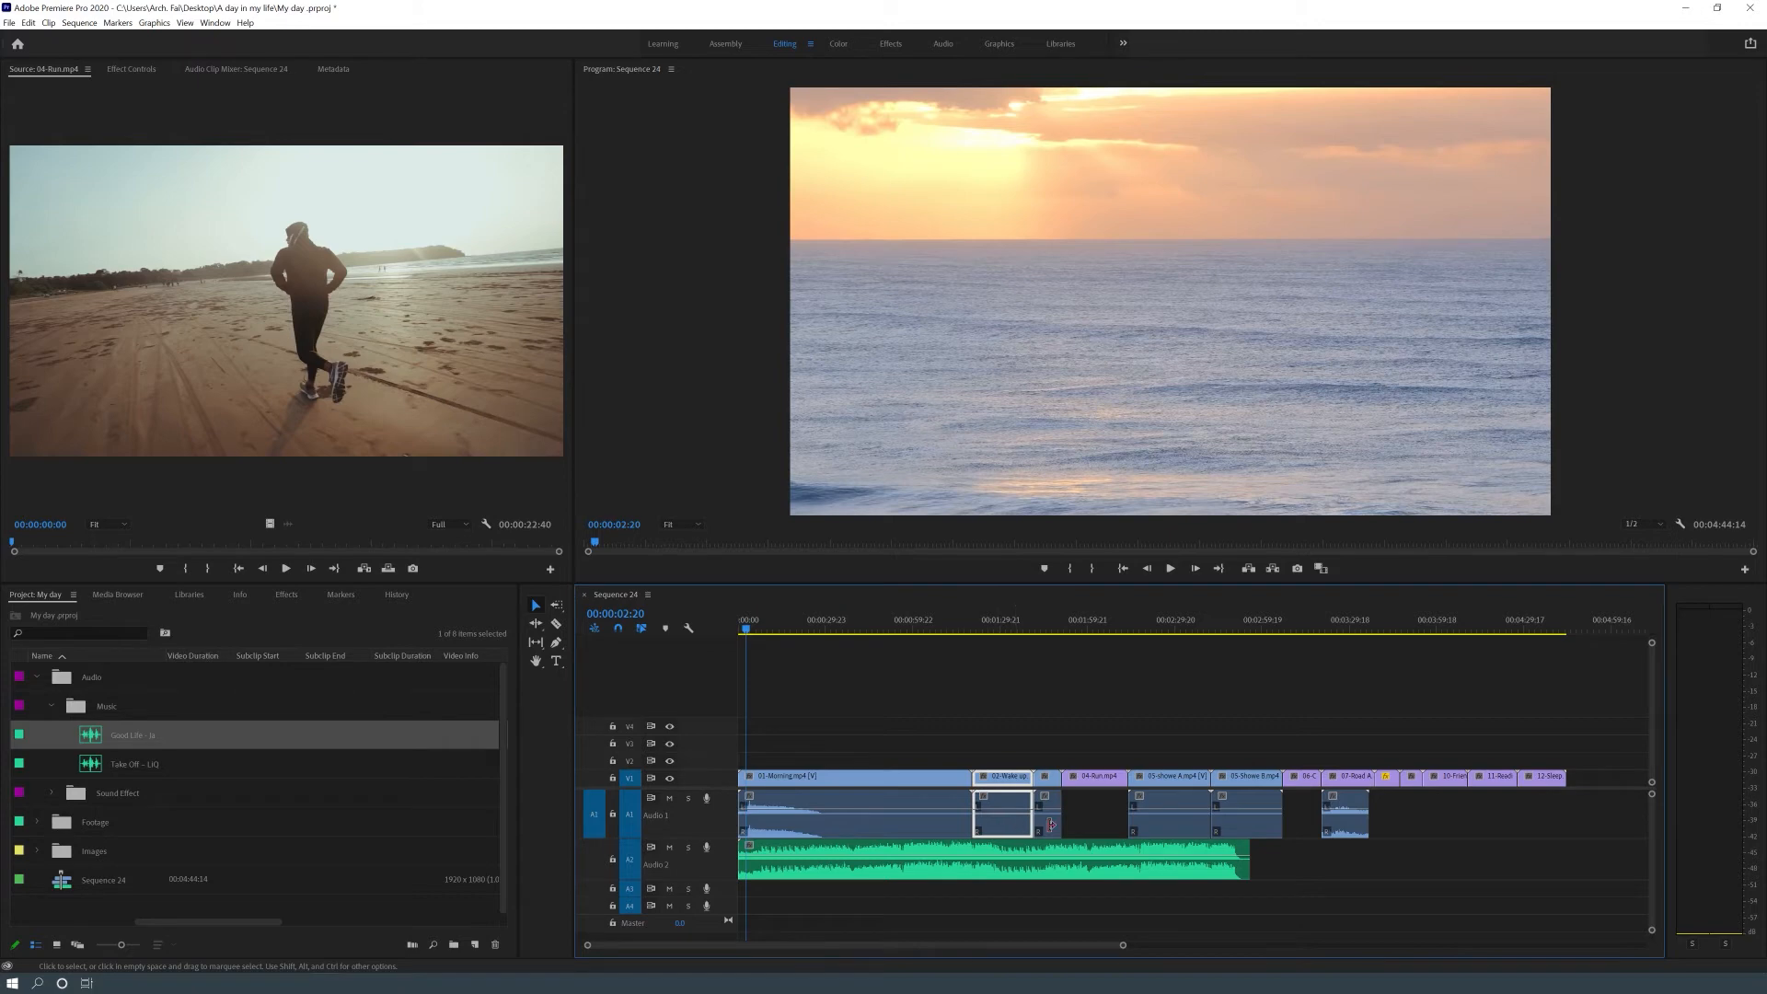
# Unlink the audio and video of 02-Wake up, the short 03 clip after it, 05-Shower A.mp4 and 05-Shower B.mp4
pyautogui.keyDown('shift'); pyautogui.click(1054, 784); pyautogui.keyUp('shift')
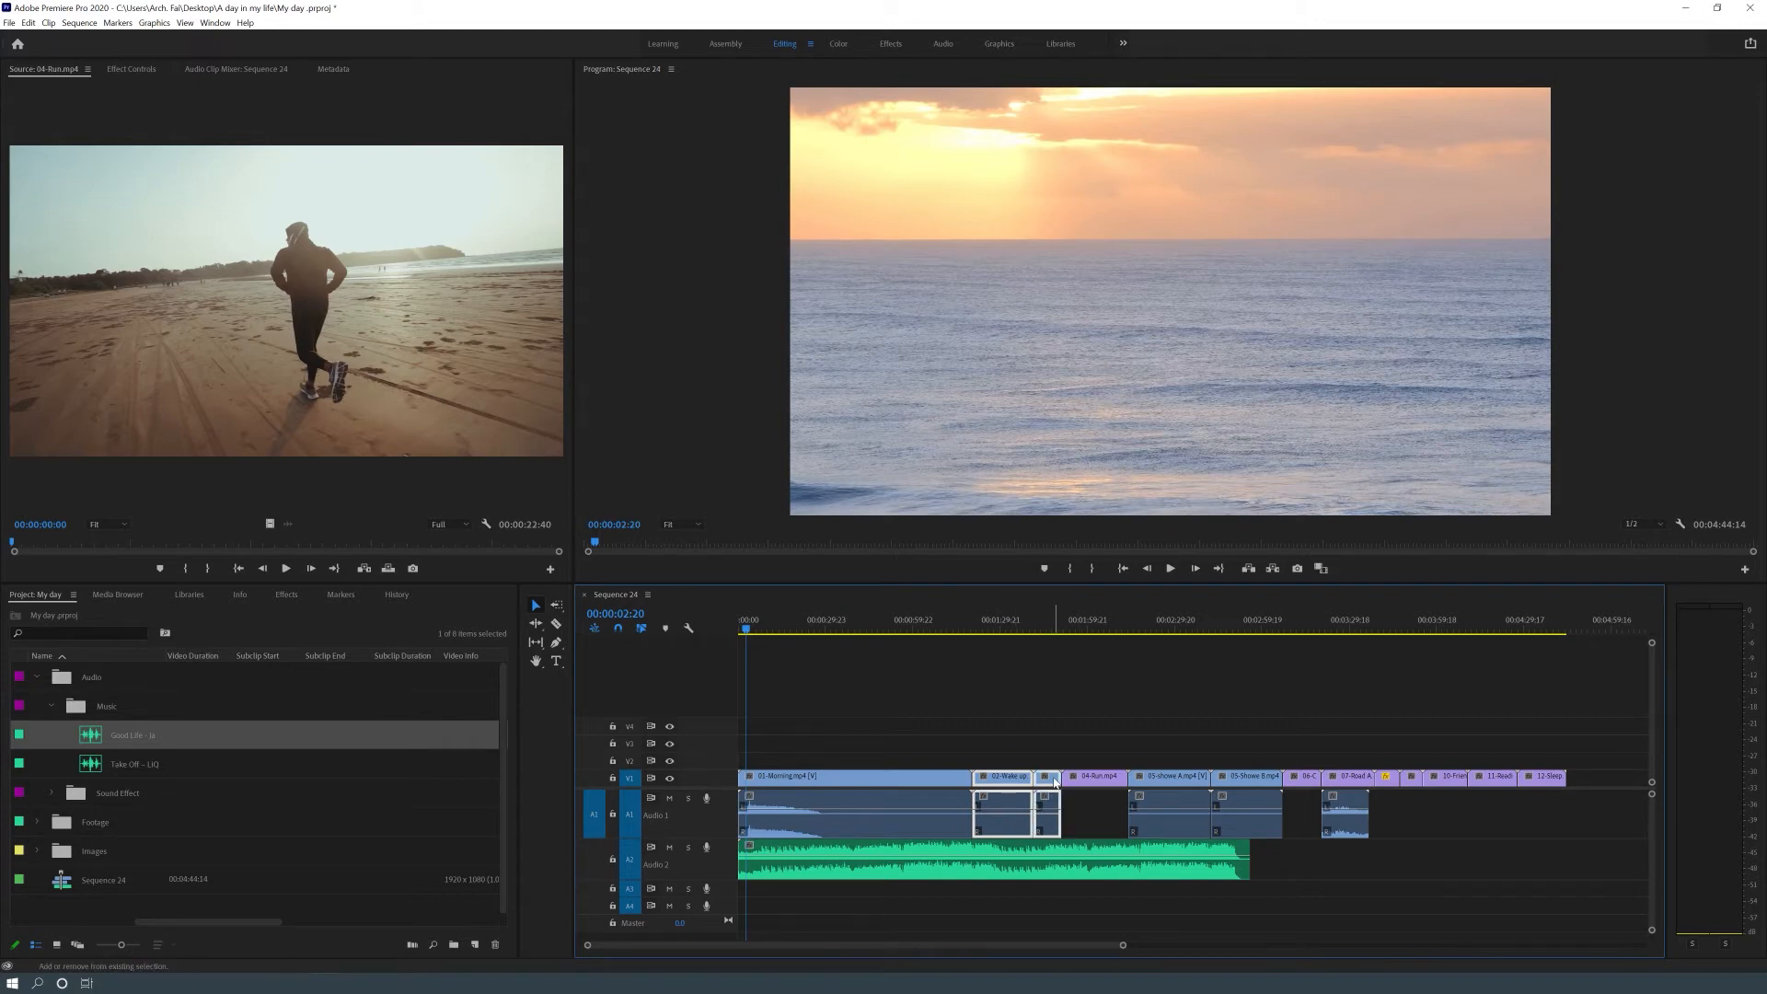
pyautogui.keyDown('shift'); pyautogui.click(1193, 784); pyautogui.keyUp('shift')
pyautogui.keyDown('shift'); pyautogui.click(1243, 777); pyautogui.keyUp('shift')
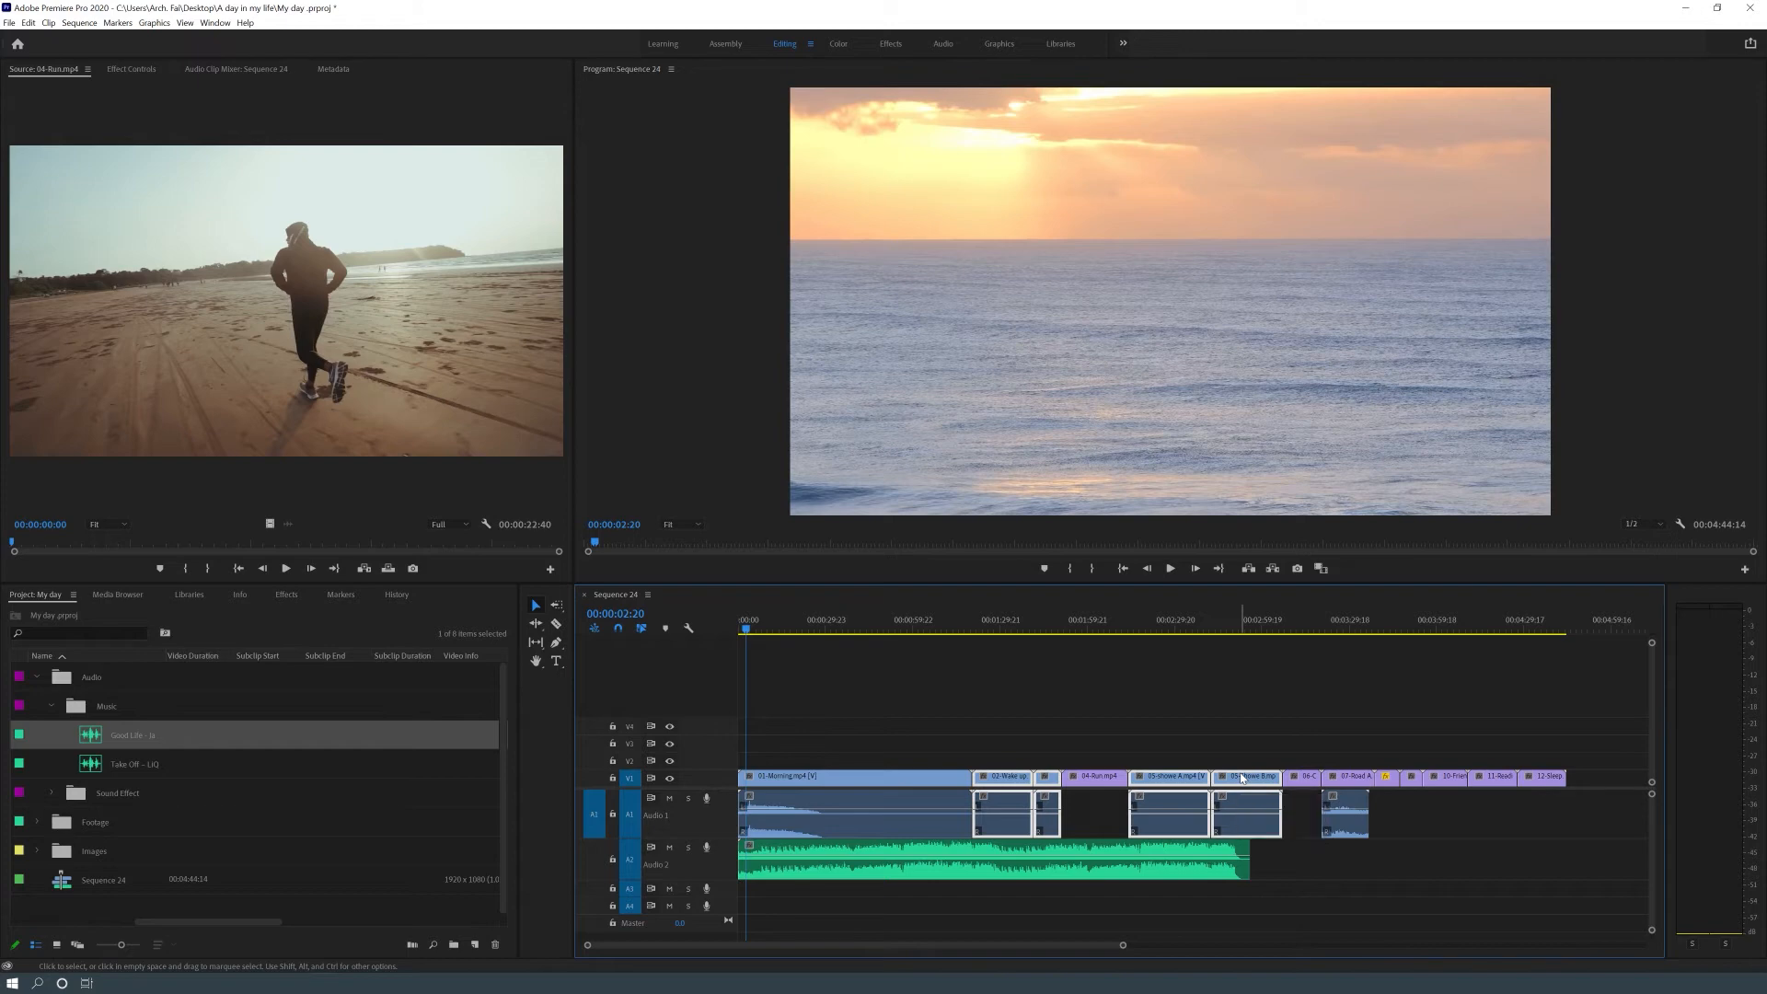
pyautogui.rightClick(1242, 777)
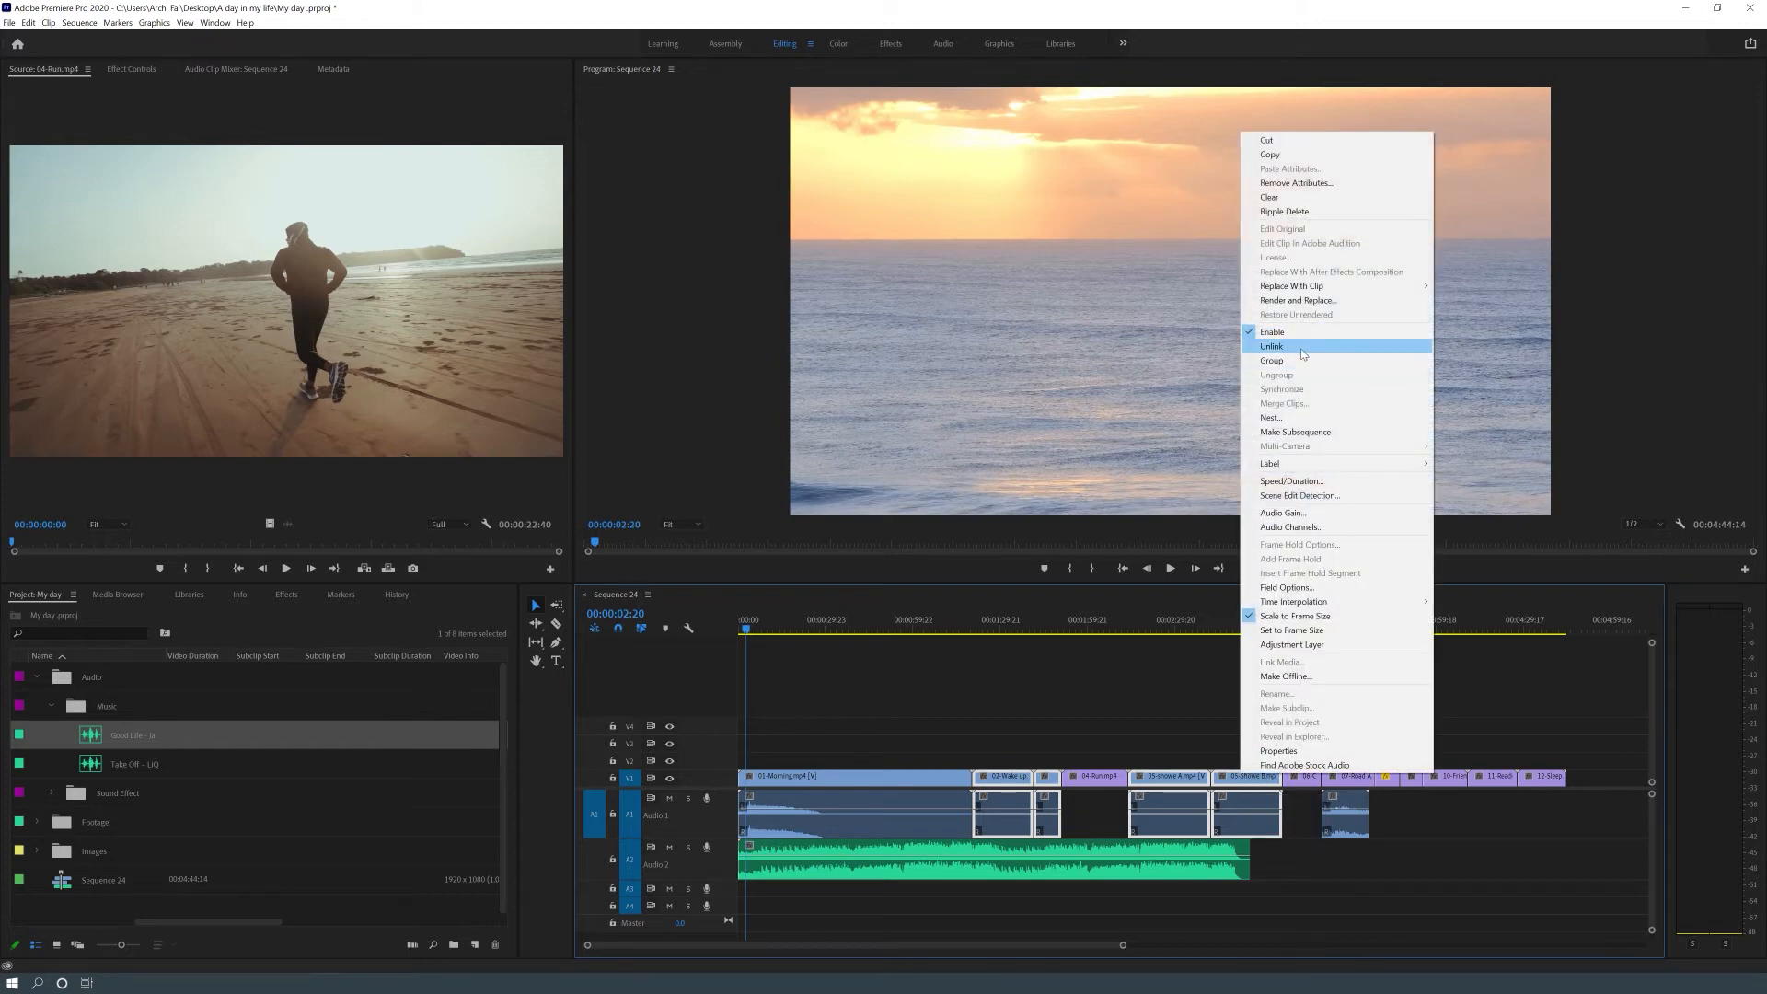
pyautogui.click(1303, 333)
# Delete the unlinked A1 audio beneath both Shower clips, the short 03 clip and the 02-Wake up clip
pyautogui.click(1263, 805)
pyautogui.press('Delete')
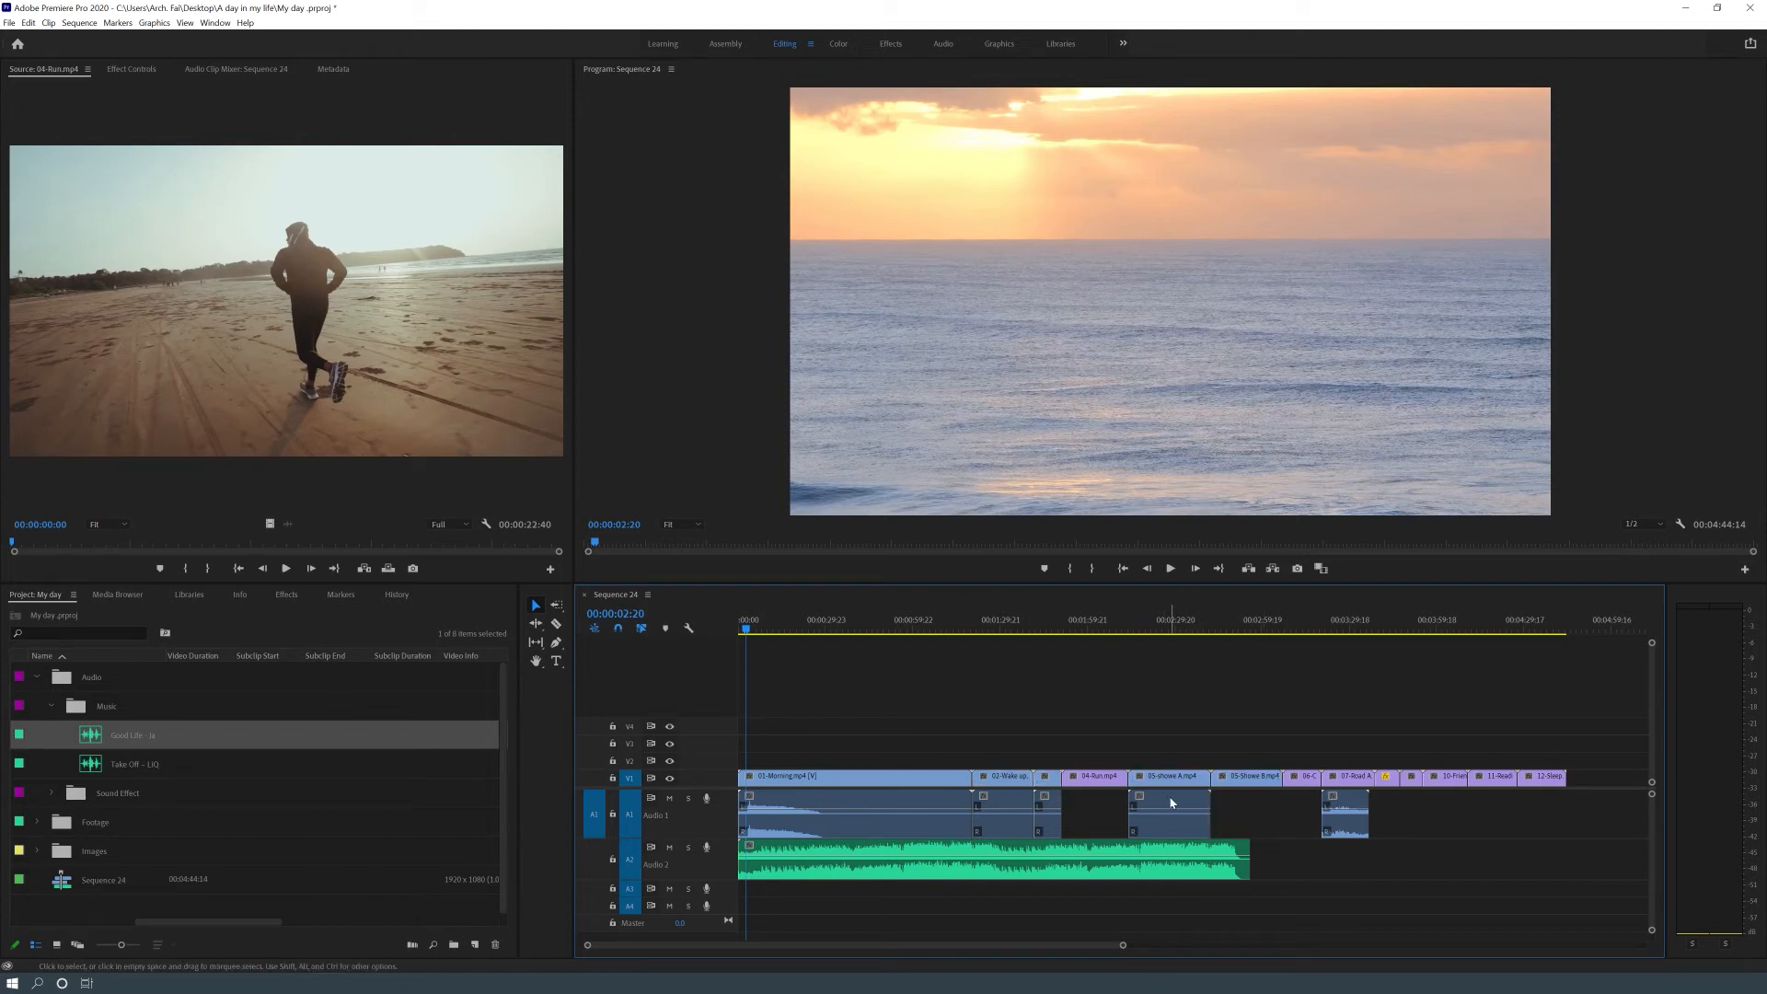
pyautogui.click(1165, 819)
pyautogui.press('Delete')
pyautogui.click(1044, 815)
pyautogui.press('Delete')
pyautogui.click(1017, 815)
pyautogui.press('Delete')
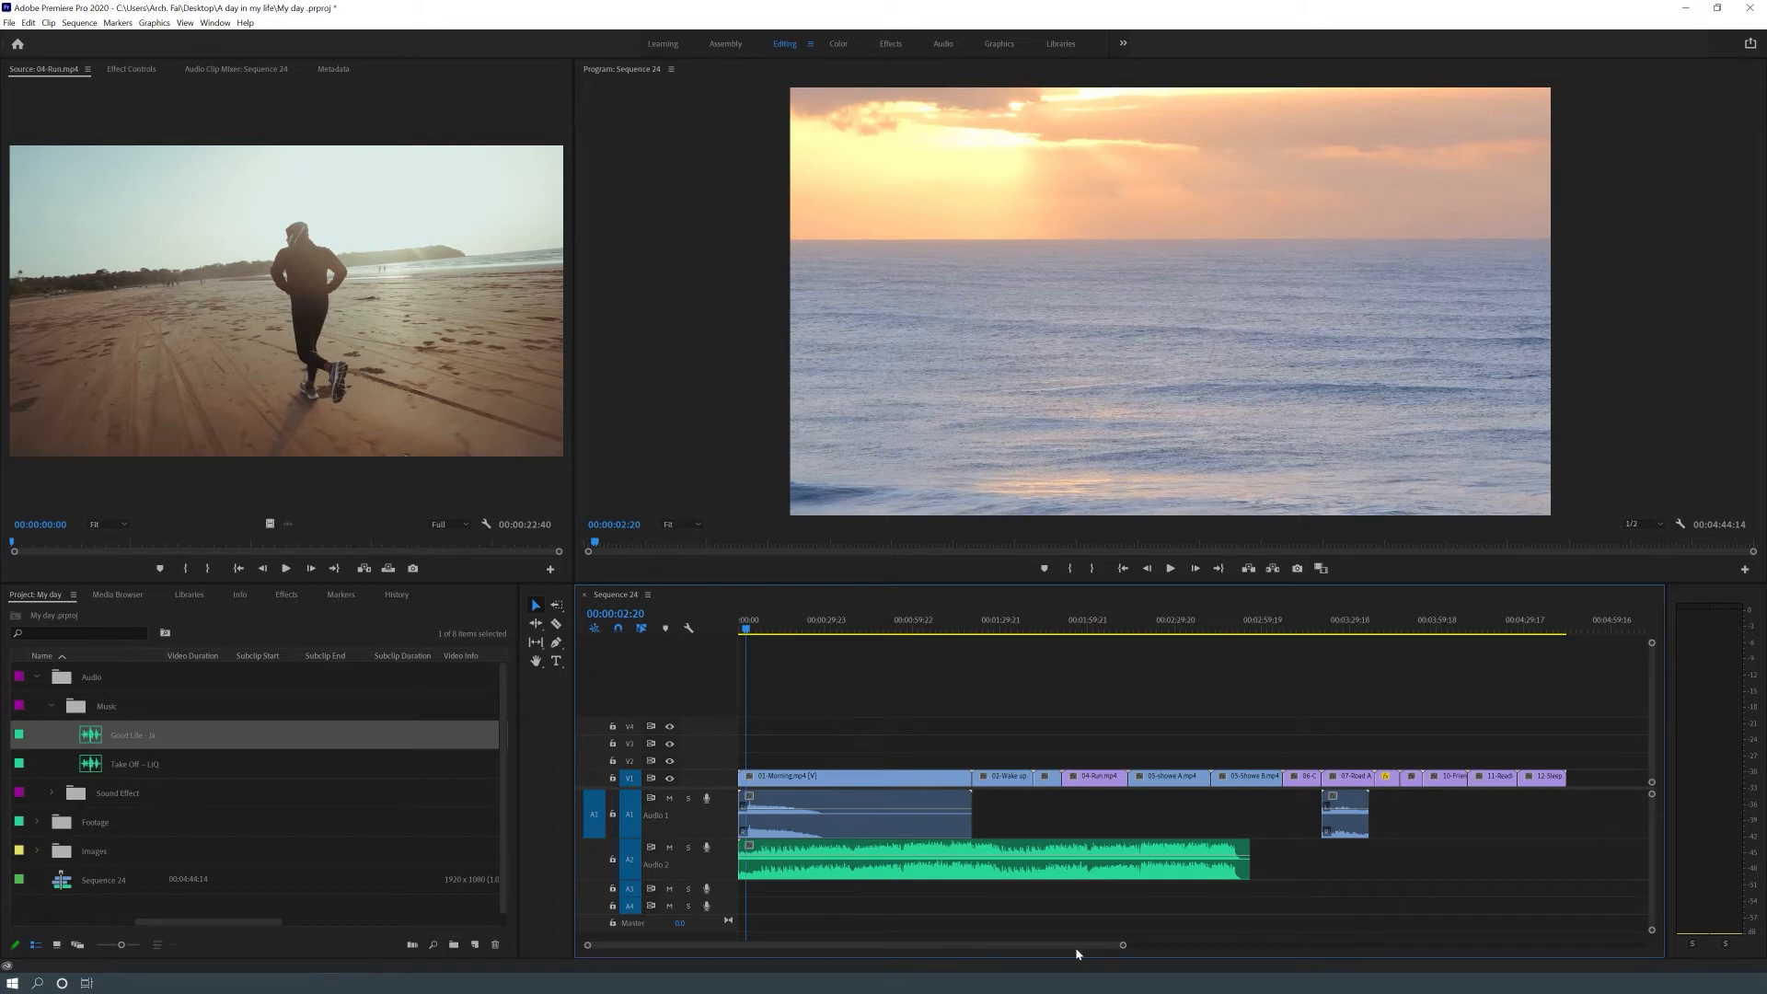
# Split the Good Life music on A2 with the Razor shortly after 05-Shower A.mp4 starts and delete the remaining part
pyautogui.moveTo(1123, 946); pyautogui.dragTo(1094, 951)
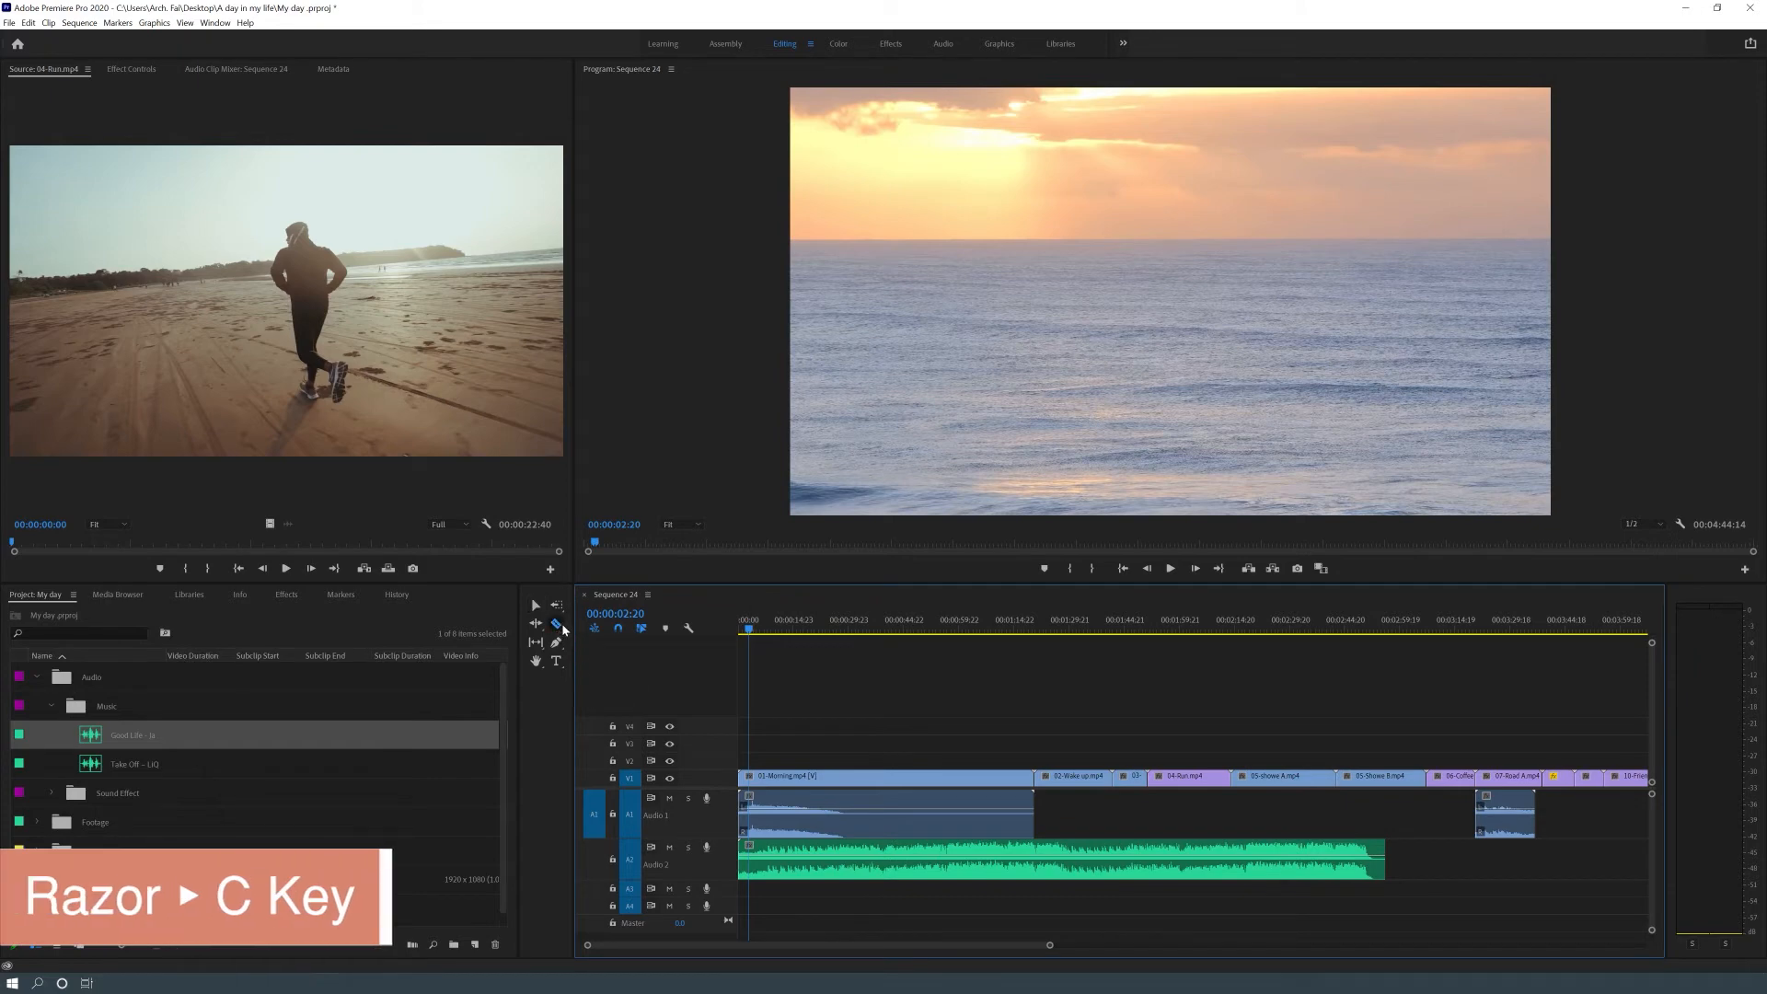
pyautogui.click(556, 626)
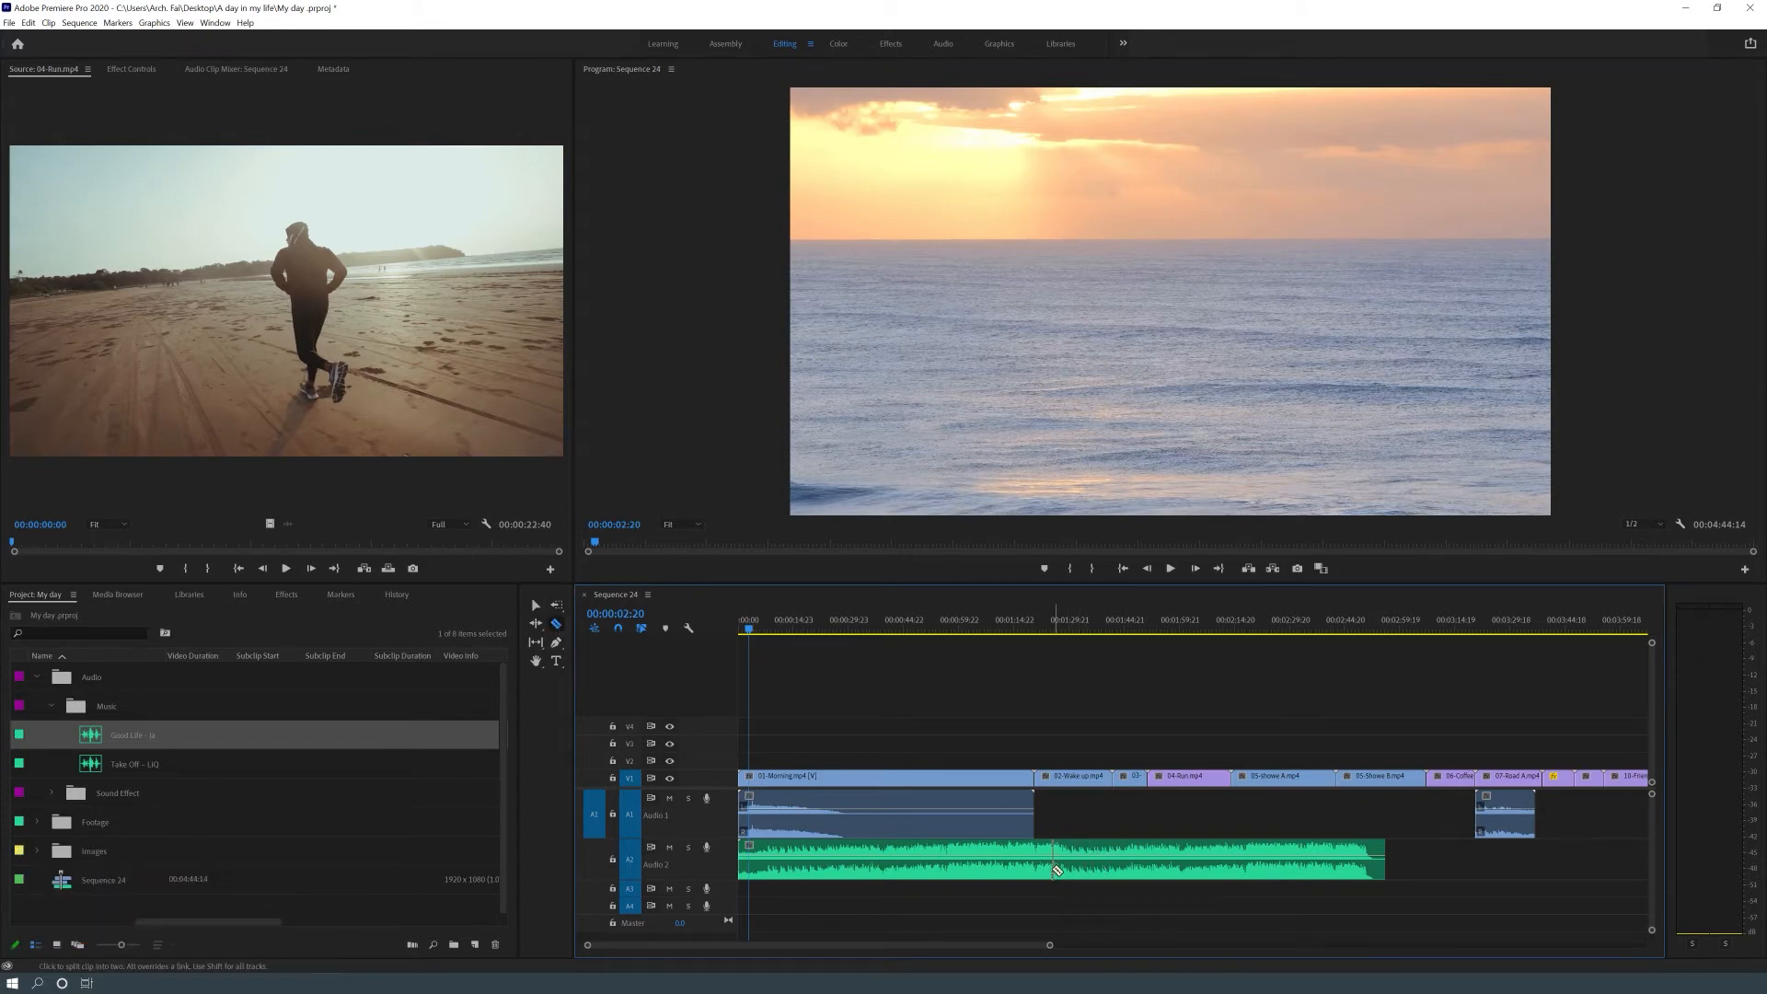
pyautogui.moveTo(1054, 949)
pyautogui.mouseDown()
pyautogui.moveTo(982, 951)
pyautogui.moveTo(1071, 956)
pyautogui.mouseUp()
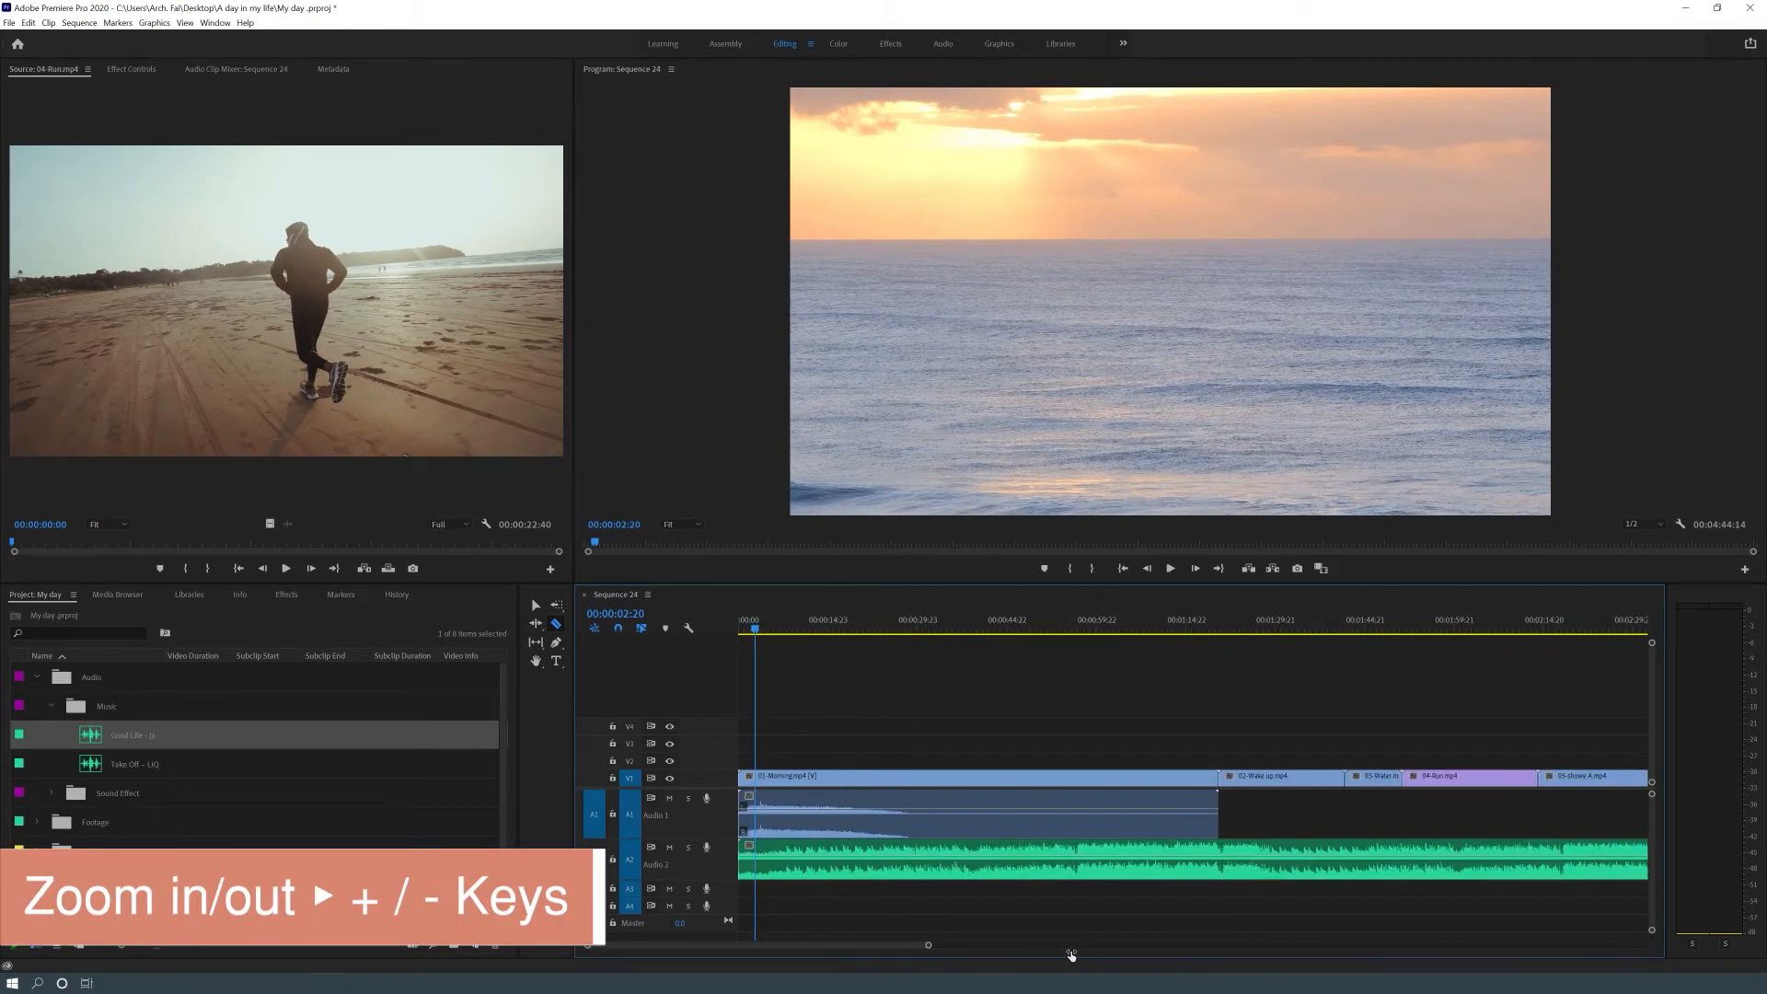
pyautogui.press('=')
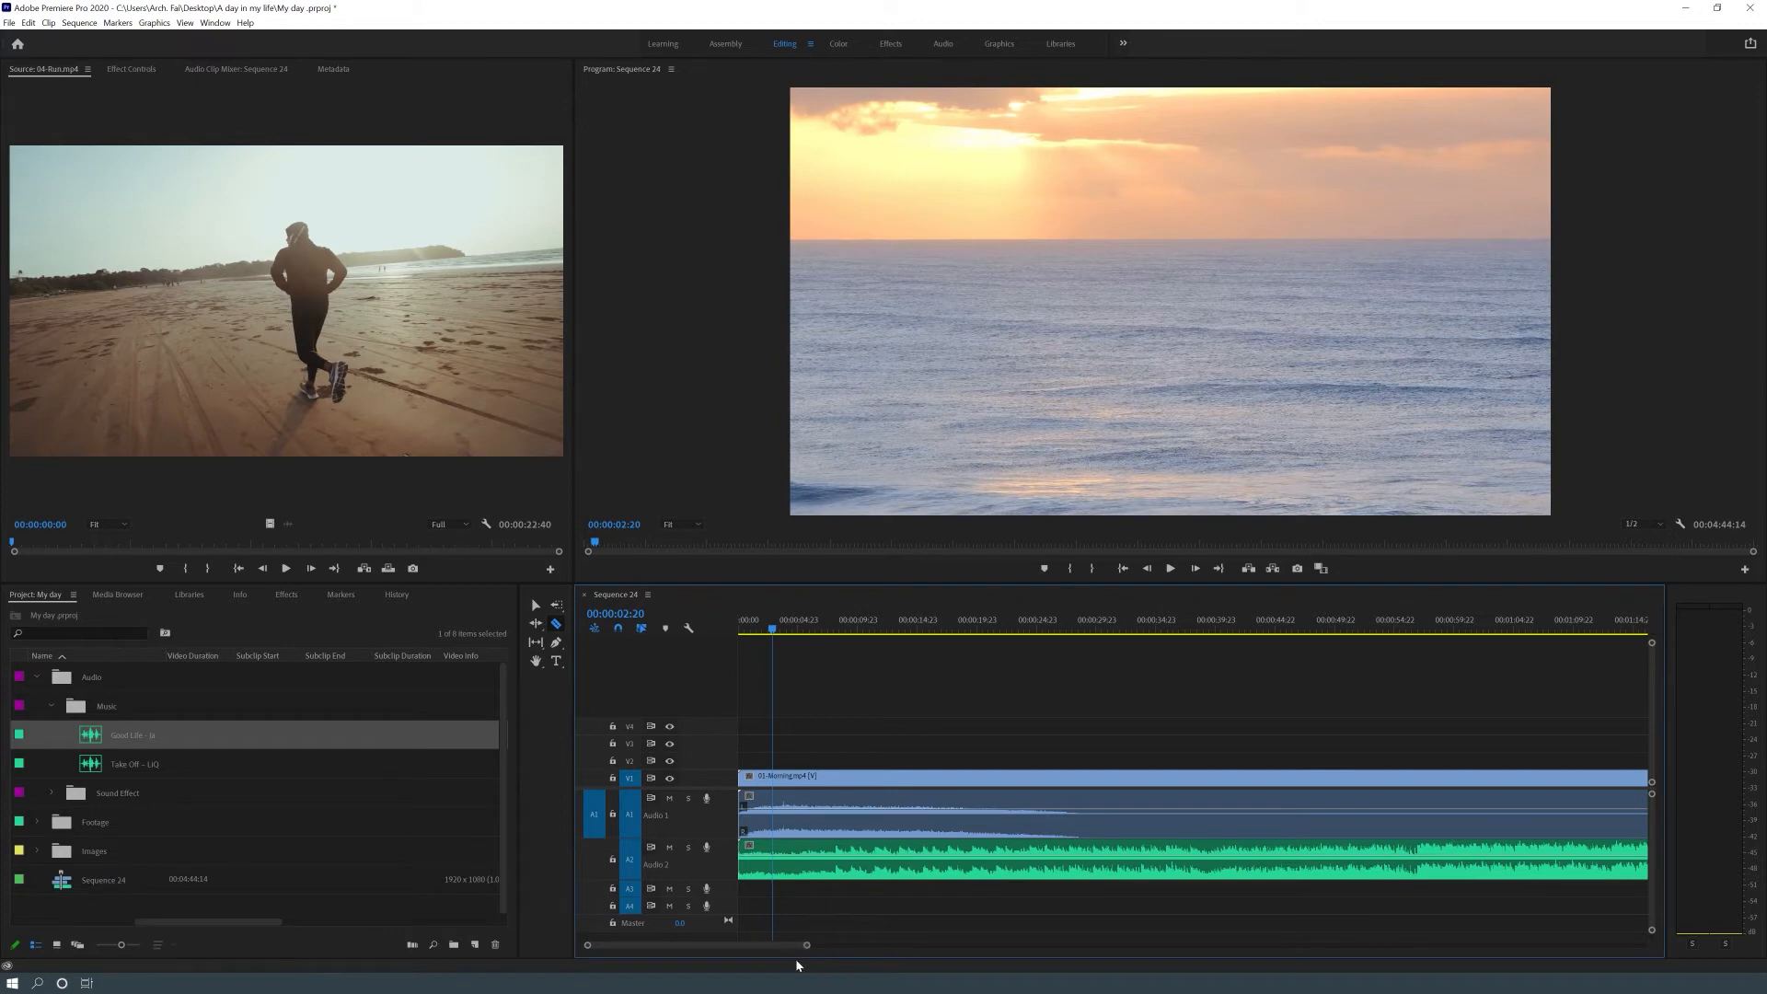
pyautogui.moveTo(792, 952); pyautogui.dragTo(900, 947)
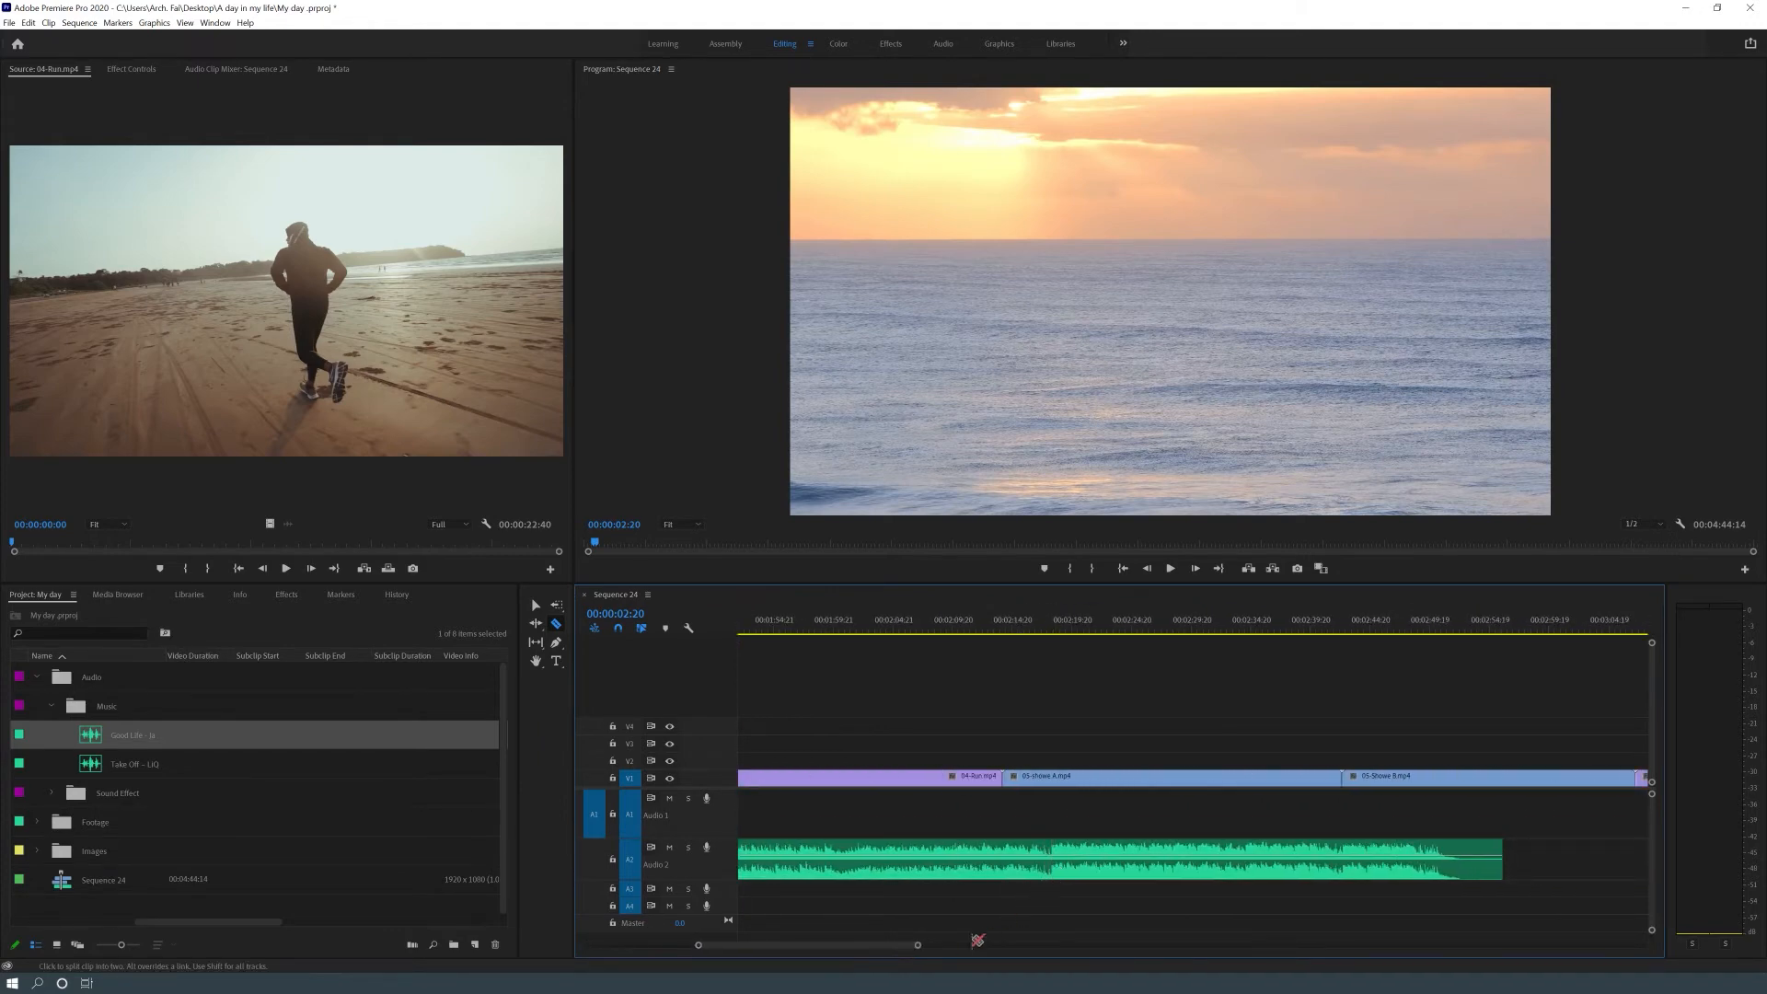
pyautogui.moveTo(917, 945); pyautogui.dragTo(824, 950)
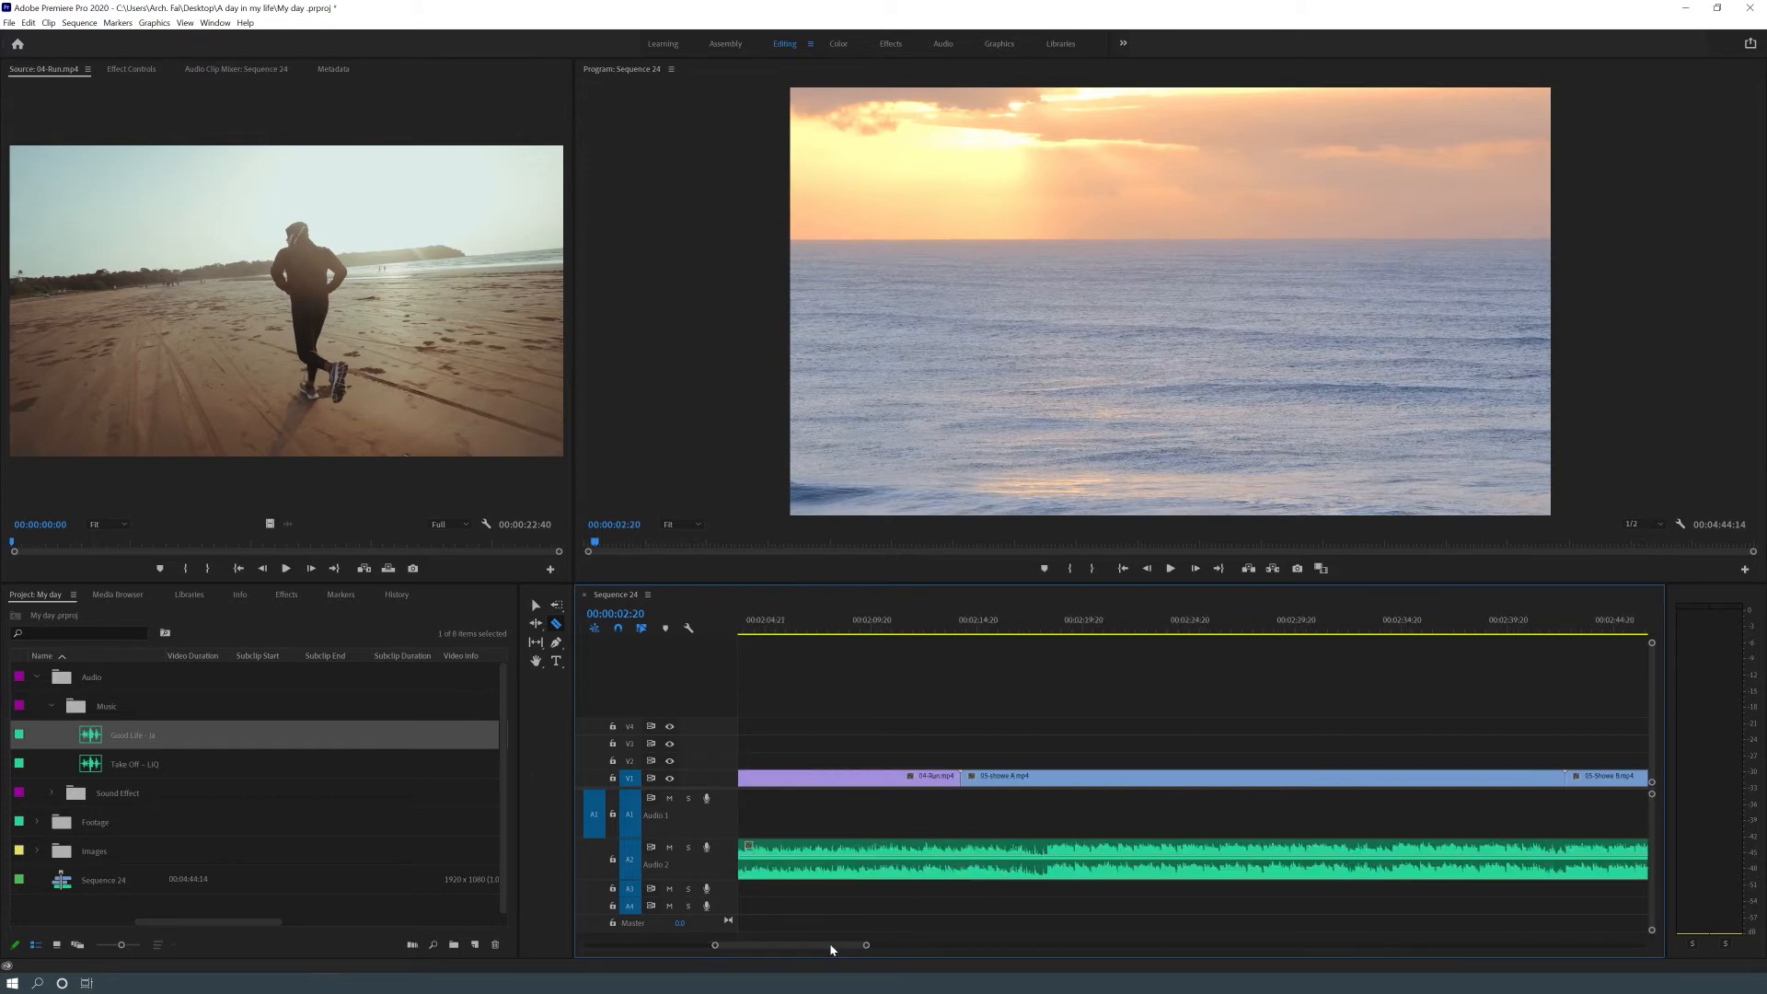
pyautogui.click(1047, 874)
pyautogui.press('v')
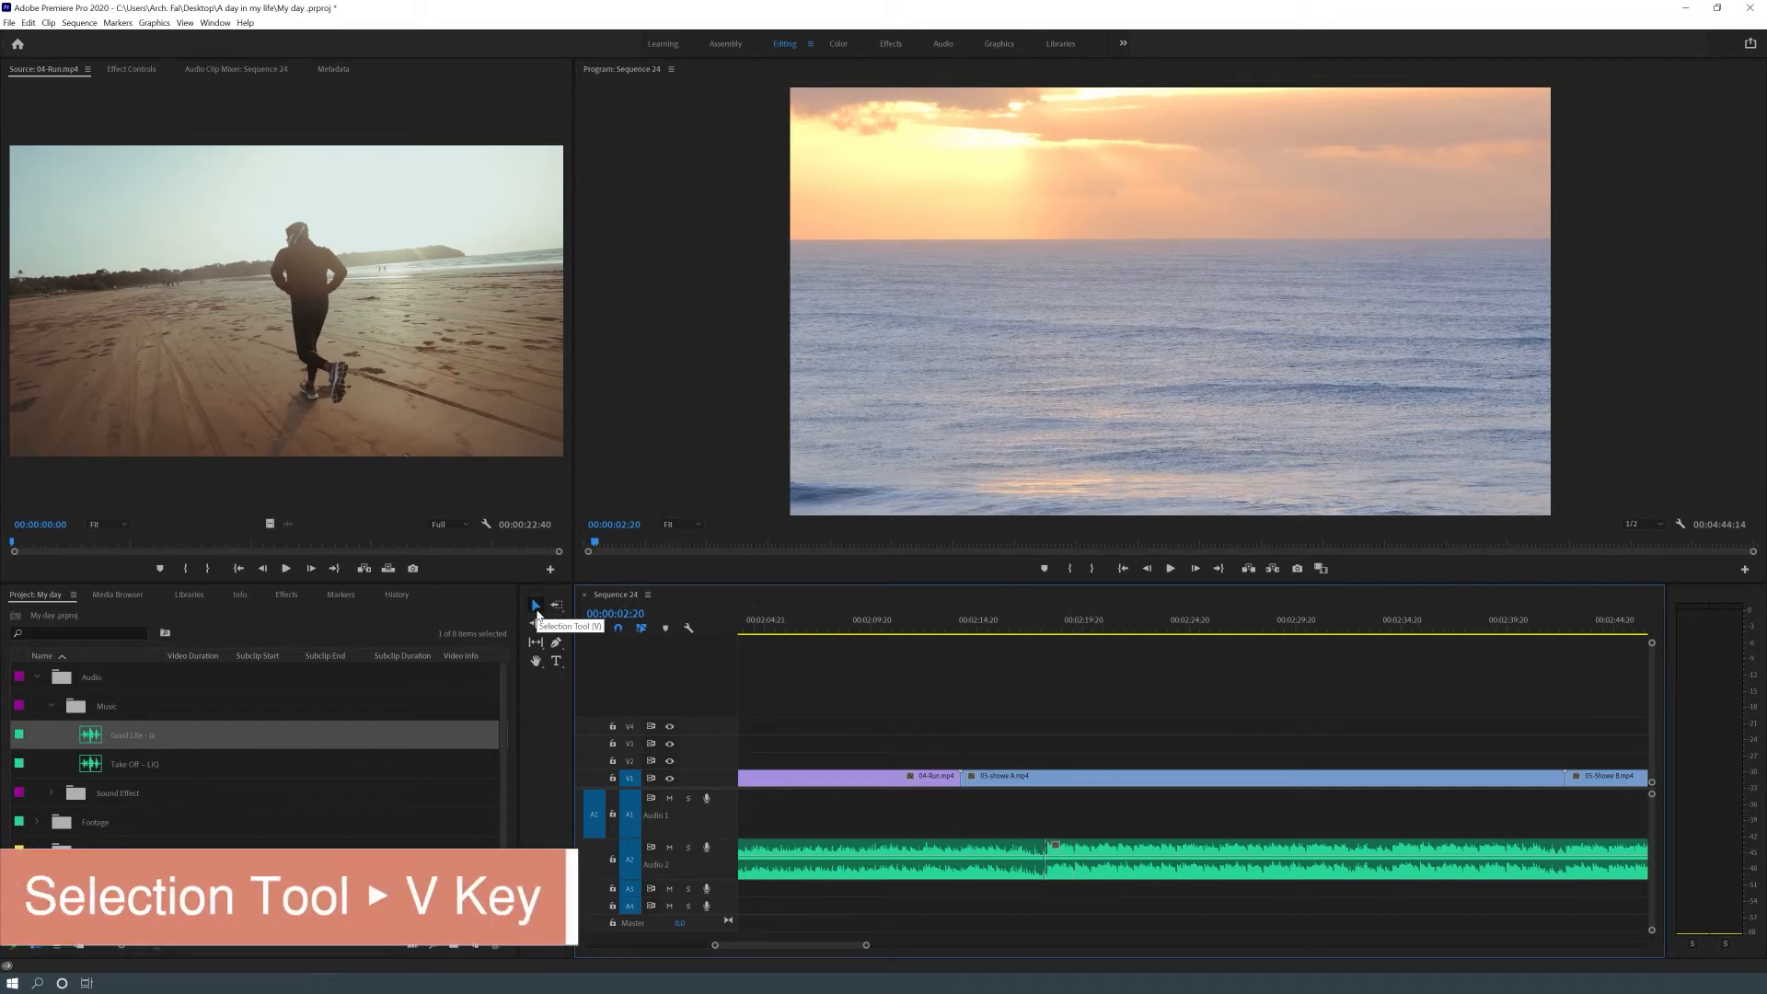
pyautogui.click(1154, 876)
pyautogui.press('Delete')
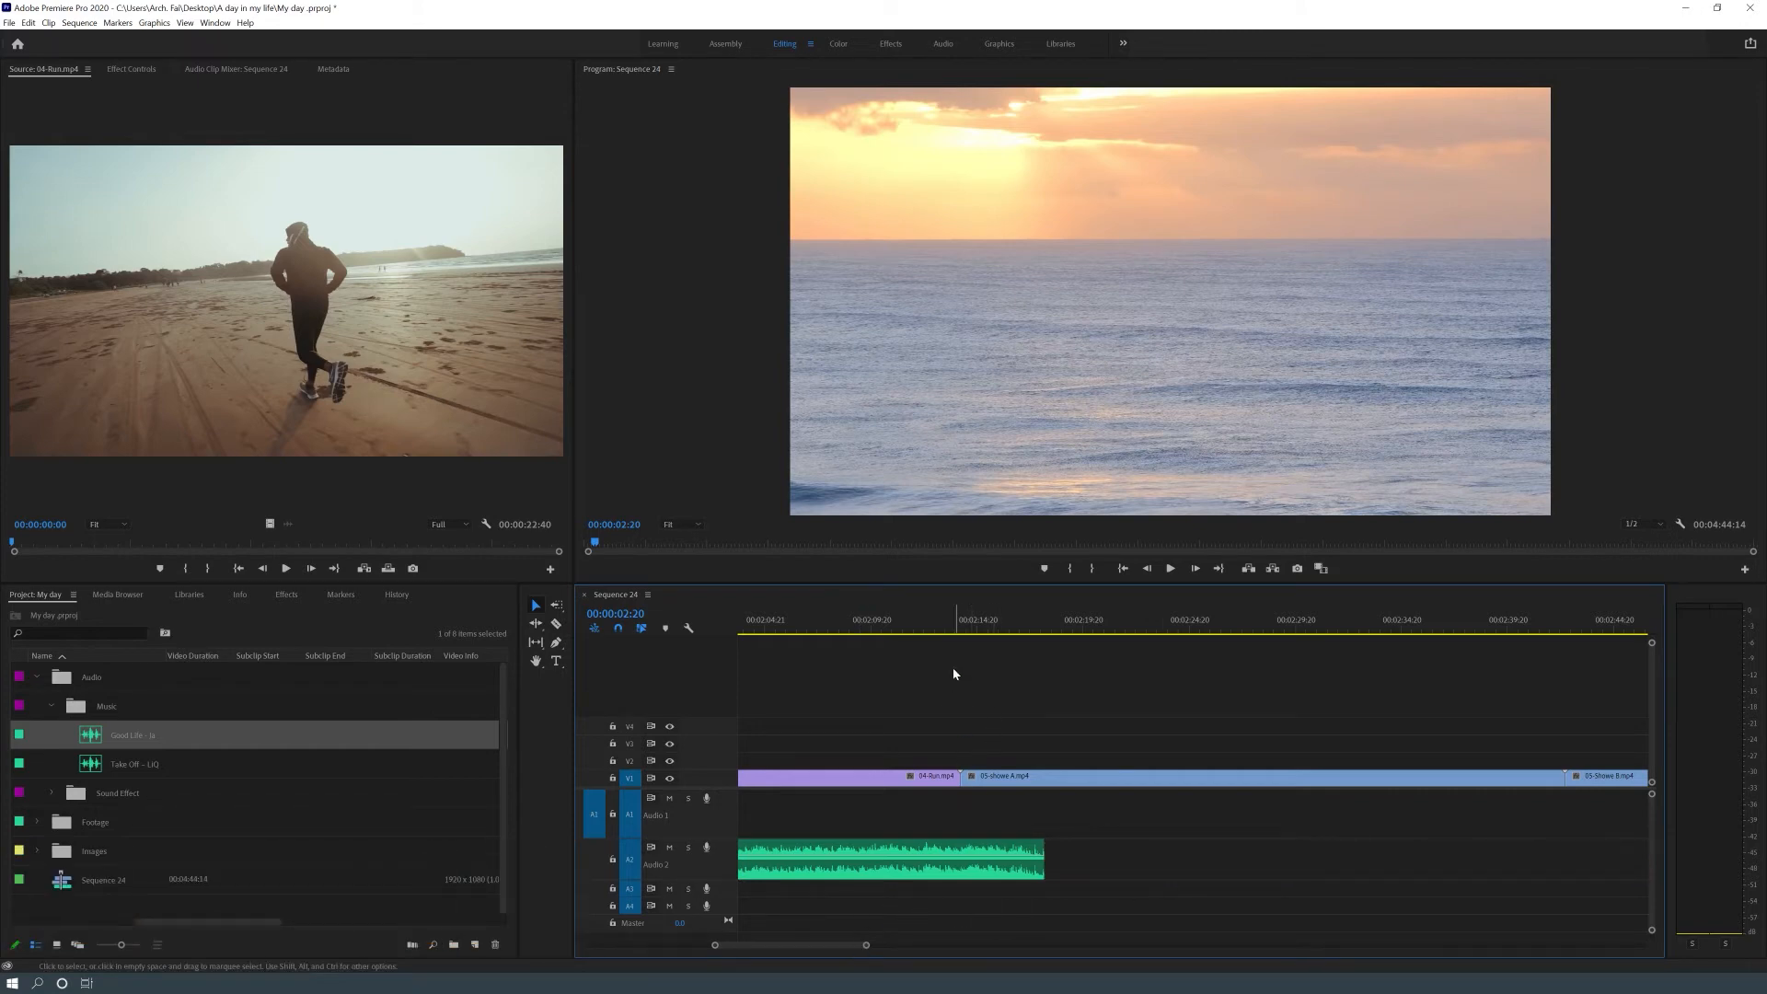
# Cut the music on A2 at 00:02:14:03, where 04-Run.mp4 ends, and delete the leftover piece
pyautogui.click(962, 633)
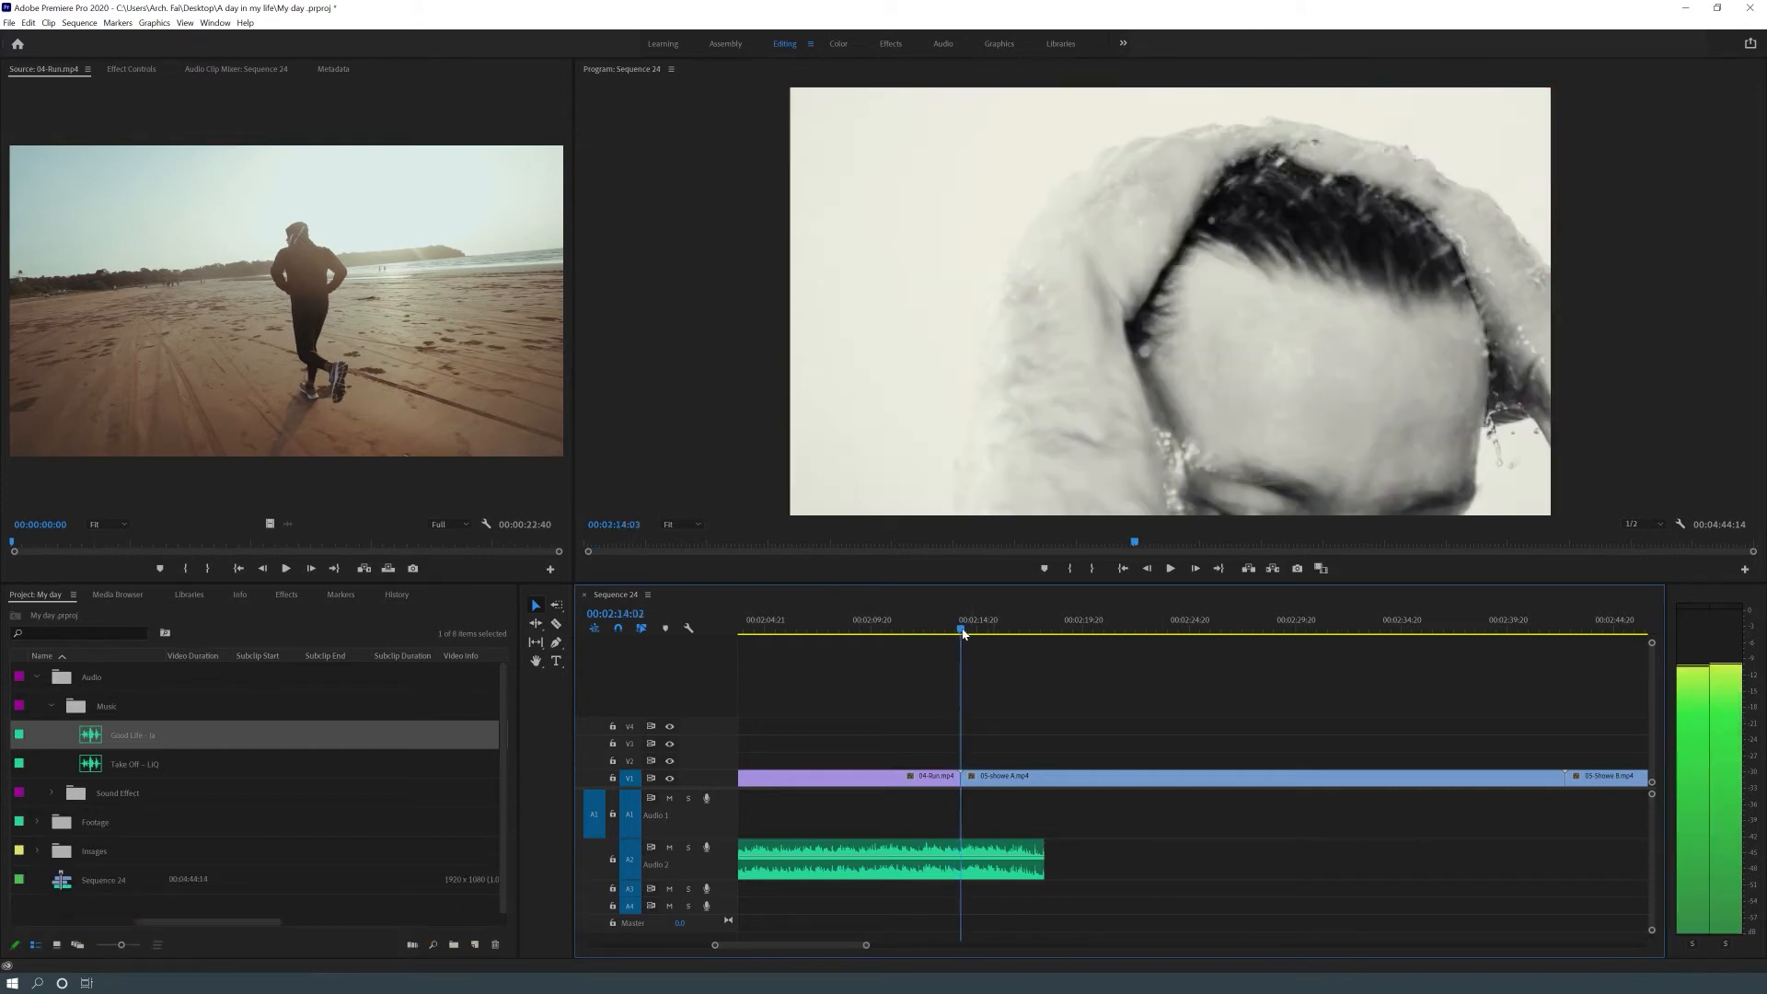
pyautogui.press('c')
pyautogui.click(962, 868)
pyautogui.press('v')
pyautogui.click(1011, 874)
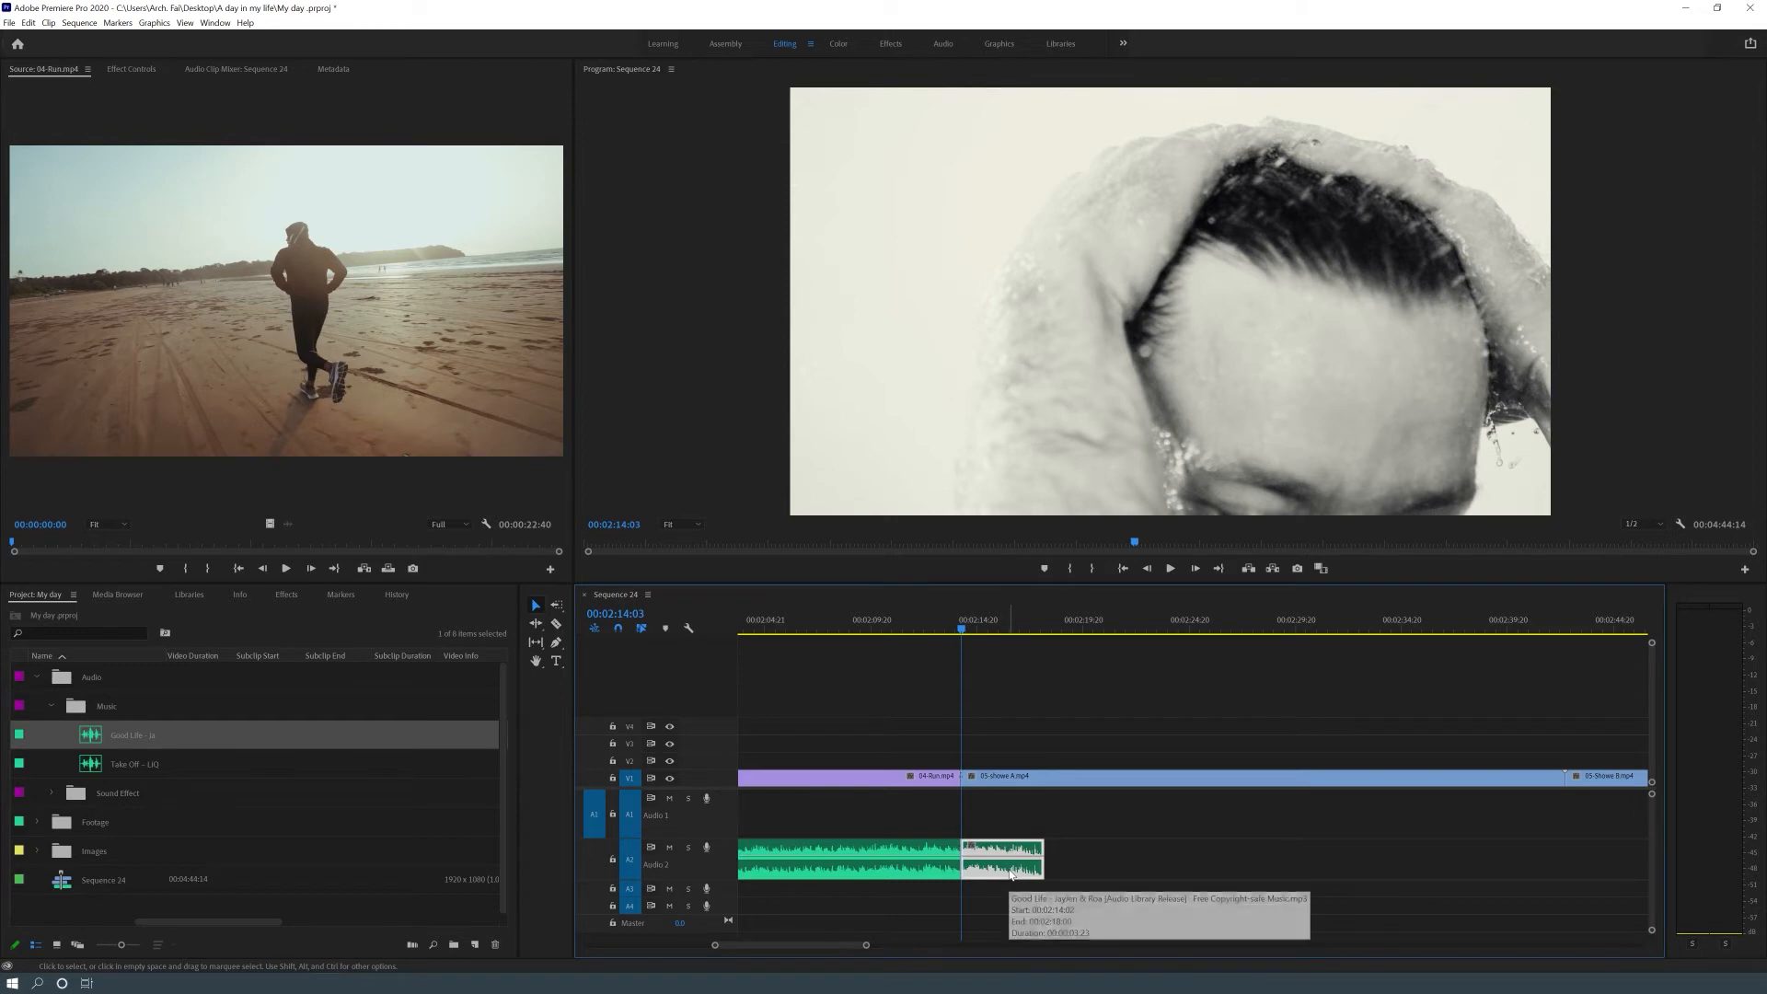
pyautogui.press('Delete')
# Place the Take Off music file directly after Good Life on A2 and slightly increase the height of track A2
pyautogui.scroll(3, 858, 947)
pyautogui.moveTo(858, 947); pyautogui.dragTo(1091, 950)
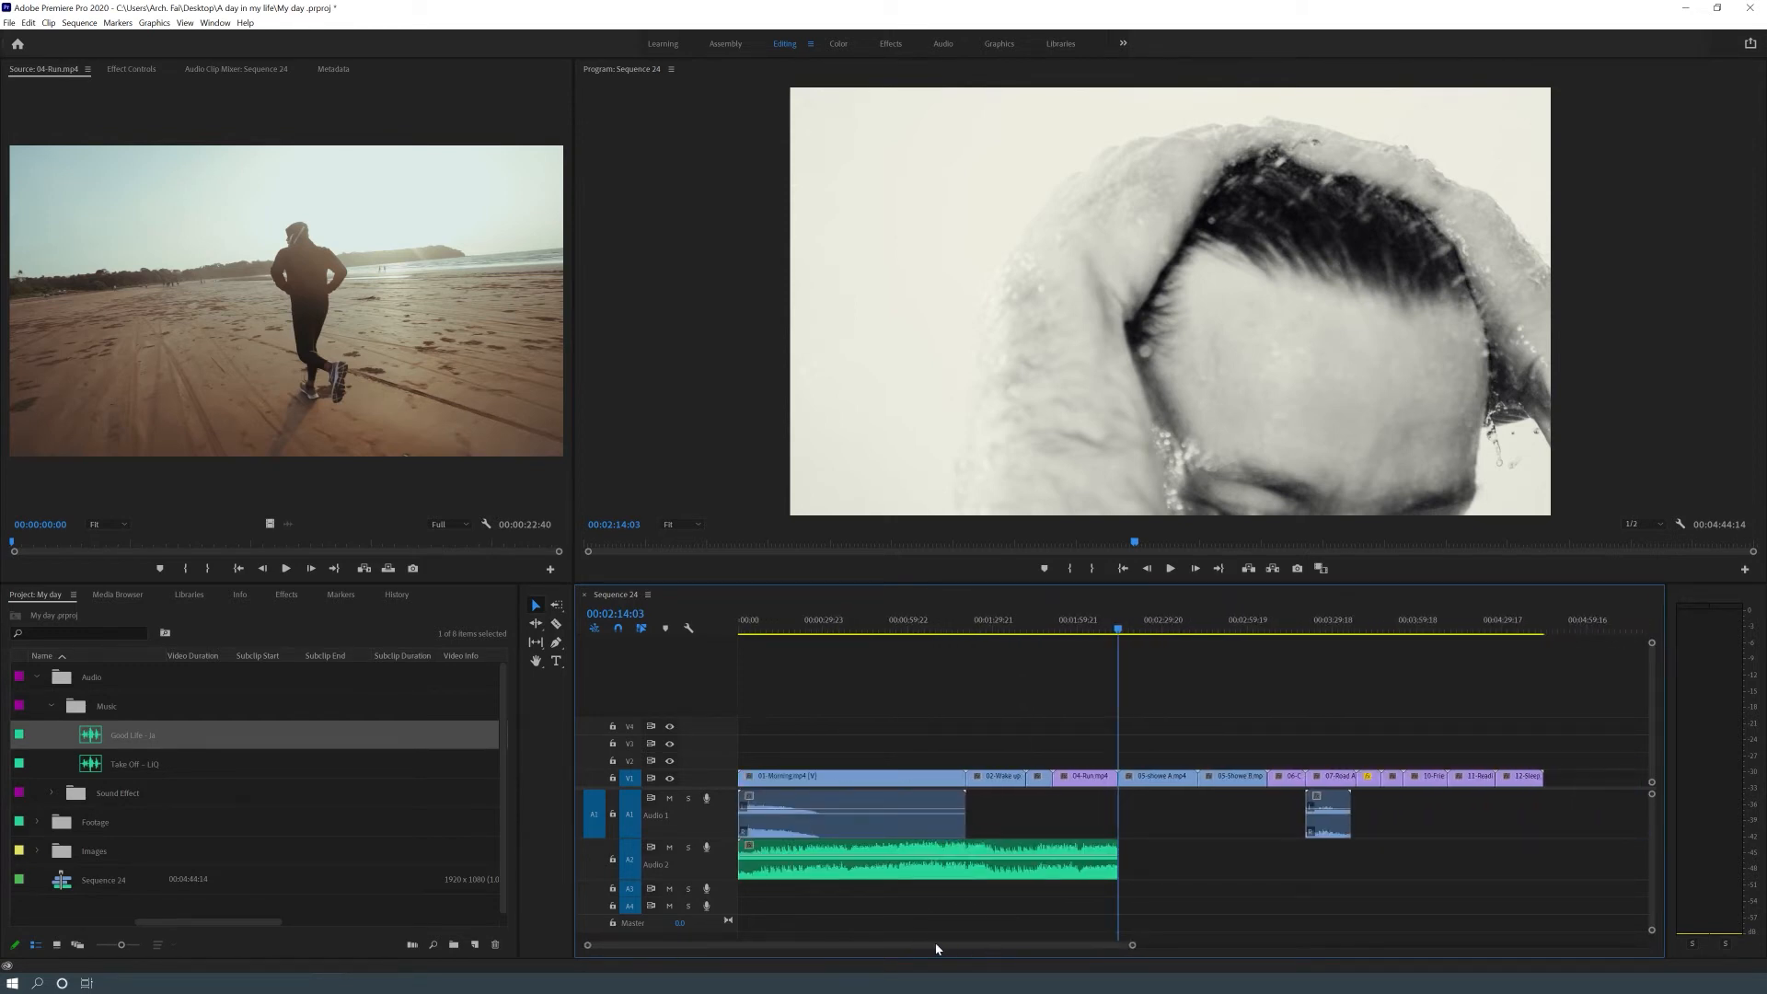
pyautogui.click(82, 766)
pyautogui.moveTo(86, 768); pyautogui.dragTo(1122, 870)
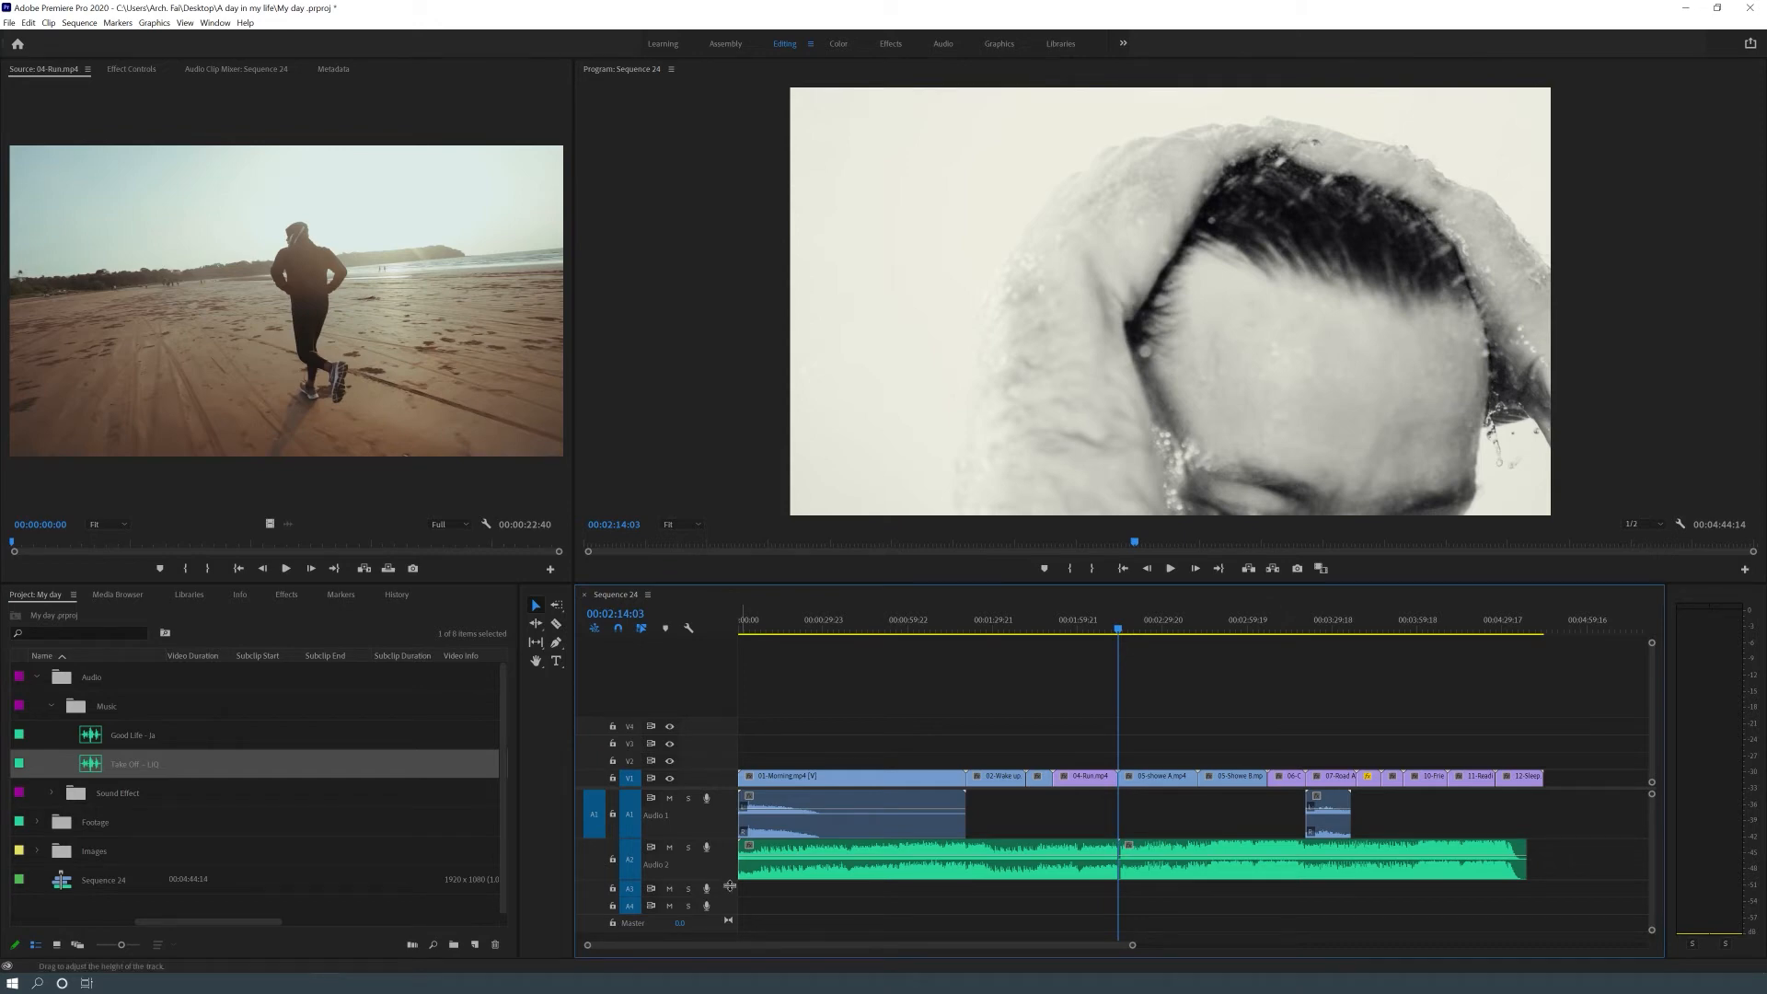
pyautogui.moveTo(731, 883)
pyautogui.mouseDown()
pyautogui.moveTo(764, 860)
pyautogui.moveTo(765, 876)
pyautogui.mouseUp()
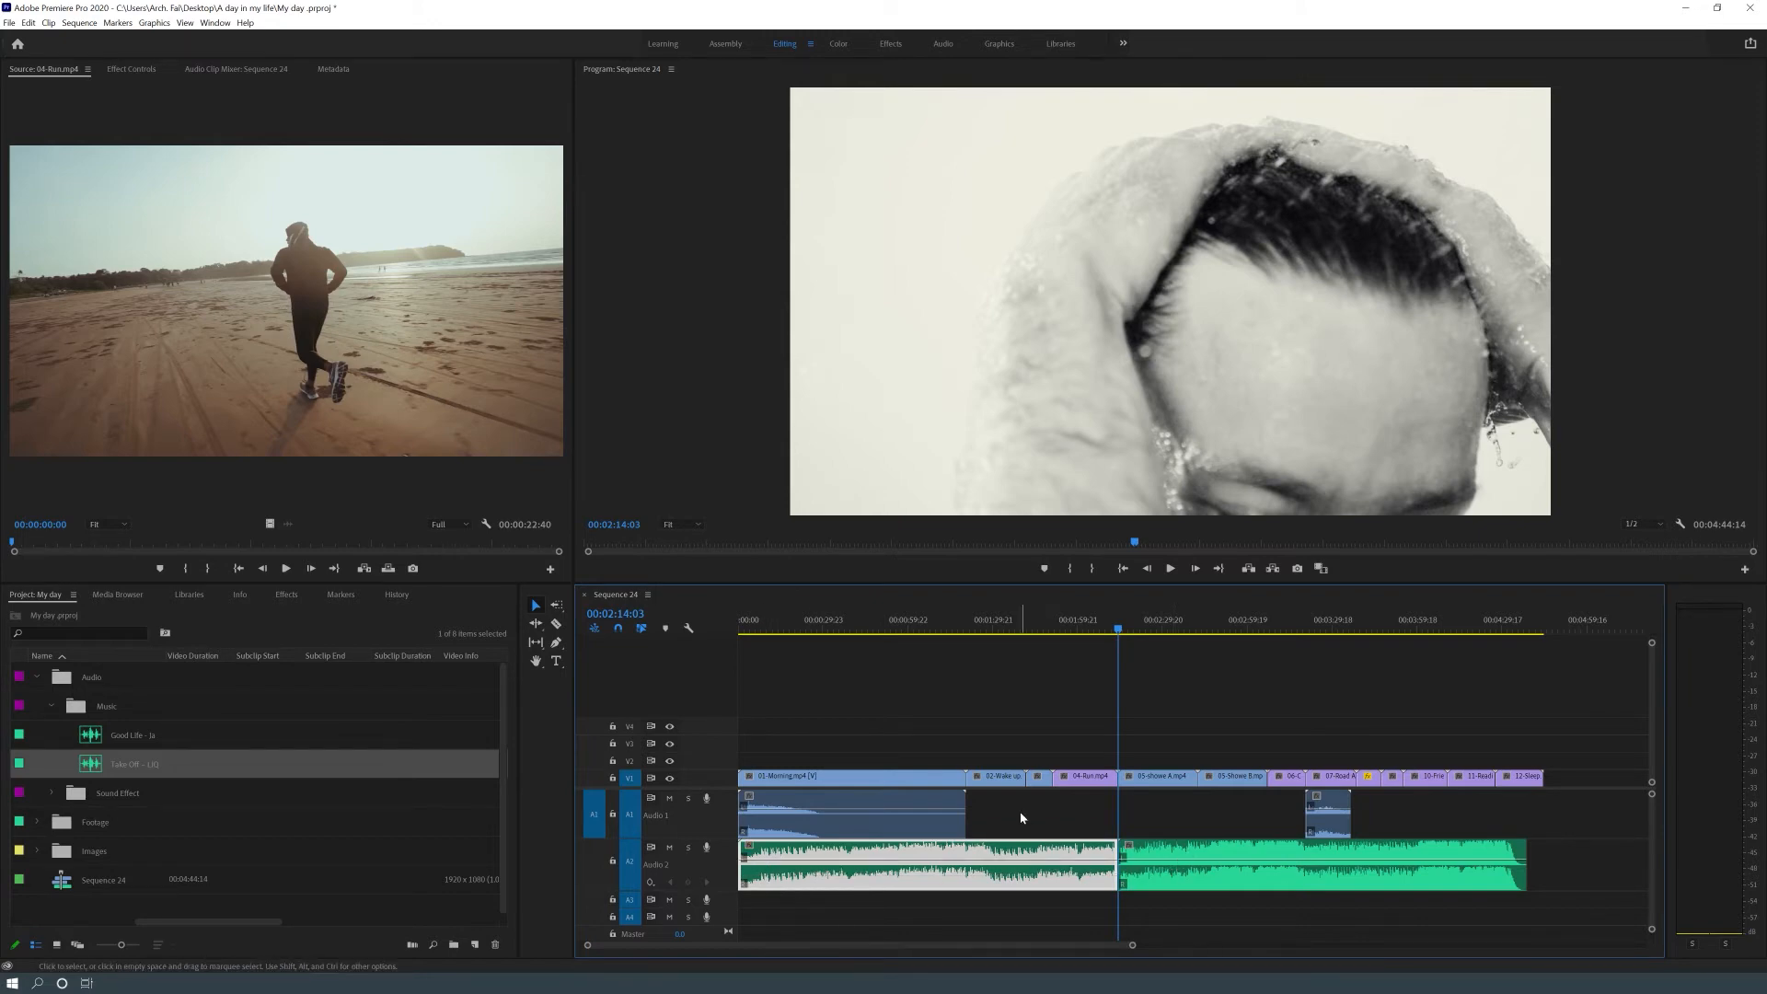
# Play the sequence from 00:01:28:17 and adjust the overall volume of the Good Life clip on A2
pyautogui.click(992, 635)
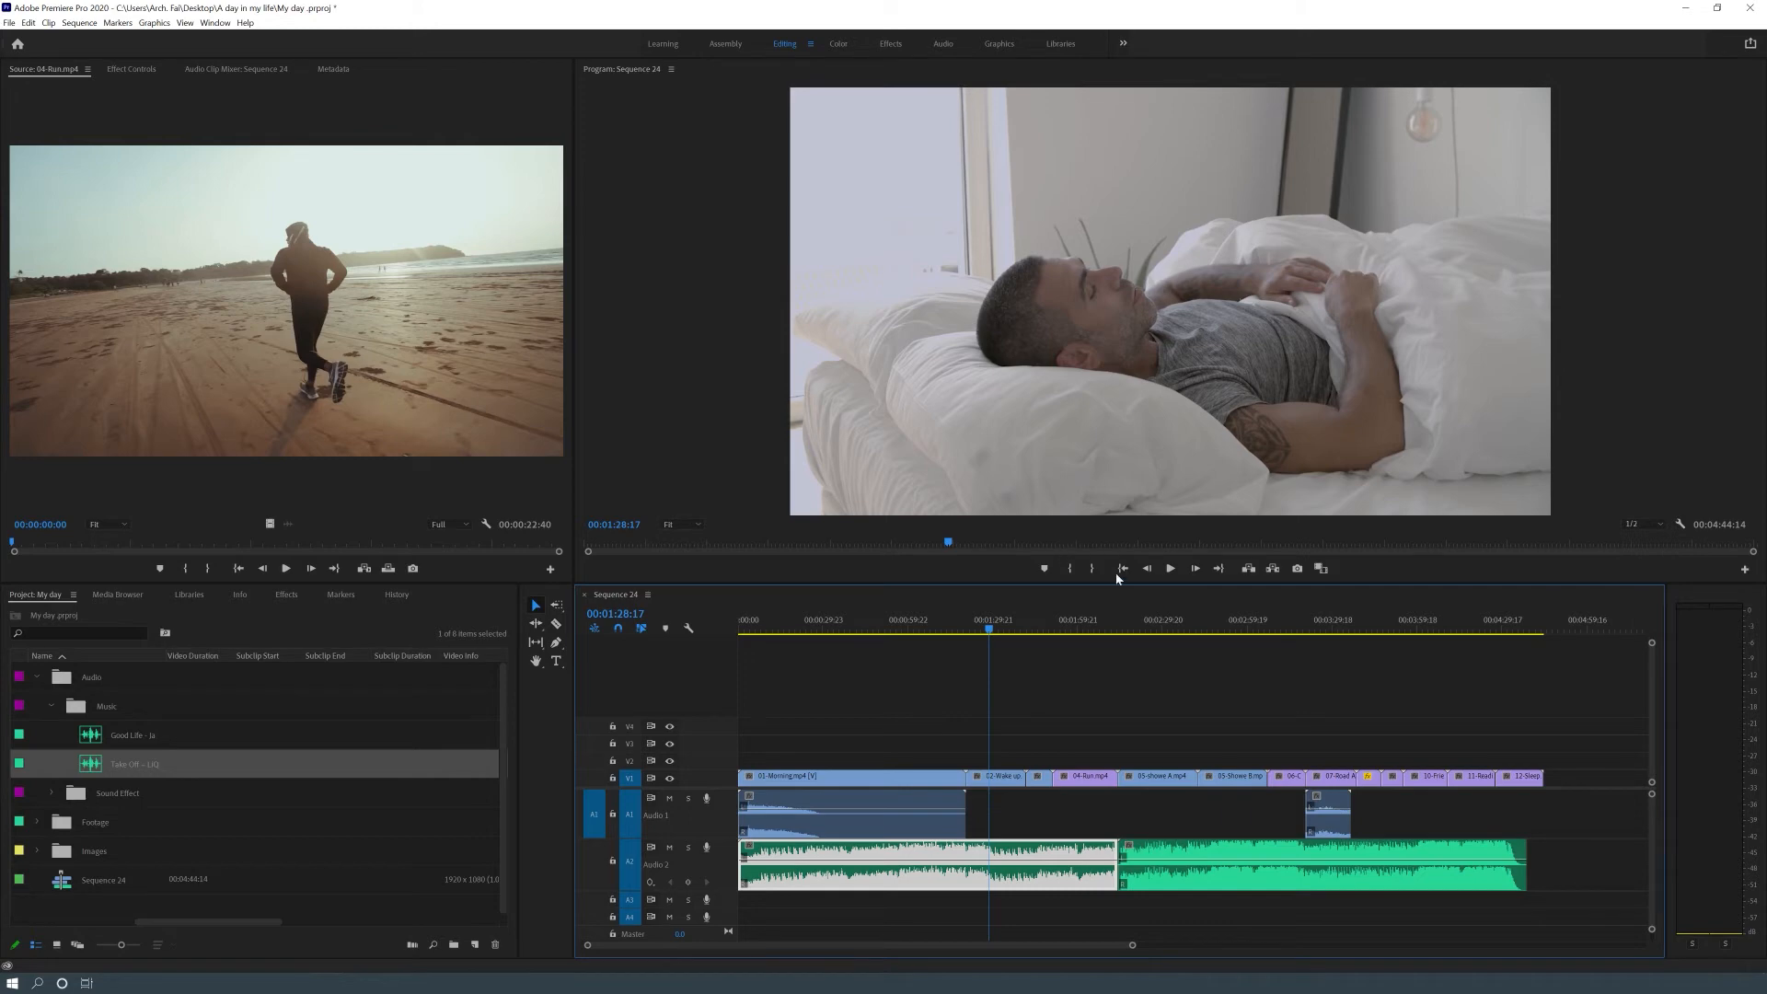
pyautogui.click(1168, 567)
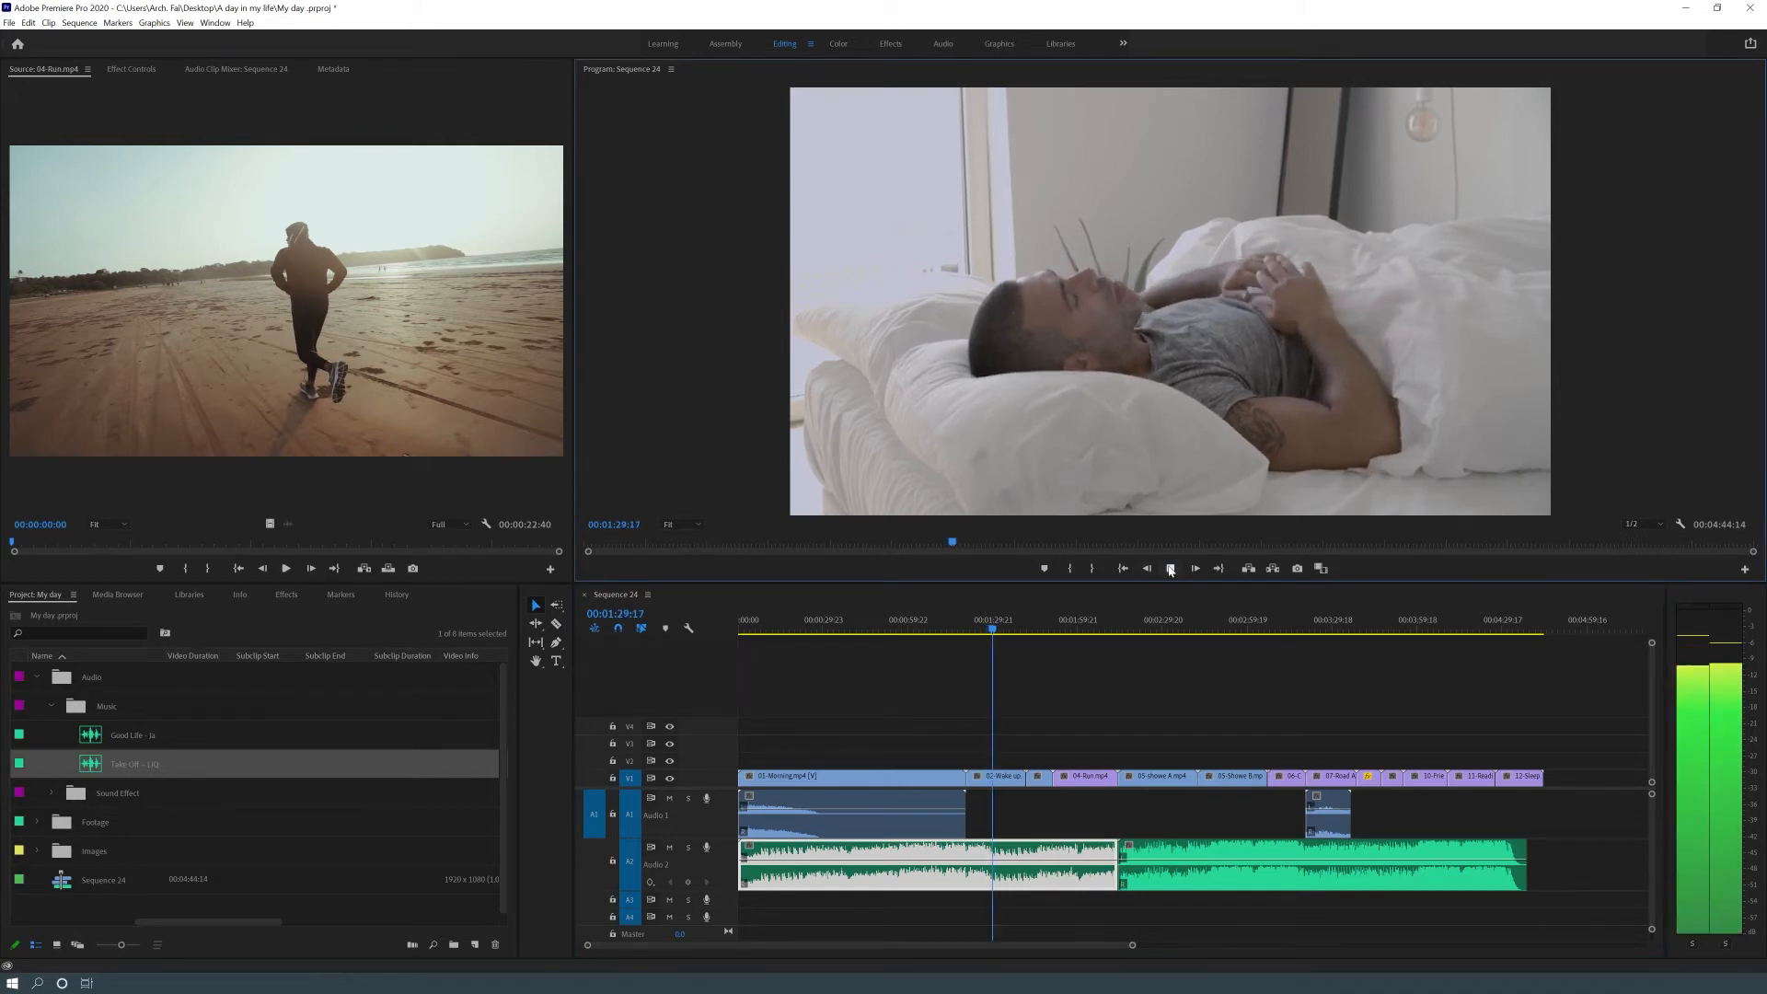
pyautogui.click(1170, 569)
pyautogui.moveTo(1072, 859); pyautogui.dragTo(1072, 867)
pyautogui.click(1170, 570)
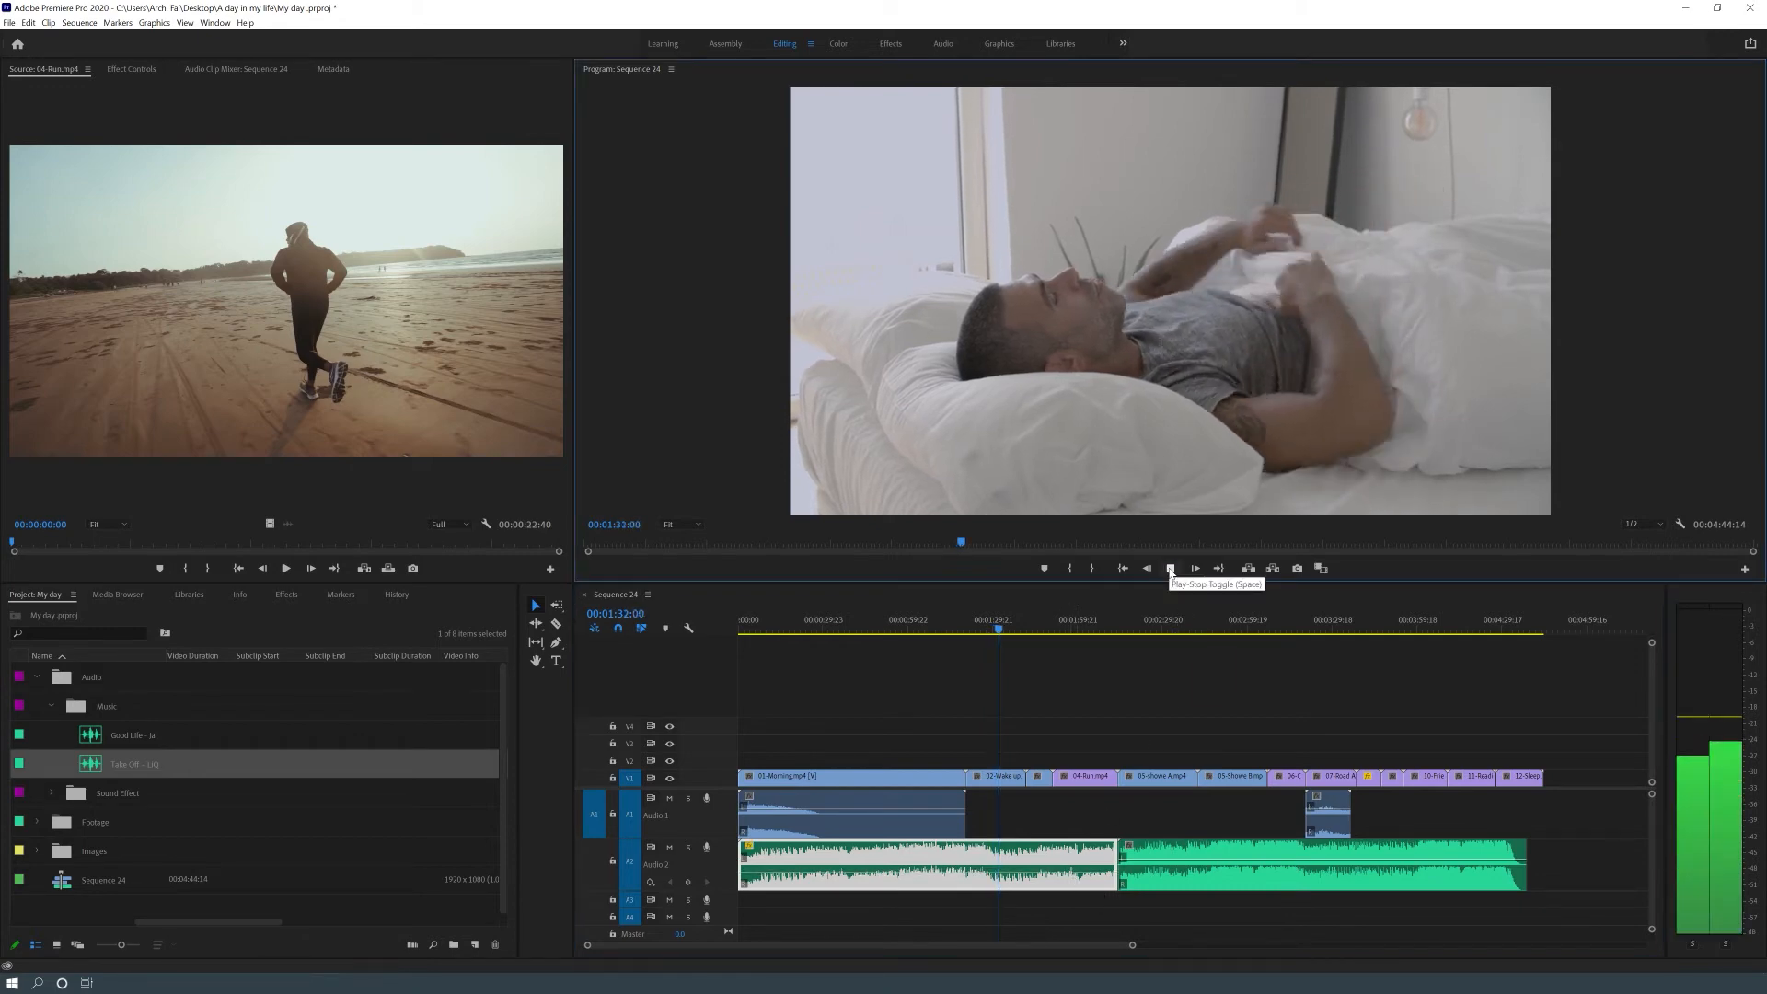
pyautogui.click(1170, 570)
pyautogui.moveTo(1088, 867); pyautogui.dragTo(1041, 865)
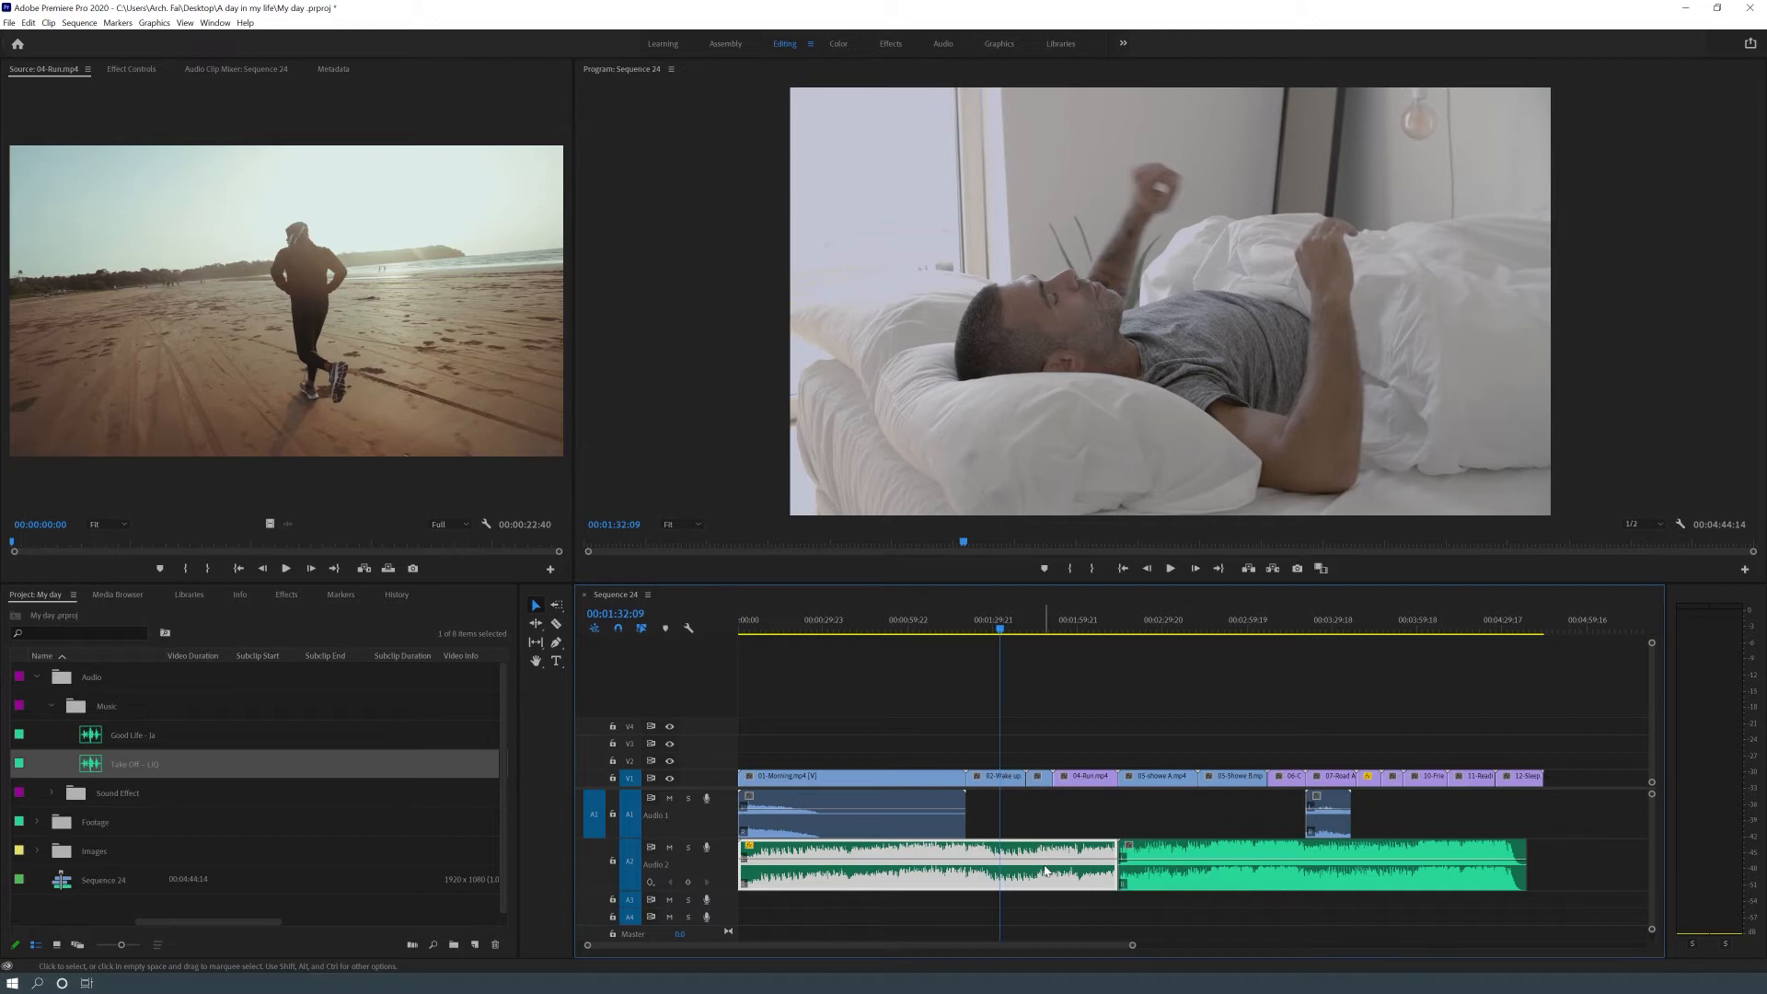
# Add Good Life volume keyframes near the starts of 02-Wake up and 04-Run.mp4, and lower the second to about -22 dB
pyautogui.click(557, 642)
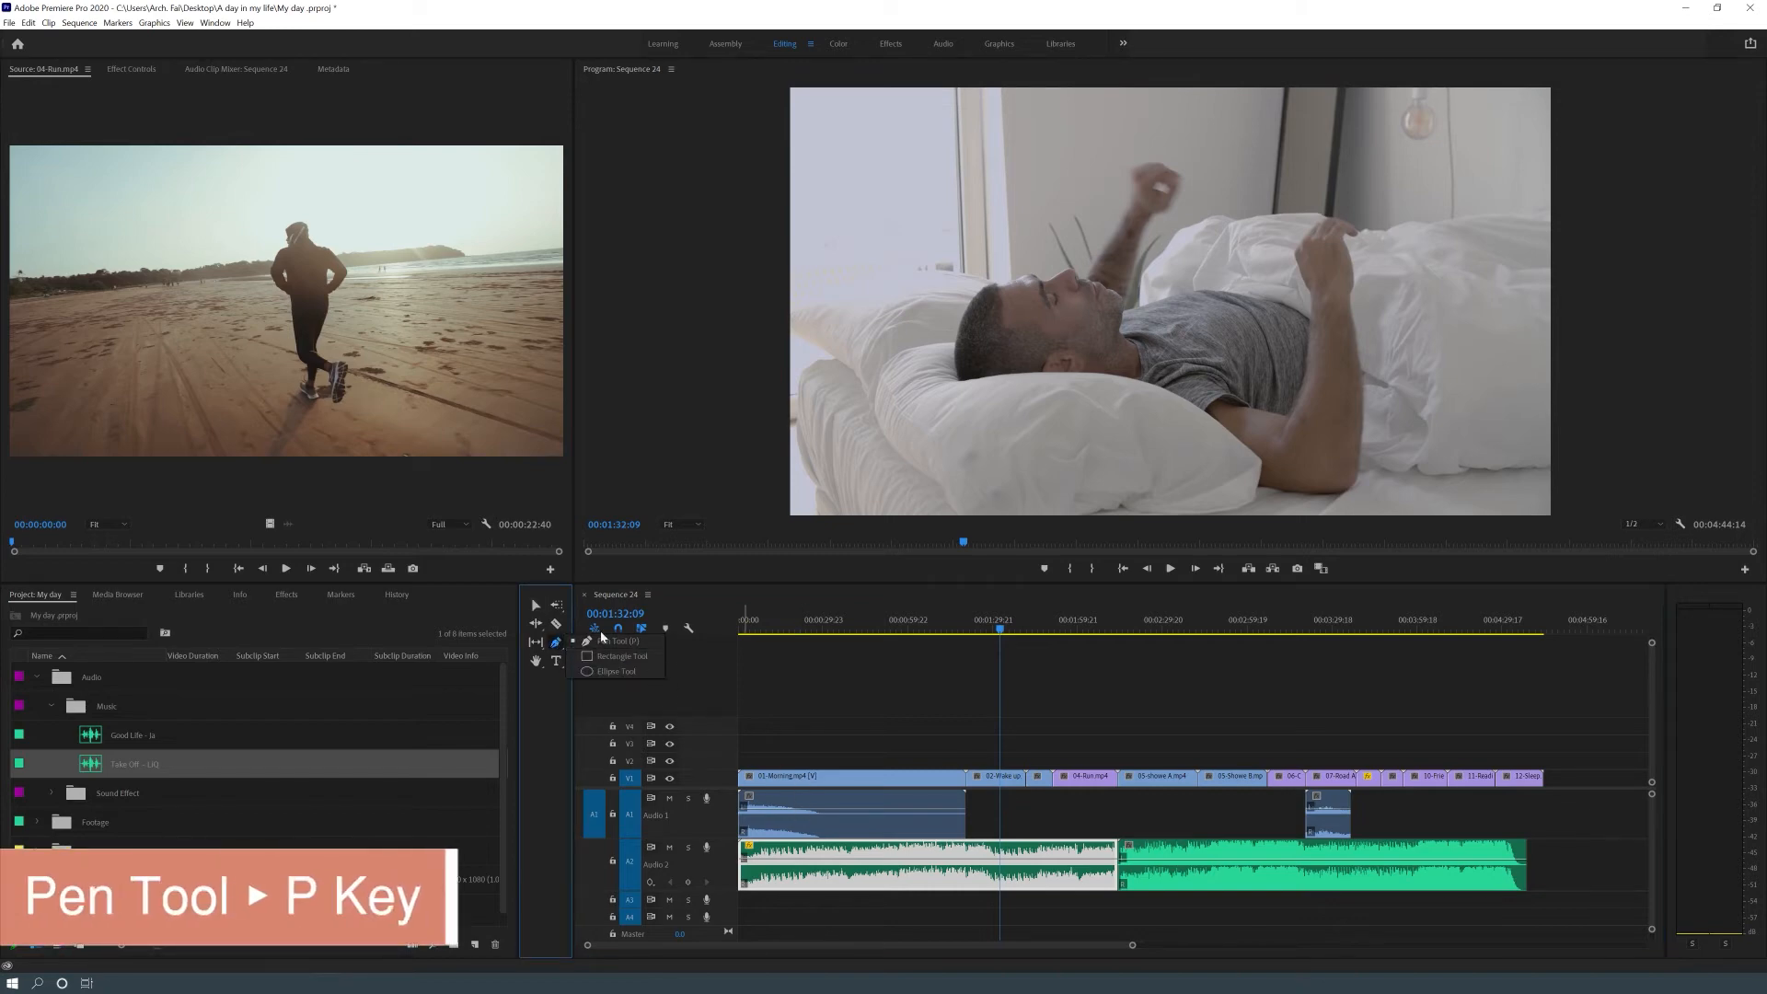
pyautogui.click(971, 861)
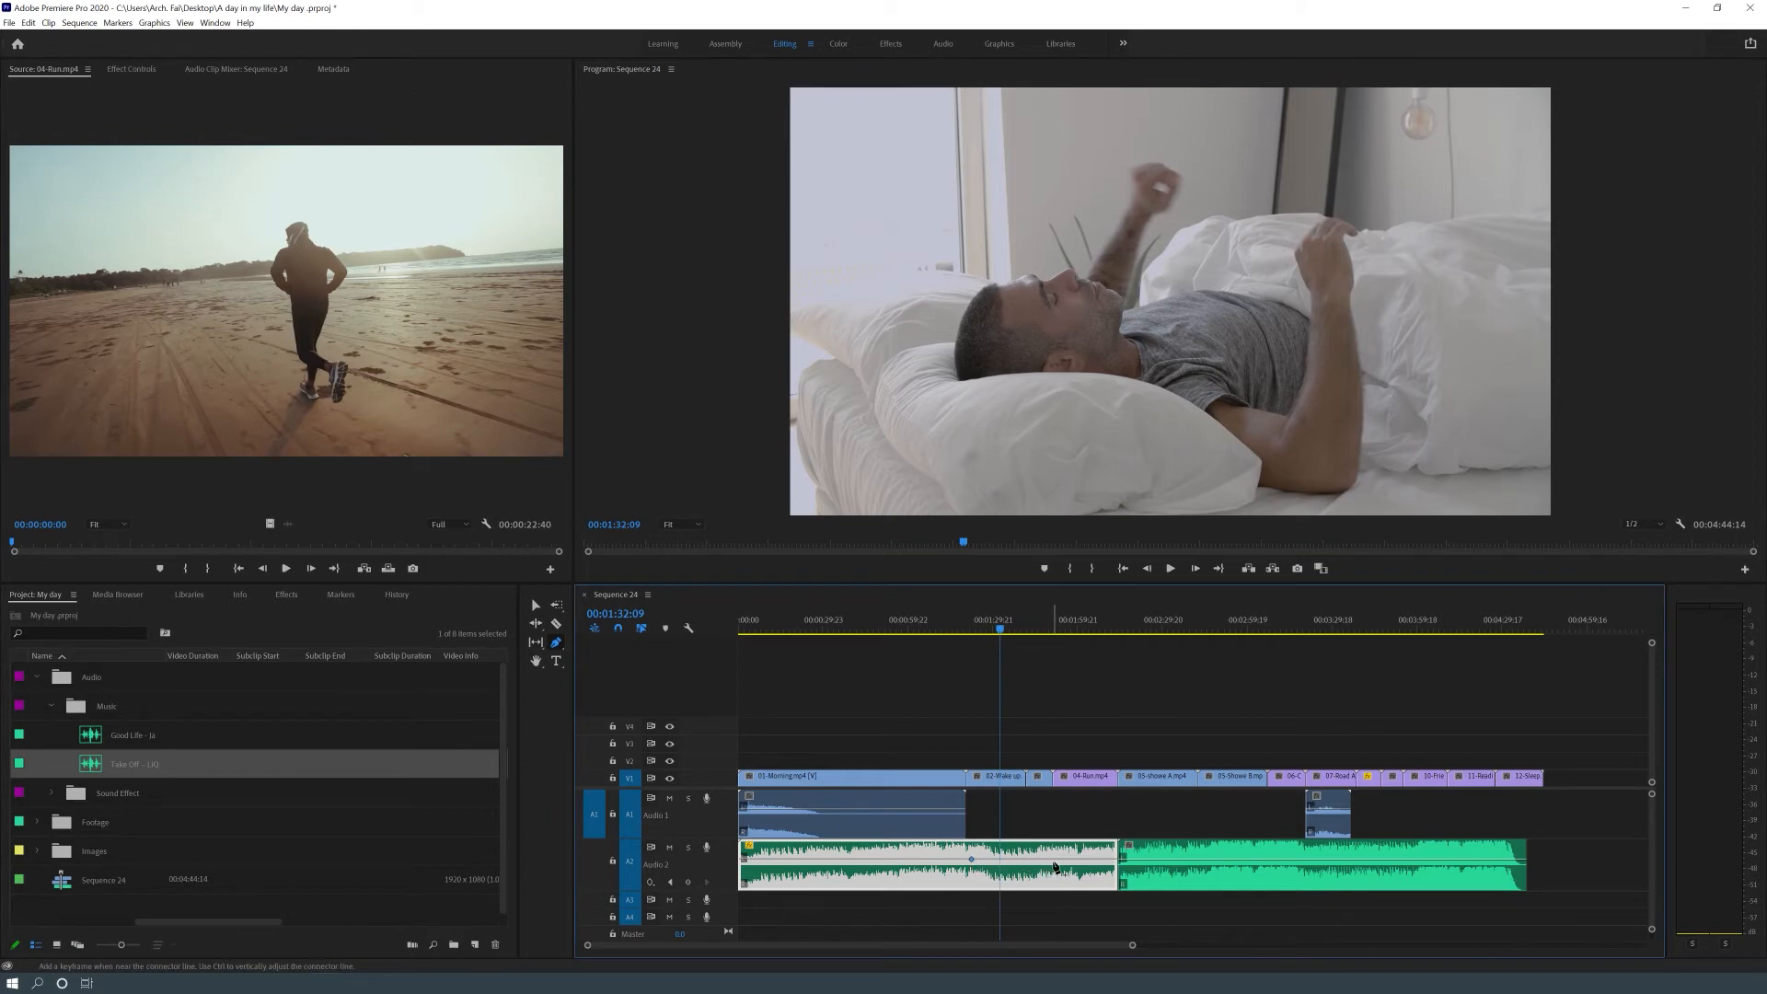
pyautogui.moveTo(1013, 631); pyautogui.dragTo(1056, 635)
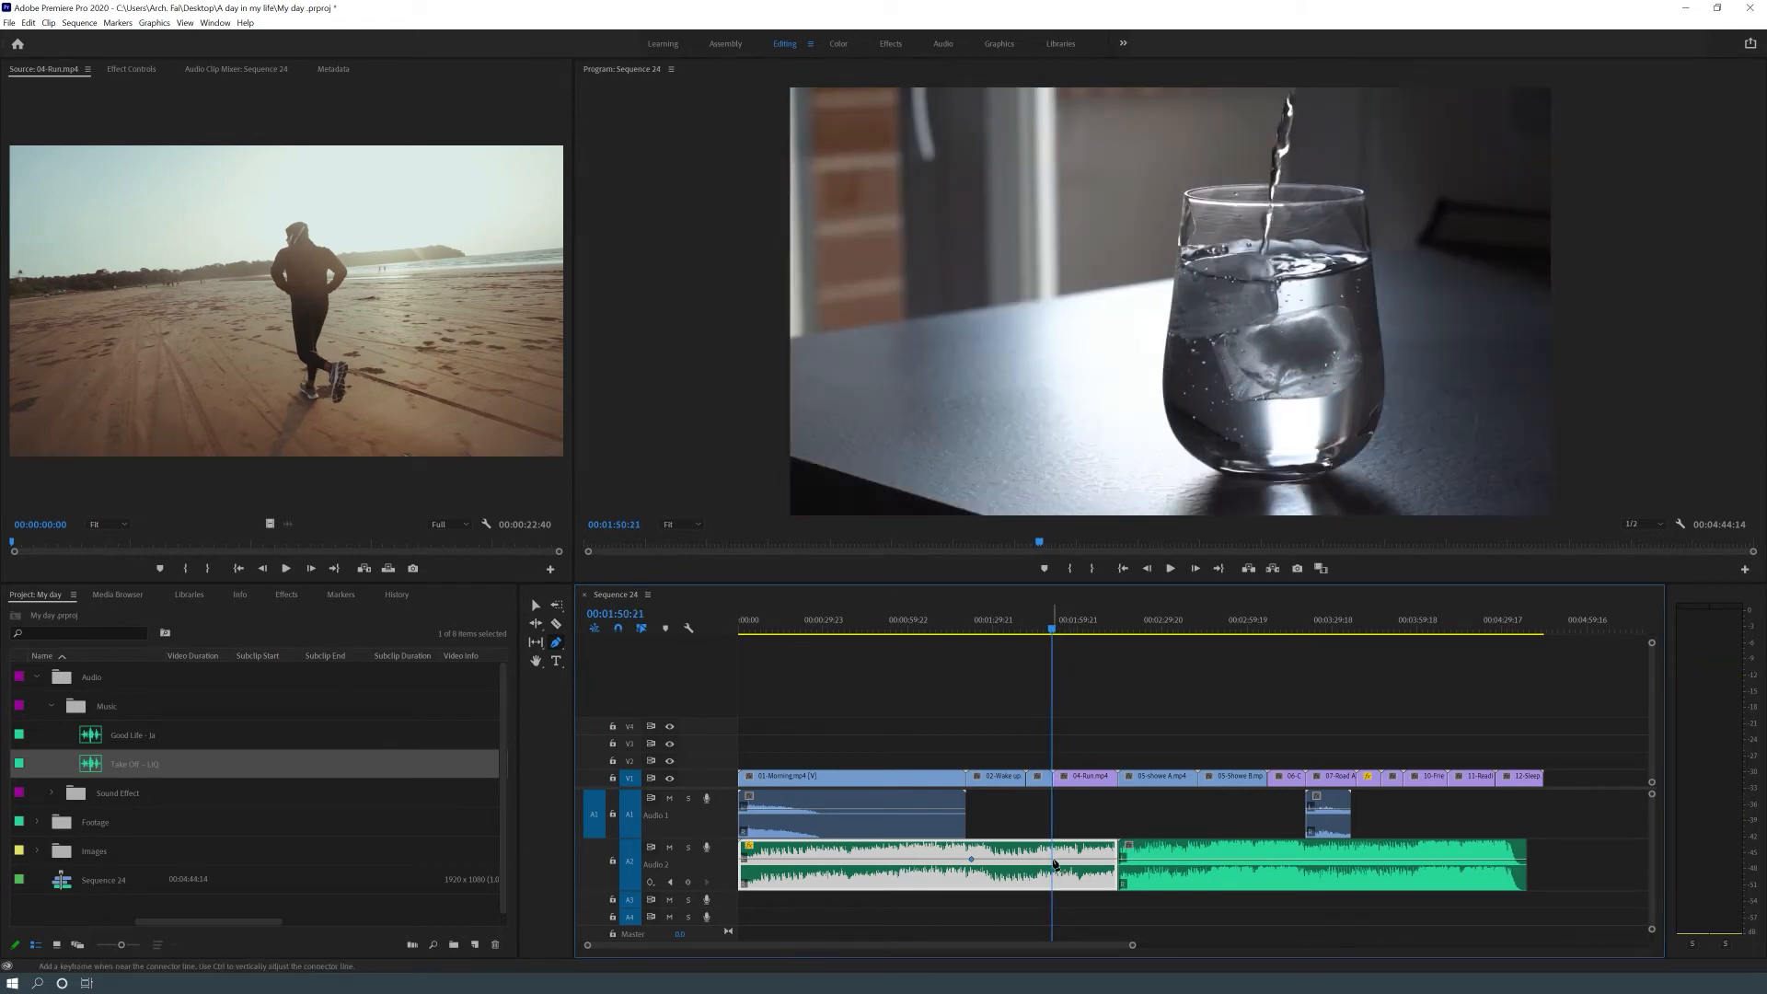
pyautogui.click(1053, 859)
pyautogui.press('v')
pyautogui.moveTo(1022, 865); pyautogui.dragTo(978, 861)
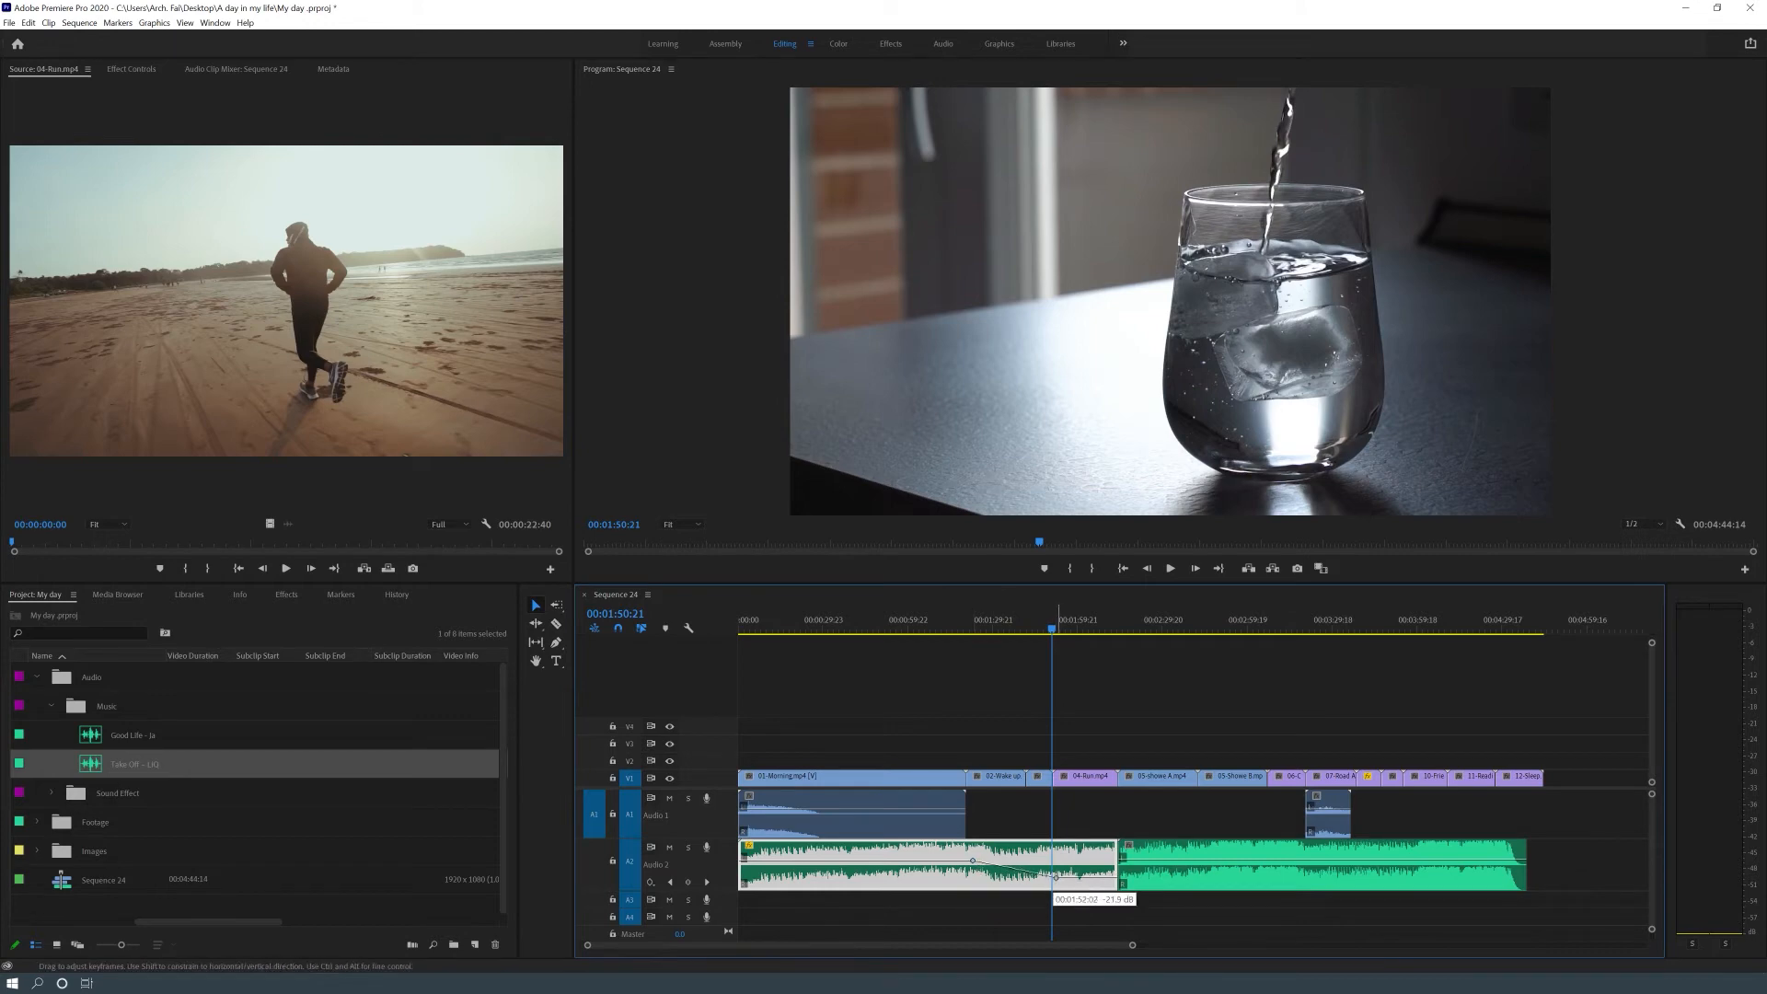
pyautogui.moveTo(1055, 878); pyautogui.dragTo(1054, 879)
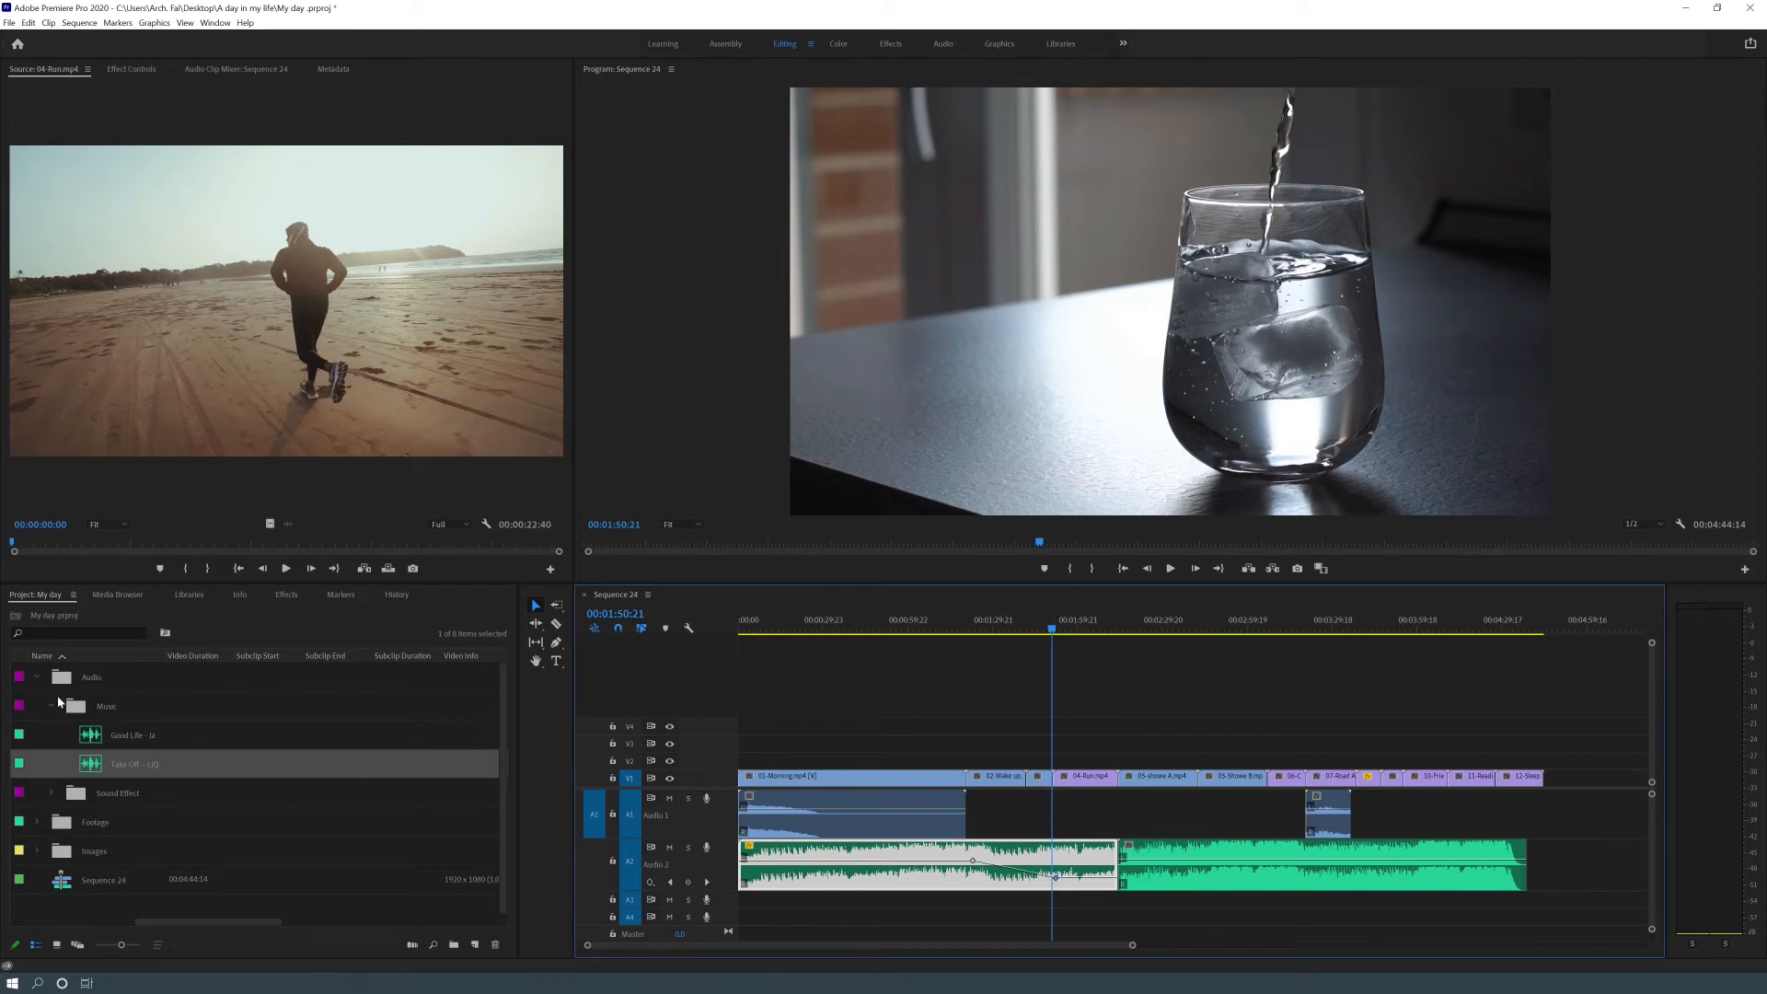
# Expand the Sound Effect folder, select the ice water sound, and move the playhead to 00:01:41:15
pyautogui.click(60, 786)
pyautogui.click(51, 793)
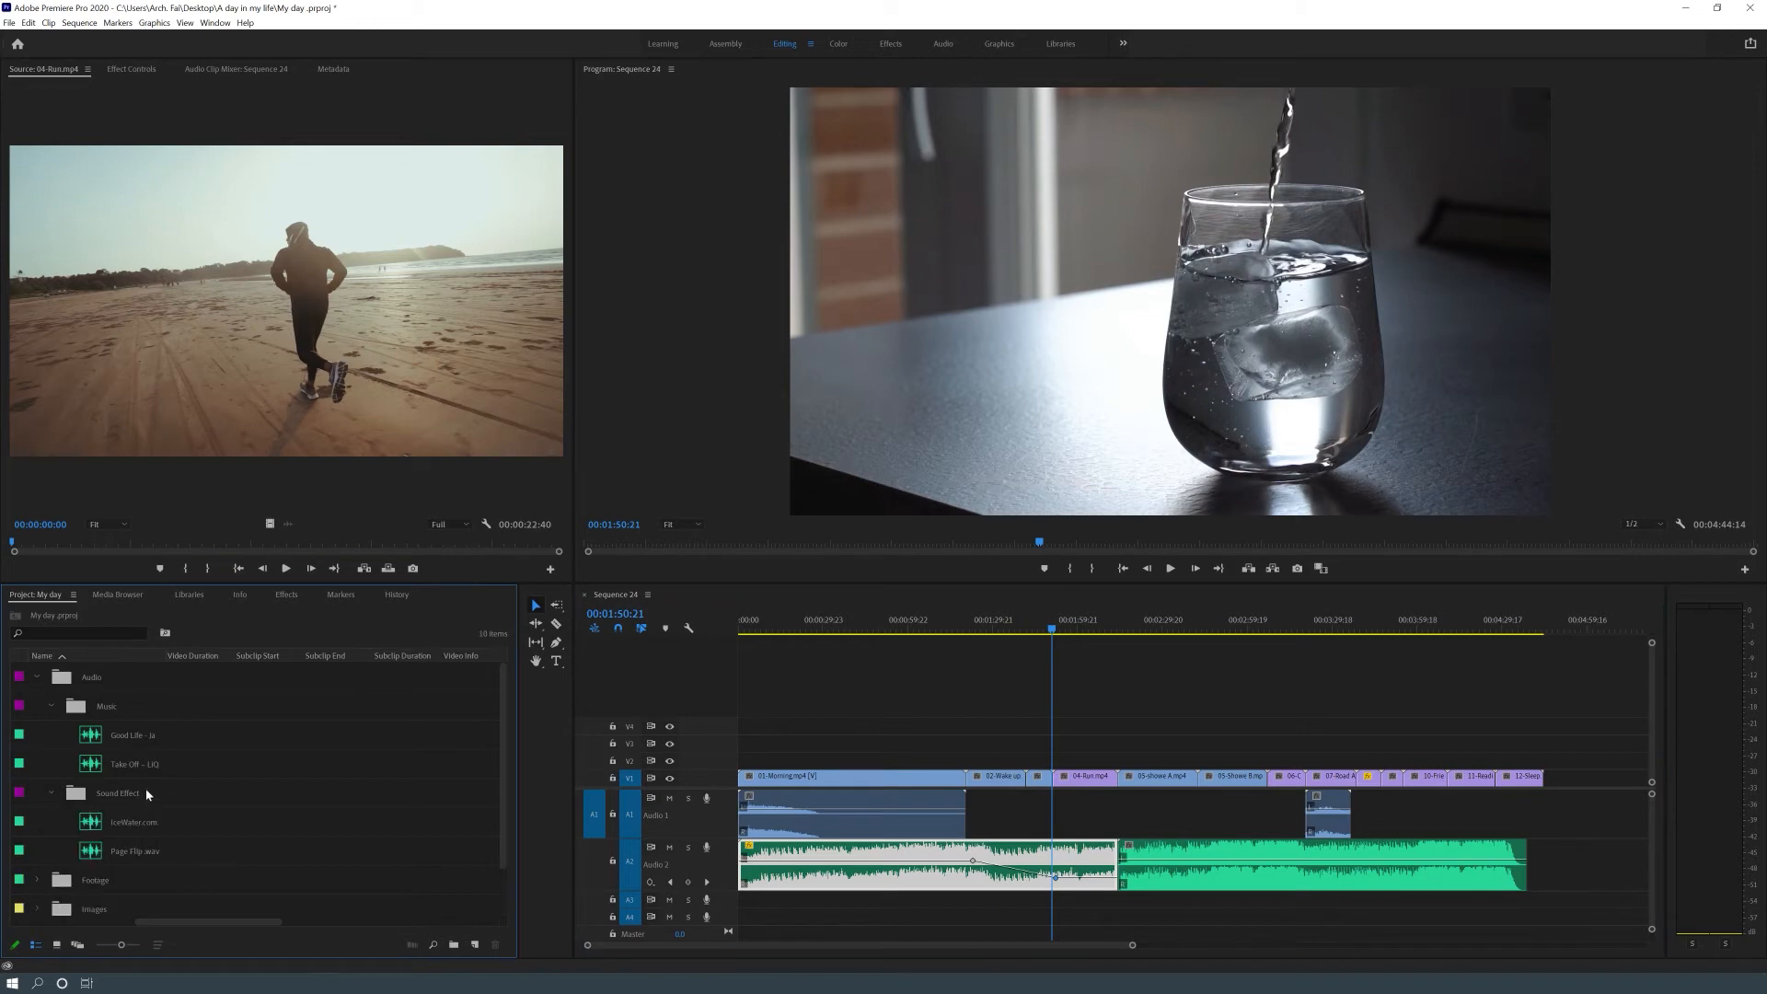
pyautogui.click(134, 773)
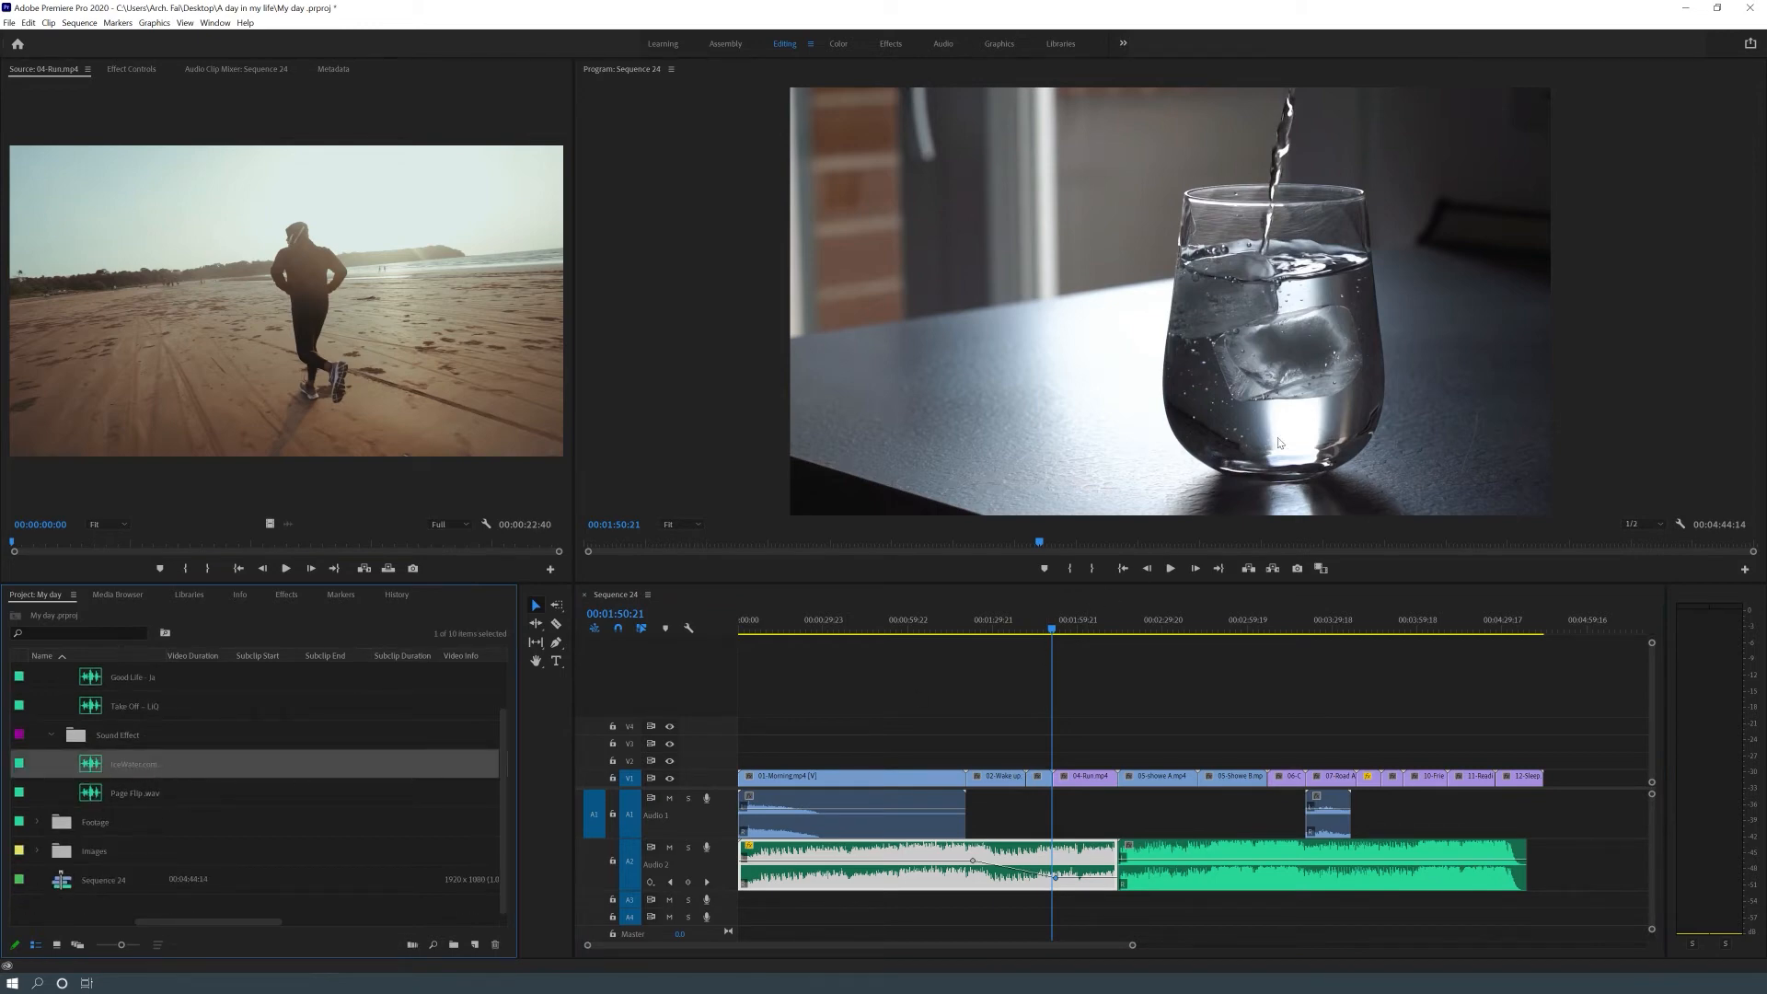
pyautogui.moveTo(1057, 729); pyautogui.dragTo(1031, 733)
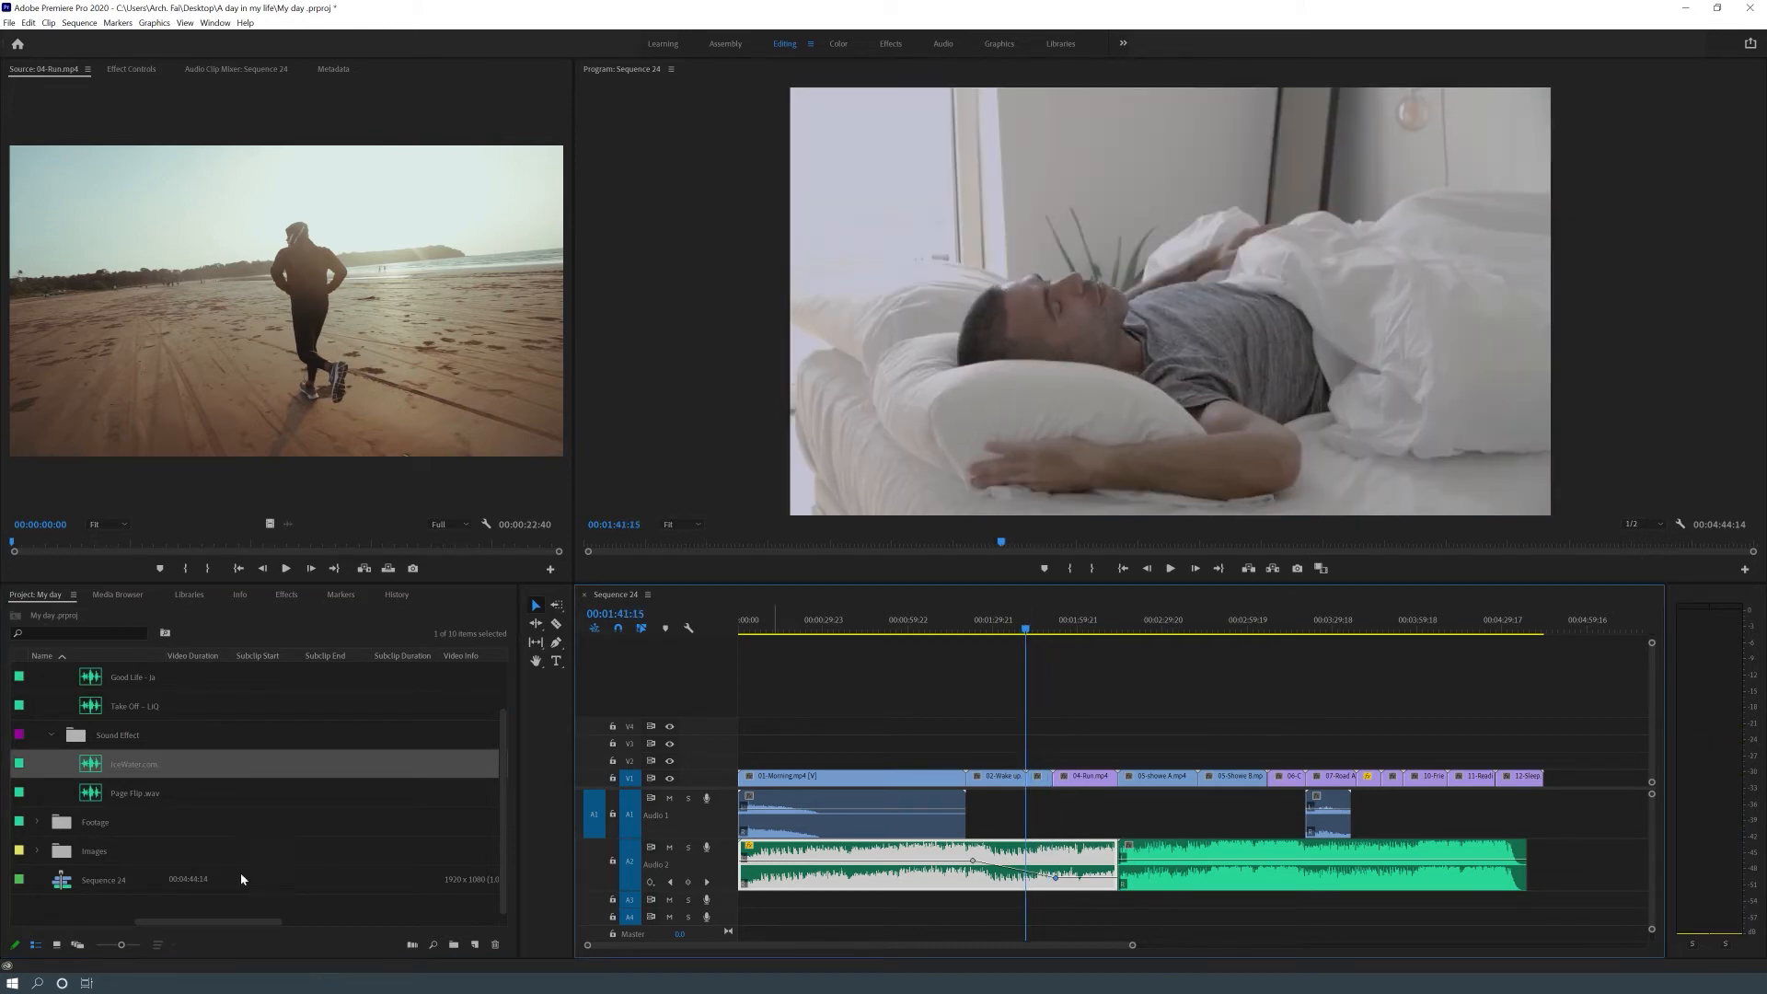
# Place the ice water sound effect on Audio 1 at the start of the water-pouring clip and preview it
pyautogui.moveTo(84, 766); pyautogui.dragTo(1042, 807)
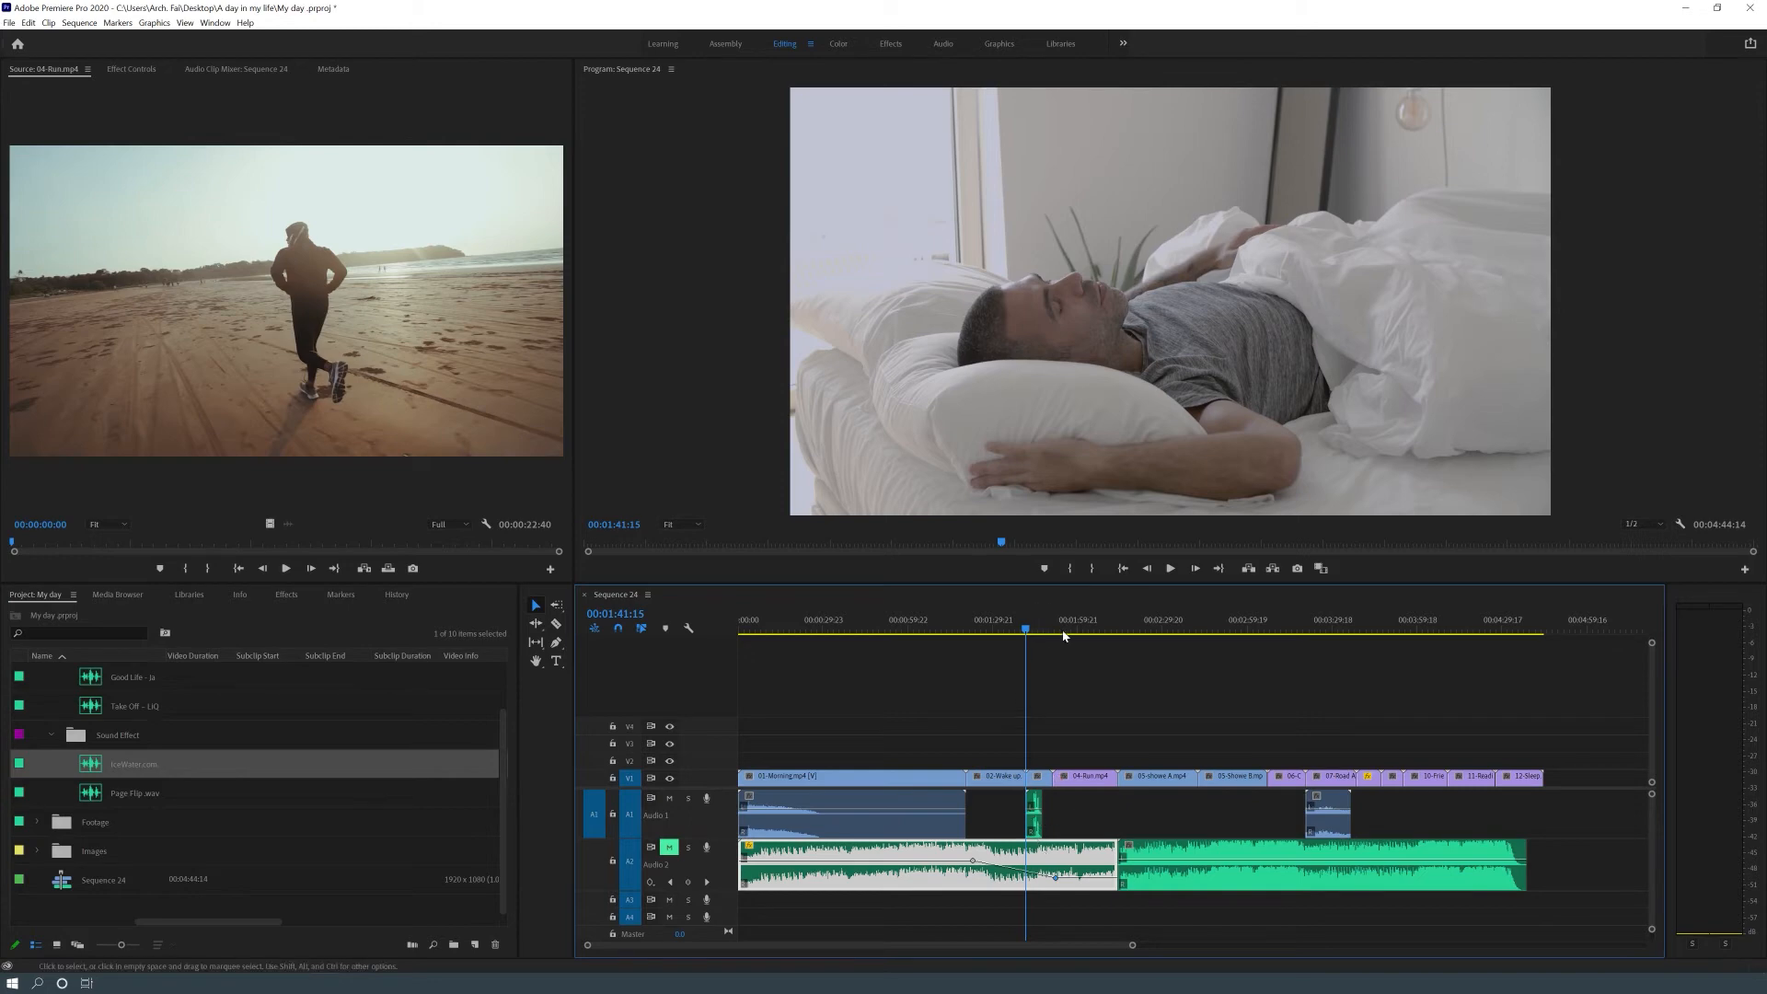
pyautogui.click(1170, 568)
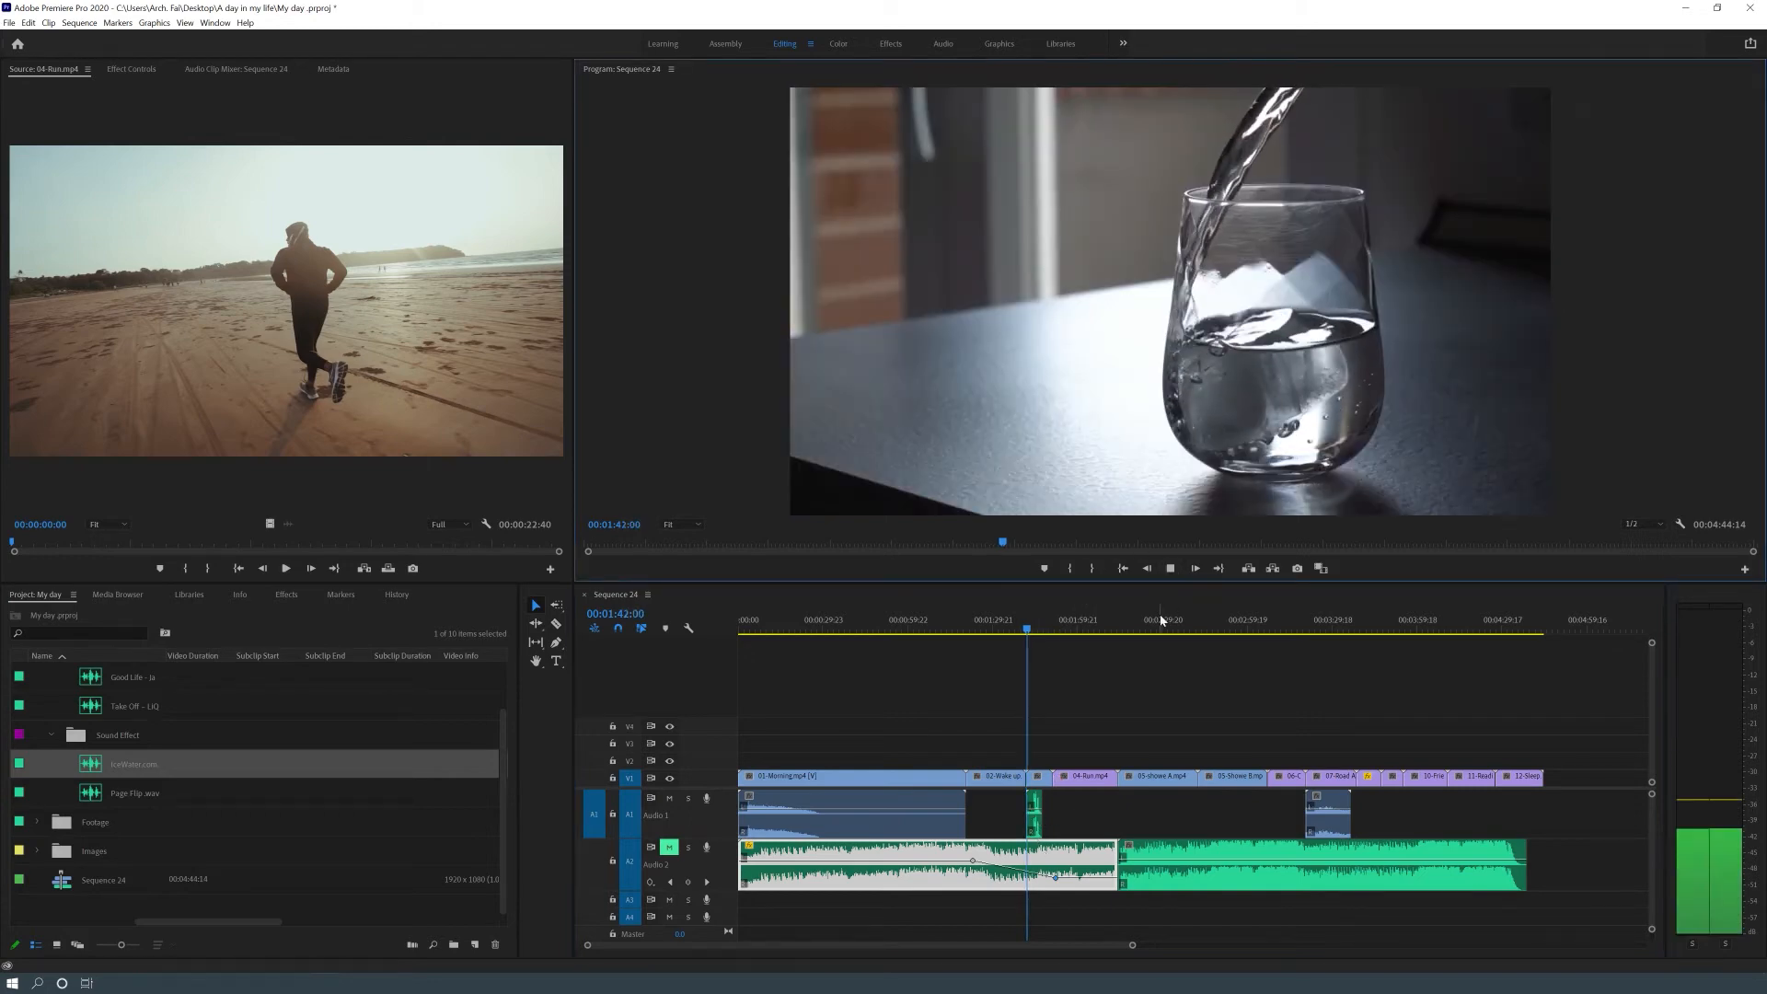
pyautogui.click(1170, 569)
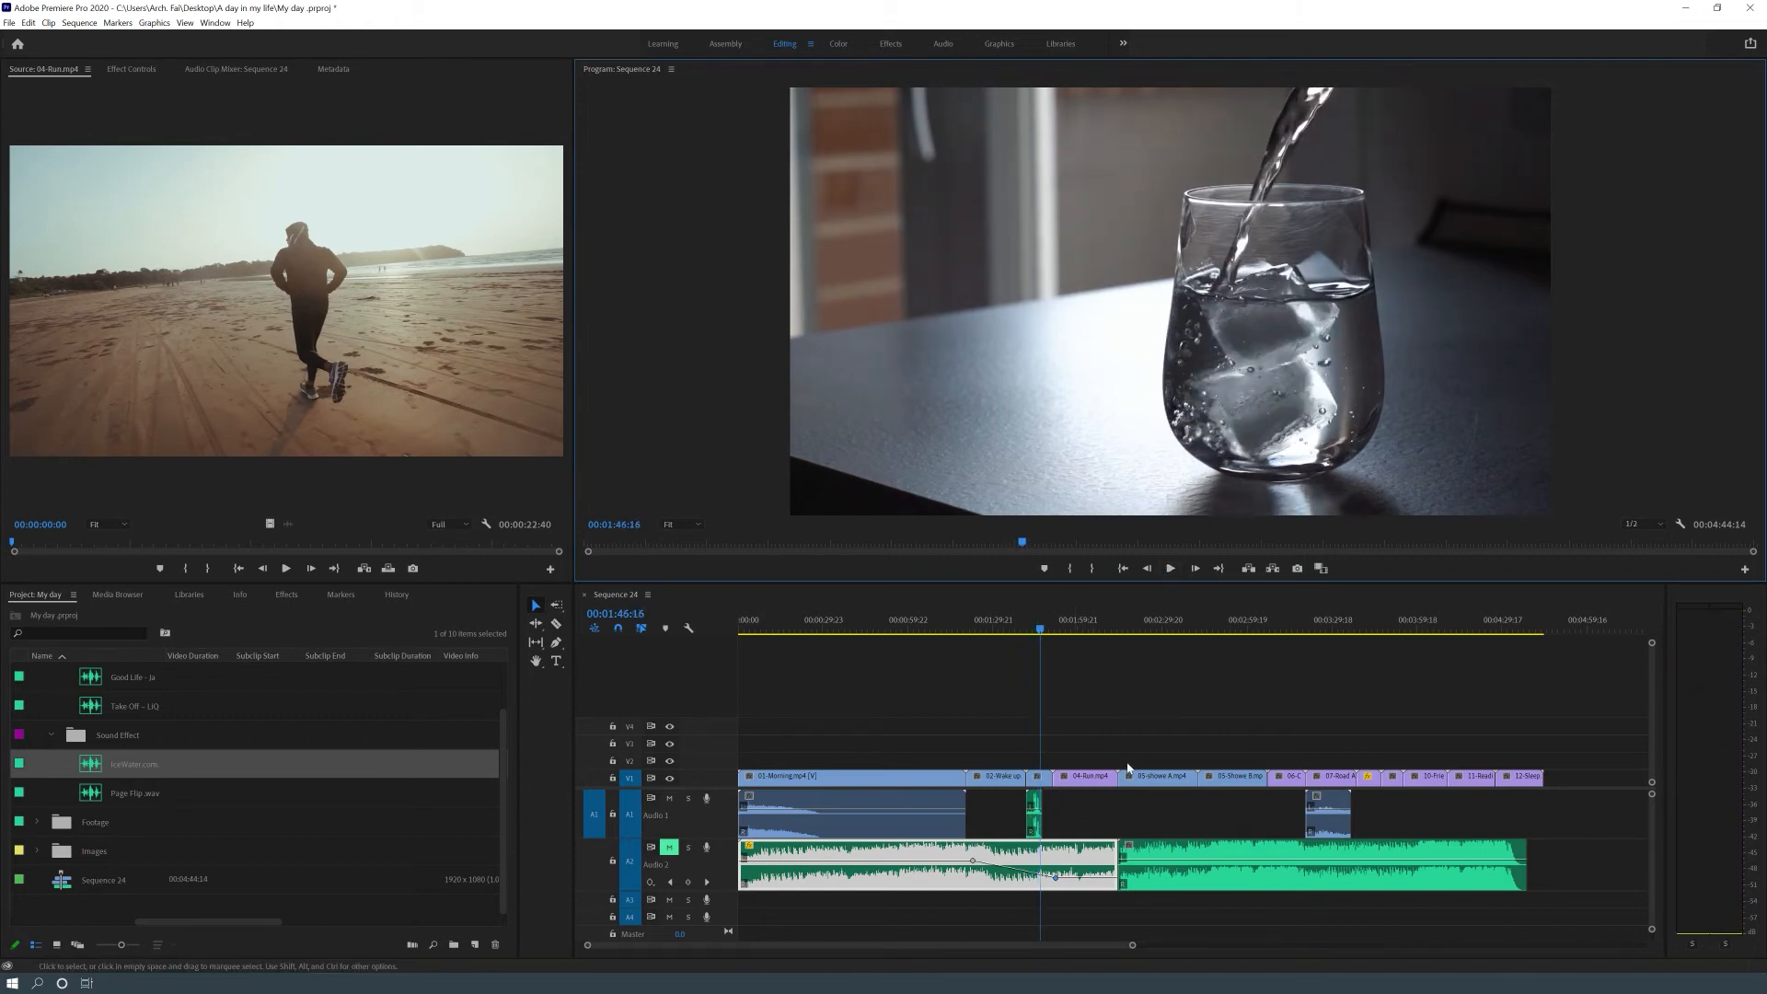
# Duplicate the ice water sound effect directly after itself on Audio 1 to cover the rest of the water-pouring clip
pyautogui.moveTo(1132, 944); pyautogui.dragTo(1036, 946)
pyautogui.click(877, 804)
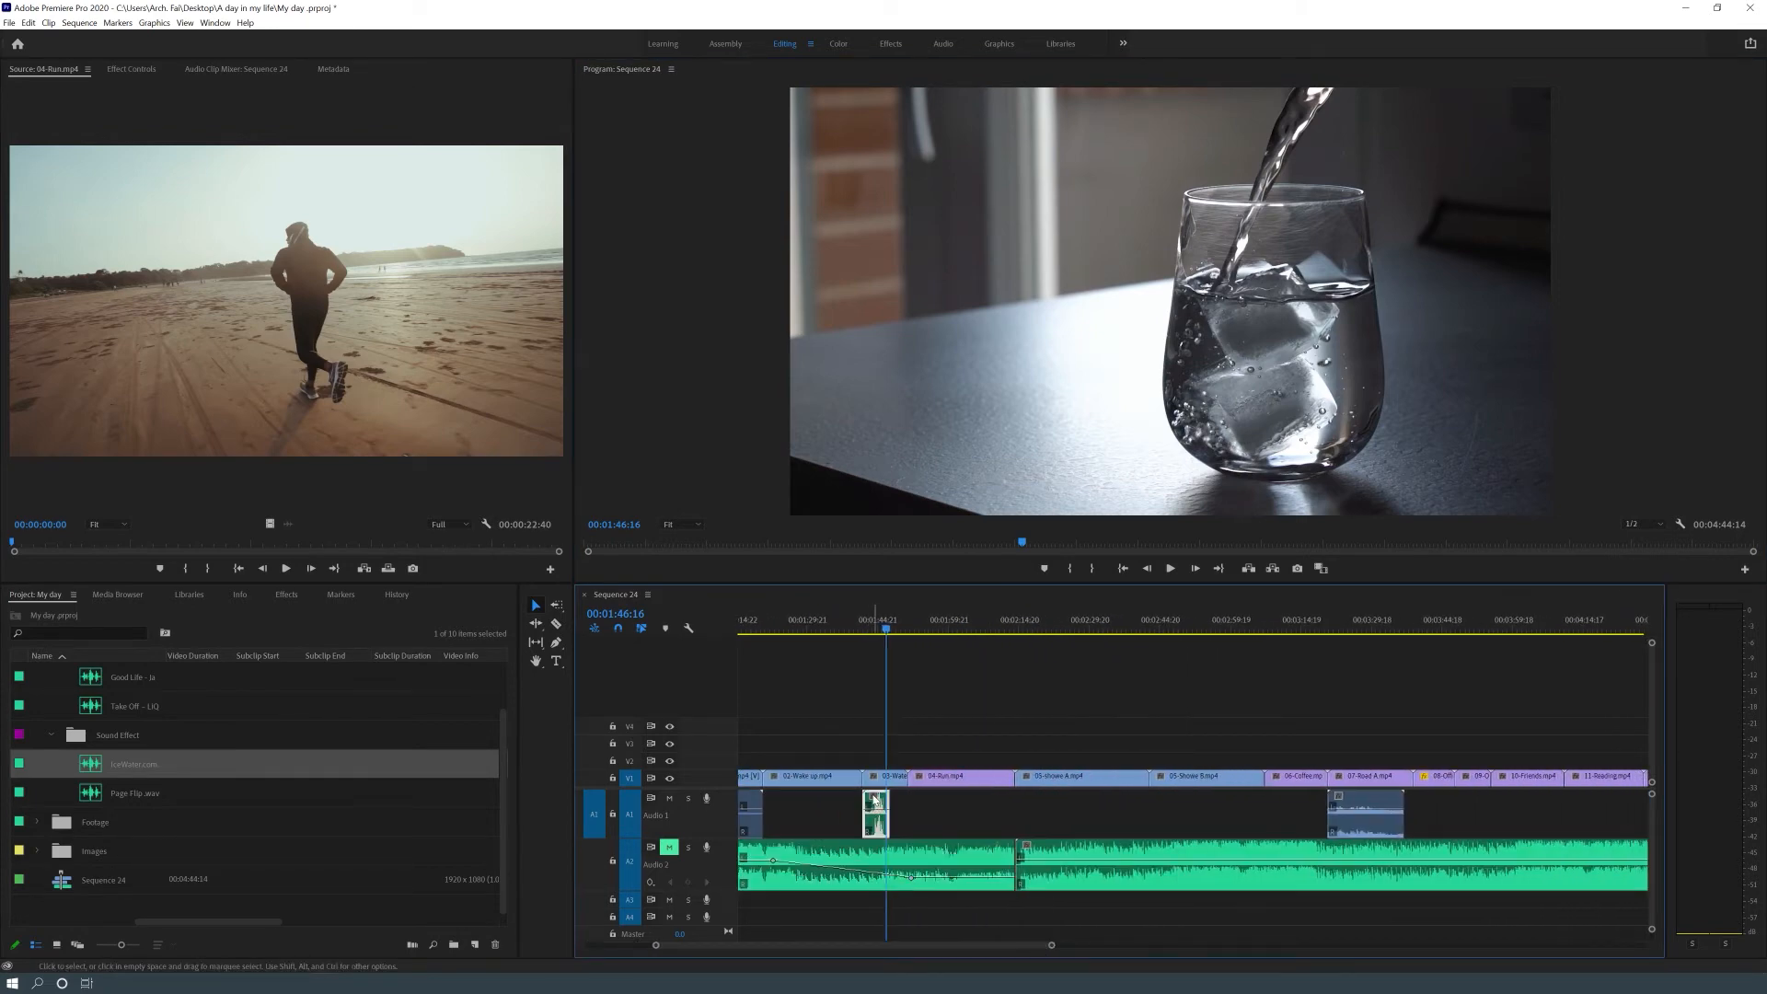
pyautogui.moveTo(877, 803); pyautogui.dragTo(910, 819)
pyautogui.click(925, 825)
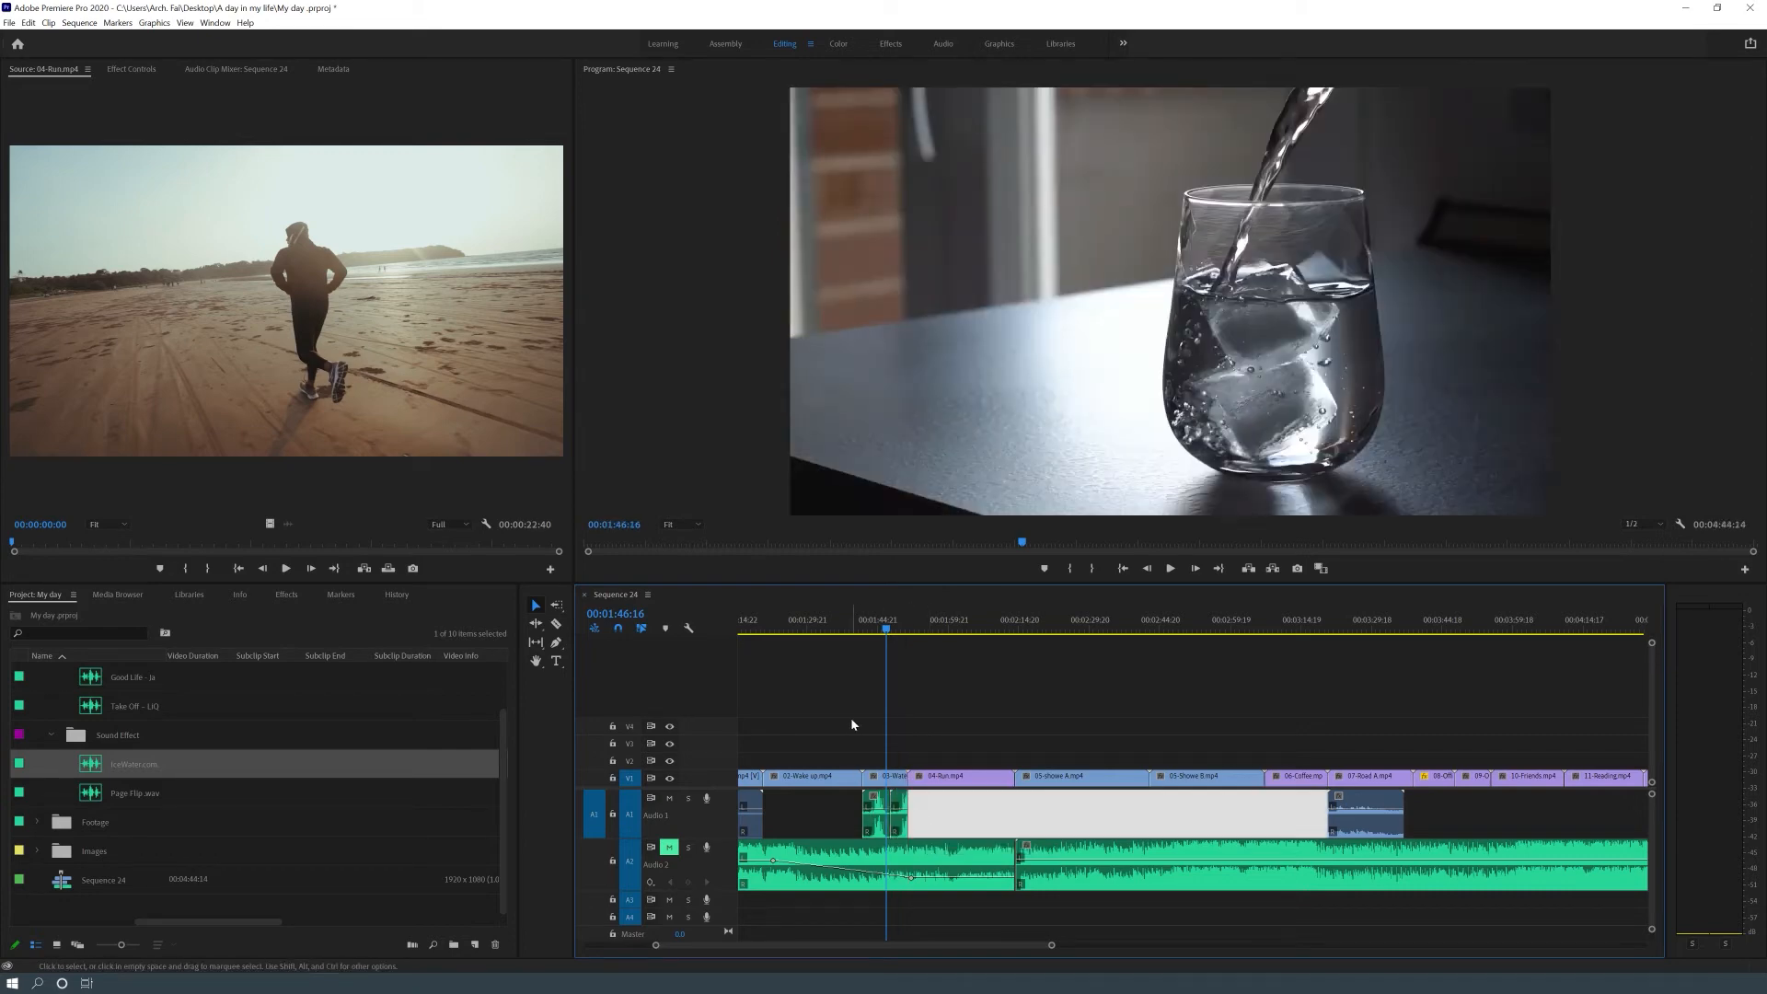
# Play the sequence from shortly before the water-pouring clip to check the added sound, lowering the system volume
pyautogui.click(845, 631)
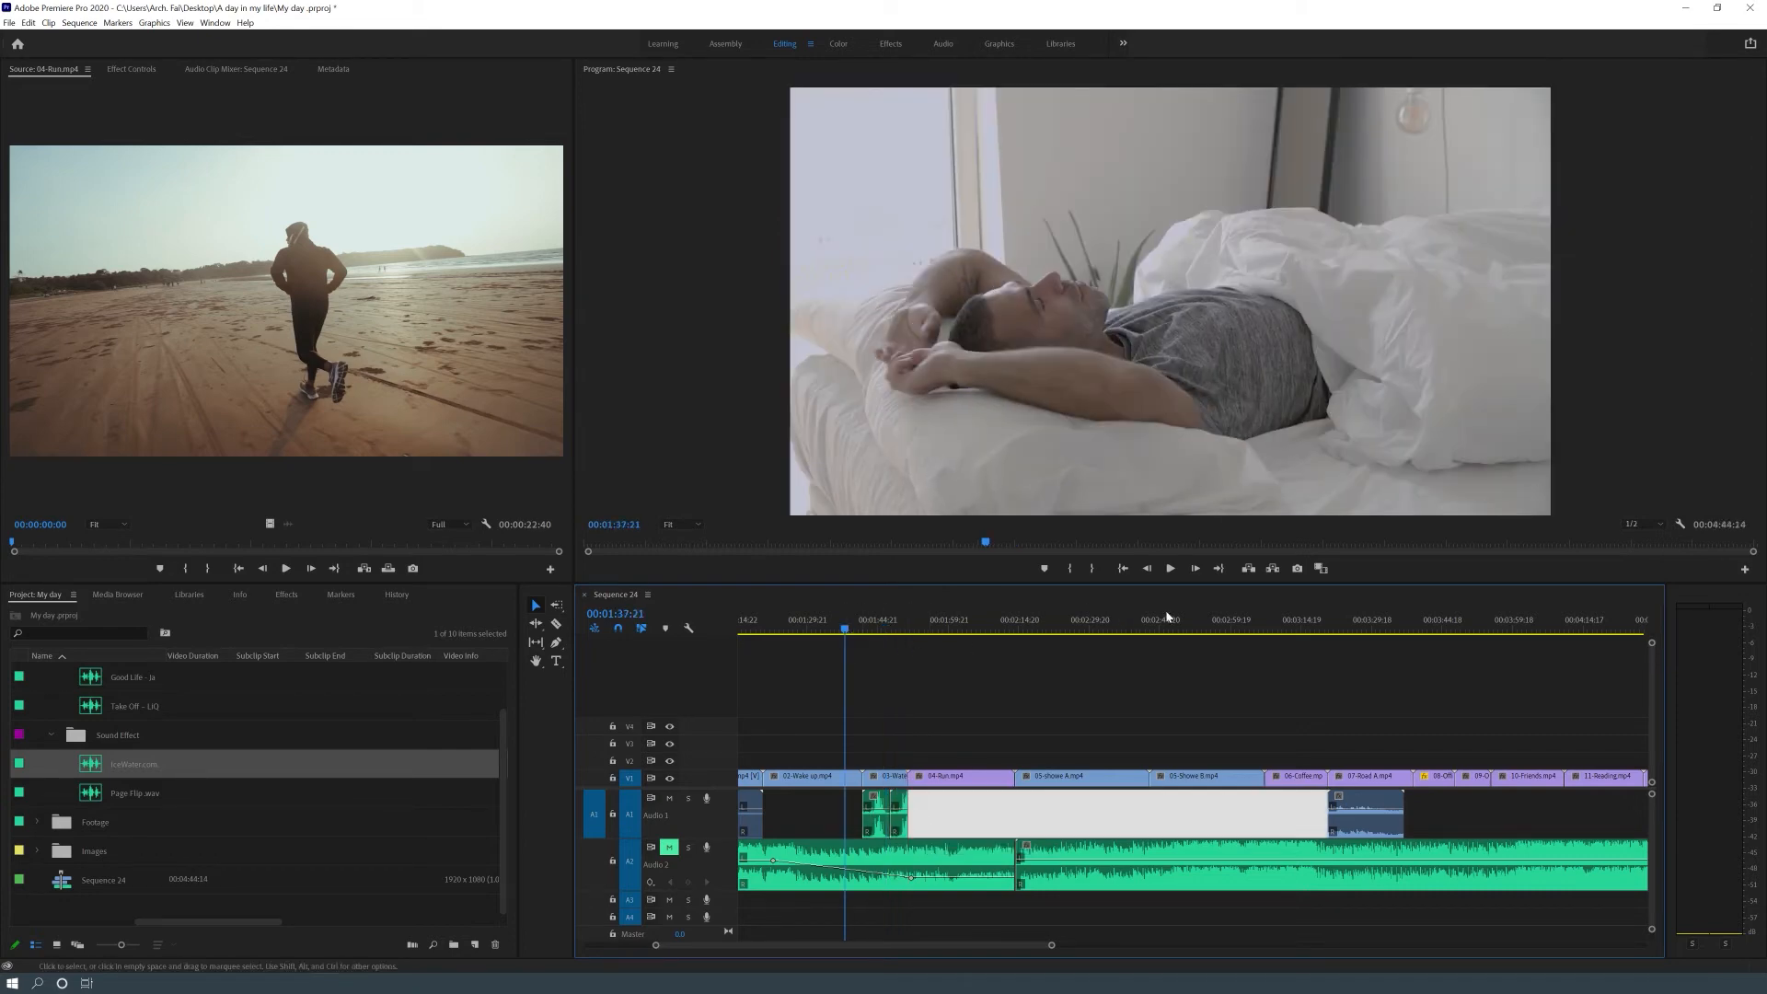
pyautogui.click(1169, 569)
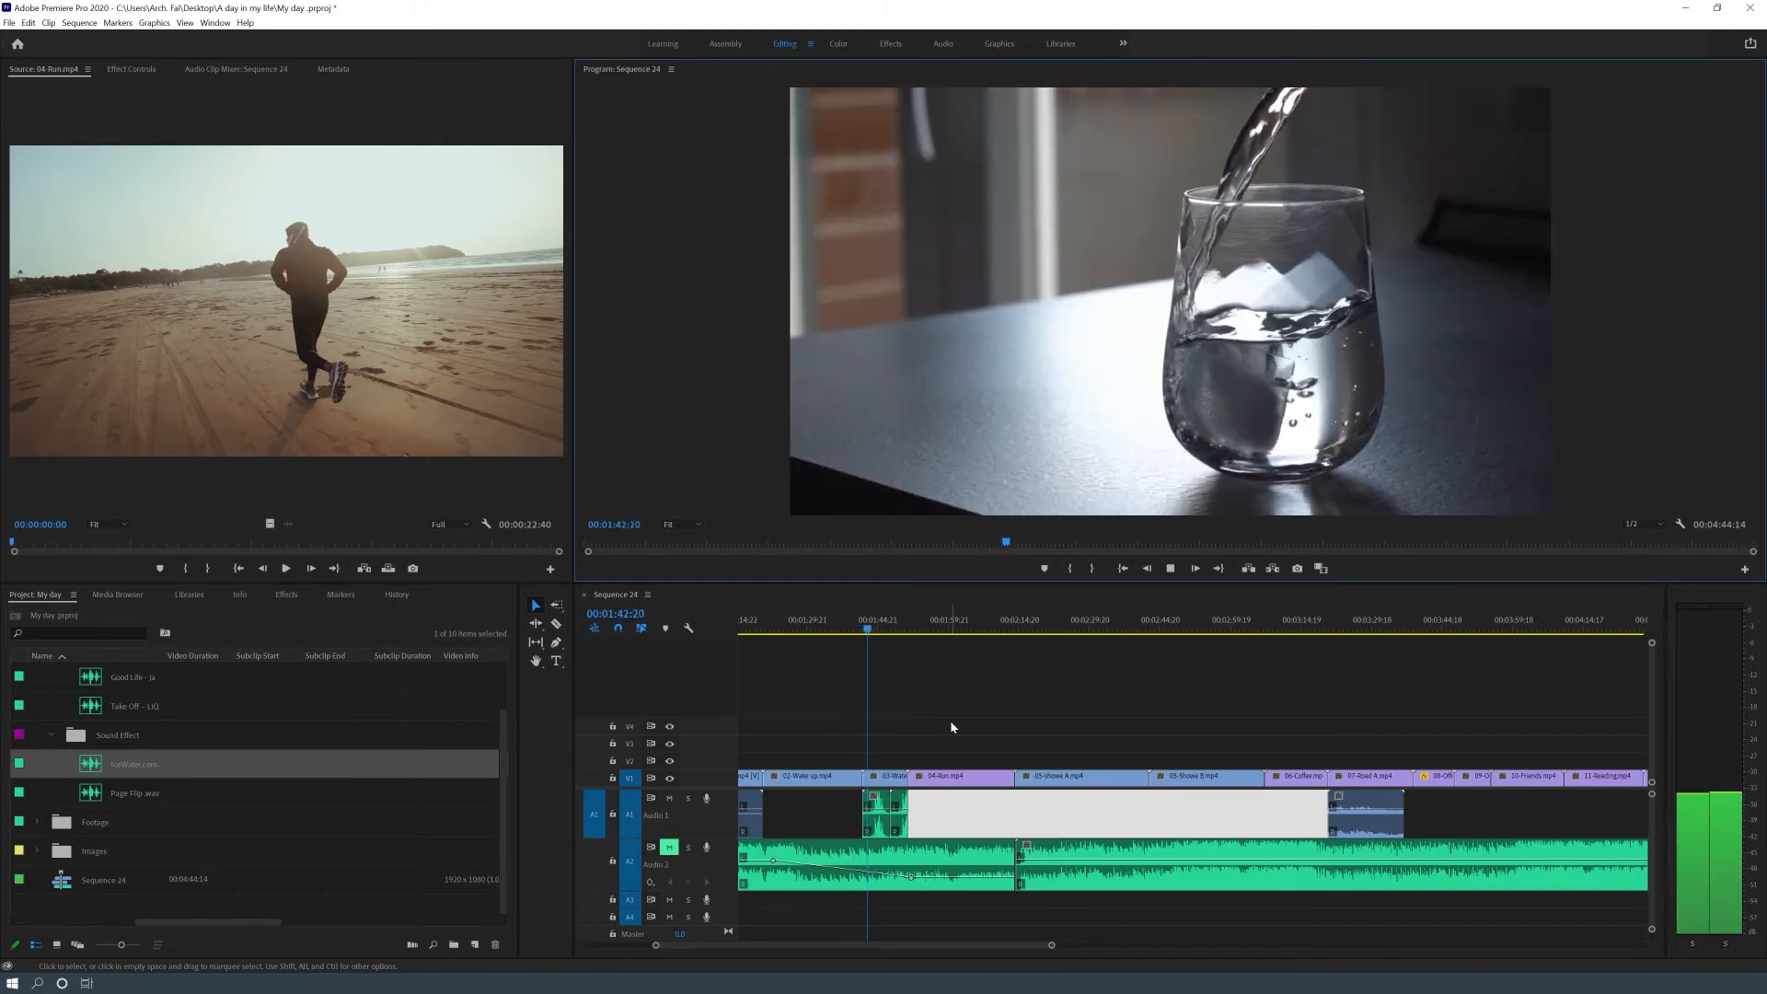
pyautogui.press('XF86AudioLowerVolume')
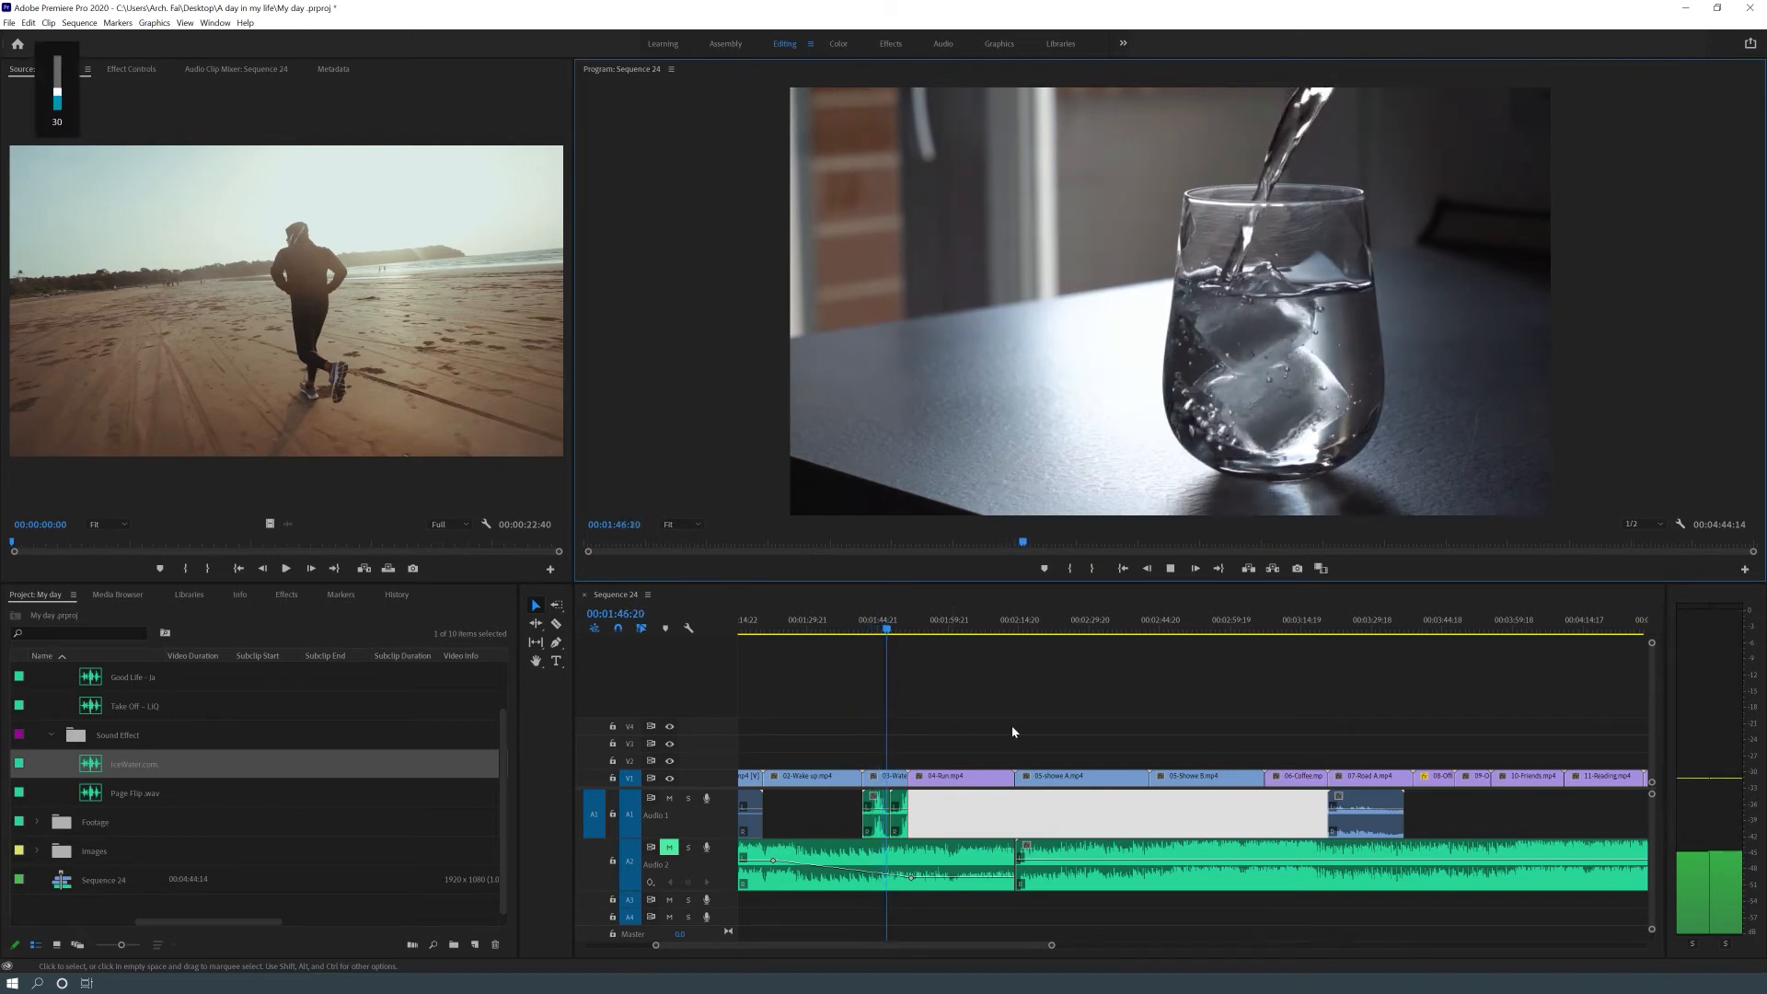
pyautogui.click(1170, 567)
# Play the transition into the 11-Reading.mp4 clip to examine the page-turning moment
pyautogui.moveTo(1011, 944); pyautogui.dragTo(1086, 935)
pyautogui.click(1085, 627)
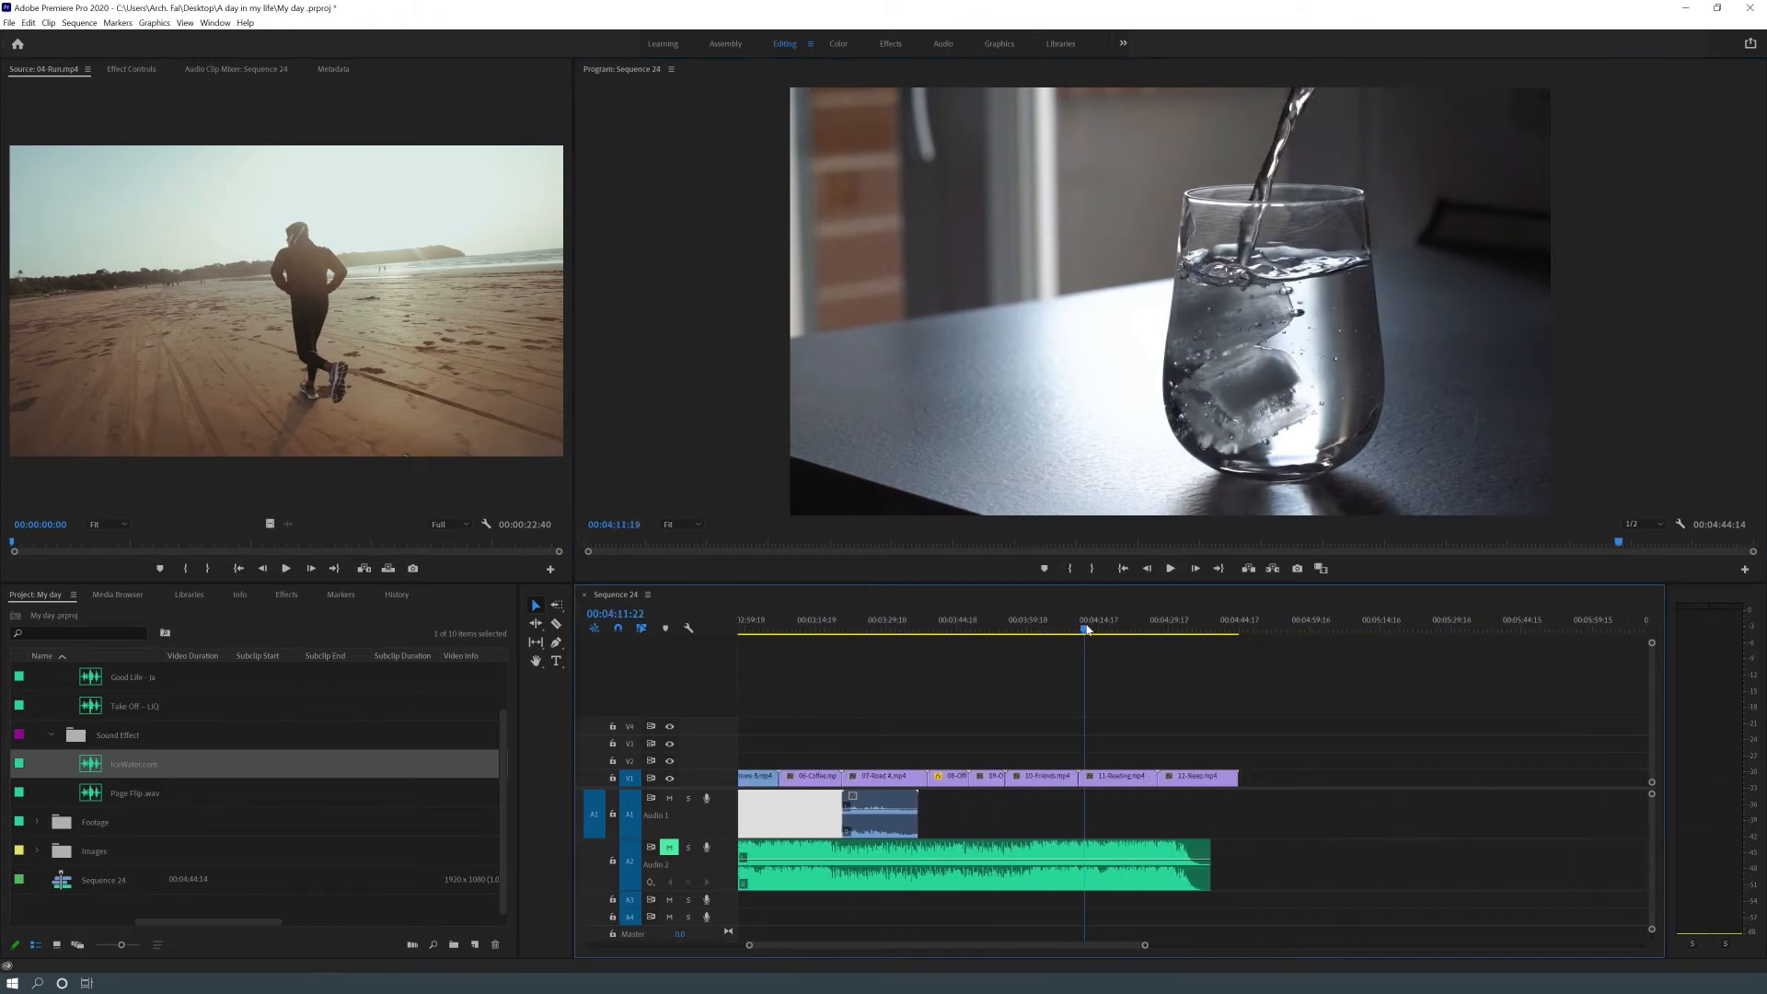
pyautogui.moveTo(1086, 627); pyautogui.dragTo(1079, 629)
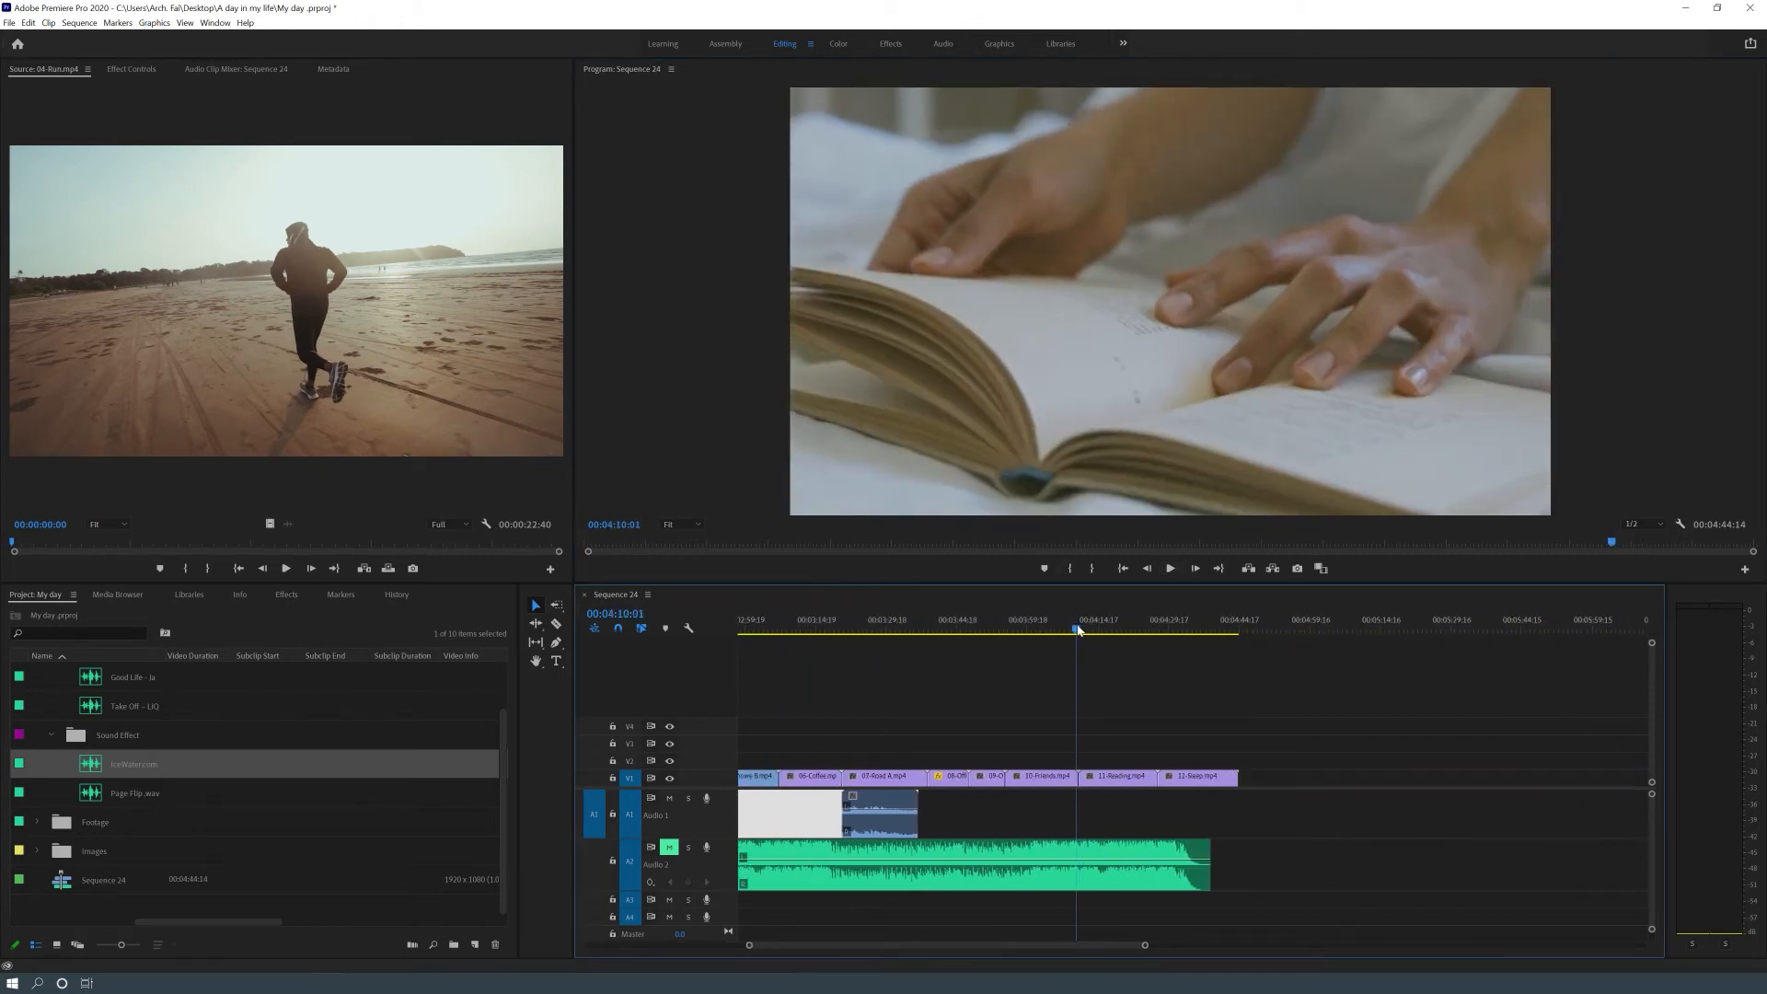
pyautogui.click(1171, 568)
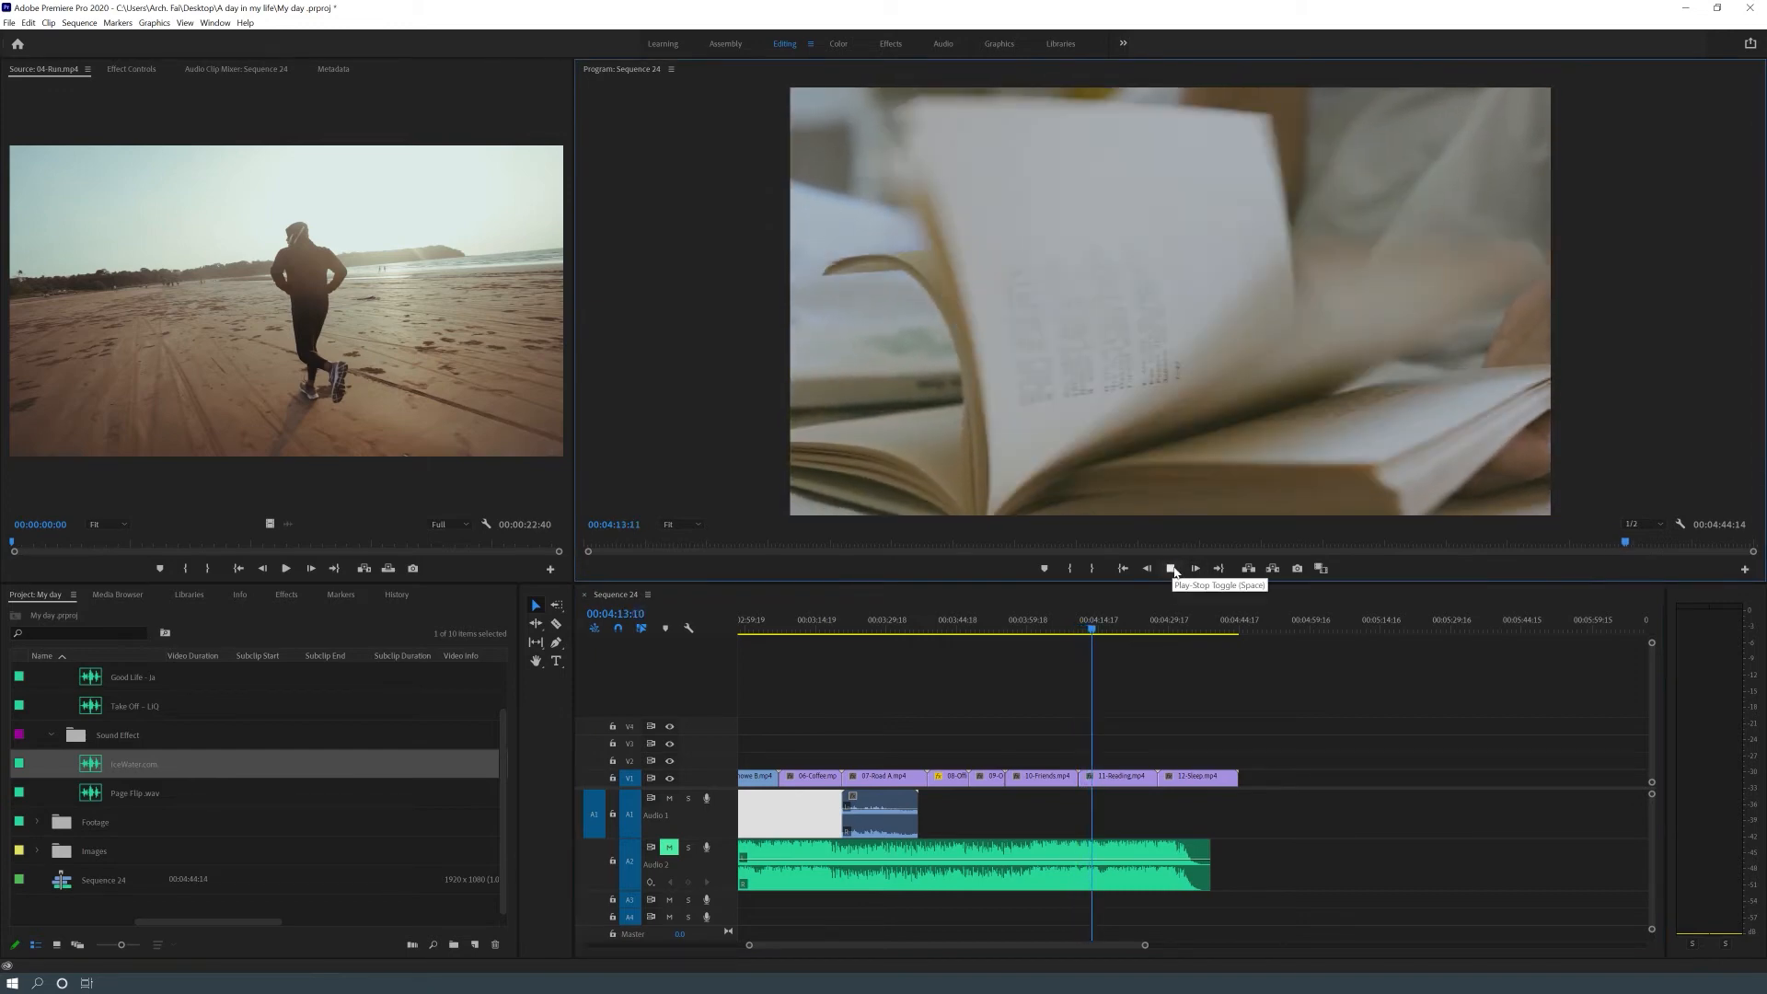
pyautogui.click(1170, 569)
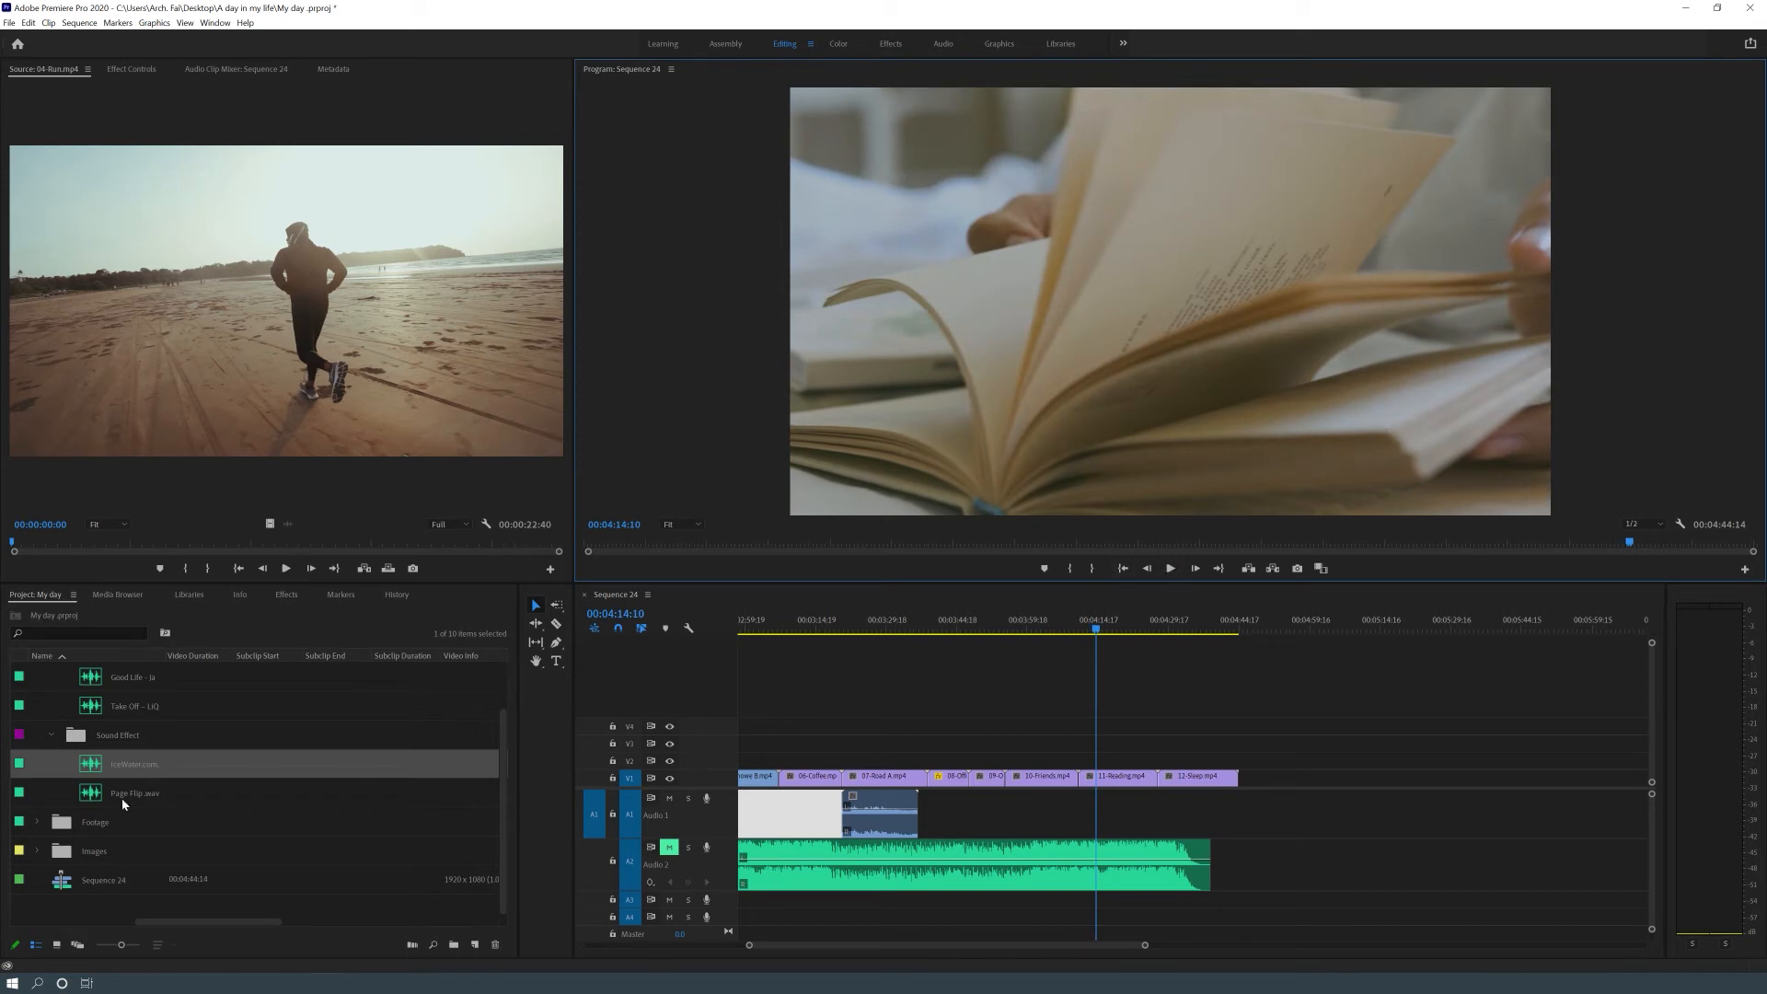
# Place the Page Flip.wav sound effect on Audio 1 at the start of the 11-Reading.mp4 clip and play it back
pyautogui.click(85, 798)
pyautogui.moveTo(85, 793); pyautogui.dragTo(1103, 815)
pyautogui.moveTo(1102, 704); pyautogui.dragTo(1082, 705)
pyautogui.click(1108, 802)
pyautogui.moveTo(1108, 801); pyautogui.dragTo(1089, 801)
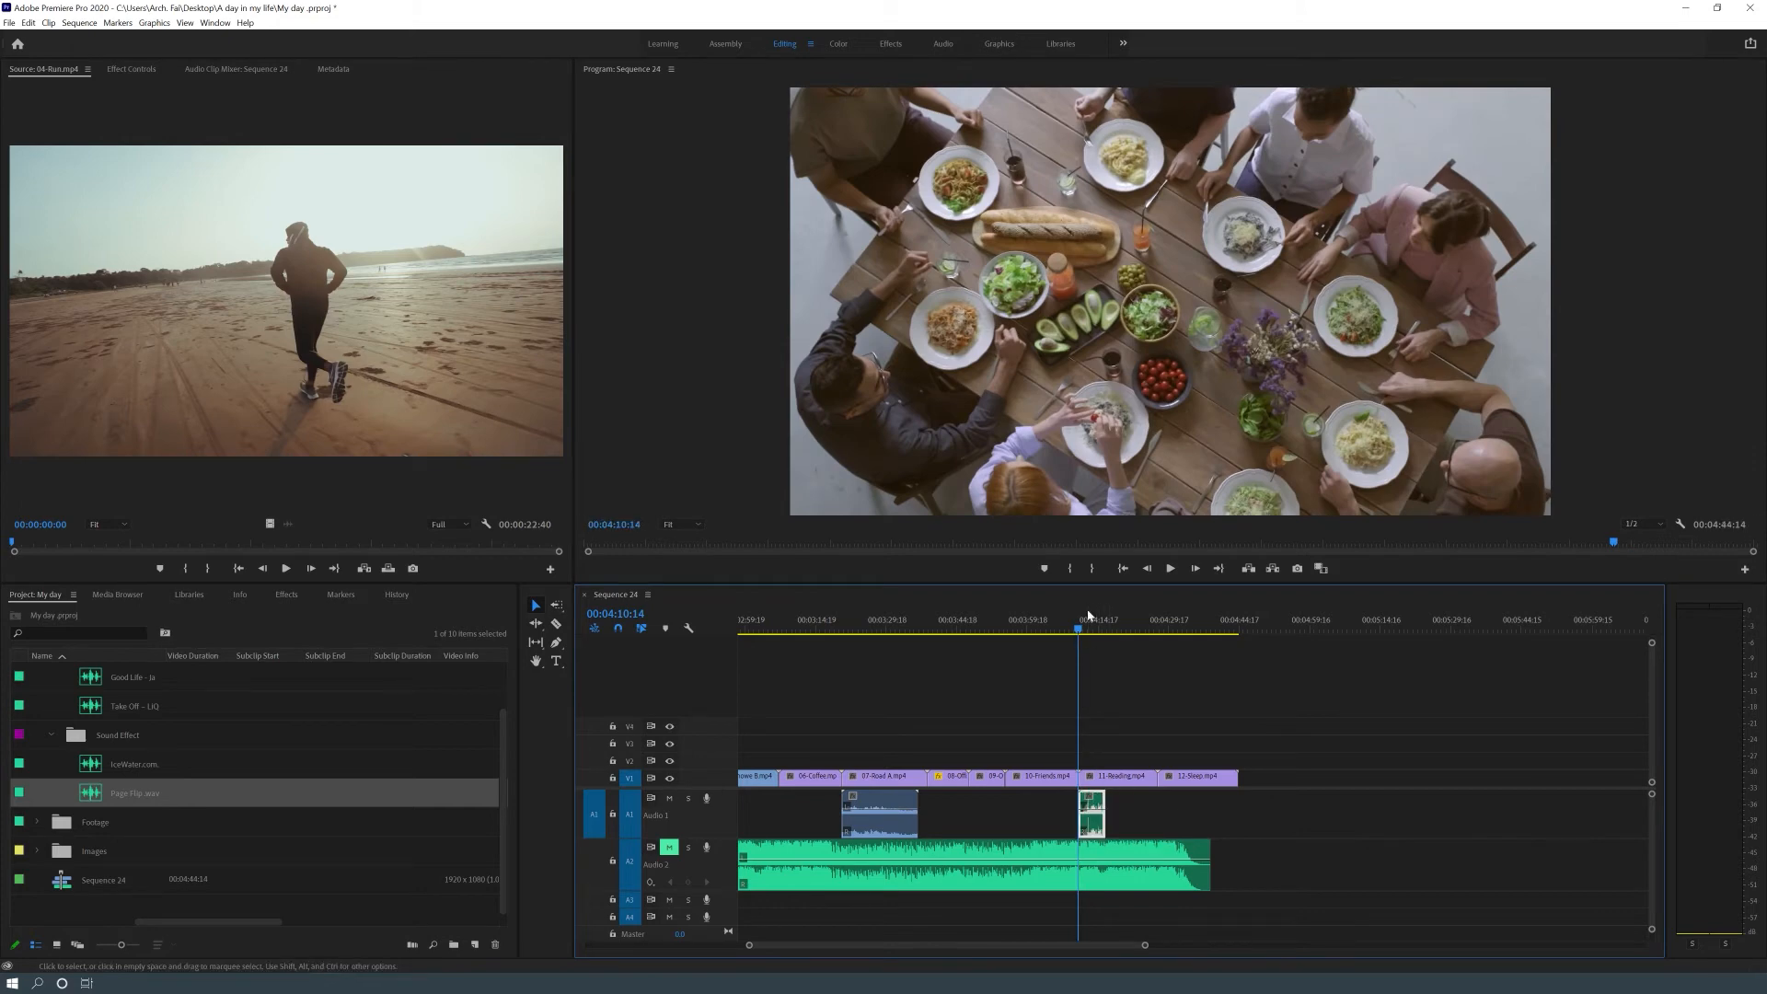
pyautogui.click(1171, 570)
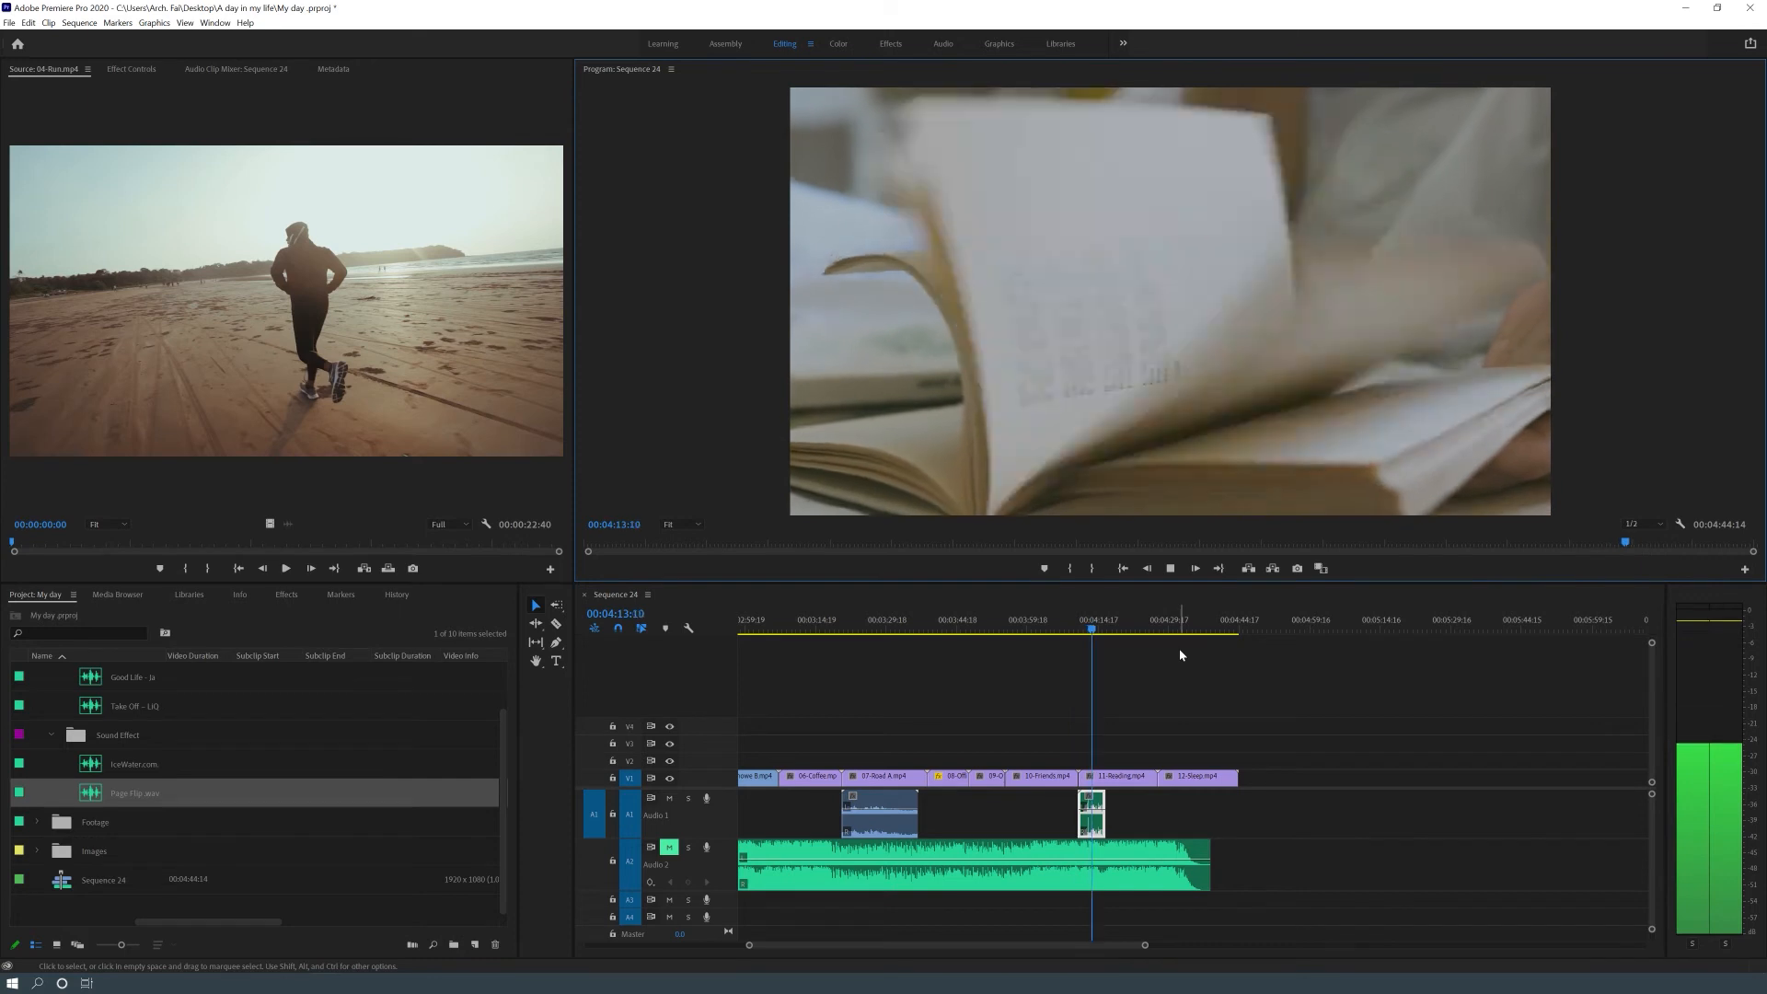
pyautogui.click(1170, 568)
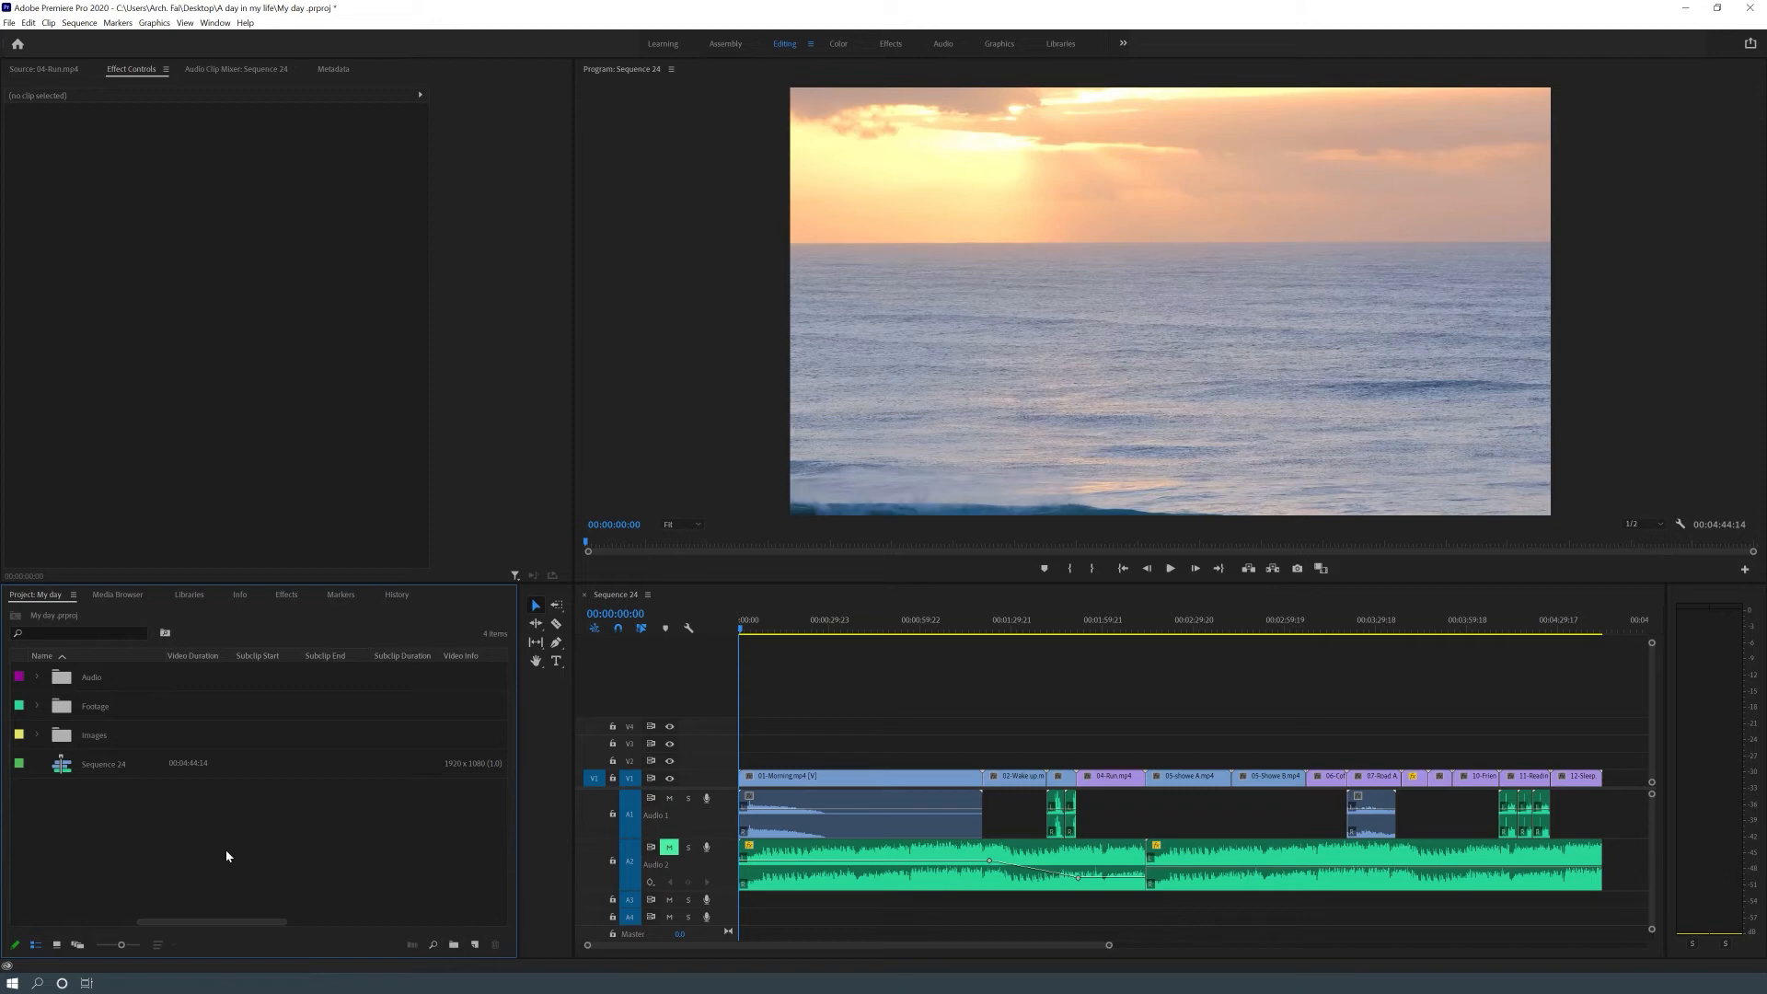
# Place travel2.png from the Pictures bin on track V2 above the start of the 12-Sleep clip and view it
pyautogui.click(40, 736)
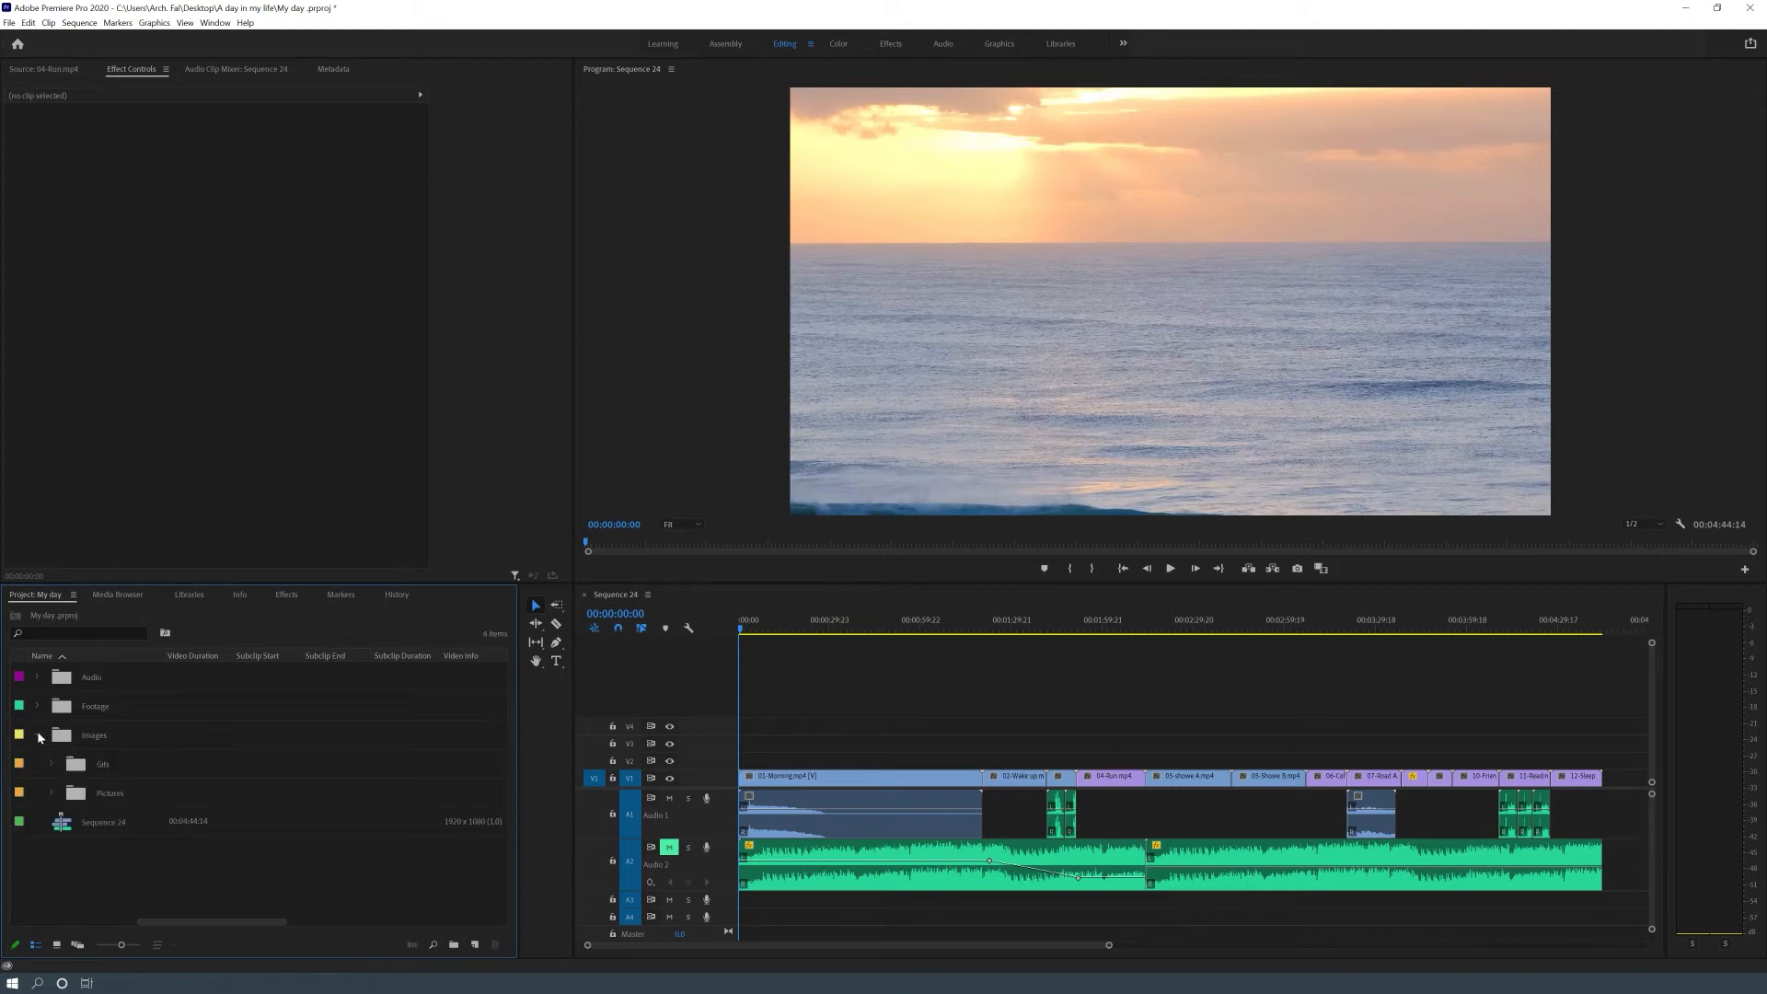
pyautogui.click(52, 792)
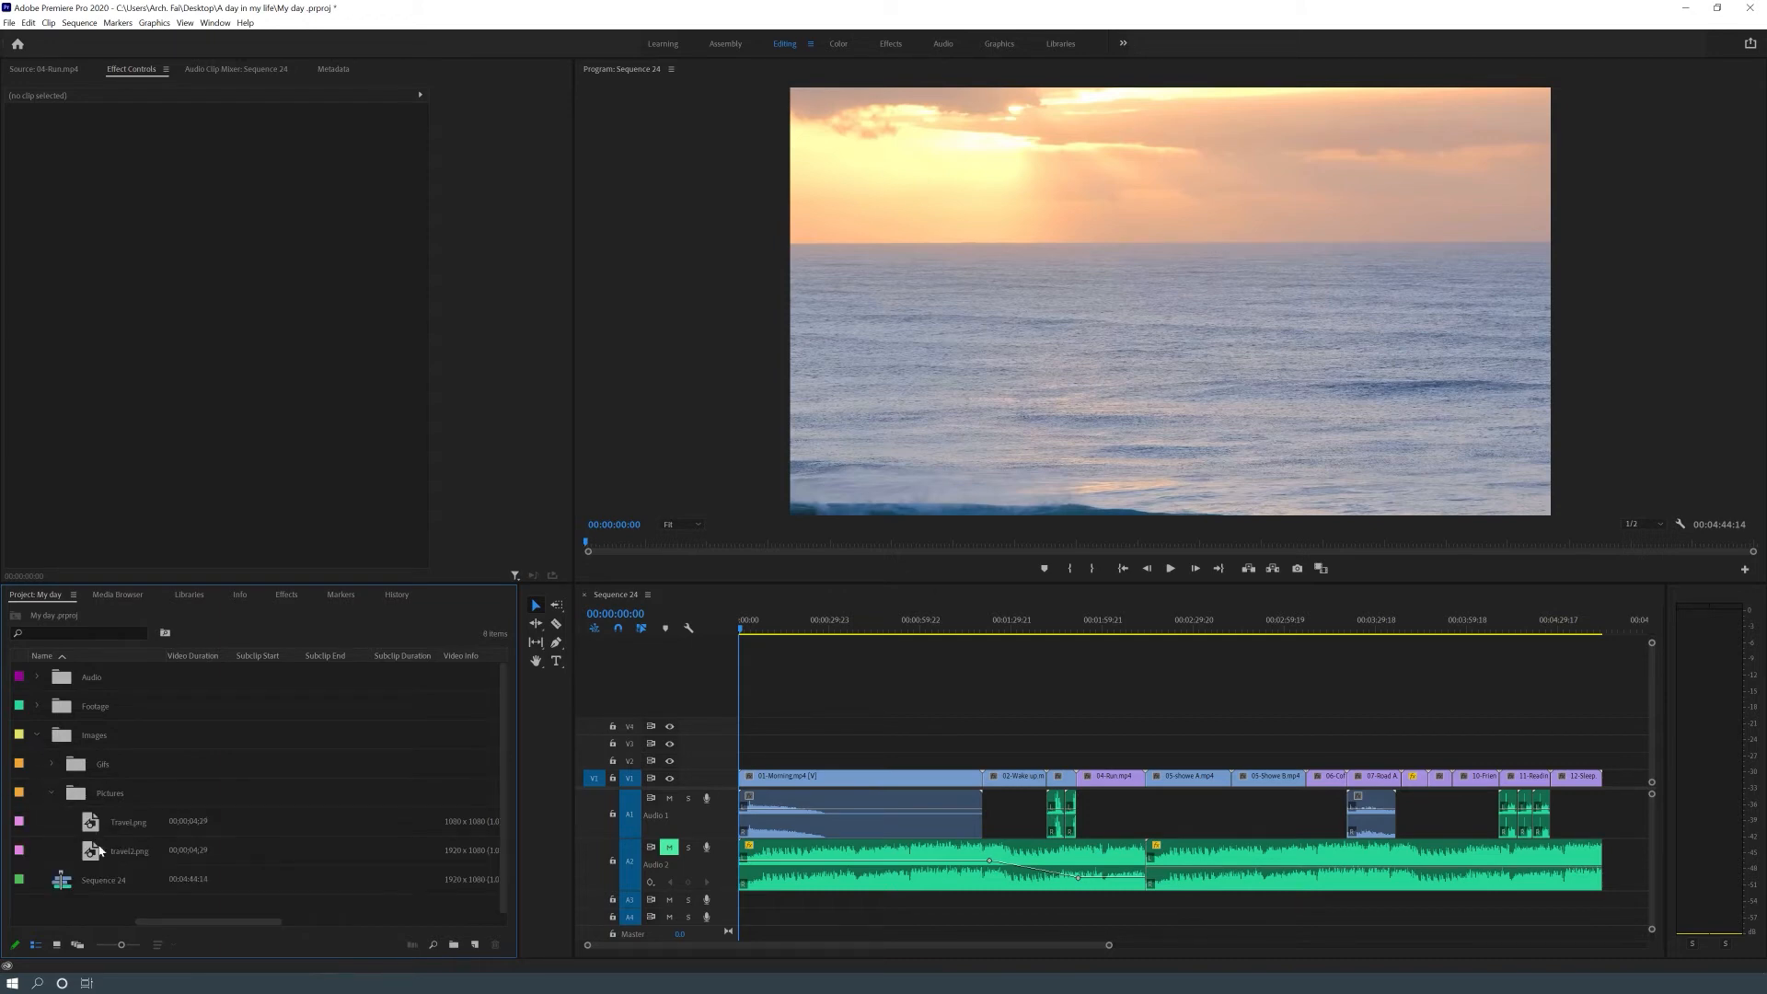
pyautogui.click(144, 856)
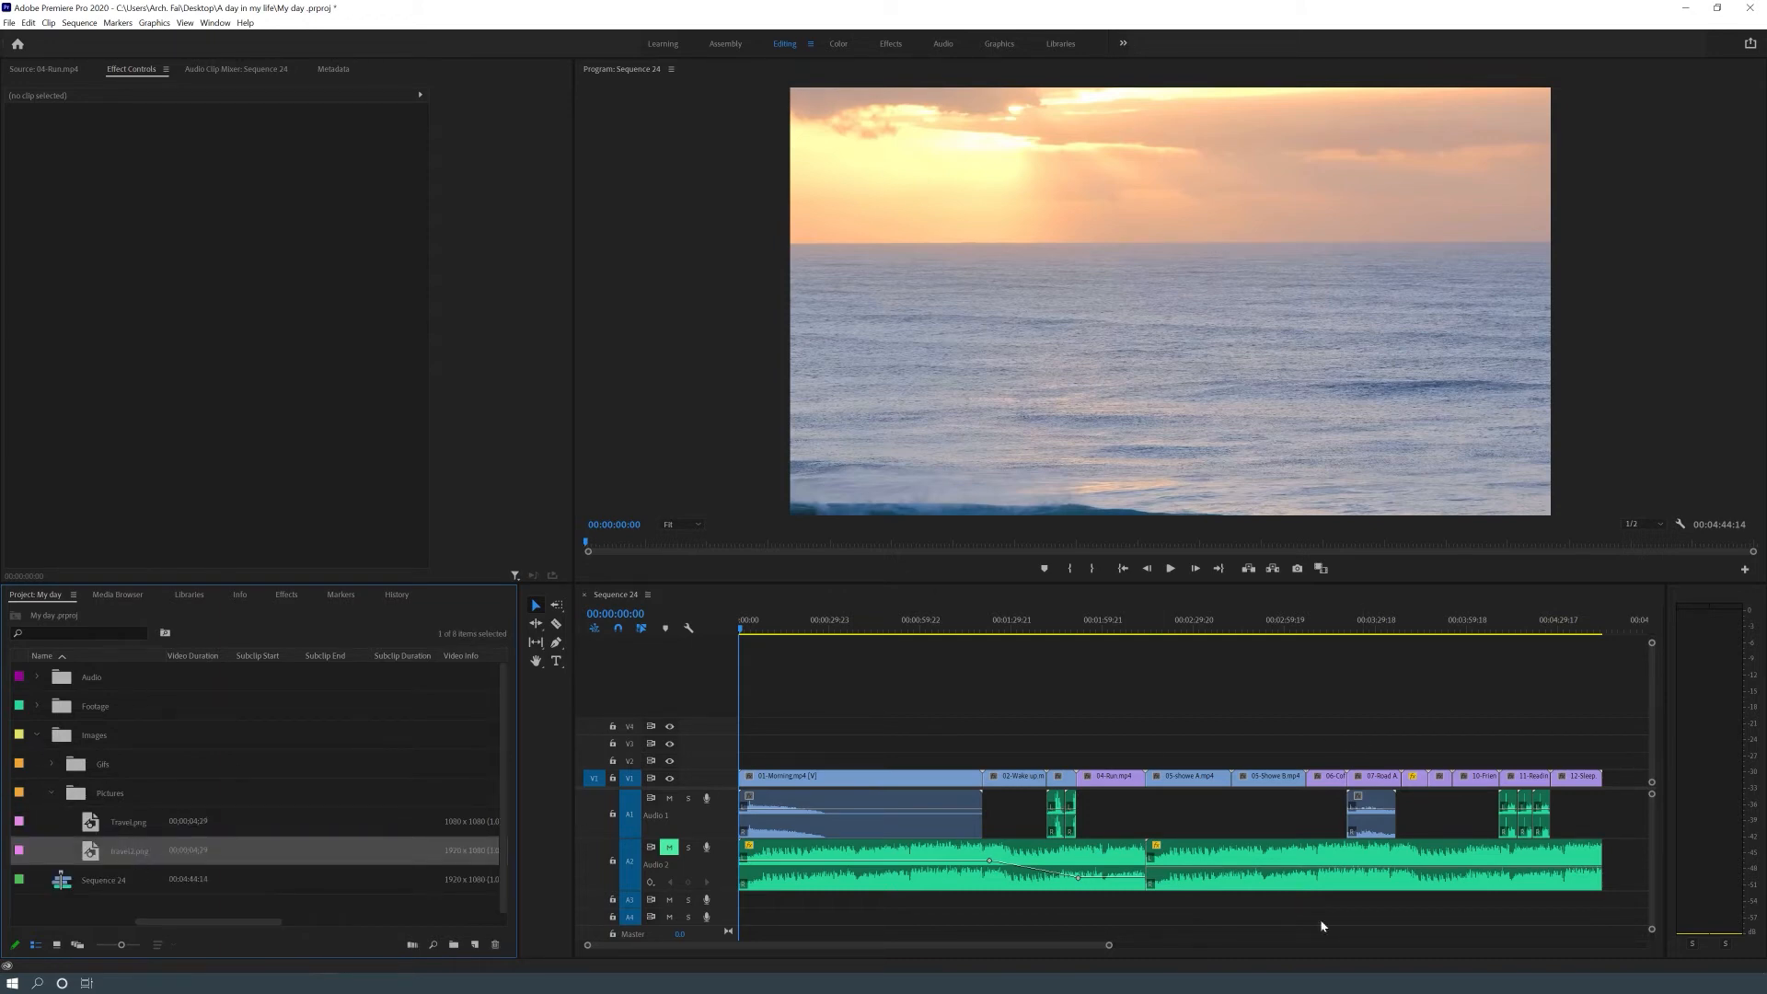
pyautogui.moveTo(1564, 637); pyautogui.dragTo(1556, 633)
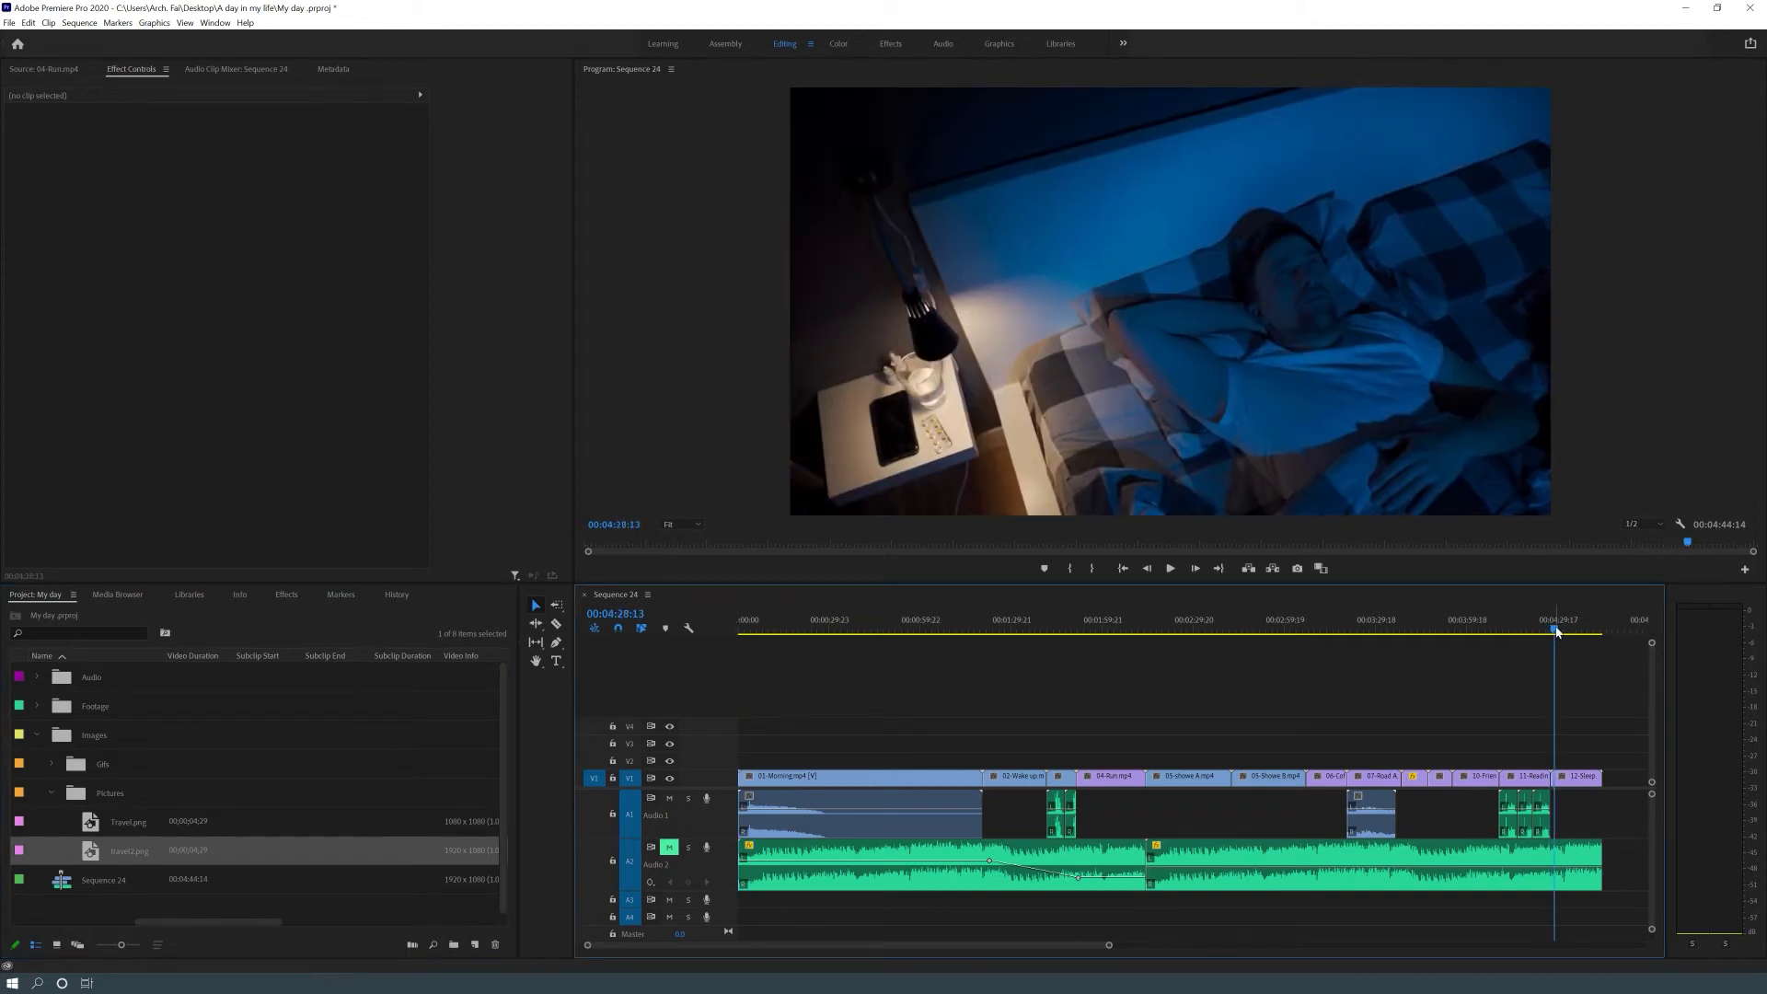
pyautogui.moveTo(114, 852); pyautogui.dragTo(131, 861)
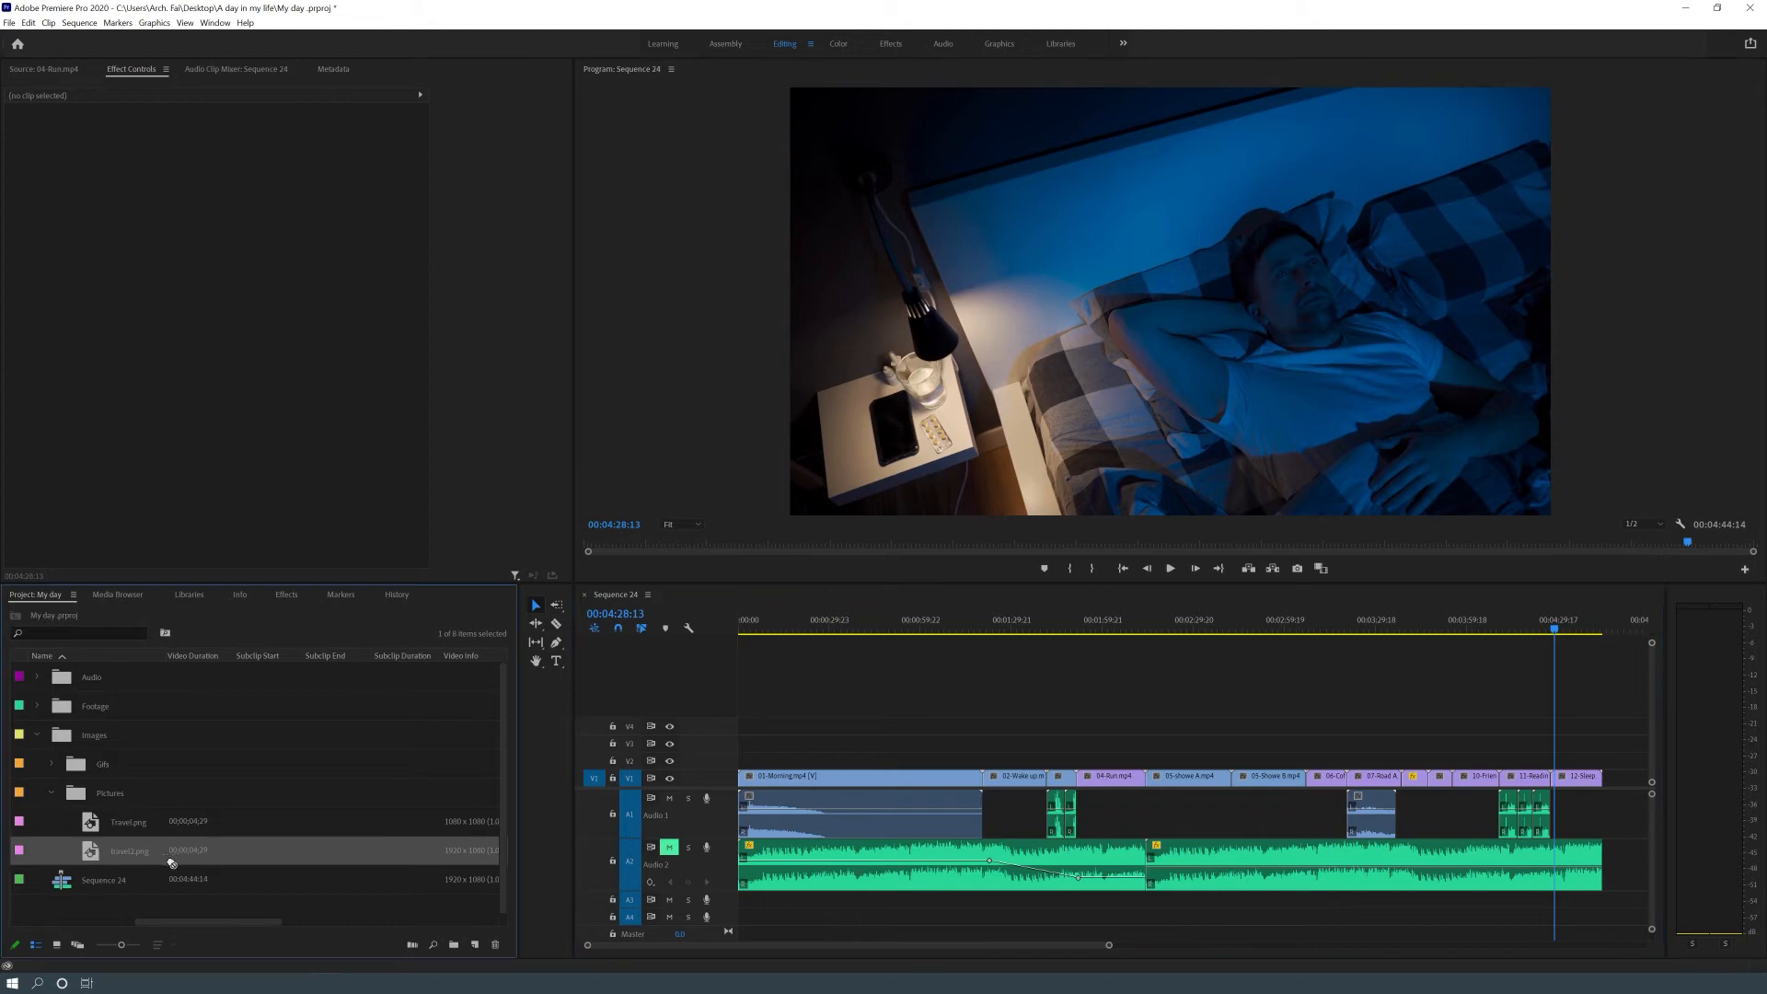
pyautogui.moveTo(1446, 801); pyautogui.dragTo(1551, 747)
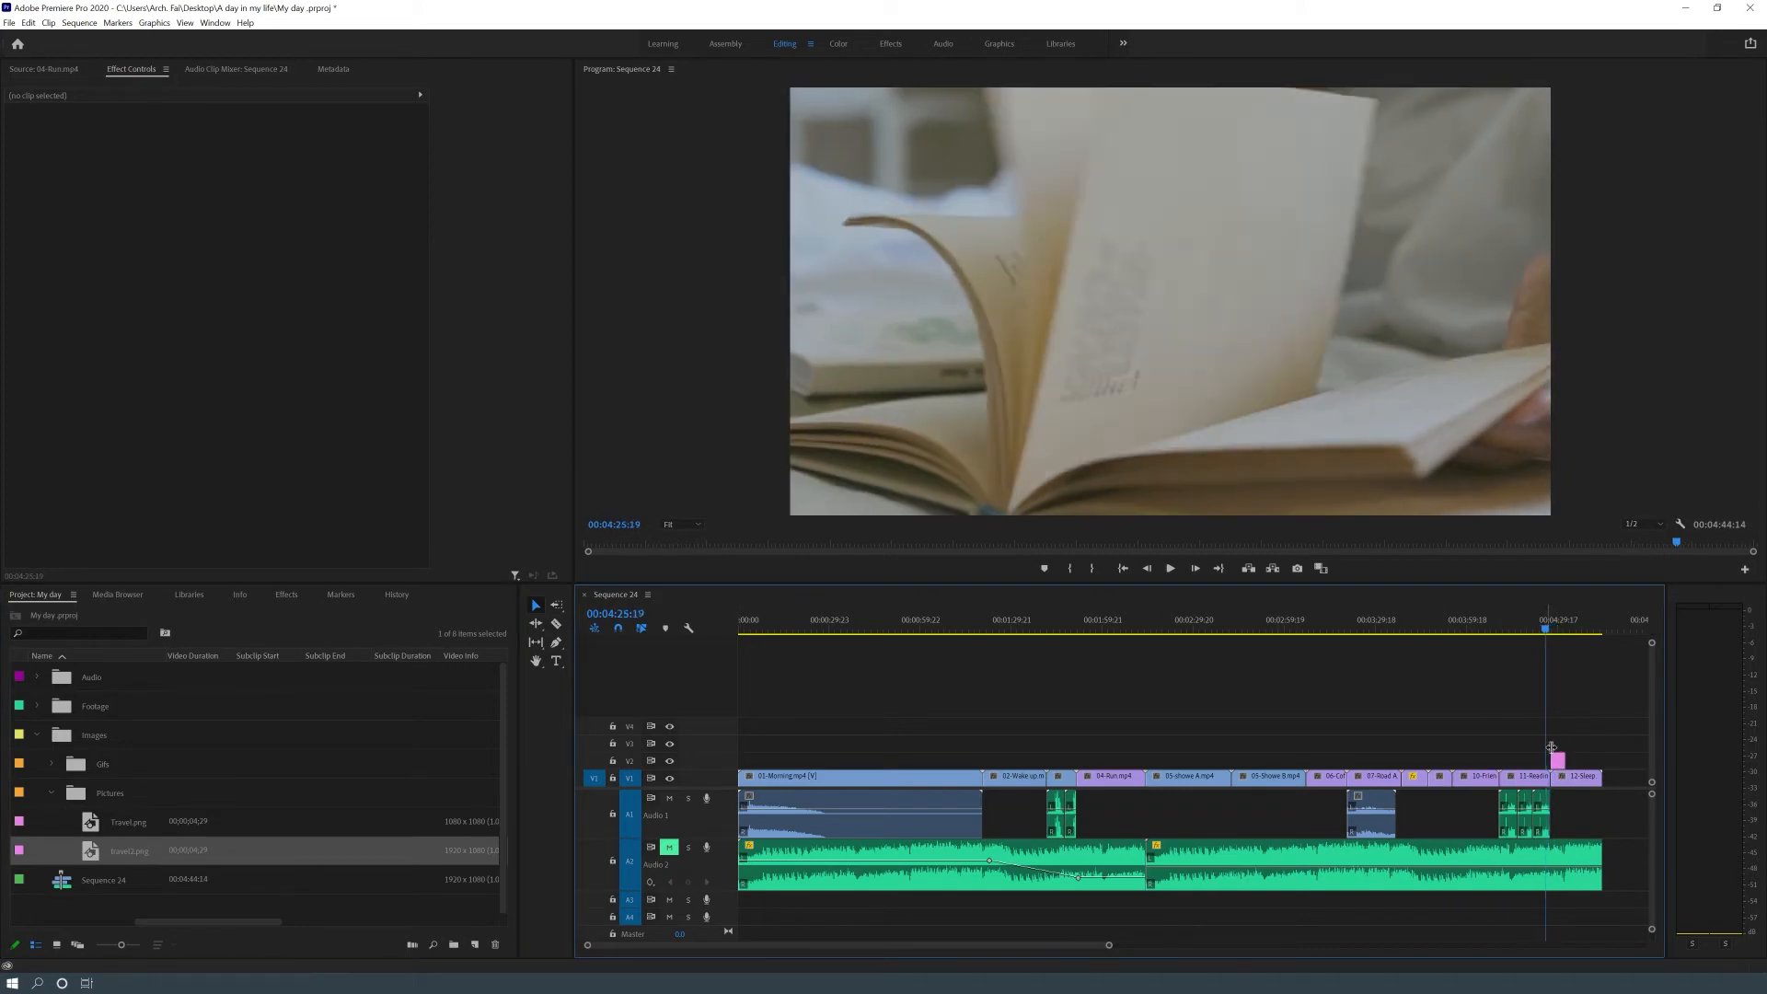
pyautogui.click(1554, 625)
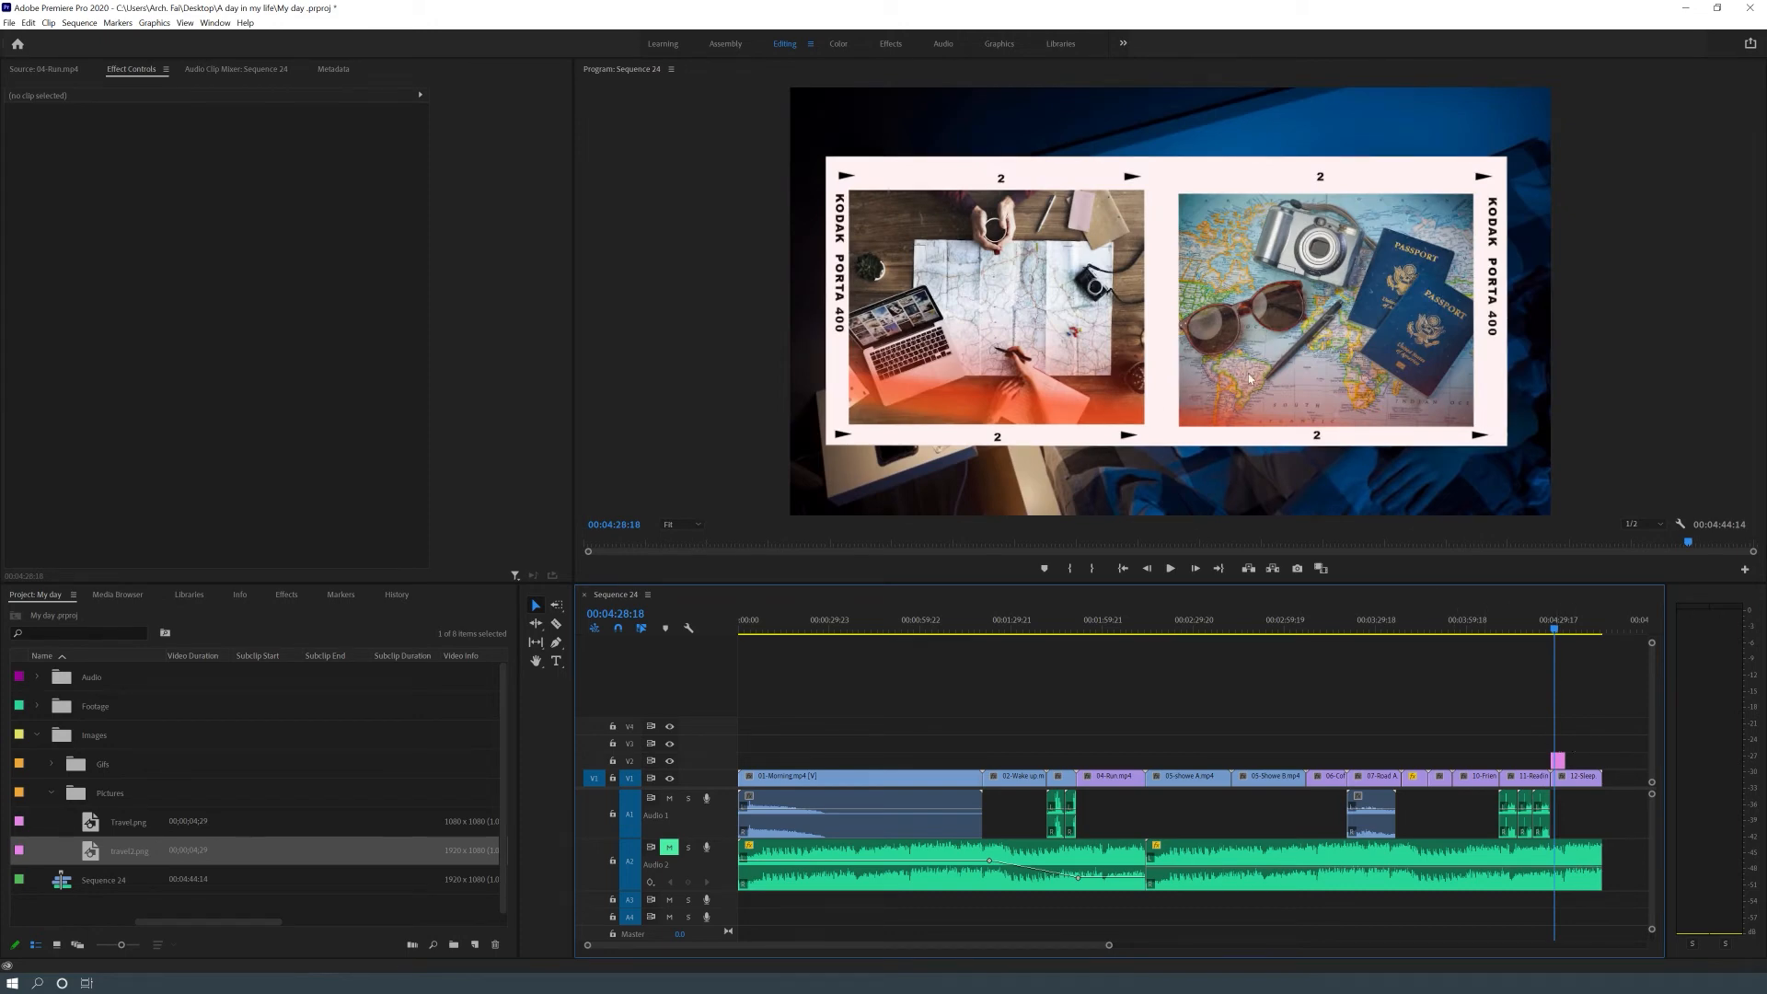
# Scale the travel2.png picture to 30 and reposition it in the upper-left area of the frame using its motion values
pyautogui.click(1558, 761)
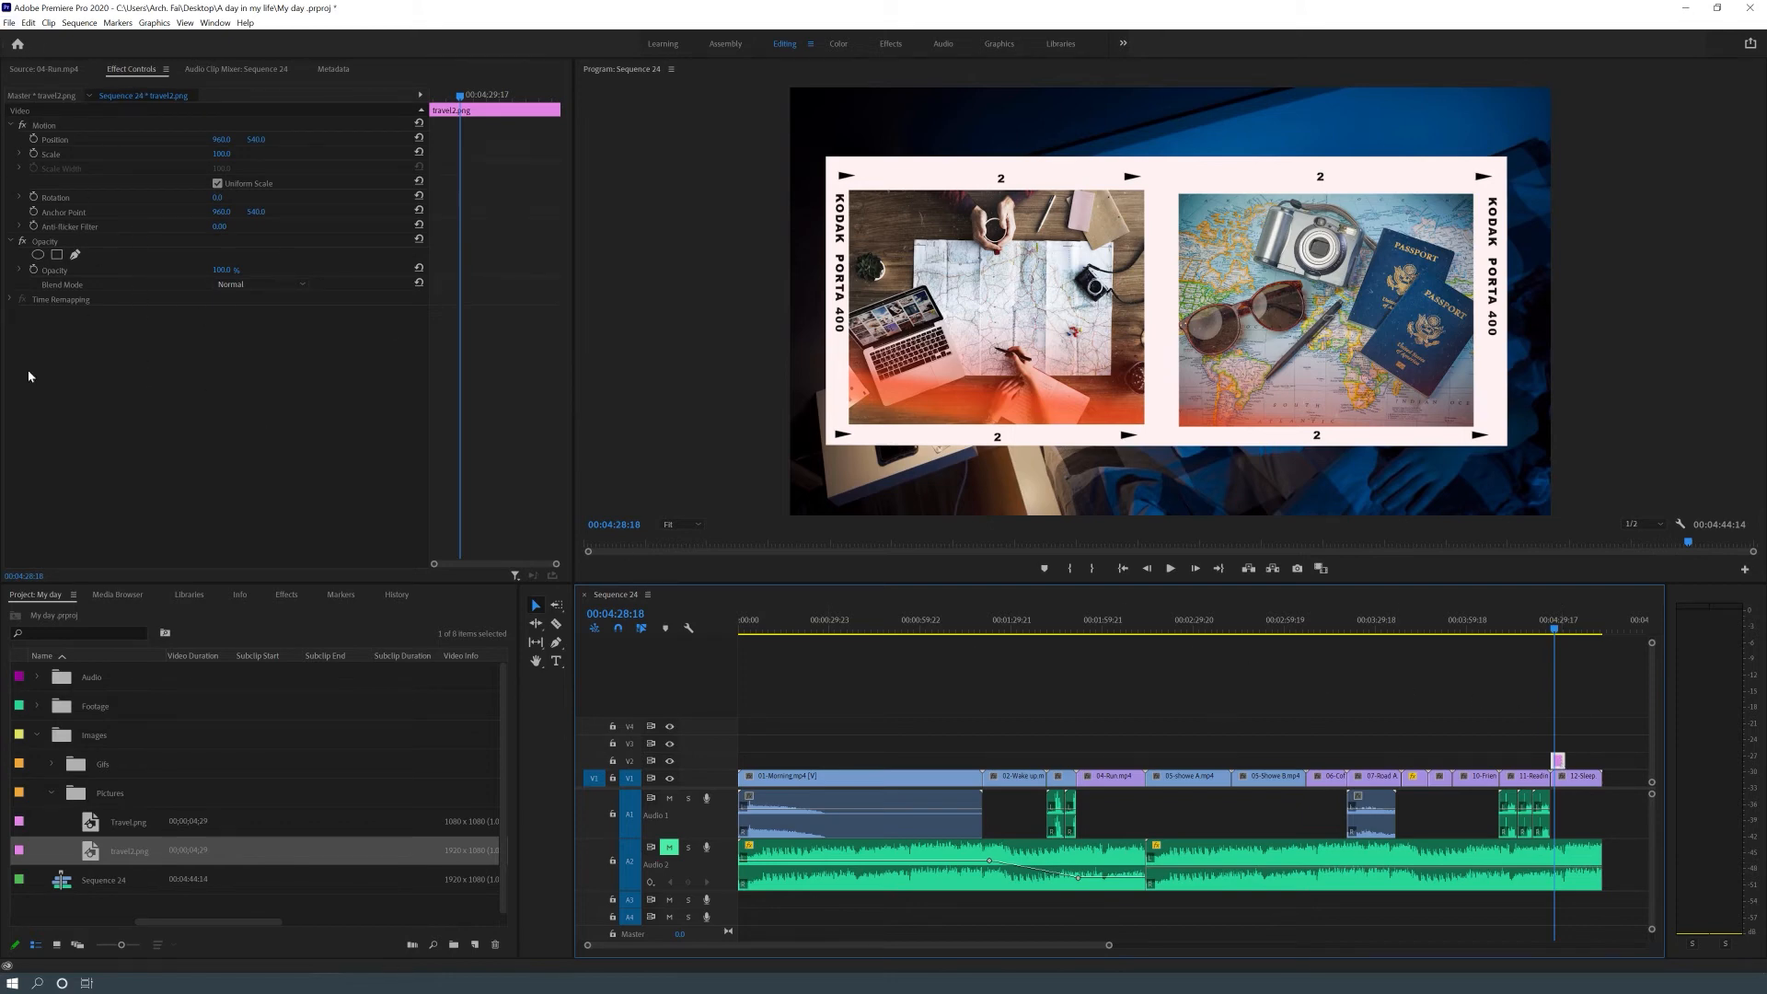
pyautogui.click(1023, 781)
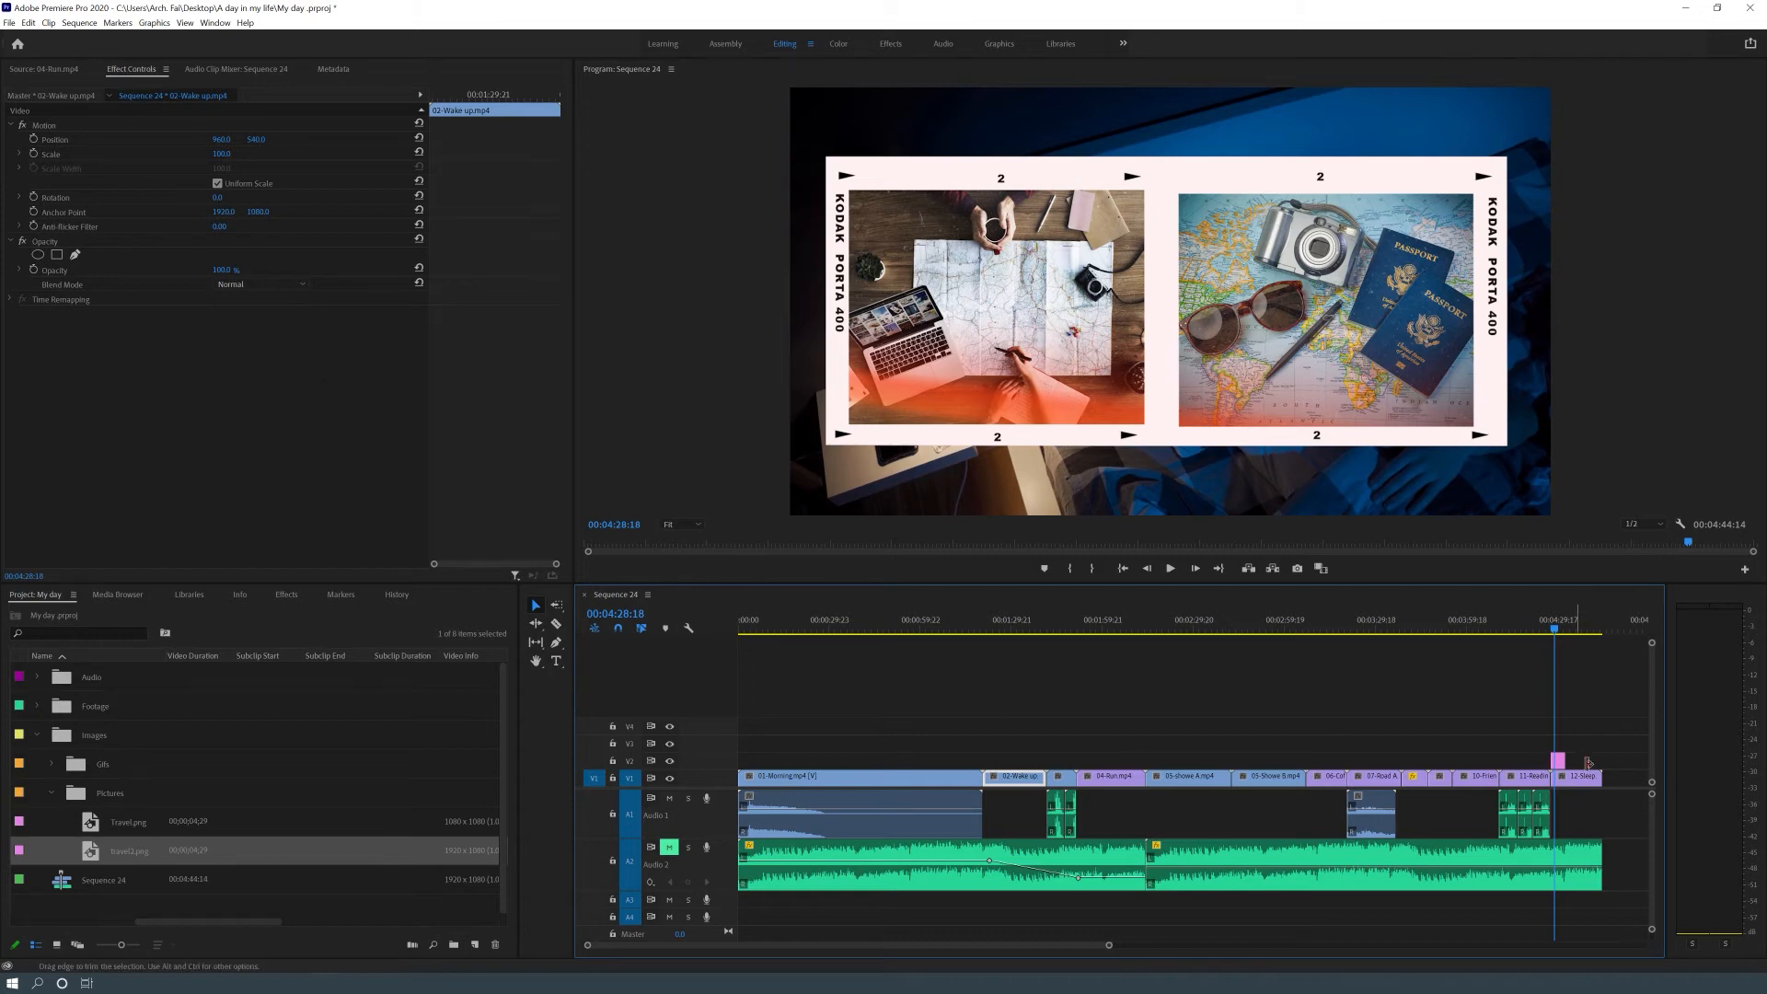
pyautogui.click(1559, 764)
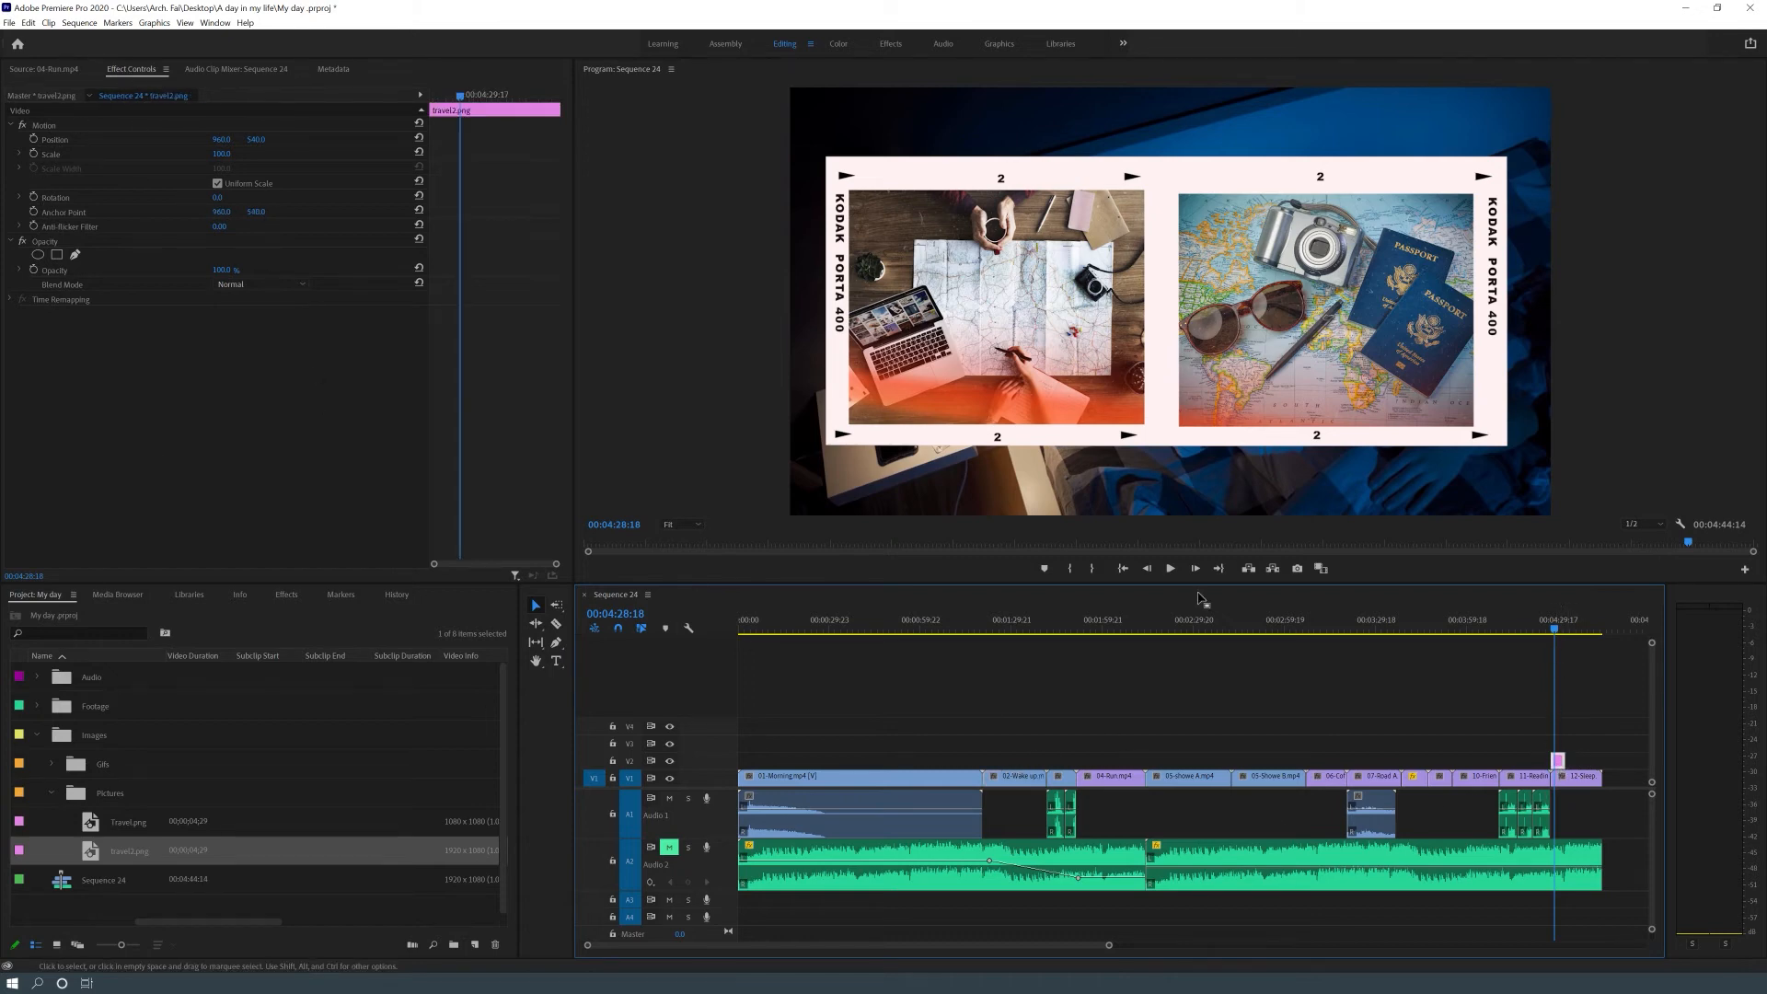
pyautogui.moveTo(232, 158); pyautogui.dragTo(46, 141)
pyautogui.moveTo(259, 141); pyautogui.dragTo(307, 139)
pyautogui.moveTo(222, 154); pyautogui.dragTo(190, 141)
pyautogui.moveTo(228, 155); pyautogui.dragTo(172, 140)
pyautogui.click(229, 154)
pyautogui.moveTo(260, 140); pyautogui.dragTo(244, 140)
# Extend the travel2.png clip on V2 to the end of the 12-Sleep clip and check the overlay along it
pyautogui.moveTo(1557, 736); pyautogui.dragTo(1606, 768)
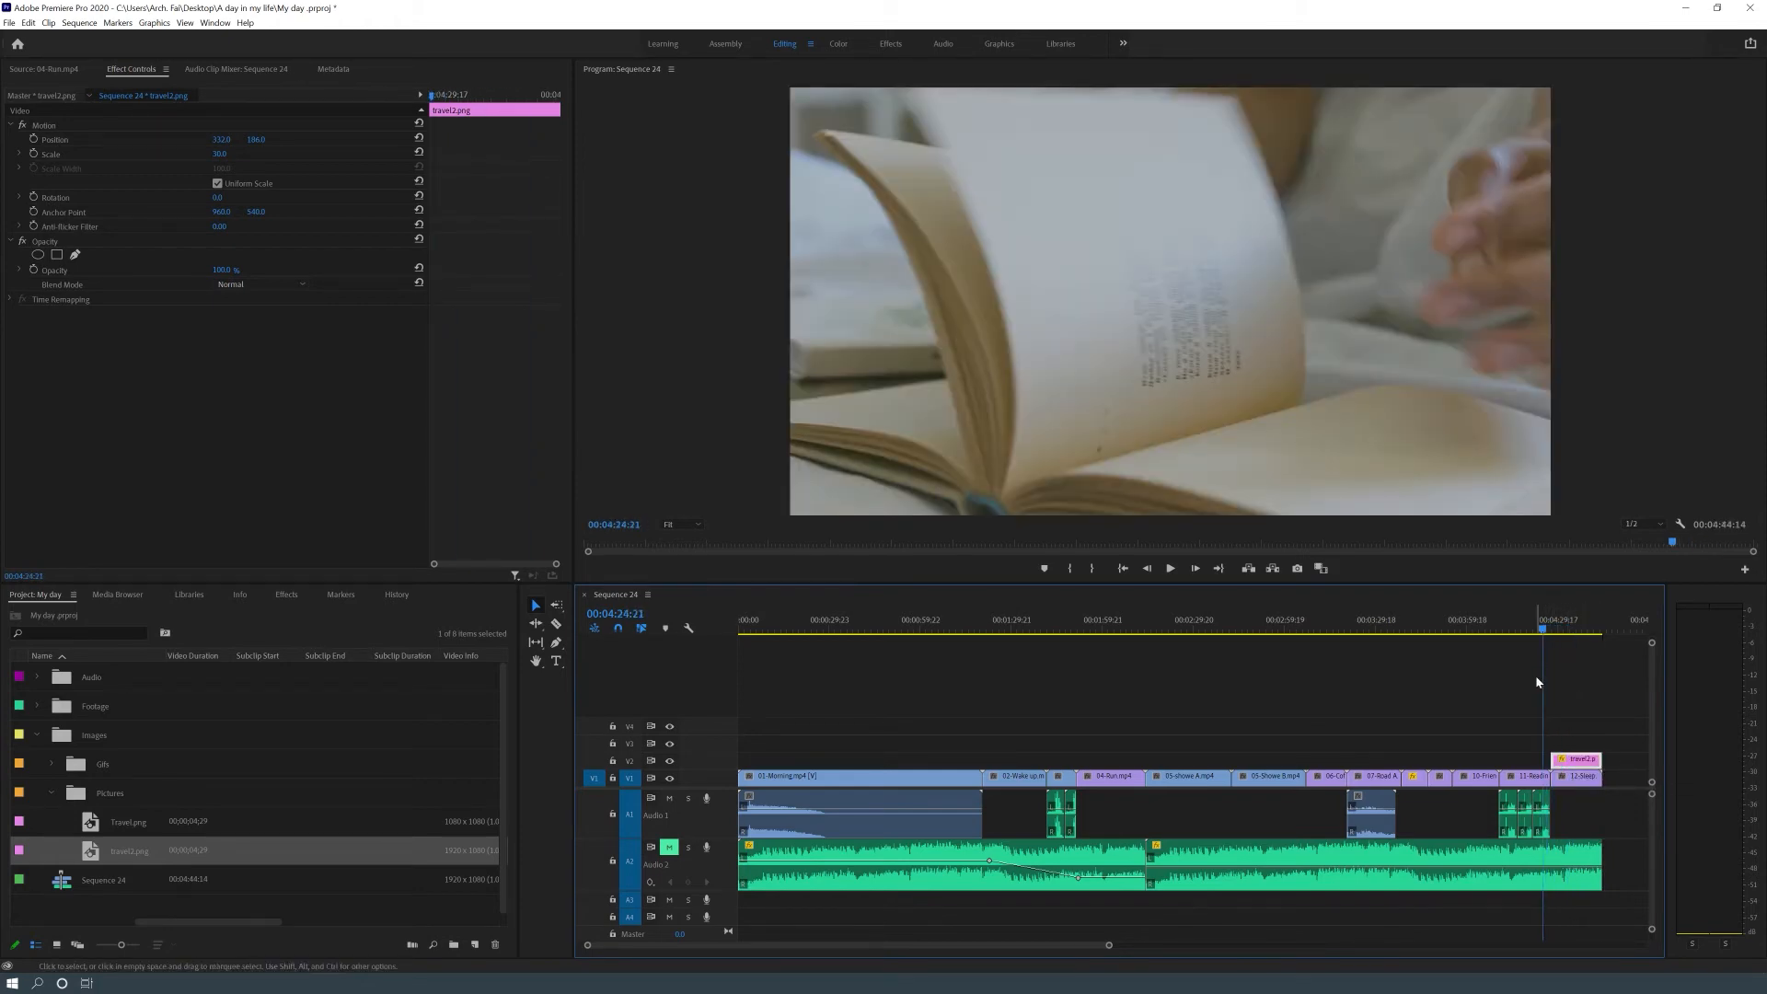
pyautogui.moveTo(1543, 678); pyautogui.dragTo(1582, 697)
pyautogui.moveTo(1608, 762)
pyautogui.mouseDown()
pyautogui.moveTo(1568, 765)
pyautogui.moveTo(1607, 766)
pyautogui.moveTo(1570, 767)
pyautogui.moveTo(1607, 768)
pyautogui.moveTo(1582, 766)
pyautogui.moveTo(1607, 767)
pyautogui.moveTo(1602, 787)
pyautogui.mouseUp()
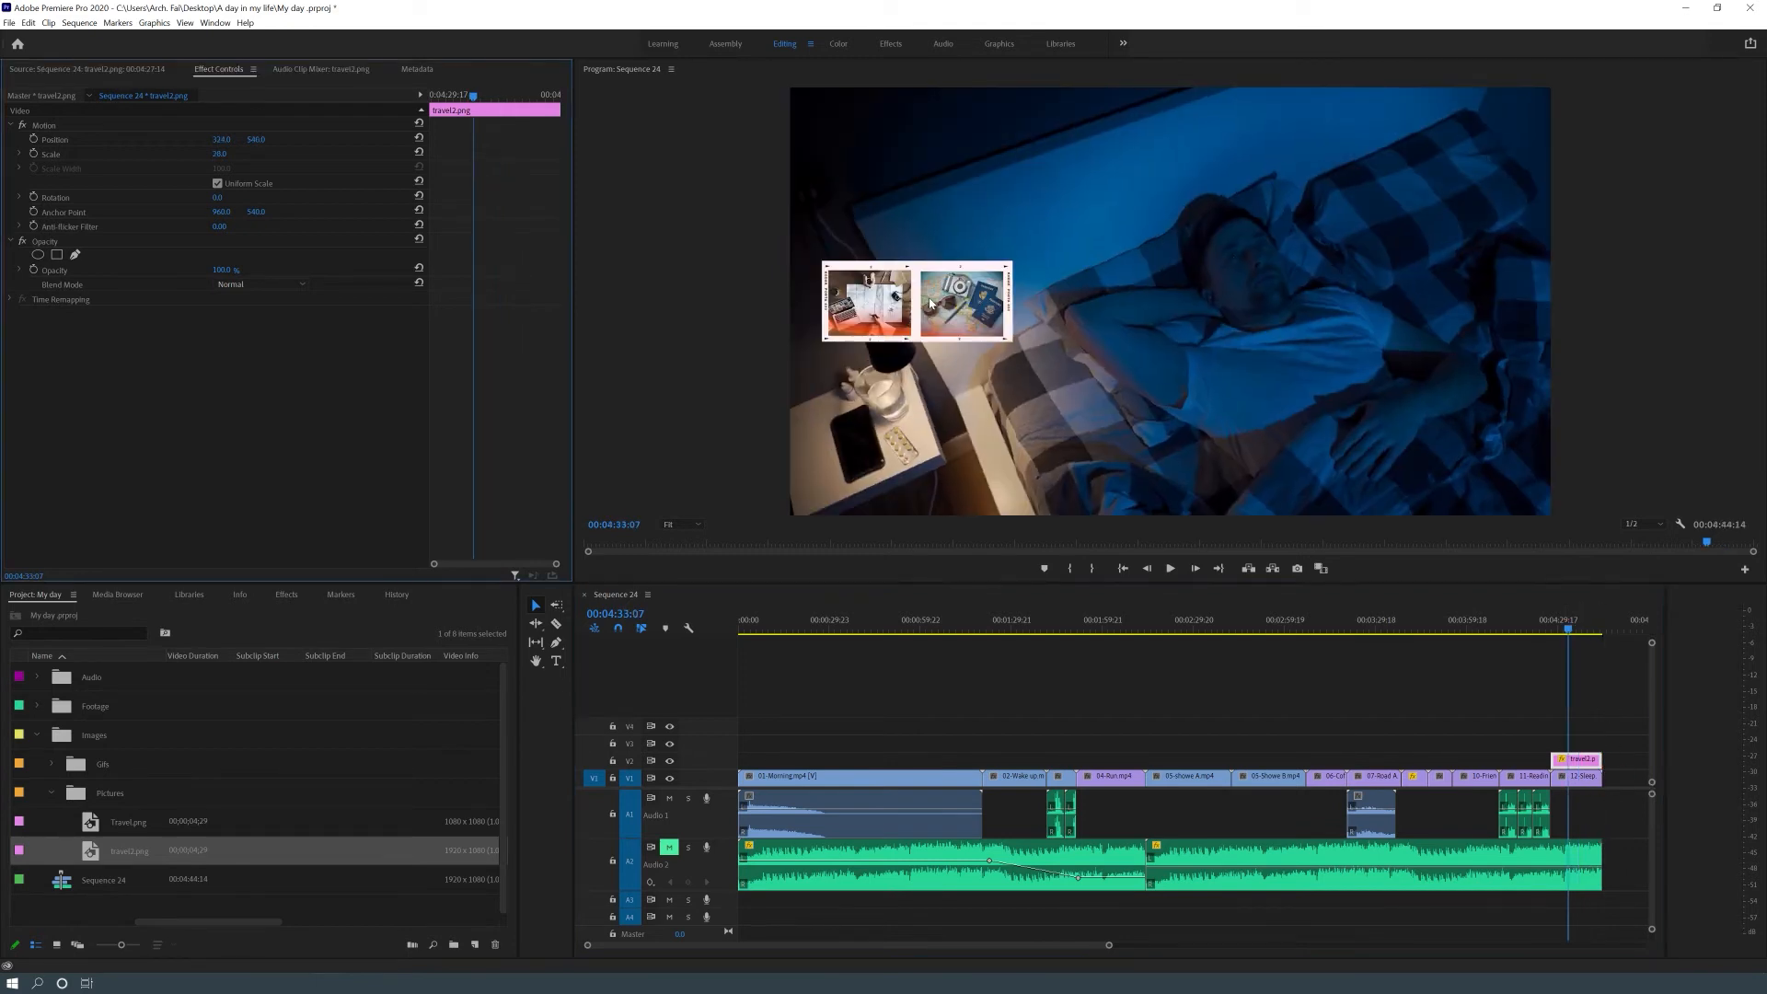
# Move and resize the travel2.png picture directly in the frame to the upper-left corner, about position 301, 169 and scale 29
pyautogui.click(932, 305)
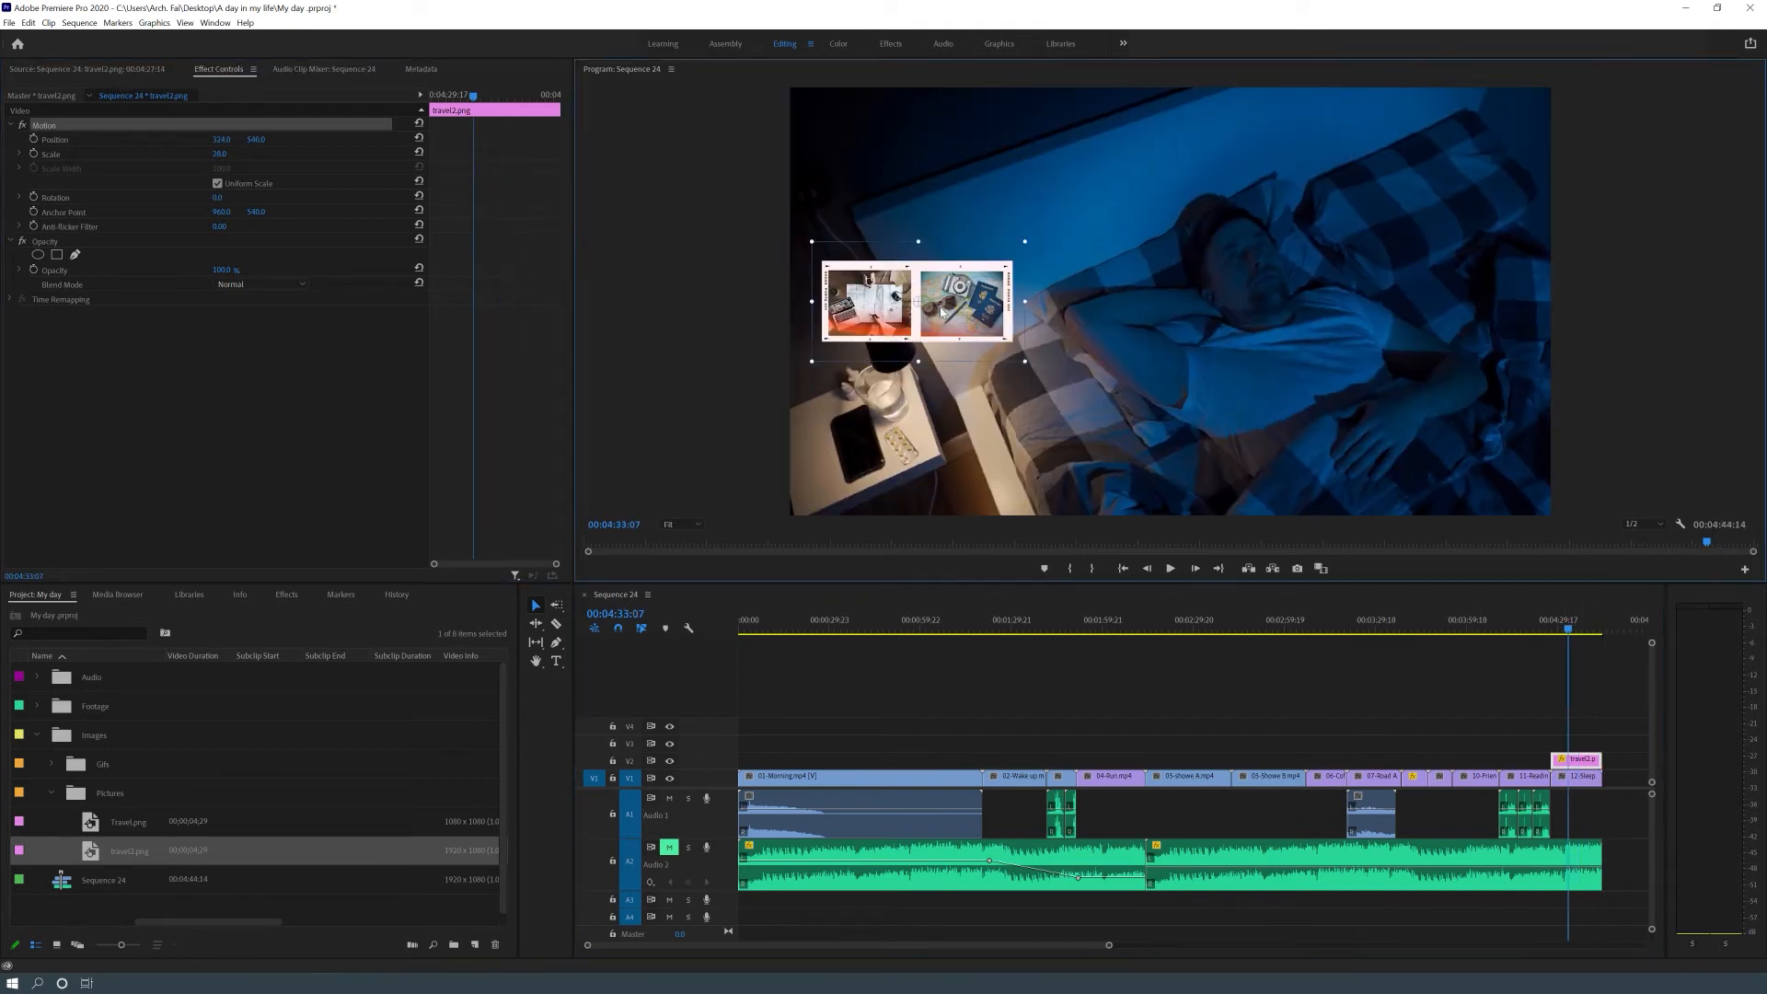
pyautogui.moveTo(935, 325); pyautogui.dragTo(937, 197)
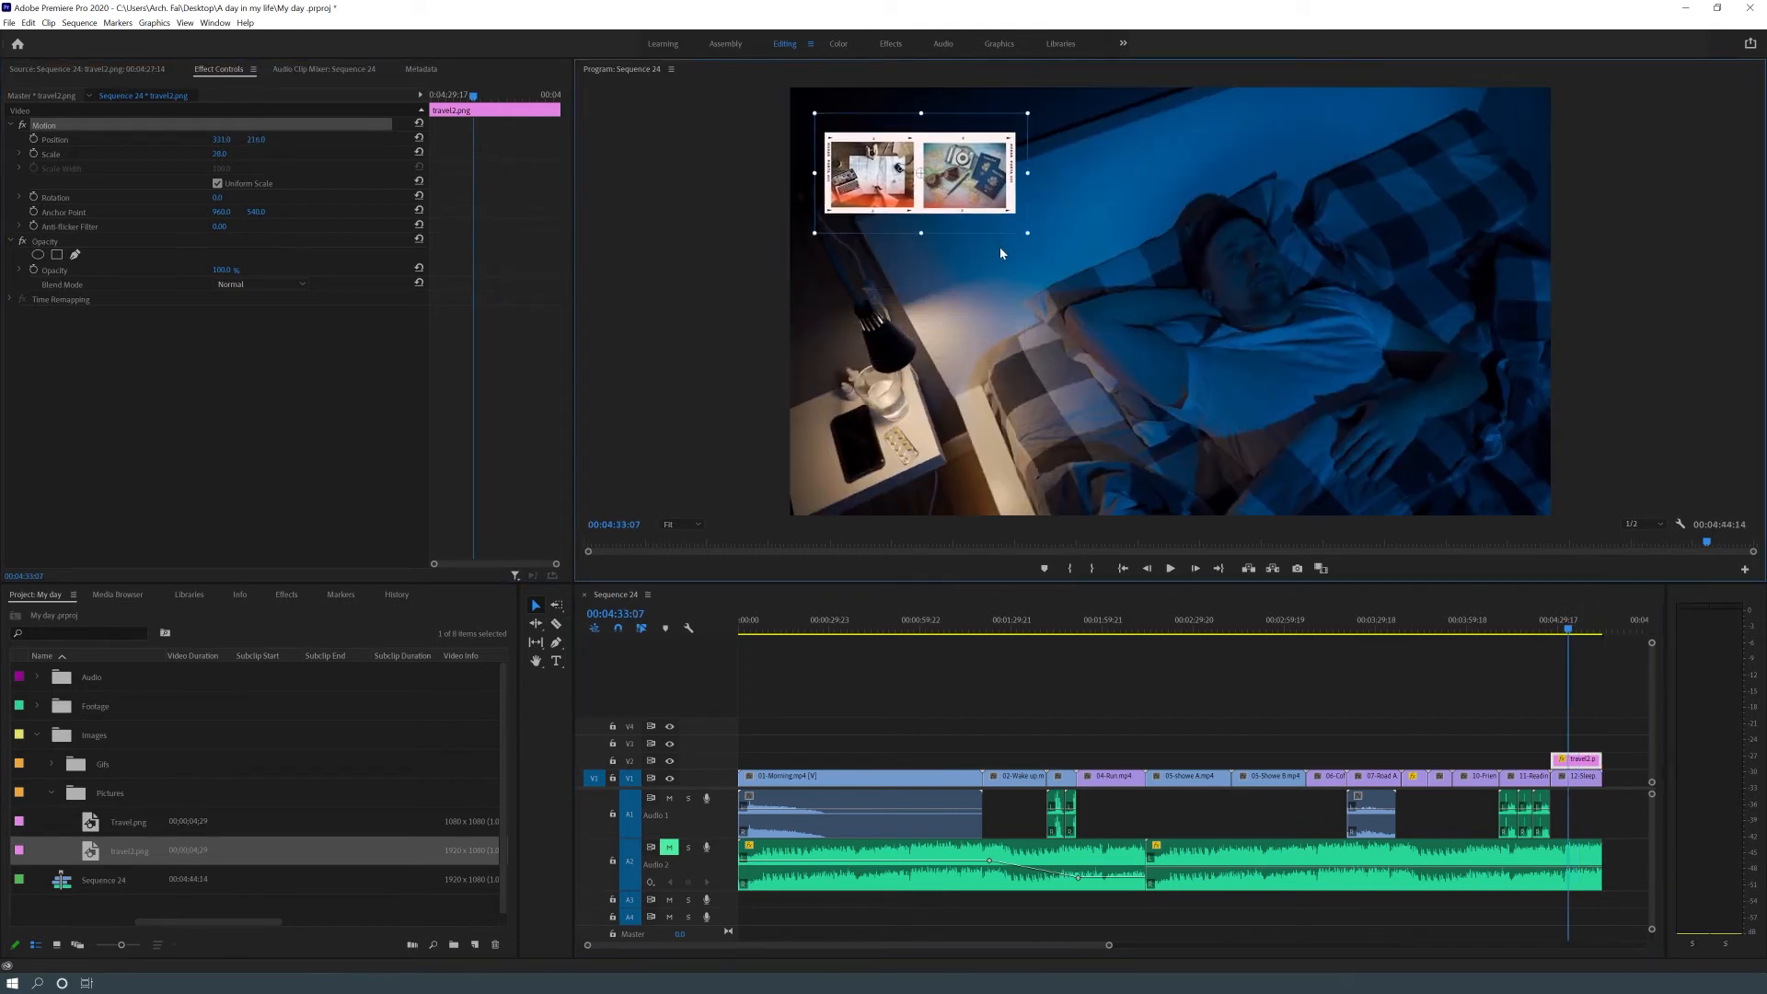
pyautogui.moveTo(1029, 237); pyautogui.dragTo(1062, 252)
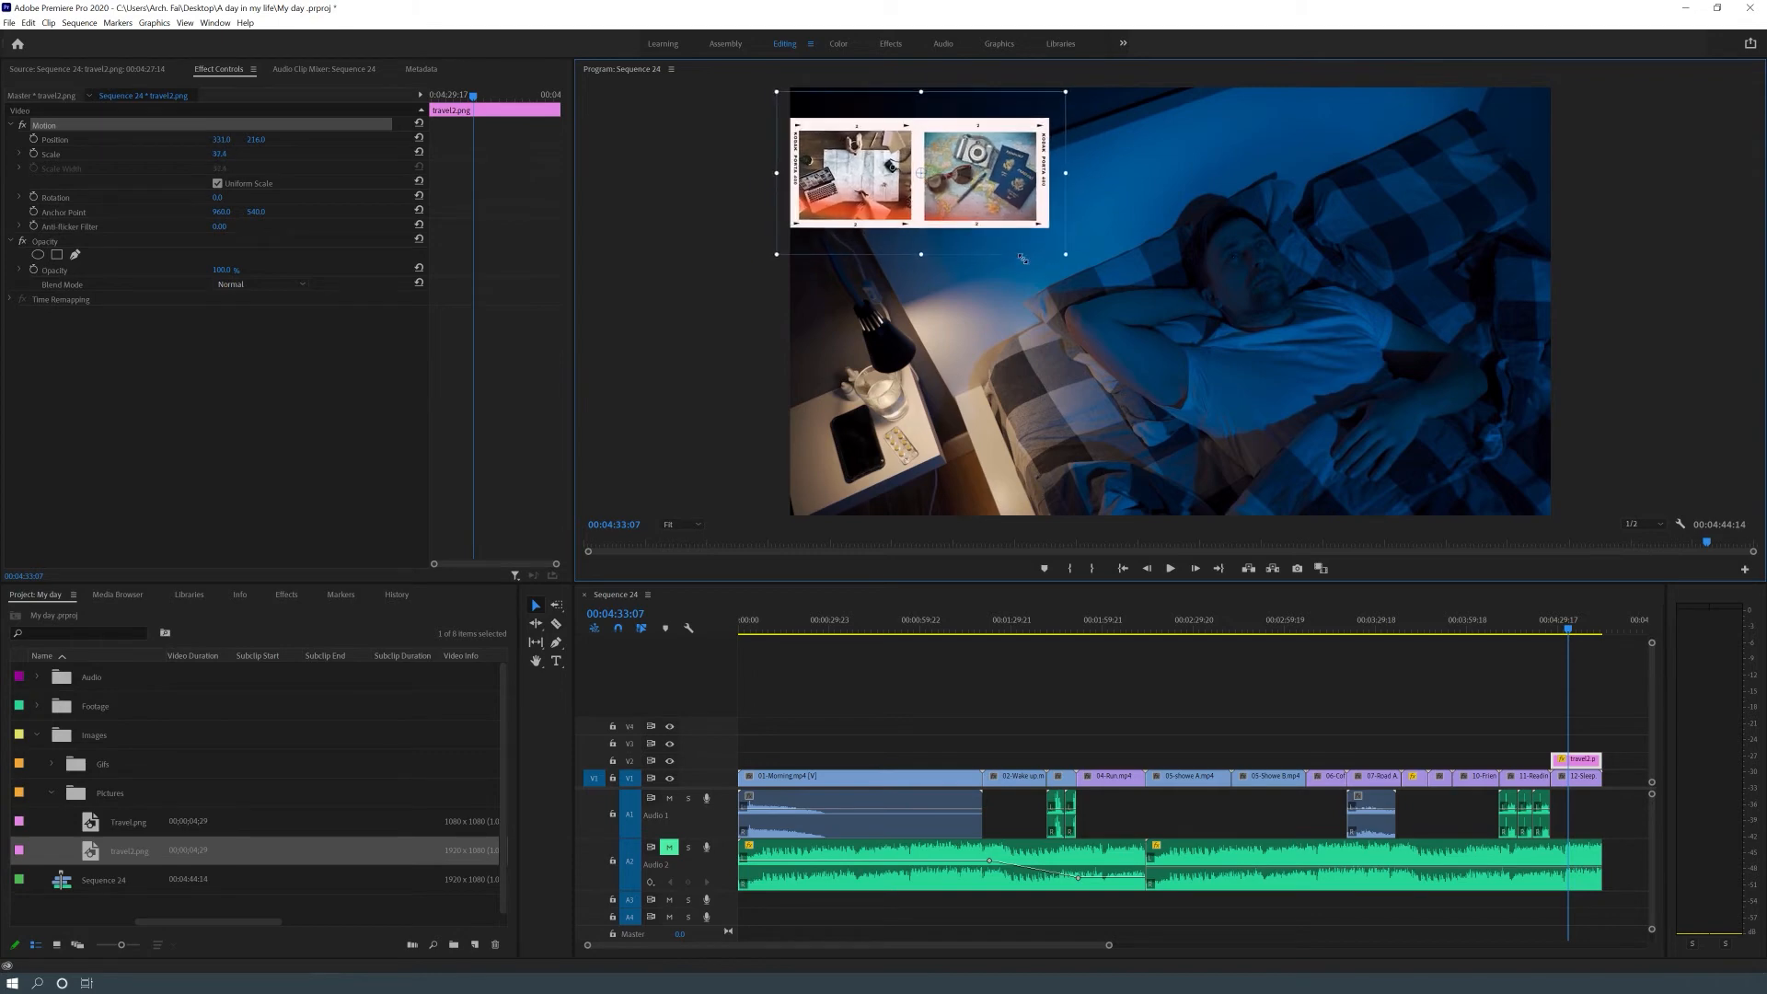
pyautogui.moveTo(968, 217); pyautogui.dragTo(1000, 192)
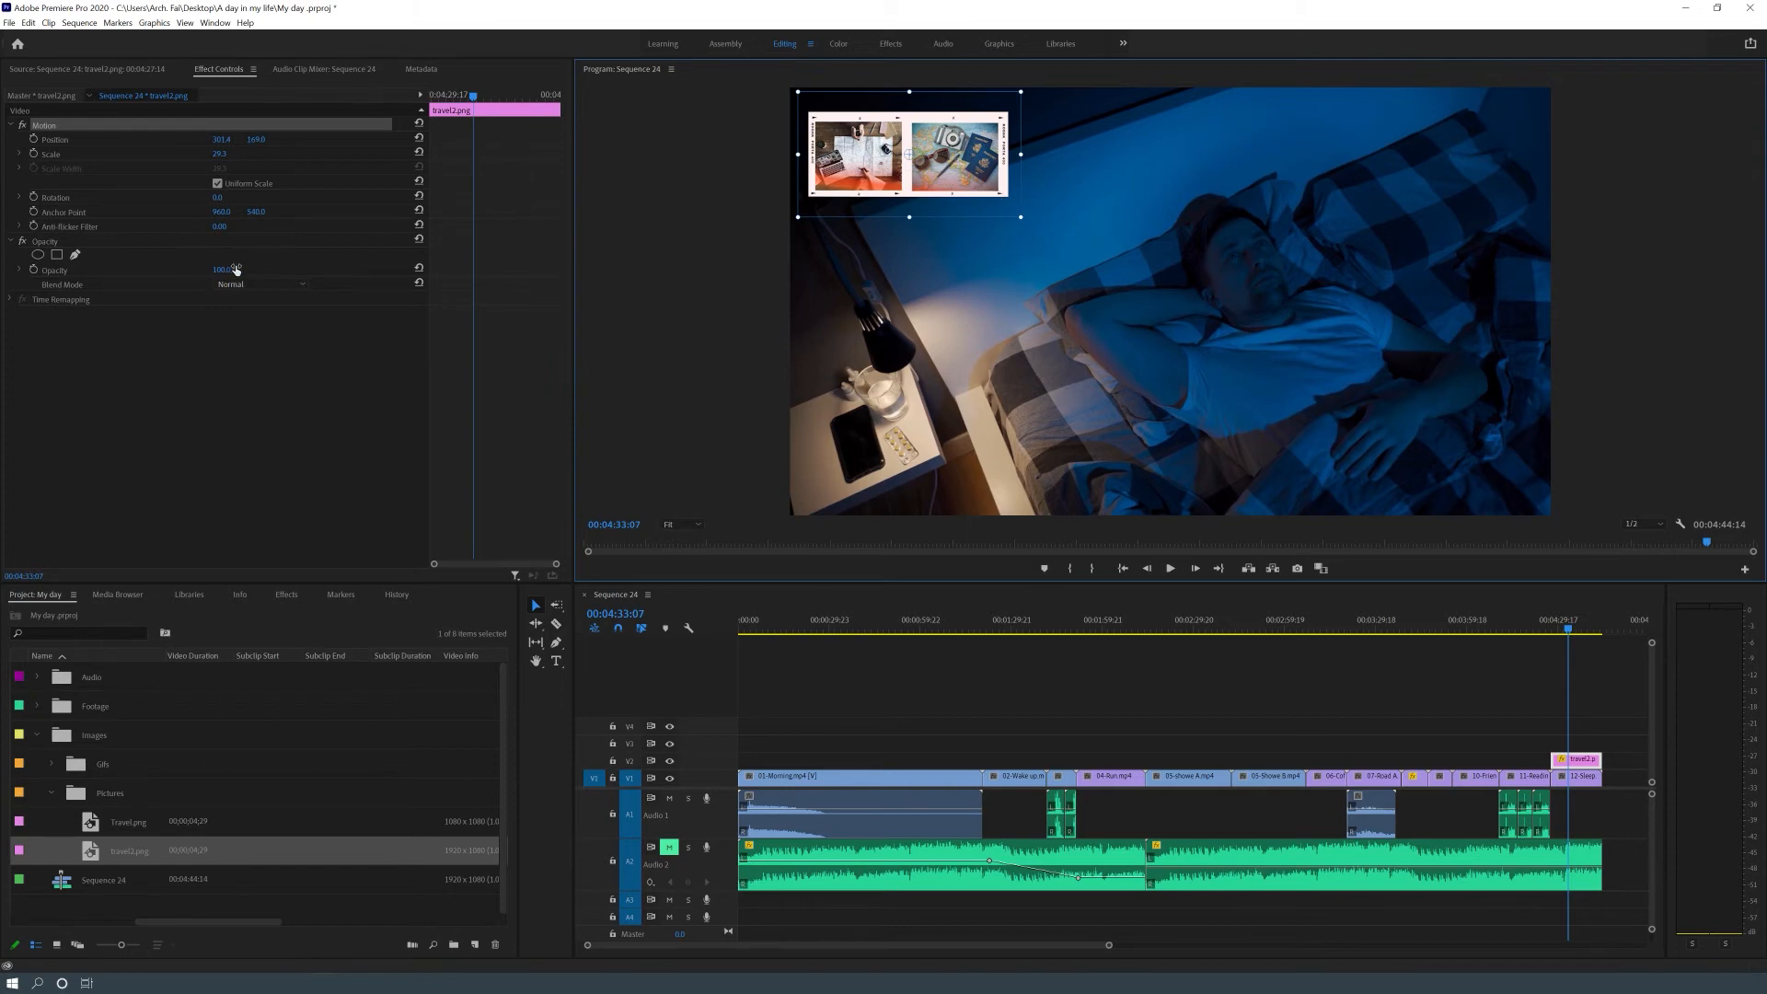
# Try the opacity, blend mode and rotation settings of the travel2.png picture, and set the rotation to 0
pyautogui.moveTo(234, 270)
pyautogui.mouseDown()
pyautogui.moveTo(199, 271)
pyautogui.moveTo(233, 271)
pyautogui.mouseUp()
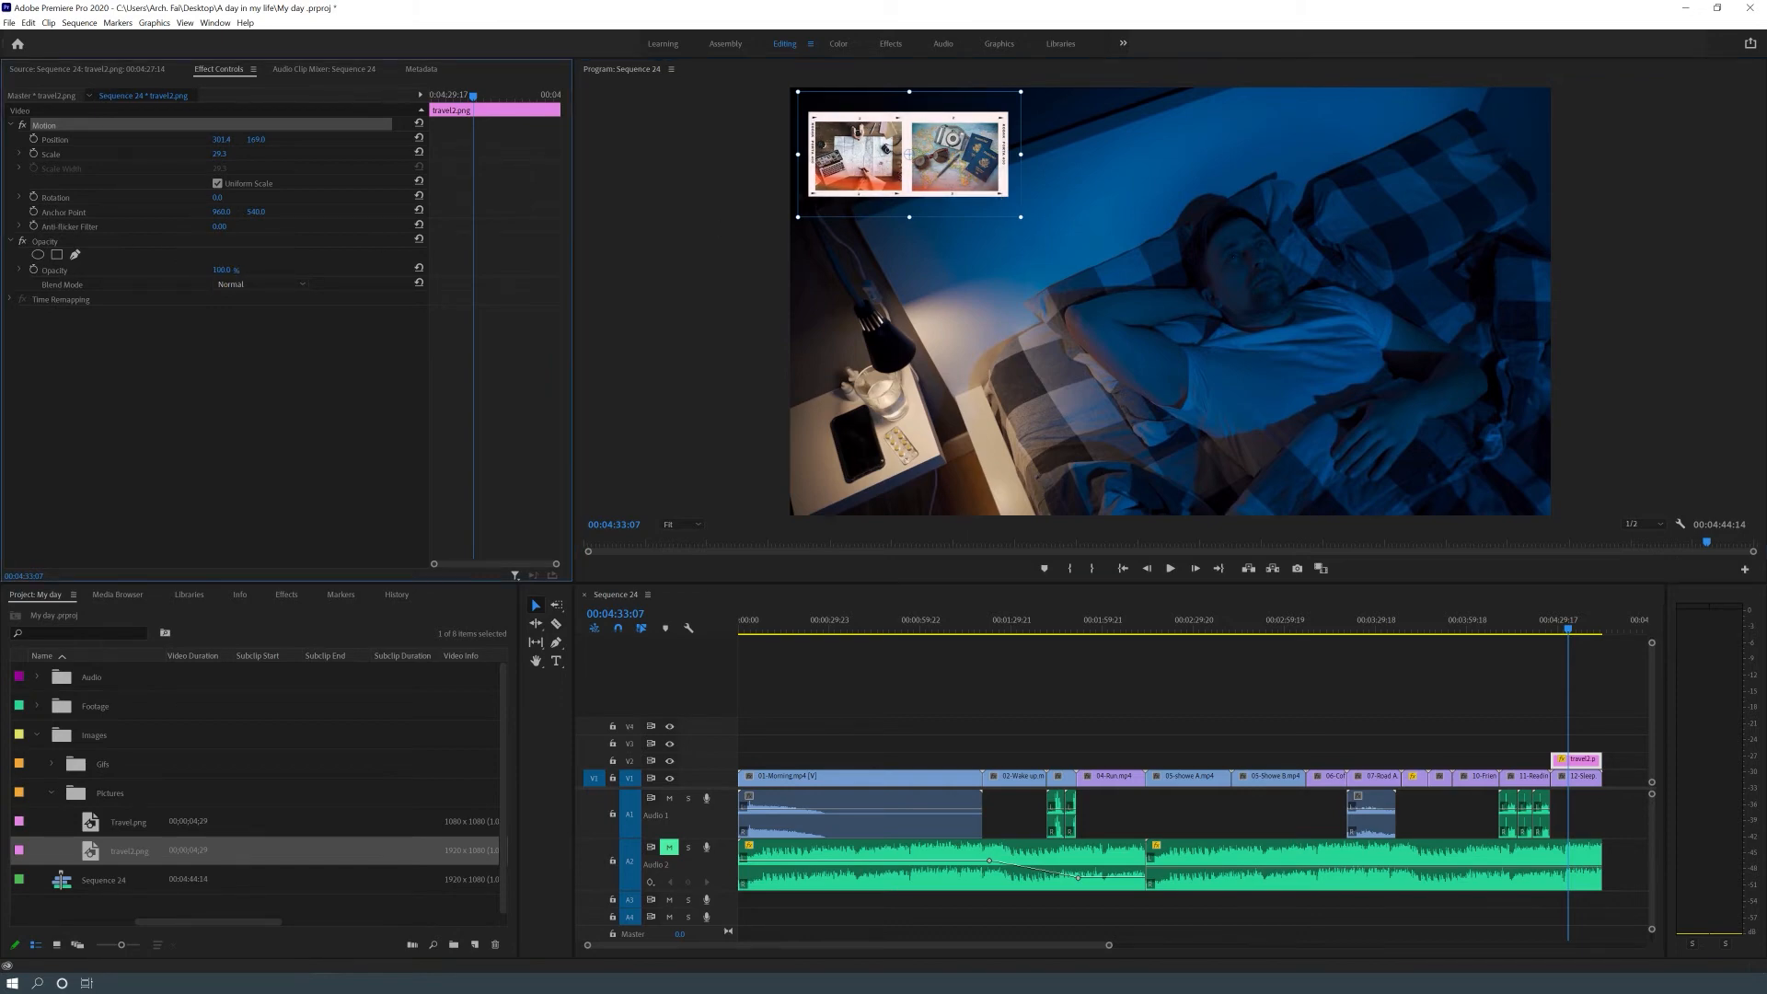
pyautogui.click(252, 285)
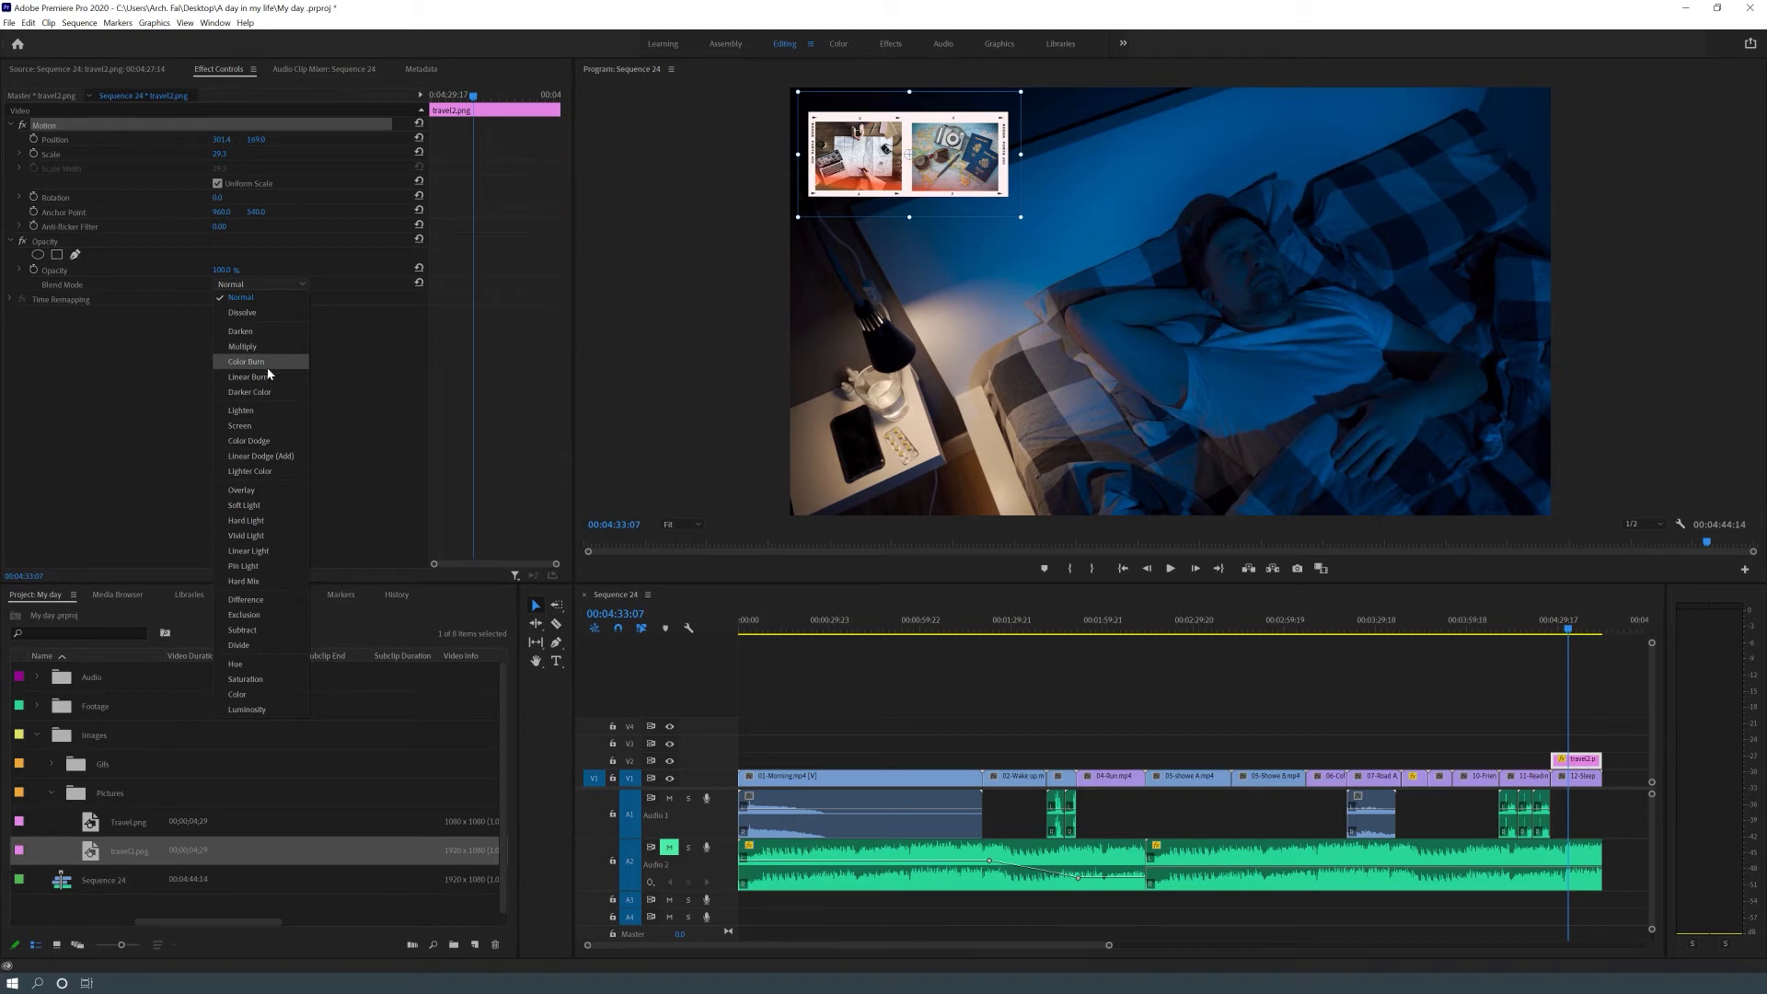
pyautogui.click(262, 290)
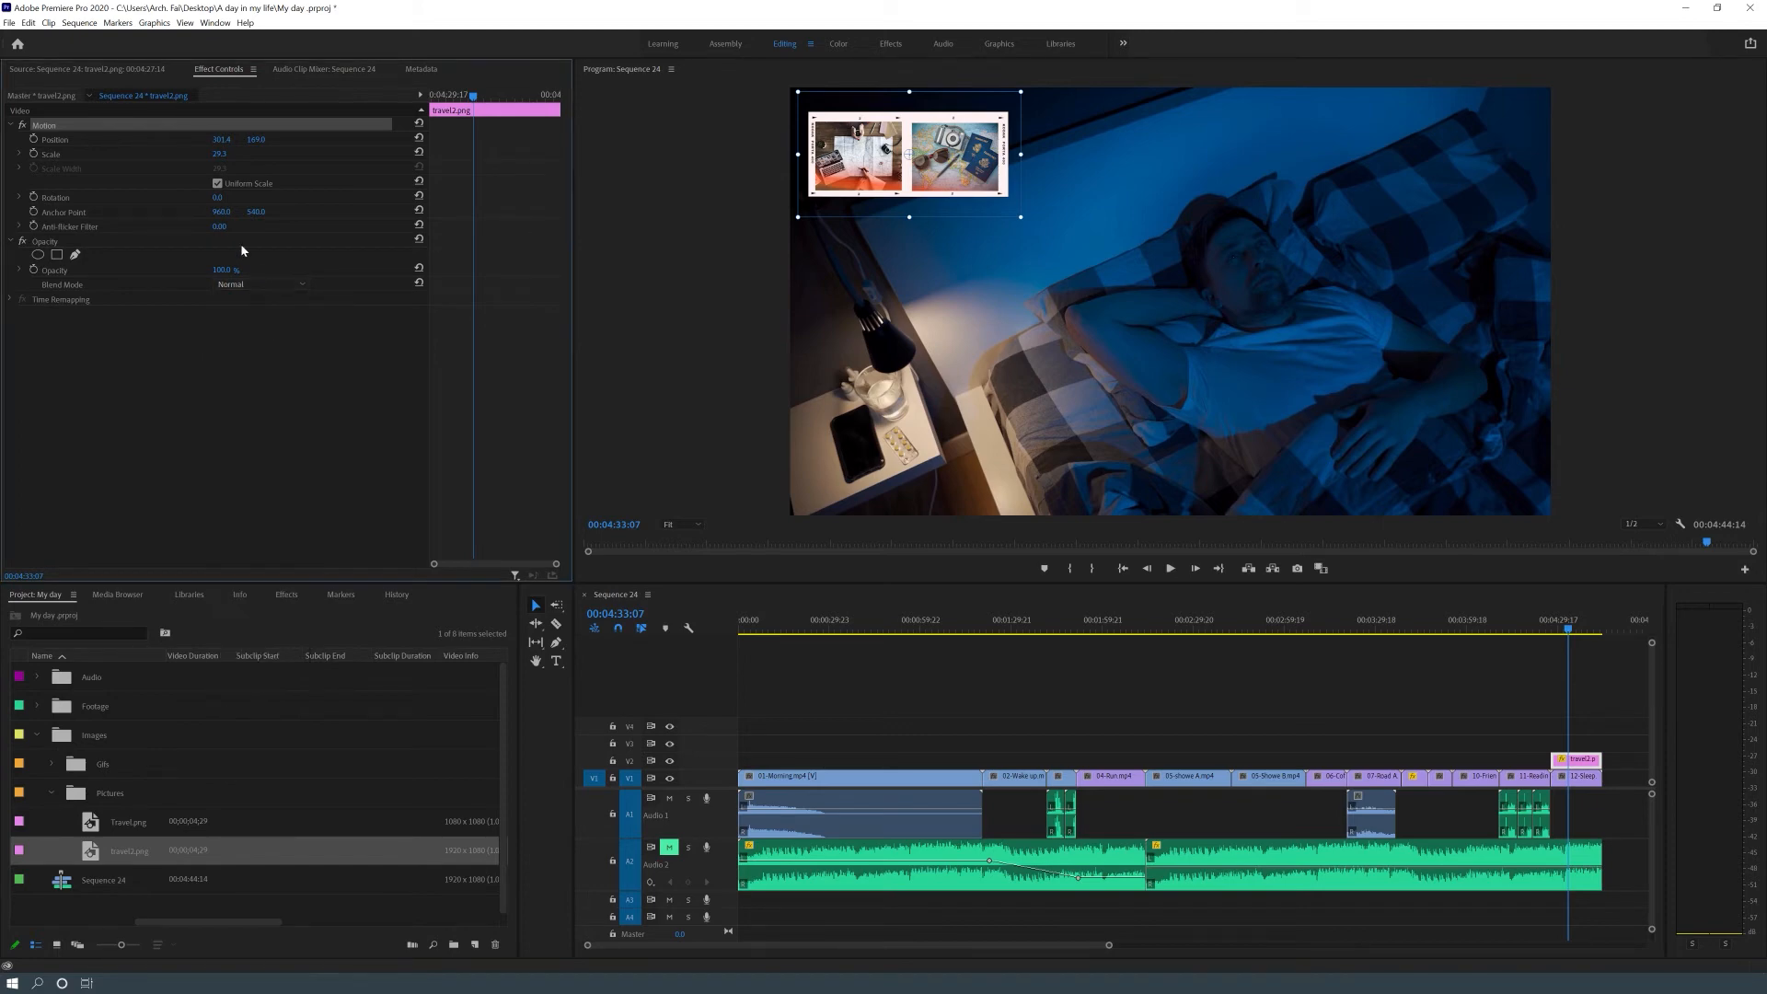
pyautogui.moveTo(222, 197)
pyautogui.mouseDown()
pyautogui.moveTo(262, 198)
pyautogui.moveTo(237, 200)
pyautogui.mouseUp()
pyautogui.click(228, 198)
pyautogui.click(162, 168)
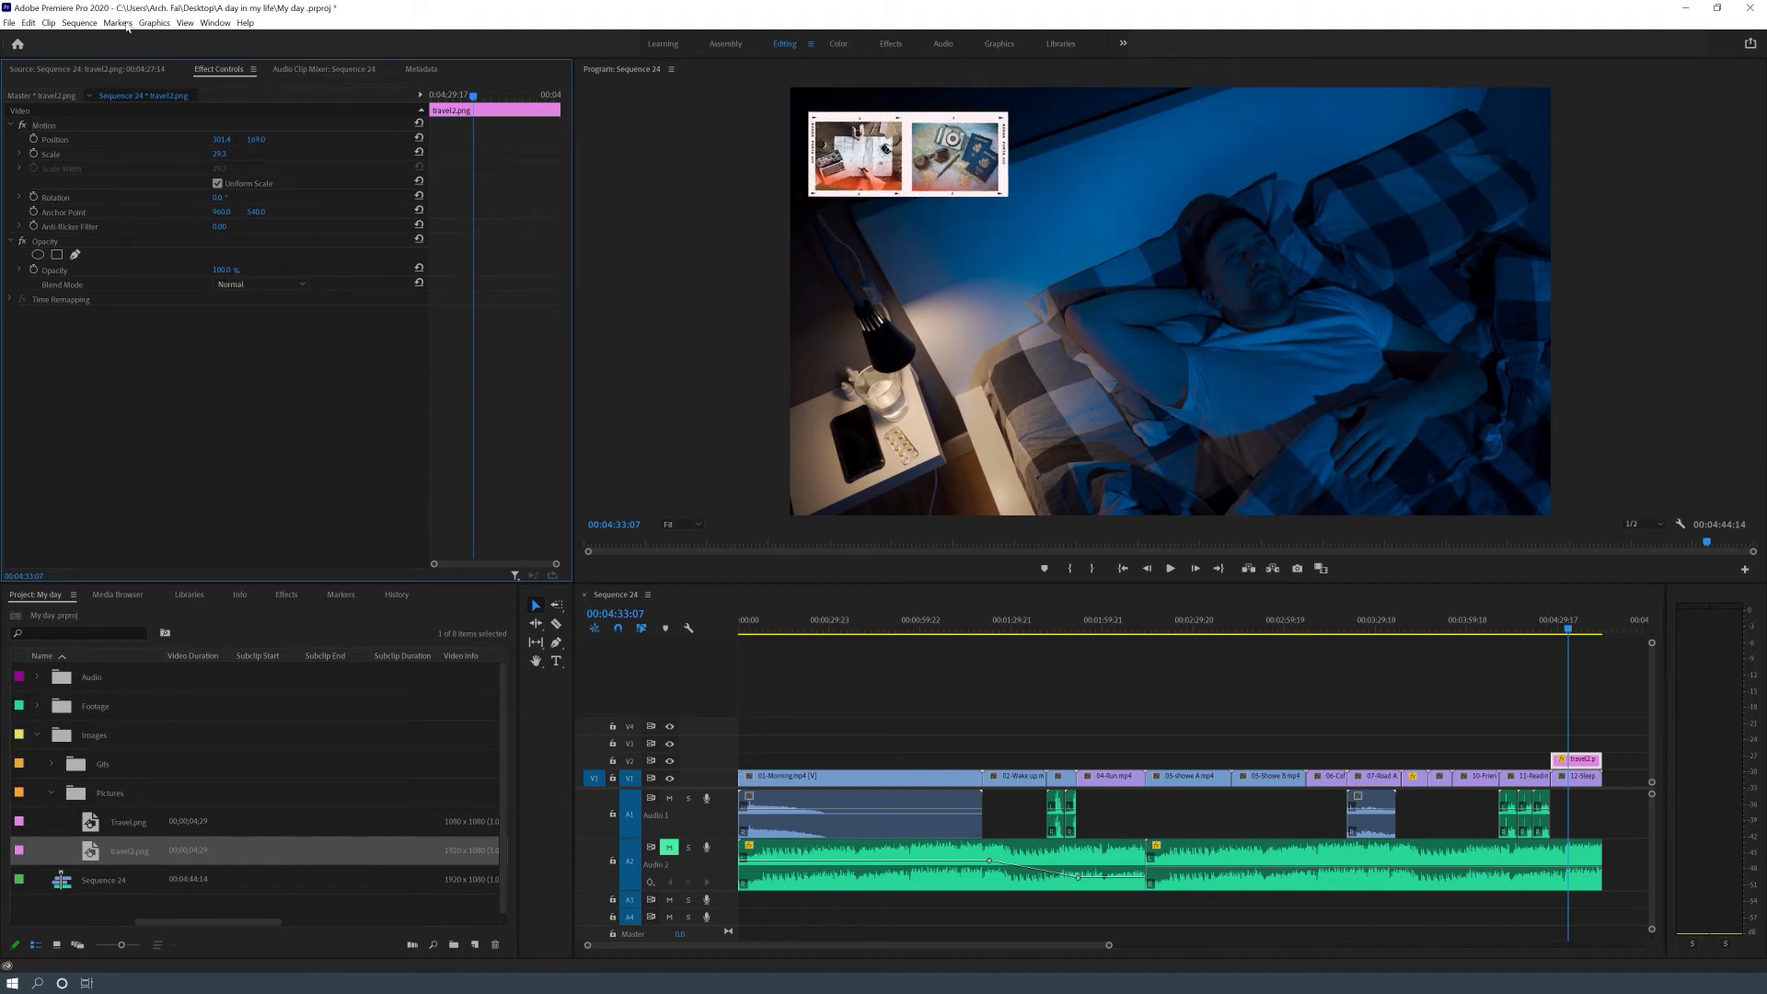
# Set the scale of the travel2.png picture to 30
pyautogui.click(241, 156)
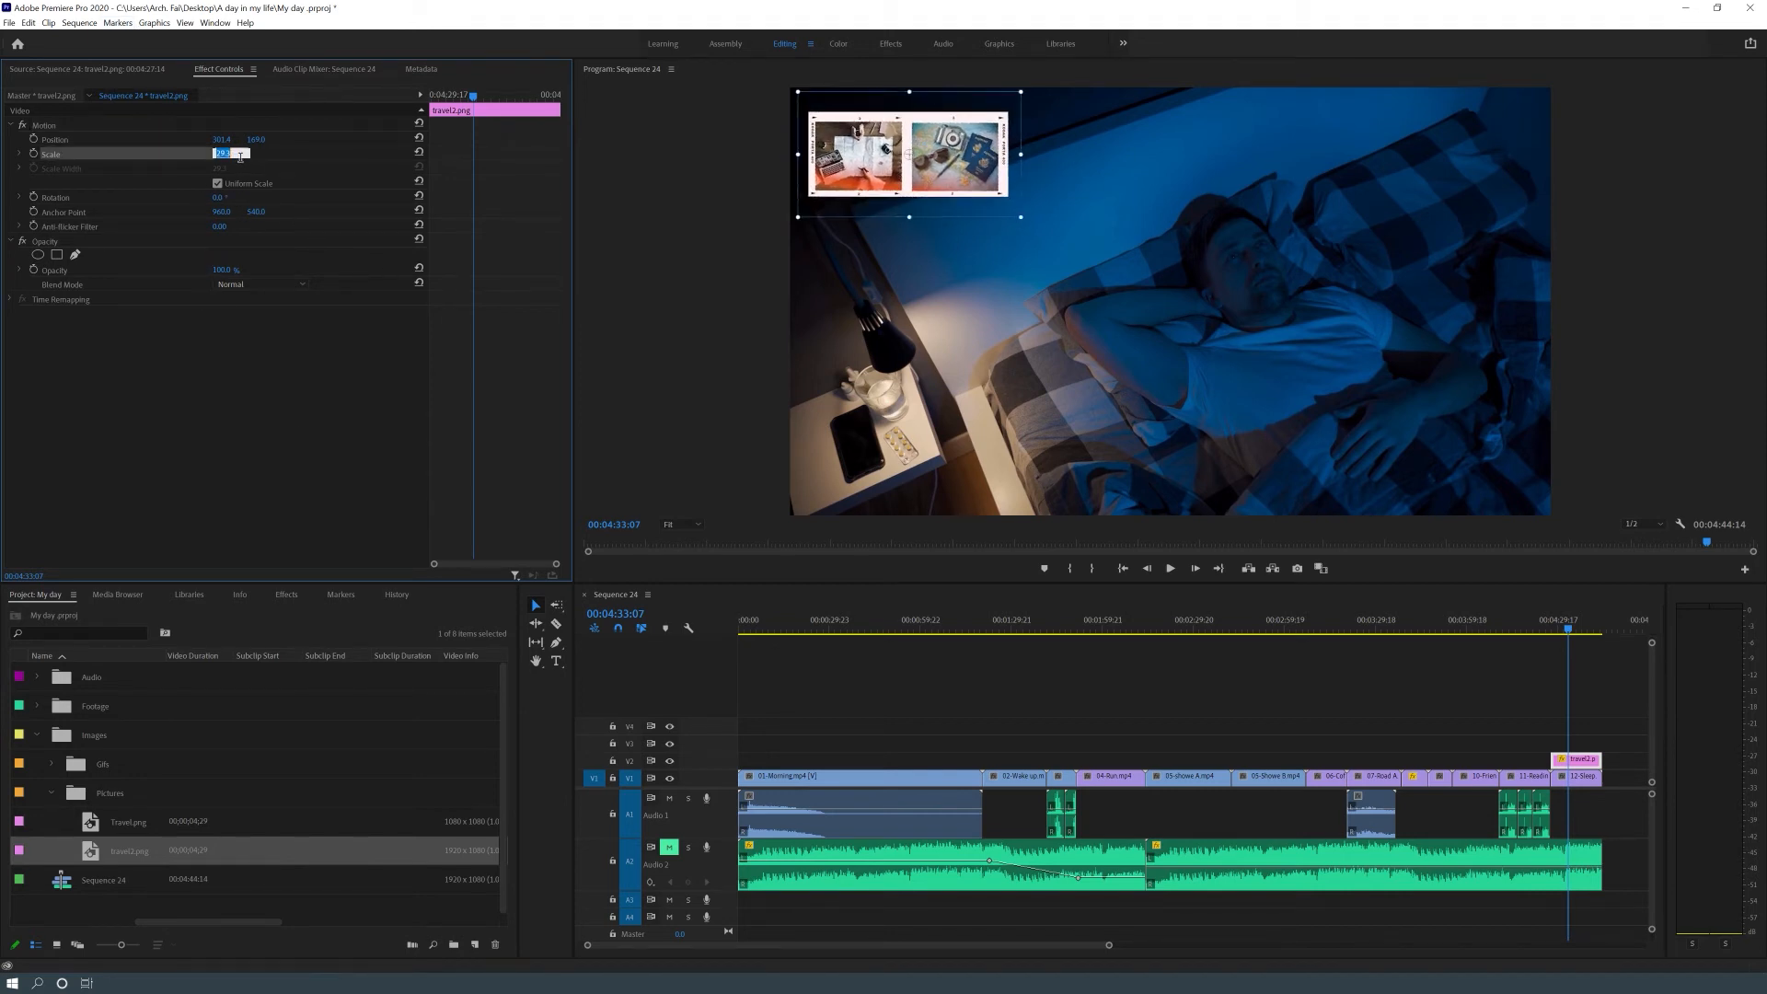
pyautogui.write('30')
pyautogui.press('Return')
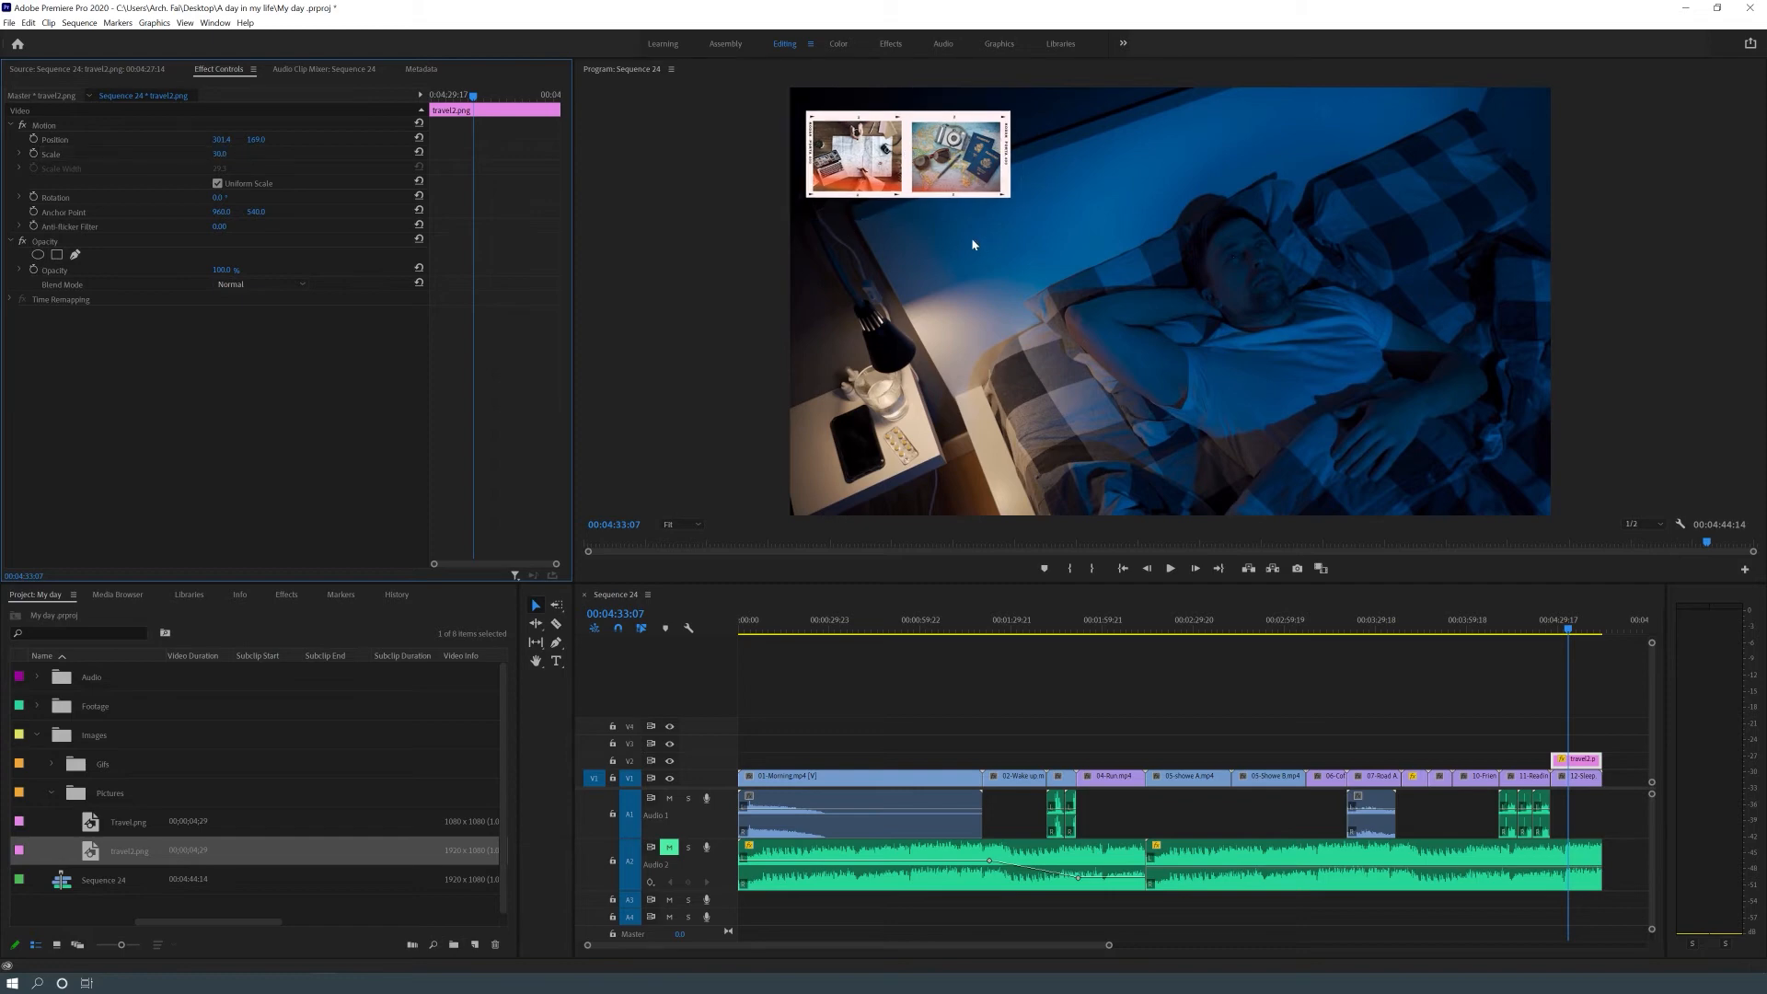
# Place 1.gif from the Gifs folder on V2 above the start of the second shower clip, and play it briefly
pyautogui.click(1156, 629)
pyautogui.moveTo(1193, 635); pyautogui.dragTo(1233, 635)
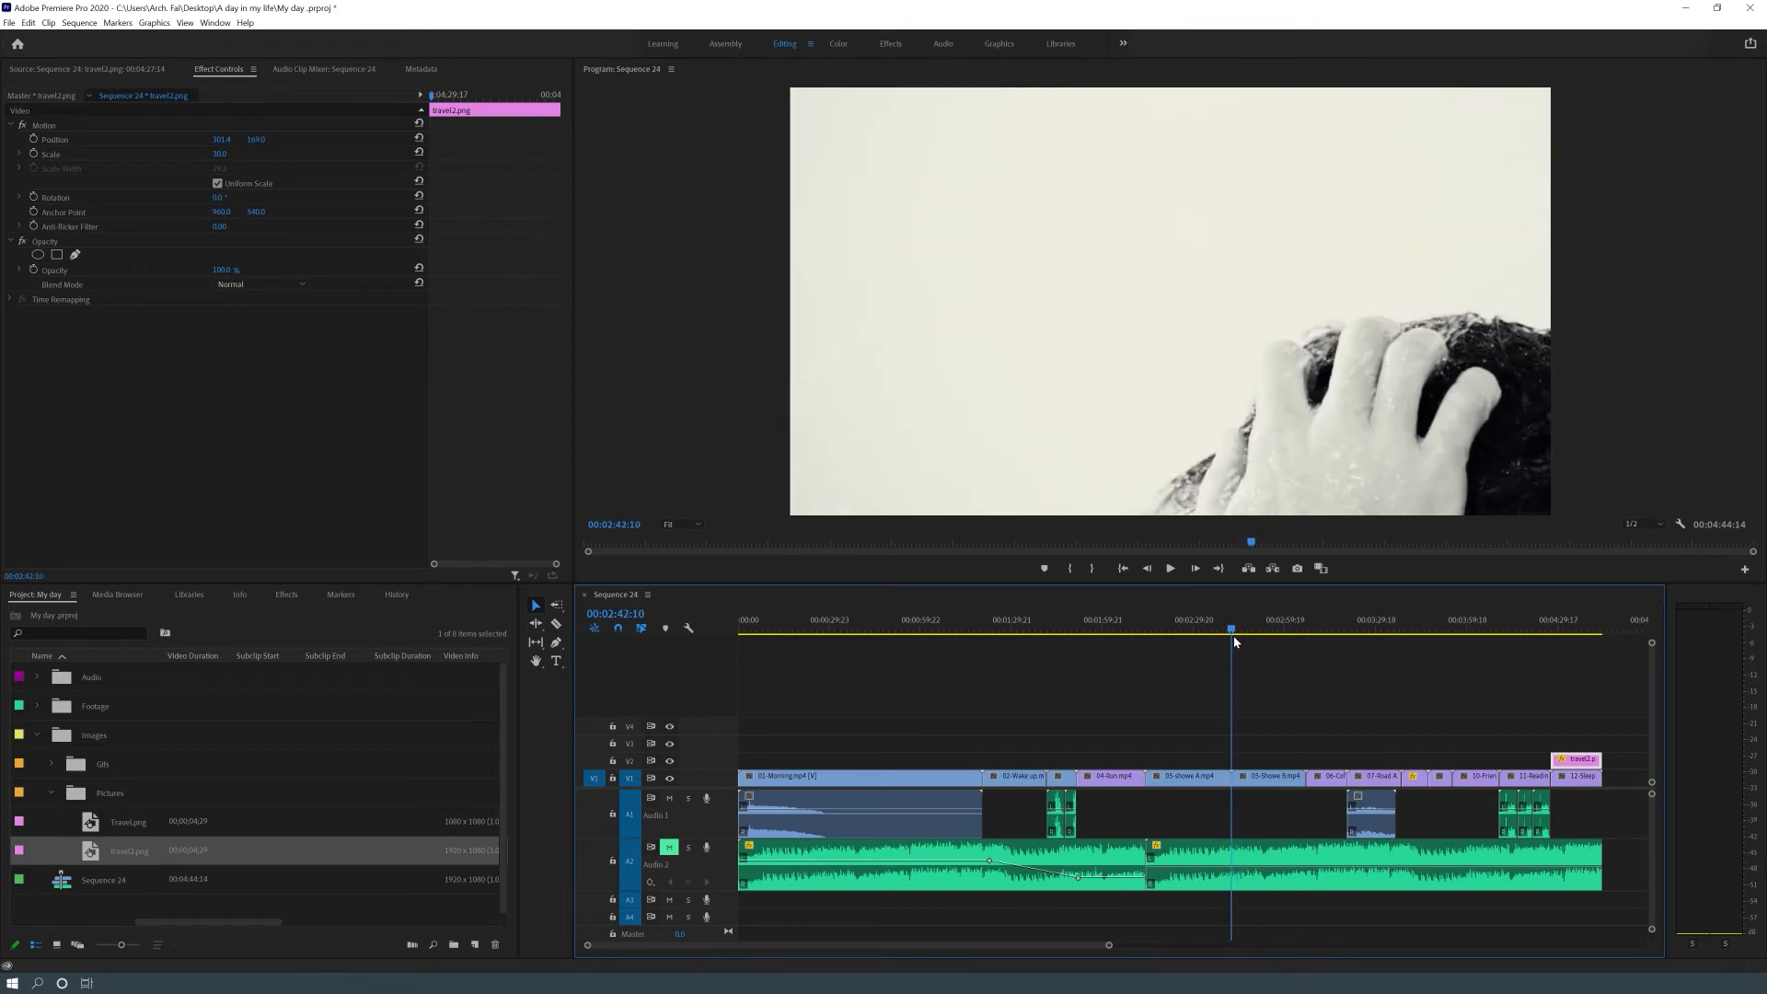
pyautogui.click(50, 765)
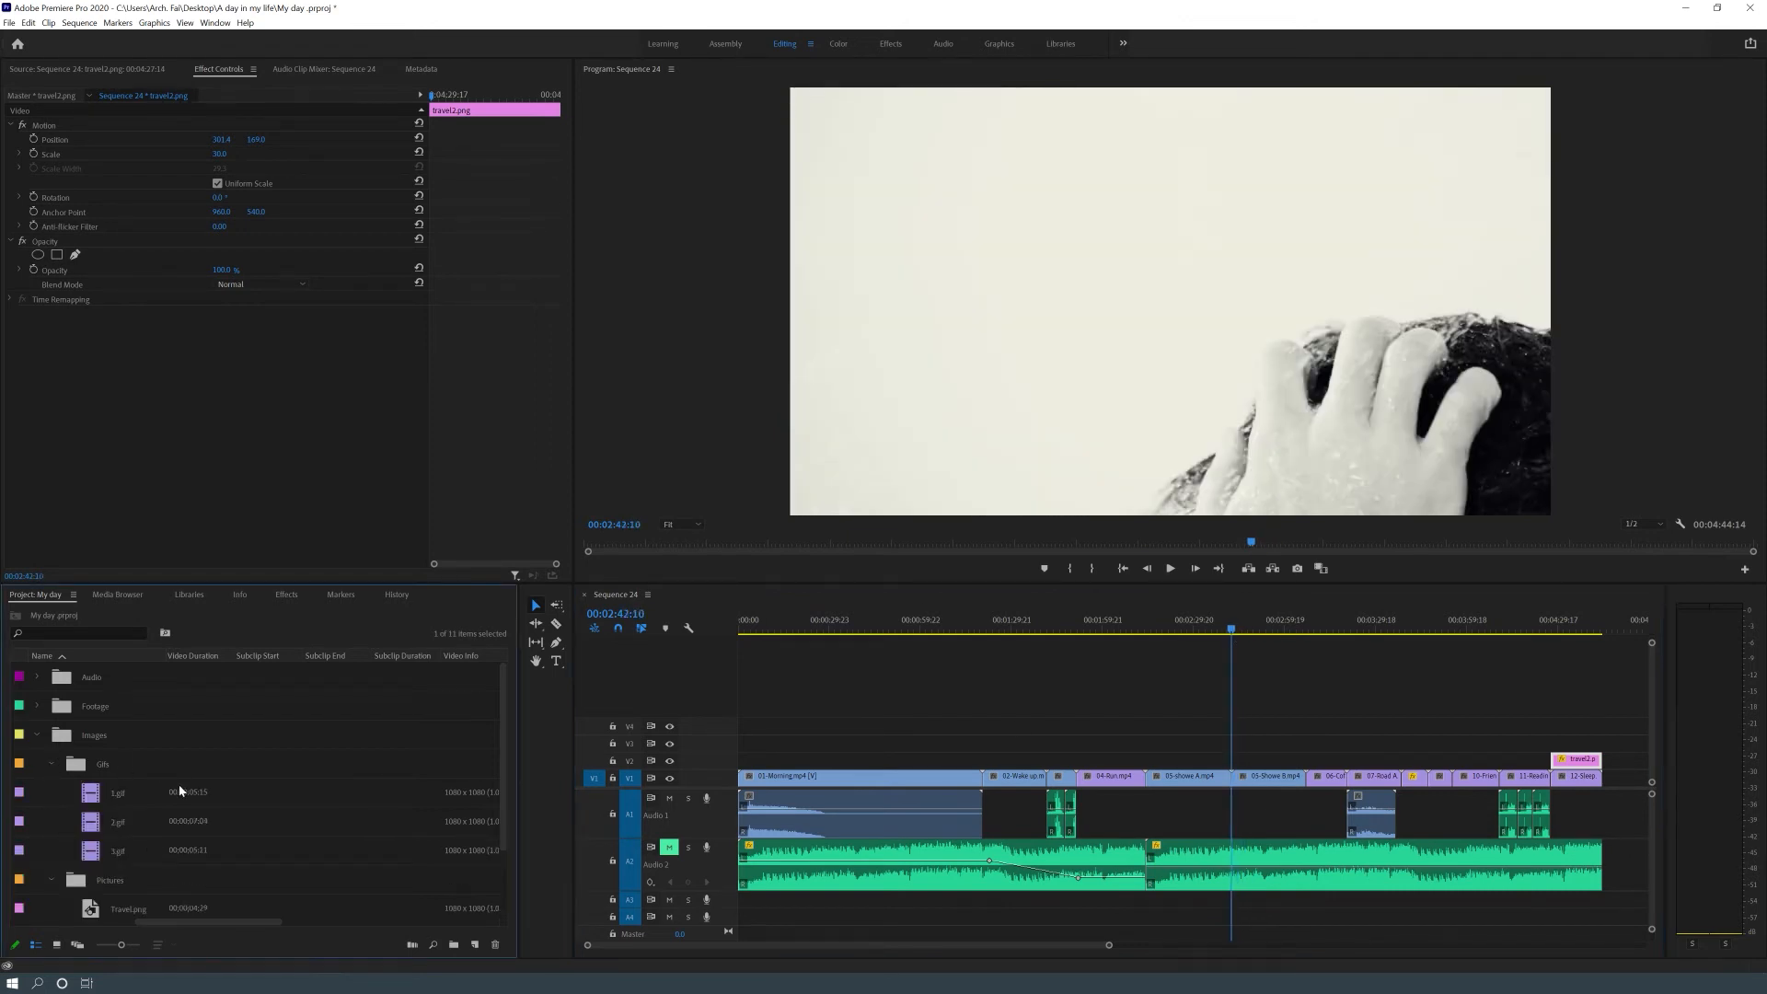
pyautogui.moveTo(113, 793); pyautogui.dragTo(1238, 760)
pyautogui.press('space')
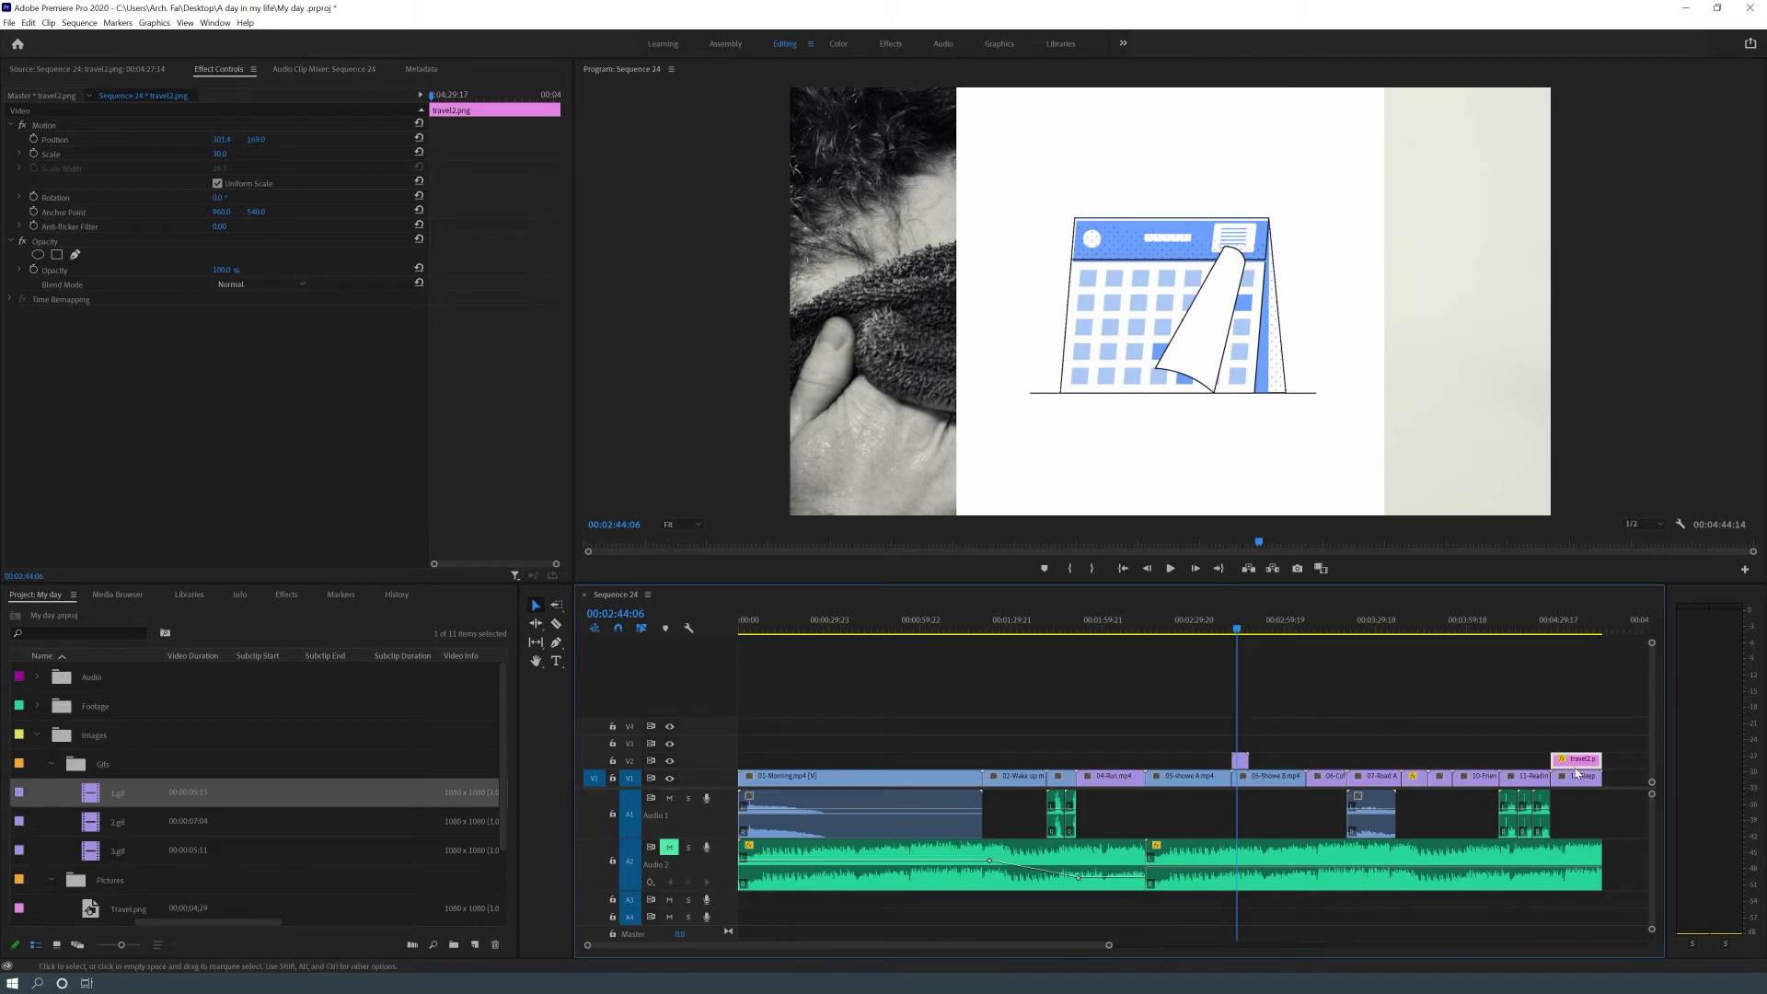
# Set the blend mode of the 1.gif clip on V2 to Multiply
pyautogui.click(1252, 766)
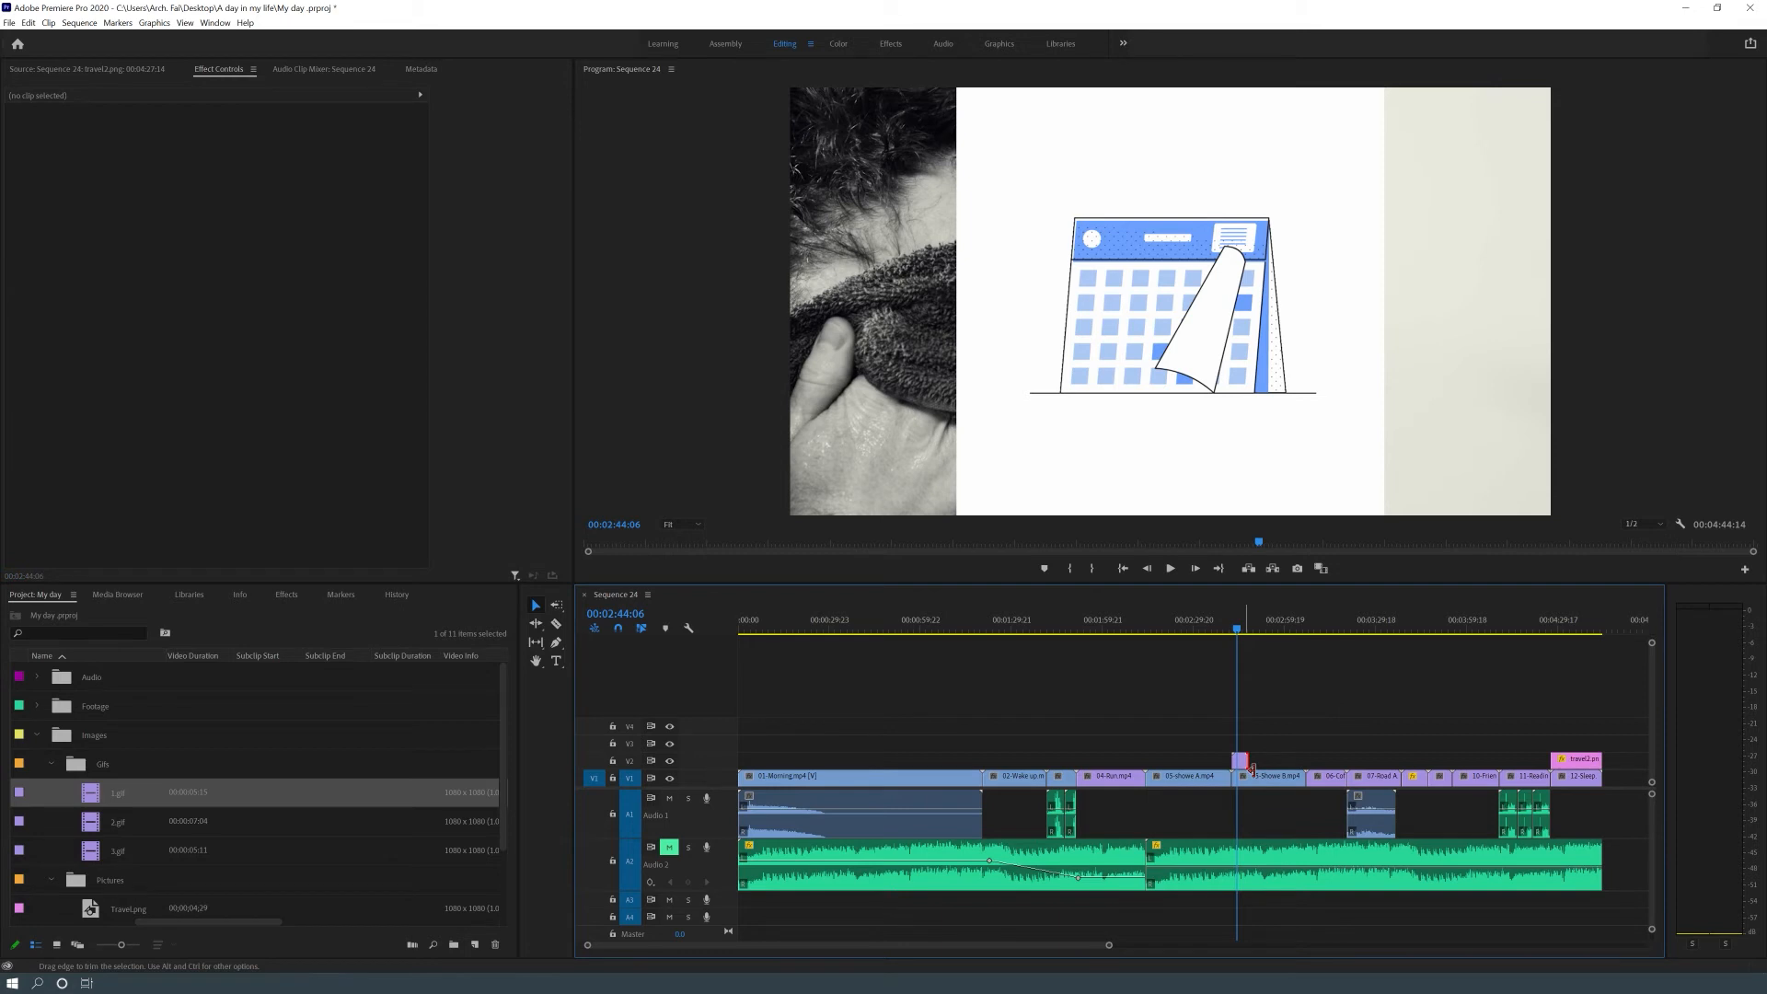
pyautogui.click(1241, 762)
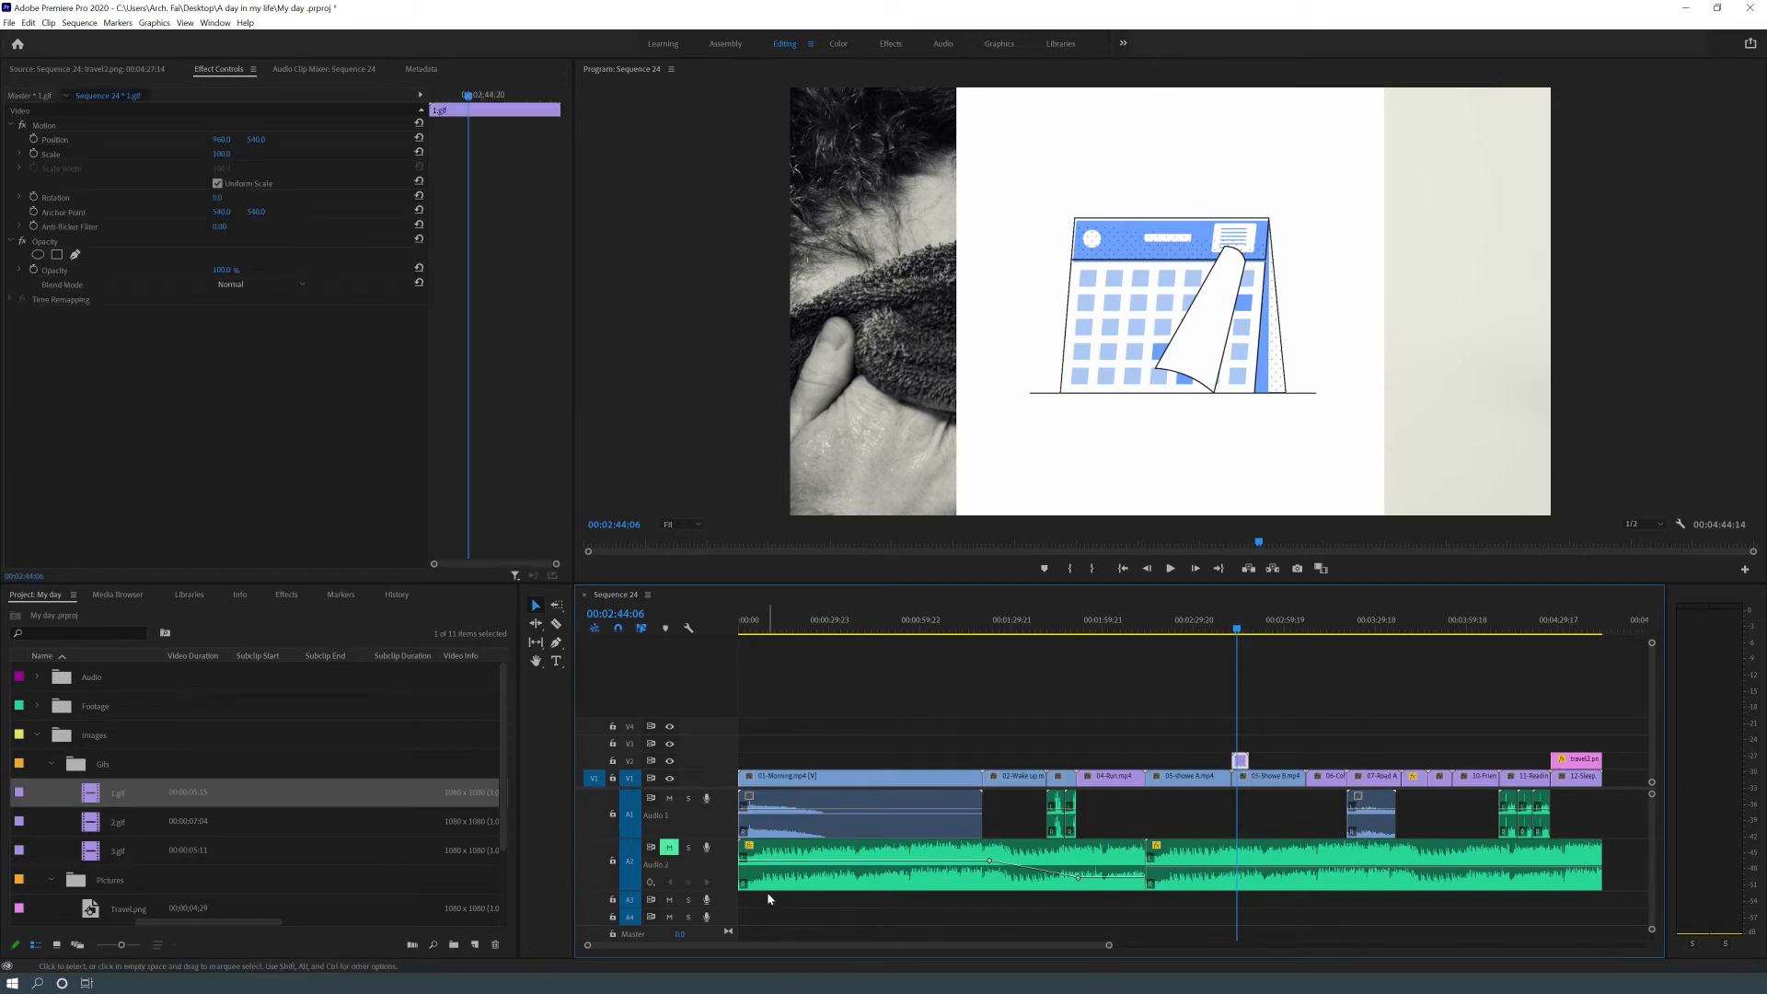
pyautogui.click(264, 288)
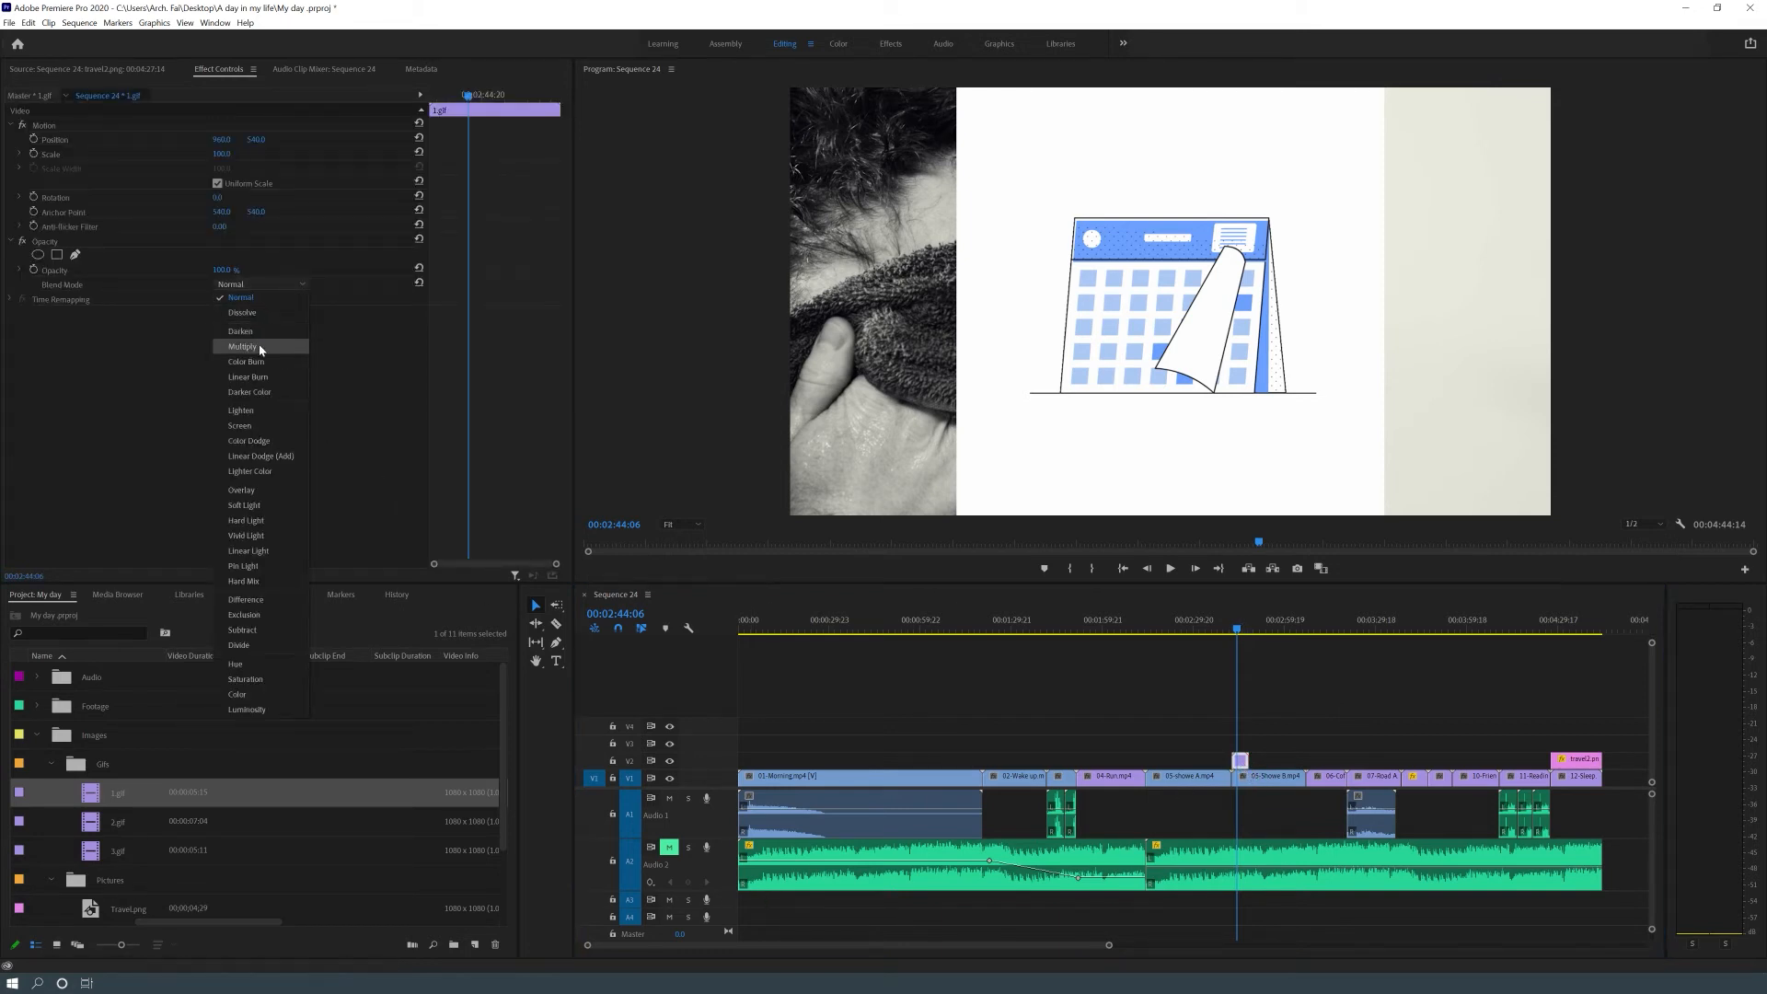
pyautogui.click(243, 347)
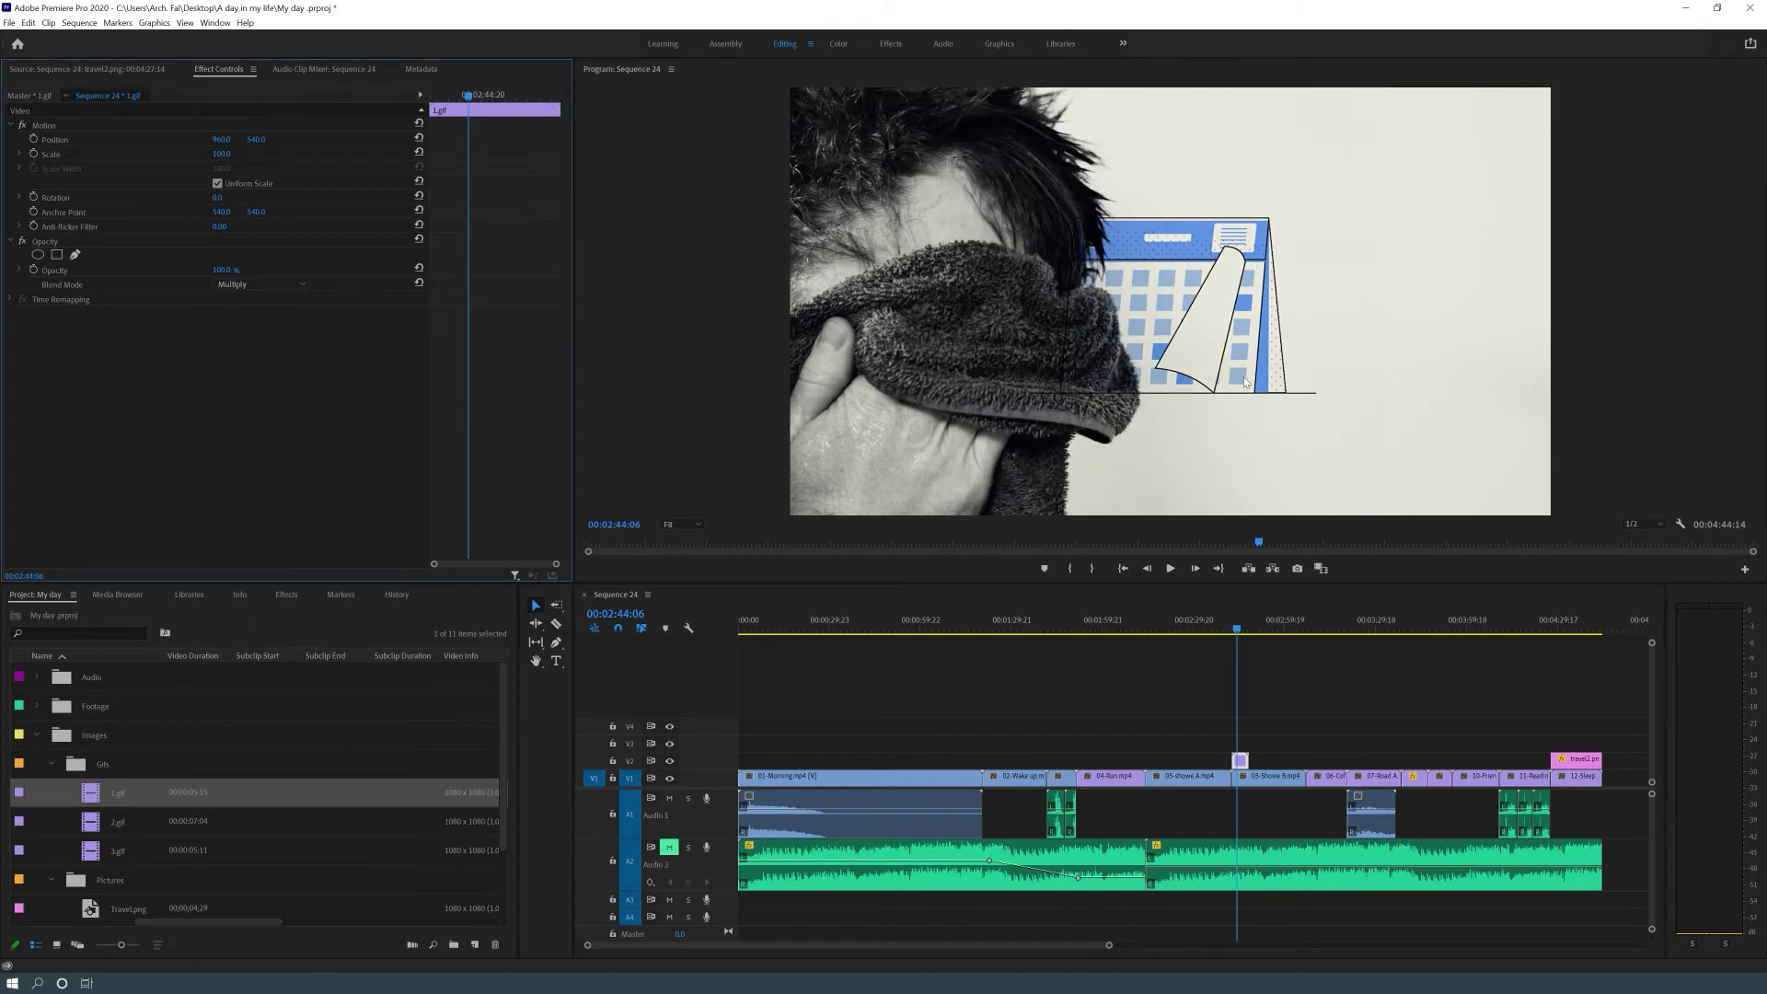
# Shrink 1.gif to about scale 44 and move it into the empty upper area beside the man, about position 1142, 194
pyautogui.click(1259, 332)
pyautogui.doubleClick(1257, 328)
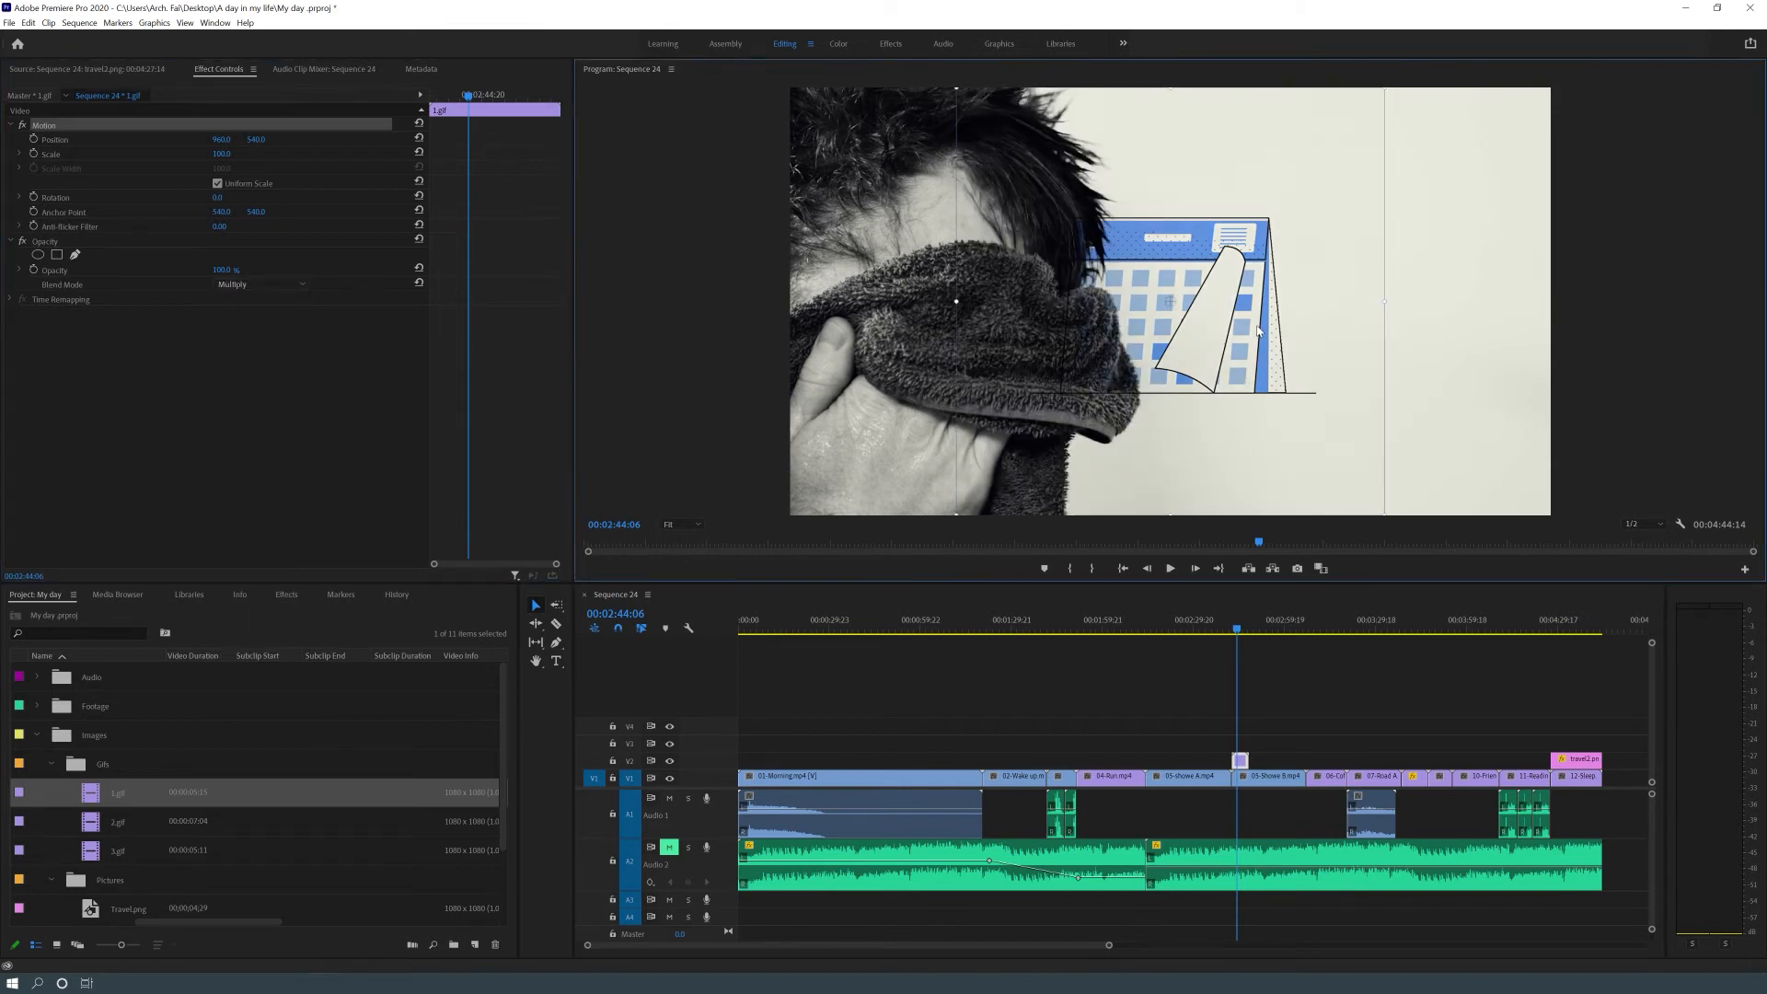
pyautogui.moveTo(1253, 226); pyautogui.dragTo(1239, 284)
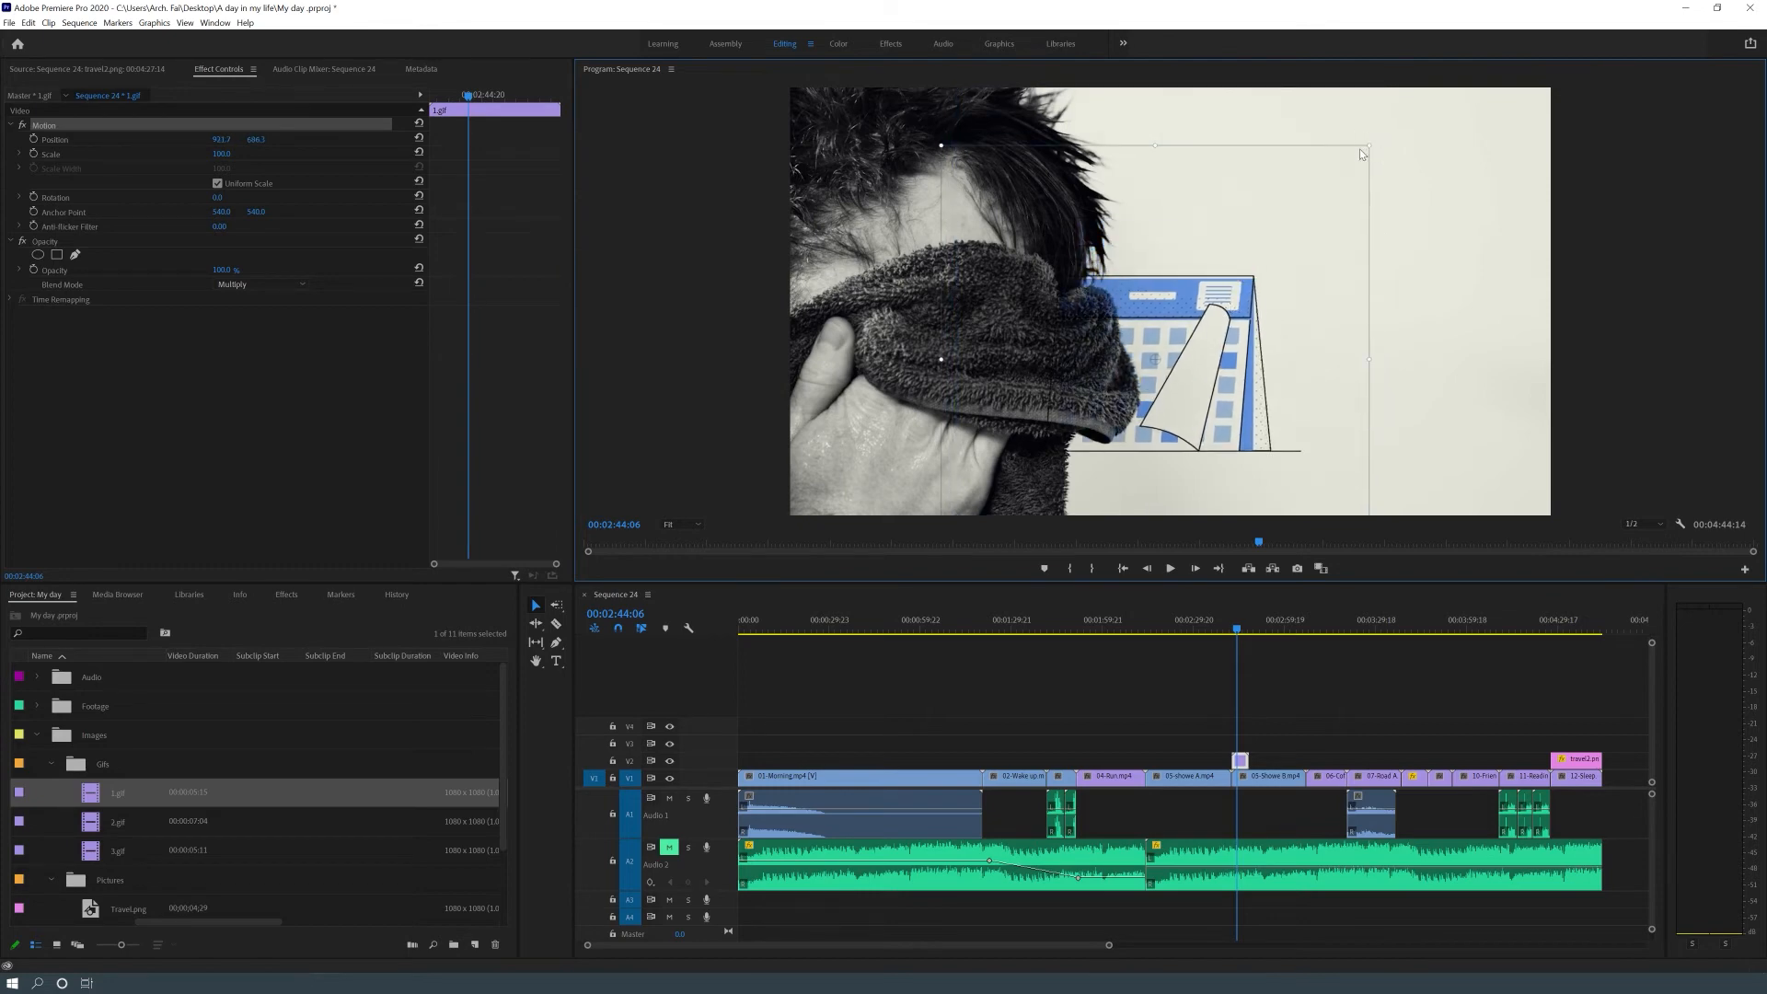
pyautogui.moveTo(227, 155); pyautogui.dragTo(160, 154)
pyautogui.click(236, 155)
pyautogui.write('30')
pyautogui.press('Return')
pyautogui.moveTo(227, 141)
pyautogui.mouseDown()
pyautogui.moveTo(276, 140)
pyautogui.moveTo(198, 143)
pyautogui.moveTo(242, 155)
pyautogui.mouseUp()
pyautogui.moveTo(1270, 174); pyautogui.dragTo(1285, 180)
# Place 2.gif on V3 directly above the 1.gif clip and set its blend mode to Multiply
pyautogui.moveTo(117, 833); pyautogui.dragTo(1239, 750)
pyautogui.click(251, 283)
pyautogui.click(264, 355)
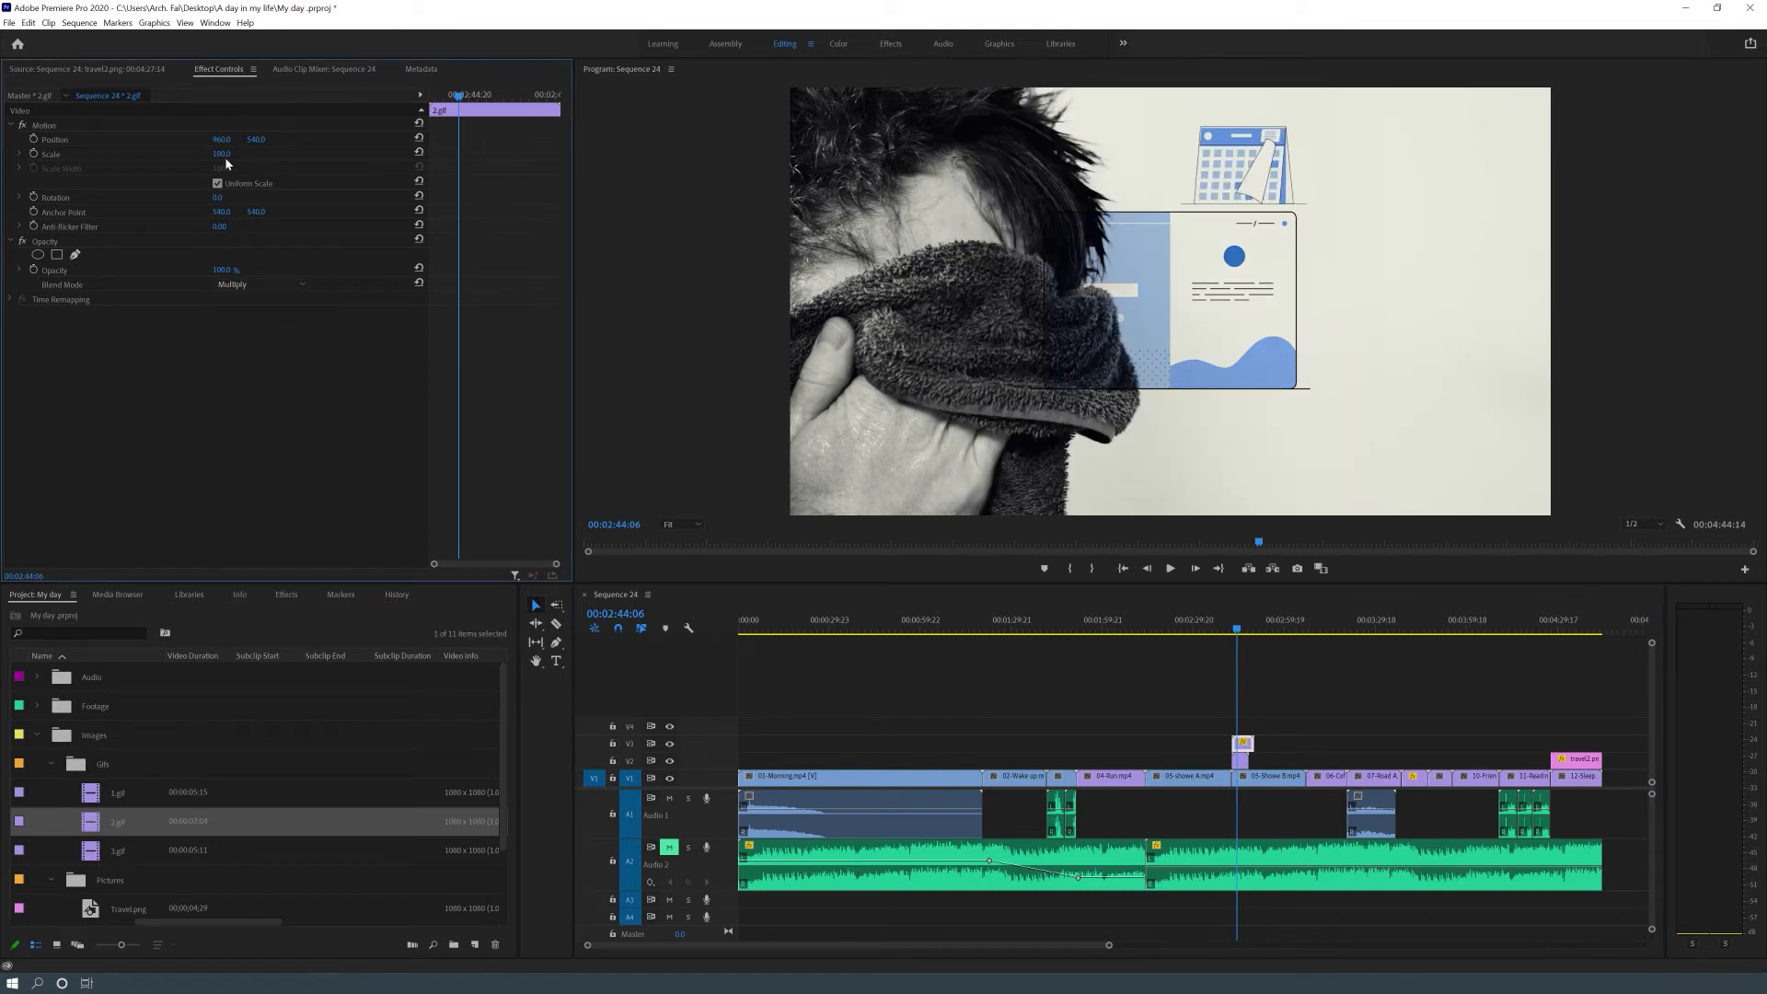
# Scale 2.gif to 50 and shift it horizontally to about 1617, near the right edge of the frame
pyautogui.click(222, 154)
pyautogui.write('30')
pyautogui.press('Return')
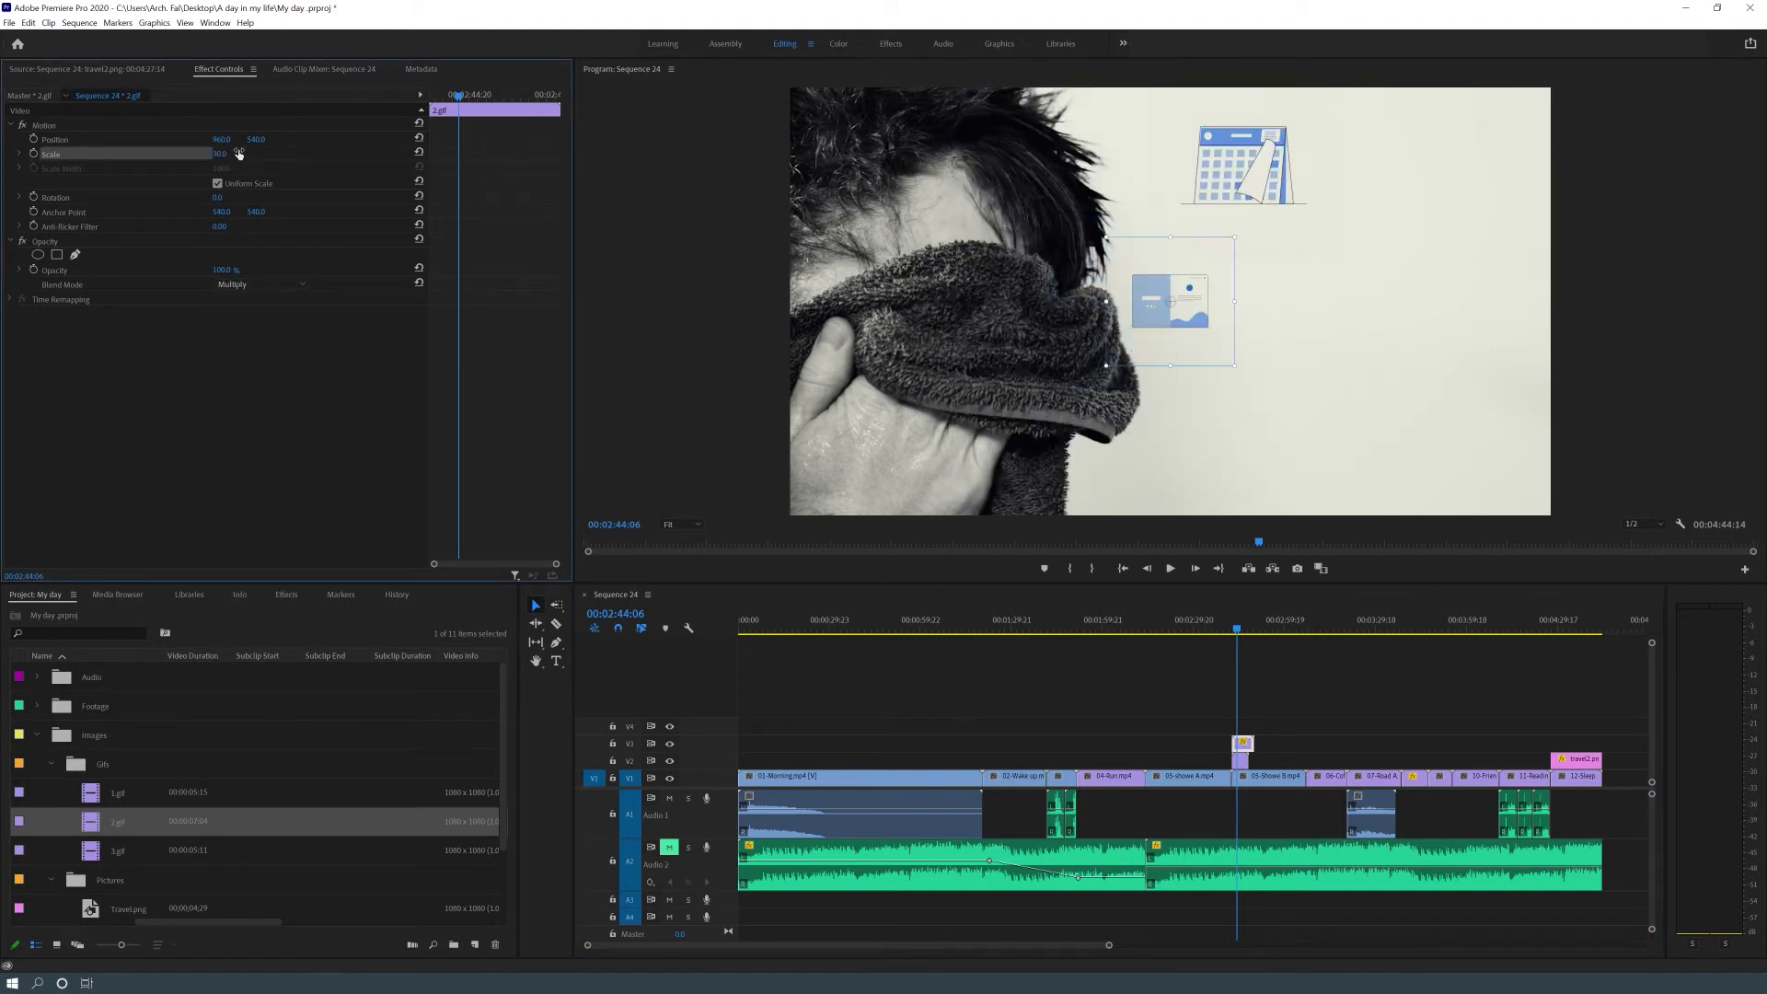
pyautogui.moveTo(222, 139); pyautogui.dragTo(461, 139)
pyautogui.click(222, 154)
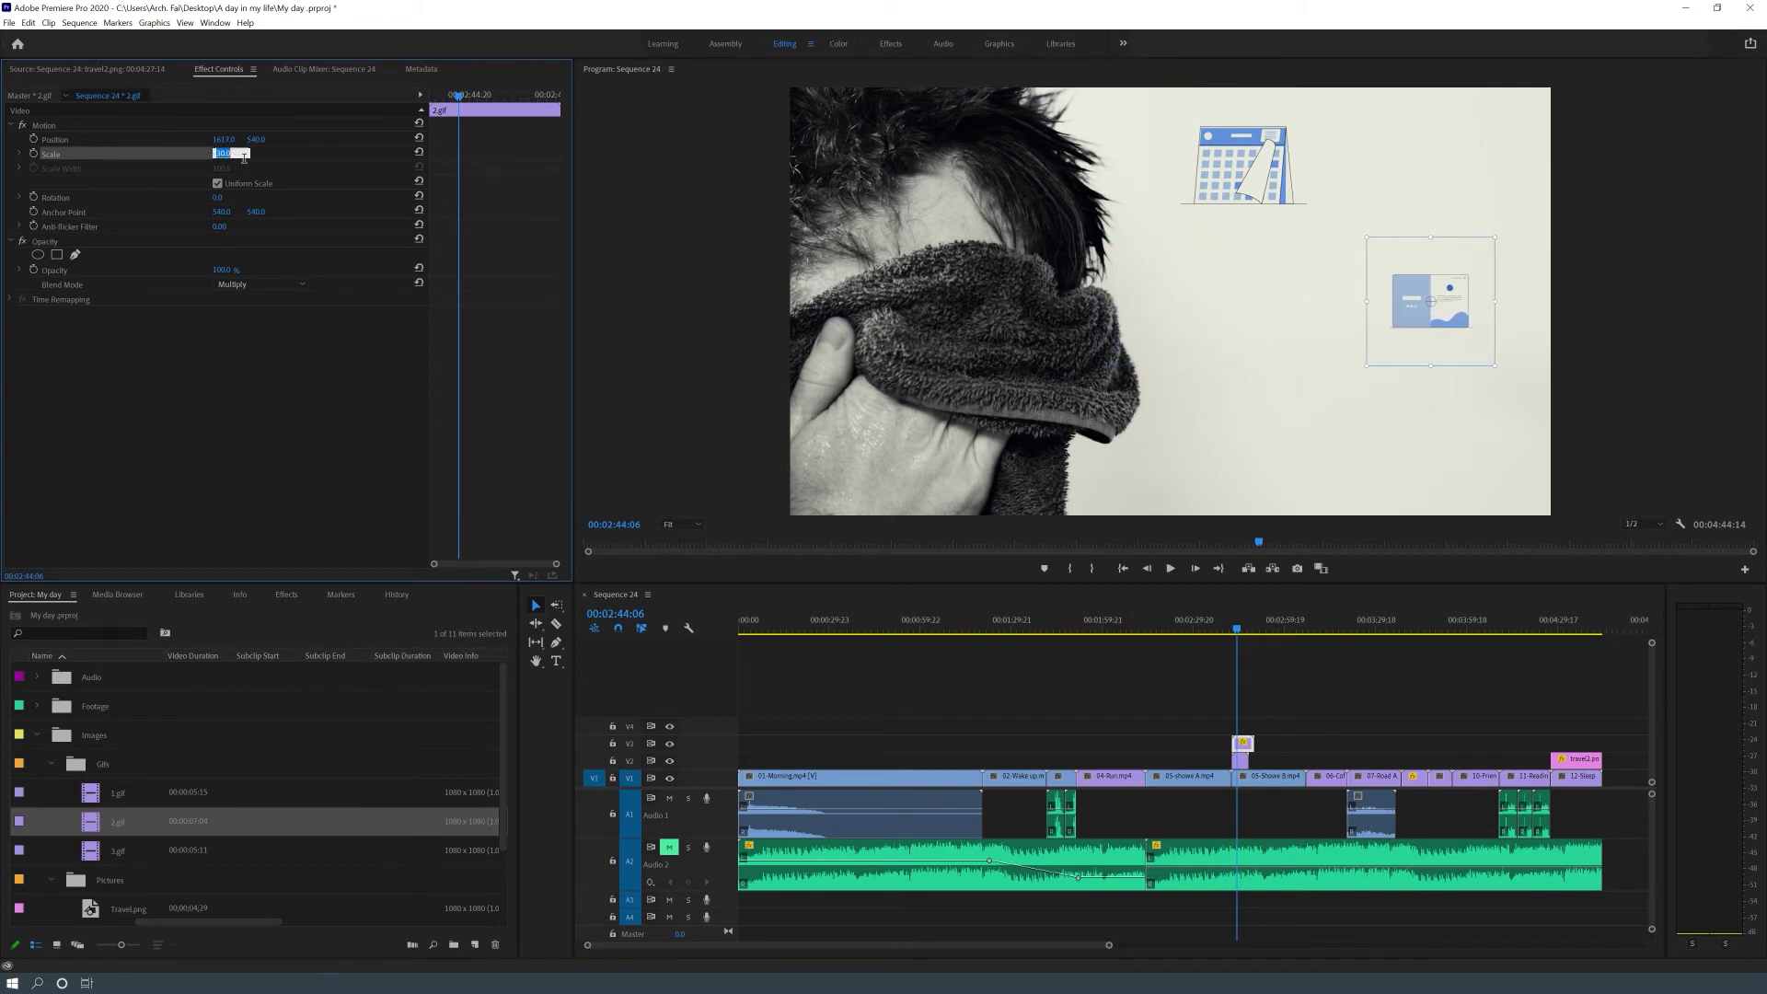
pyautogui.write('50')
pyautogui.press('Return')
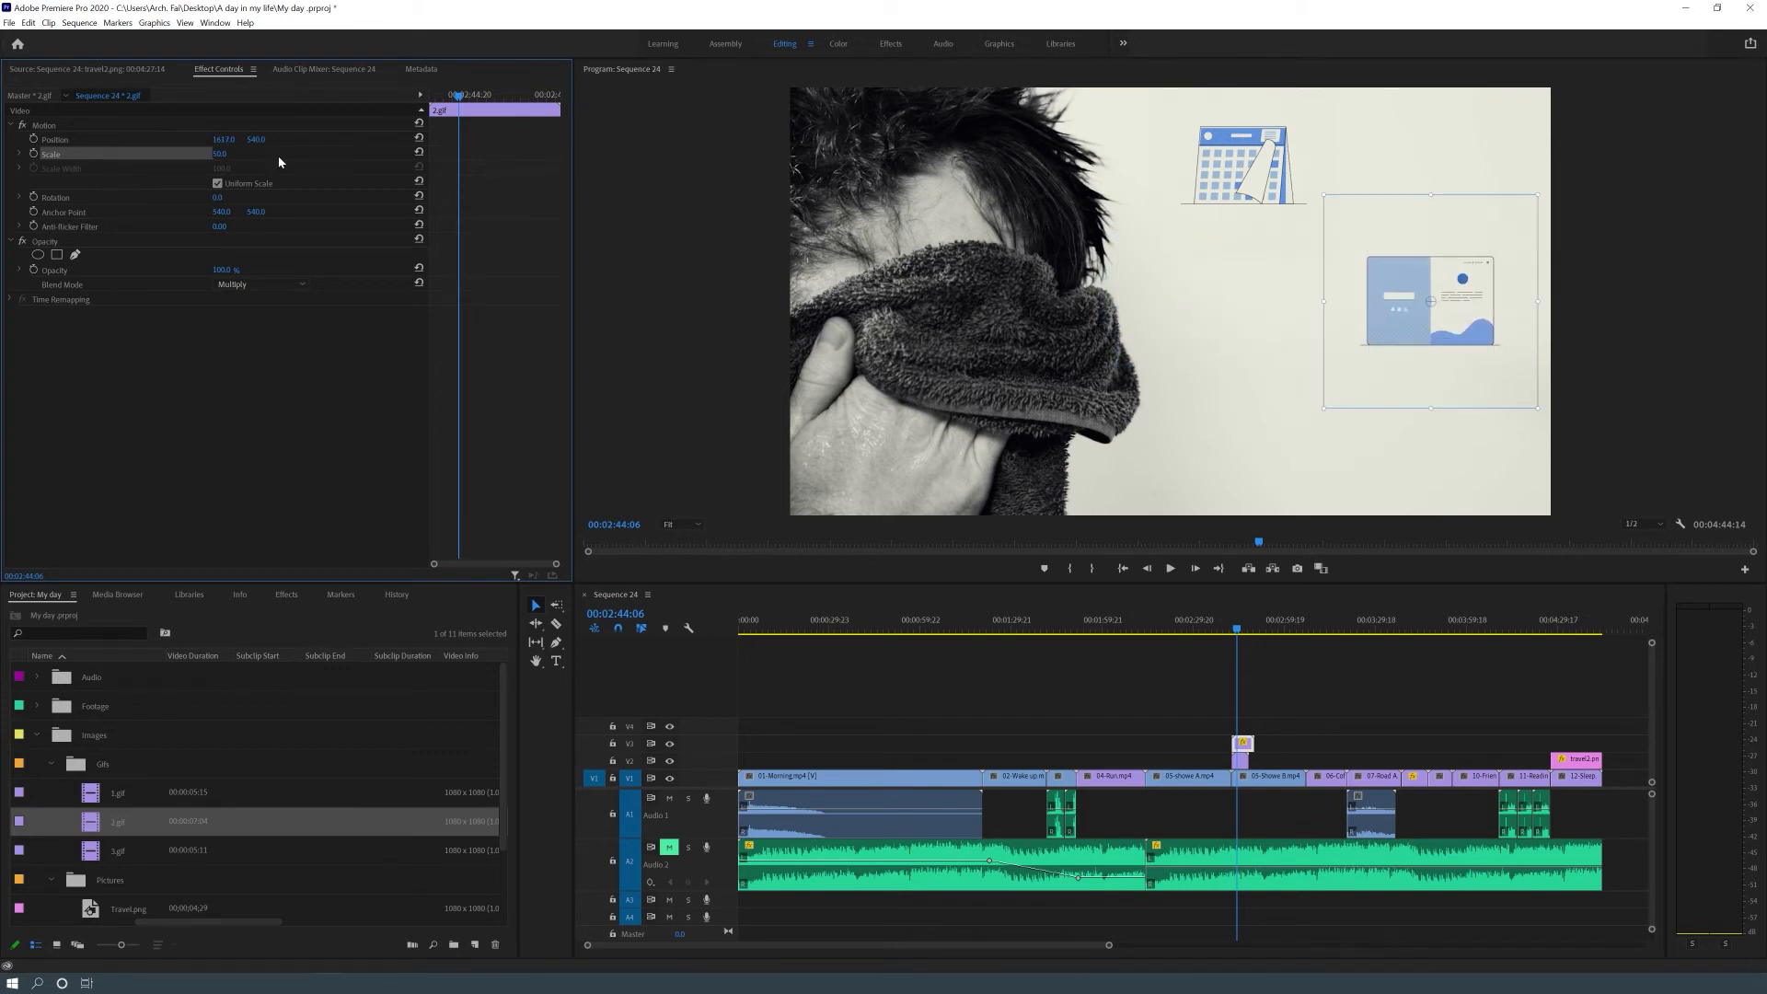
# Move 2.gif slightly upward in the frame and enlarge the 1.gif calendar to about scale 51
pyautogui.moveTo(1426, 292); pyautogui.dragTo(1429, 256)
pyautogui.click(1277, 165)
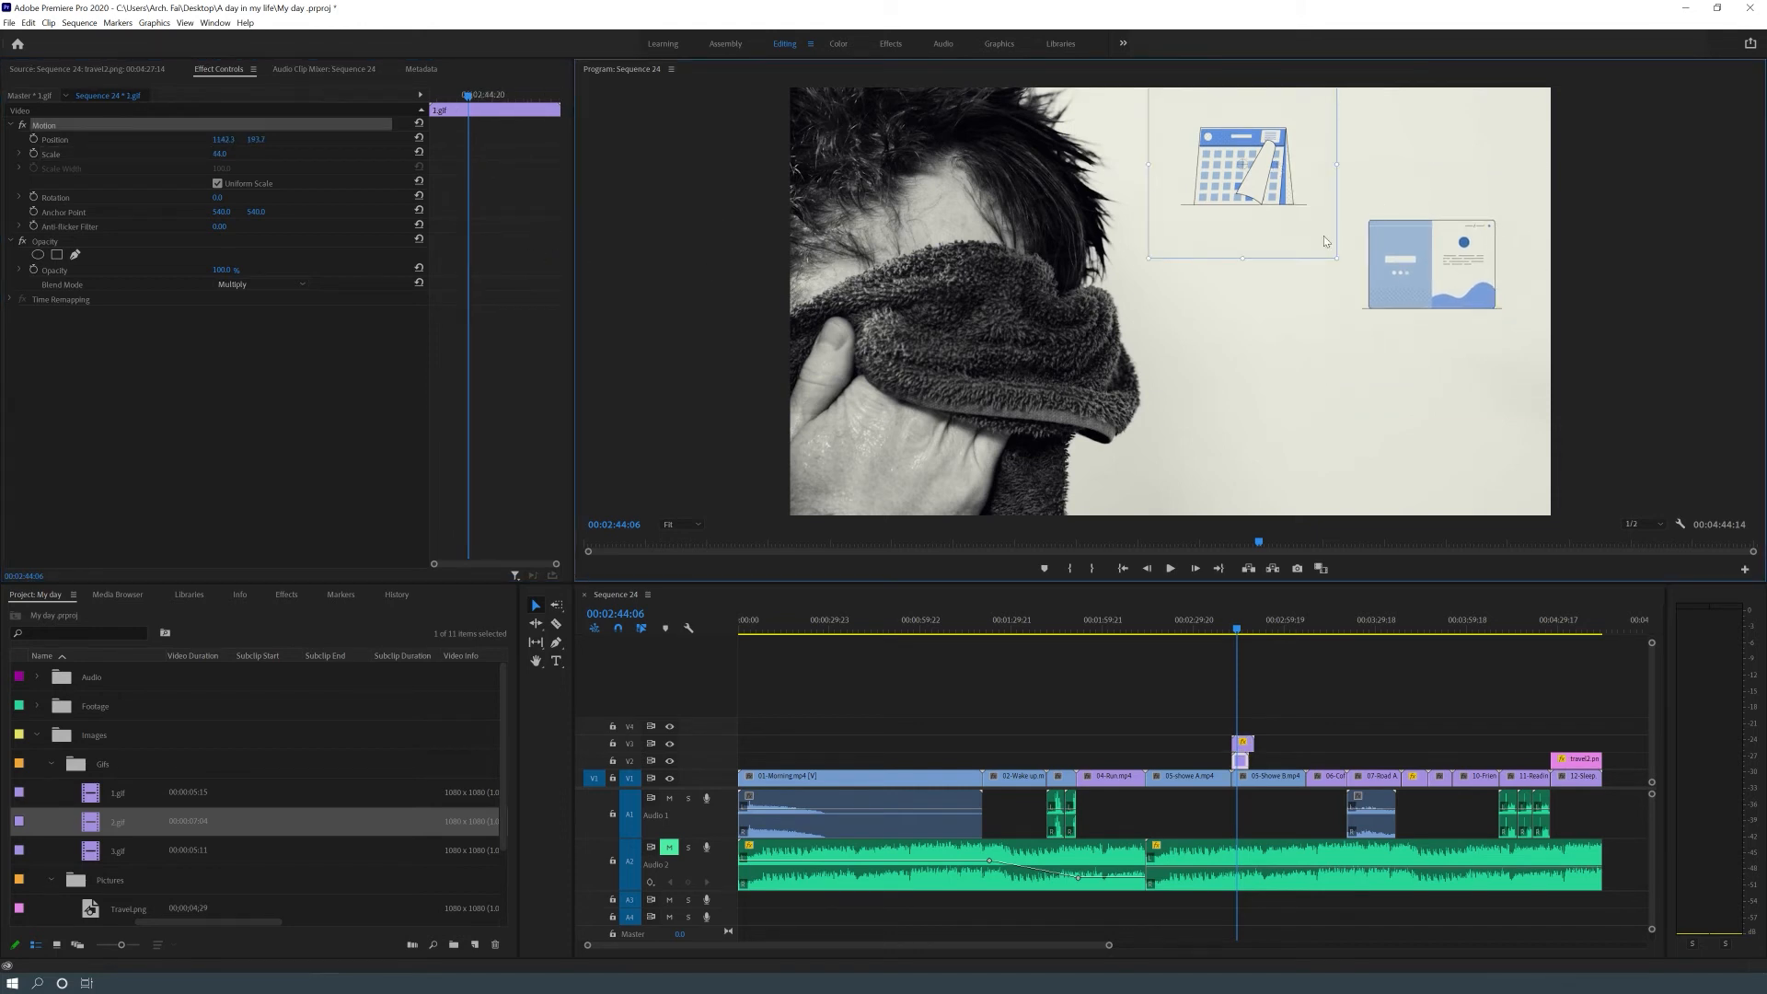
pyautogui.moveTo(1345, 266); pyautogui.dragTo(1352, 278)
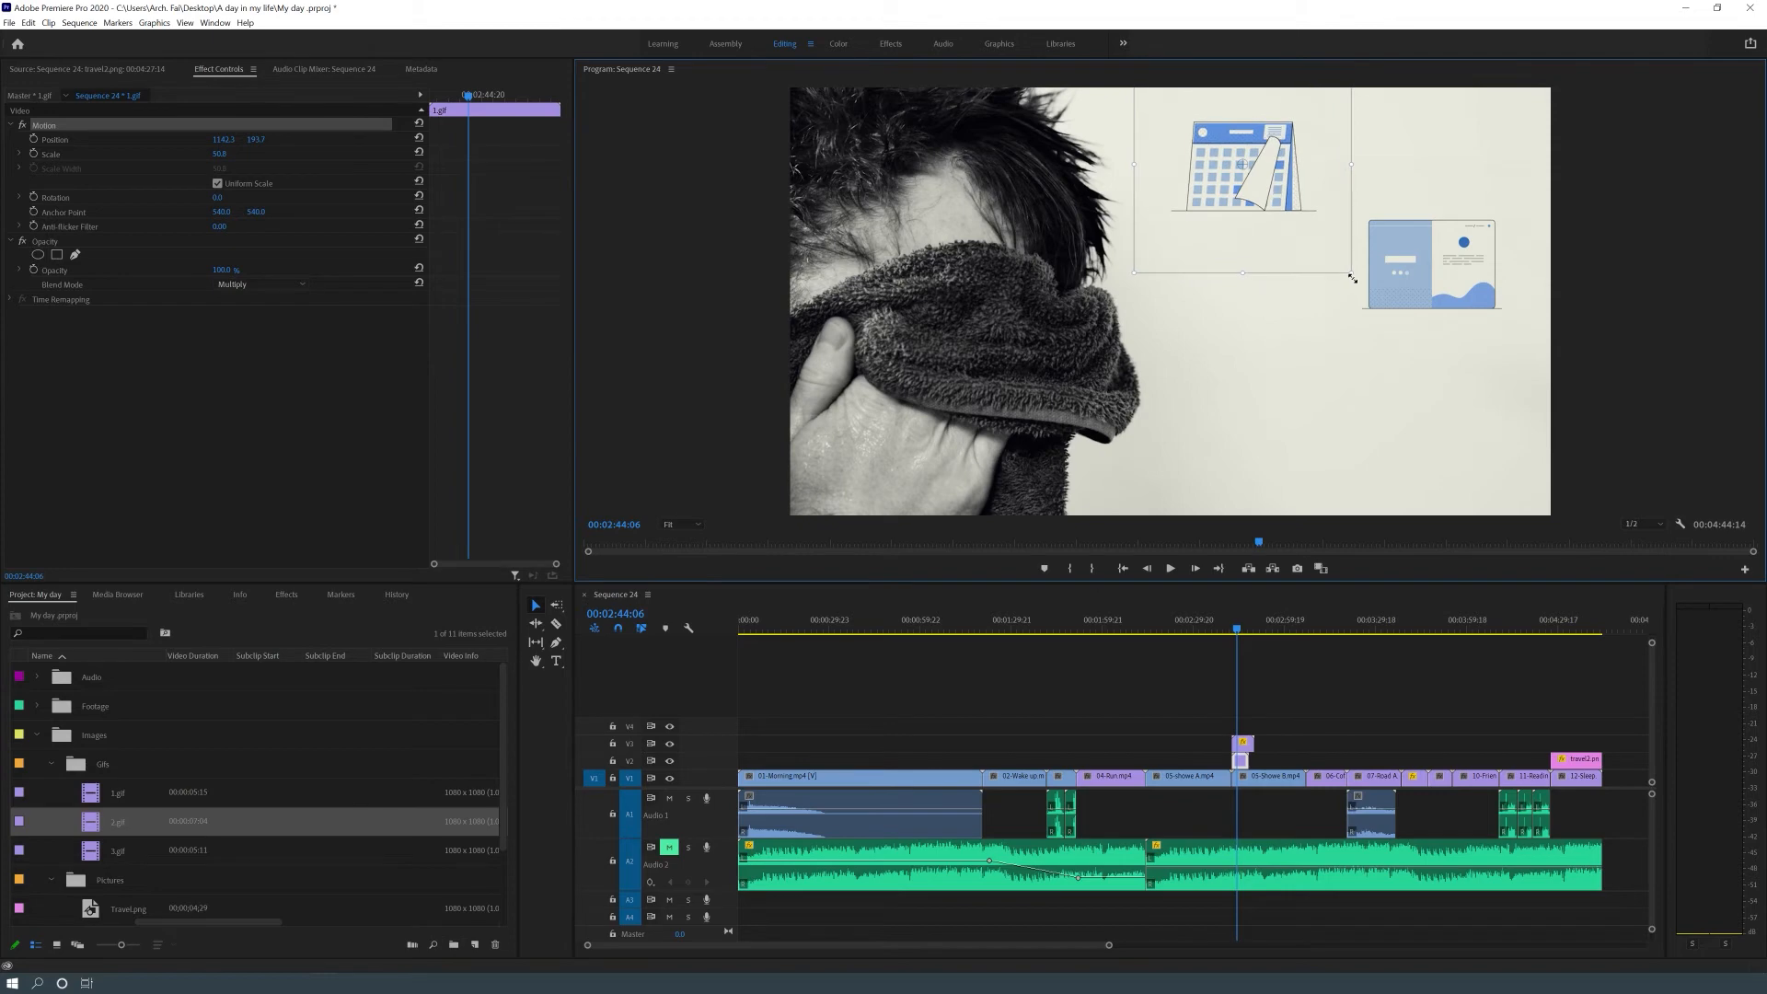
# Place 3.gif on V4 directly above the other two GIF clips and select it
pyautogui.click(125, 834)
pyautogui.moveTo(118, 850); pyautogui.dragTo(1238, 727)
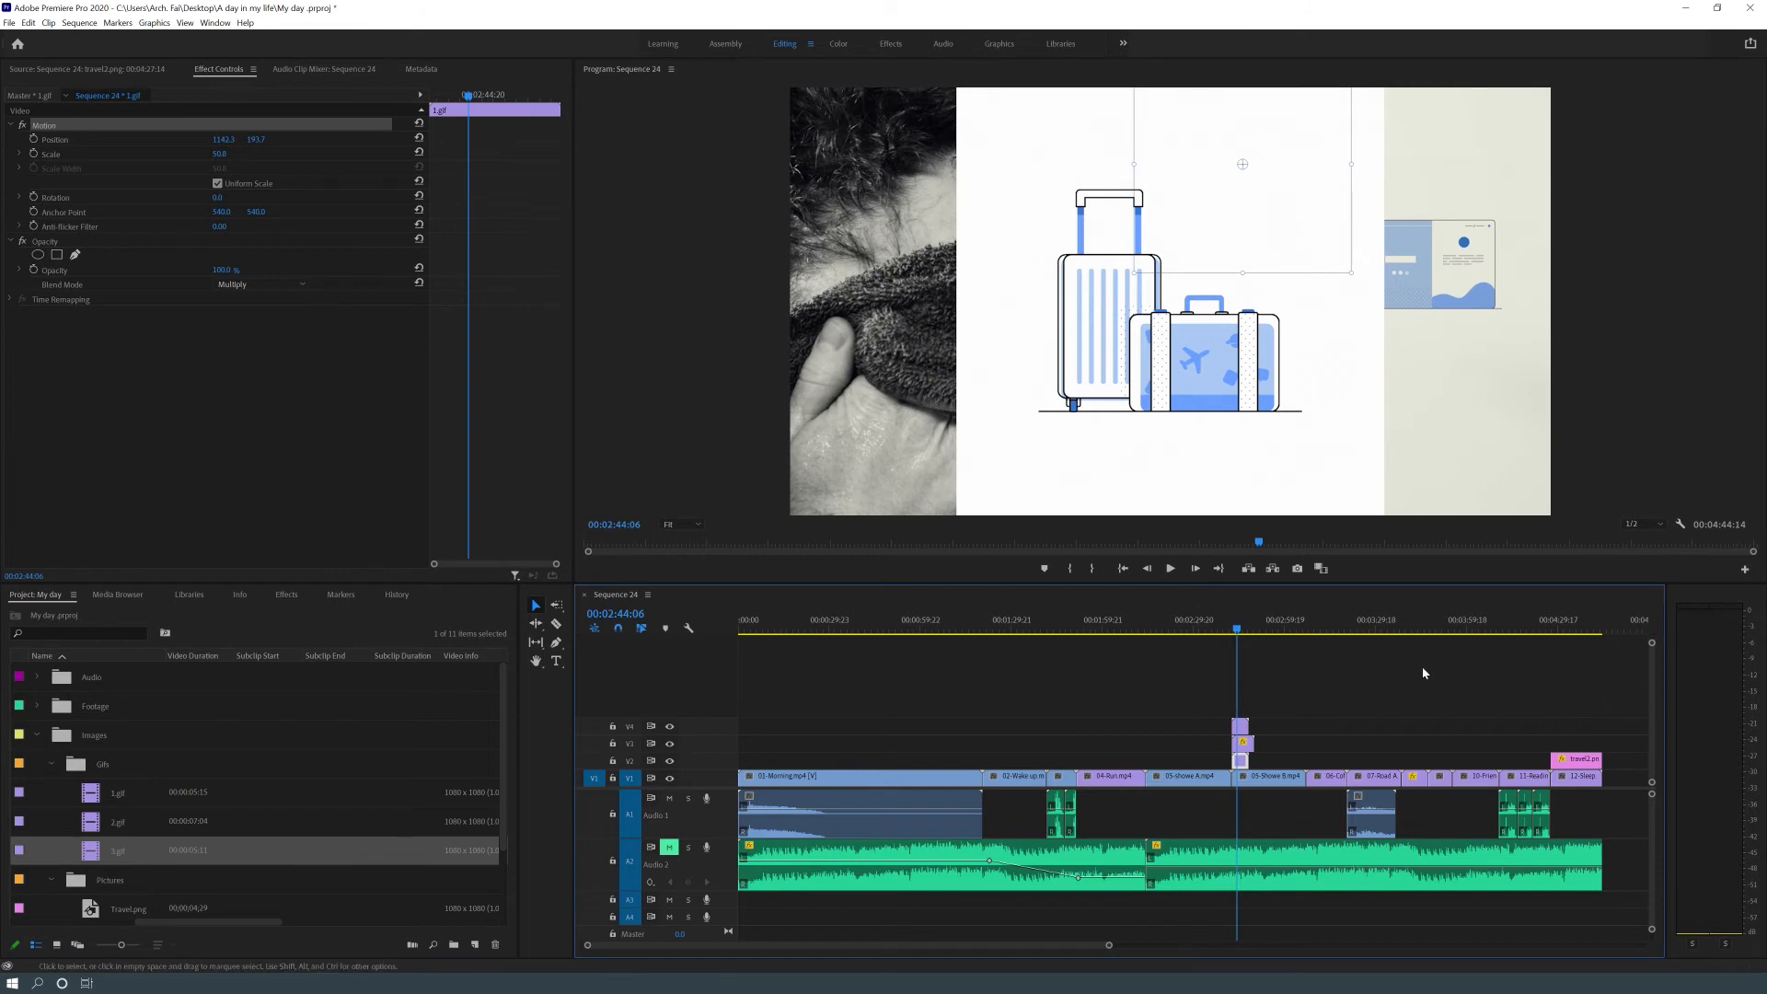
pyautogui.click(1242, 685)
pyautogui.click(1240, 727)
# Scale 3.gif to 50 and set its blend mode to Darken, trying Color Burn first
pyautogui.click(262, 283)
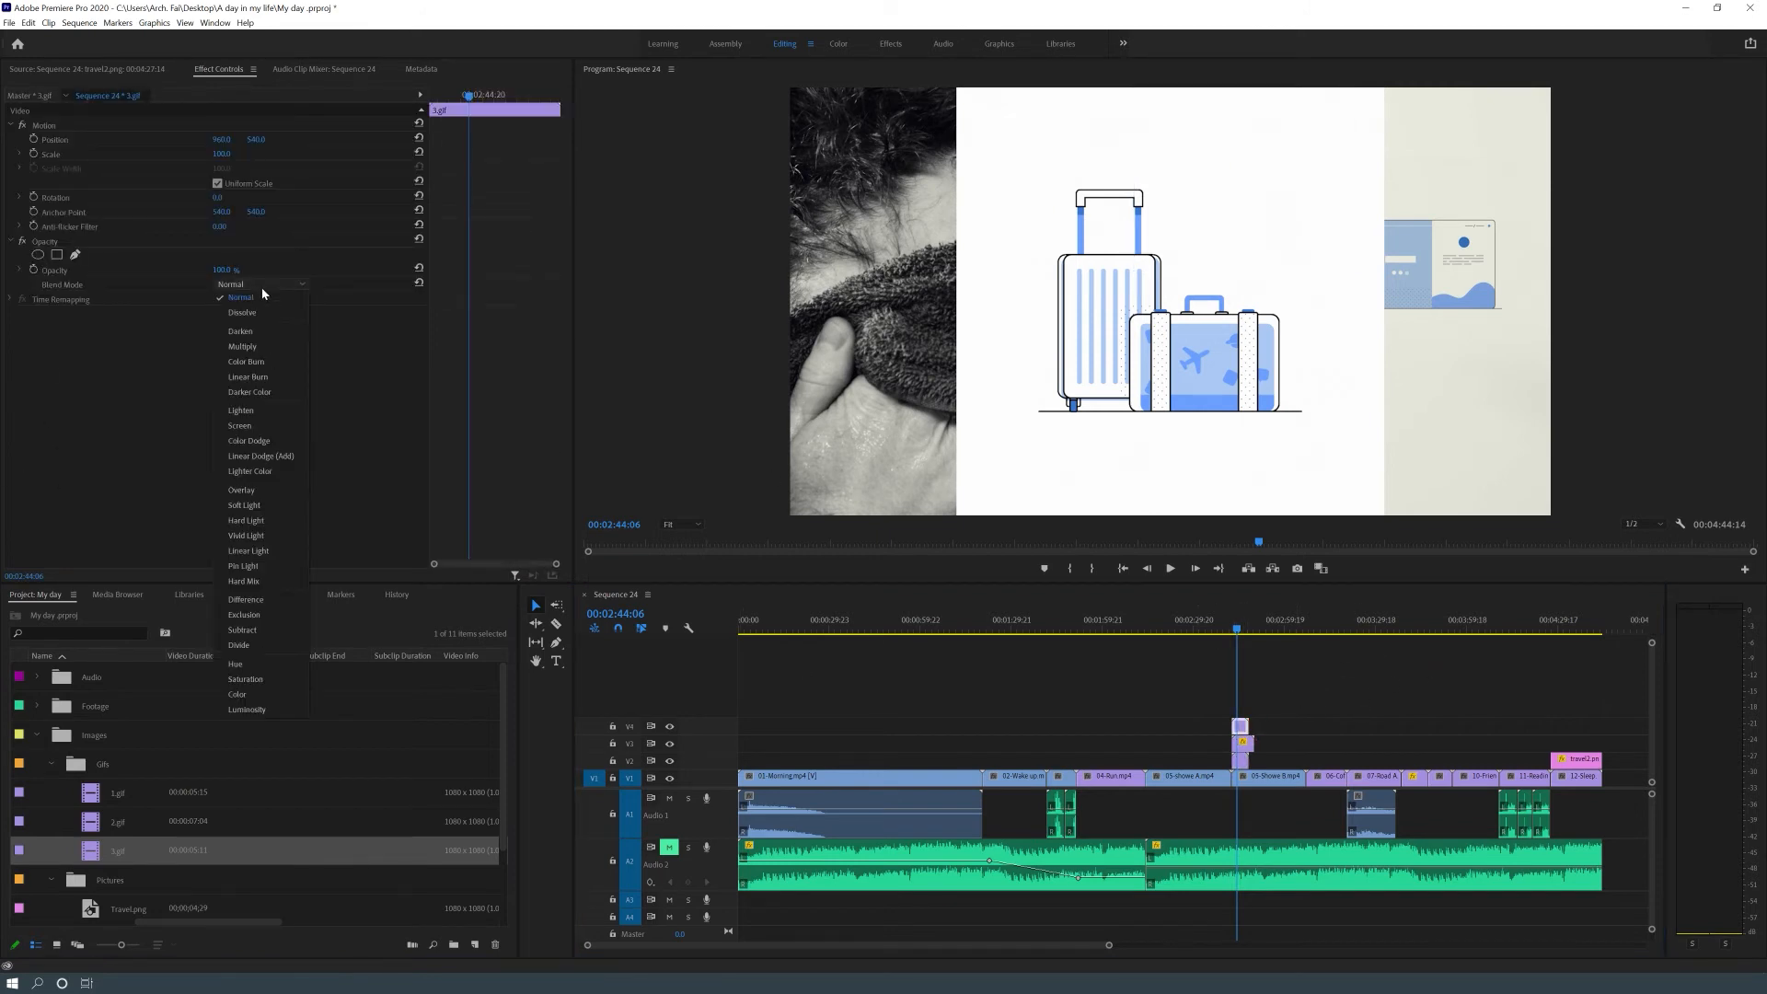
pyautogui.click(259, 362)
pyautogui.click(226, 154)
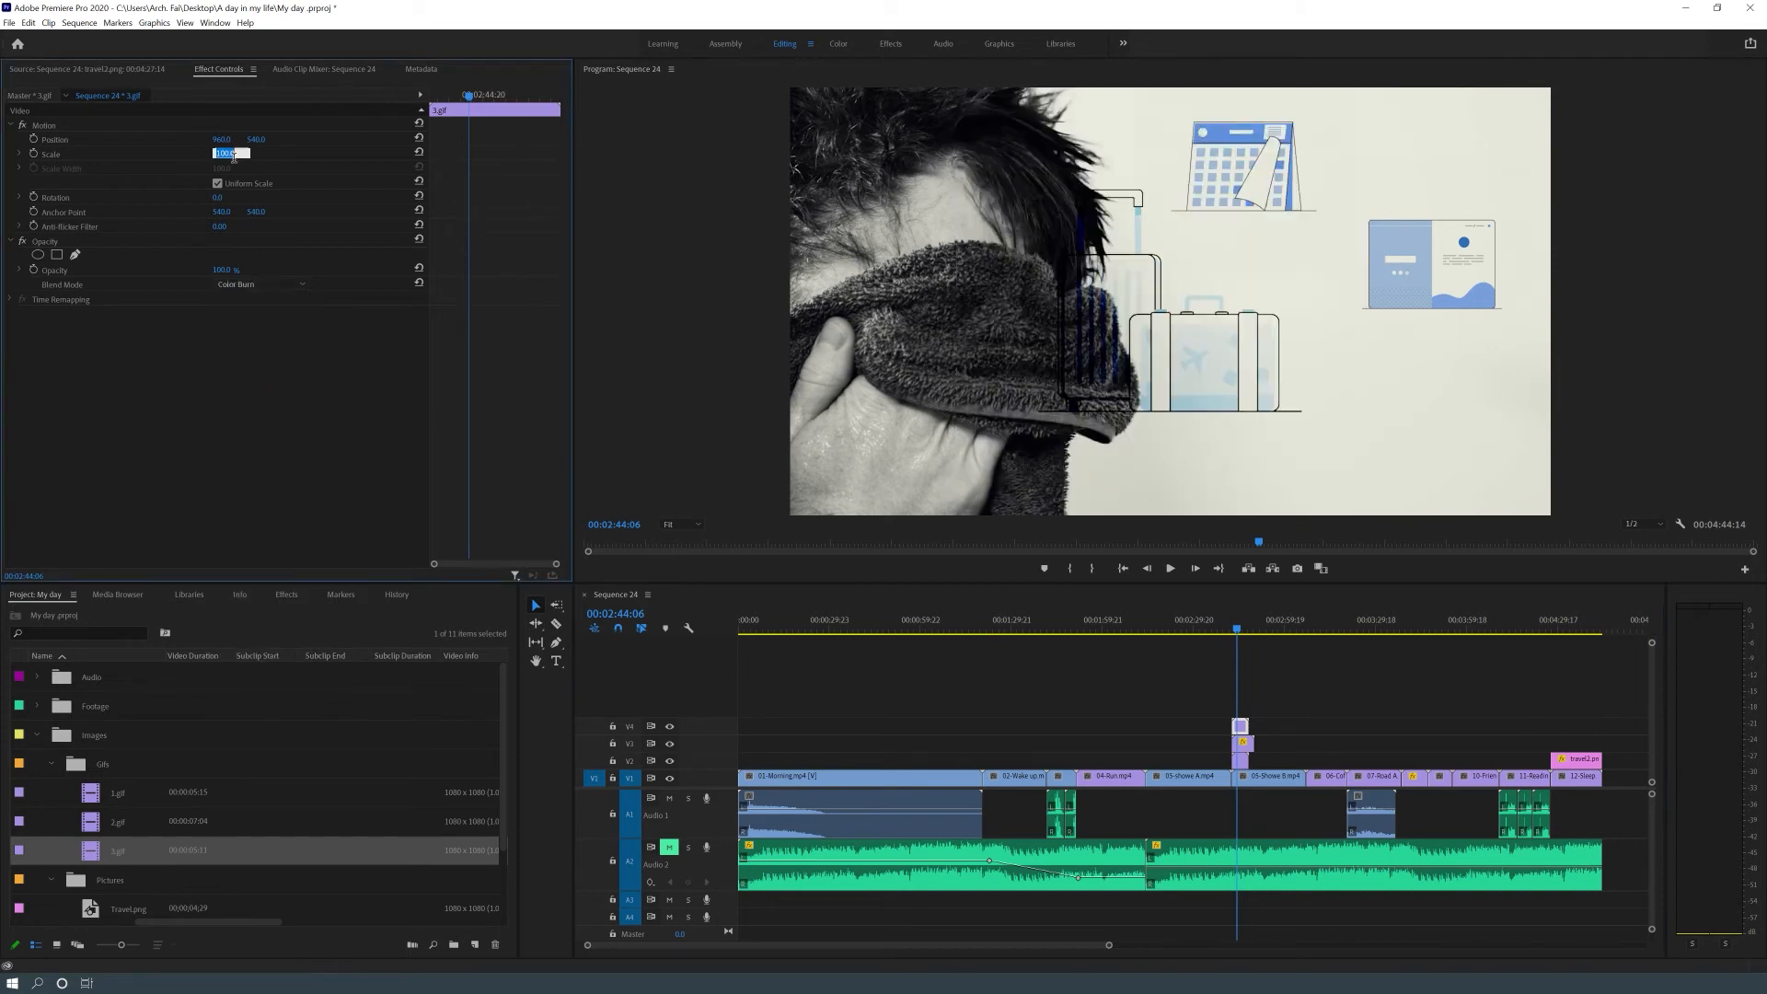
pyautogui.write('50')
pyautogui.press('Return')
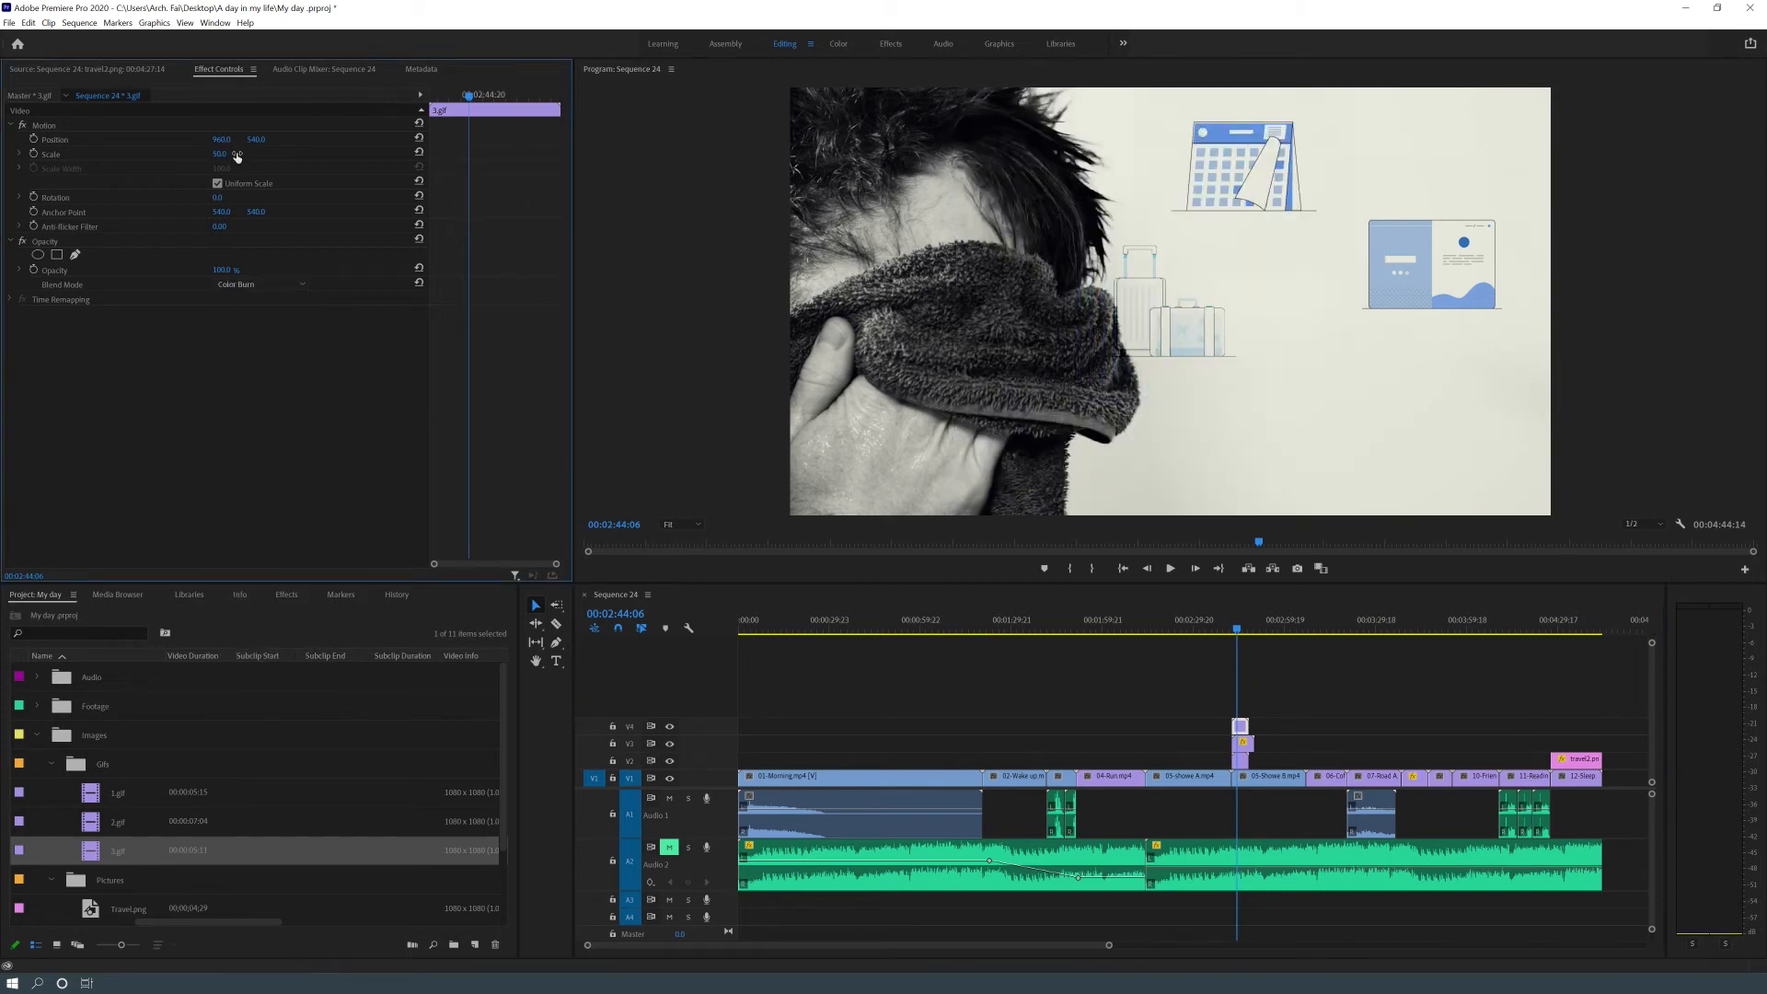
pyautogui.click(269, 285)
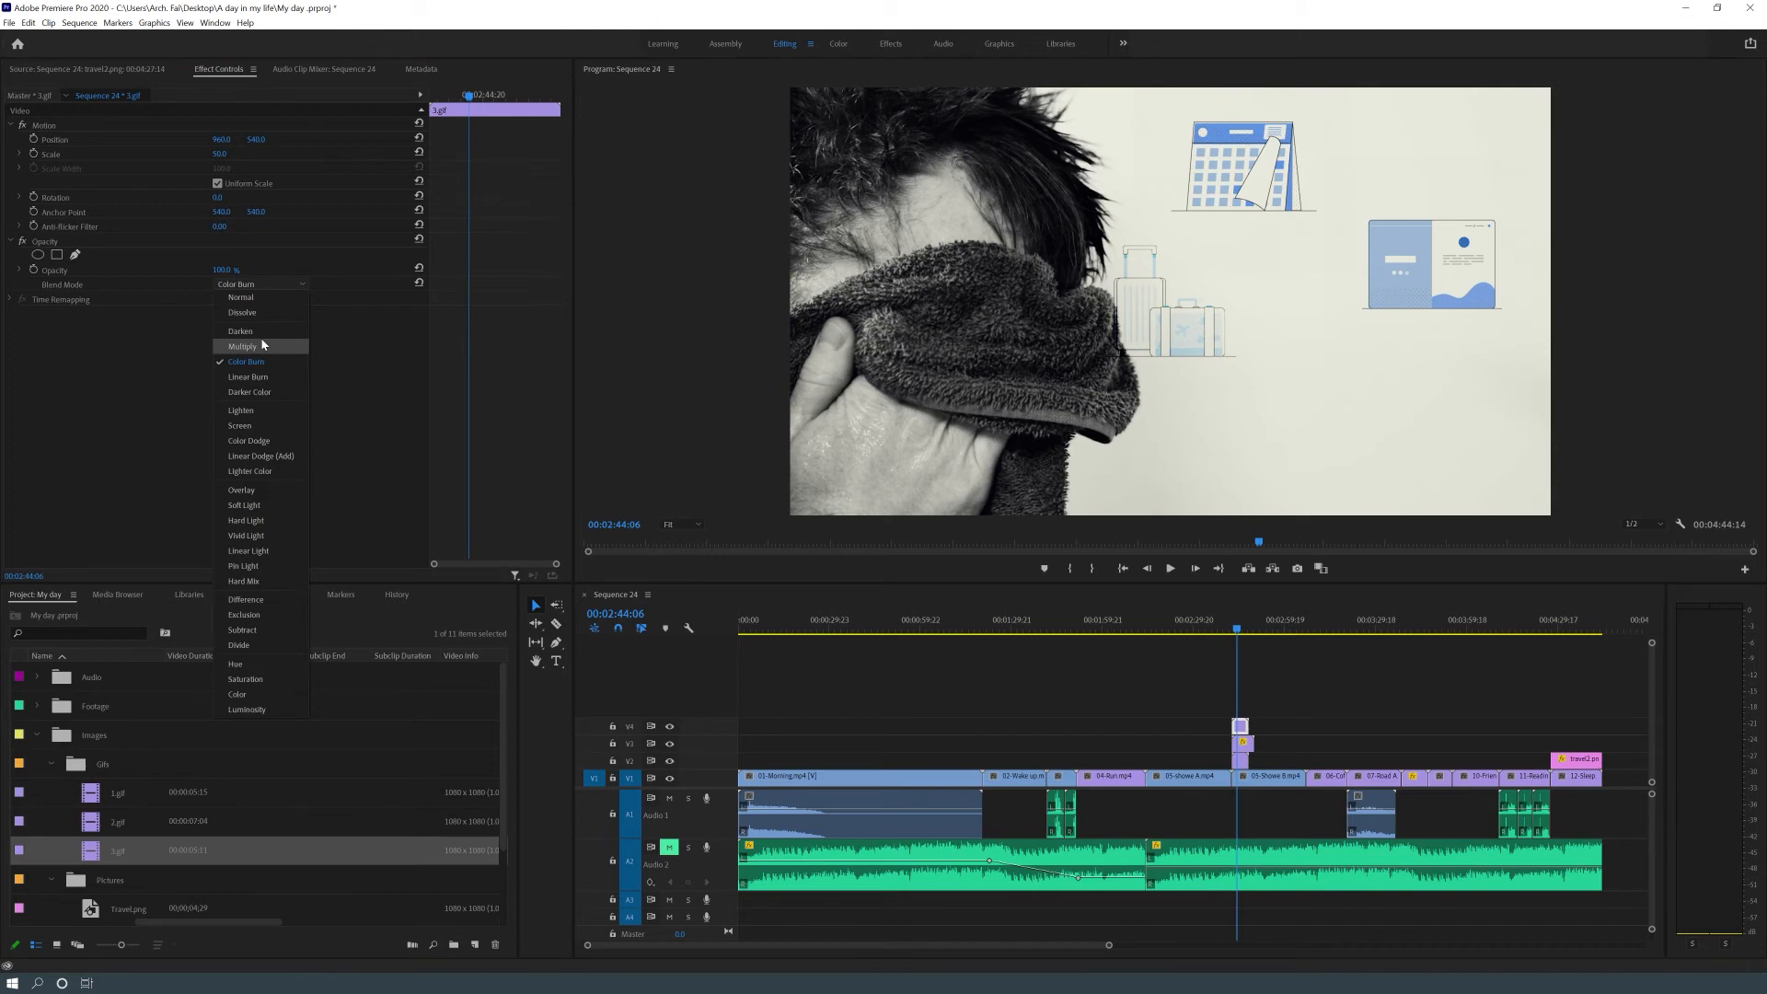
pyautogui.click(240, 330)
# Move the 3.gif suitcases below the calendar, to about position 1132, 827
pyautogui.moveTo(221, 139); pyautogui.dragTo(380, 139)
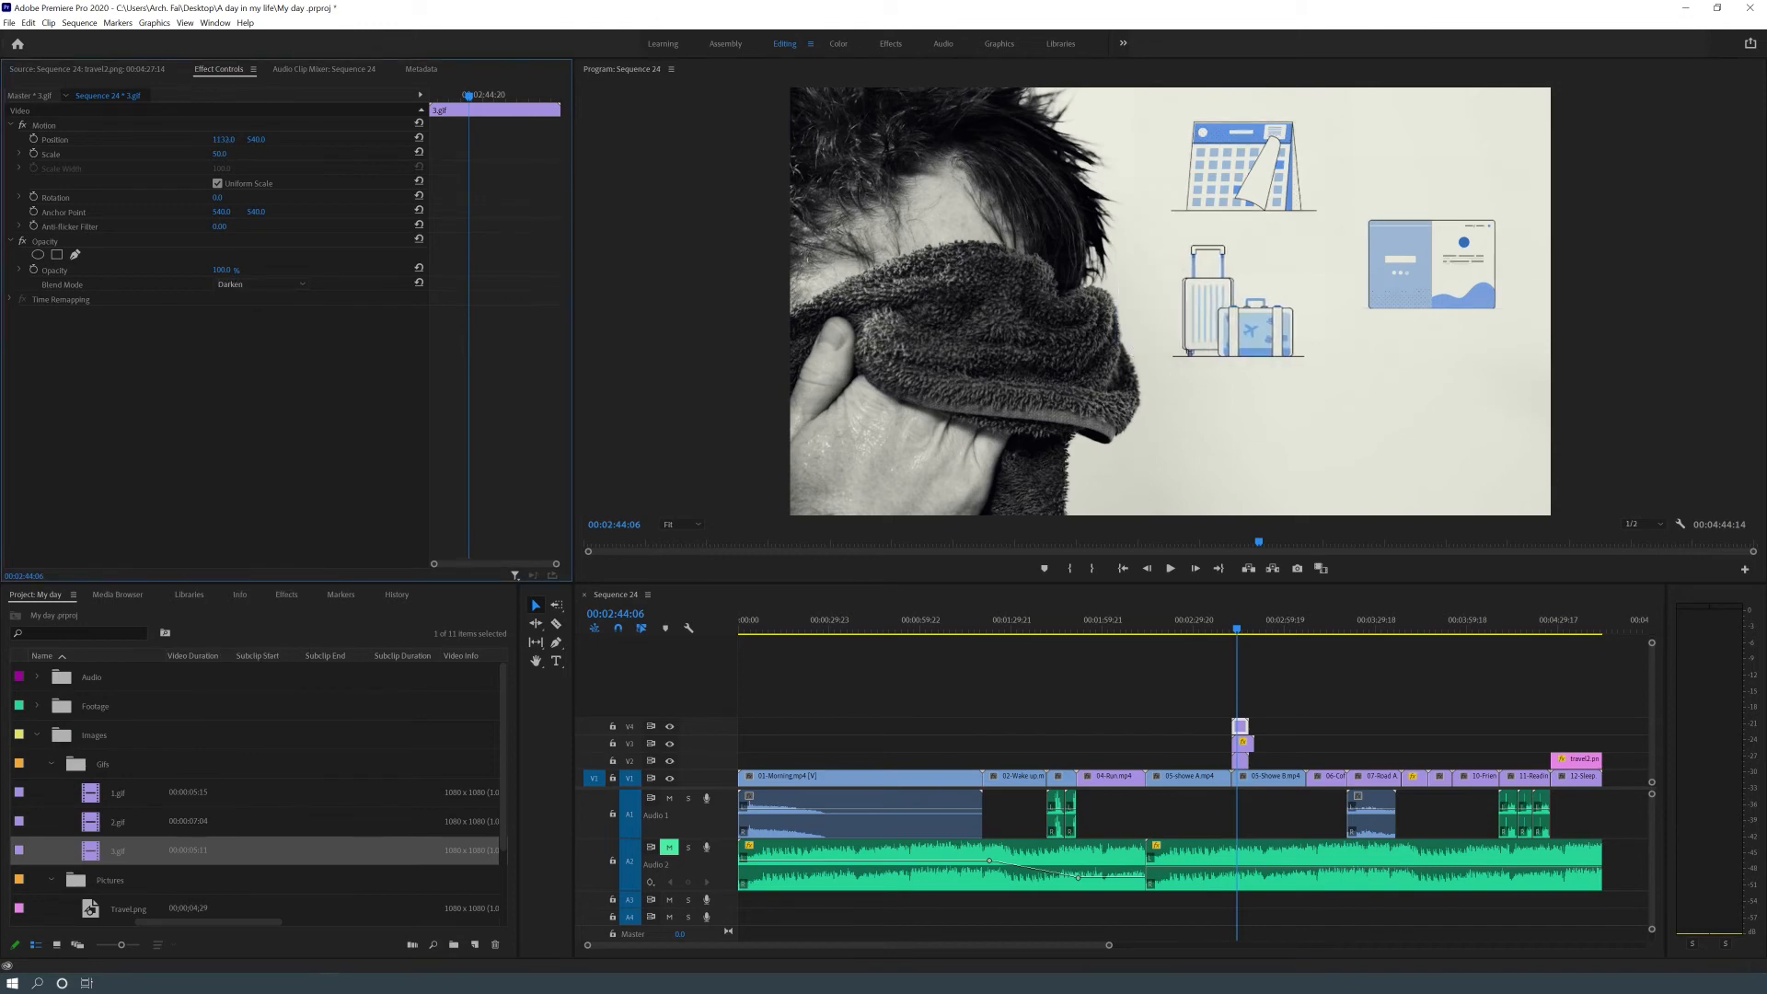
pyautogui.moveTo(255, 139); pyautogui.dragTo(519, 139)
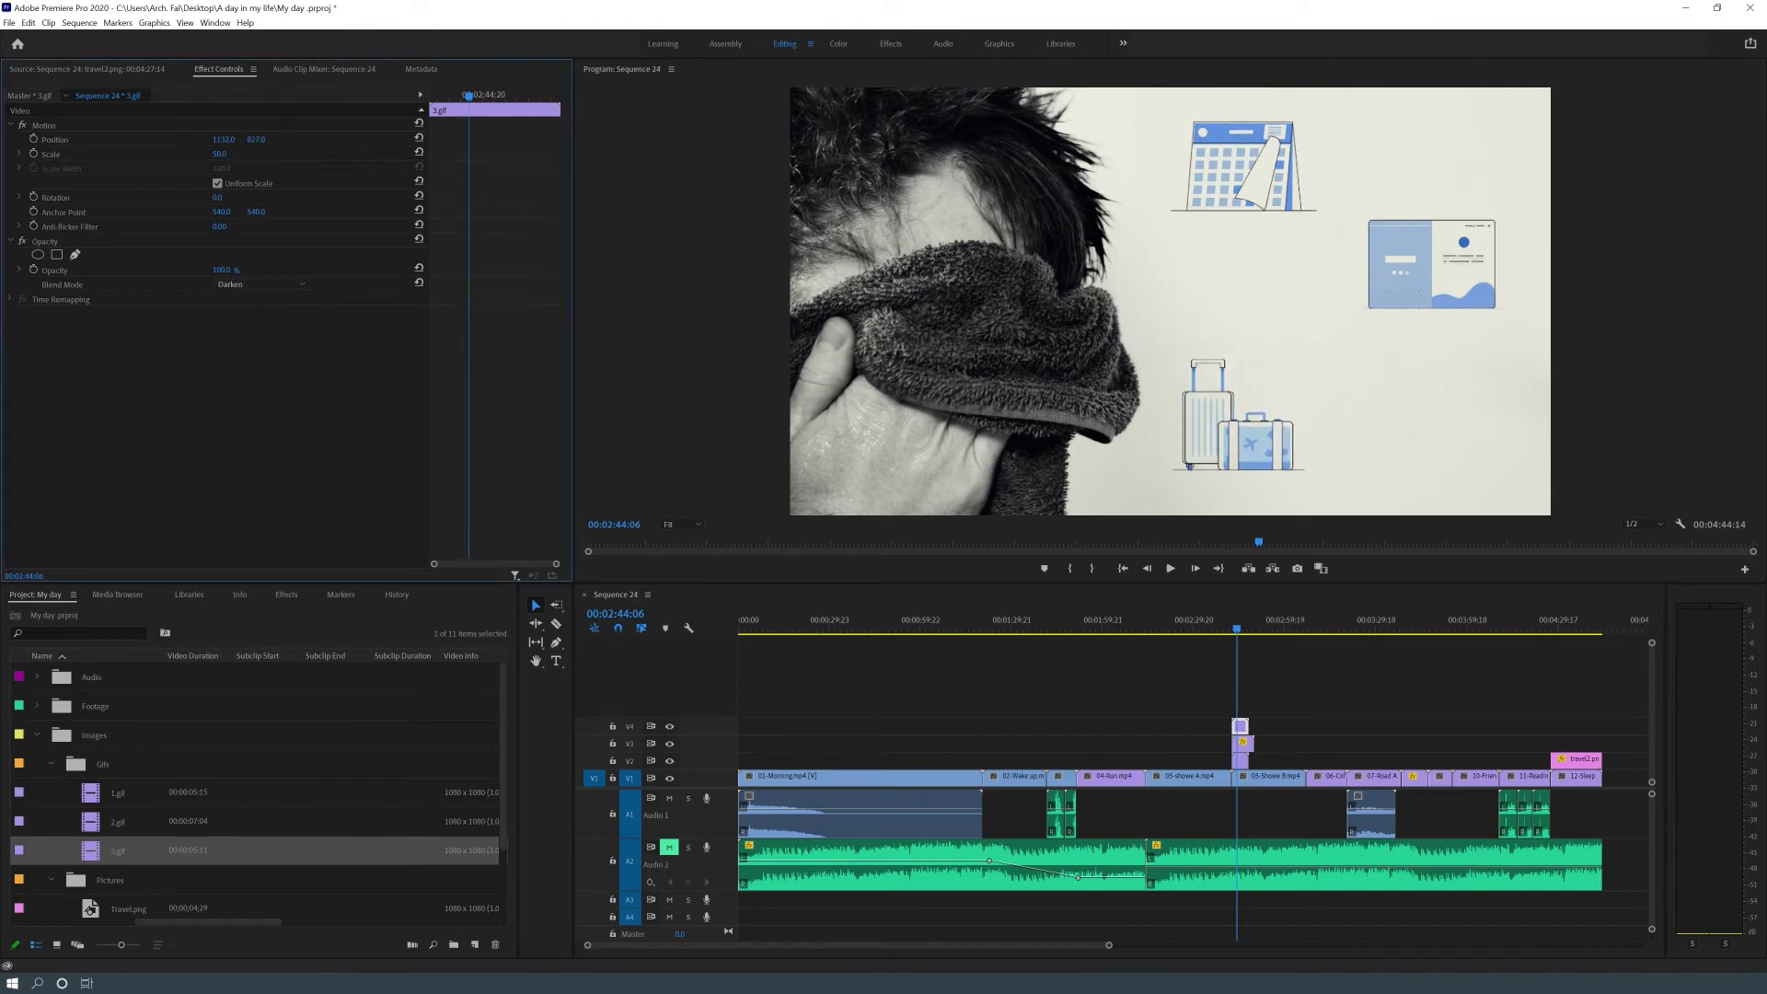
pyautogui.click(1266, 449)
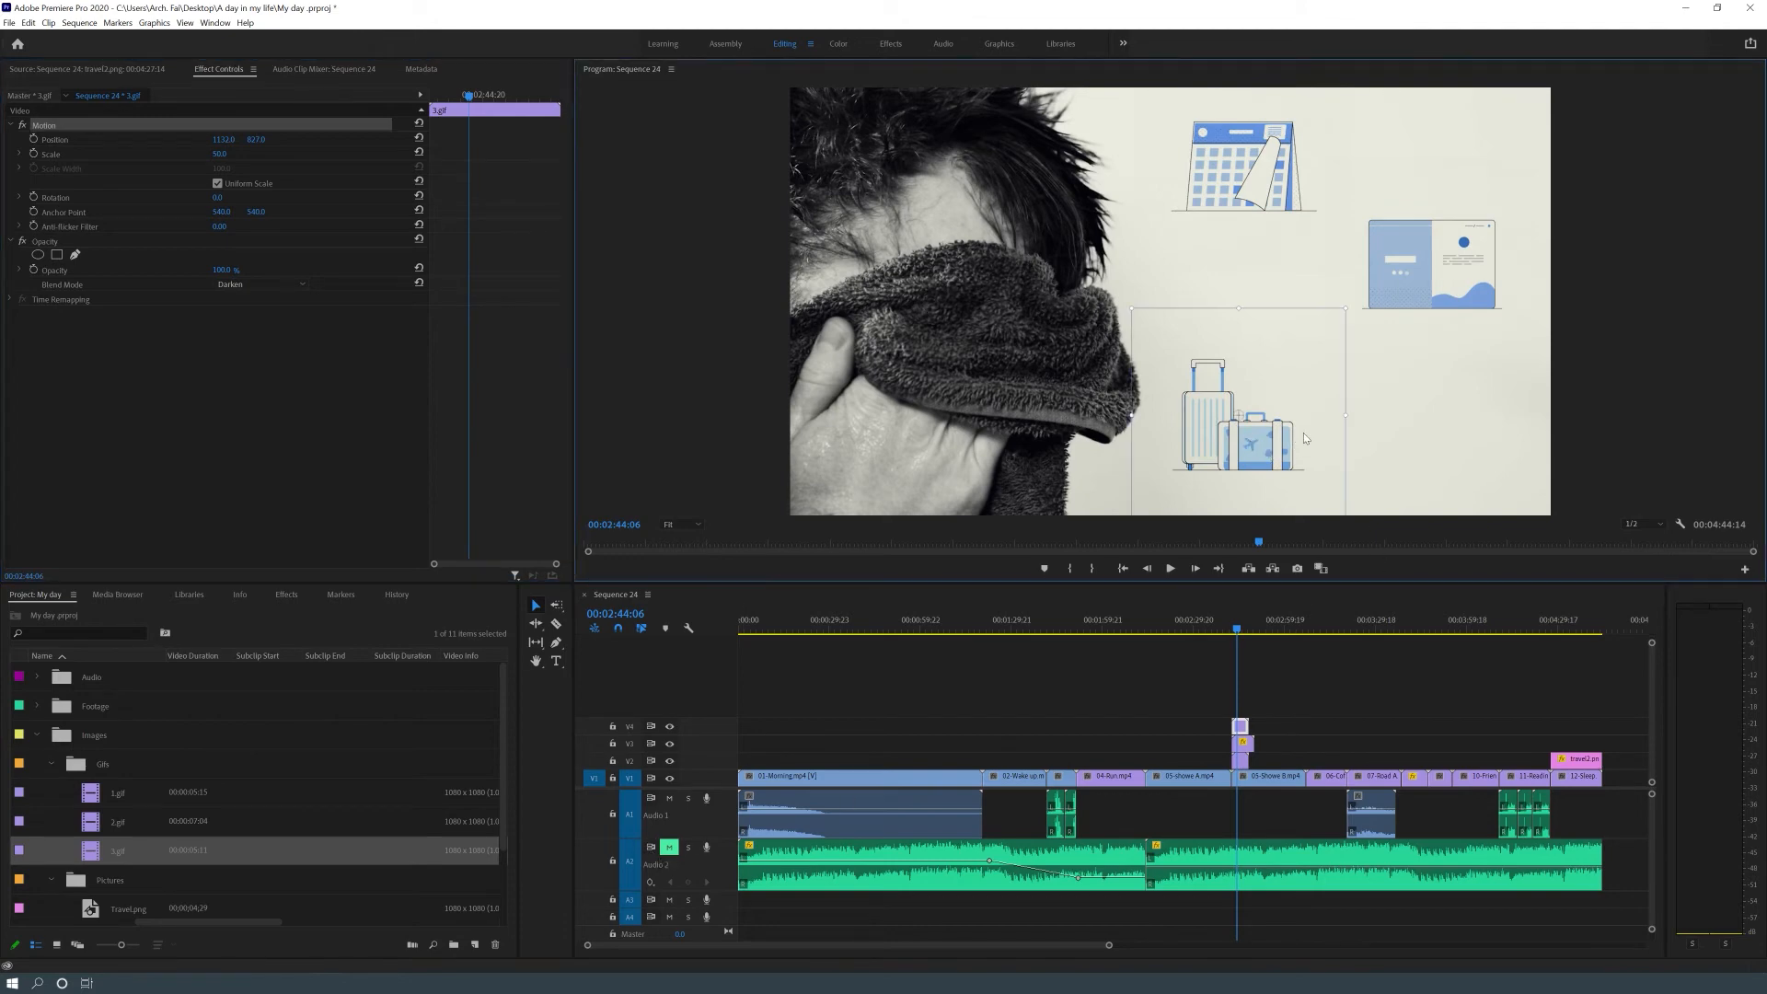
# Move 2.gif down and the 3.gif suitcases slightly to the right in the frame to even out the spacing
pyautogui.click(1440, 288)
pyautogui.moveTo(1444, 296); pyautogui.dragTo(1444, 350)
pyautogui.click(1214, 457)
pyautogui.moveTo(1215, 457); pyautogui.dragTo(1231, 456)
pyautogui.click(1443, 322)
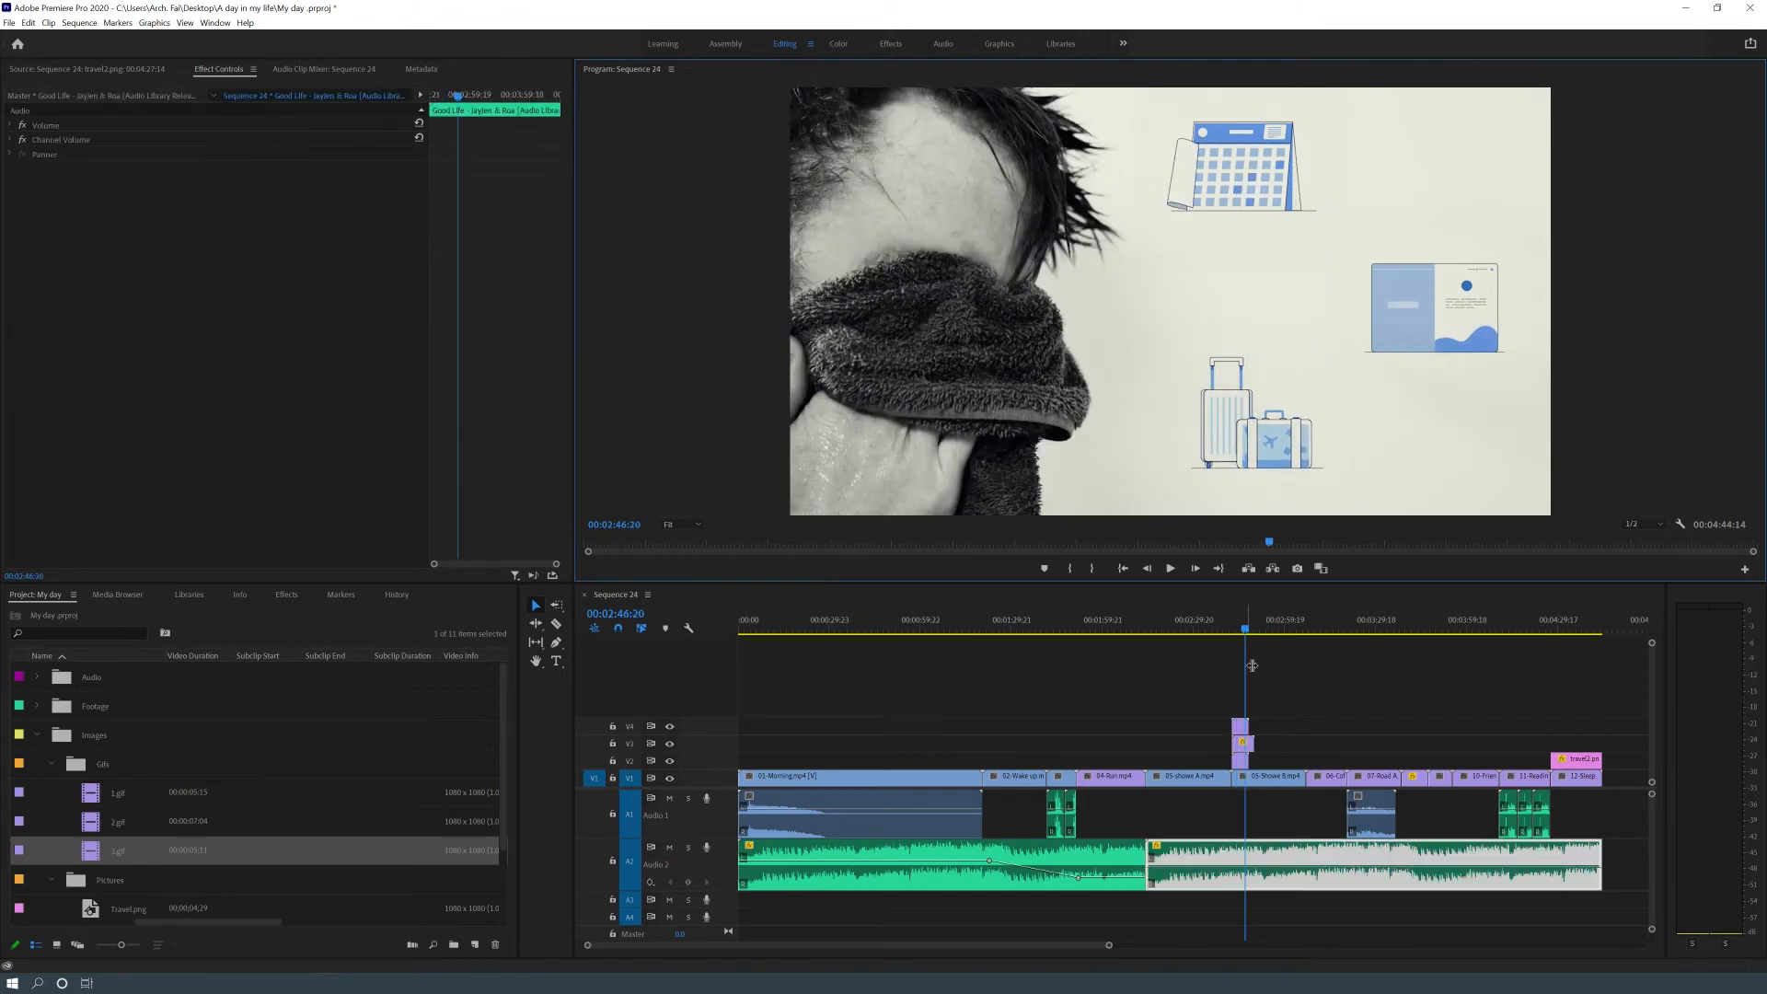
# Return the playhead to the start of the GIF overlays and lower the volume of the second music clip on A2, leaving the track unmuted
pyautogui.moveTo(1251, 663); pyautogui.dragTo(1238, 662)
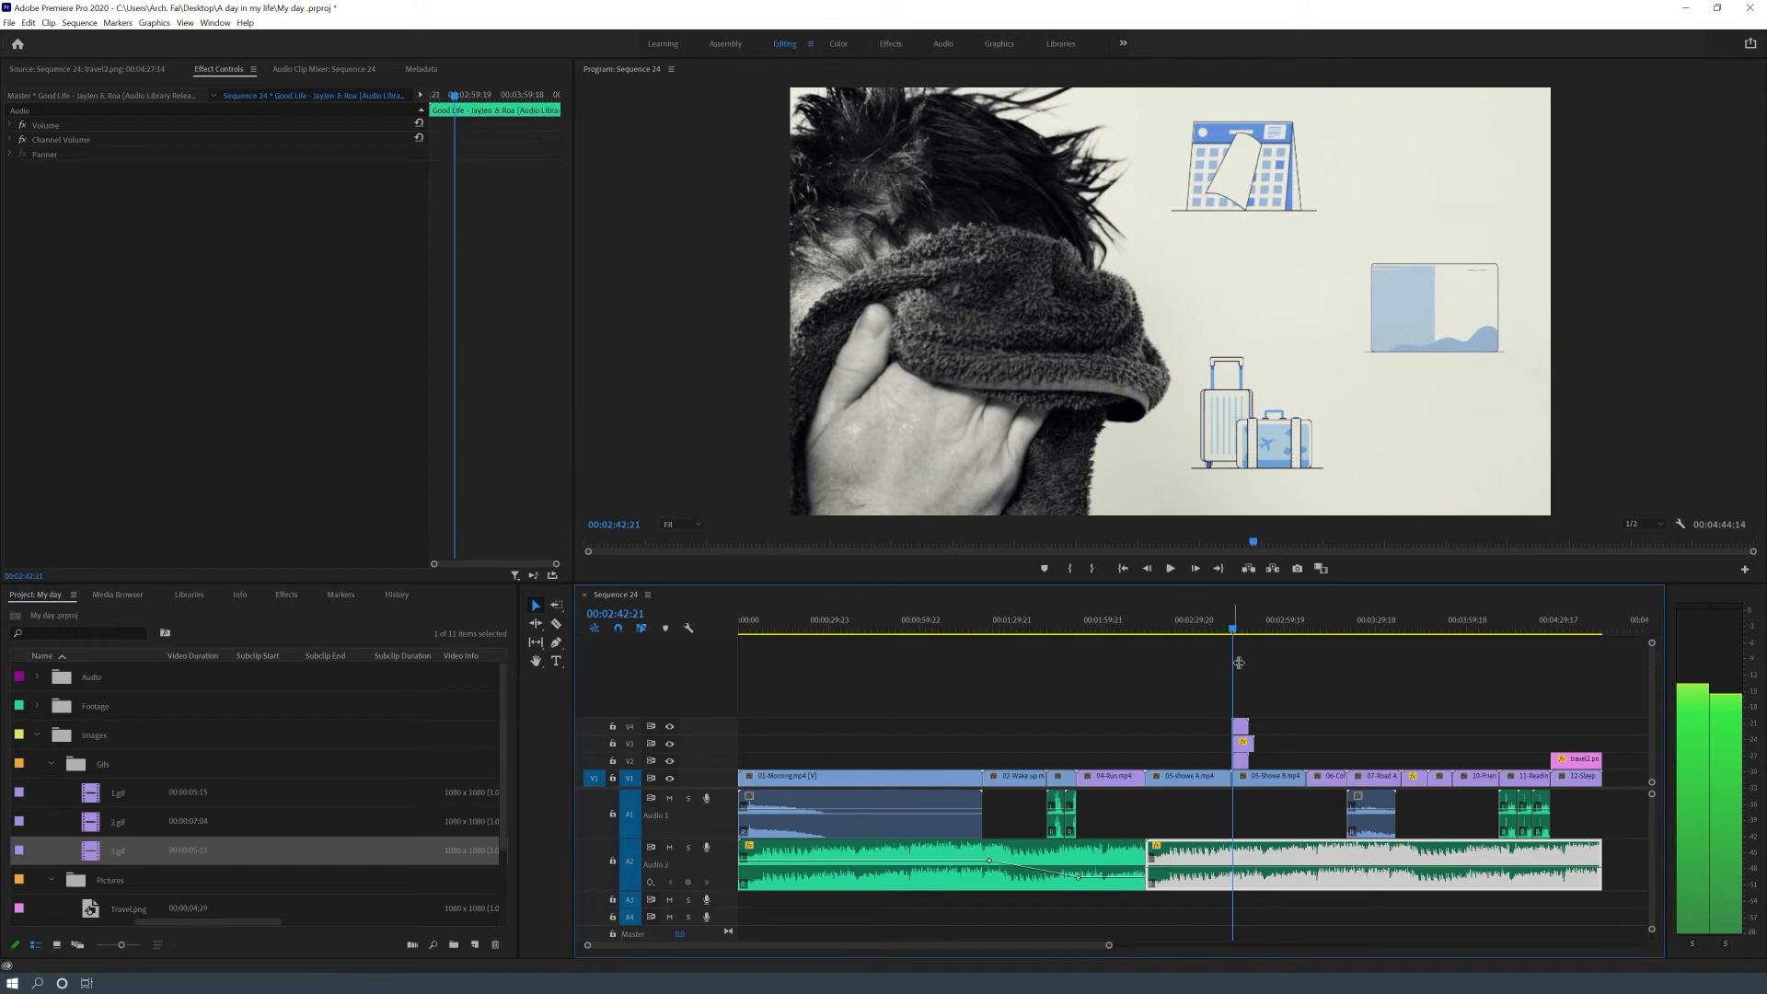
pyautogui.click(669, 847)
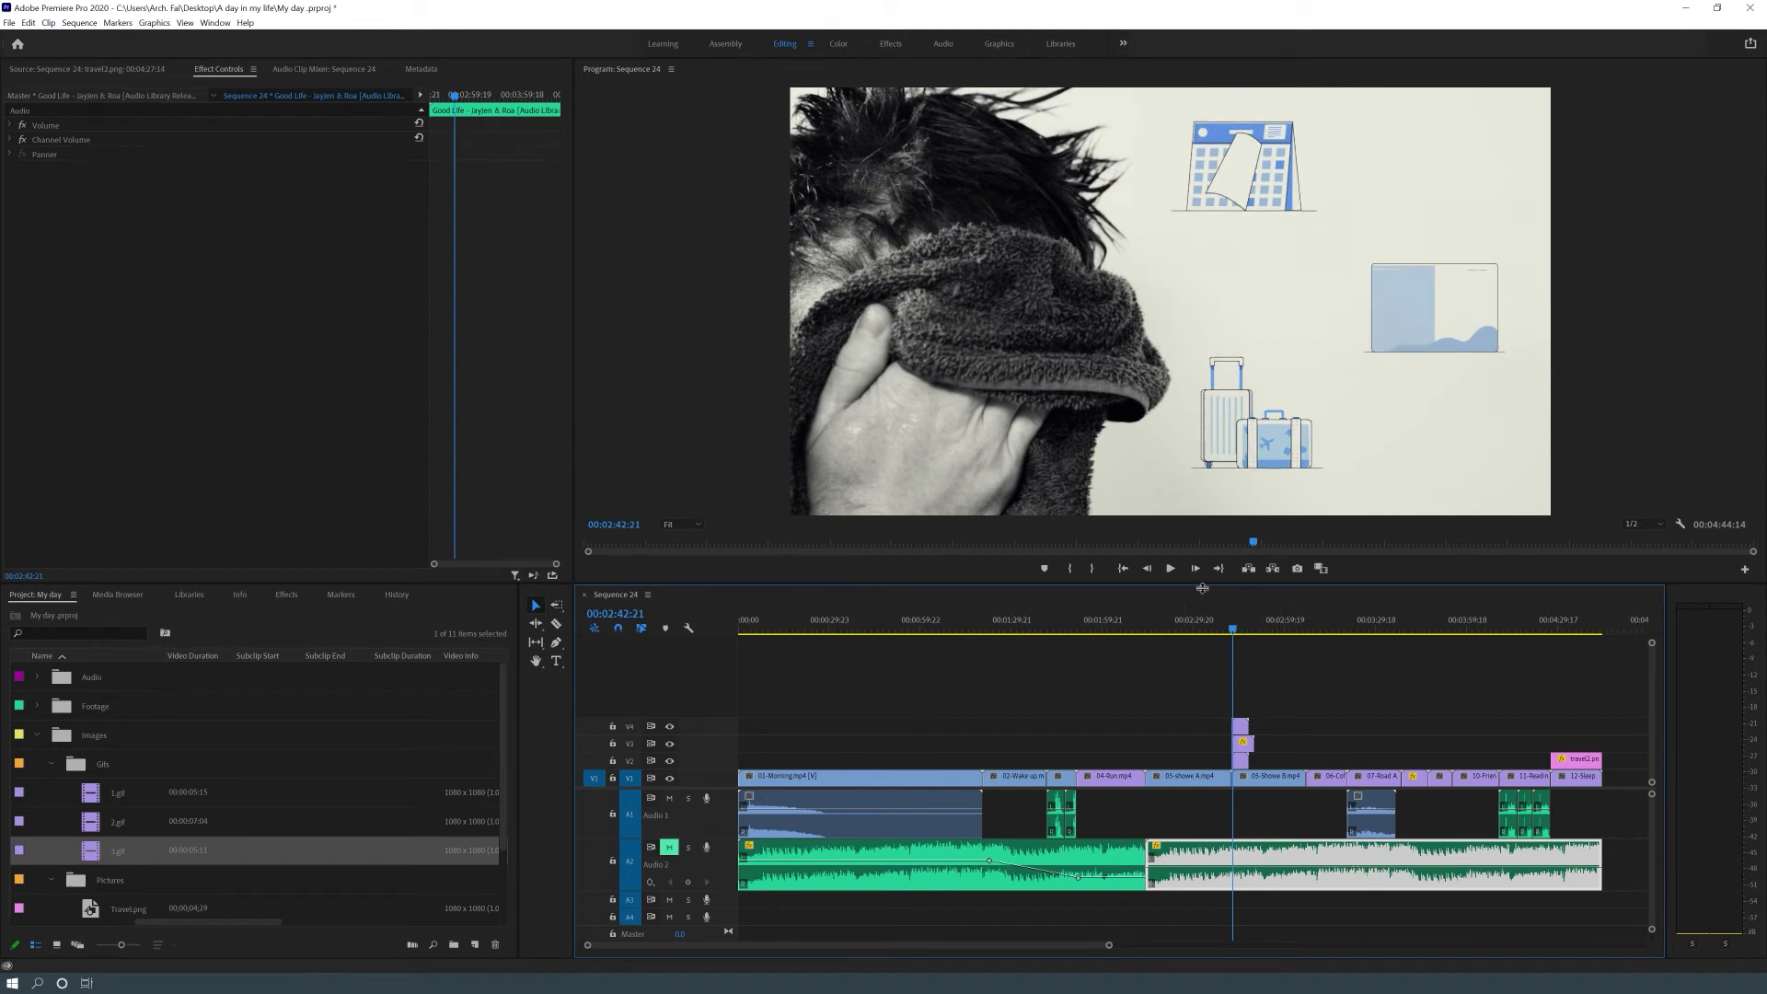
pyautogui.moveTo(1263, 866); pyautogui.dragTo(1262, 880)
pyautogui.click(667, 852)
# Play the sequence across the three GIF overlays to check their animation against the shower footage
pyautogui.click(1170, 568)
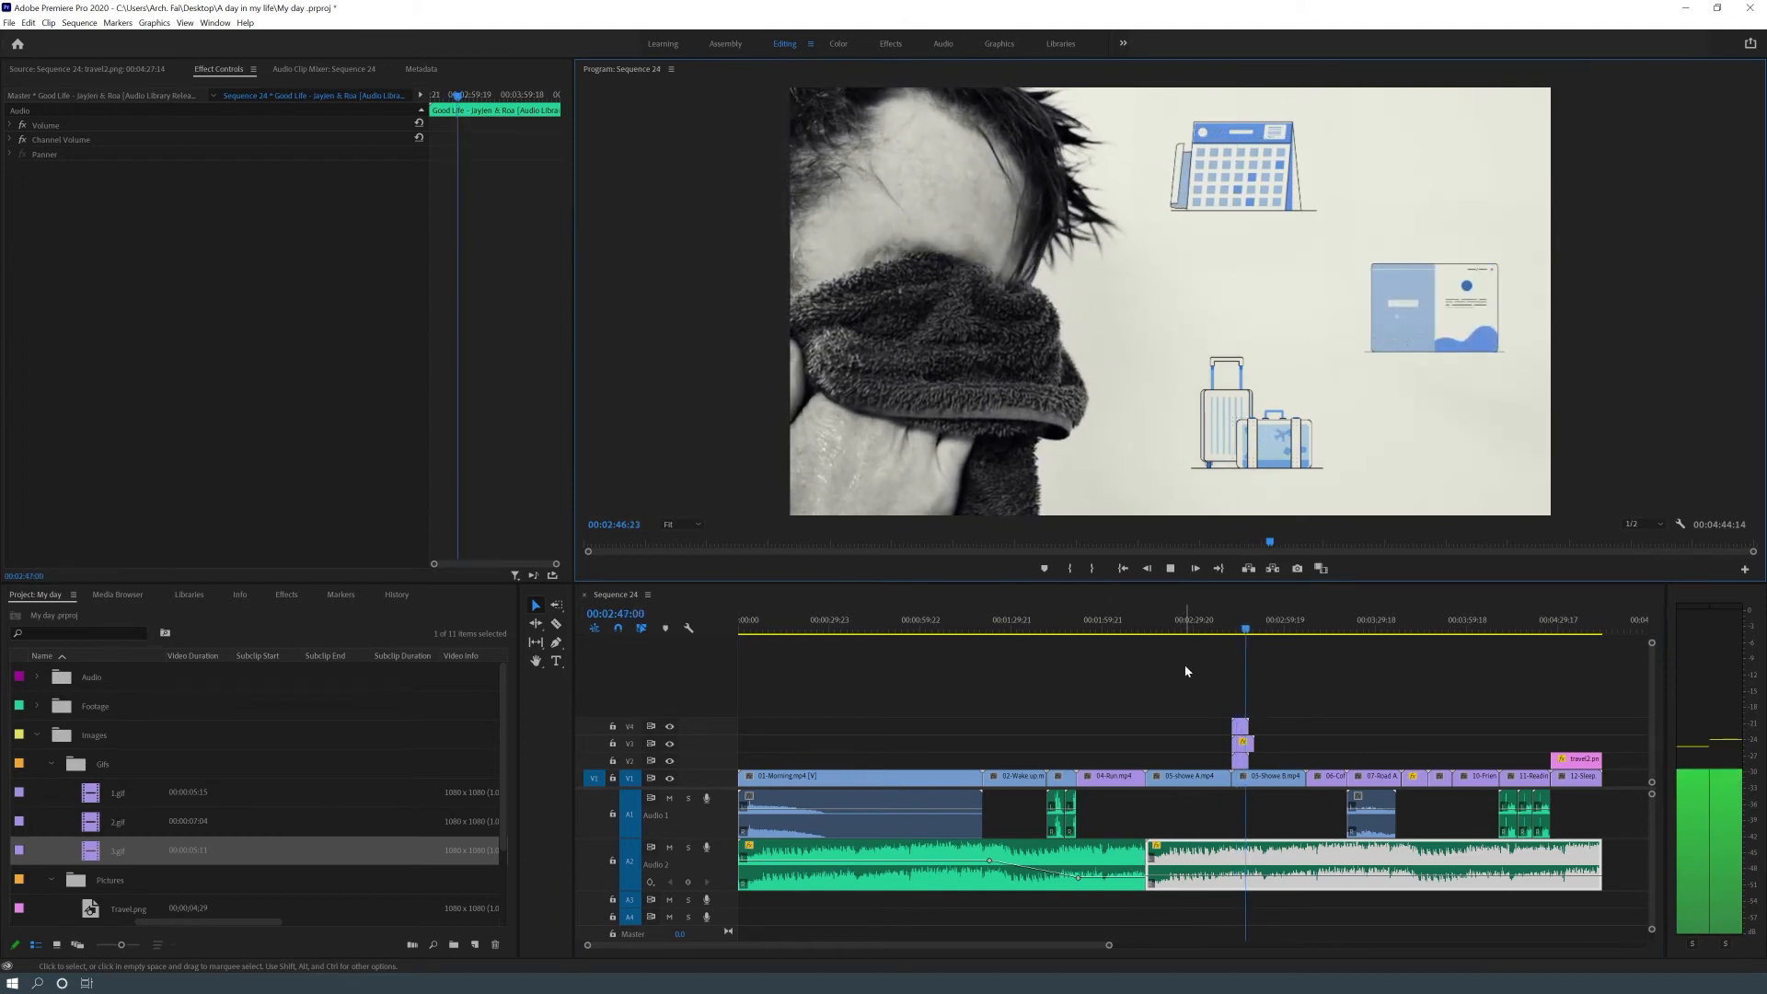
pyautogui.click(1171, 569)
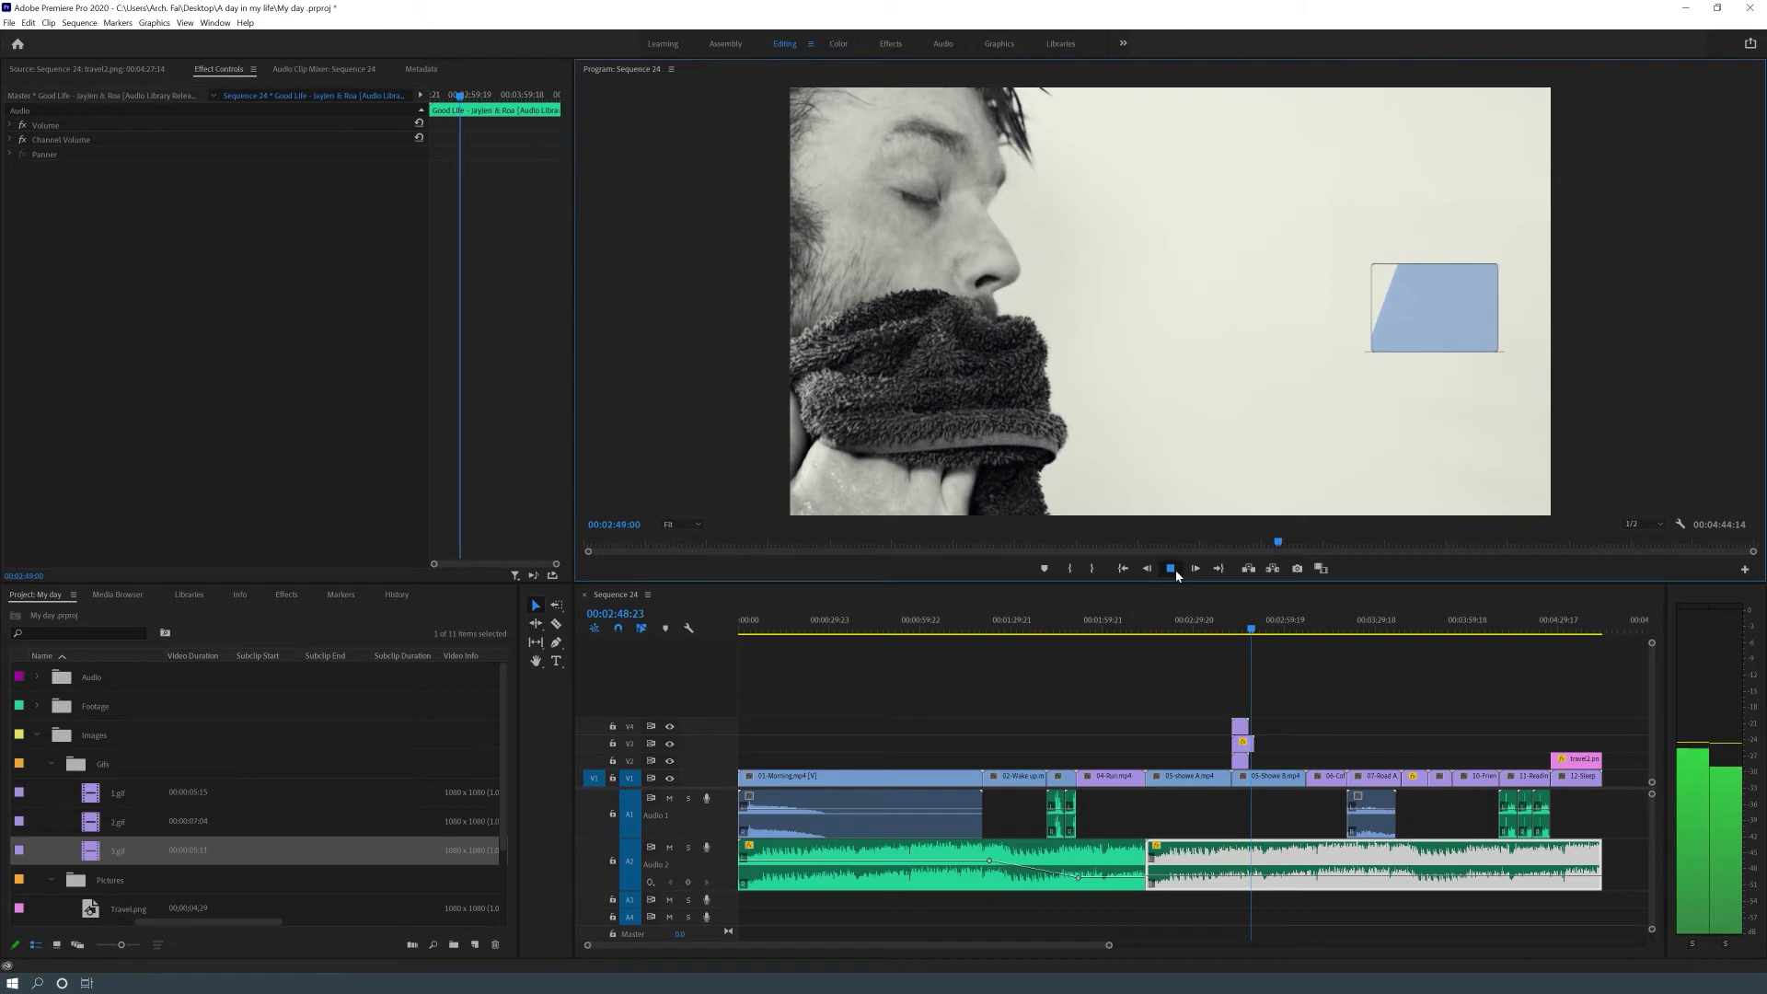
pyautogui.click(1195, 683)
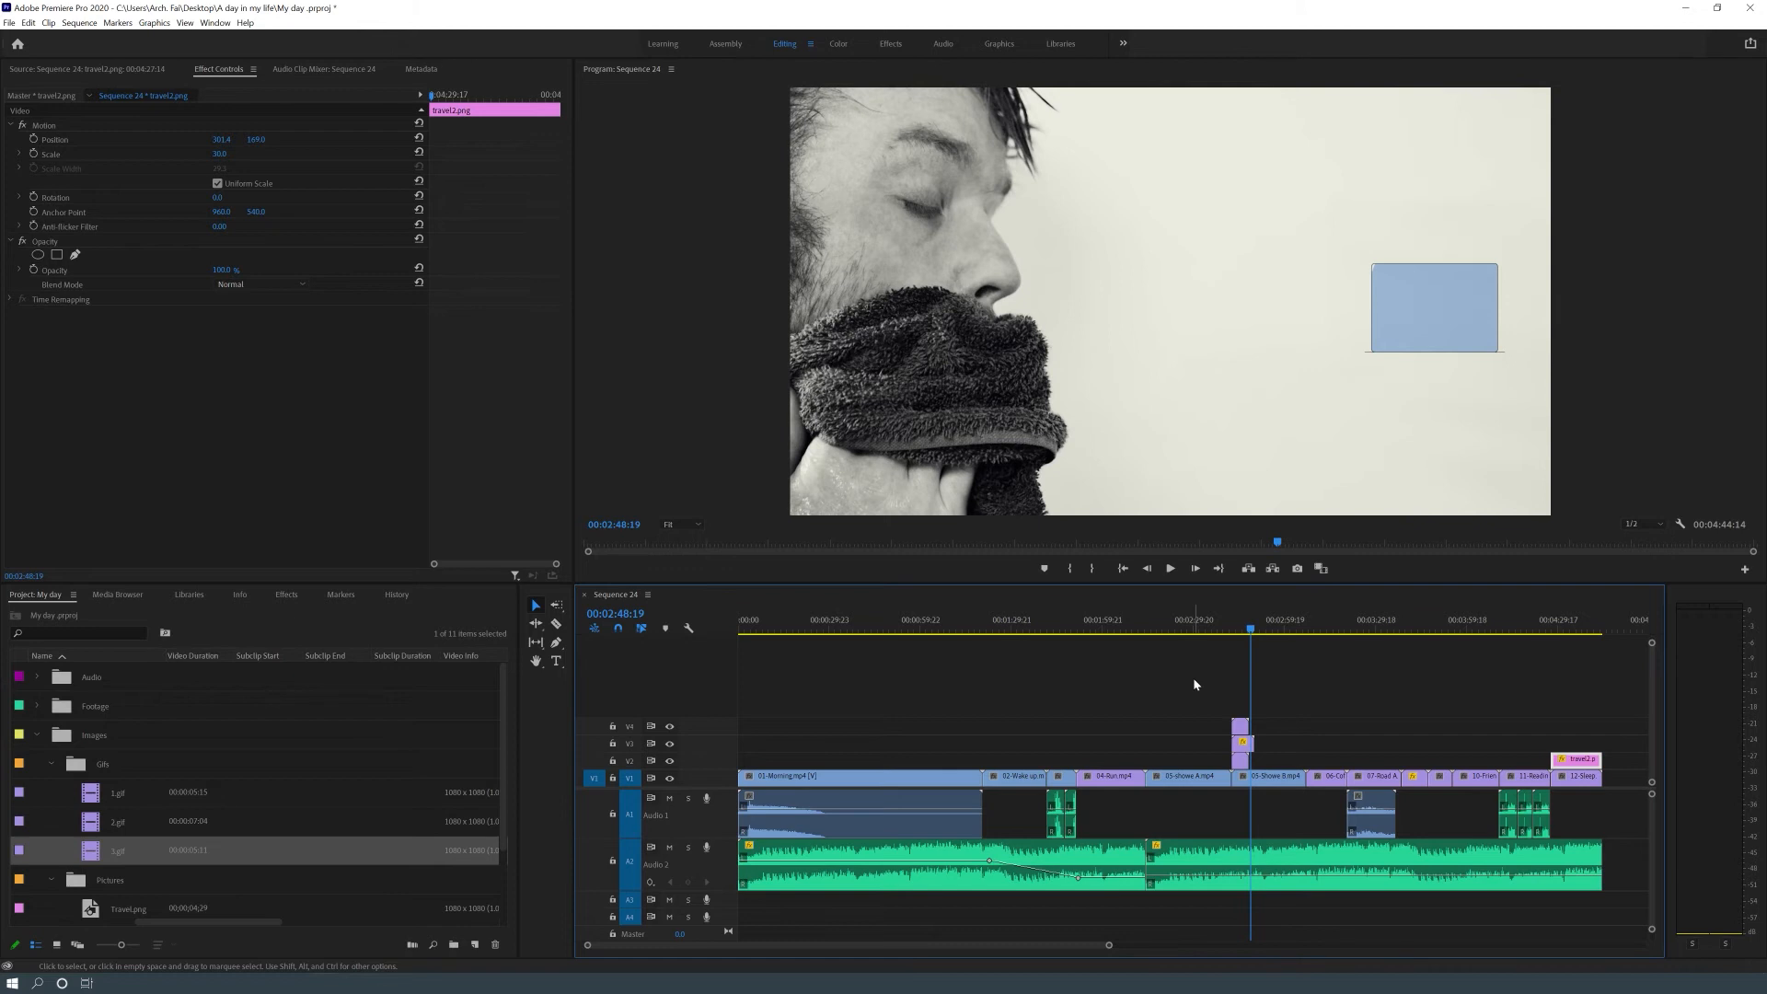
# Start position keyframing for the travel2.png picture with a keyframe at 00:04:30:02, shortly after the clip begins
pyautogui.click(1555, 631)
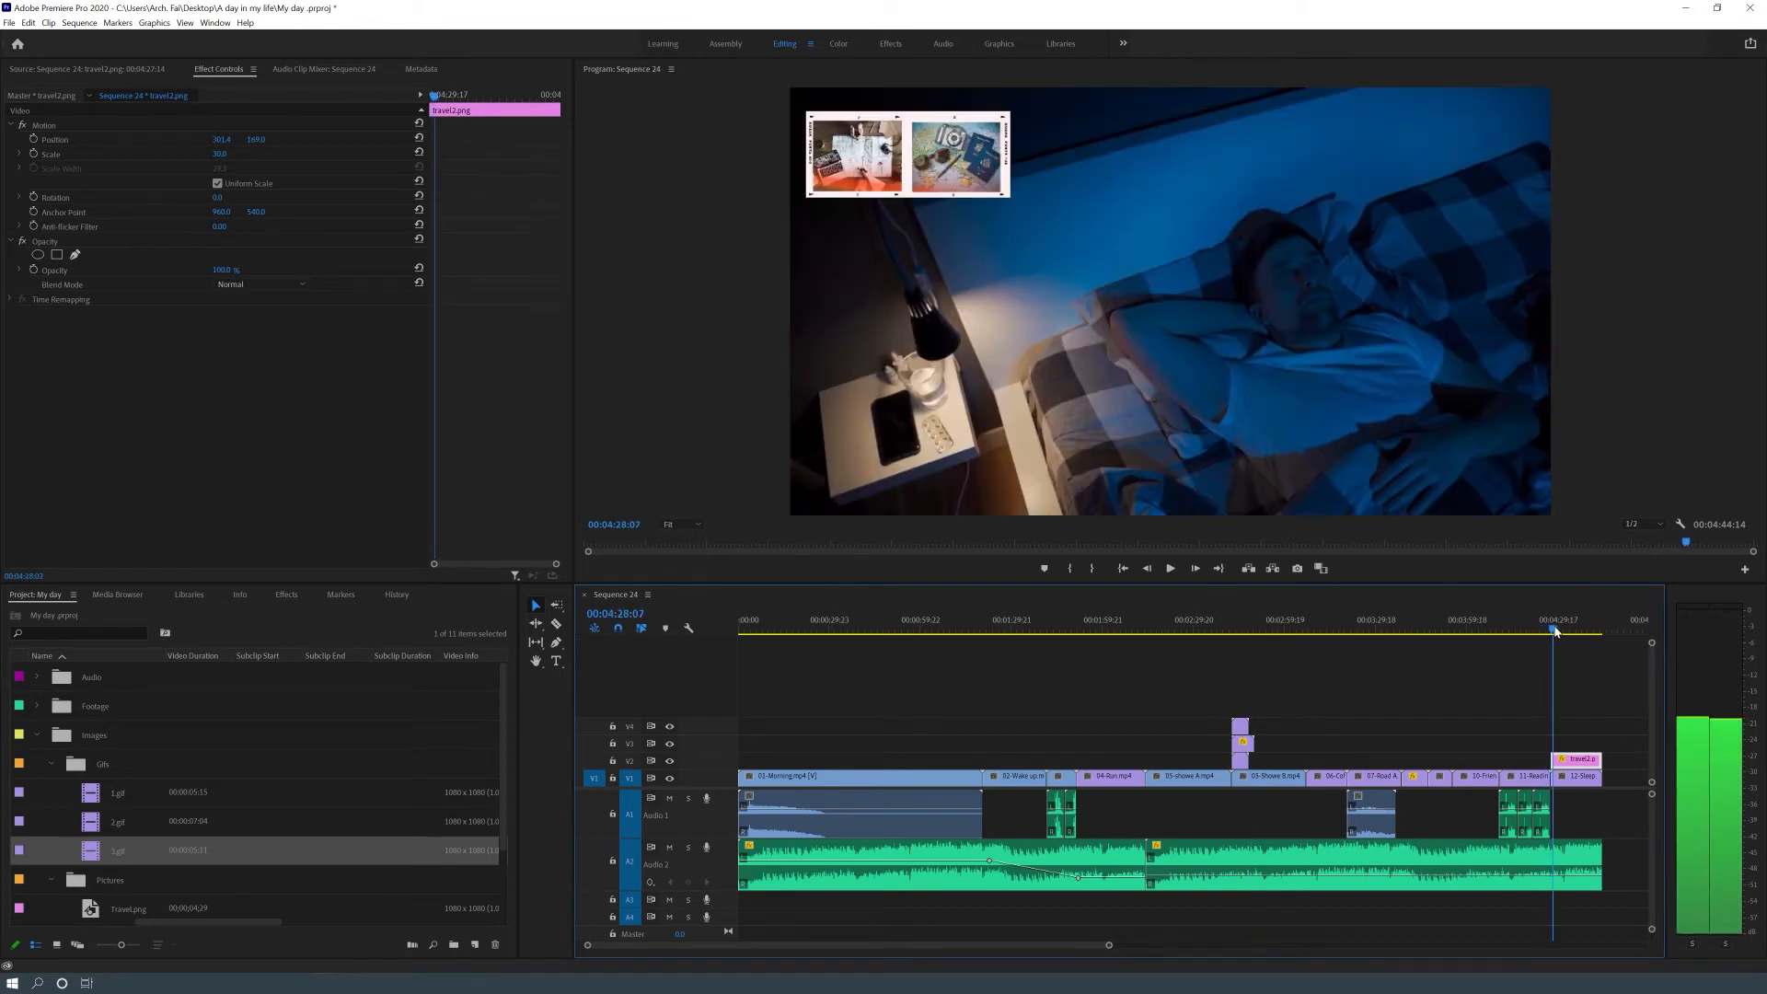
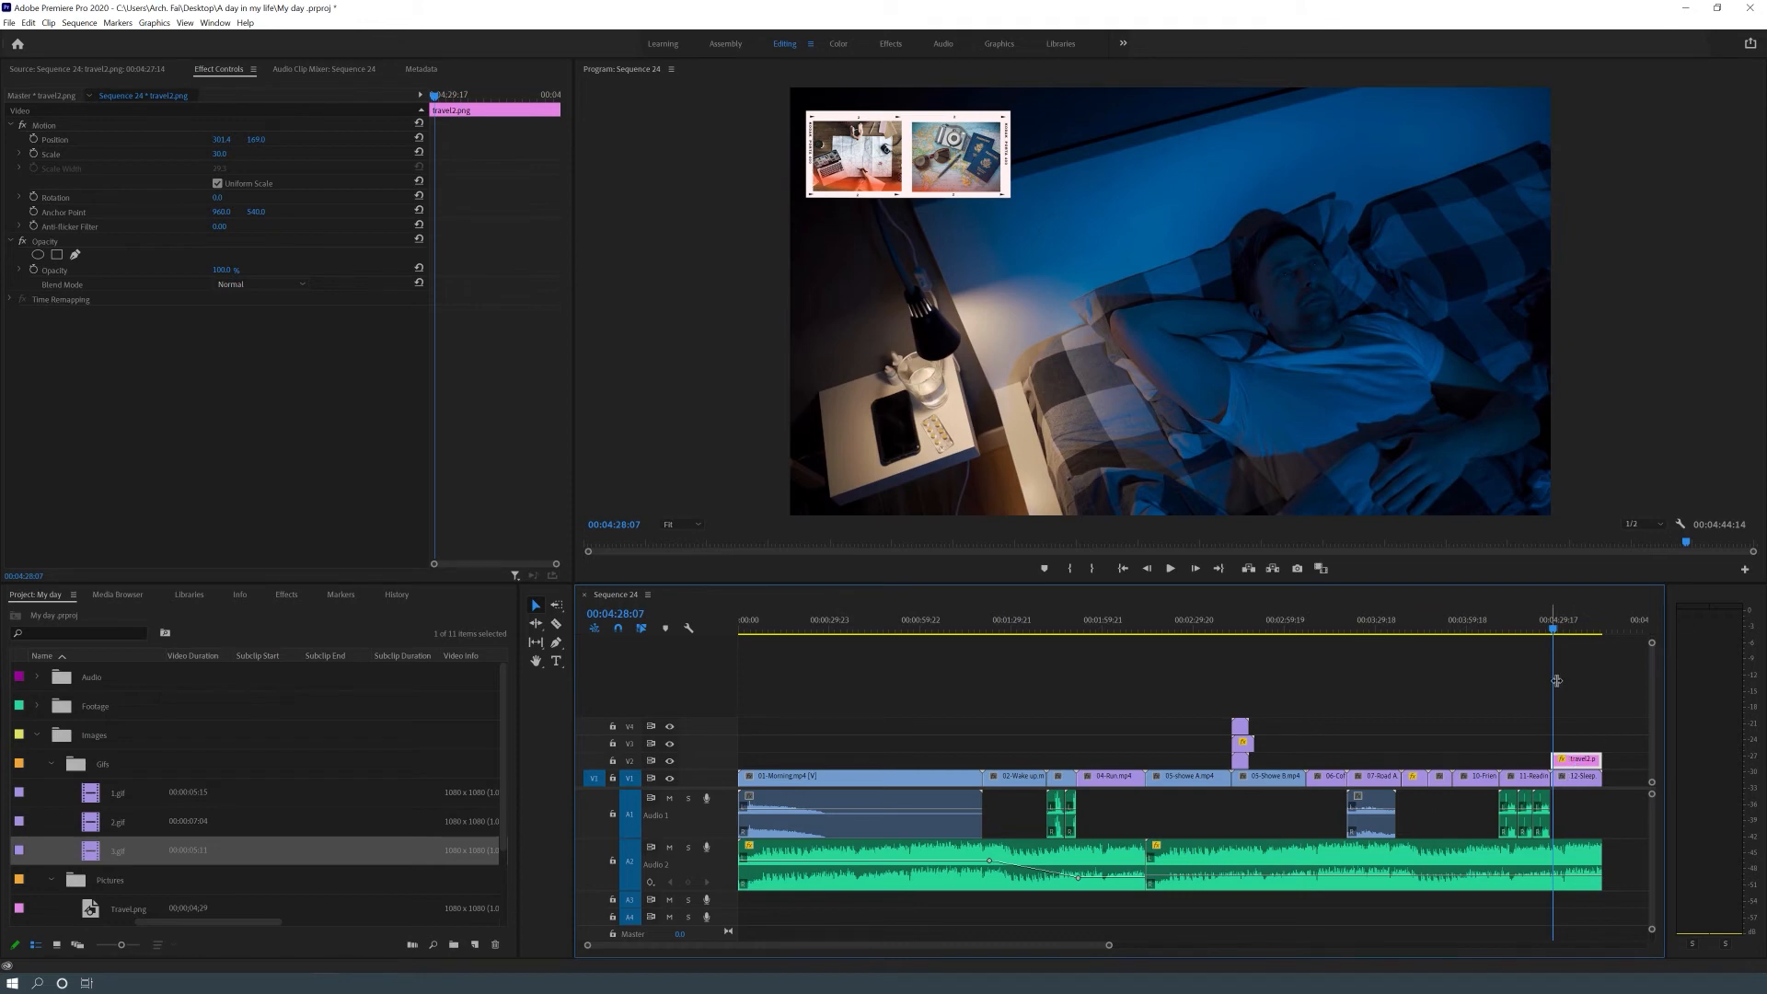
pyautogui.moveTo(1555, 680); pyautogui.dragTo(1563, 679)
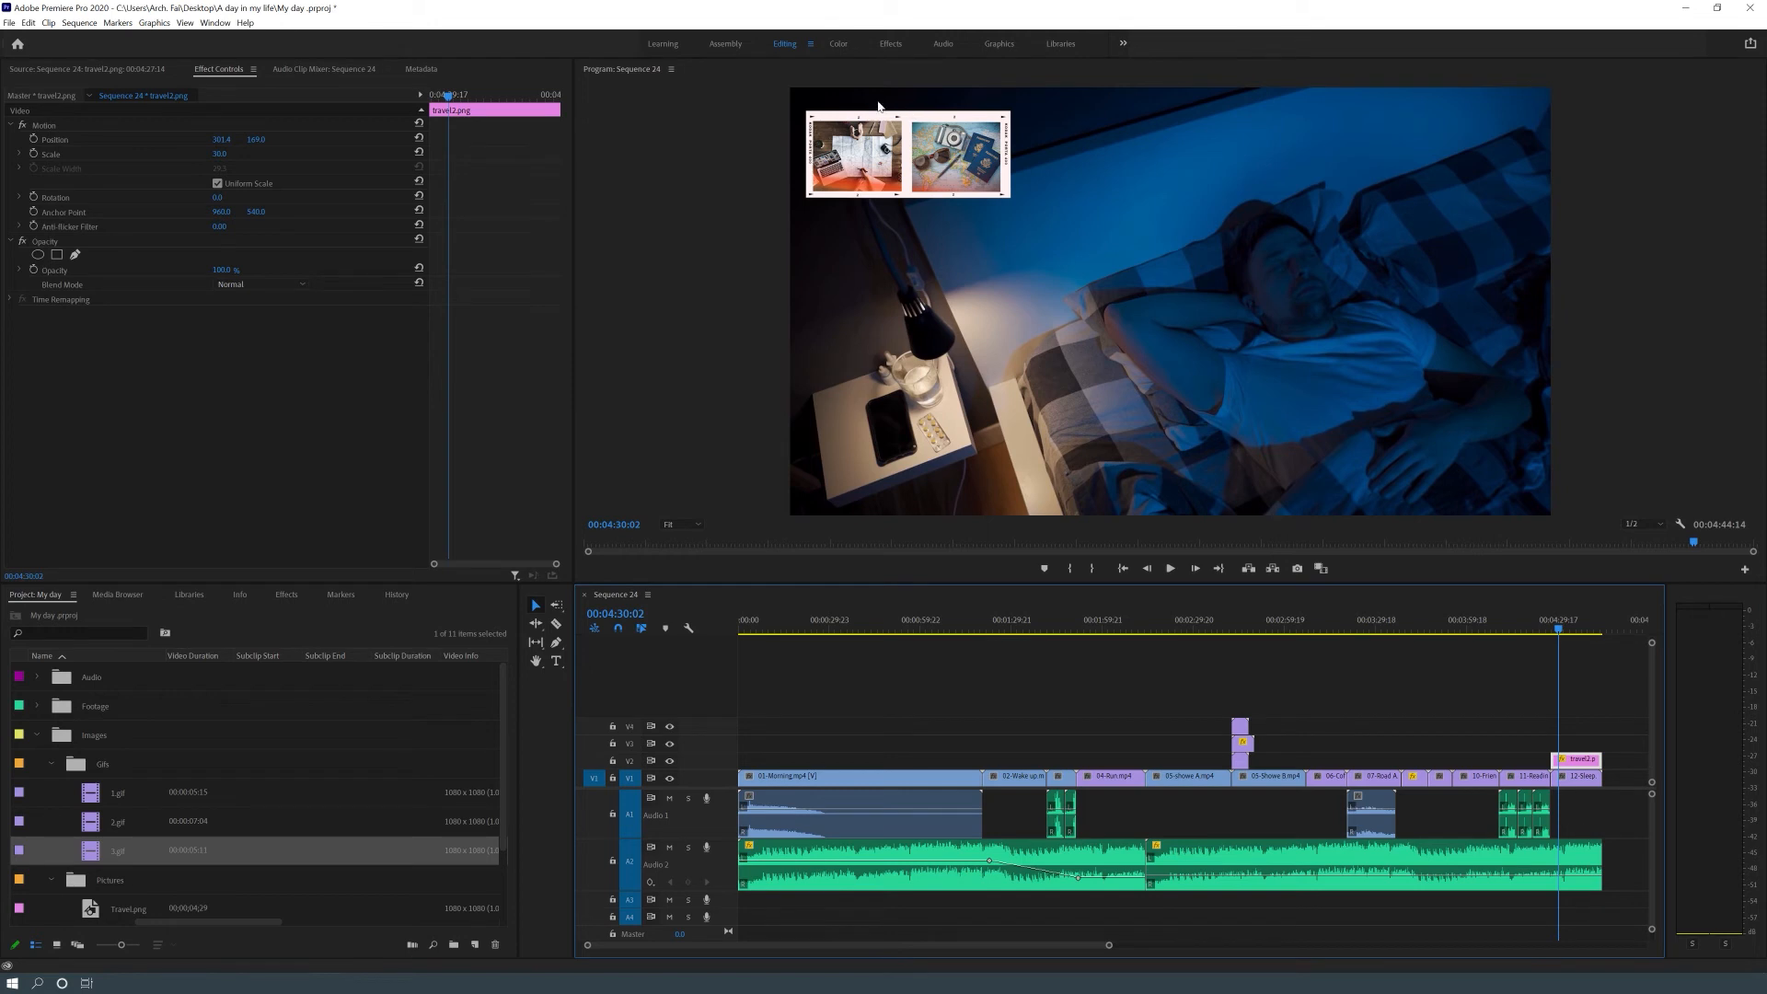
pyautogui.click(33, 140)
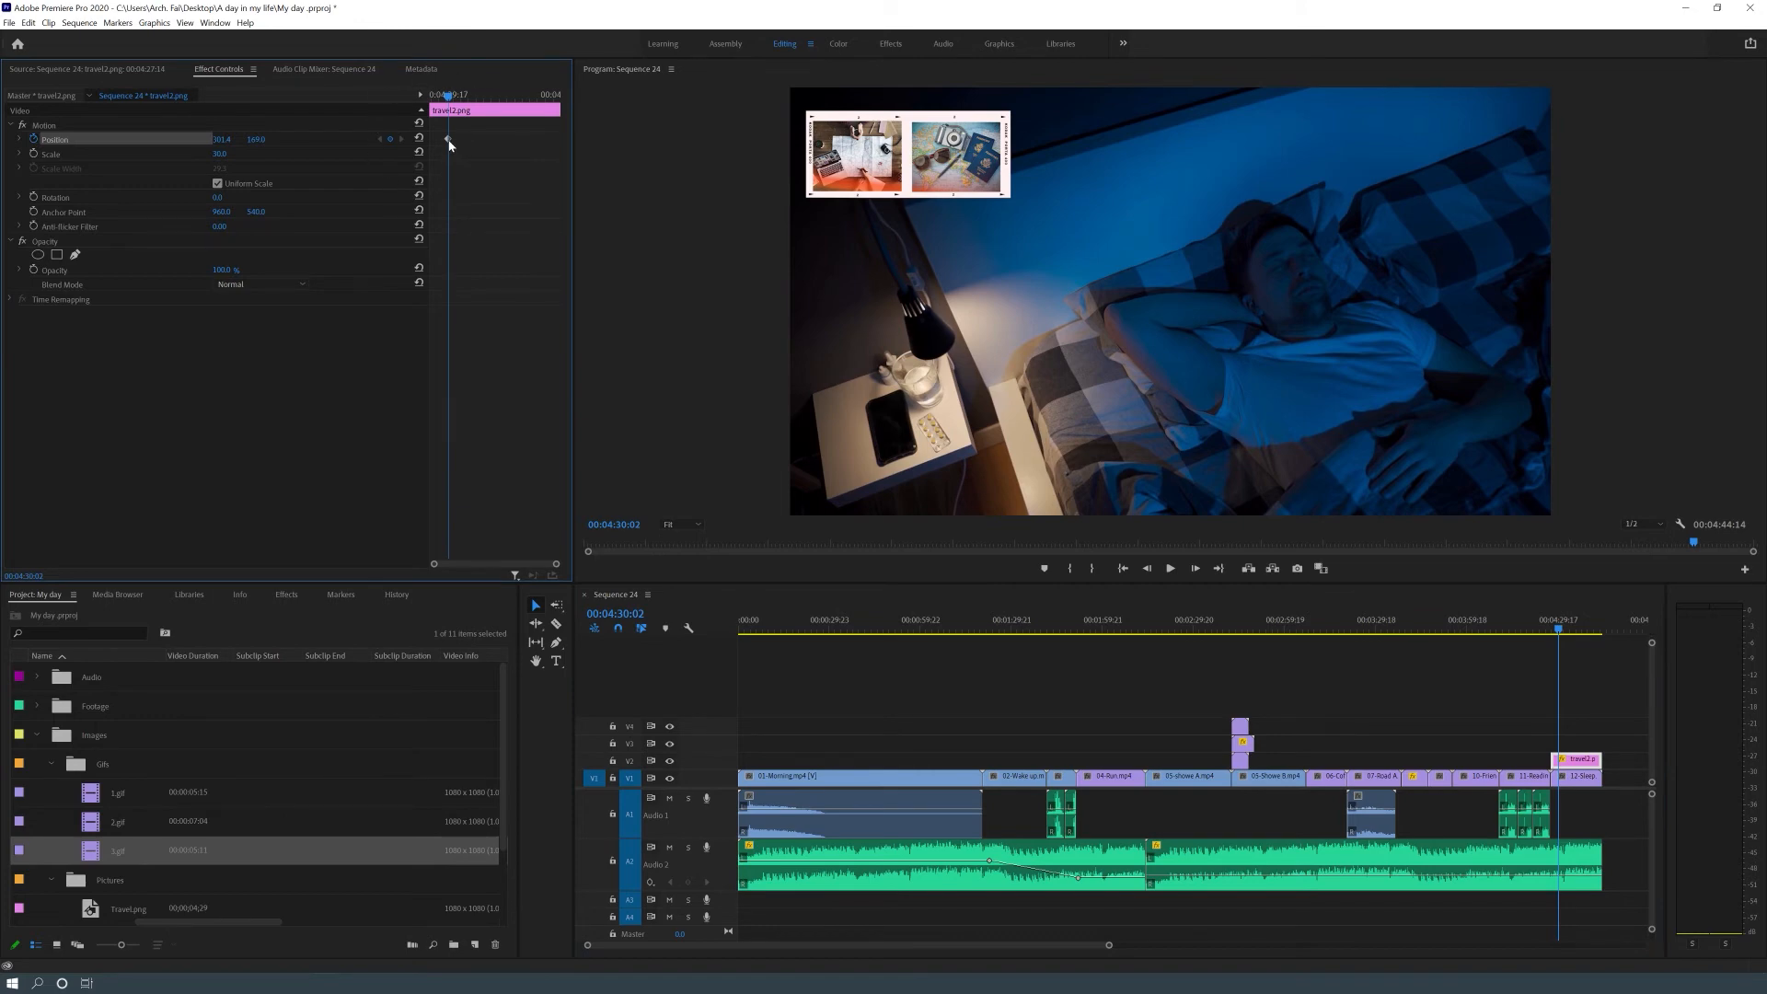
# Add a second position keyframe at 00:04:41:11 with travel2.png moved horizontally to the frame's upper-right area, and play back the animation
pyautogui.moveTo(450, 99); pyautogui.dragTo(541, 103)
pyautogui.moveTo(231, 143); pyautogui.dragTo(1369, 143)
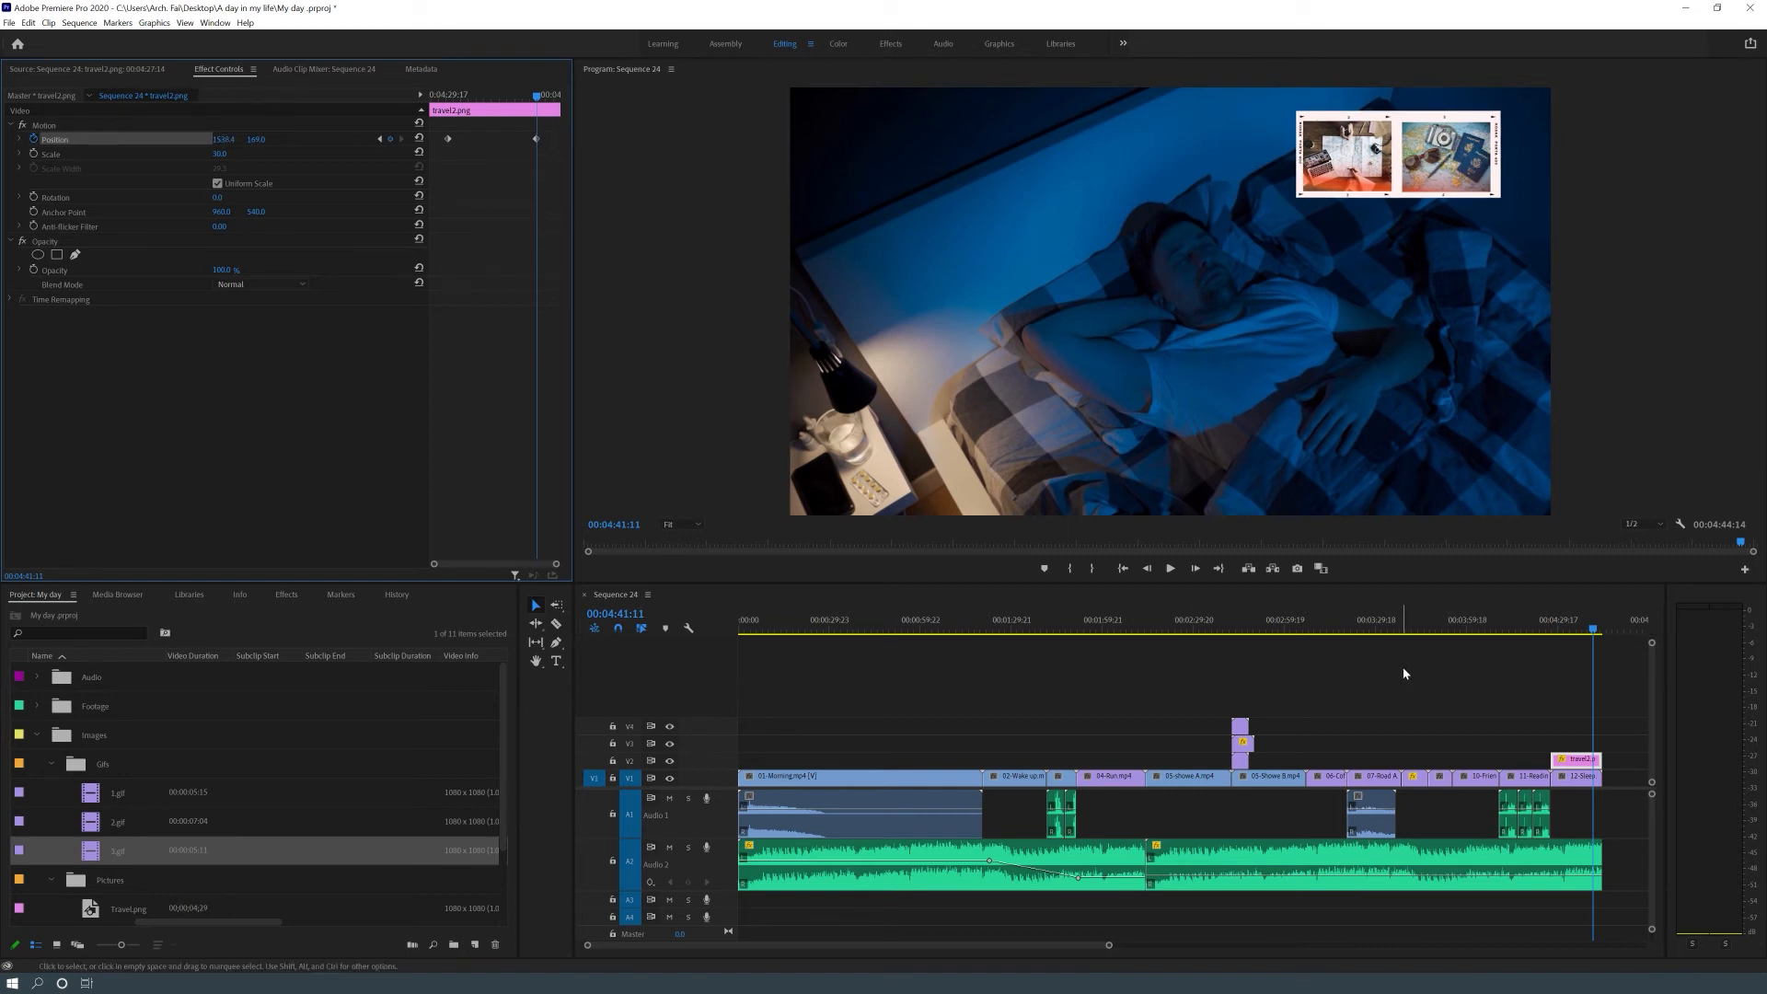
pyautogui.moveTo(1569, 630); pyautogui.dragTo(1549, 630)
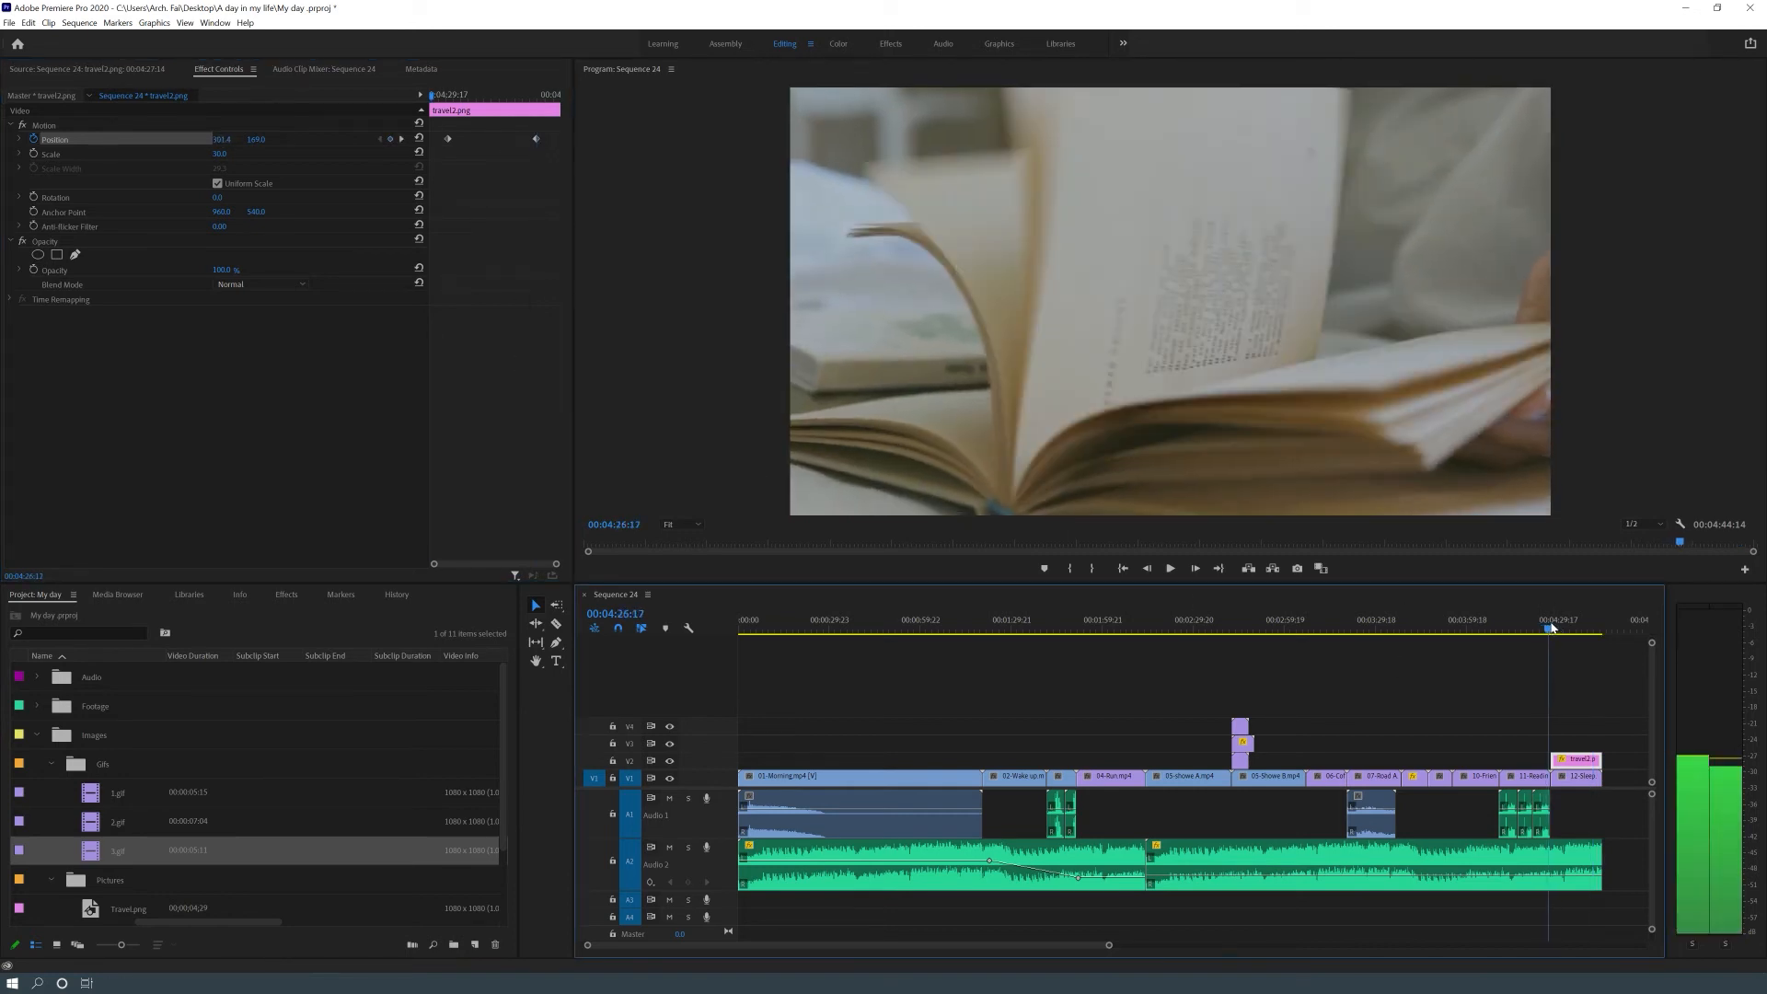
pyautogui.click(1171, 568)
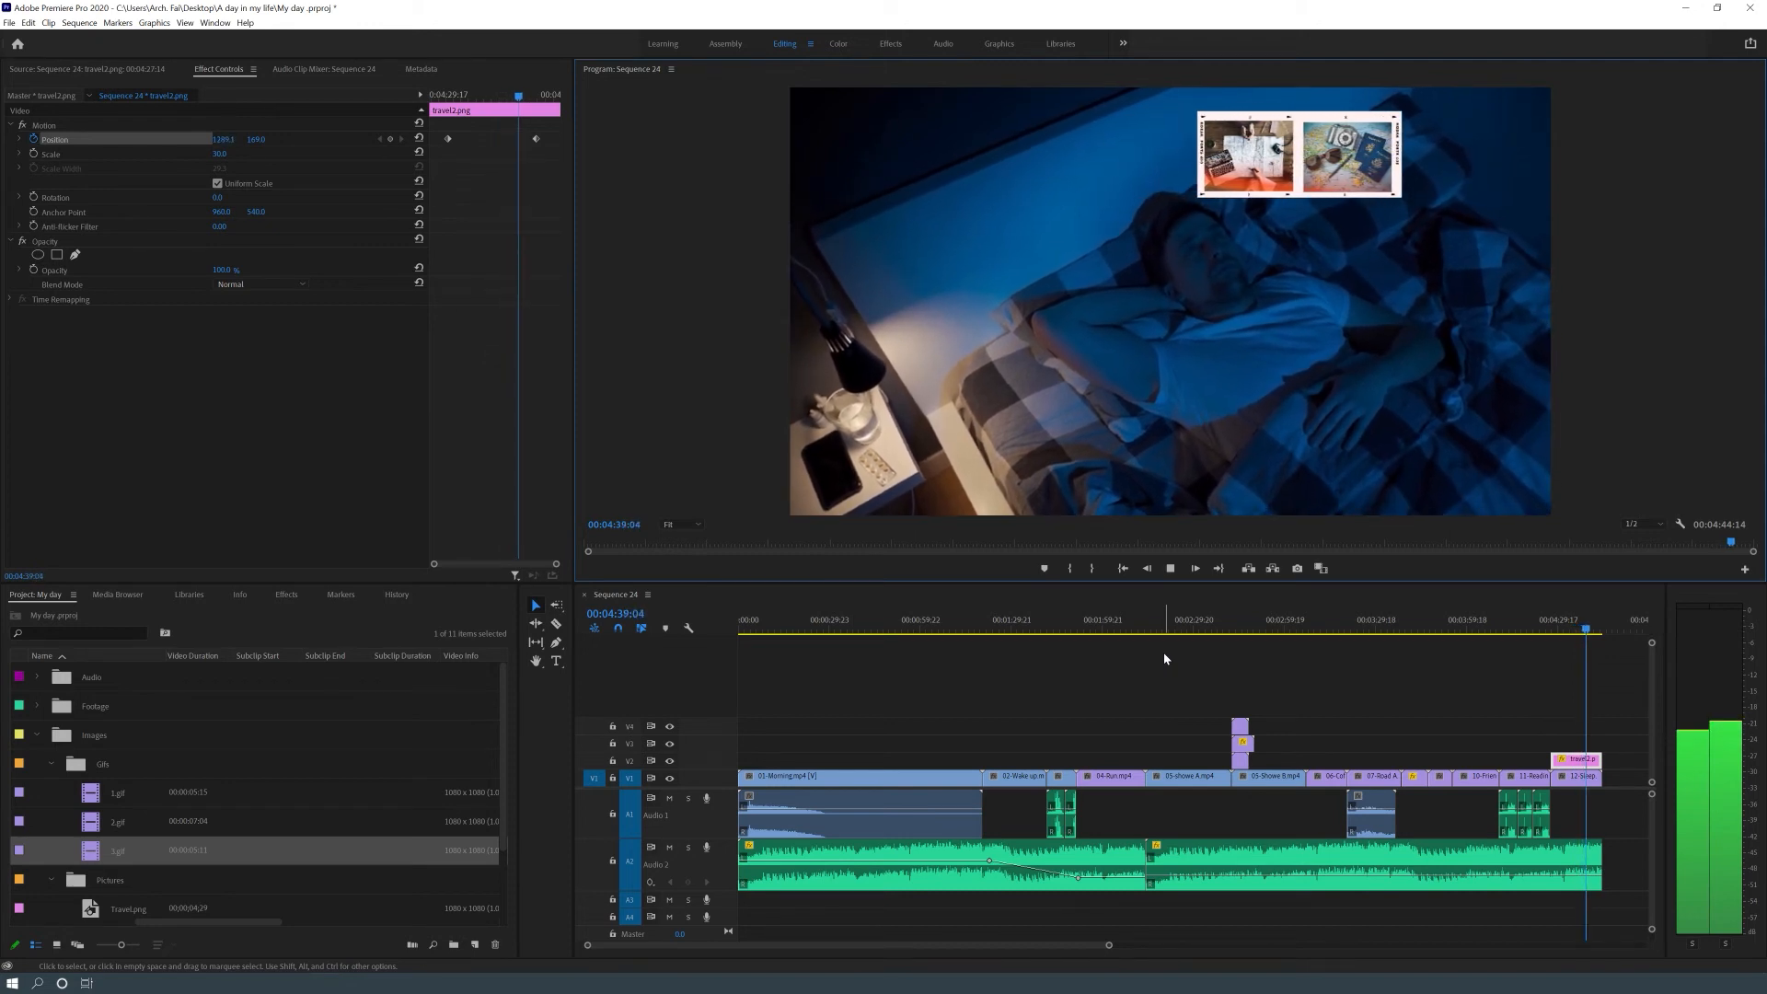
pyautogui.click(1172, 573)
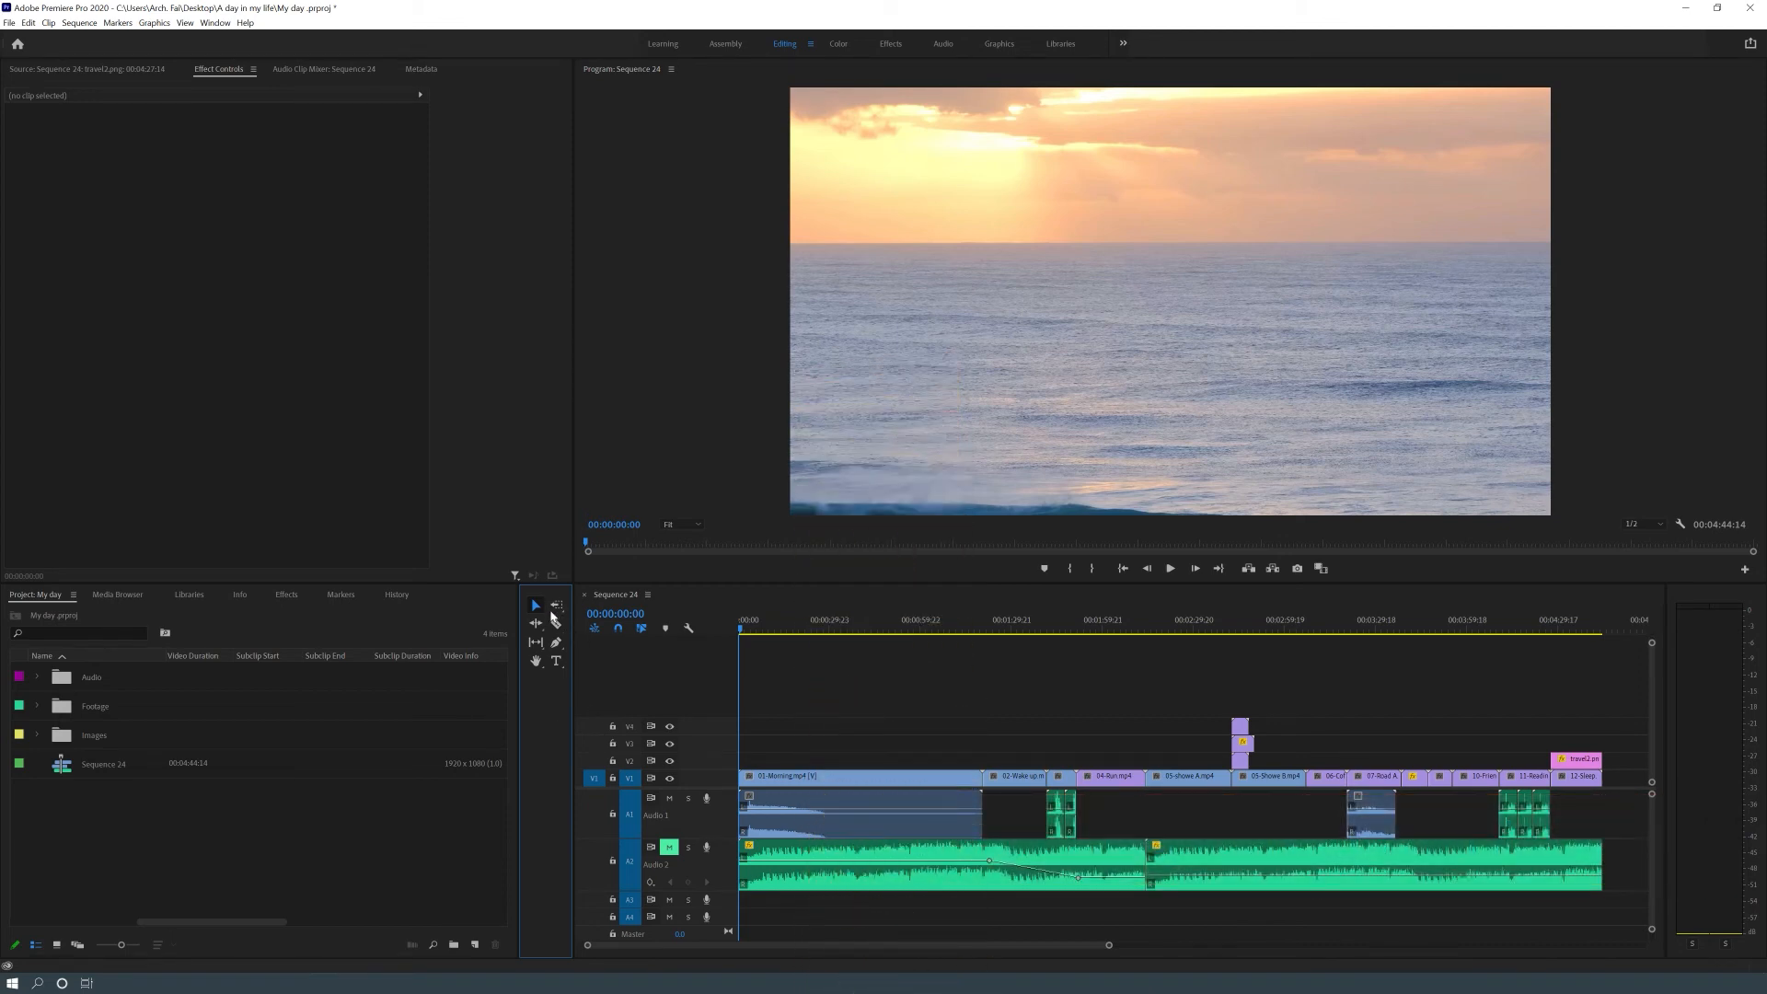
# Add a "Good morning" text title low in the frame at 00:01:20:16, where the wake-up clip begins
pyautogui.click(557, 661)
pyautogui.moveTo(740, 631); pyautogui.dragTo(986, 635)
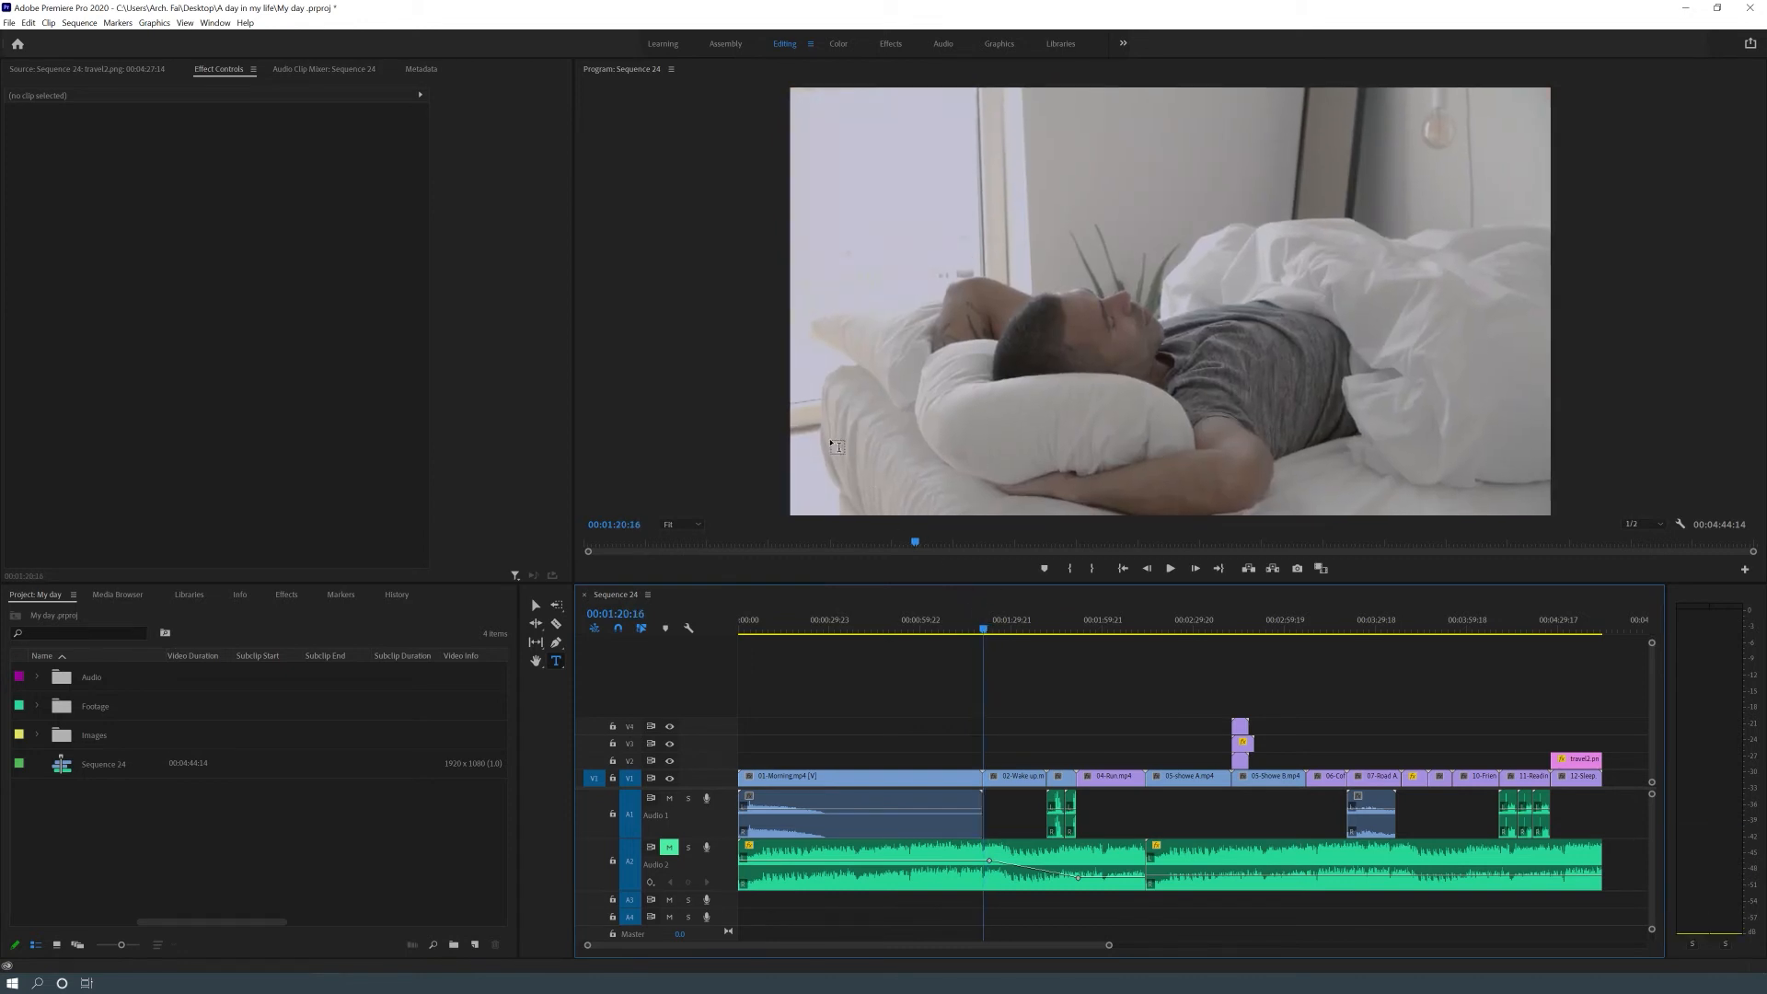
pyautogui.click(815, 398)
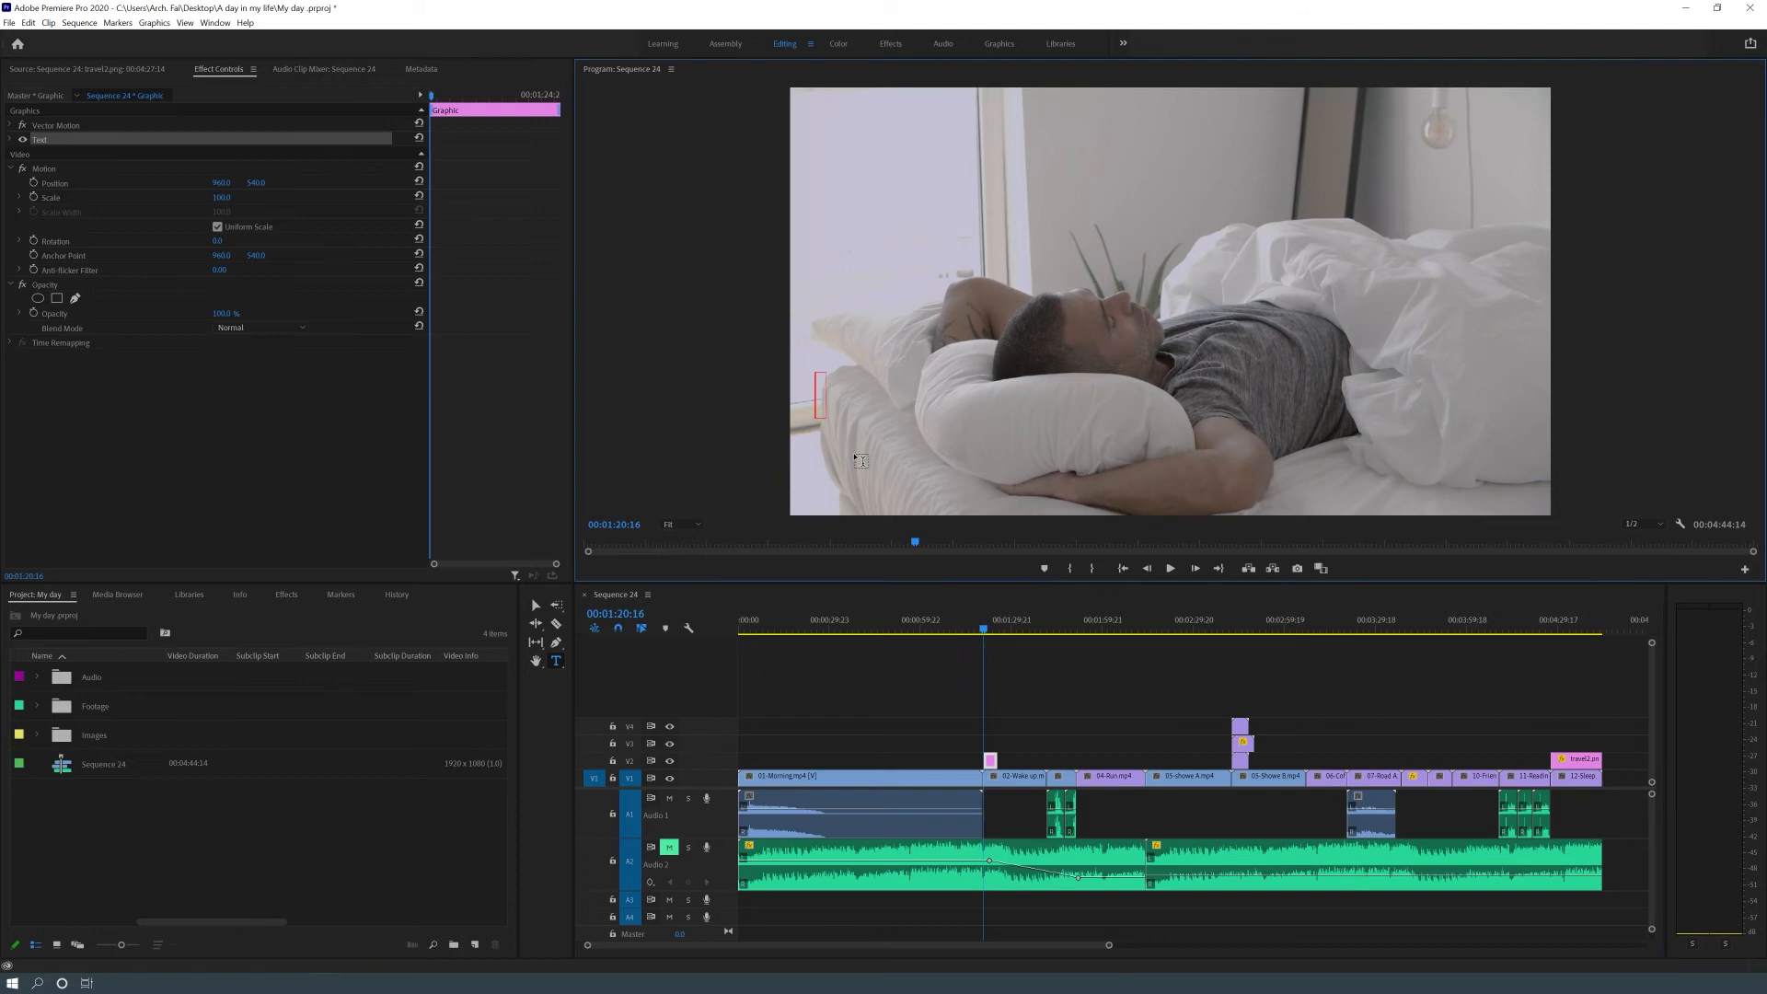
pyautogui.write('Good morning')
# Turn off the "Good morning" title's shadow and give its text a black fill
pyautogui.click(11, 141)
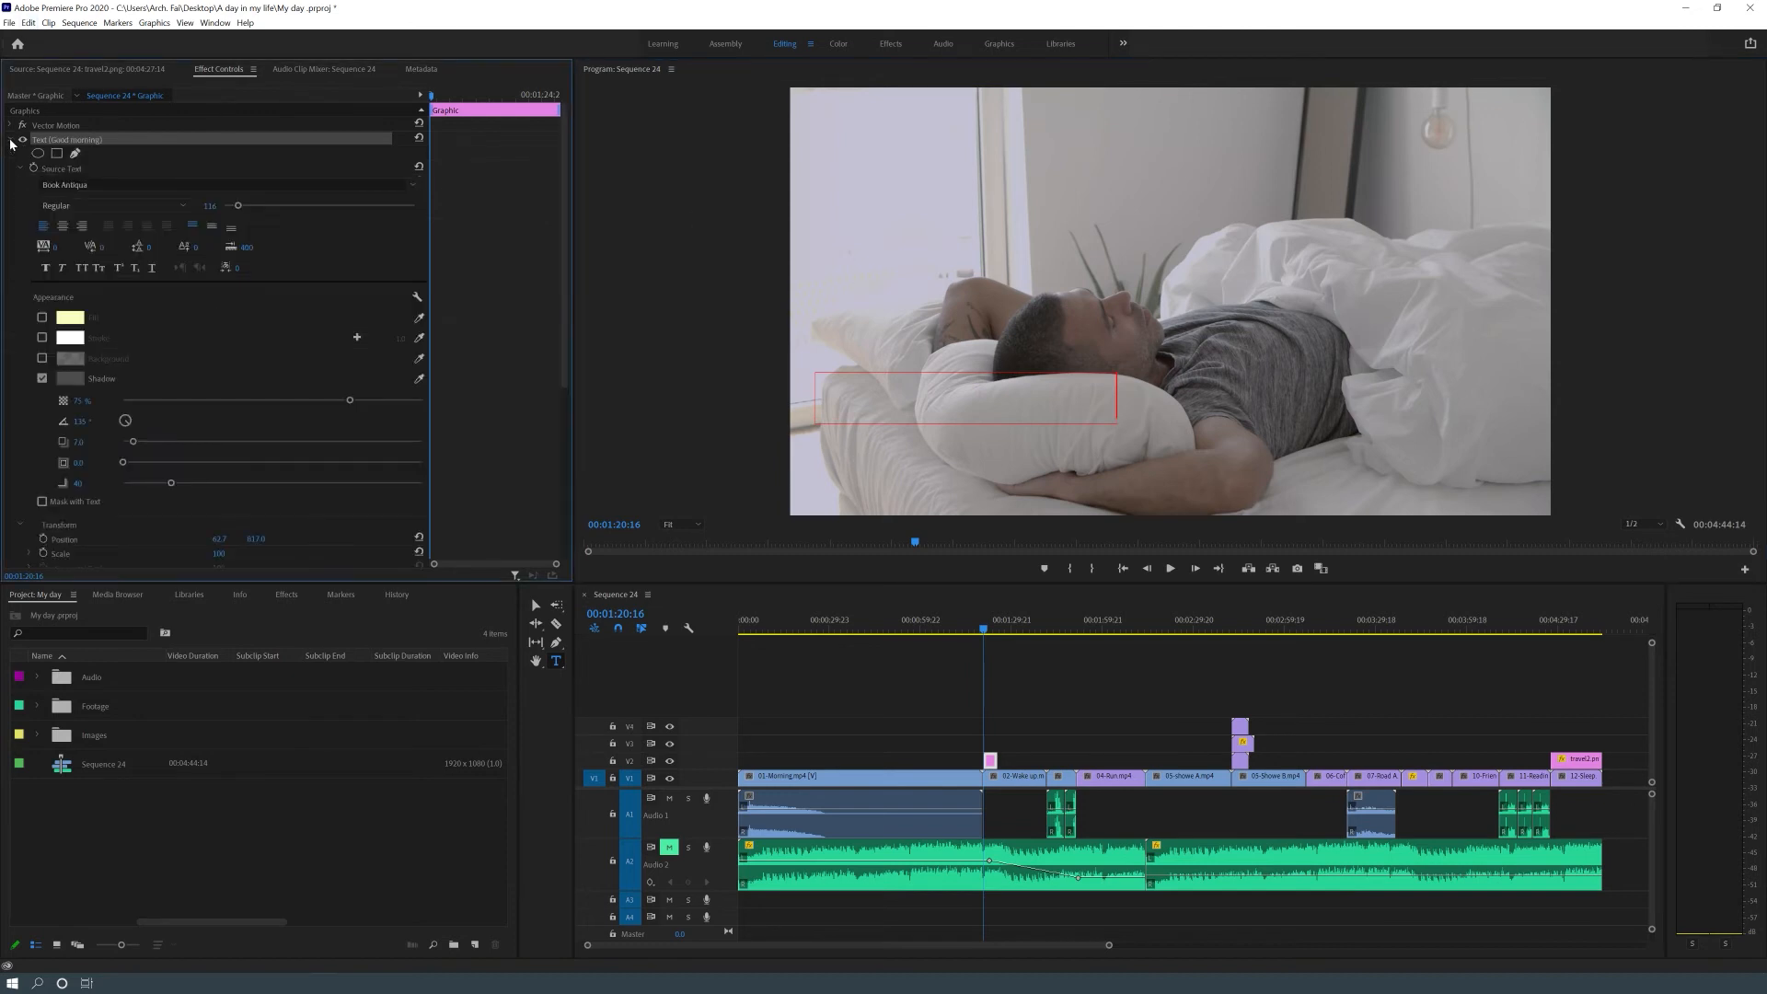
pyautogui.click(41, 379)
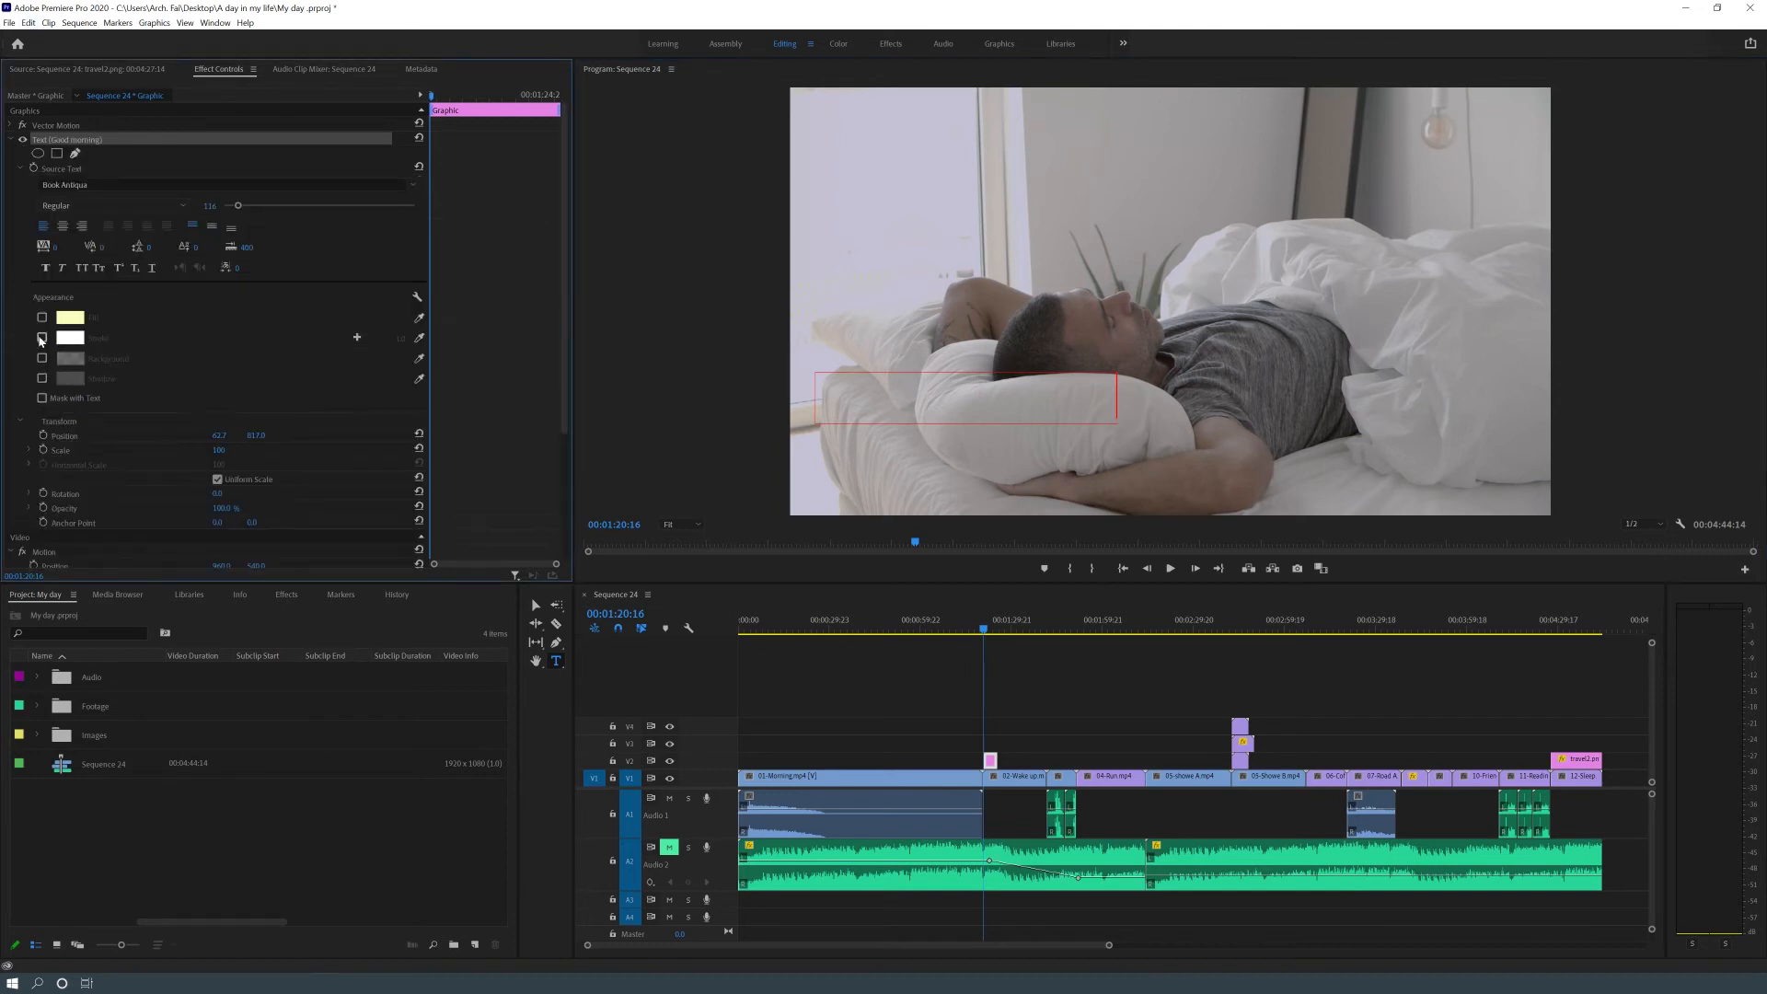
pyautogui.click(41, 317)
pyautogui.click(69, 321)
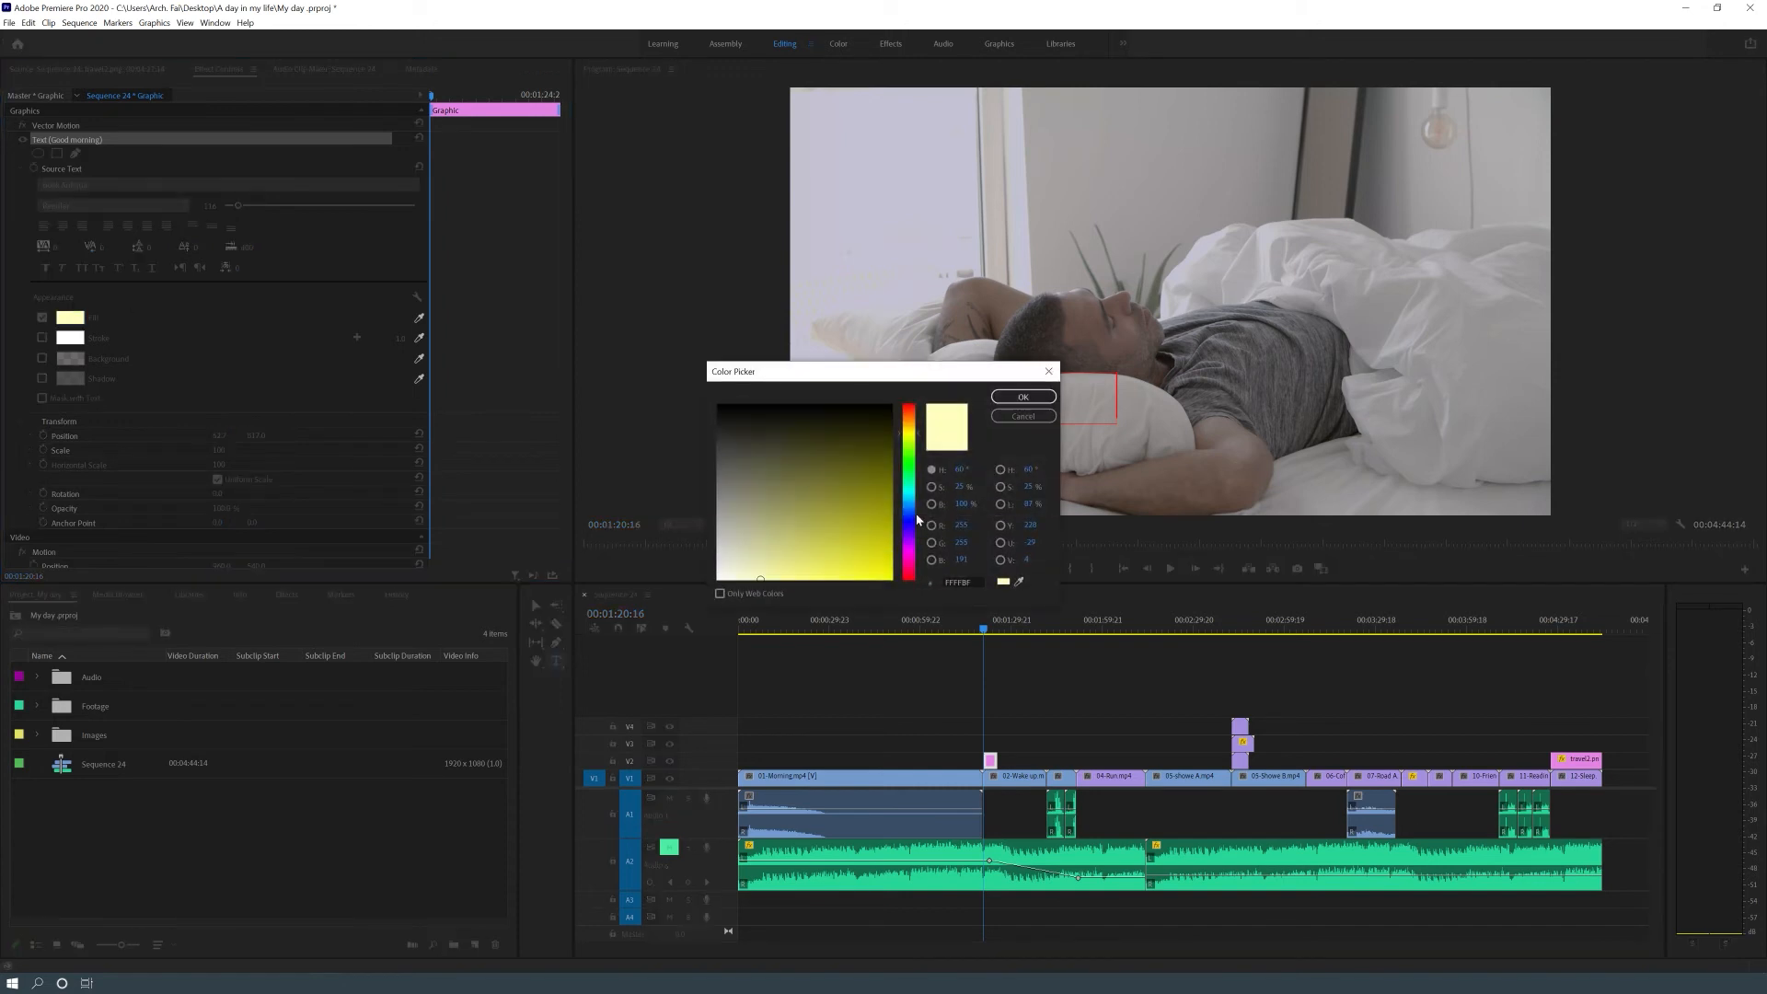
pyautogui.moveTo(843, 411)
pyautogui.mouseDown()
pyautogui.moveTo(681, 355)
pyautogui.moveTo(760, 545)
pyautogui.moveTo(714, 354)
pyautogui.mouseUp()
pyautogui.click(1010, 398)
pyautogui.tripleClick(920, 403)
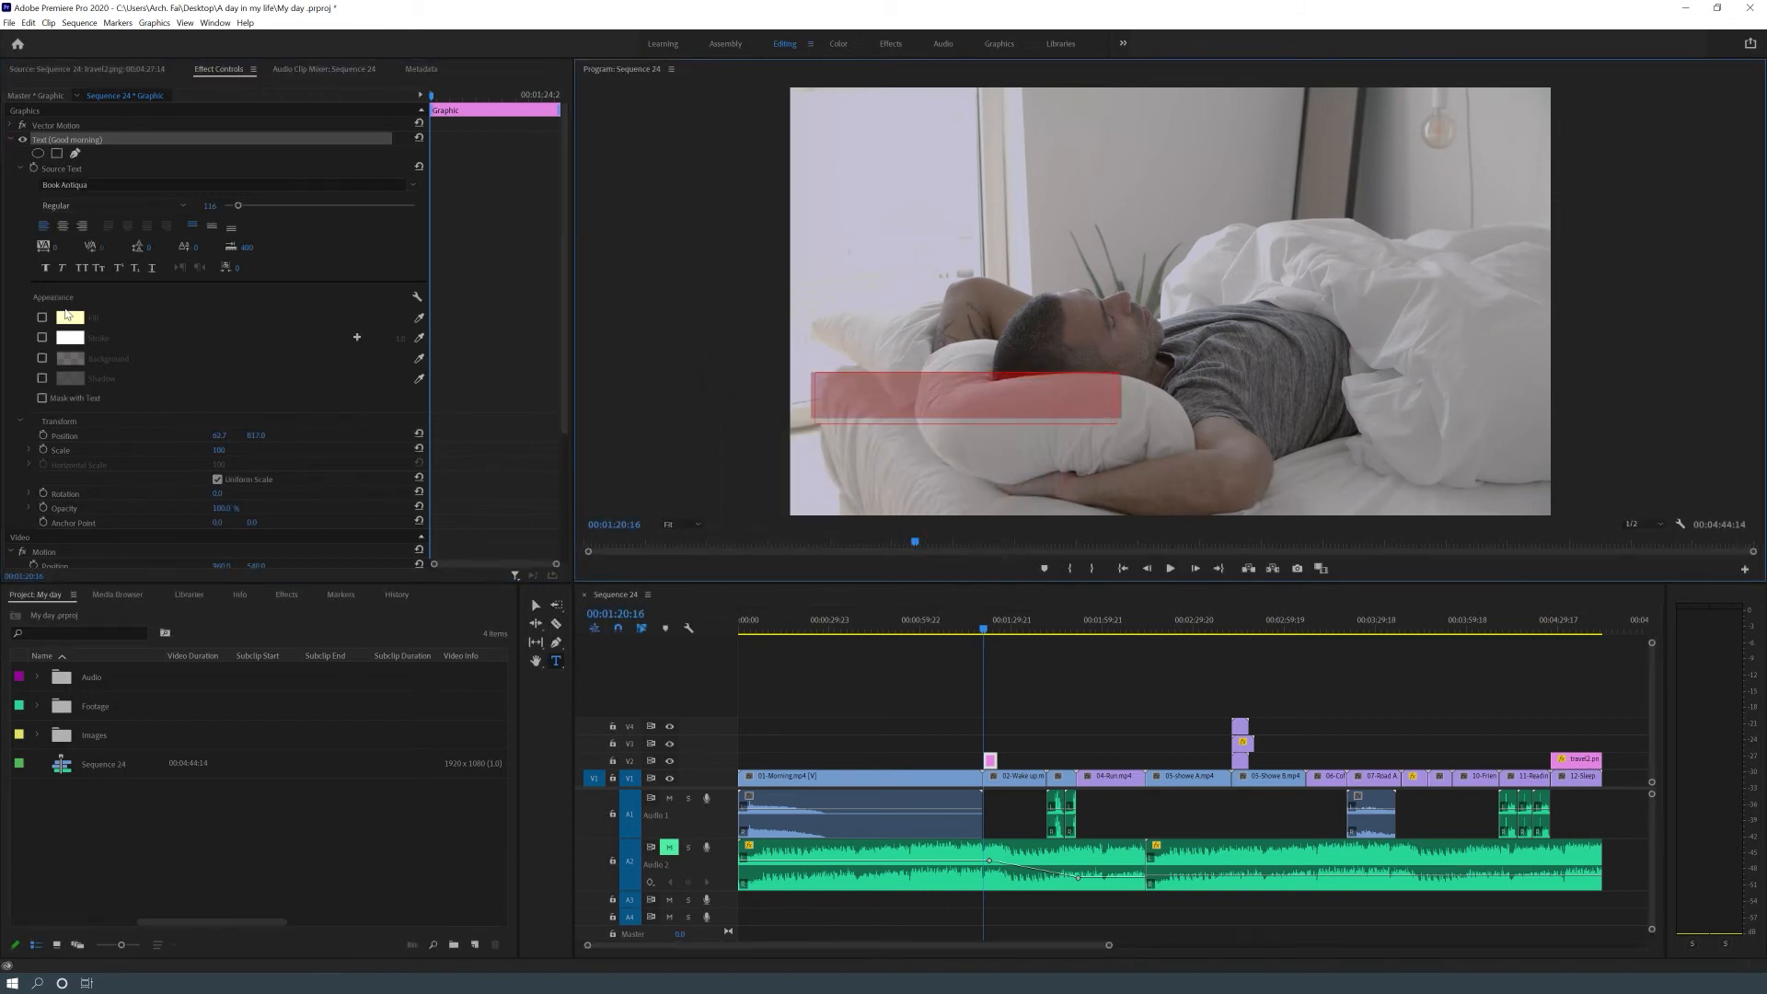
pyautogui.click(42, 317)
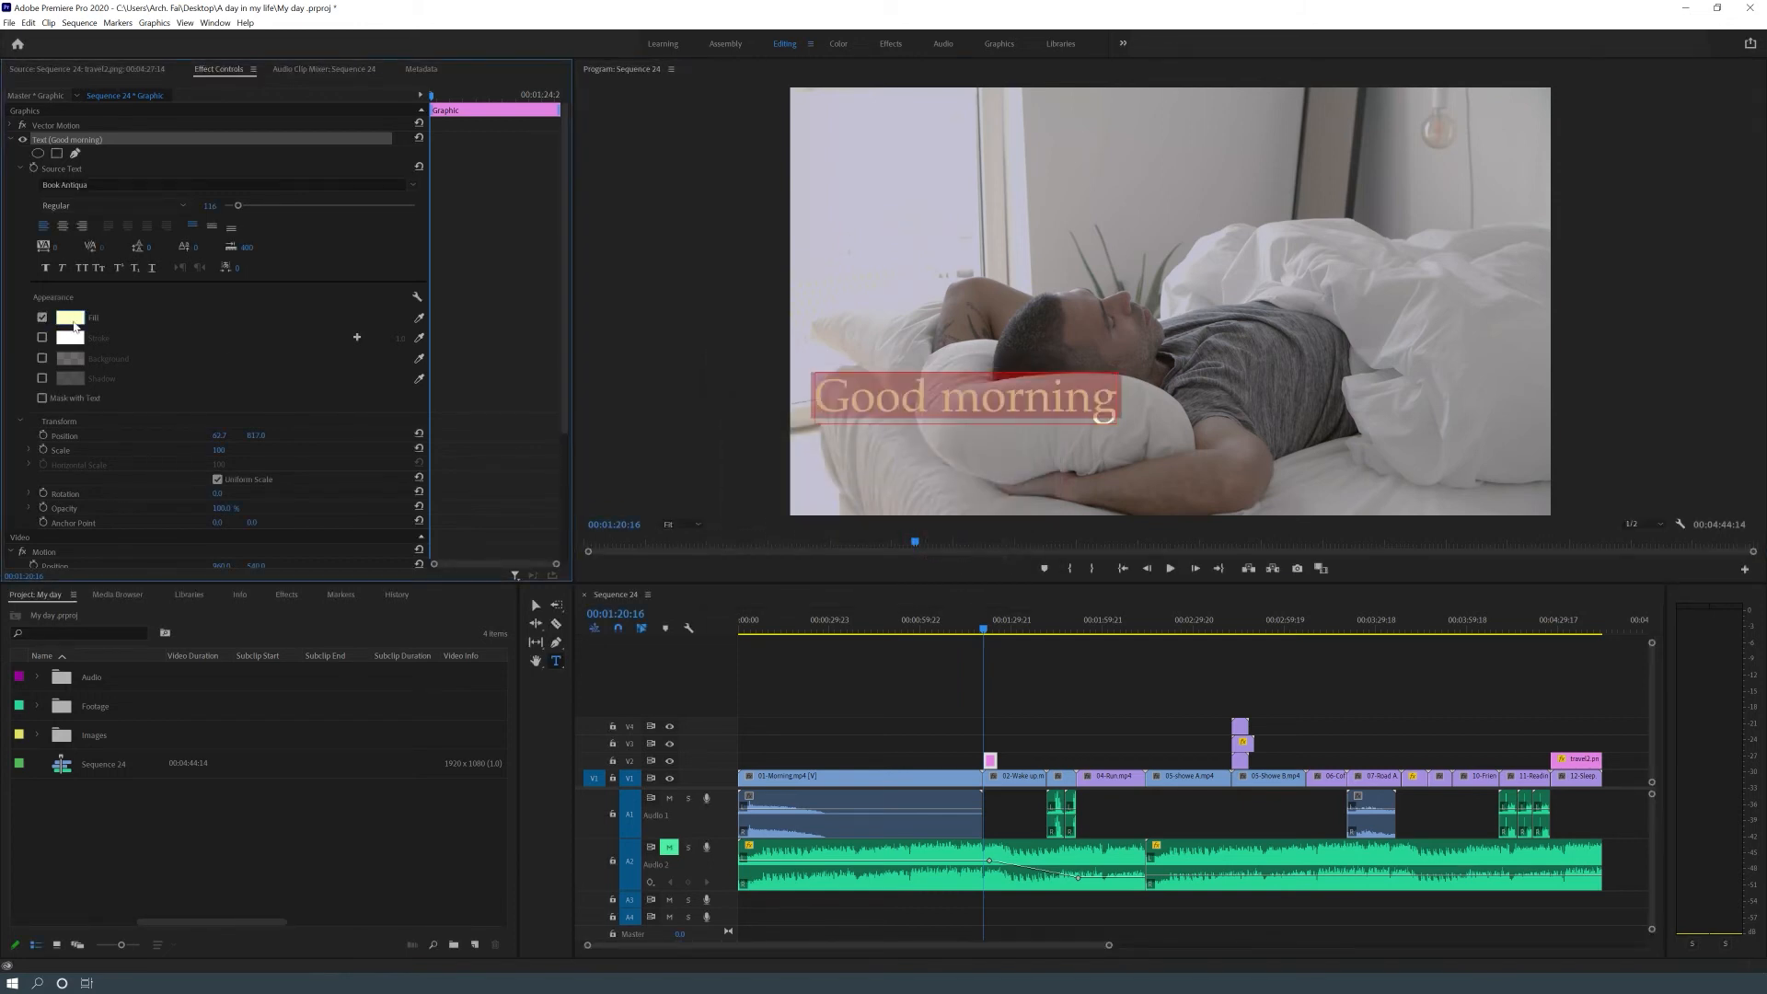
pyautogui.click(62, 322)
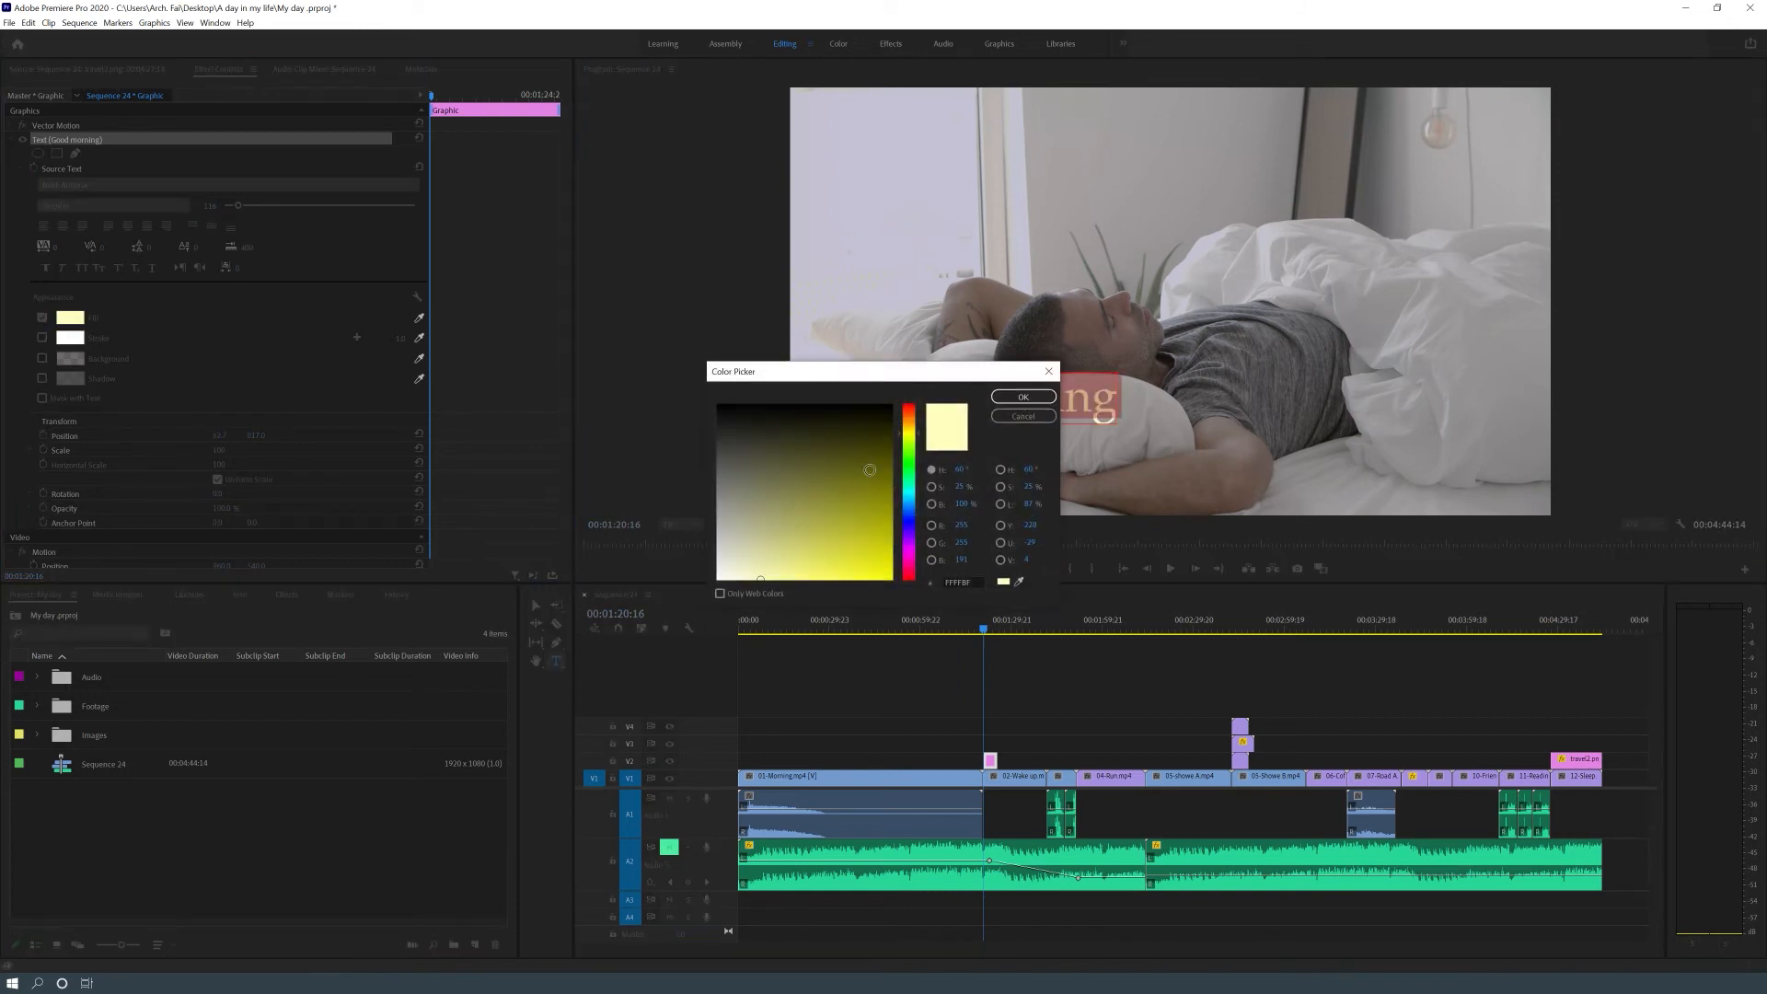
pyautogui.click(1021, 398)
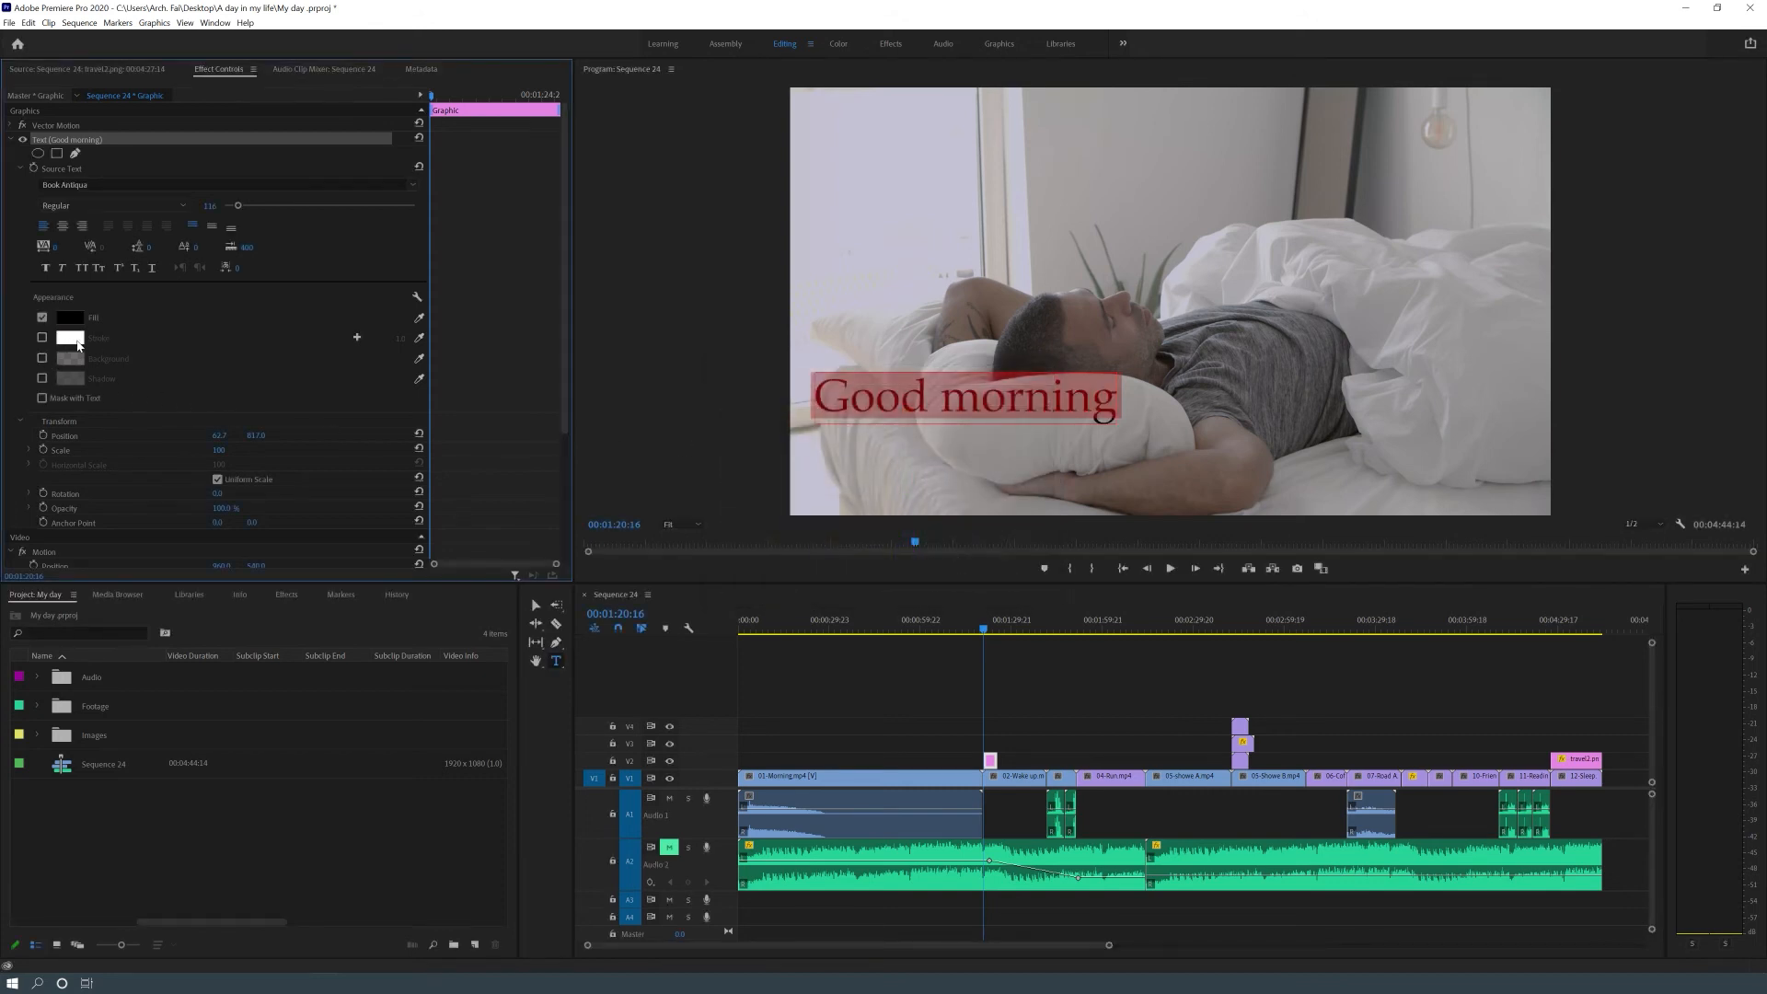
# Enable a background behind the title text and sample a muted grey-olive colour for it with the eyedropper
pyautogui.click(42, 379)
pyautogui.click(41, 379)
pyautogui.click(41, 358)
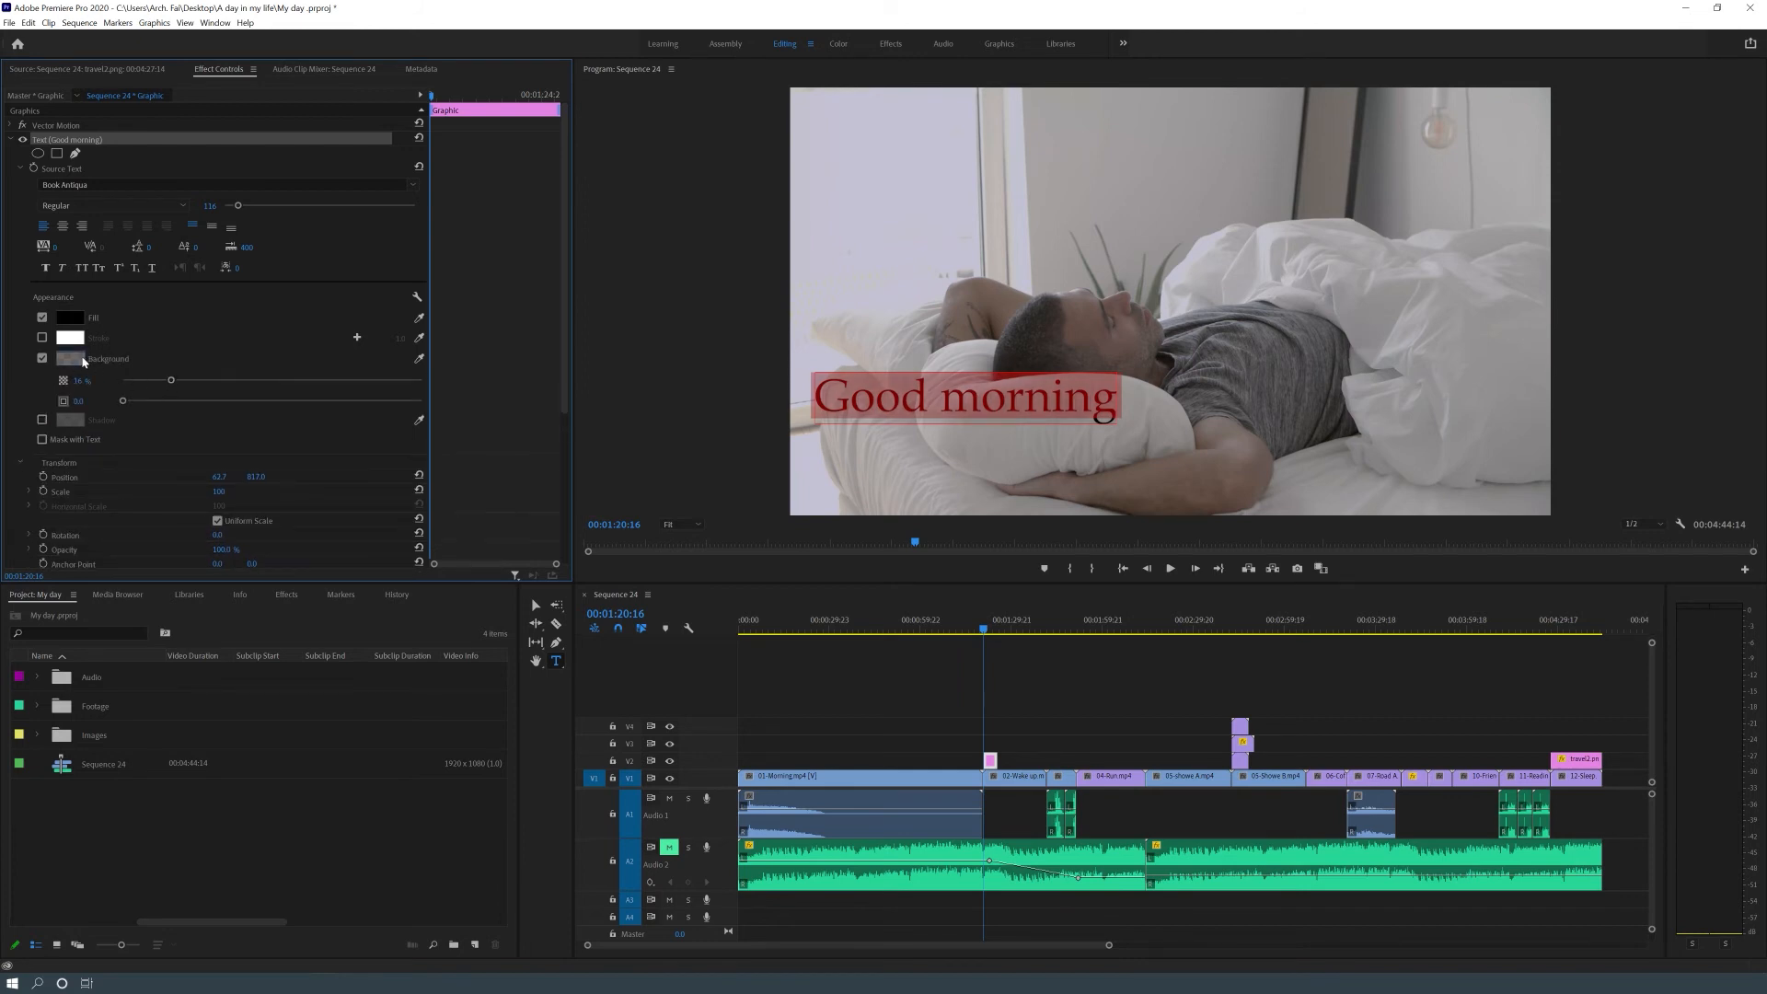
pyautogui.click(81, 359)
pyautogui.moveTo(814, 500)
pyautogui.mouseDown()
pyautogui.moveTo(816, 541)
pyautogui.moveTo(876, 560)
pyautogui.mouseUp()
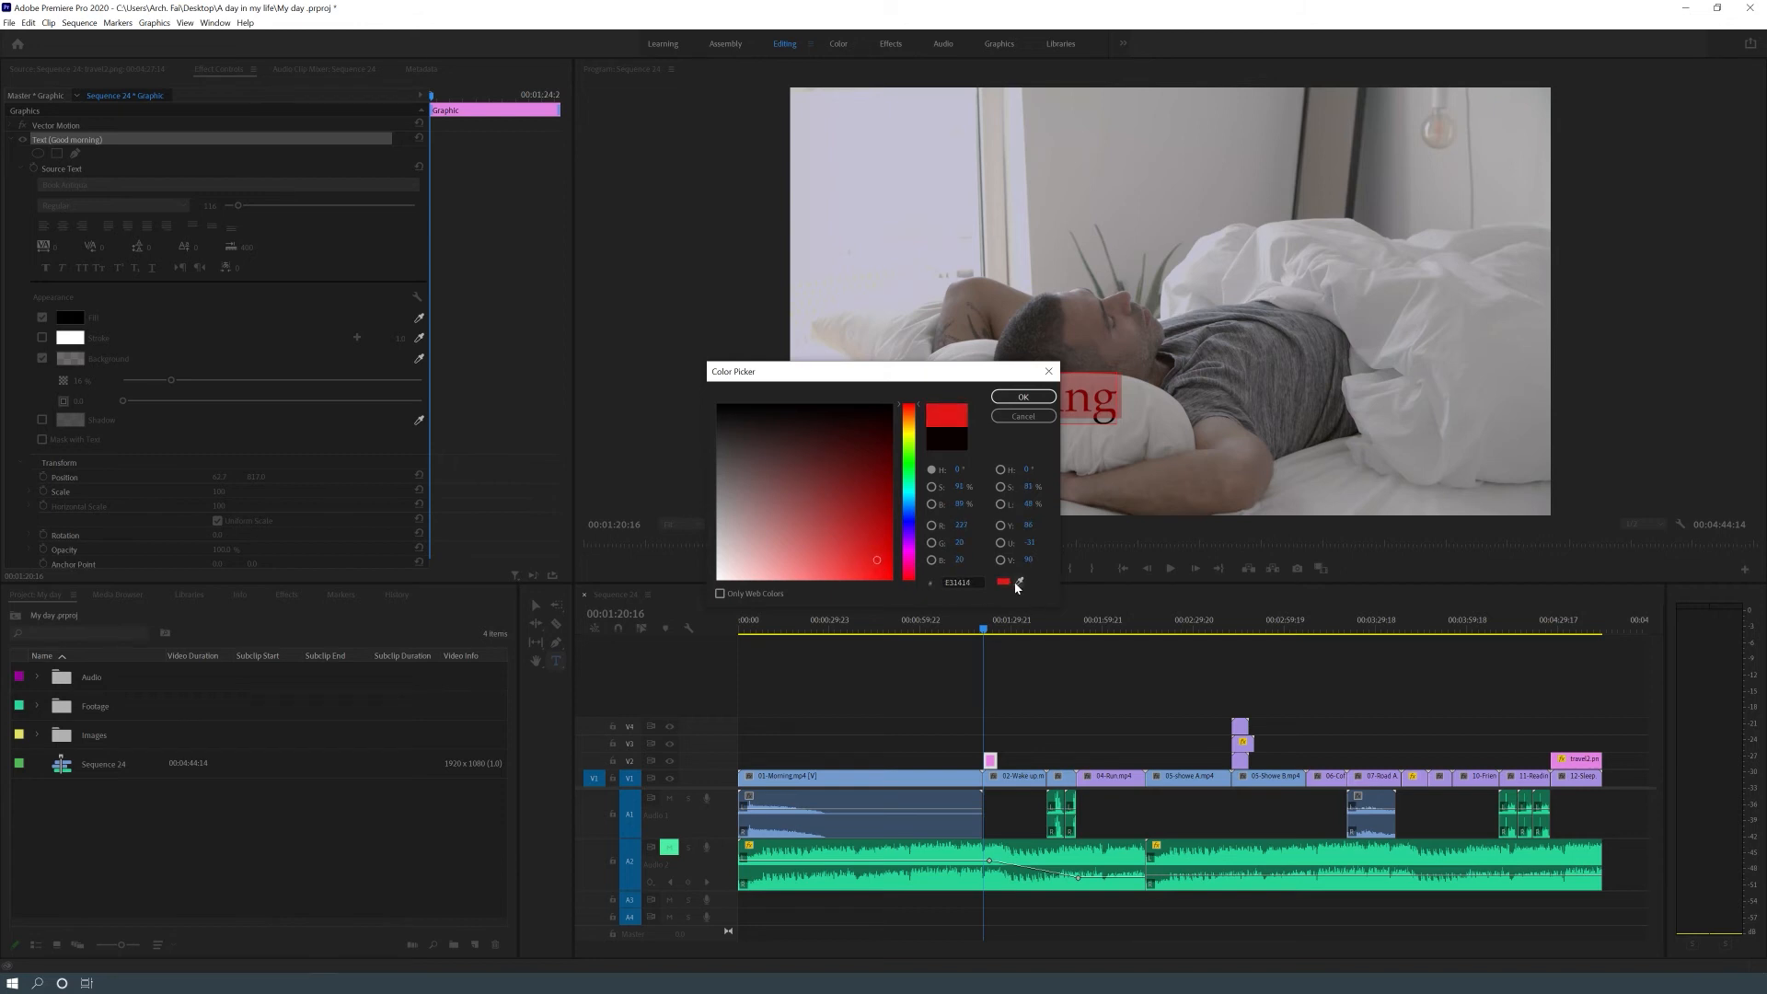
pyautogui.click(1018, 583)
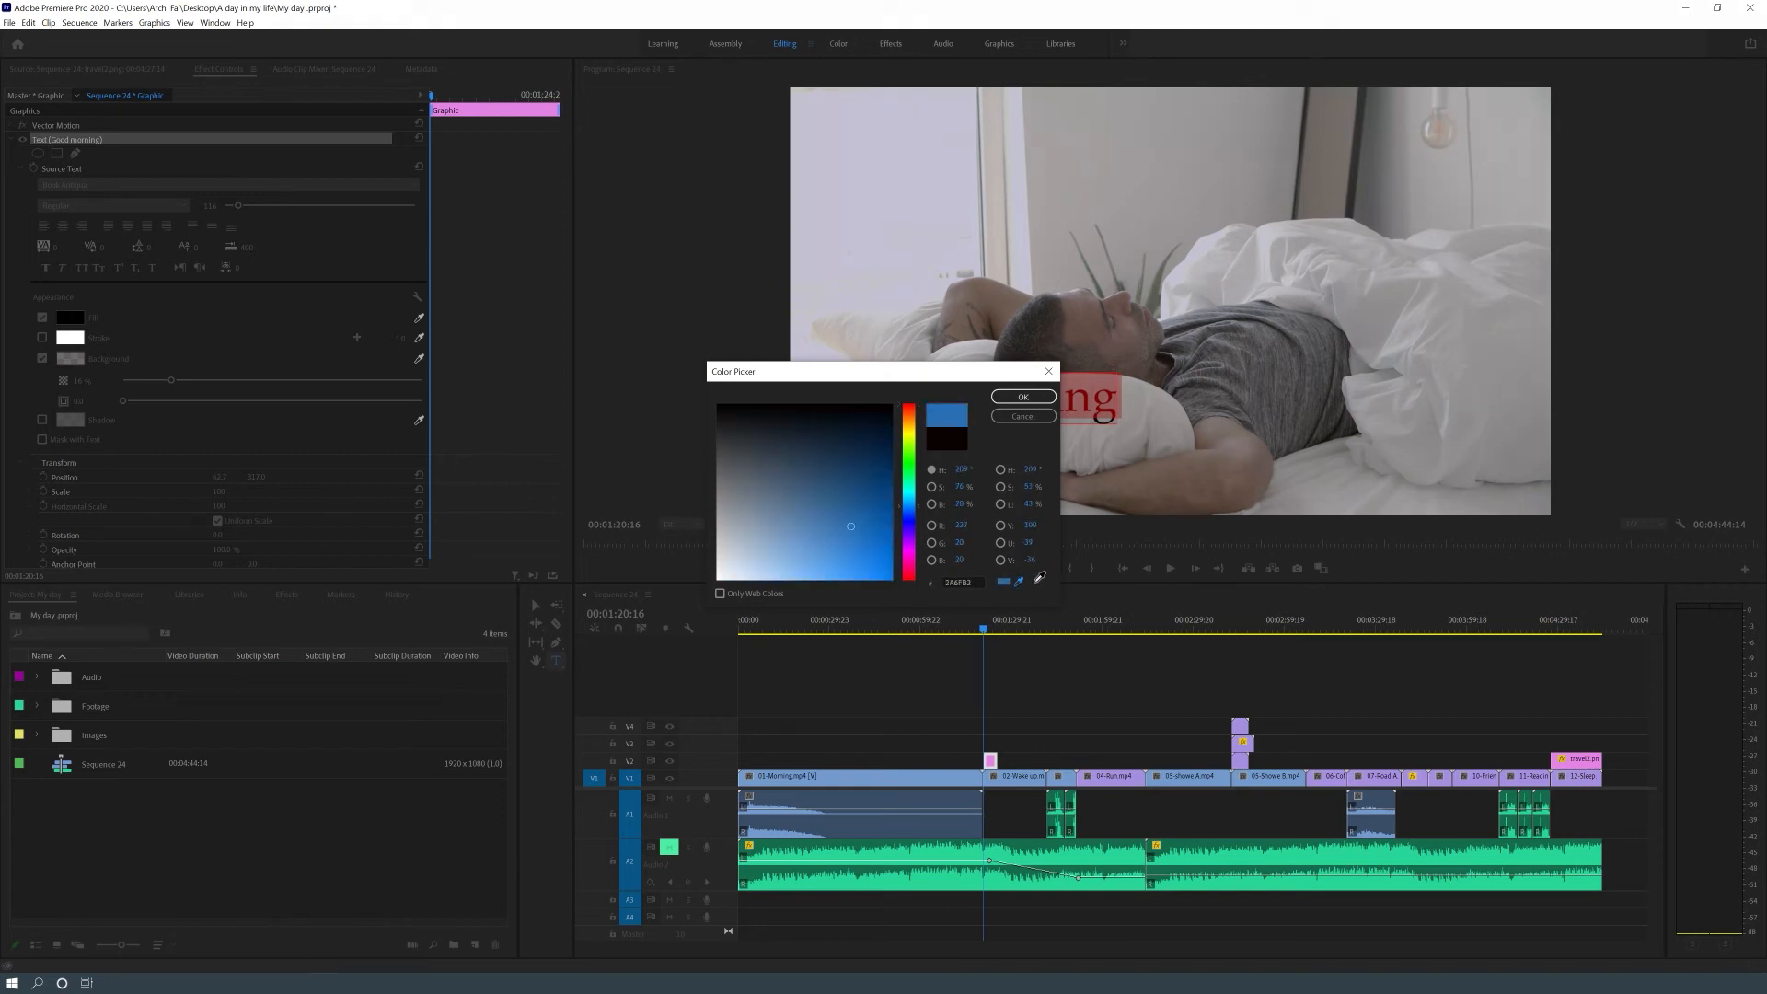
pyautogui.click(1022, 397)
# Set the title background's opacity to 100% and enlarge its size to about 10 around the text
pyautogui.click(874, 401)
pyautogui.tripleClick(901, 408)
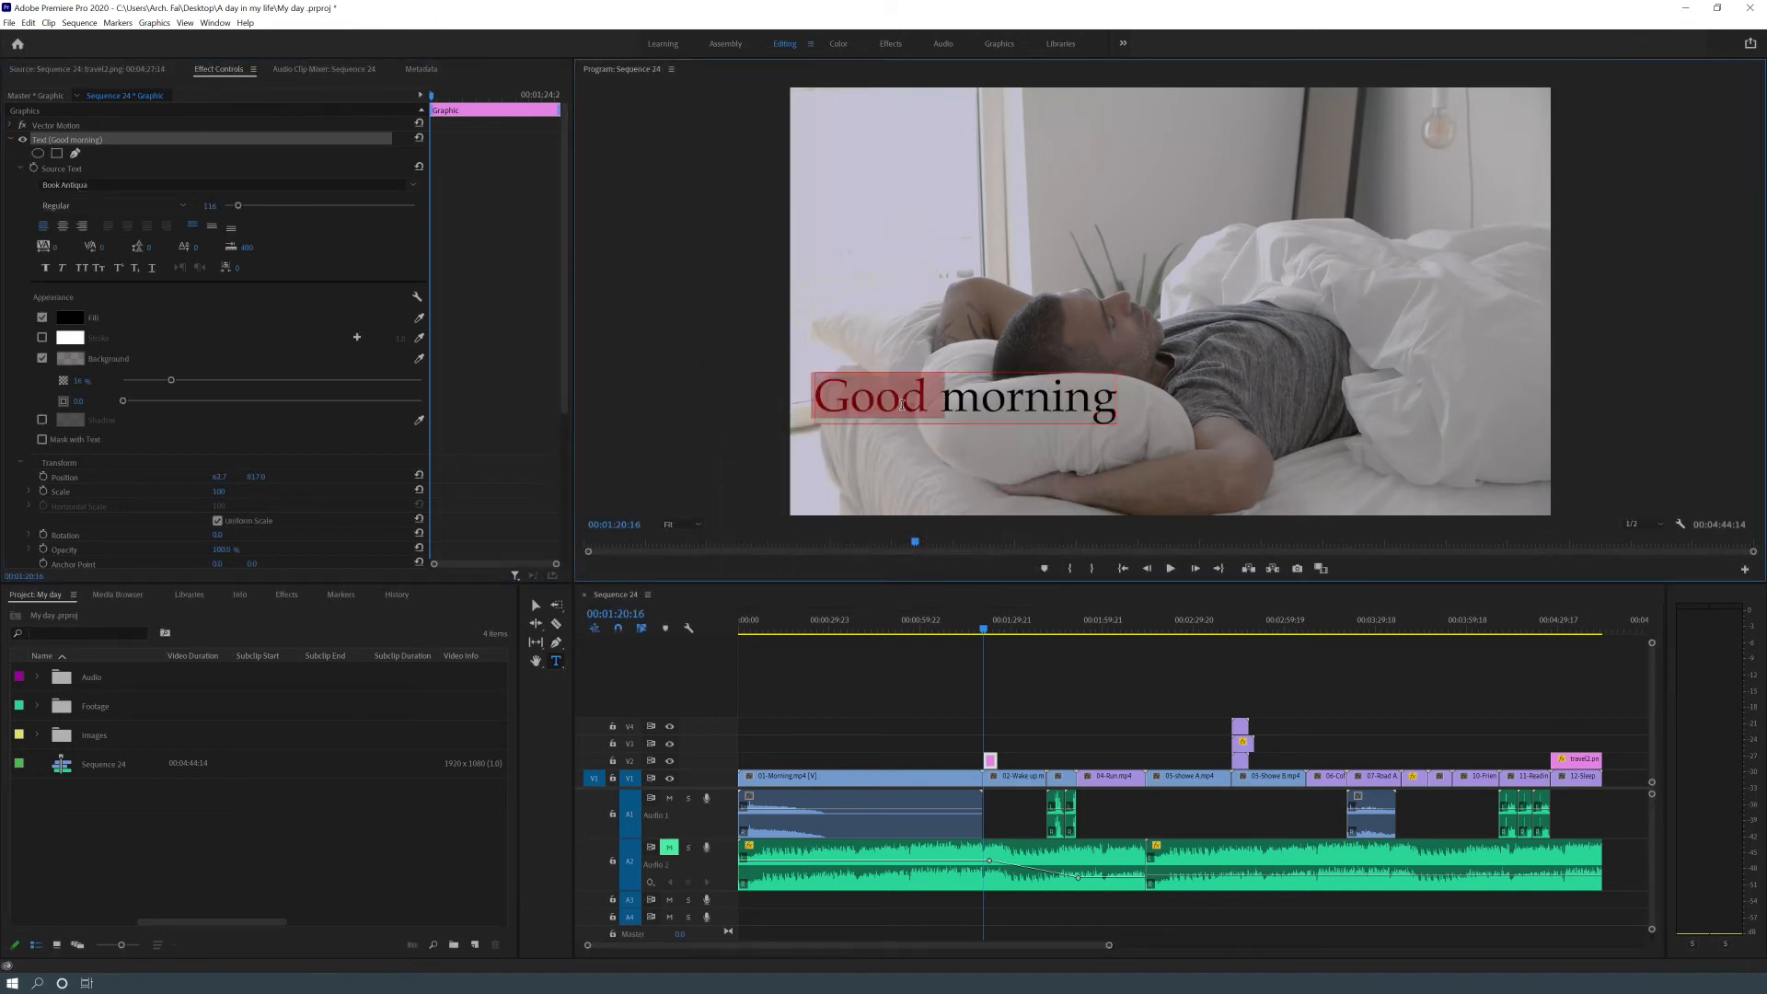
pyautogui.moveTo(169, 382); pyautogui.dragTo(437, 388)
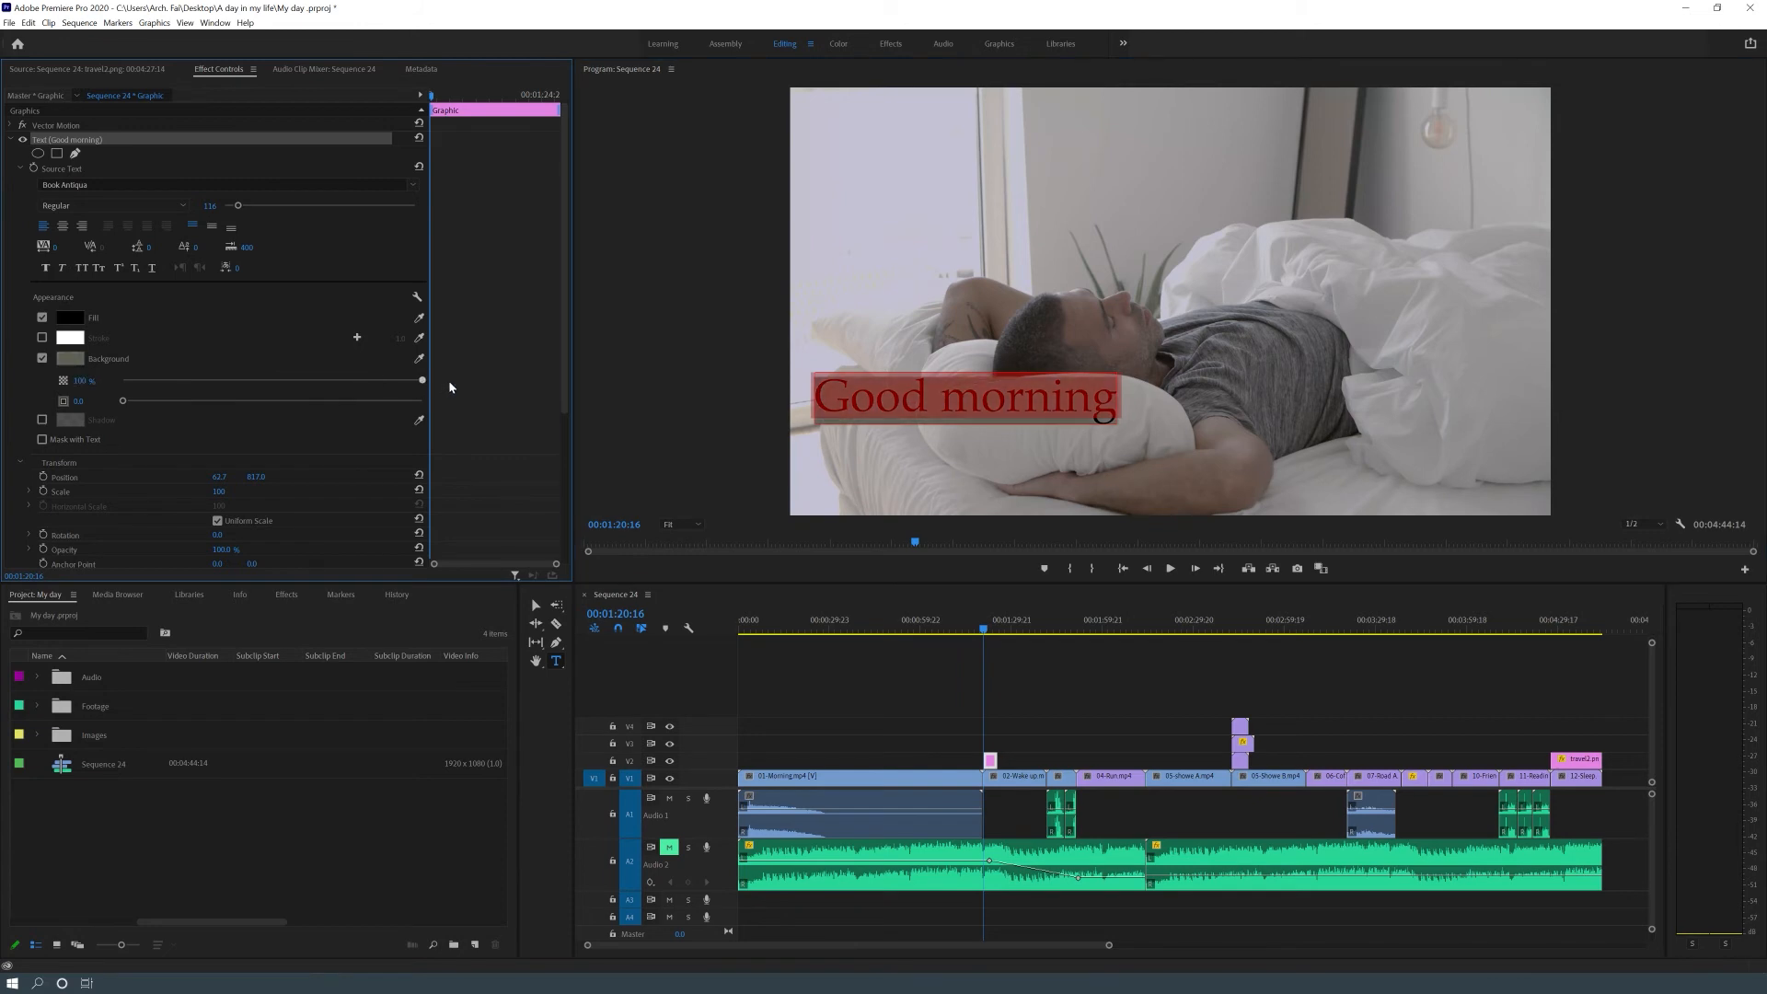
pyautogui.moveTo(125, 402)
pyautogui.mouseDown()
pyautogui.moveTo(264, 402)
pyautogui.moveTo(151, 410)
pyautogui.mouseUp()
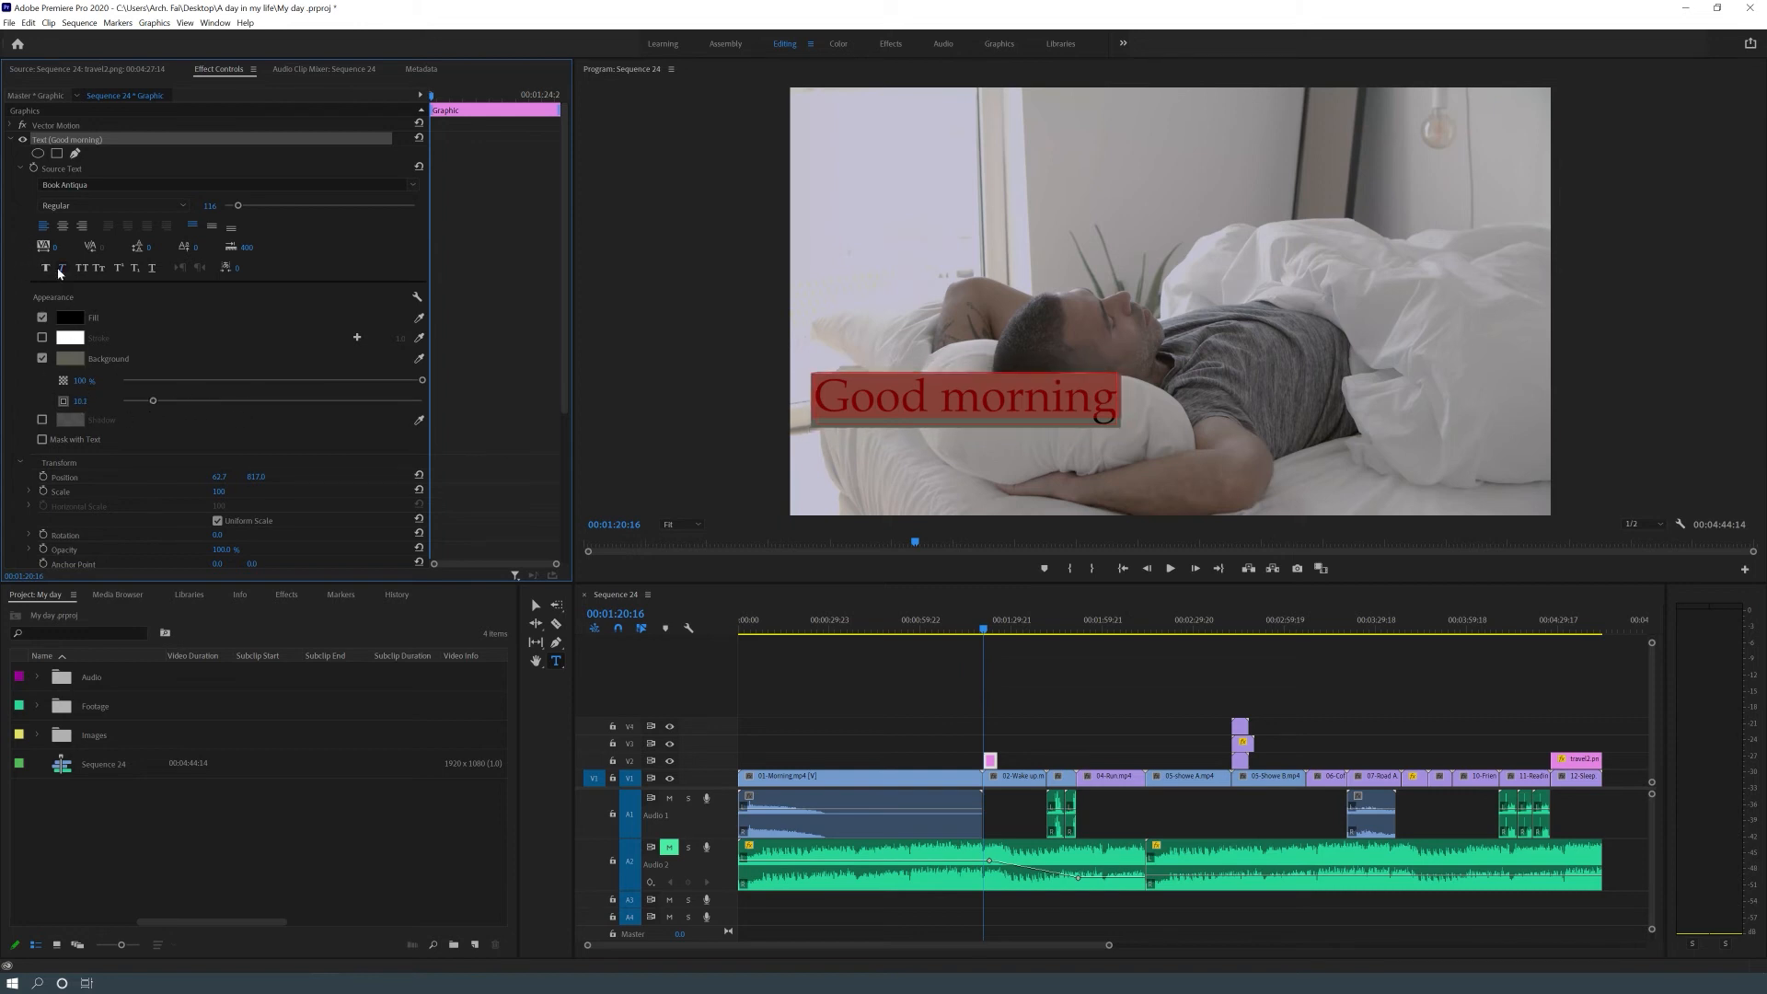
# Set the title's font size to about 93 and make the text faux italic with left alignment
pyautogui.click(123, 188)
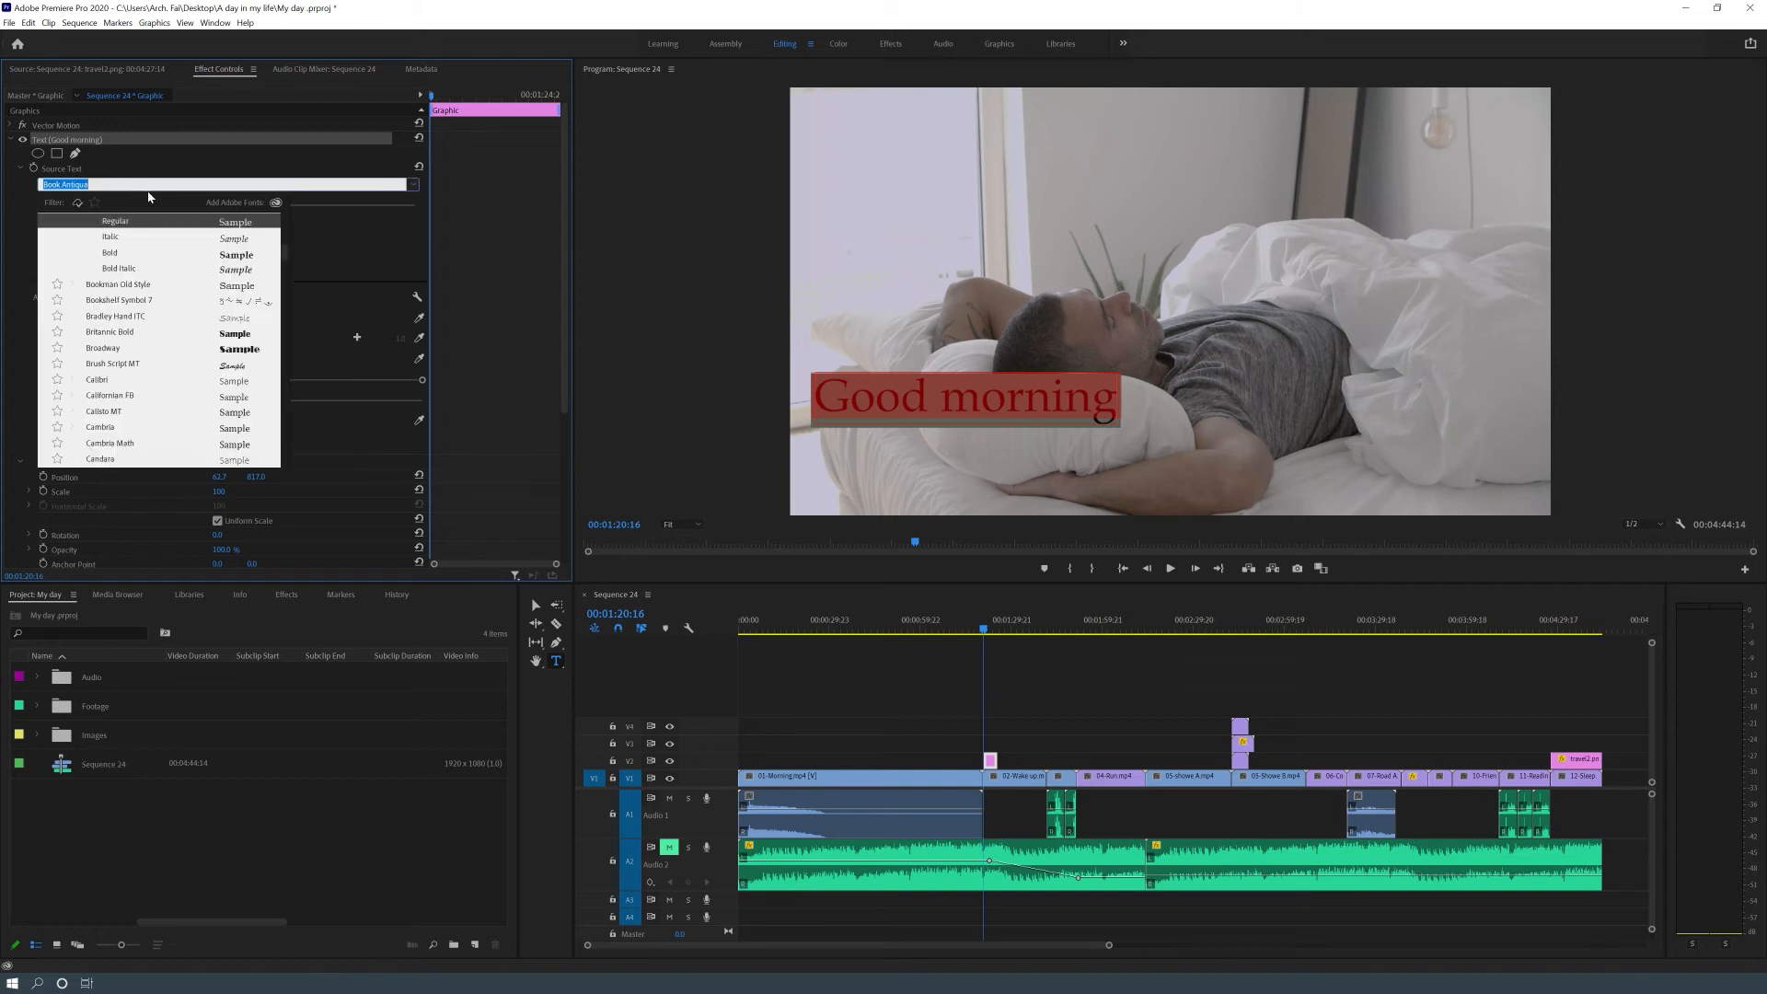
pyautogui.click(347, 214)
pyautogui.moveTo(237, 211)
pyautogui.mouseDown()
pyautogui.moveTo(221, 207)
pyautogui.moveTo(235, 218)
pyautogui.mouseUp()
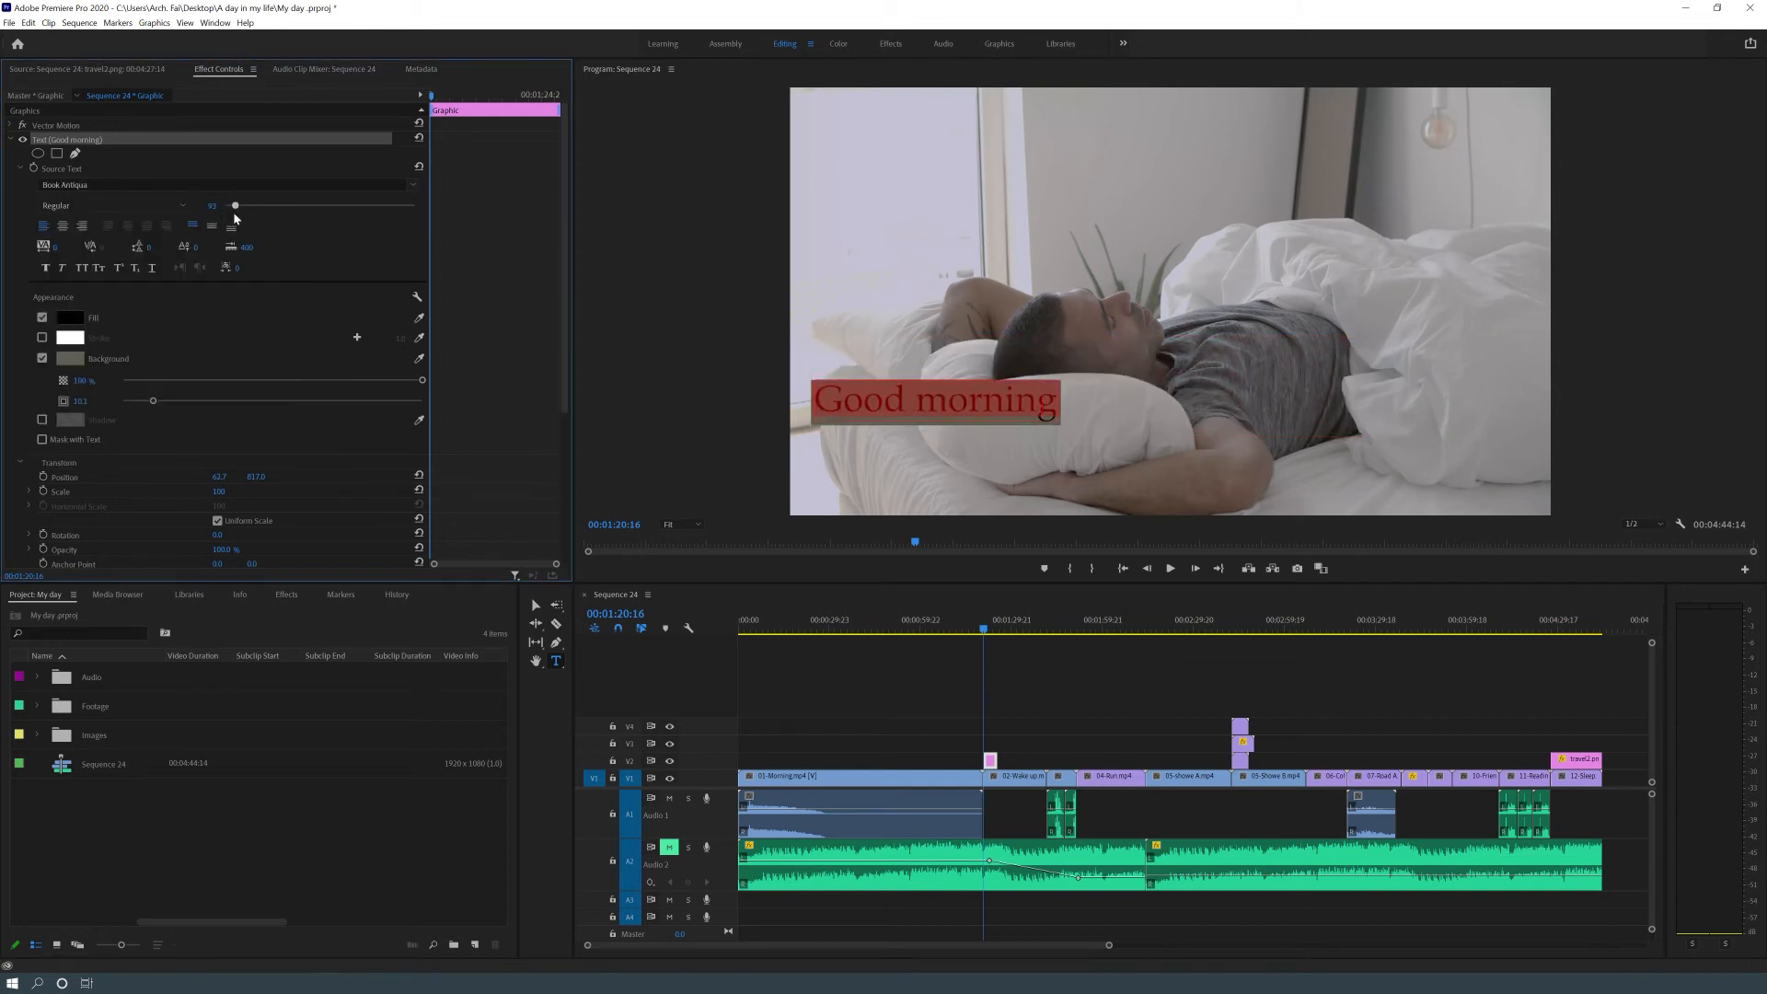
pyautogui.click(62, 225)
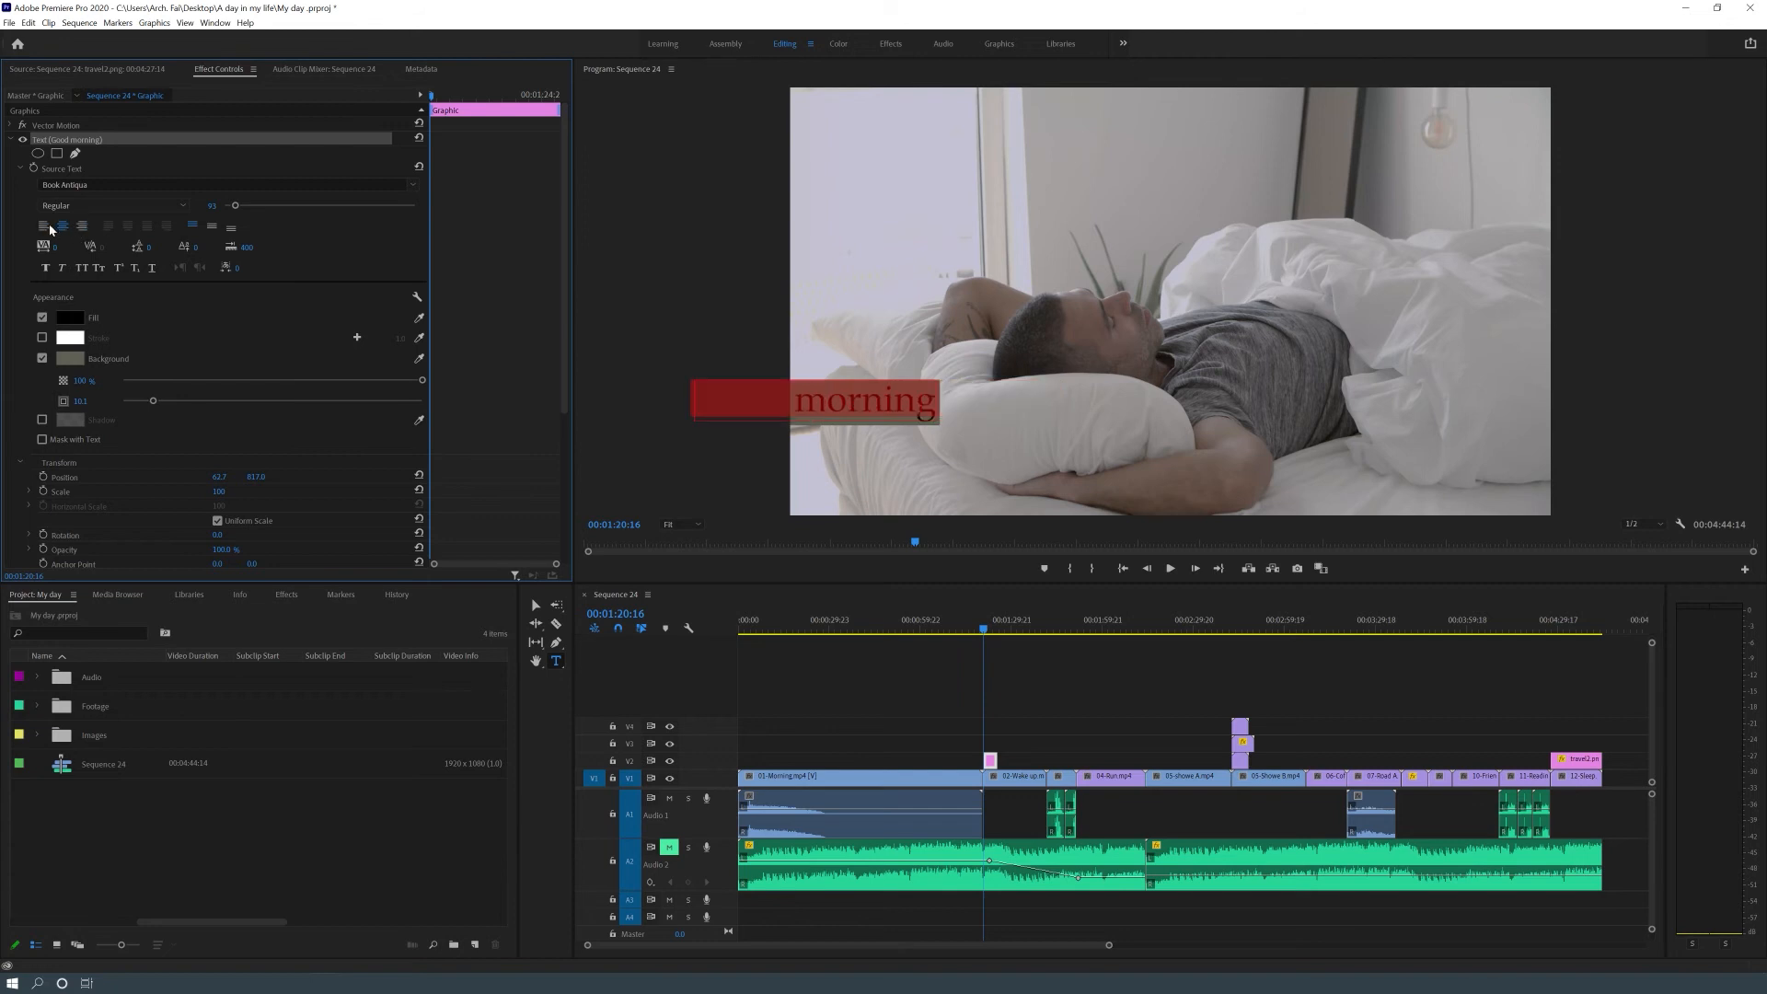
pyautogui.click(44, 226)
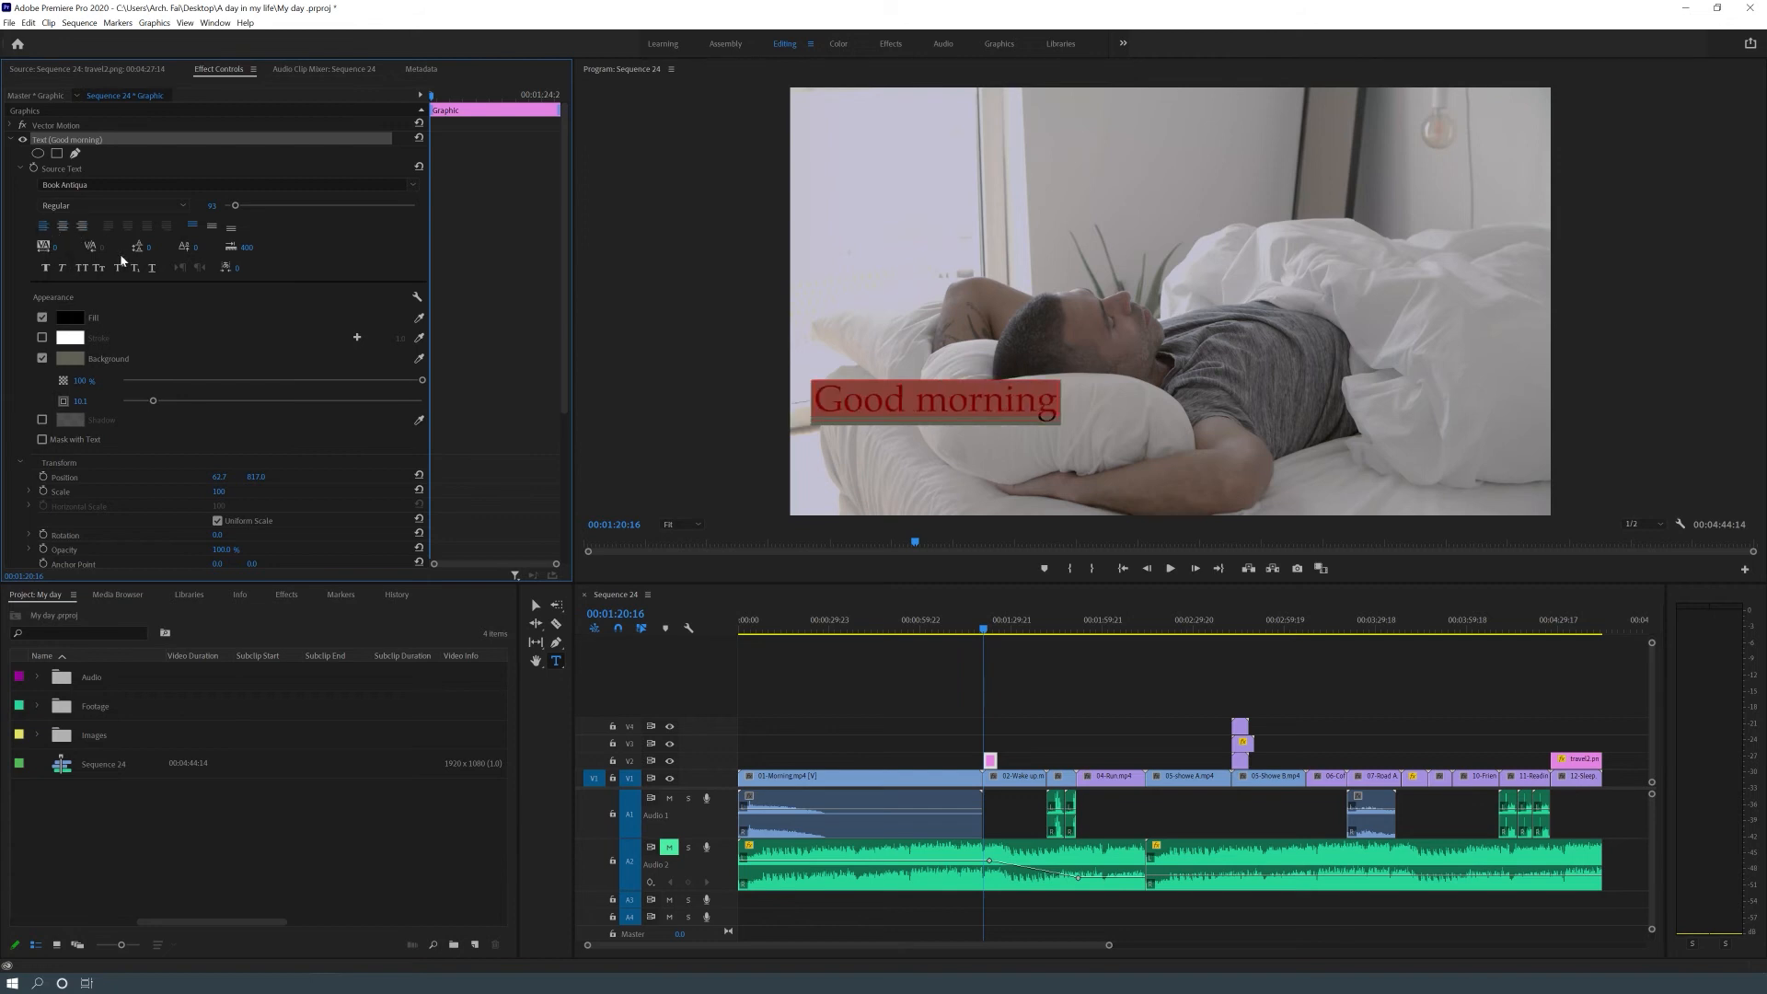
pyautogui.click(62, 268)
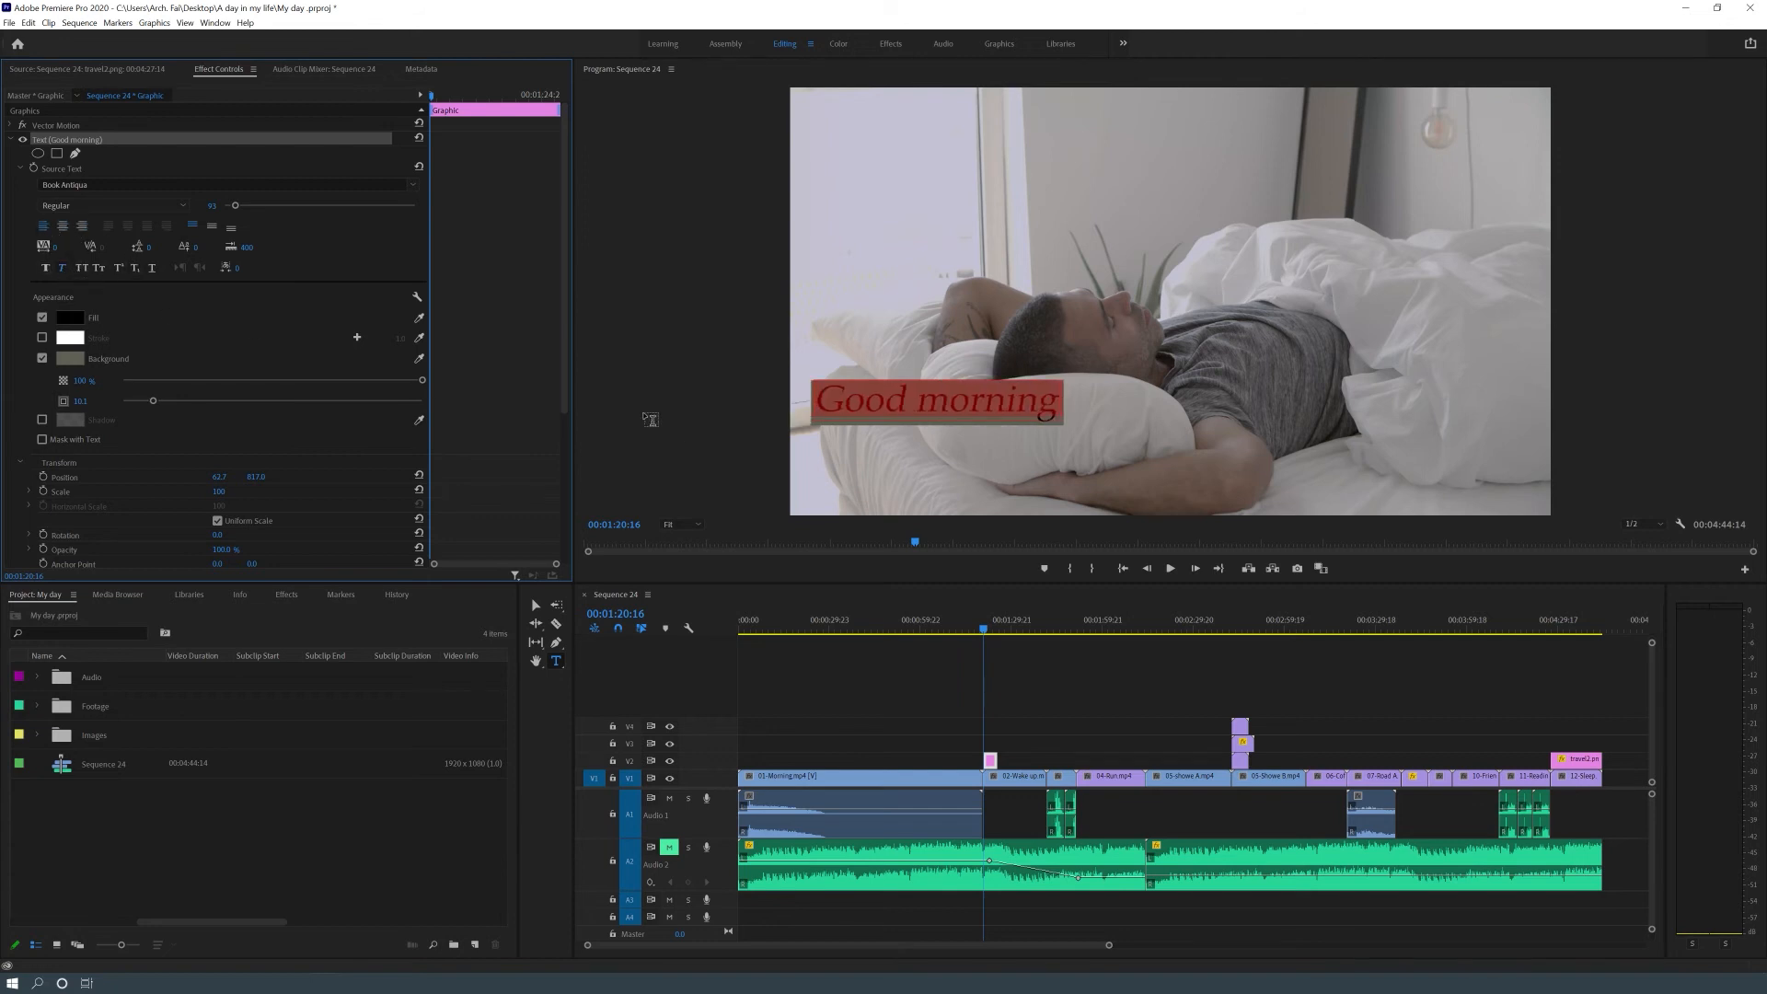
# Move the title's Vector Motion position to about 925, 623, close to the frame's lower-left corner
pyautogui.click(8, 139)
pyautogui.click(11, 126)
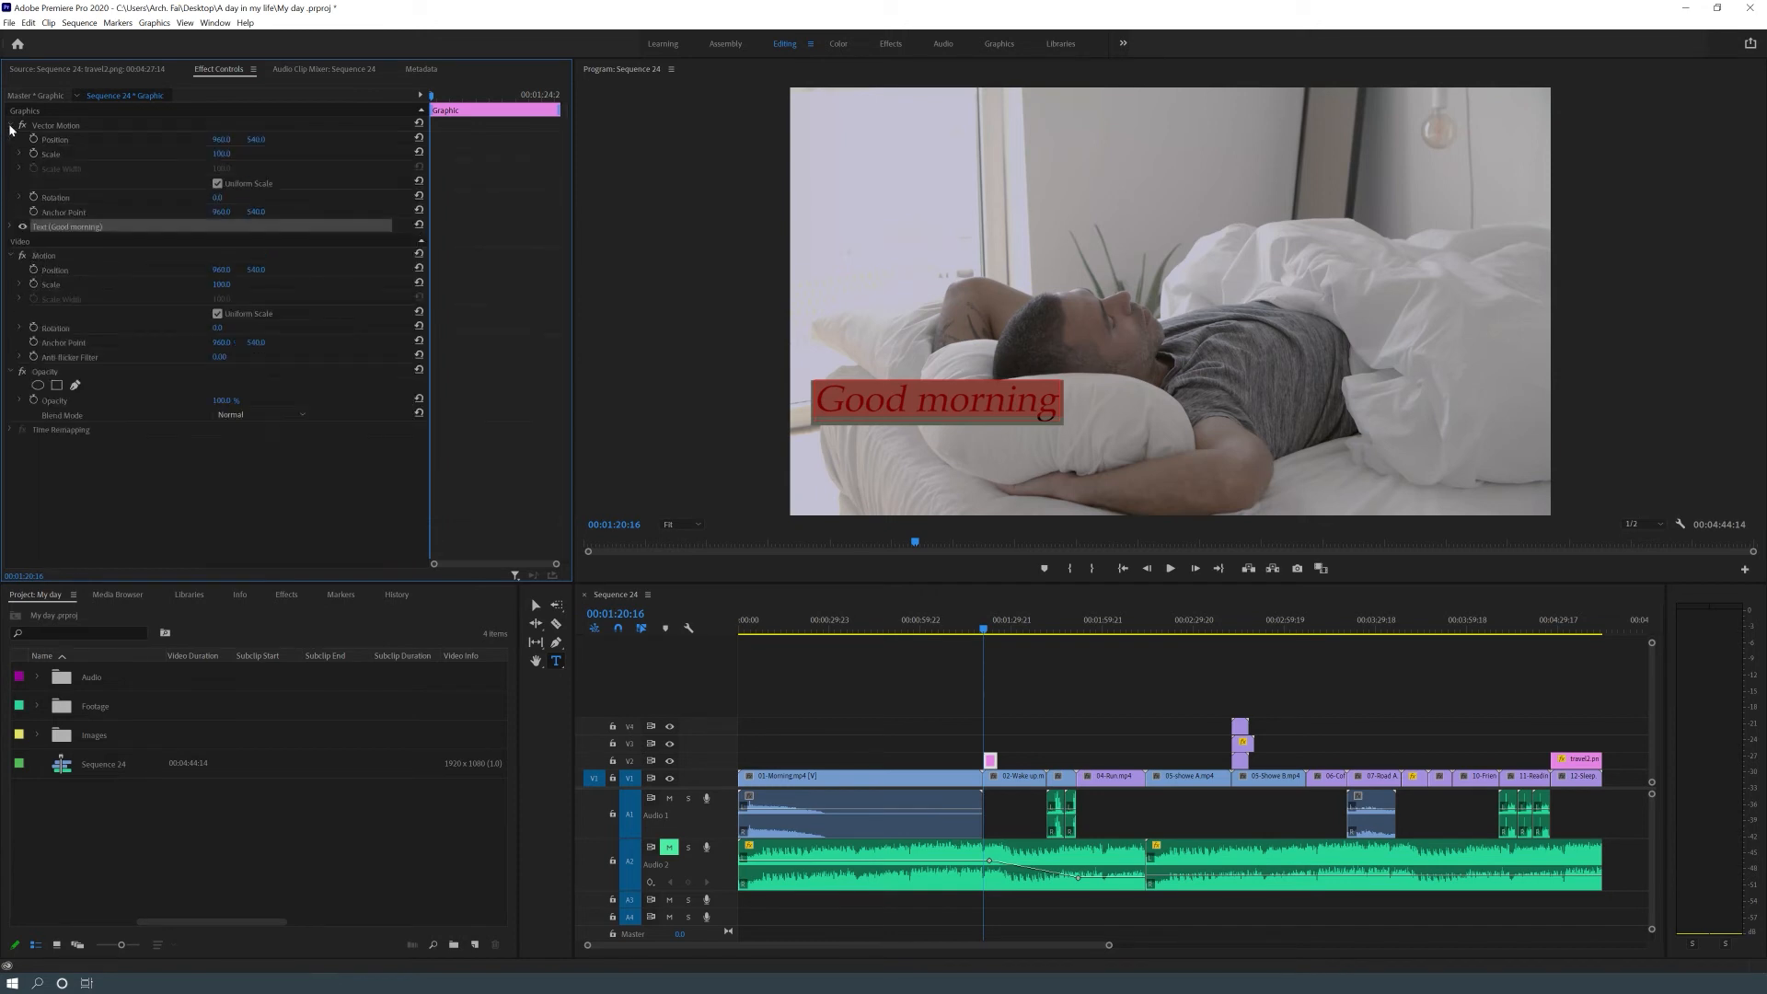
pyautogui.moveTo(1047, 415); pyautogui.dragTo(1058, 449)
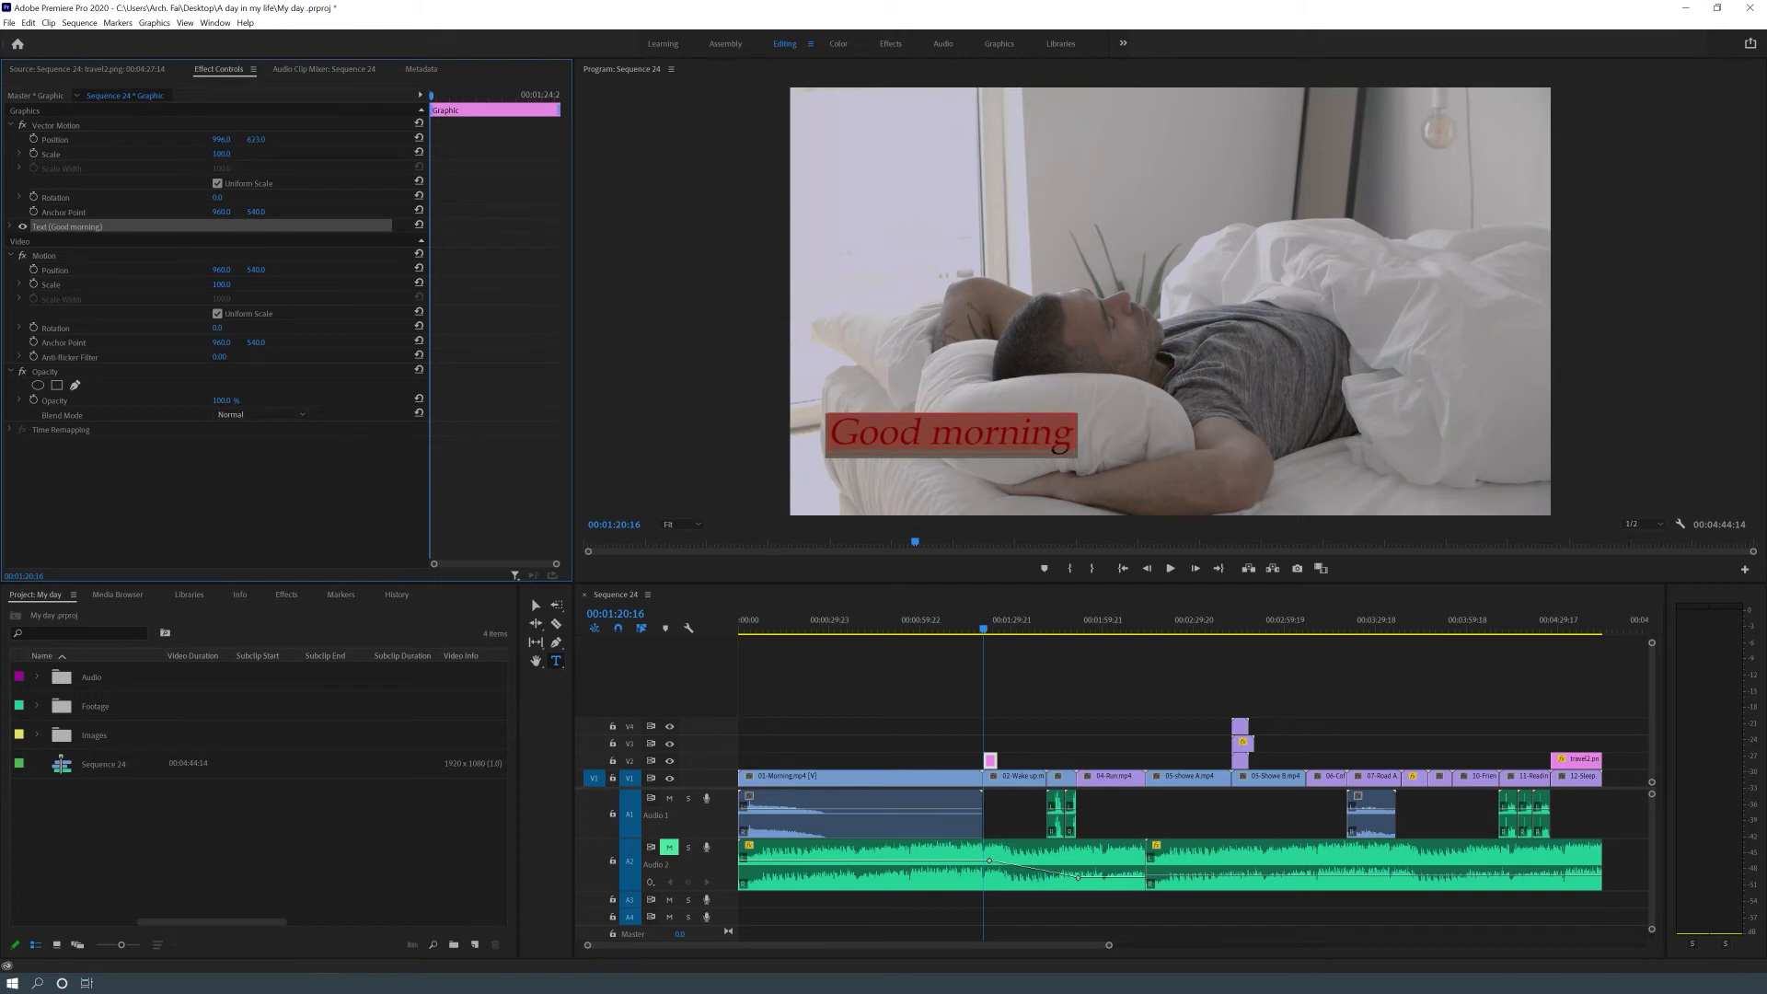
pyautogui.click(260, 140)
pyautogui.moveTo(228, 140); pyautogui.dragTo(162, 141)
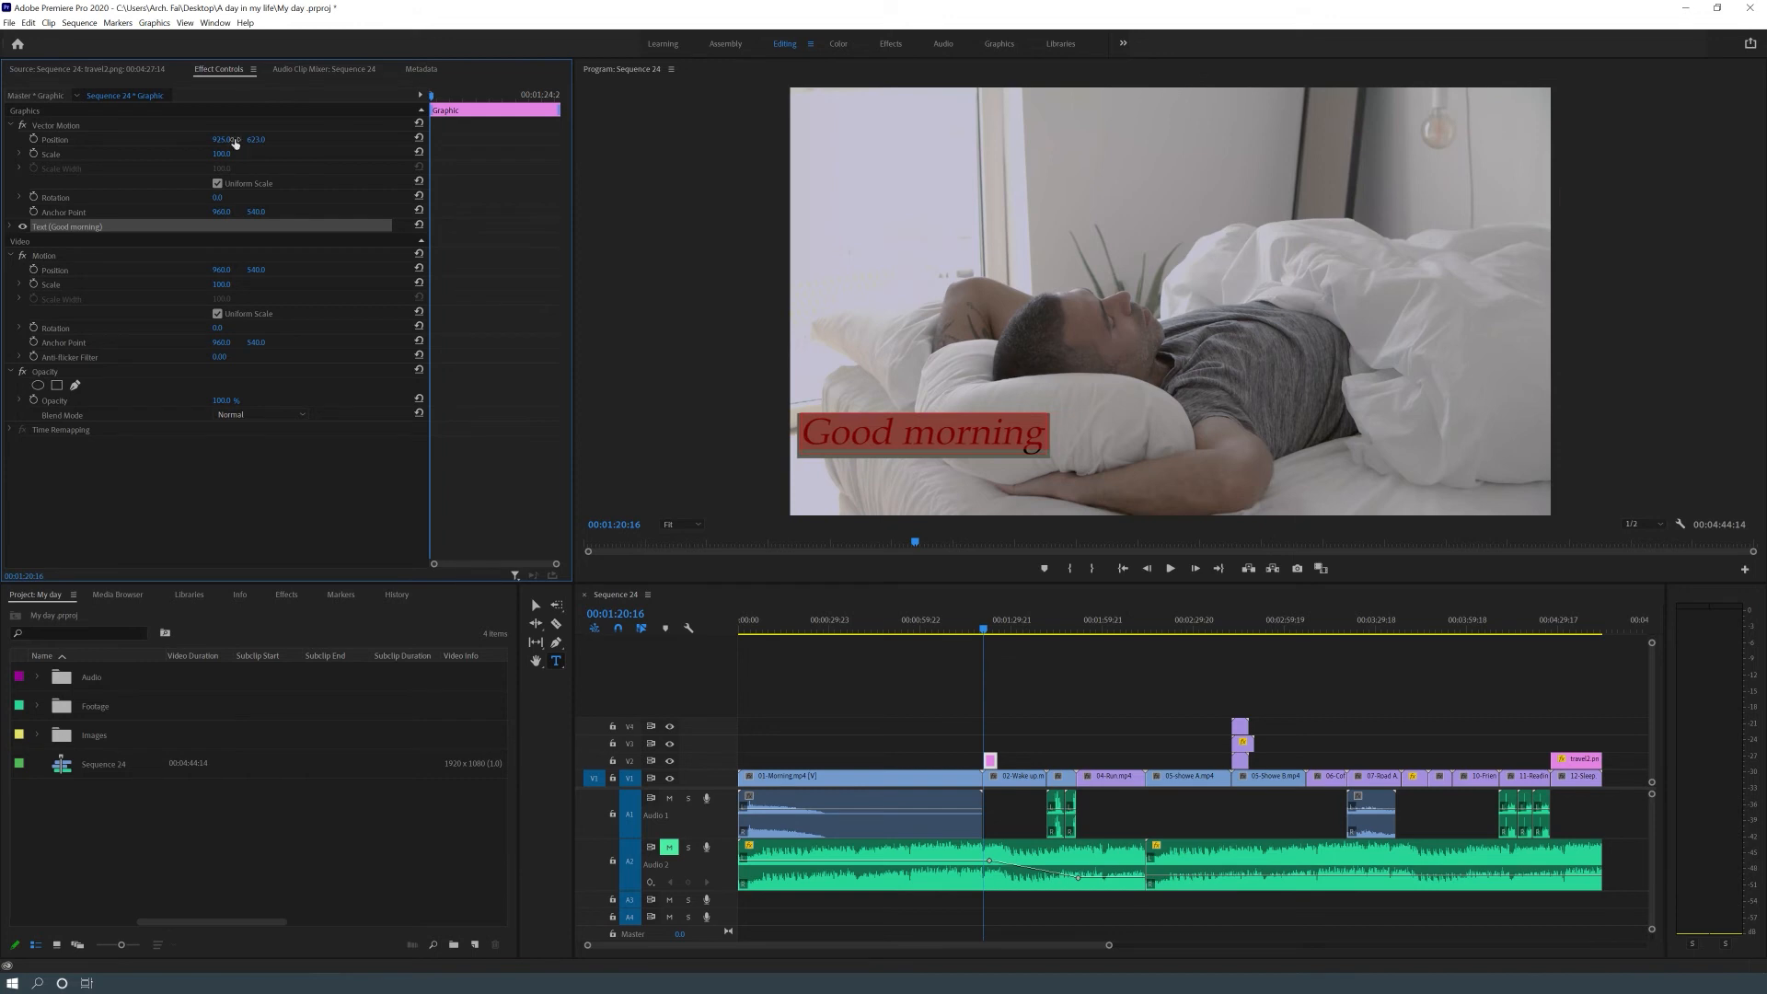
# Extend the end of the title clip on V2 to about double its length and play it from 00:01:21:03
pyautogui.click(997, 632)
pyautogui.moveTo(996, 633)
pyautogui.mouseDown()
pyautogui.moveTo(958, 635)
pyautogui.moveTo(985, 639)
pyautogui.mouseUp()
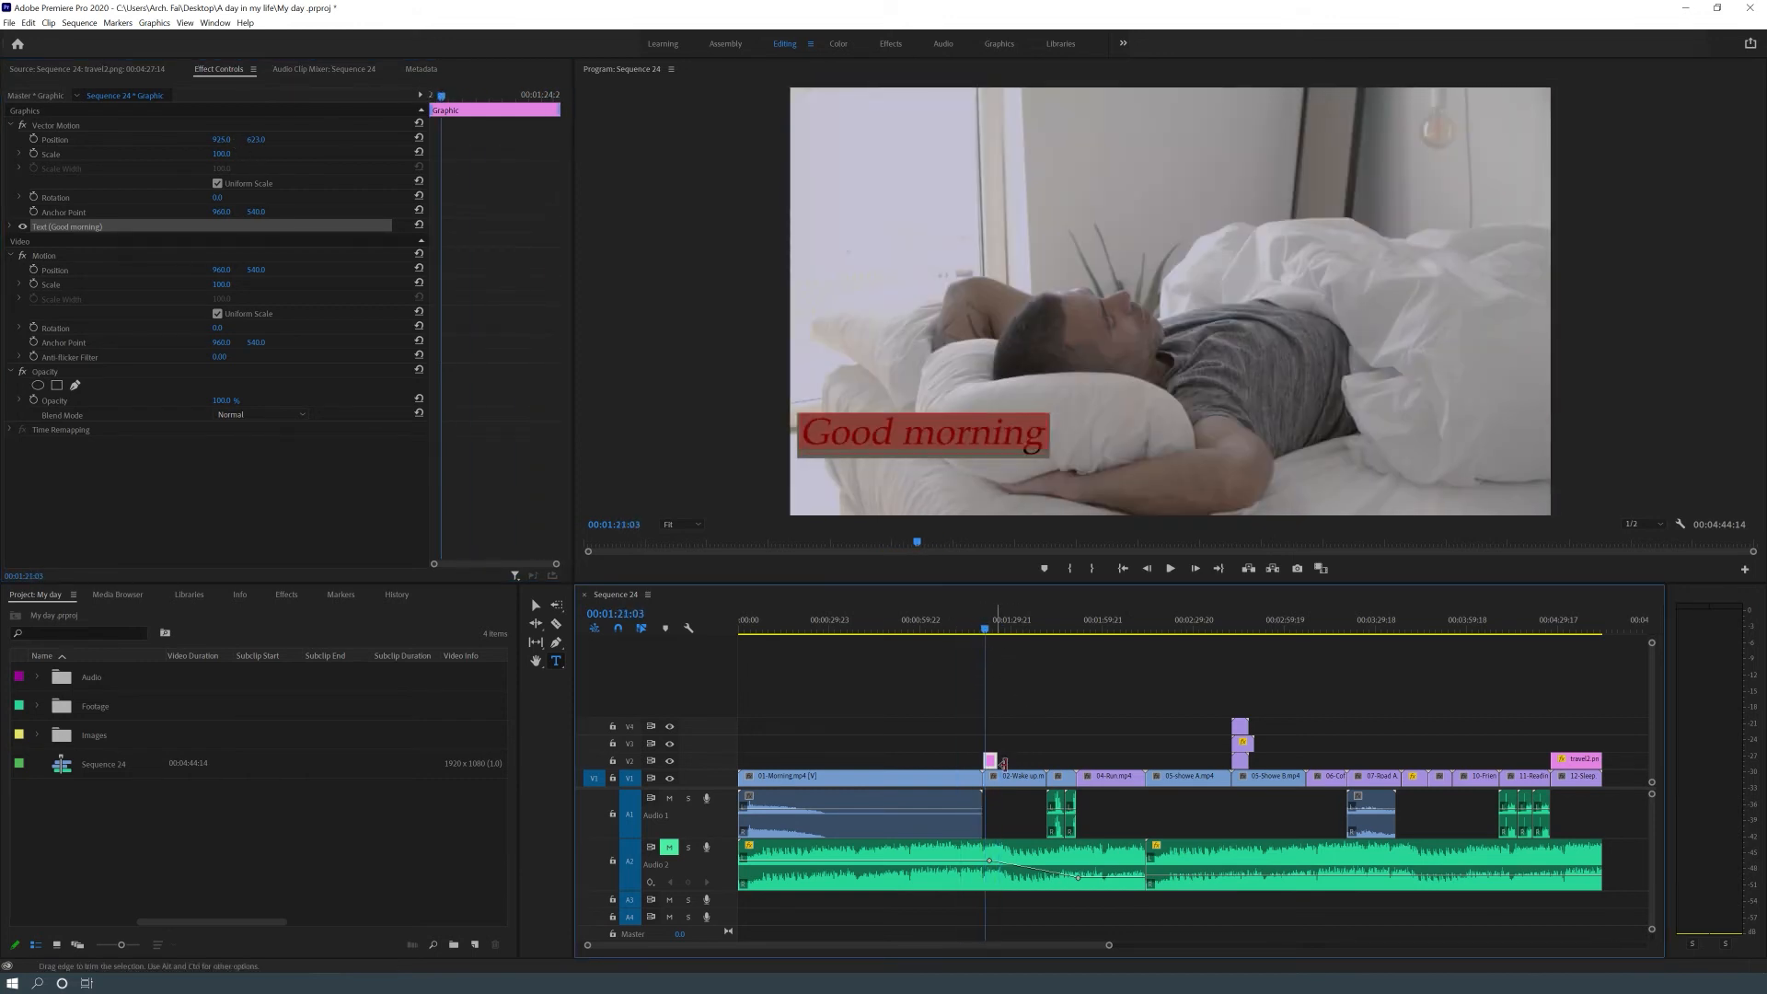
pyautogui.moveTo(1003, 766); pyautogui.dragTo(1016, 765)
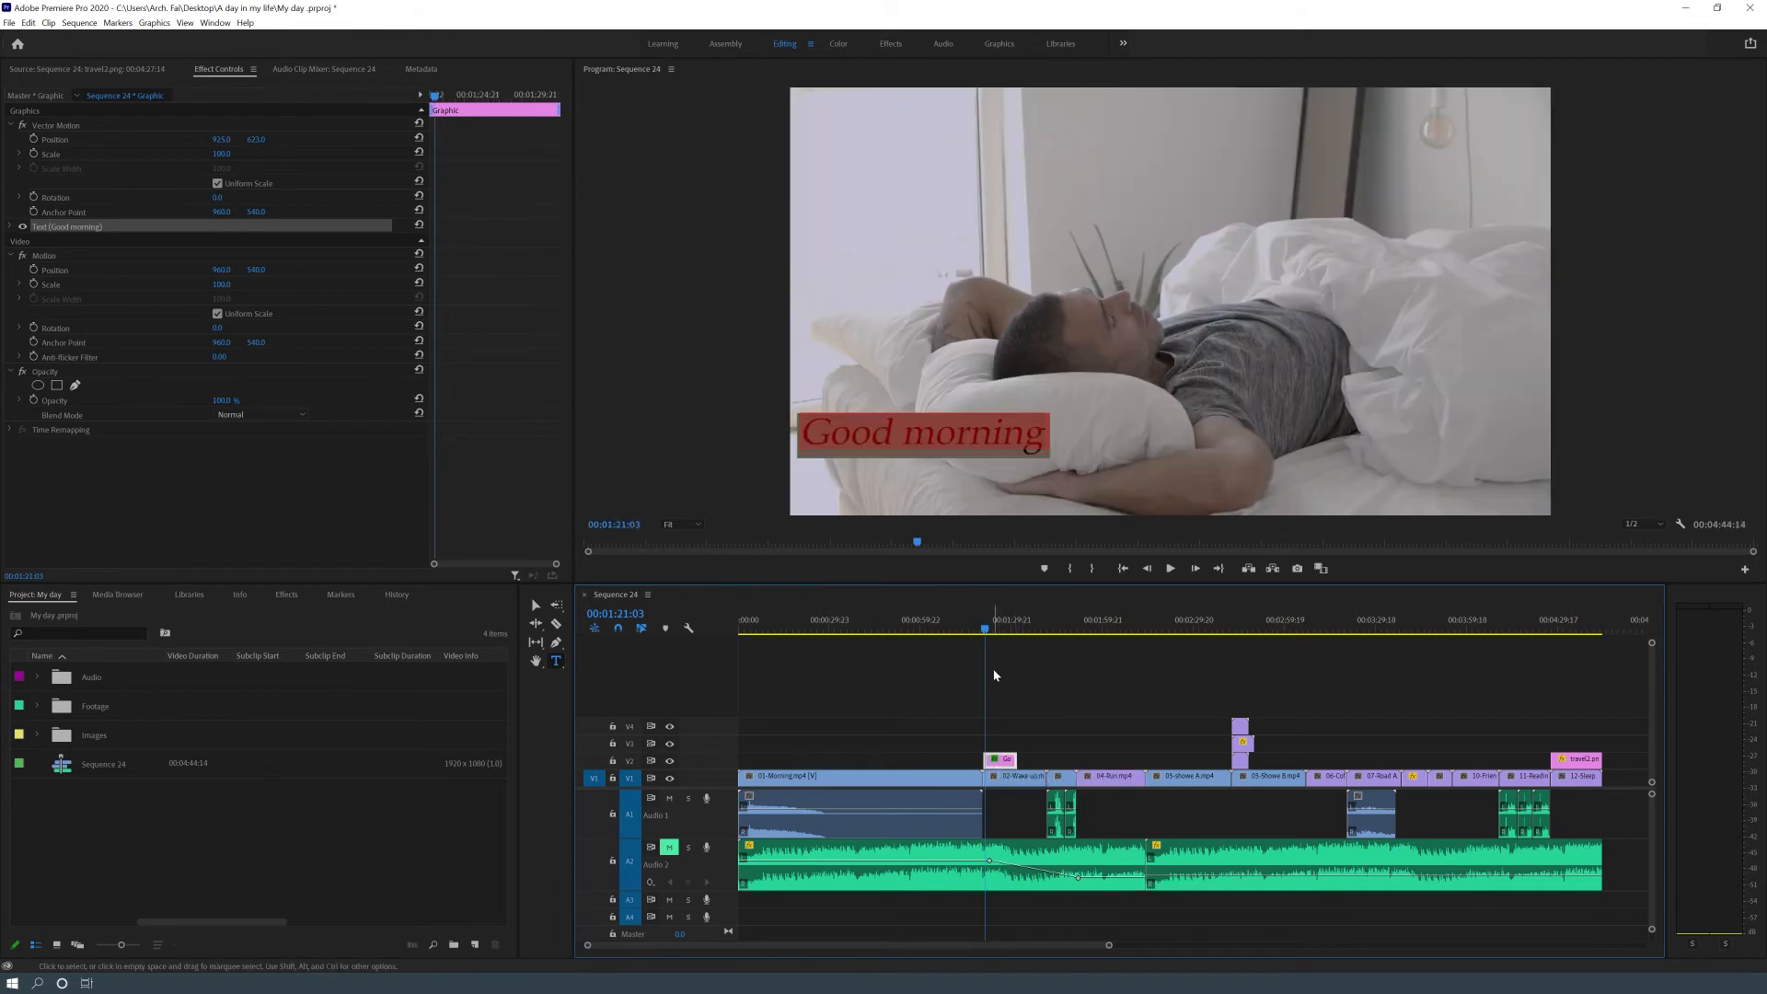
pyautogui.press('space')
pyautogui.click(1016, 684)
# Open the "Good morning" text layer of the title clip for editing in Essential Graphics
pyautogui.click(1010, 766)
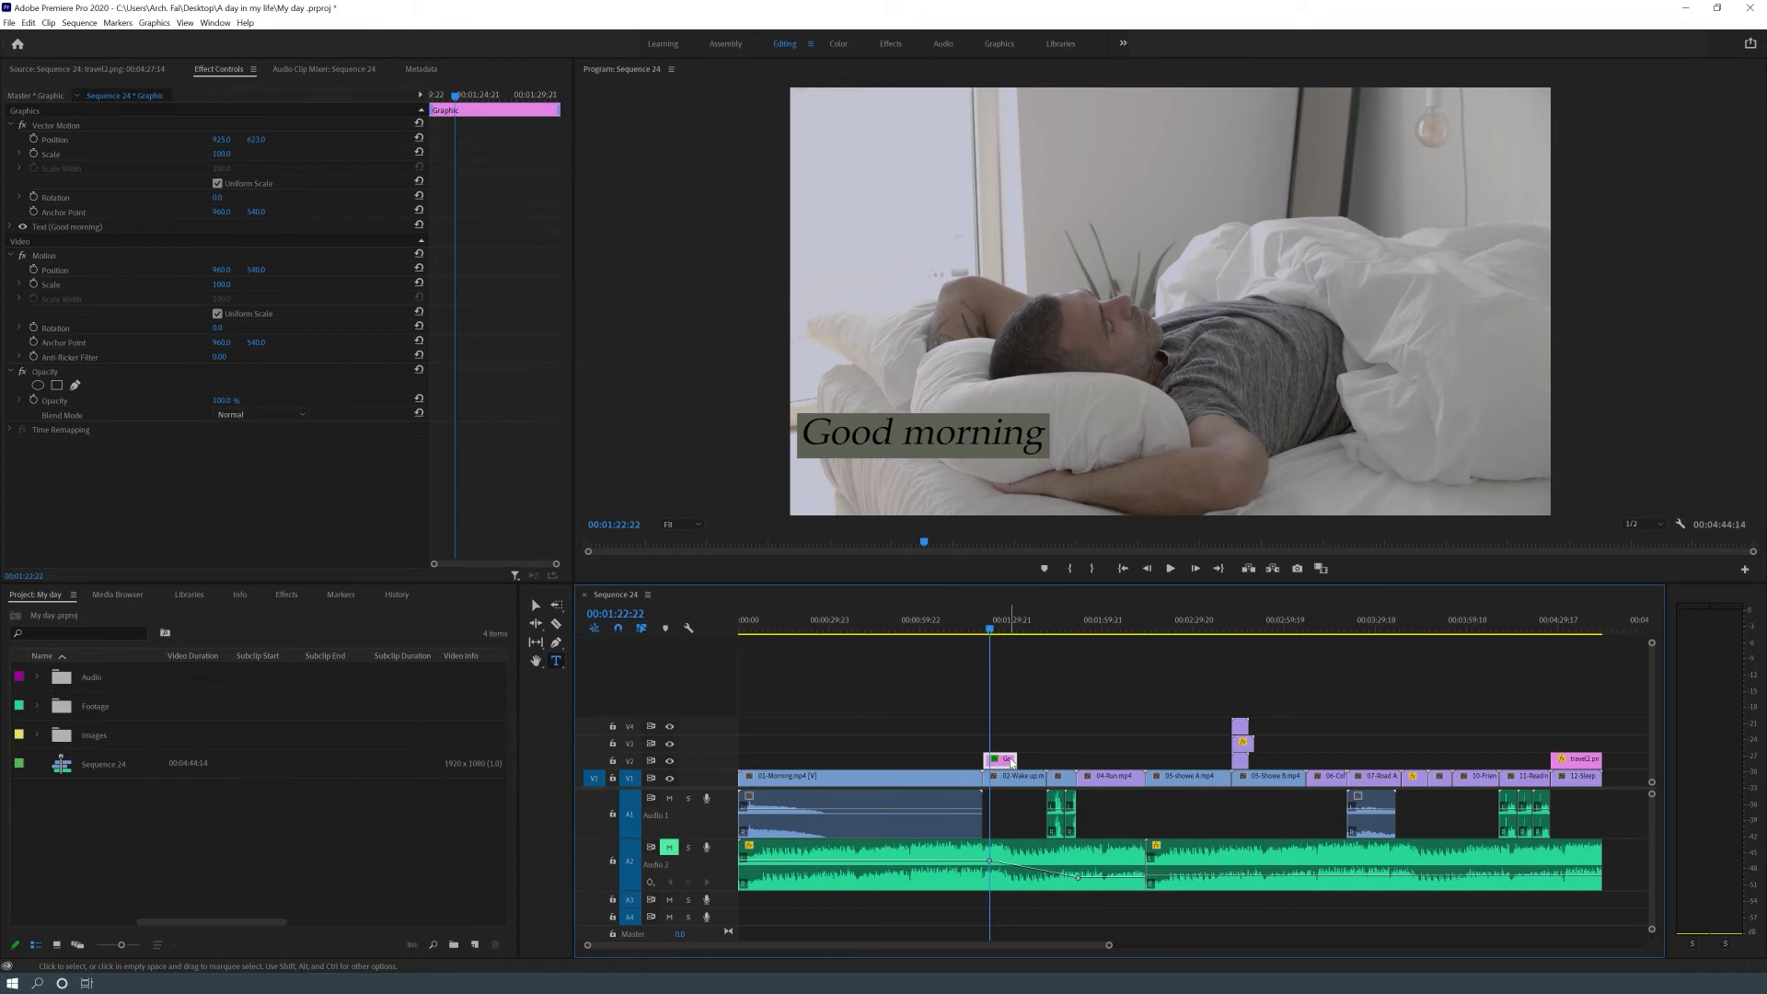
pyautogui.click(219, 25)
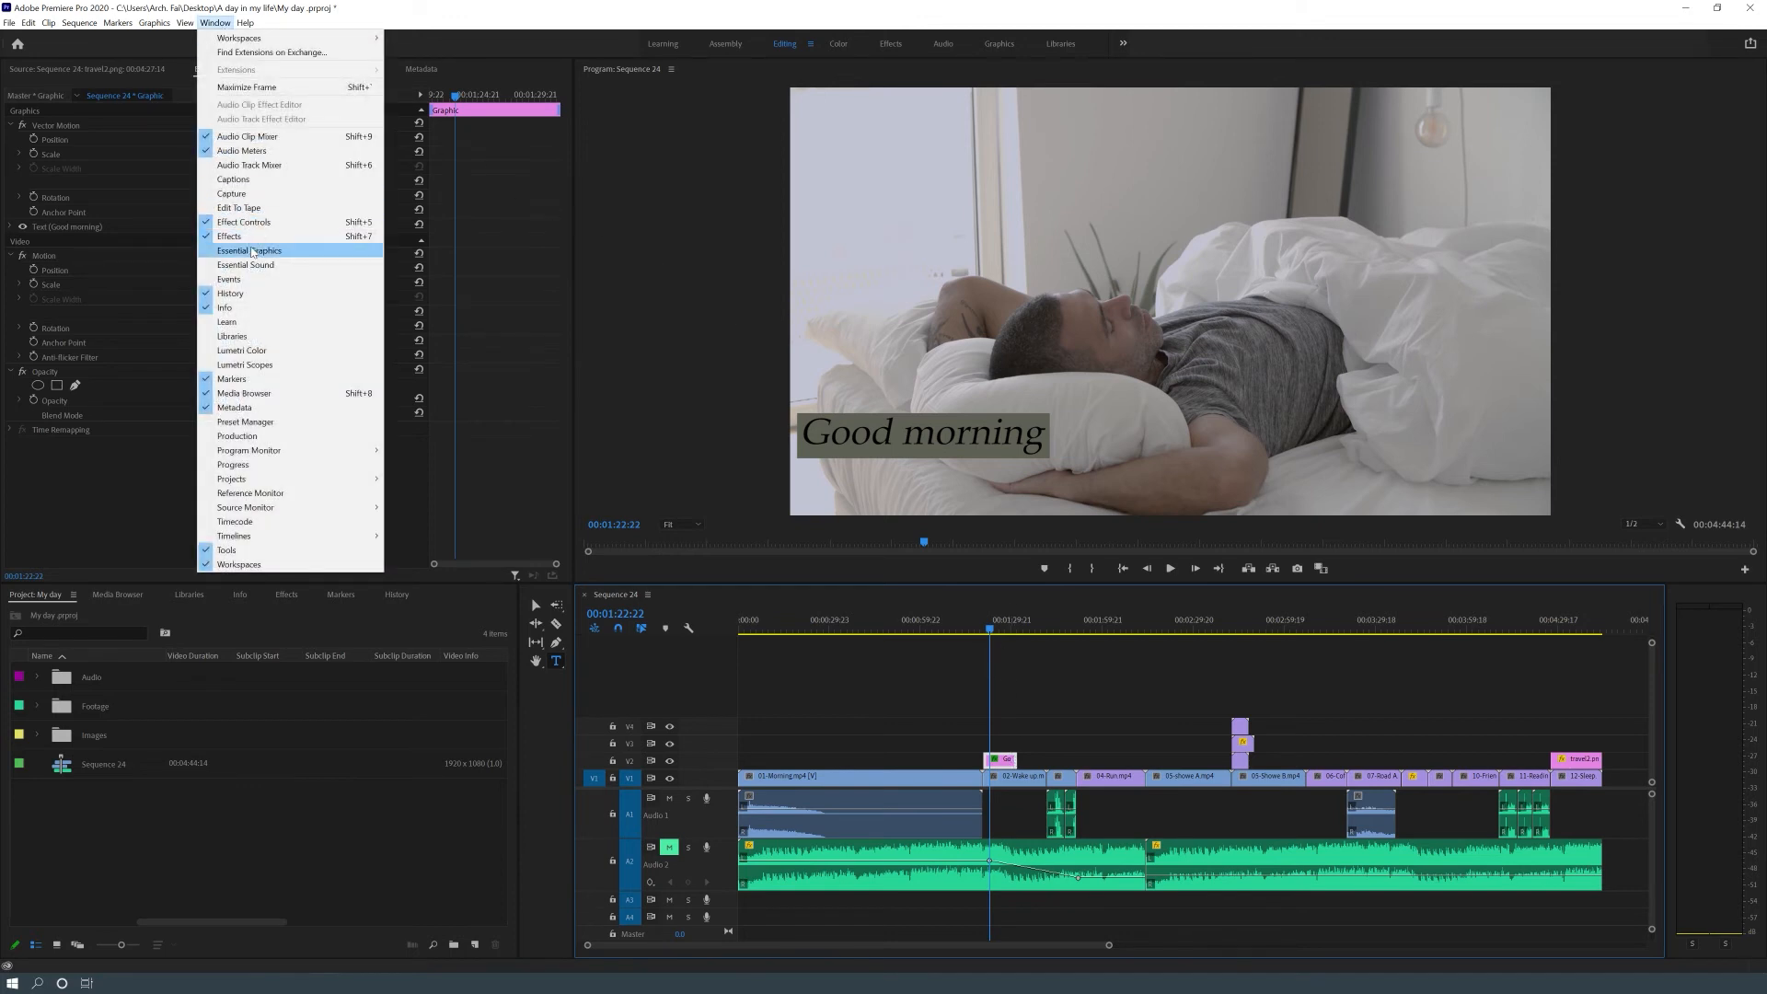
pyautogui.click(286, 255)
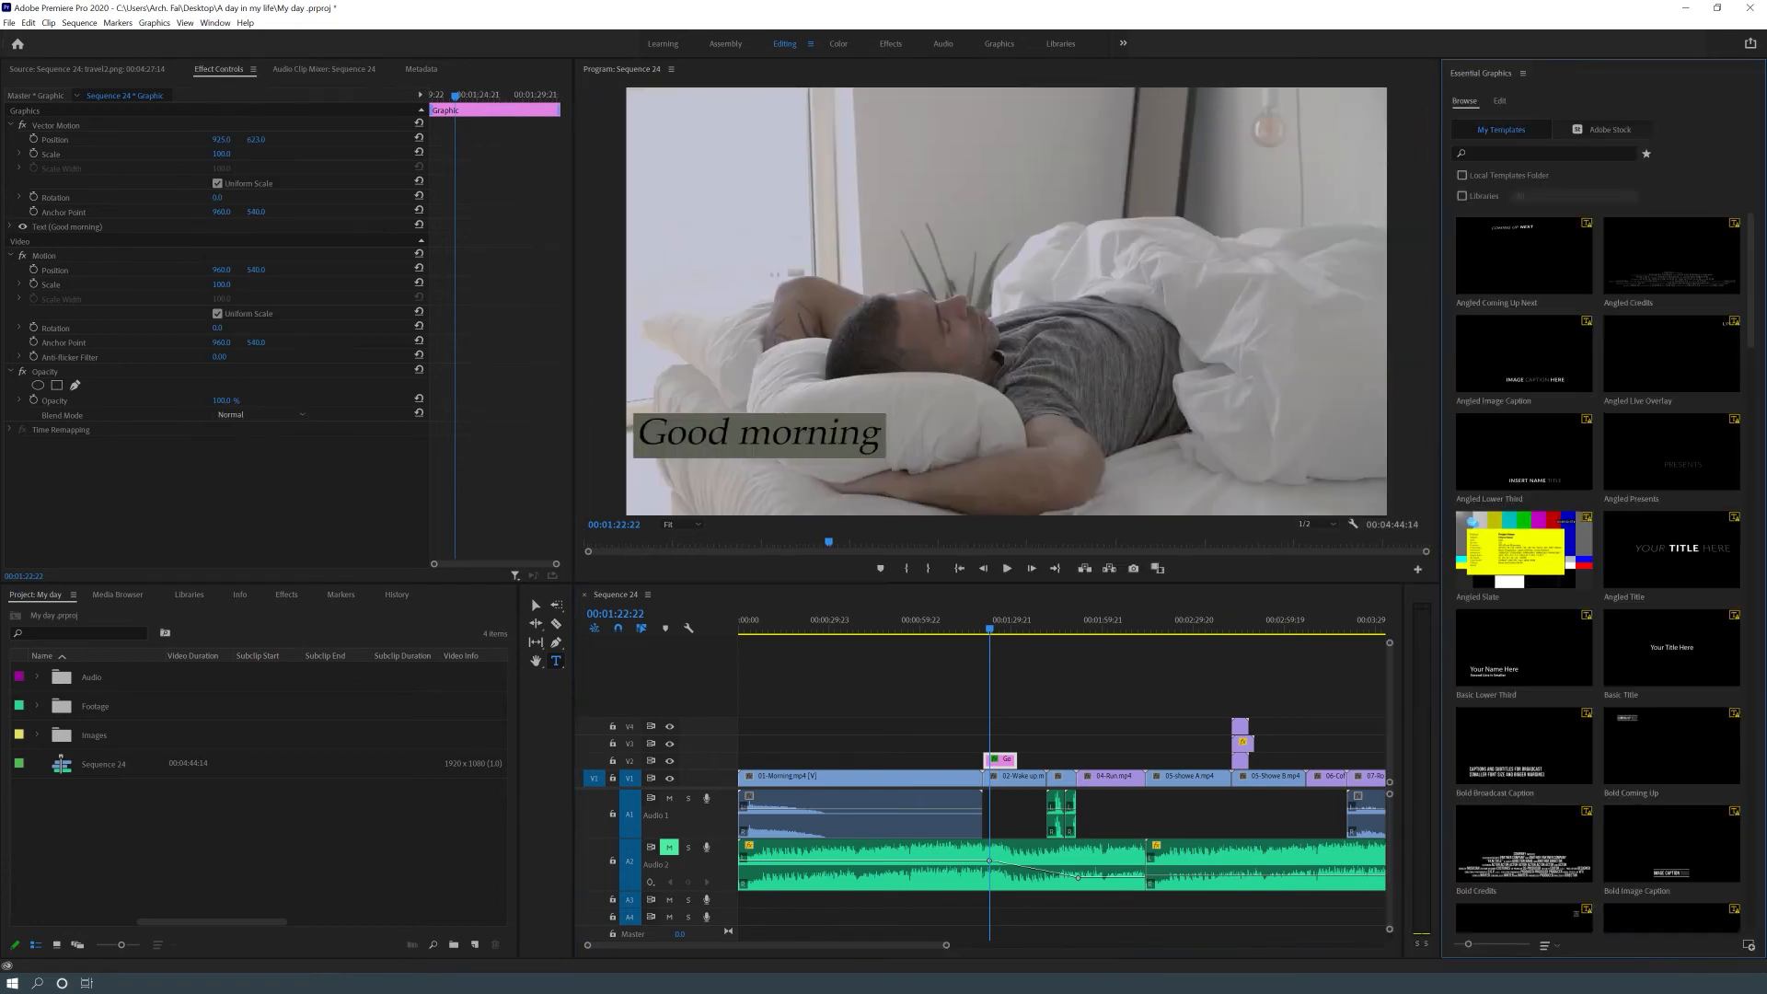
pyautogui.click(1500, 102)
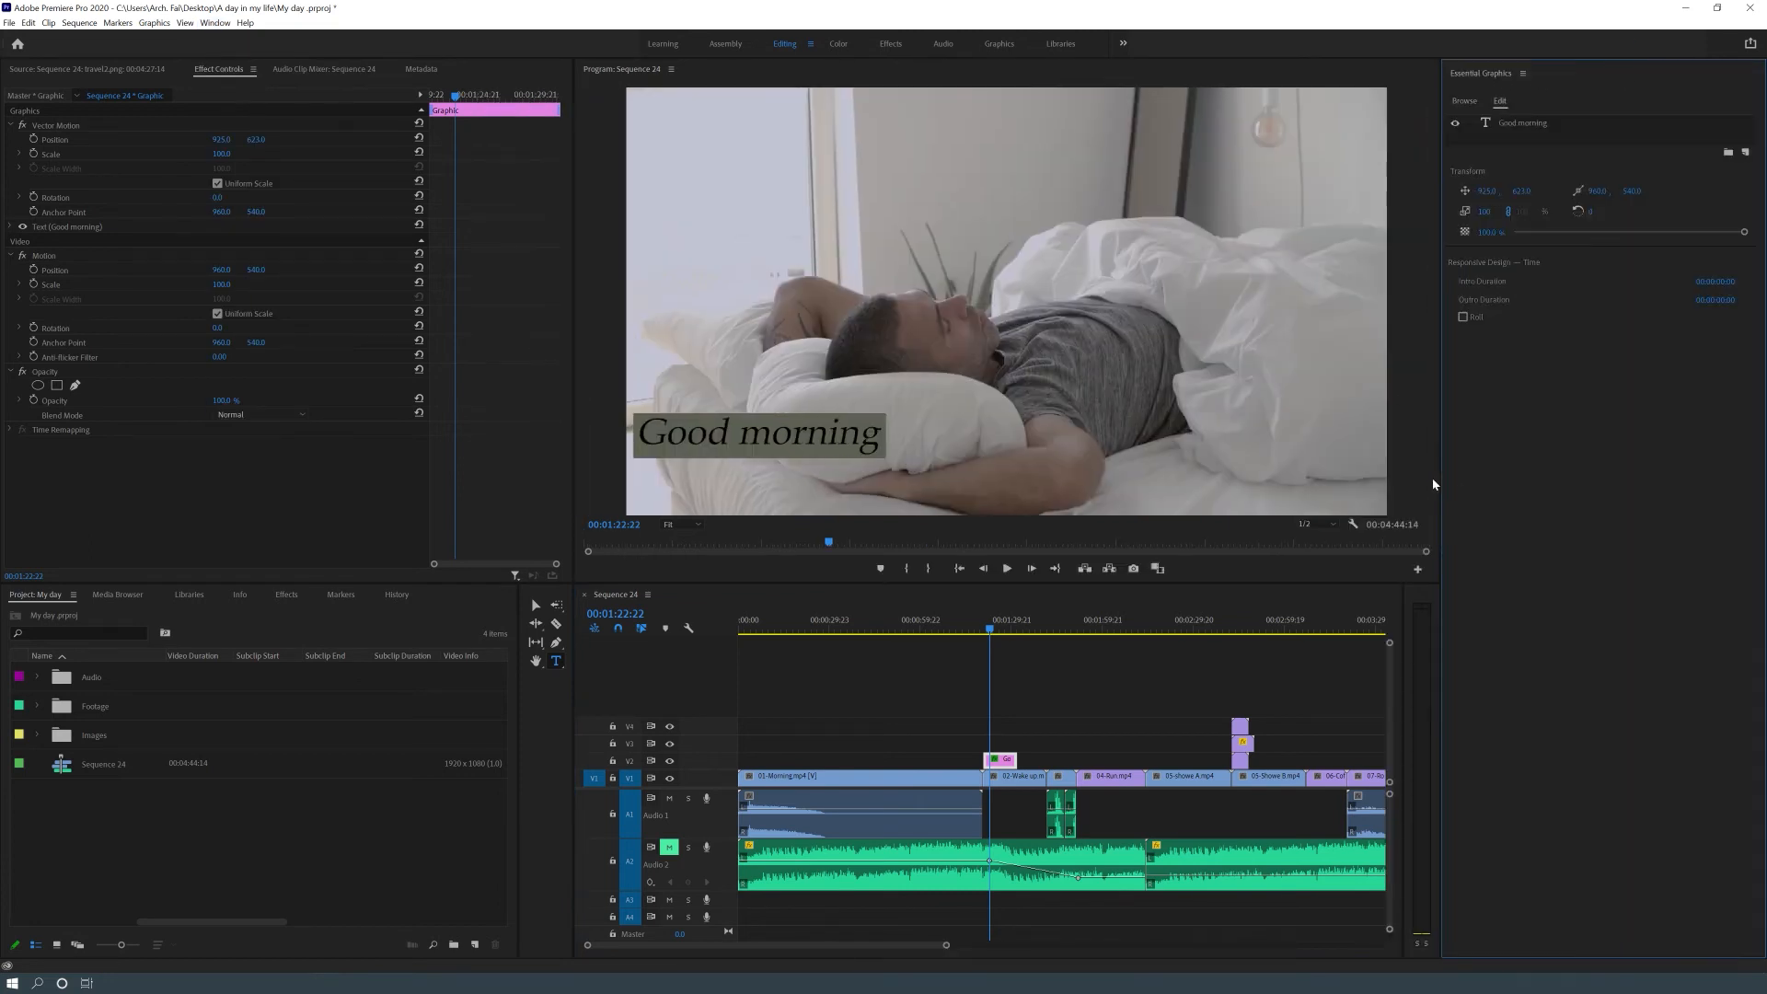
pyautogui.click(1005, 762)
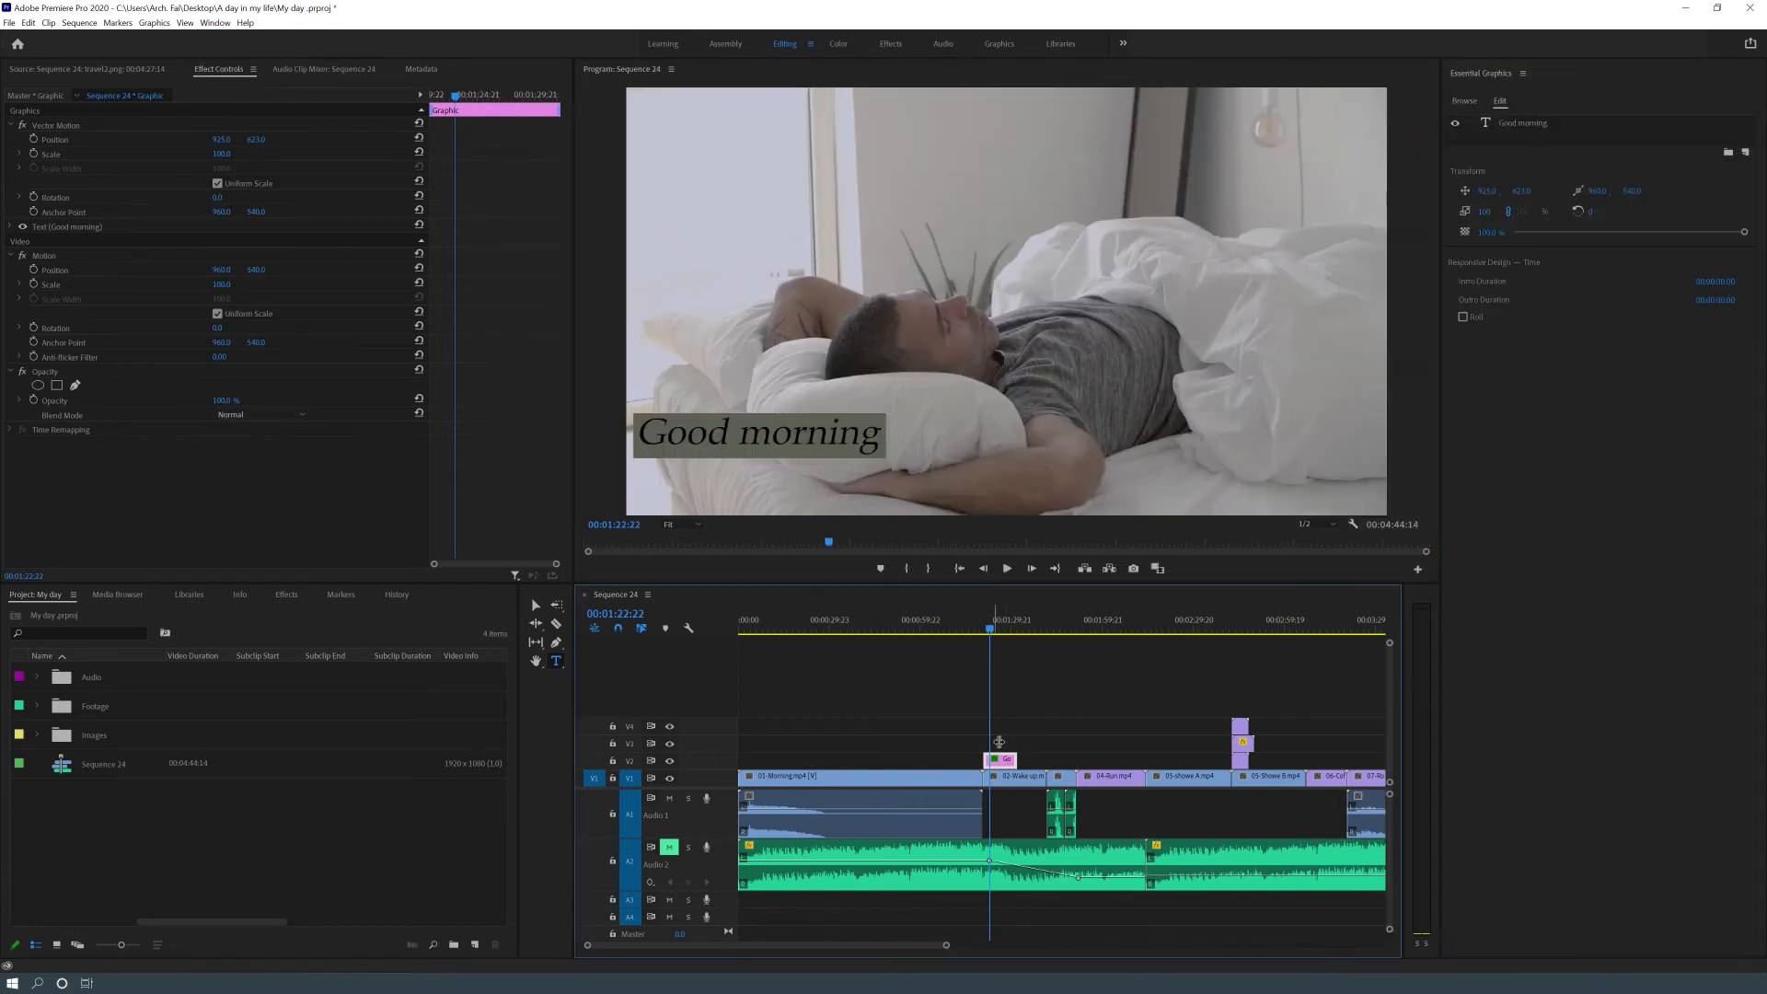
pyautogui.click(998, 742)
pyautogui.click(1523, 123)
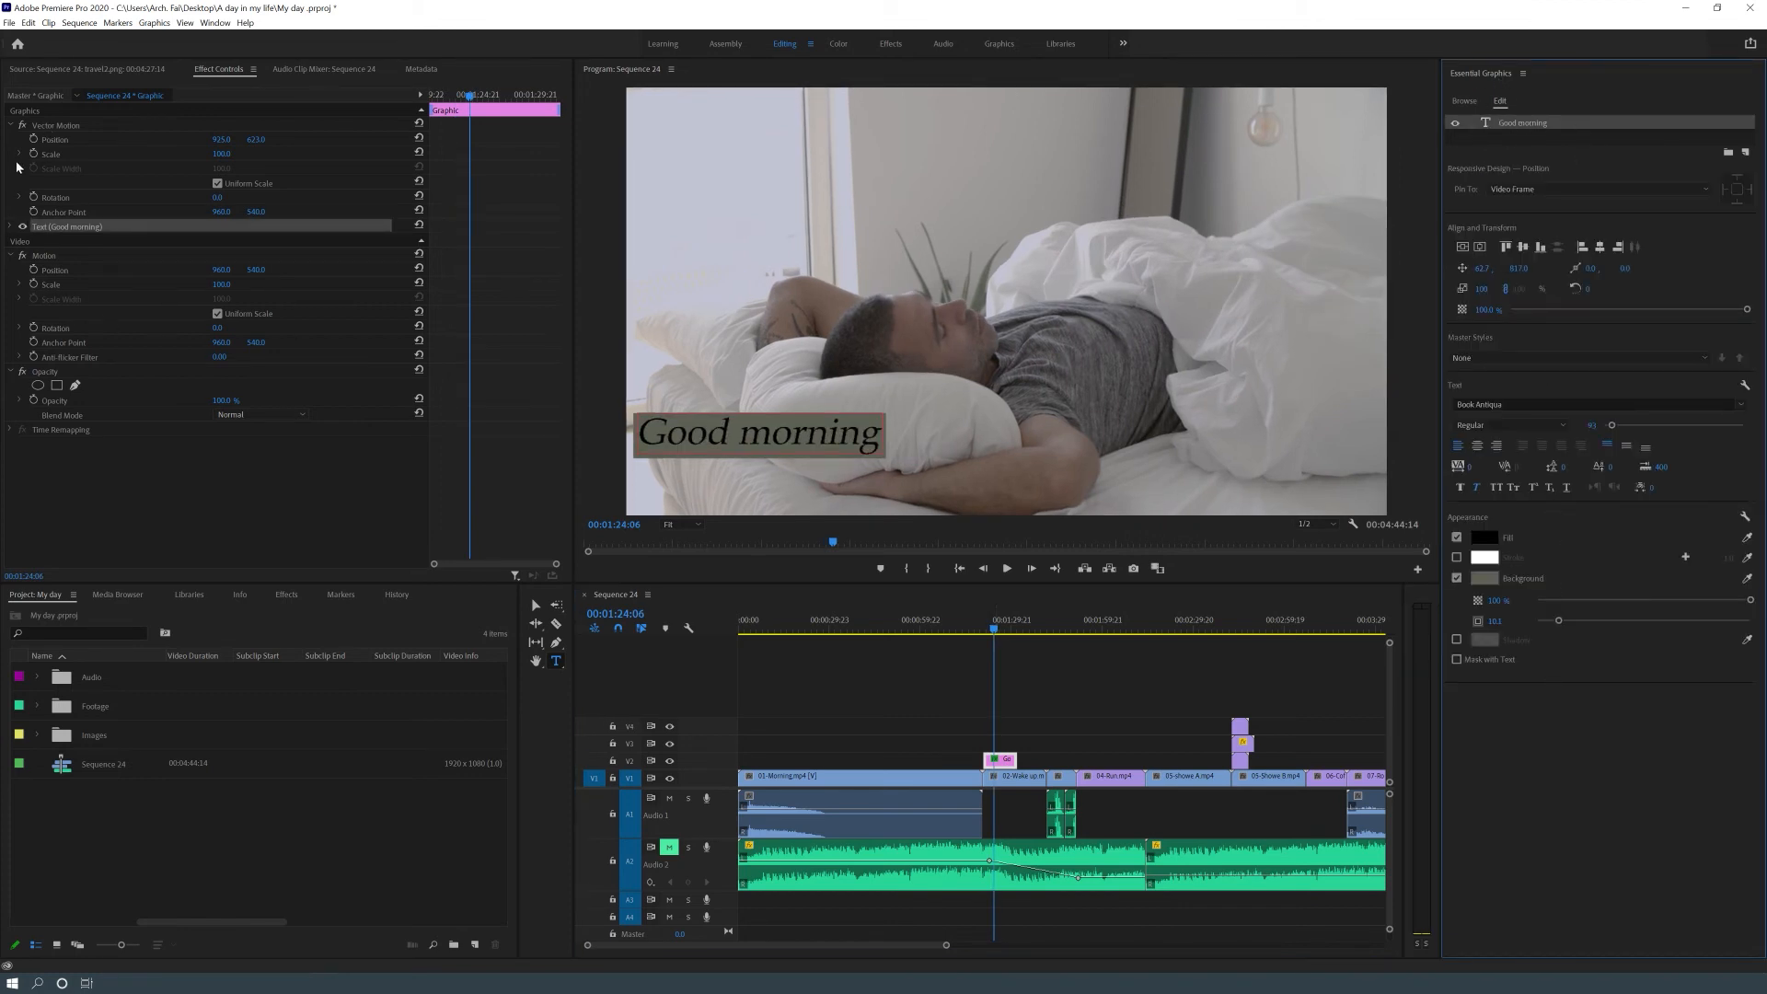
# Add the Bold Lower Third Left template from My Templates to V2 above the start of the 04-Run.mp4 clip
pyautogui.click(12, 226)
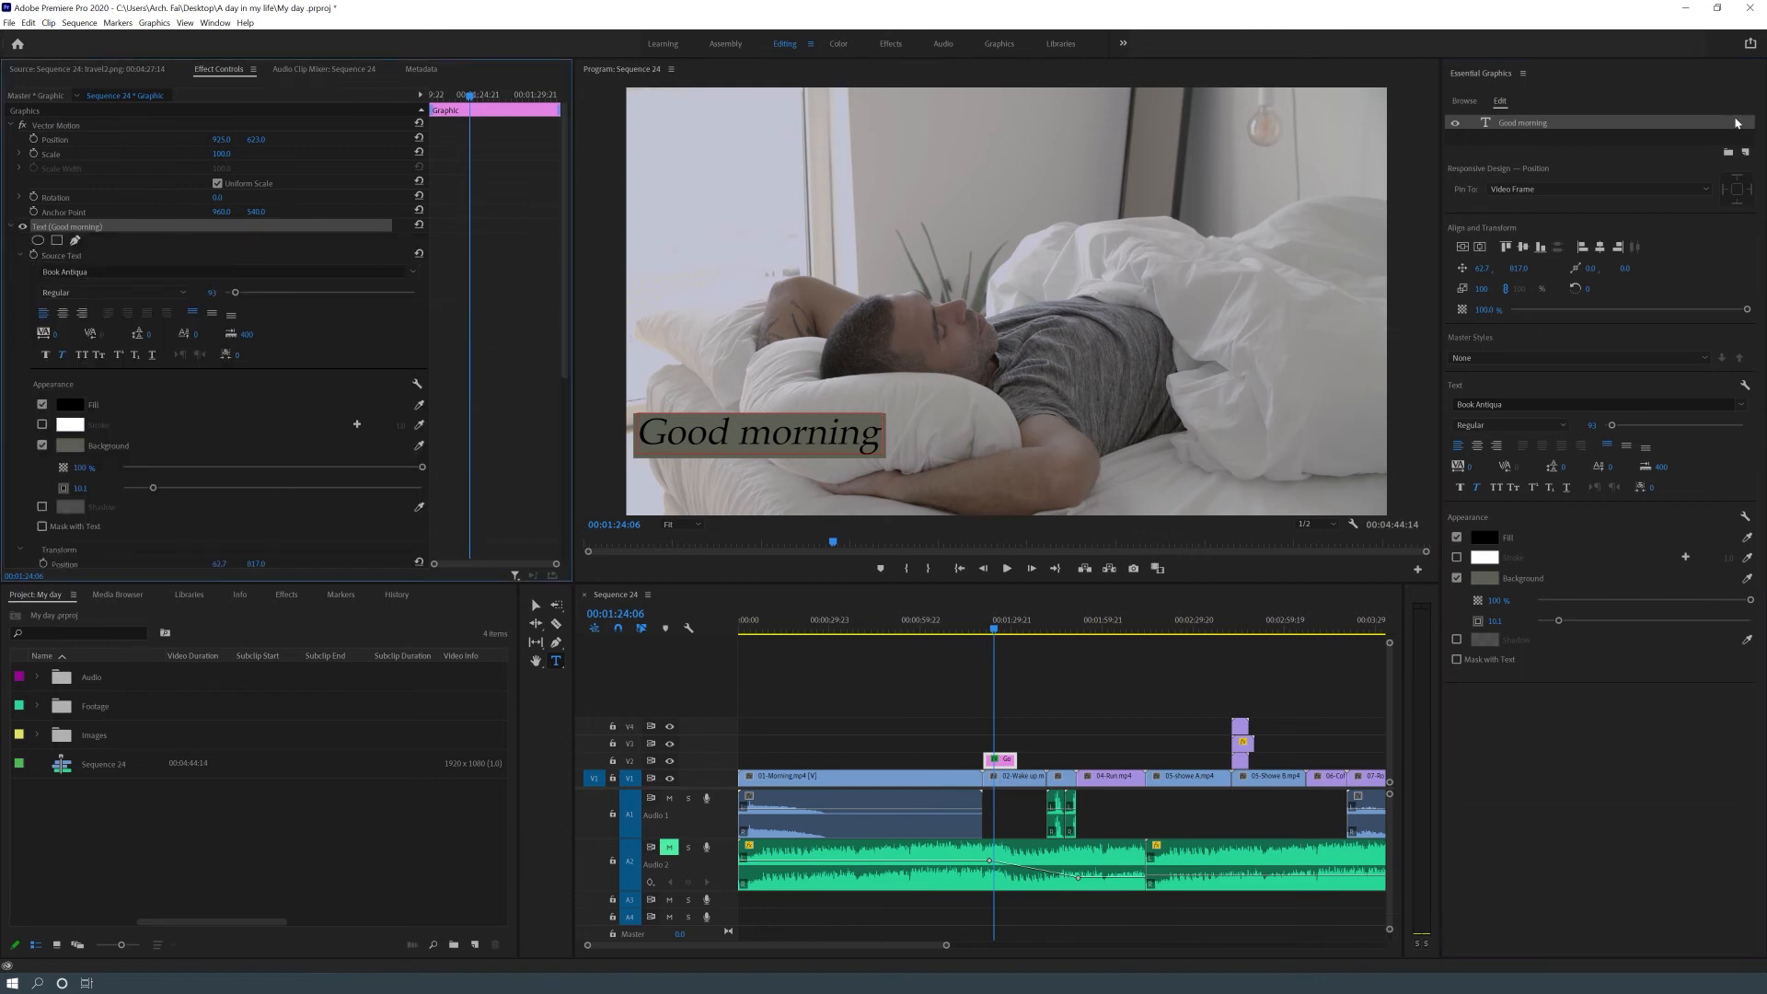
pyautogui.moveTo(996, 631); pyautogui.dragTo(792, 635)
pyautogui.click(1461, 101)
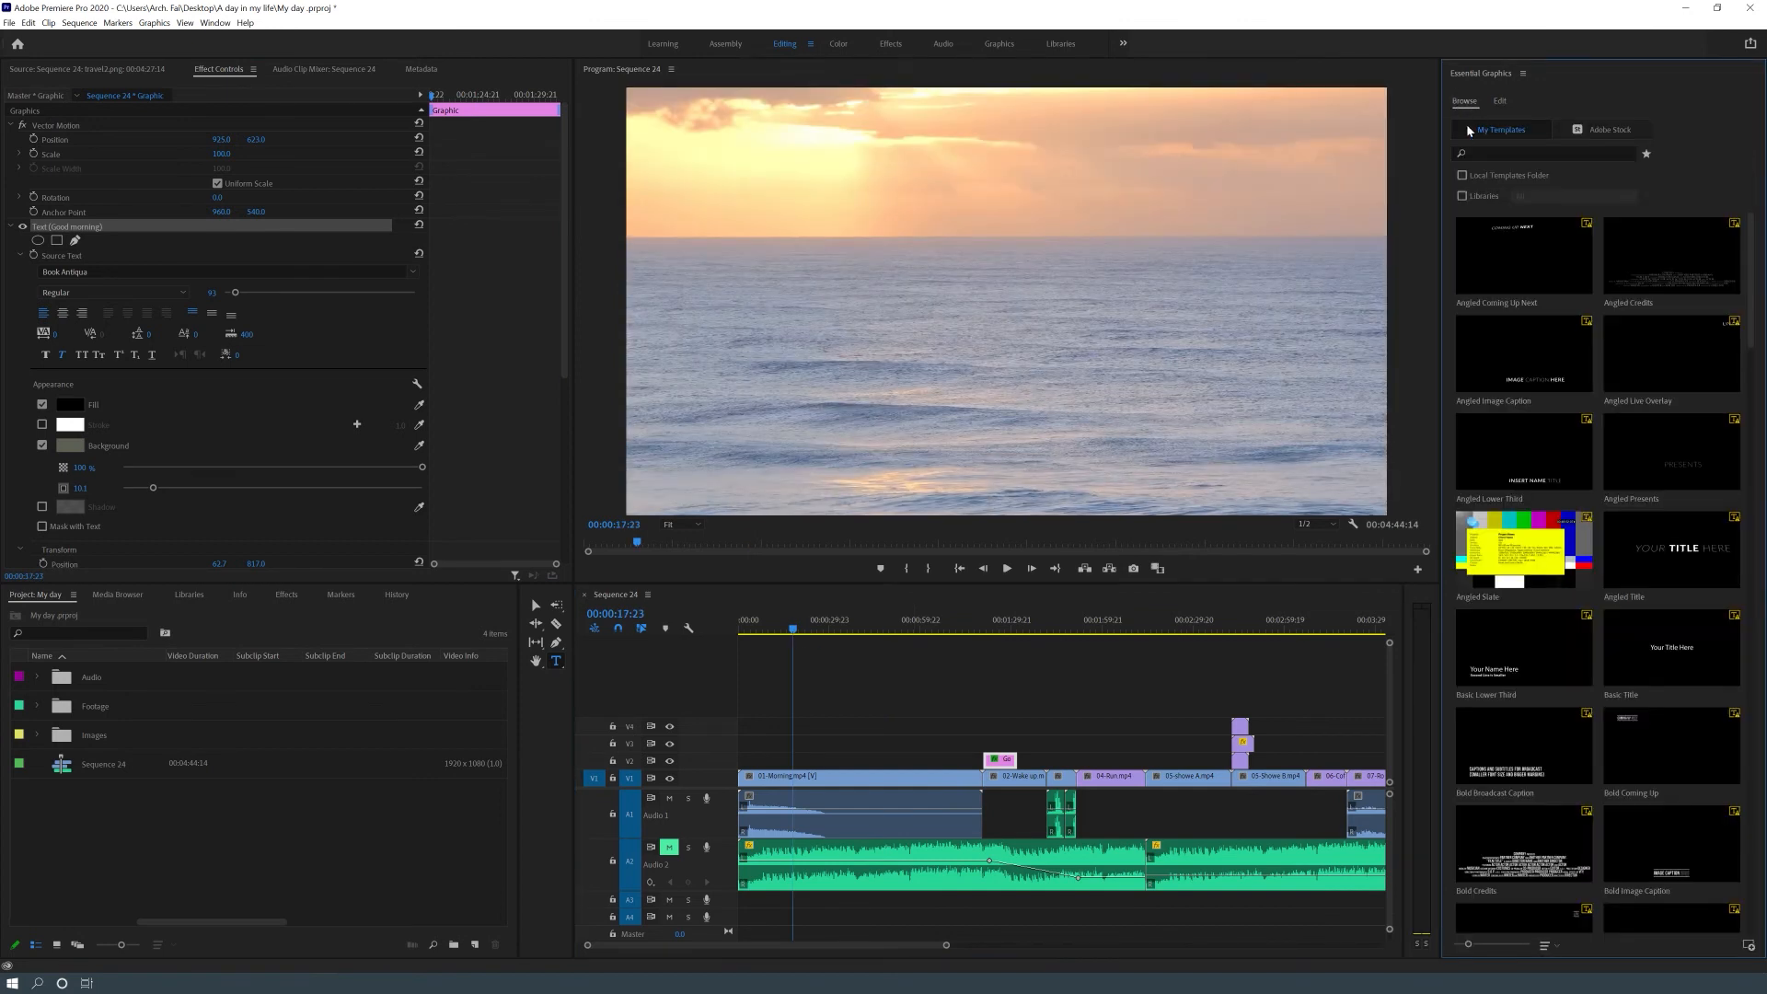
pyautogui.scroll(-8, 1615, 478)
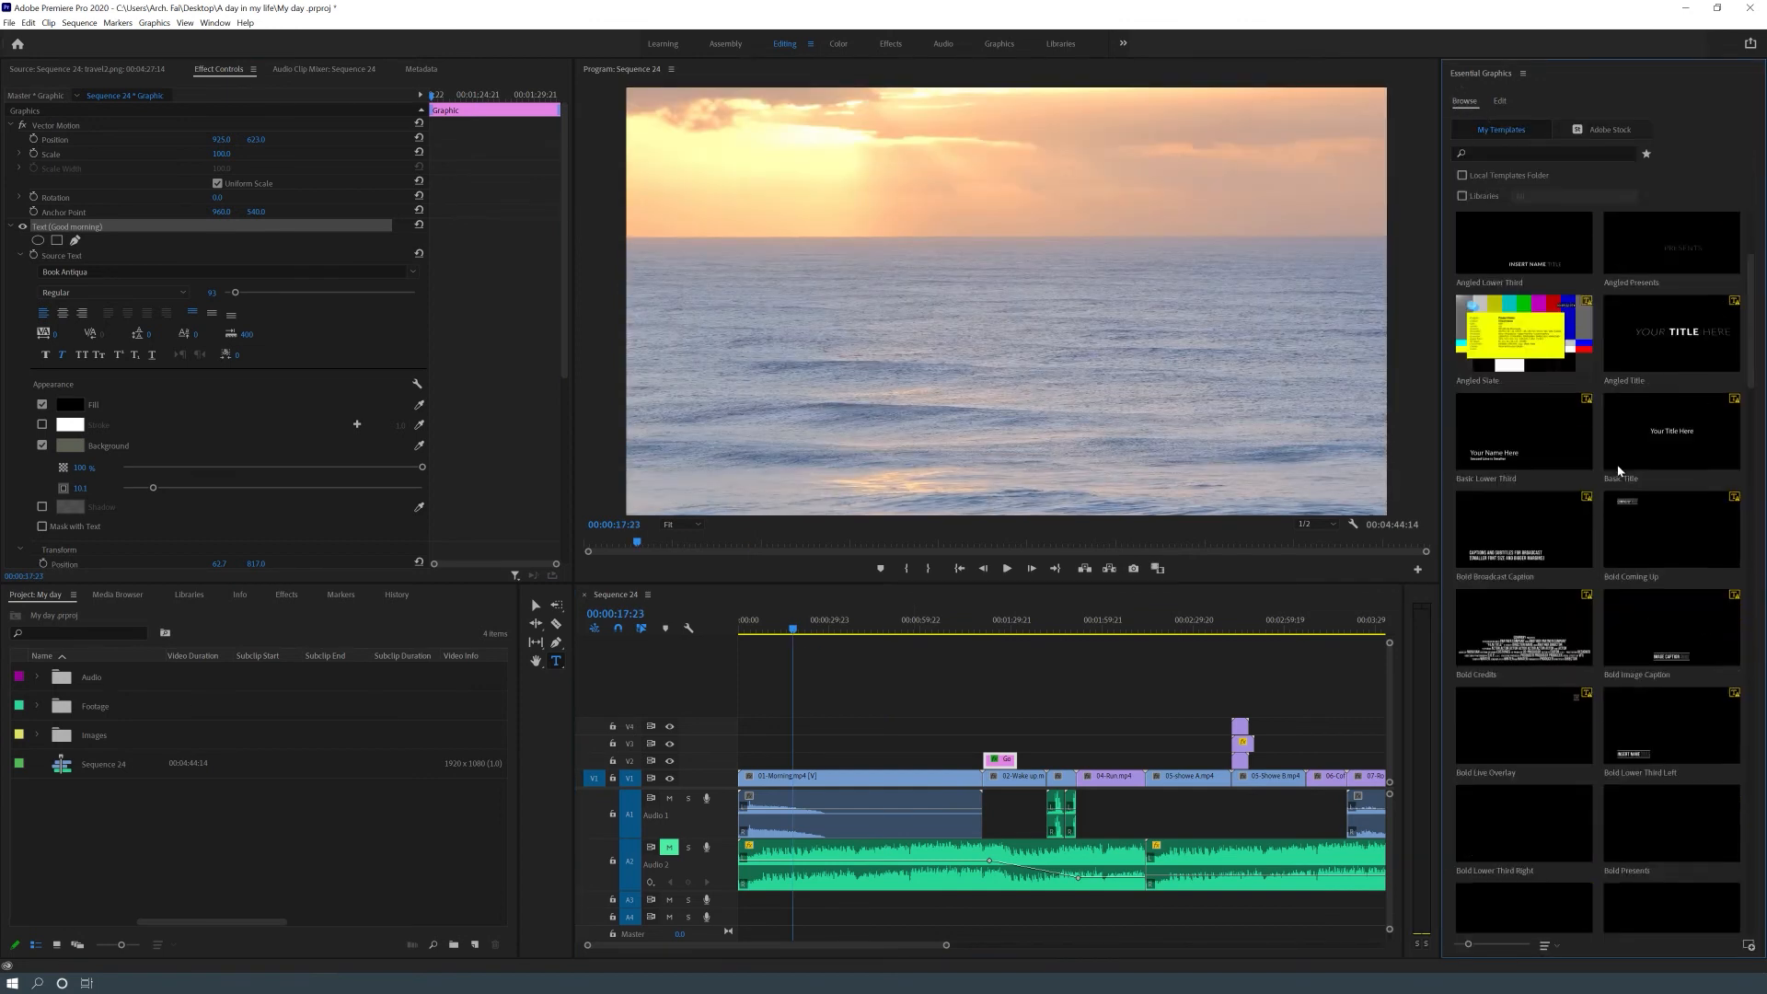
pyautogui.scroll(-7, 1637, 678)
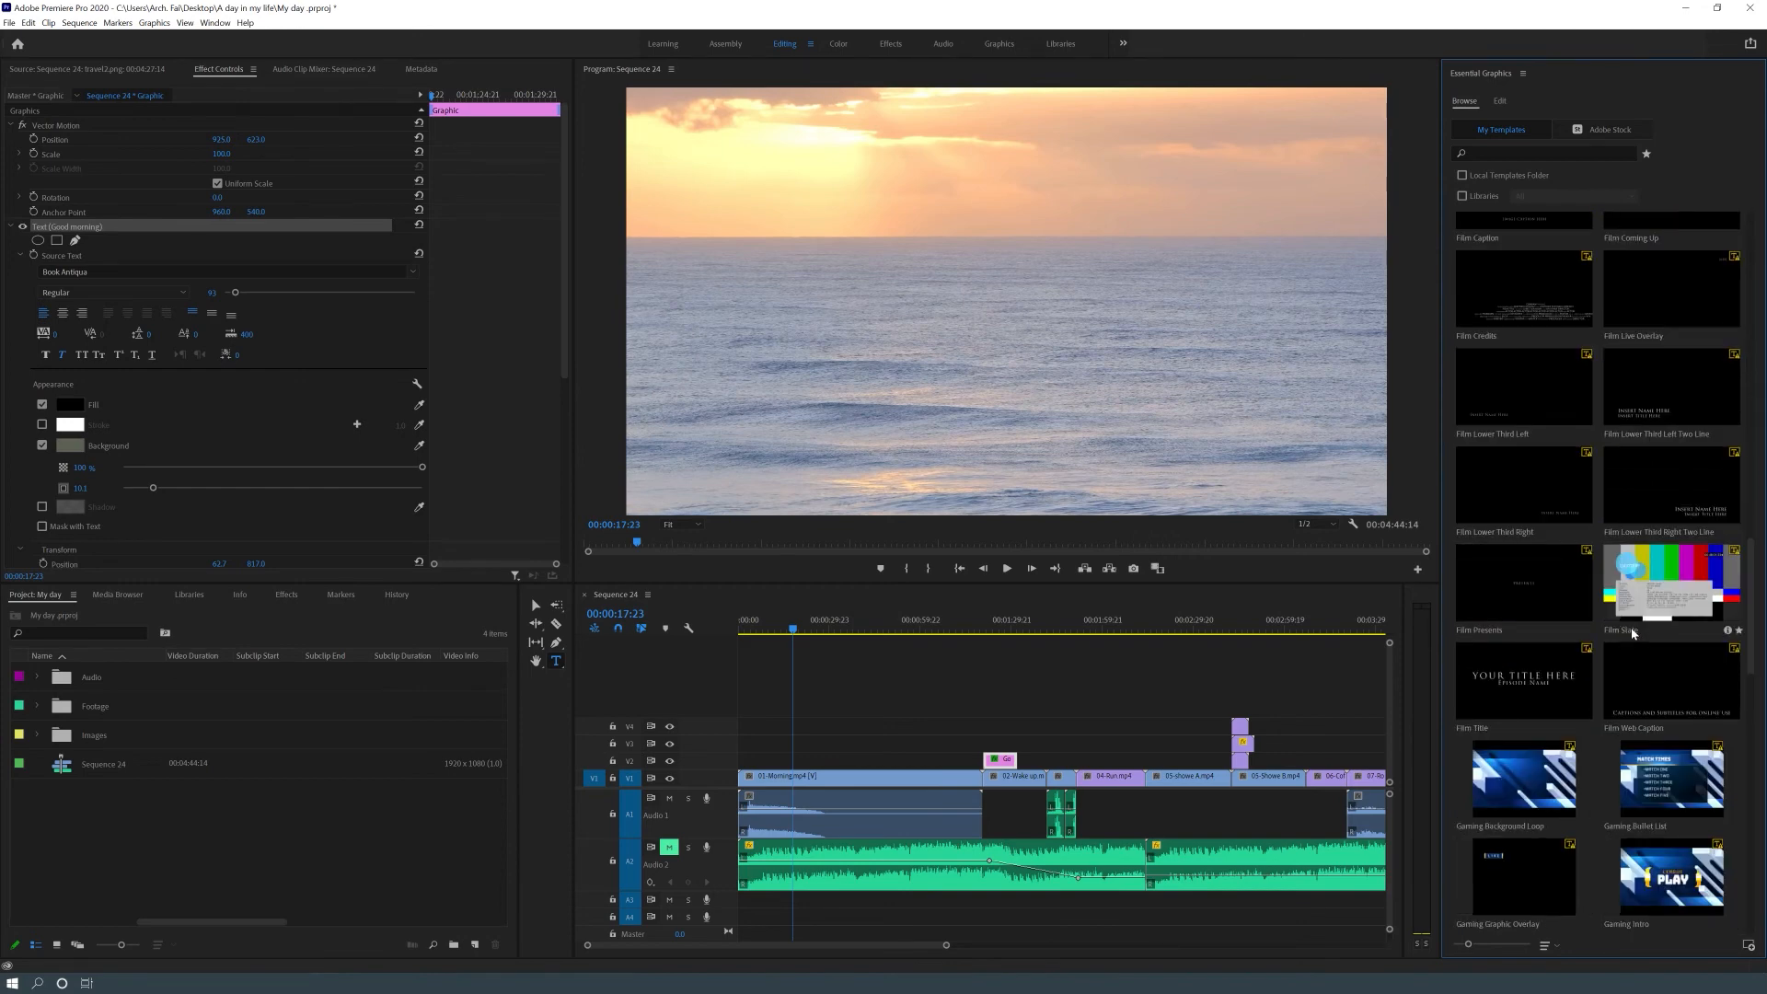
pyautogui.scroll(15, 1633, 633)
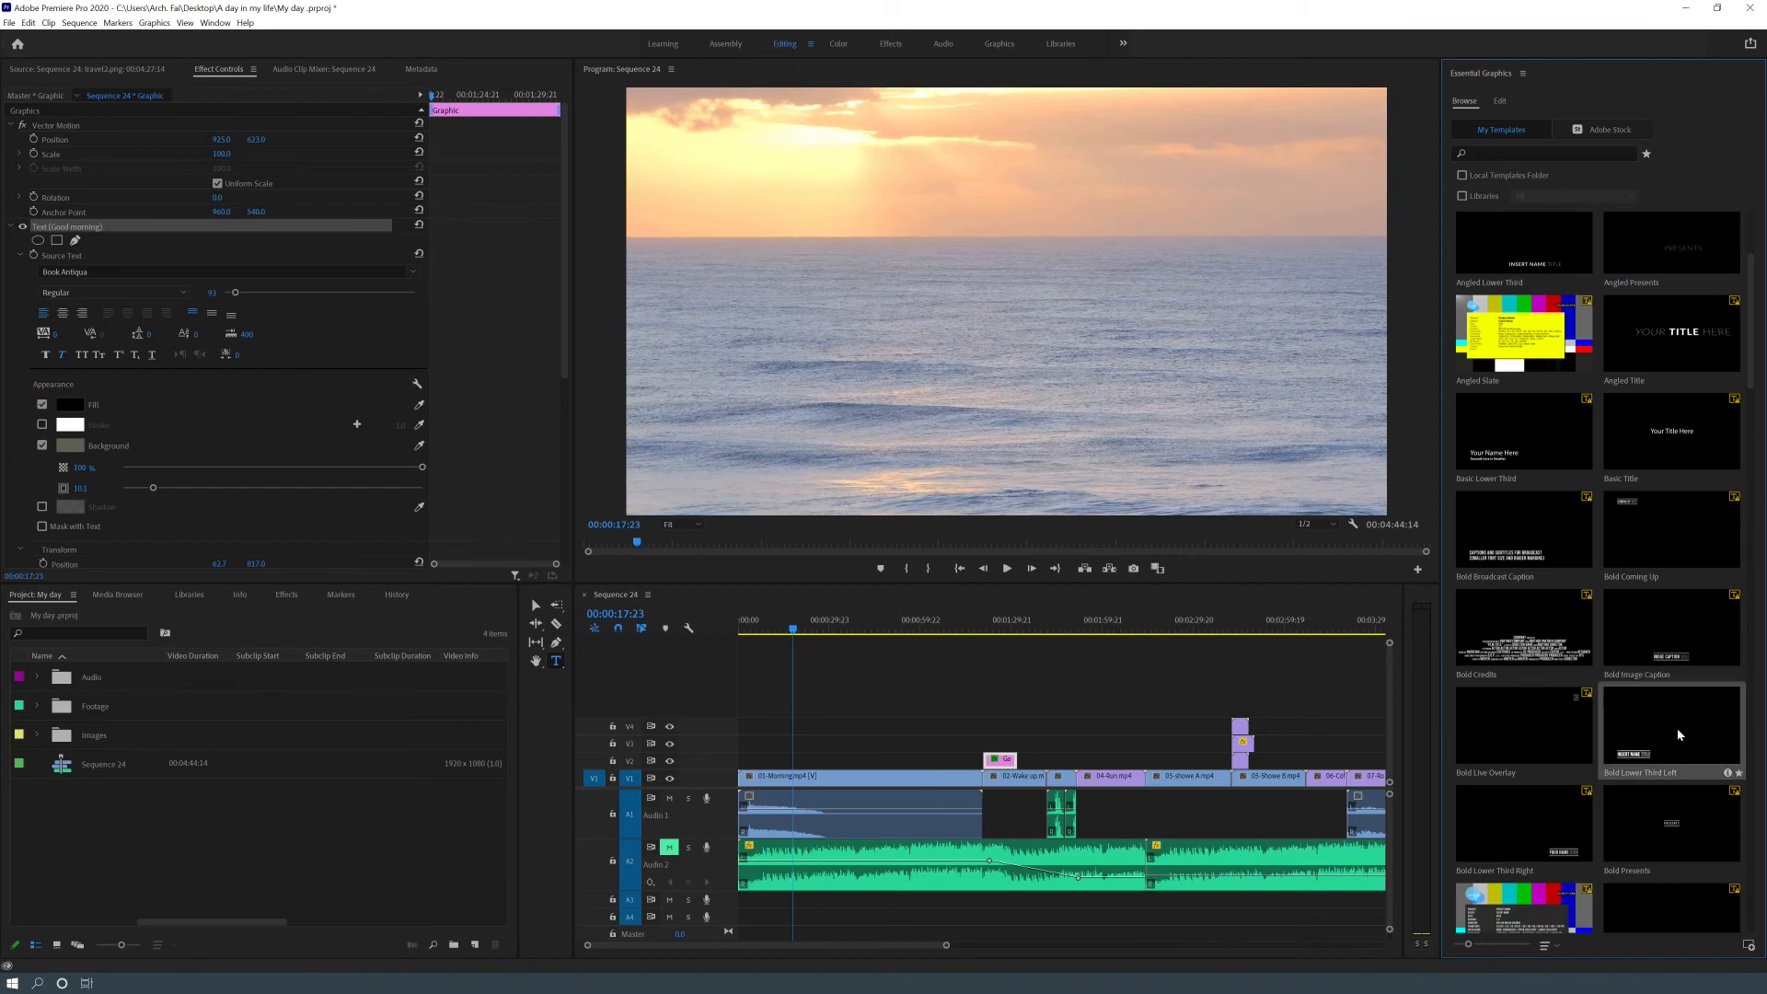
pyautogui.click(1140, 629)
pyautogui.moveTo(1142, 633); pyautogui.dragTo(1077, 633)
pyautogui.moveTo(1621, 722); pyautogui.dragTo(1113, 766)
pyautogui.press('space')
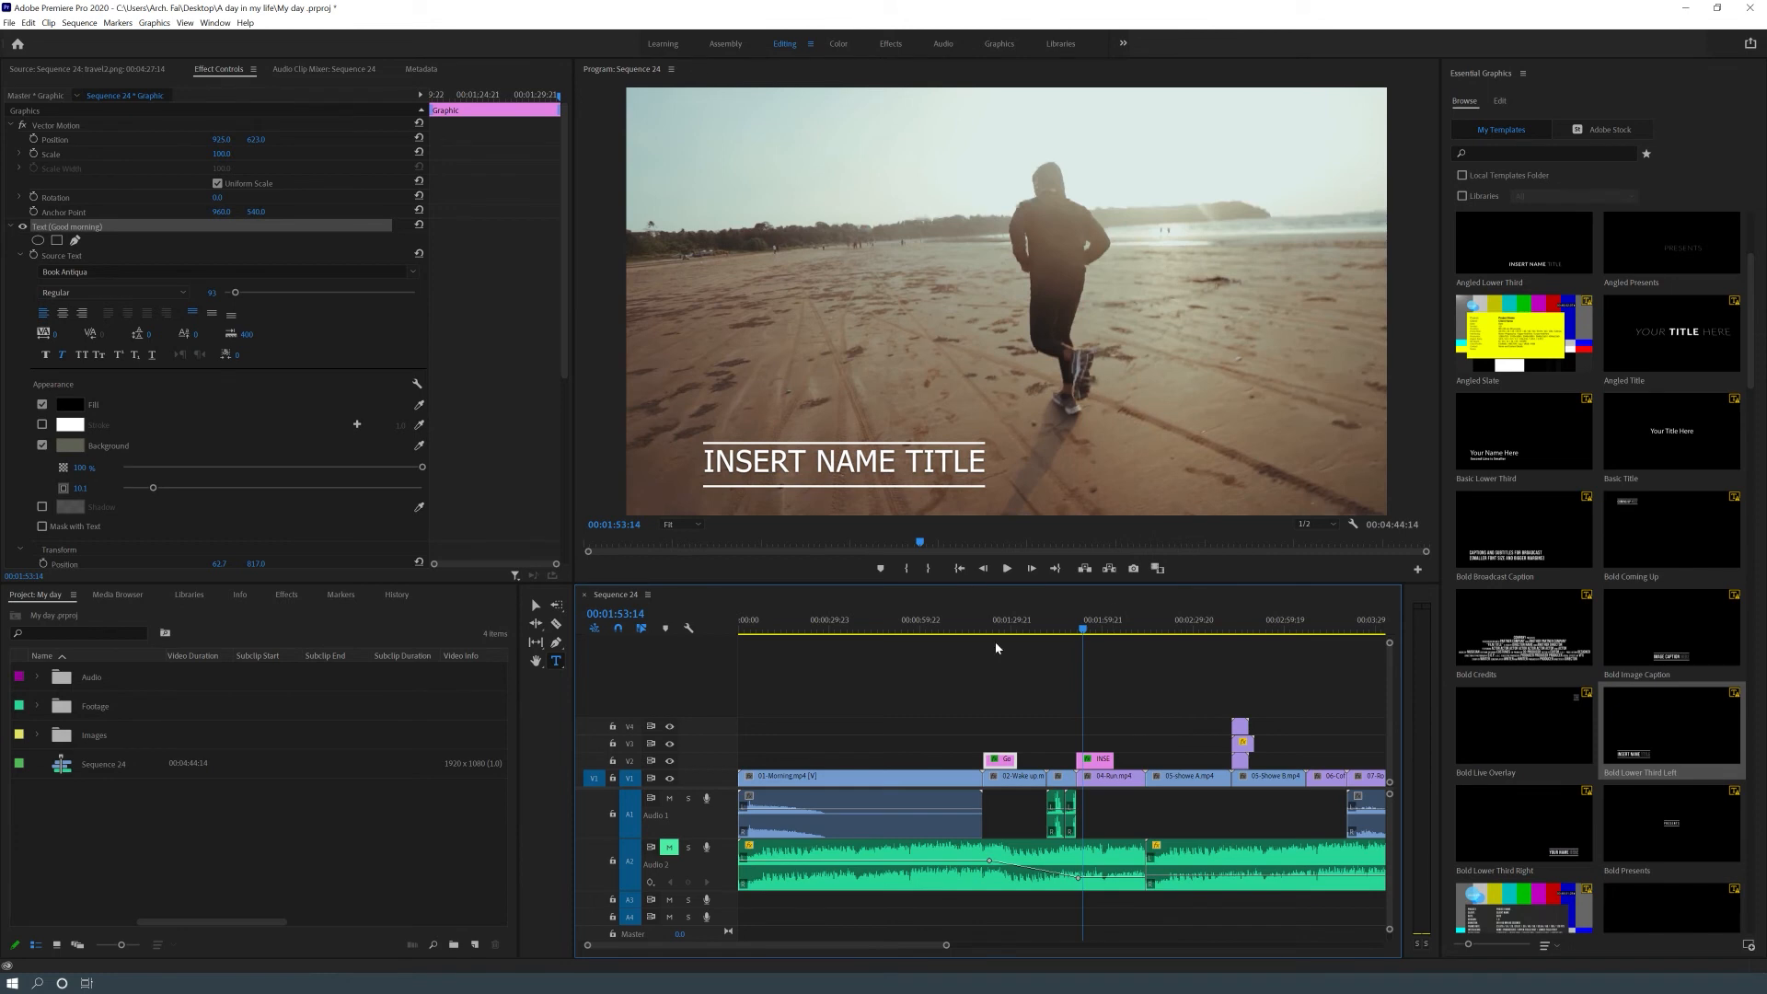
# Examine the shape and text layers of the lower-third clip and their editable properties in Essential Graphics
pyautogui.click(1100, 766)
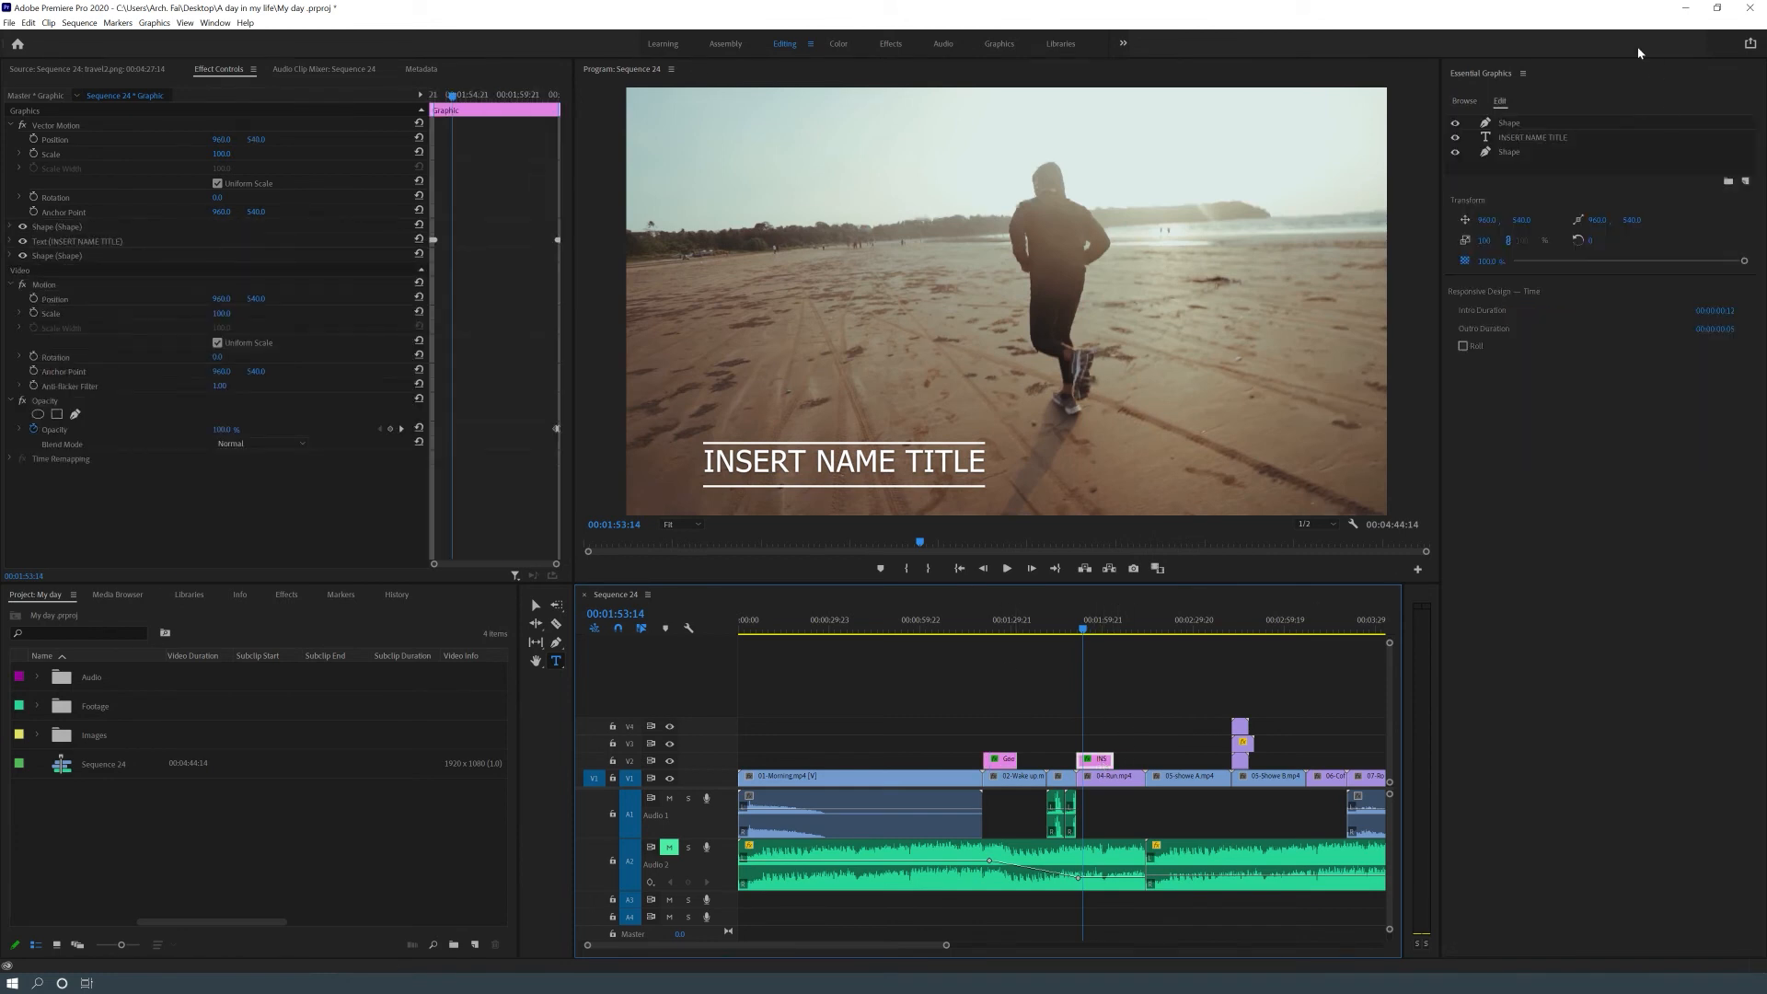
pyautogui.click(1462, 102)
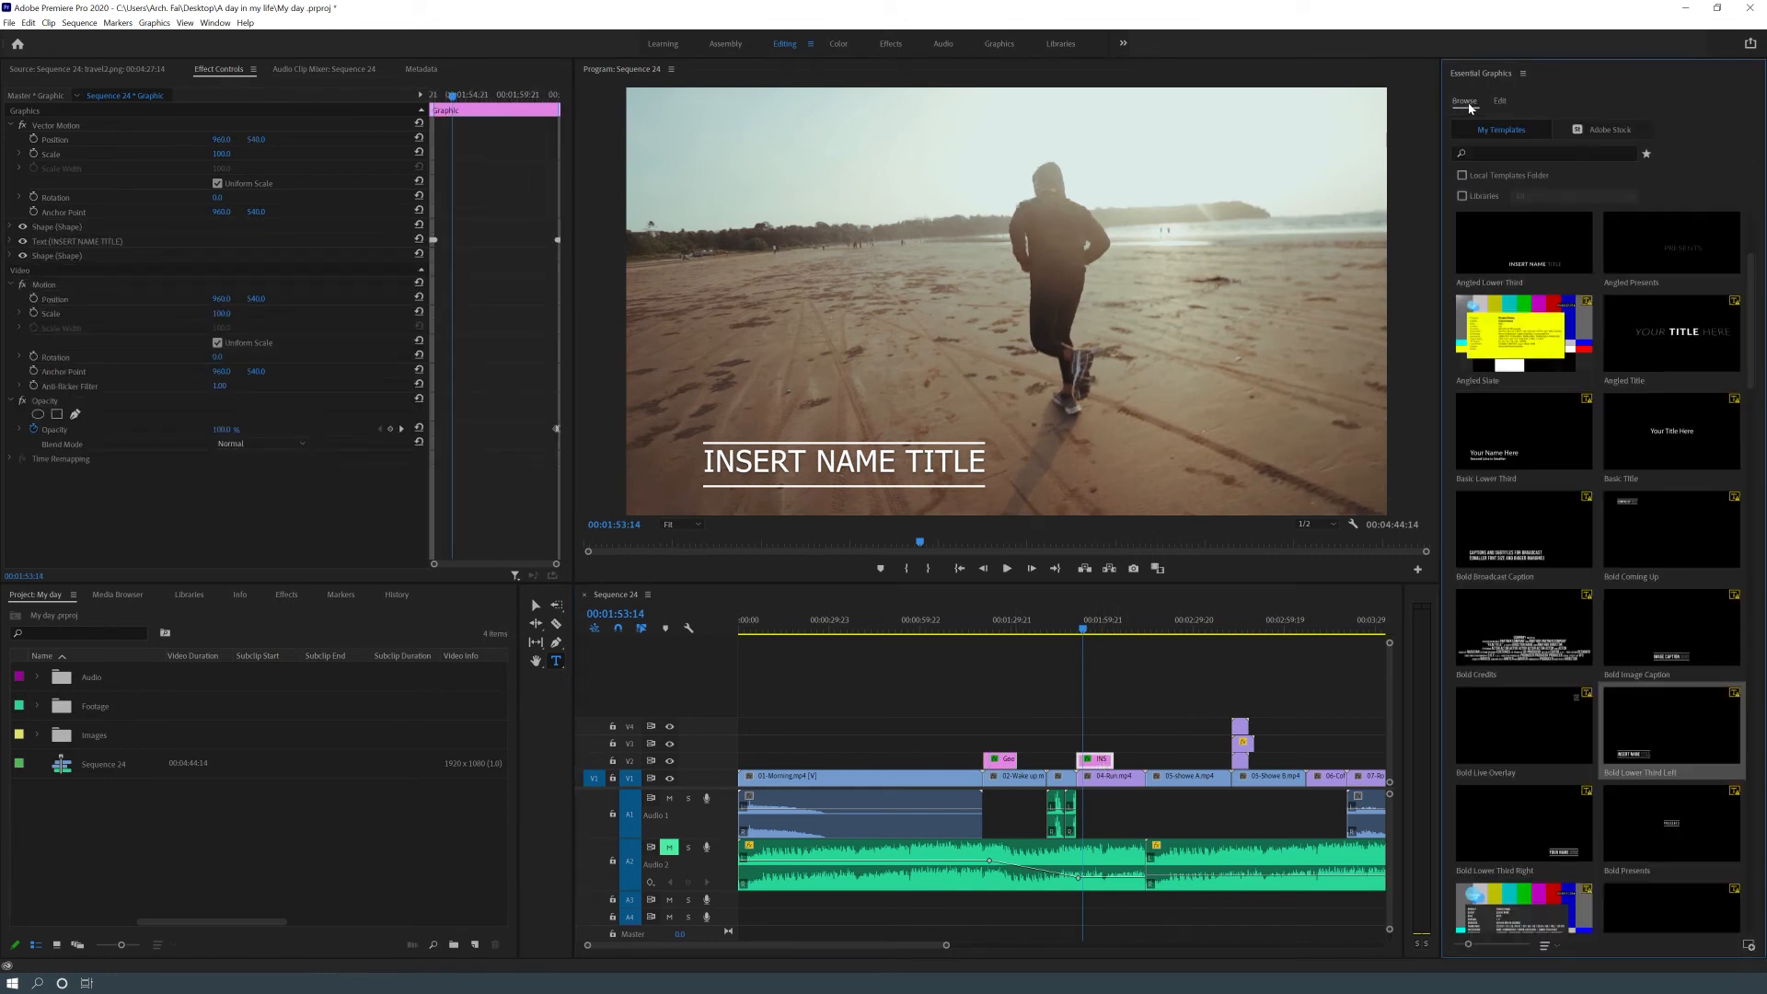
pyautogui.click(1500, 103)
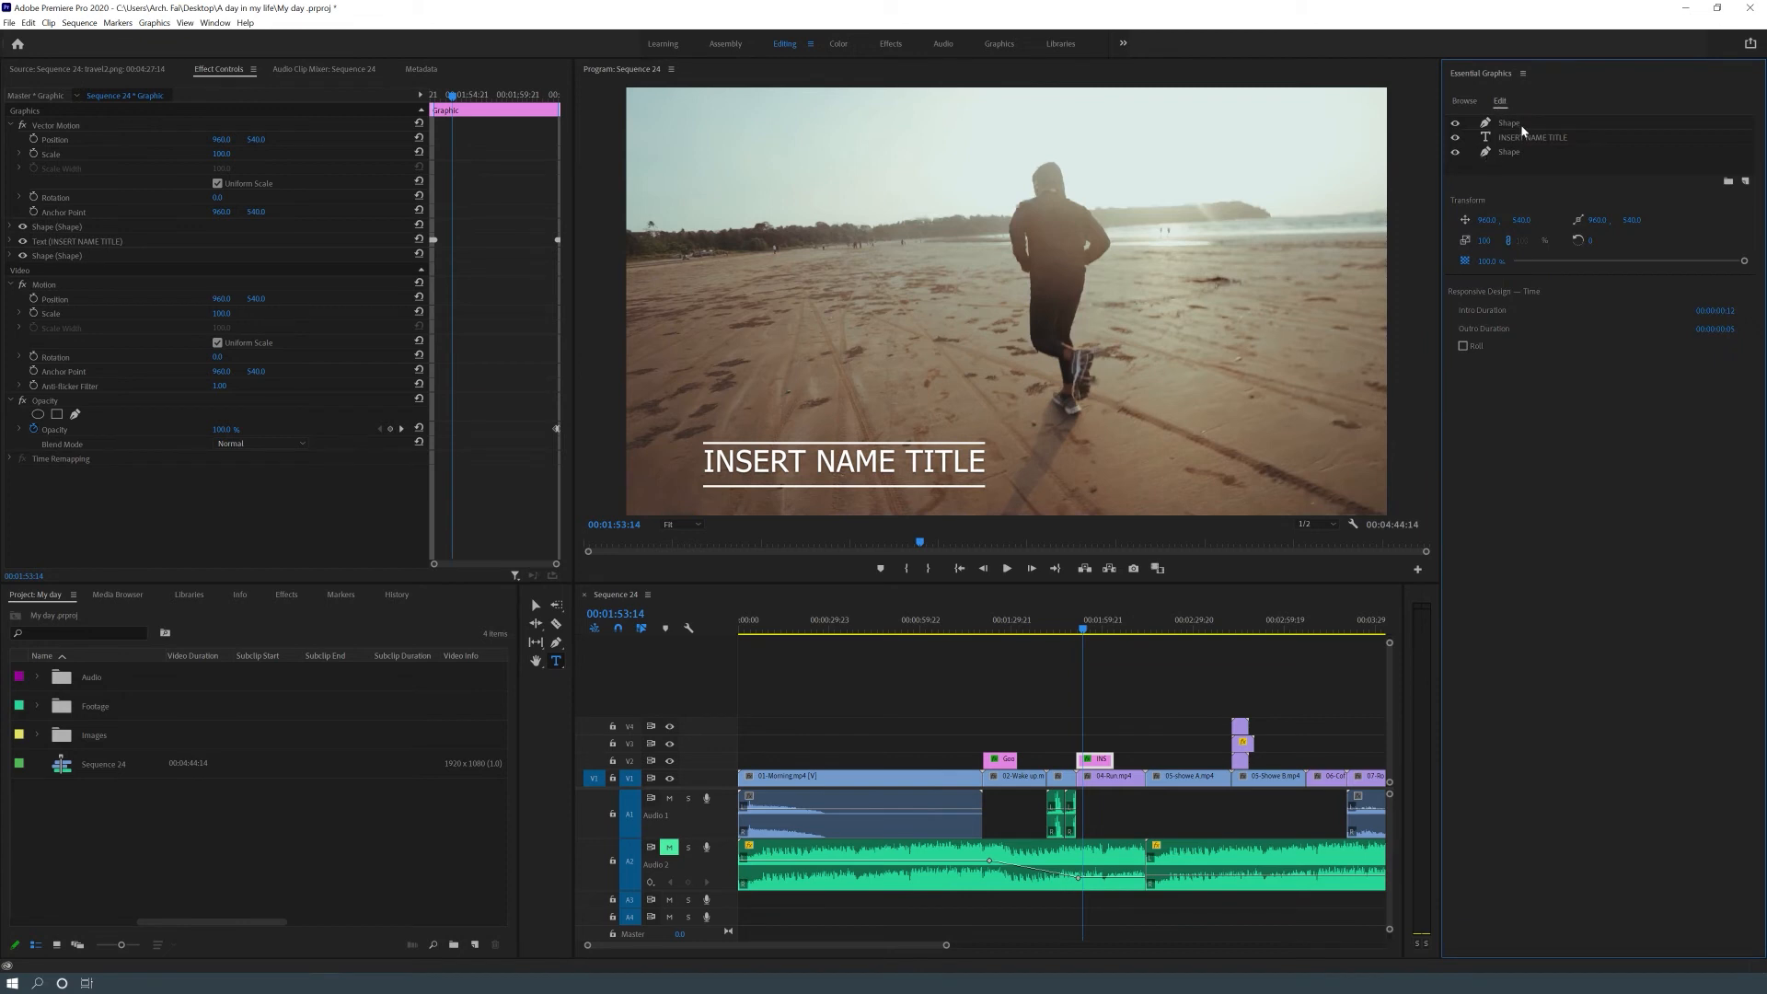
pyautogui.click(1522, 125)
pyautogui.click(1556, 140)
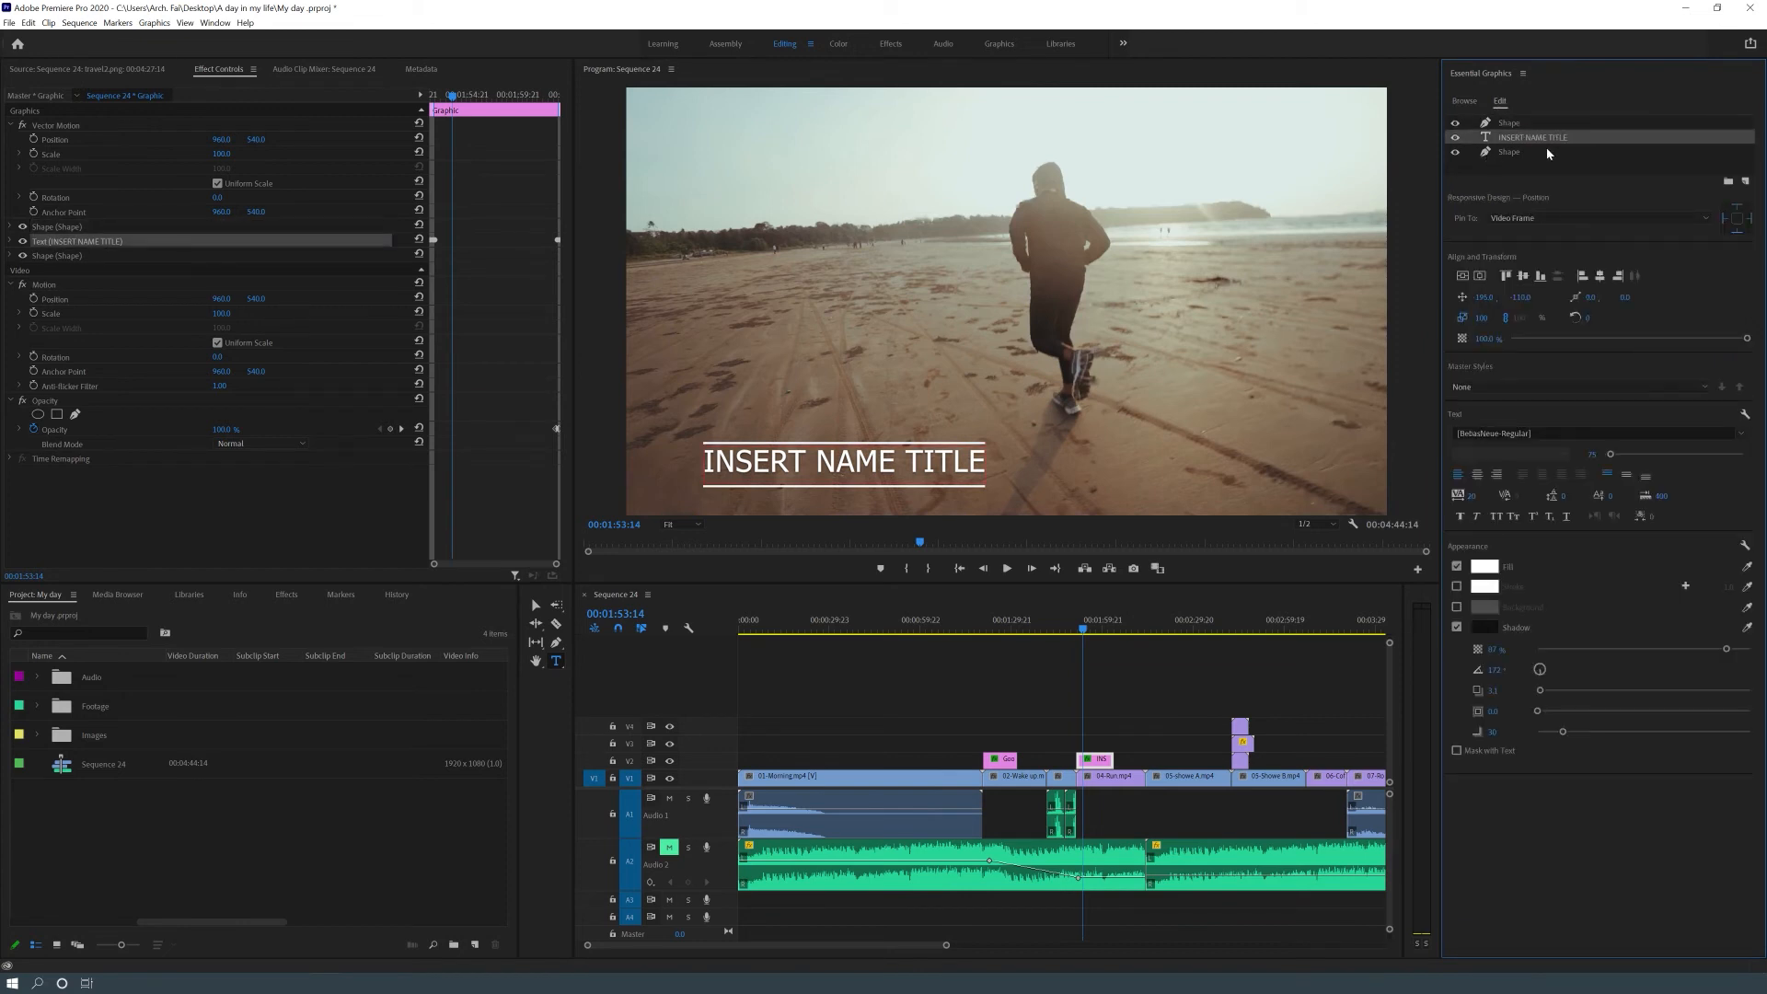
pyautogui.click(1544, 152)
pyautogui.click(1567, 141)
pyautogui.click(1564, 152)
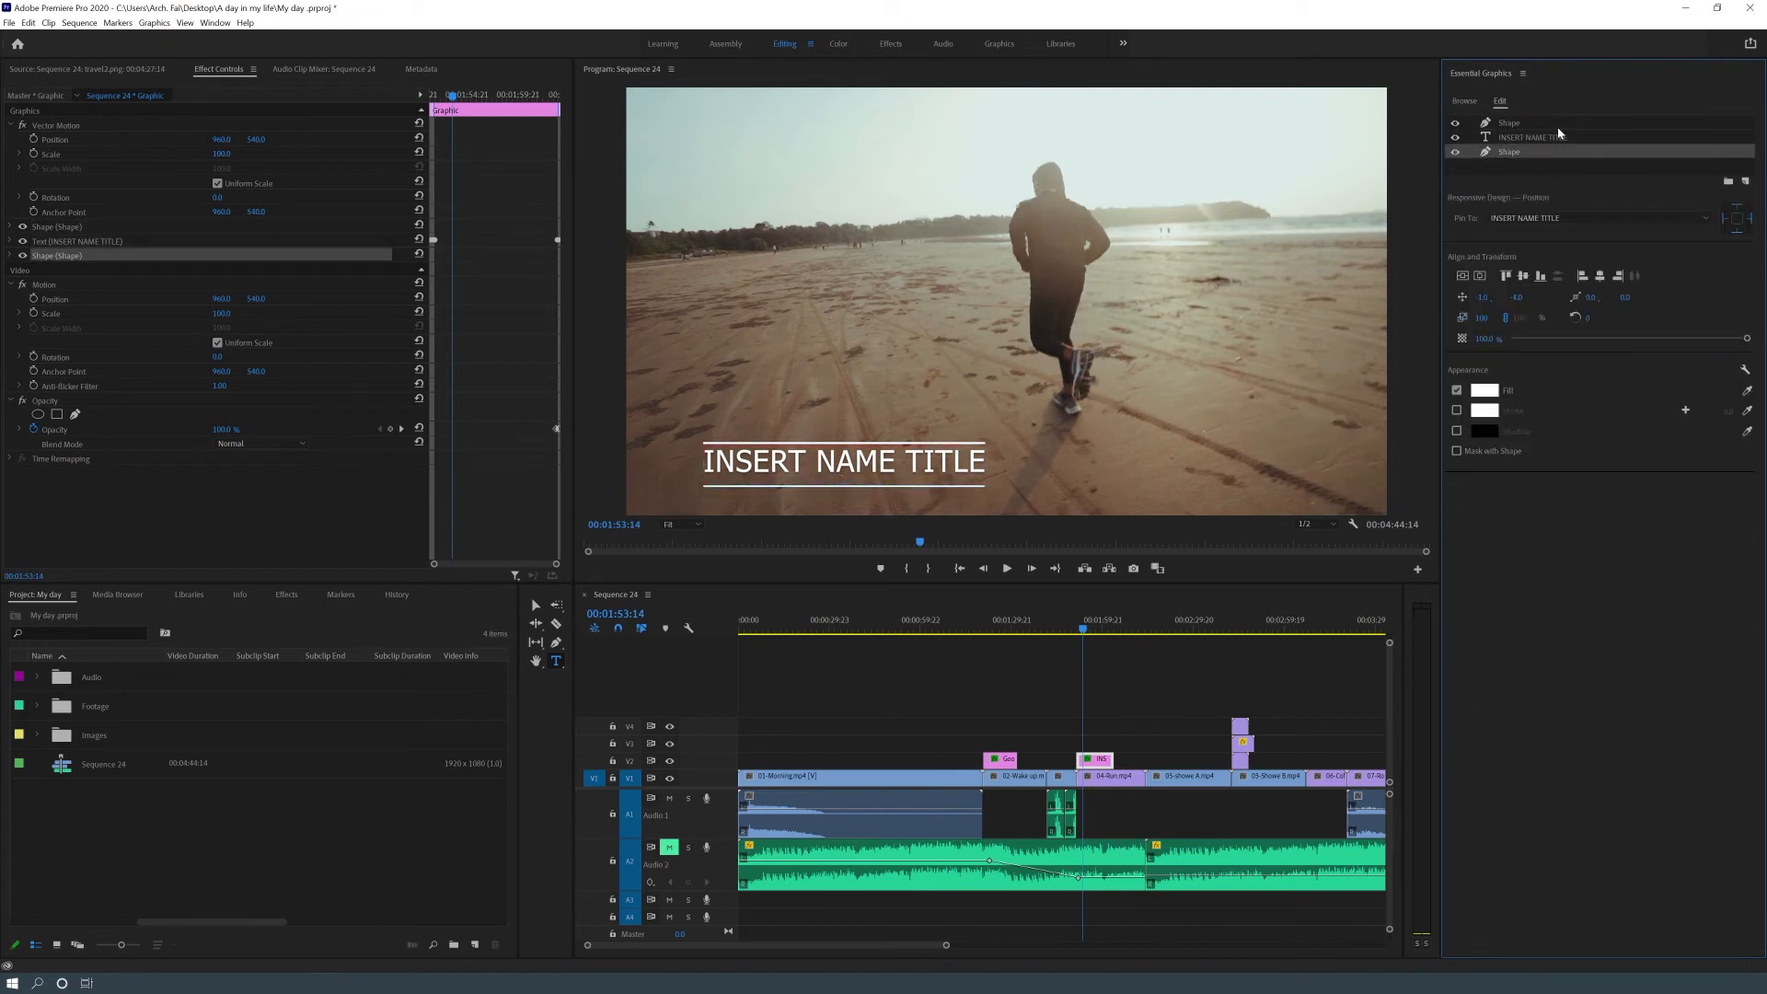
pyautogui.click(1555, 123)
pyautogui.click(1550, 150)
pyautogui.click(1550, 123)
pyautogui.click(1542, 150)
# Replace the lower third's placeholder text with "Workout 8:00 am"
pyautogui.click(1562, 138)
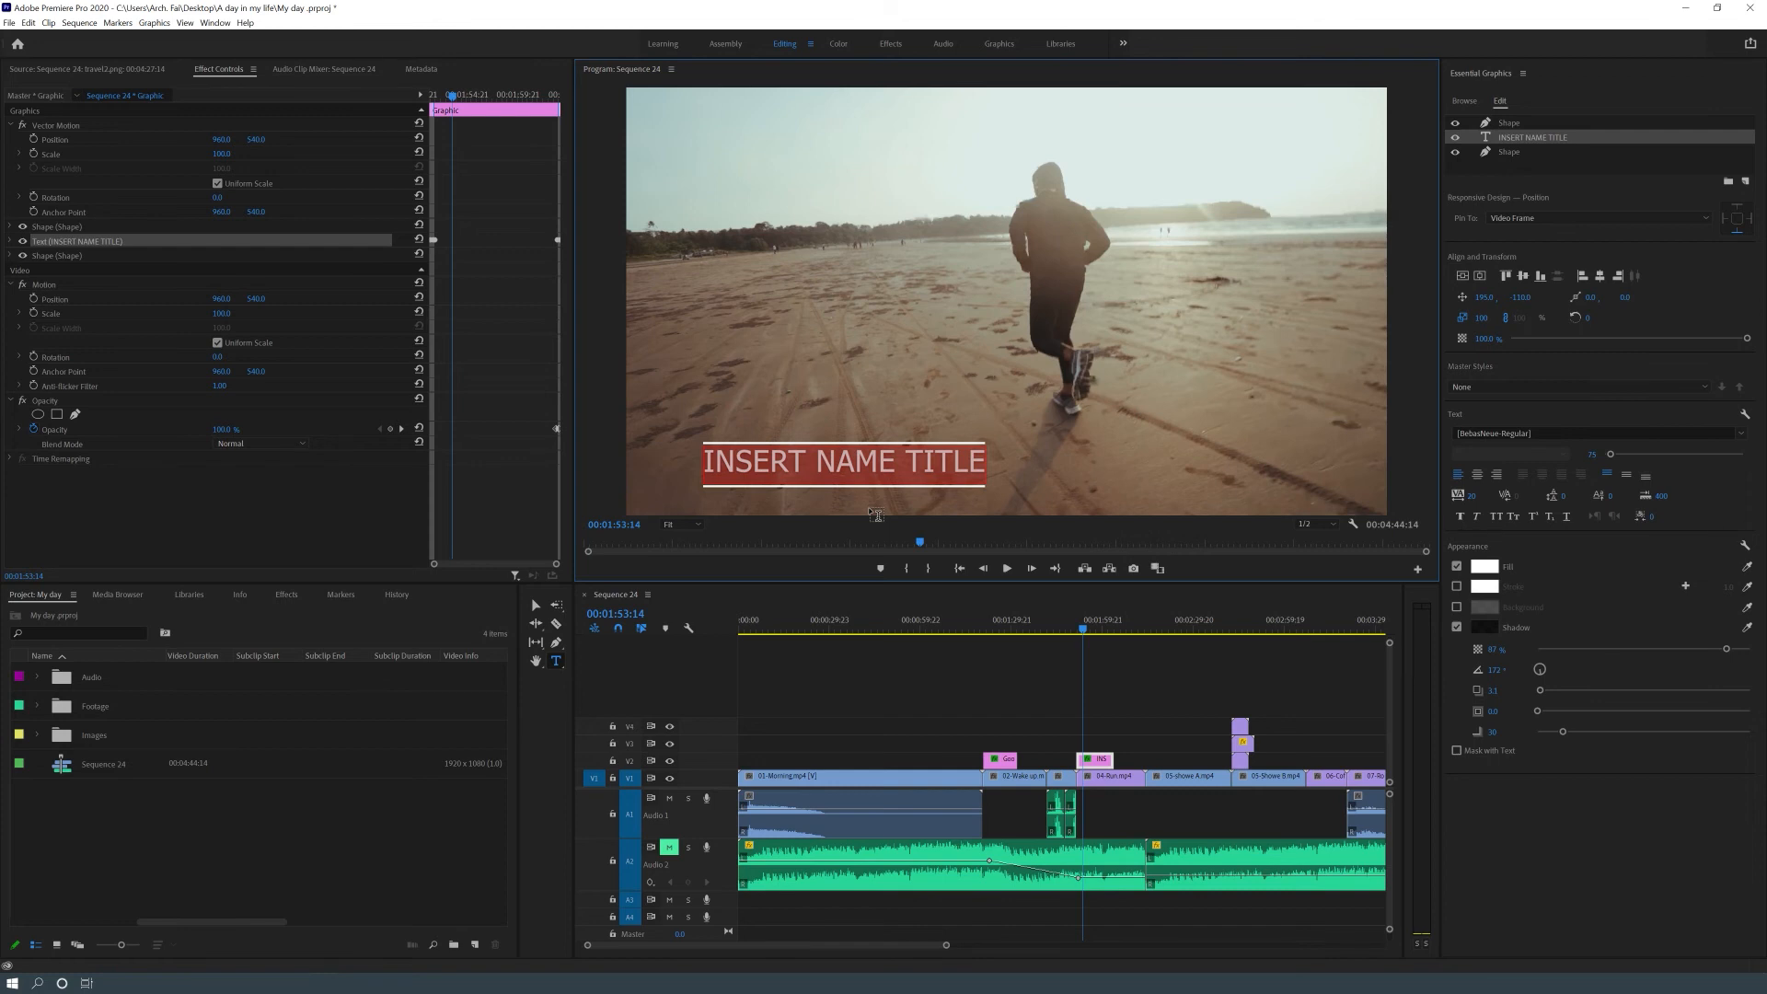
pyautogui.write('W')
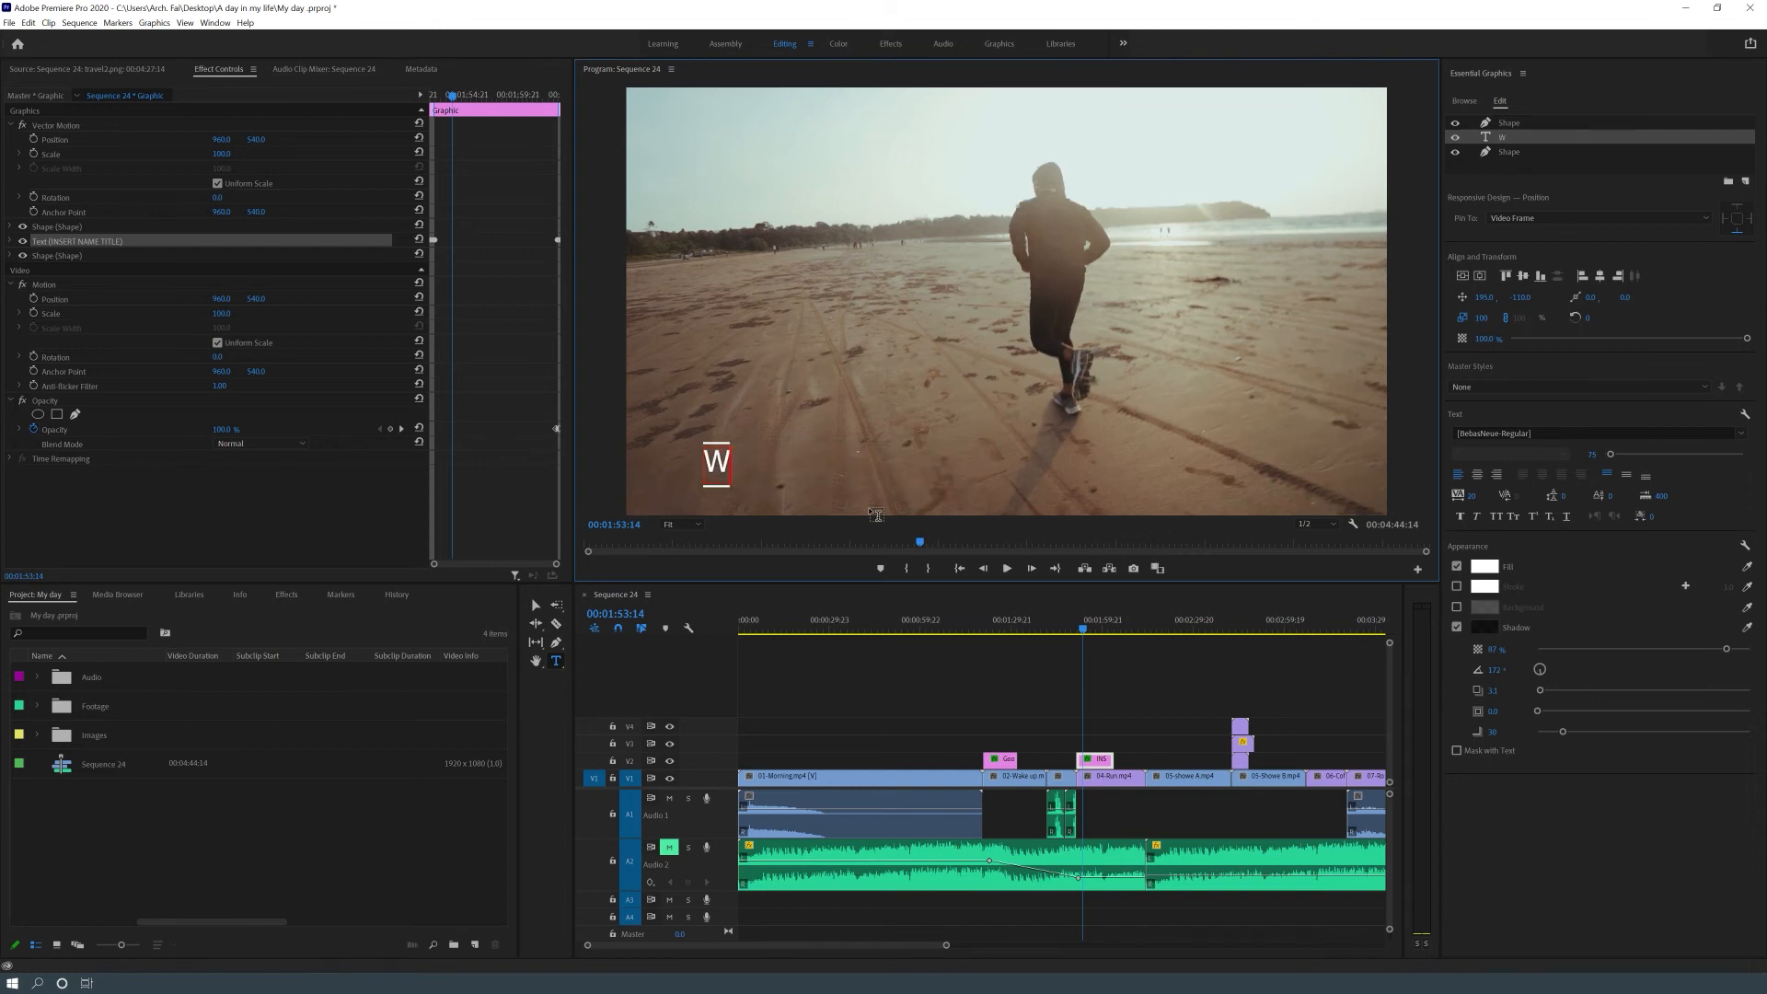
pyautogui.write('orkout')
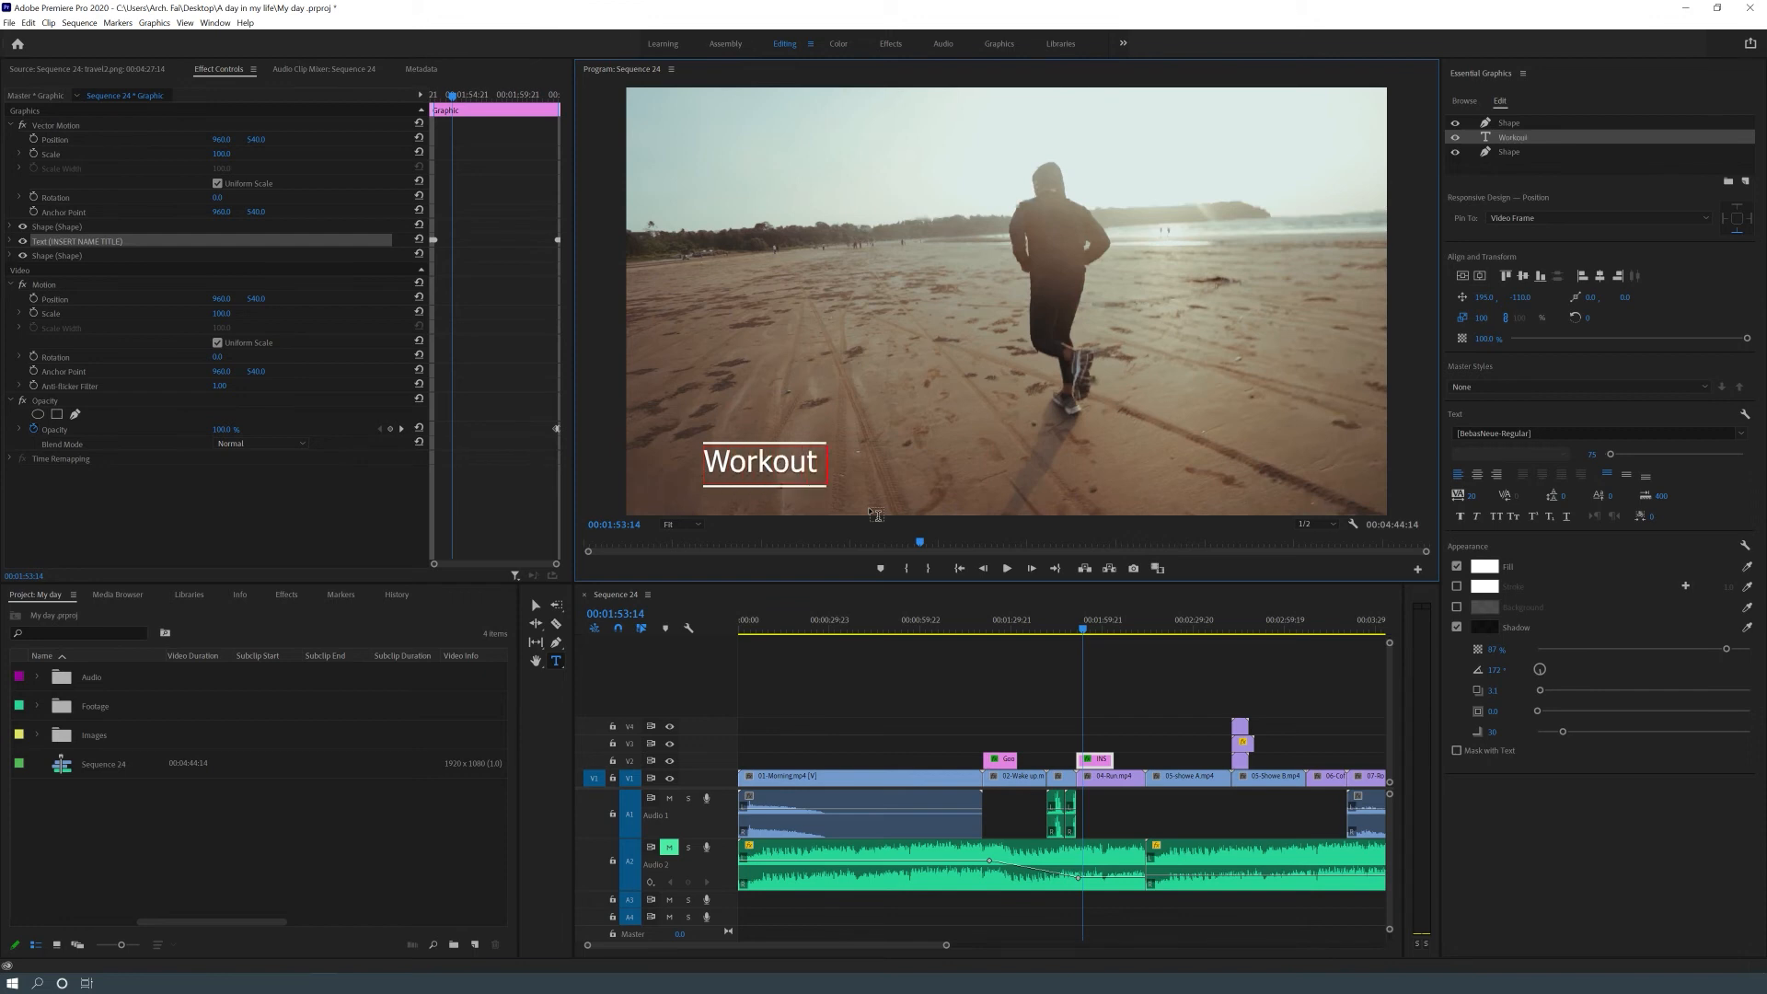
pyautogui.write(' 8:00ap')
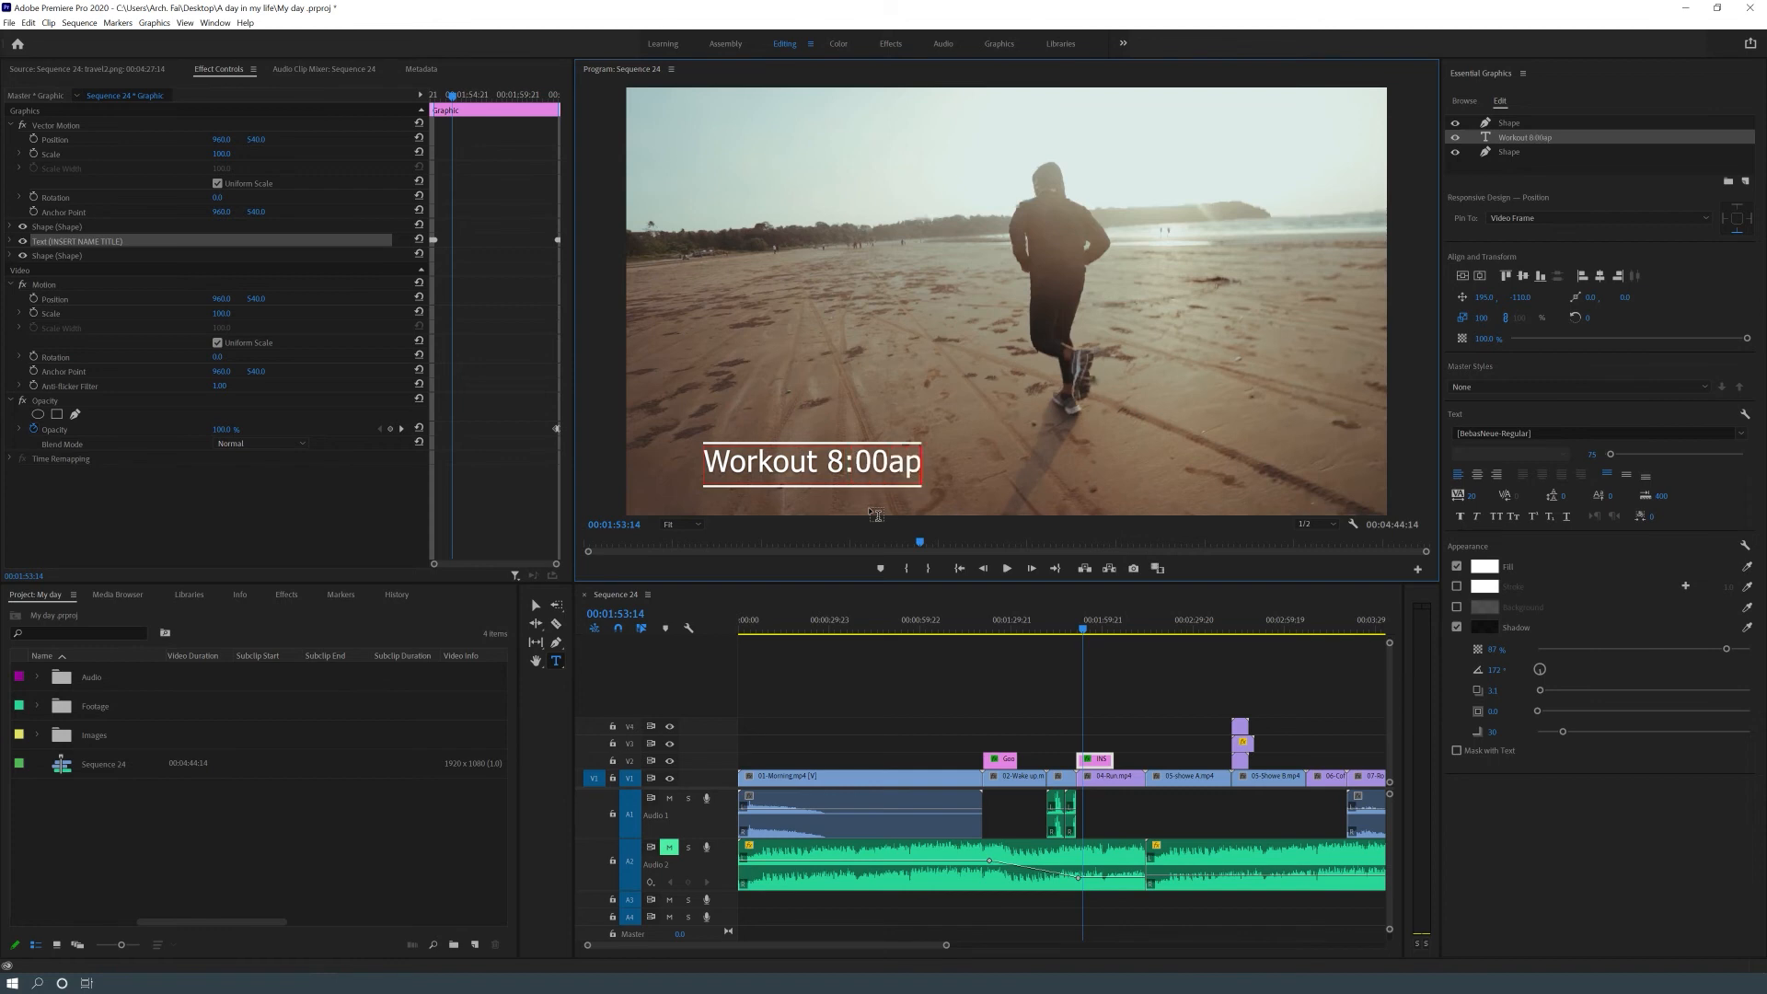
pyautogui.press('BackSpace')
pyautogui.write('m')
pyautogui.click(890, 460)
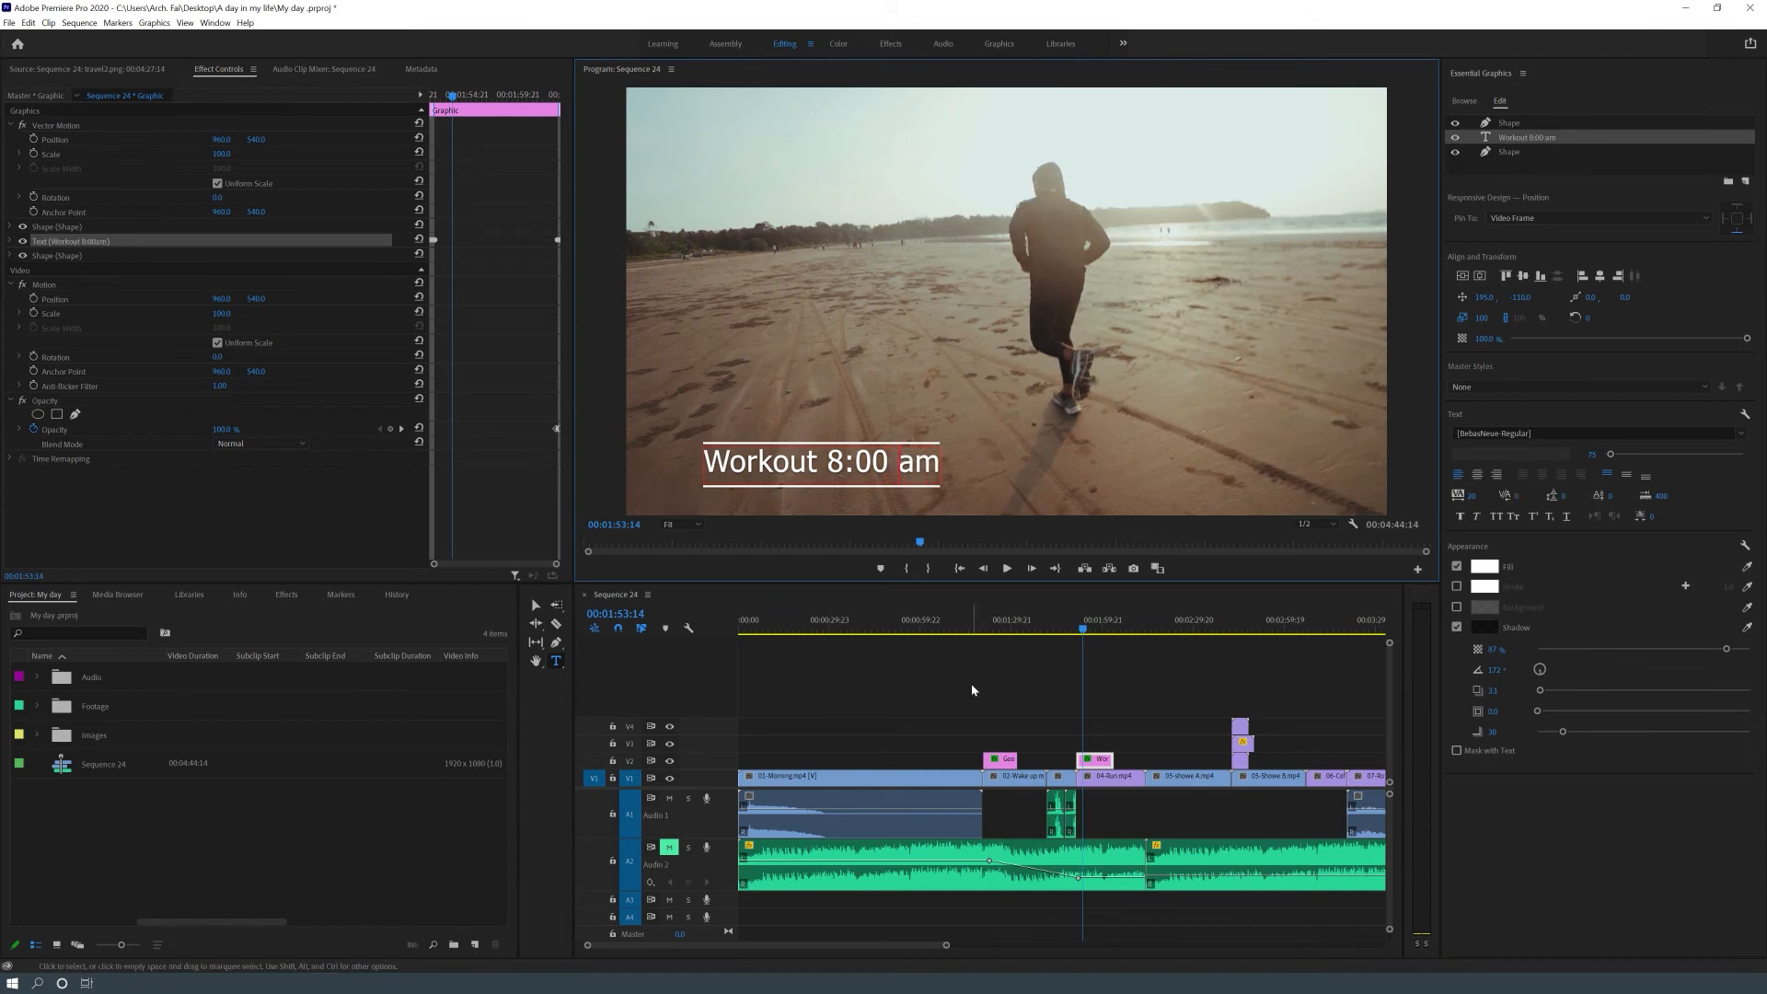
# Play back the workout title over the running clip and move its Vector Motion position to about 853, 499
pyautogui.click(975, 659)
pyautogui.moveTo(962, 629); pyautogui.dragTo(1083, 643)
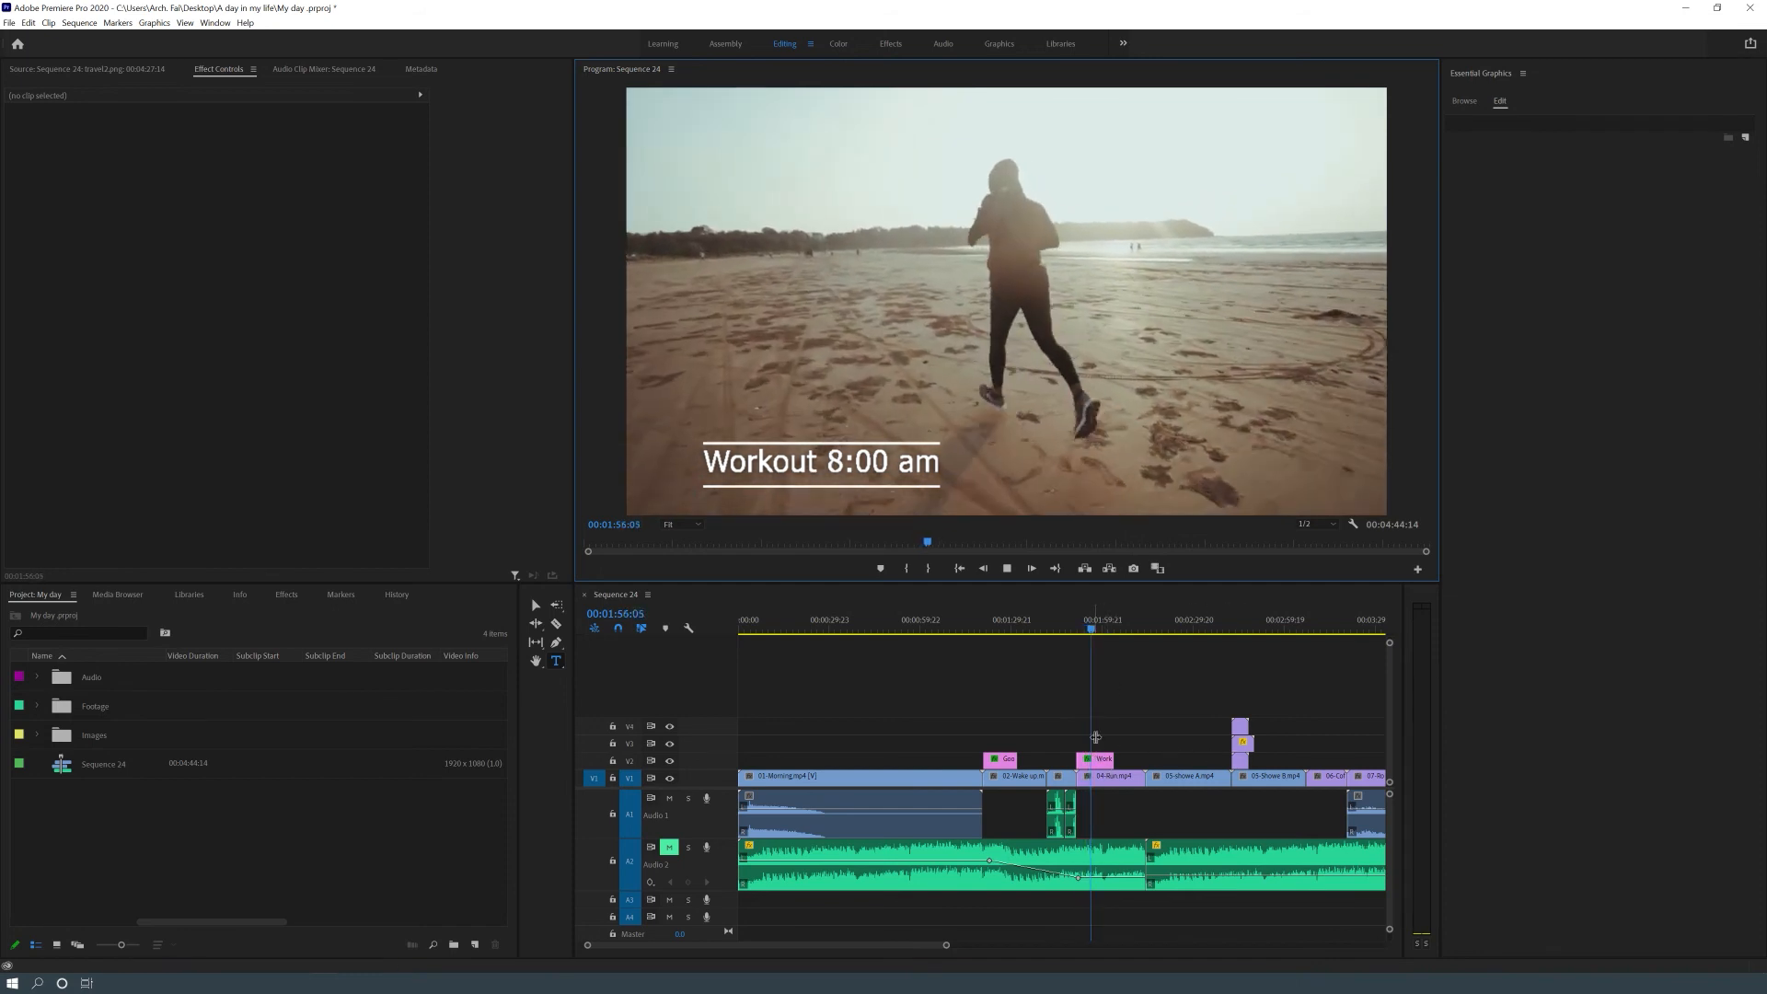
pyautogui.press('space')
pyautogui.click(1103, 765)
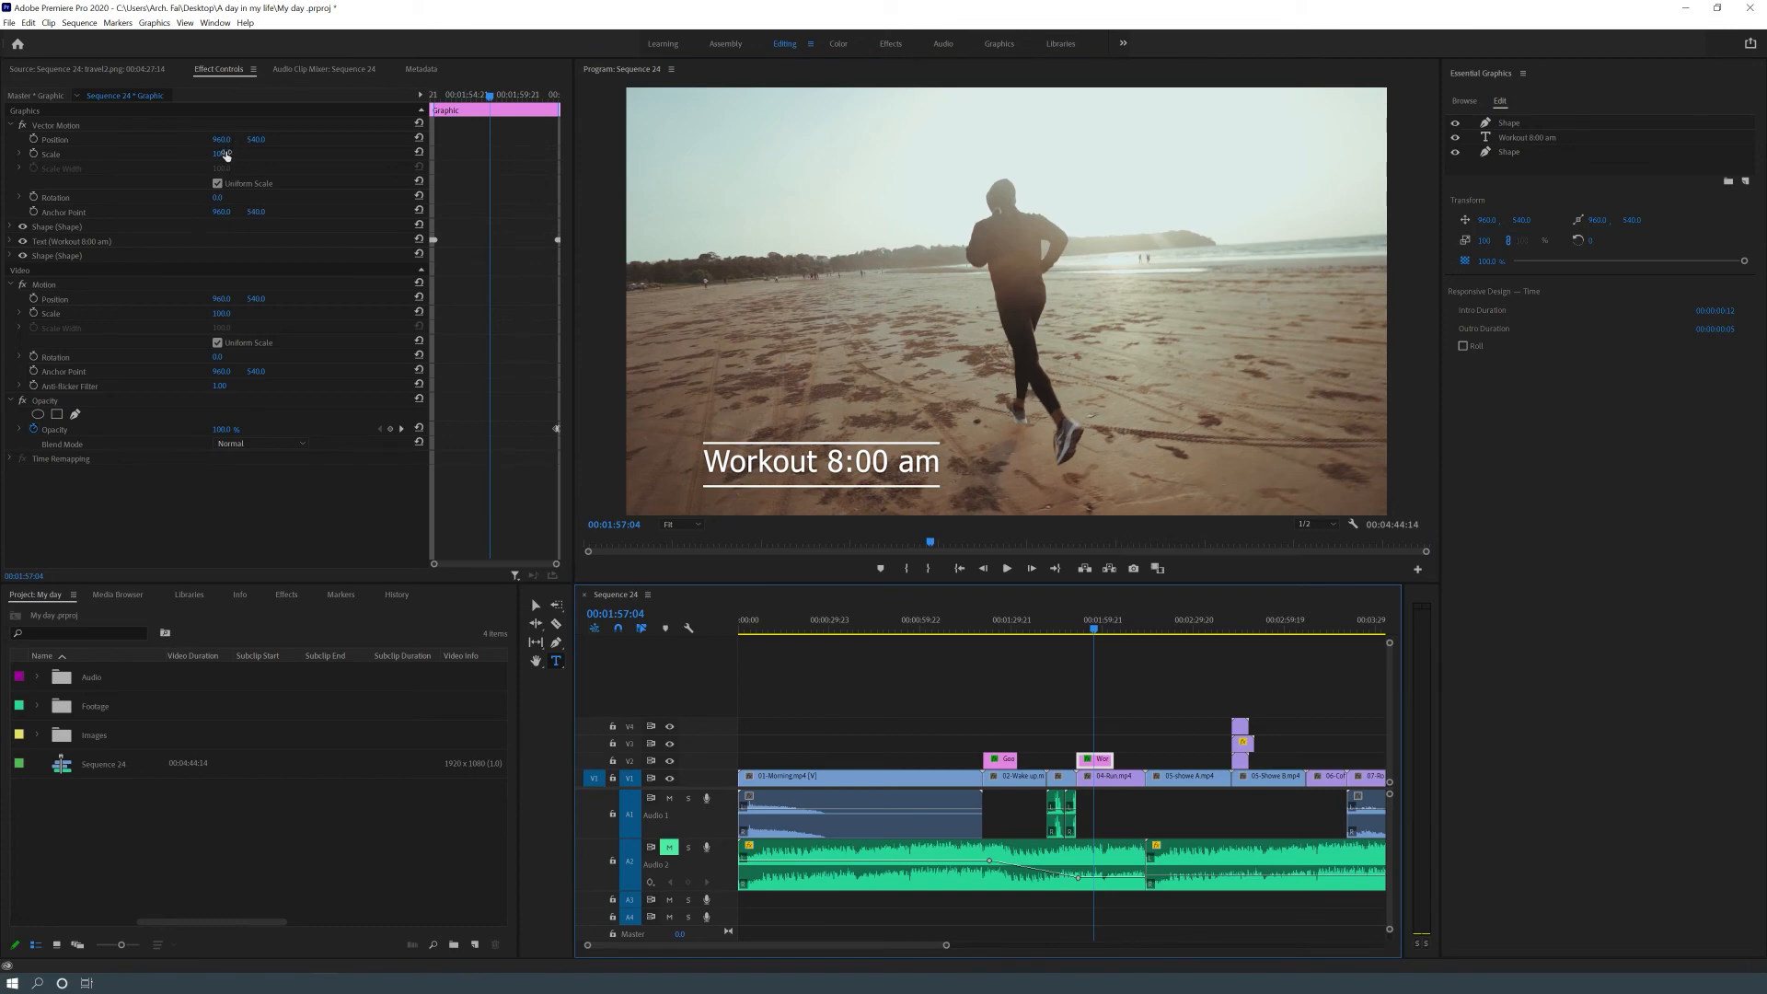
pyautogui.moveTo(225, 141); pyautogui.dragTo(178, 140)
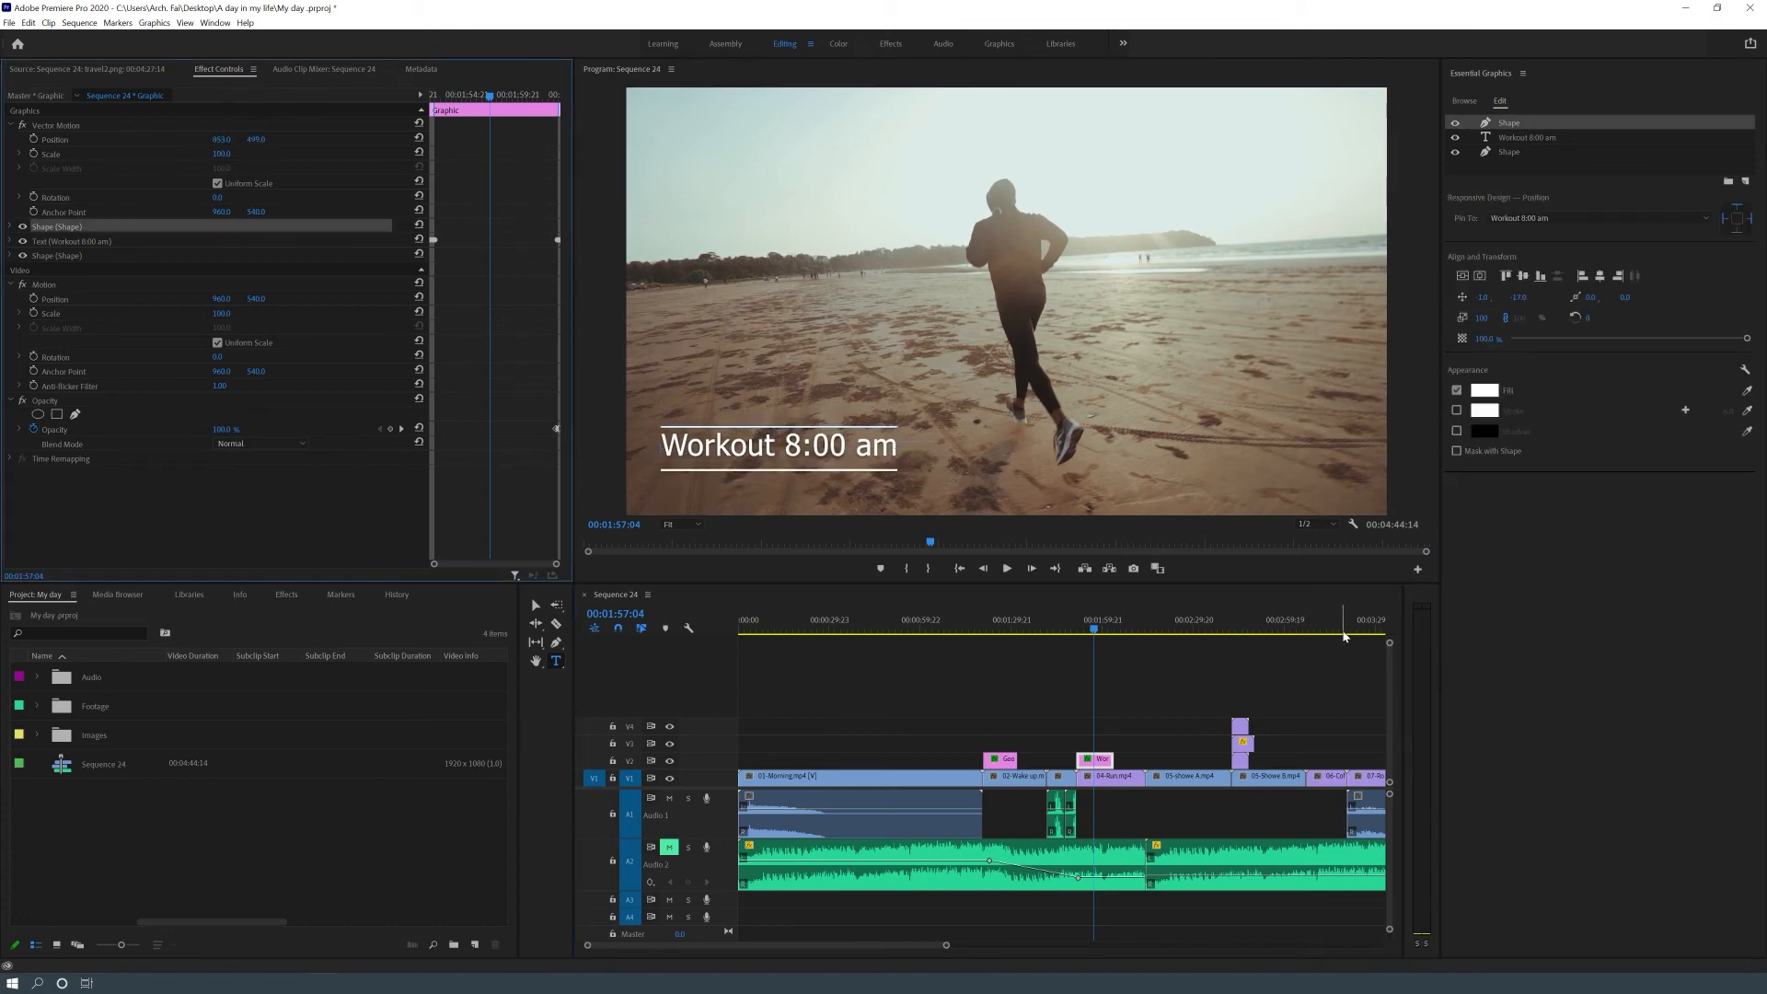
# Close the Essential Graphics panel and add a red comment marker to the sequence at 00:00:30:16
pyautogui.click(1522, 72)
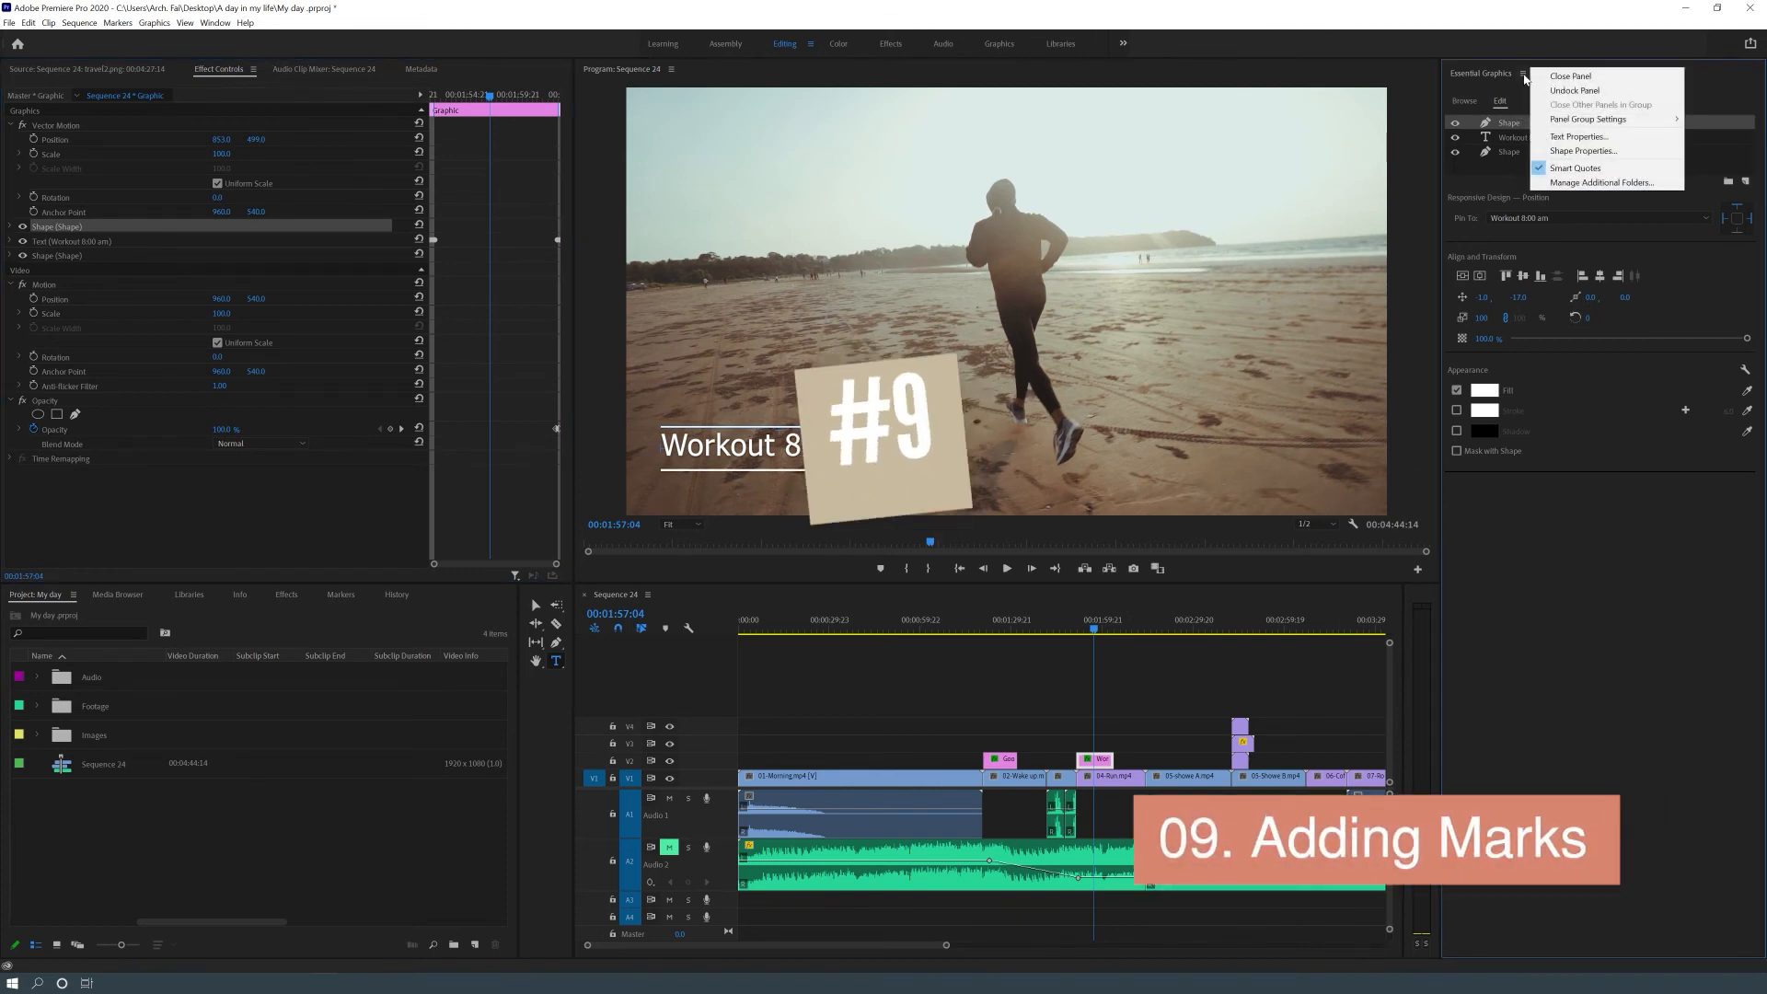
pyautogui.click(1597, 81)
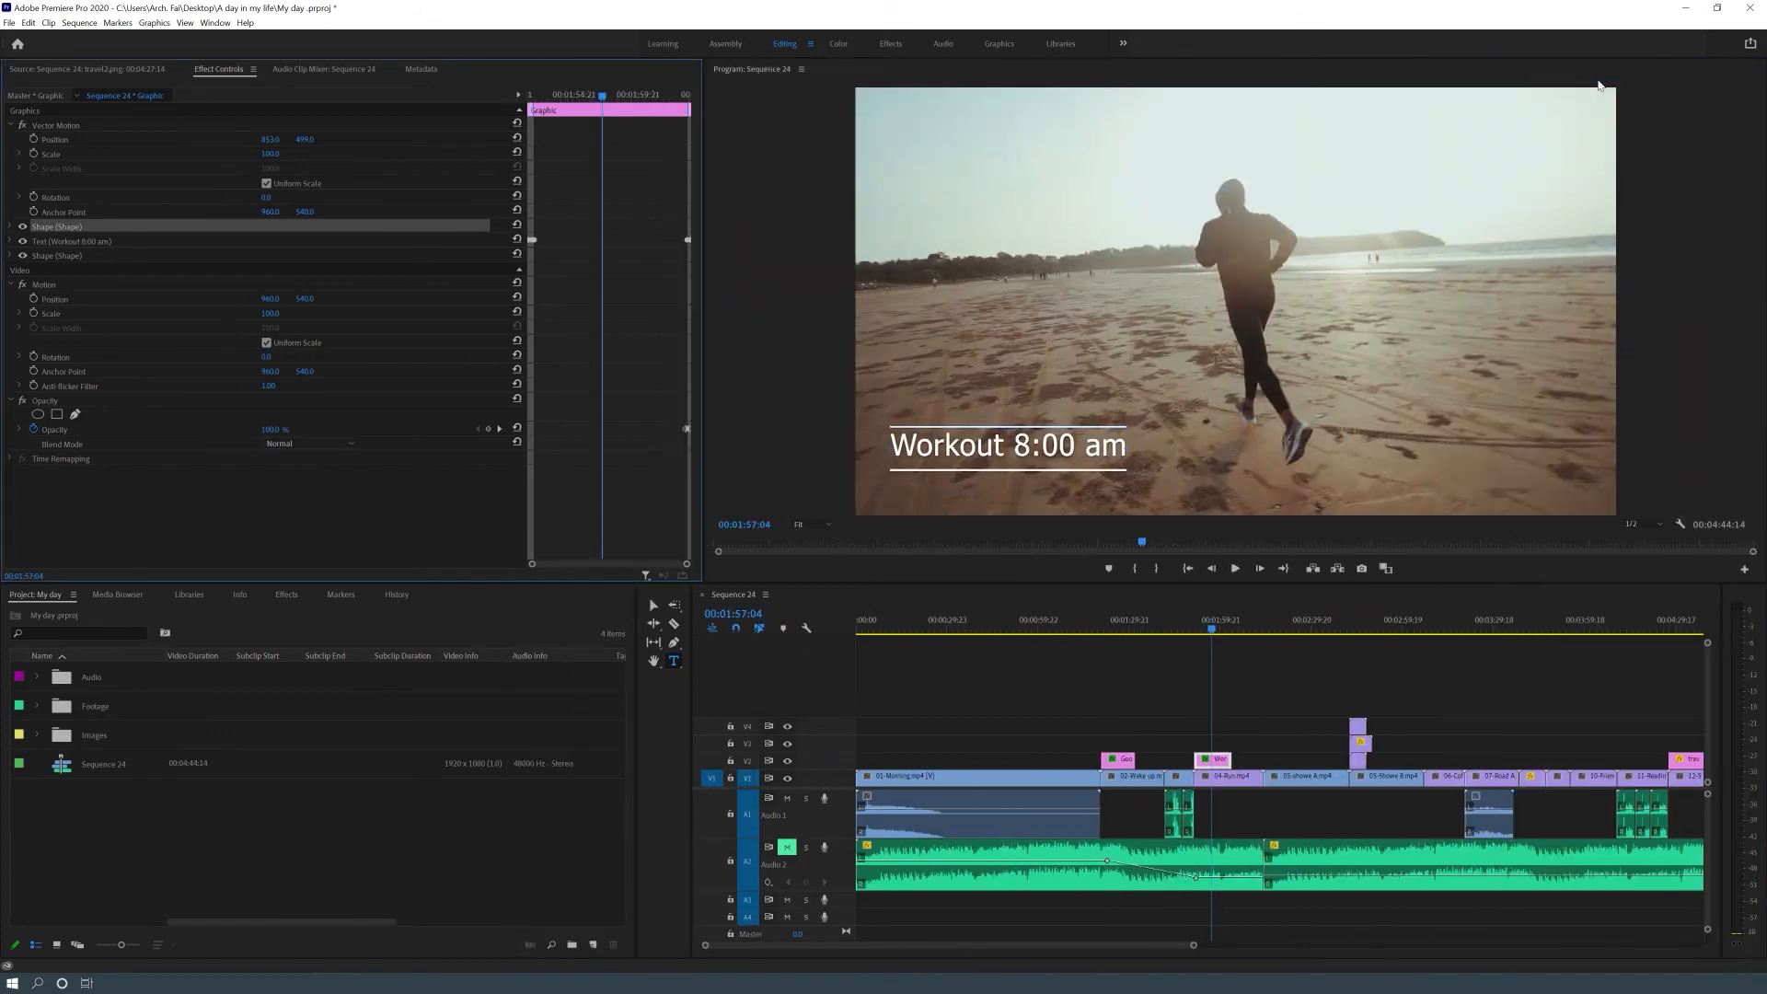
pyautogui.moveTo(1022, 635); pyautogui.dragTo(951, 633)
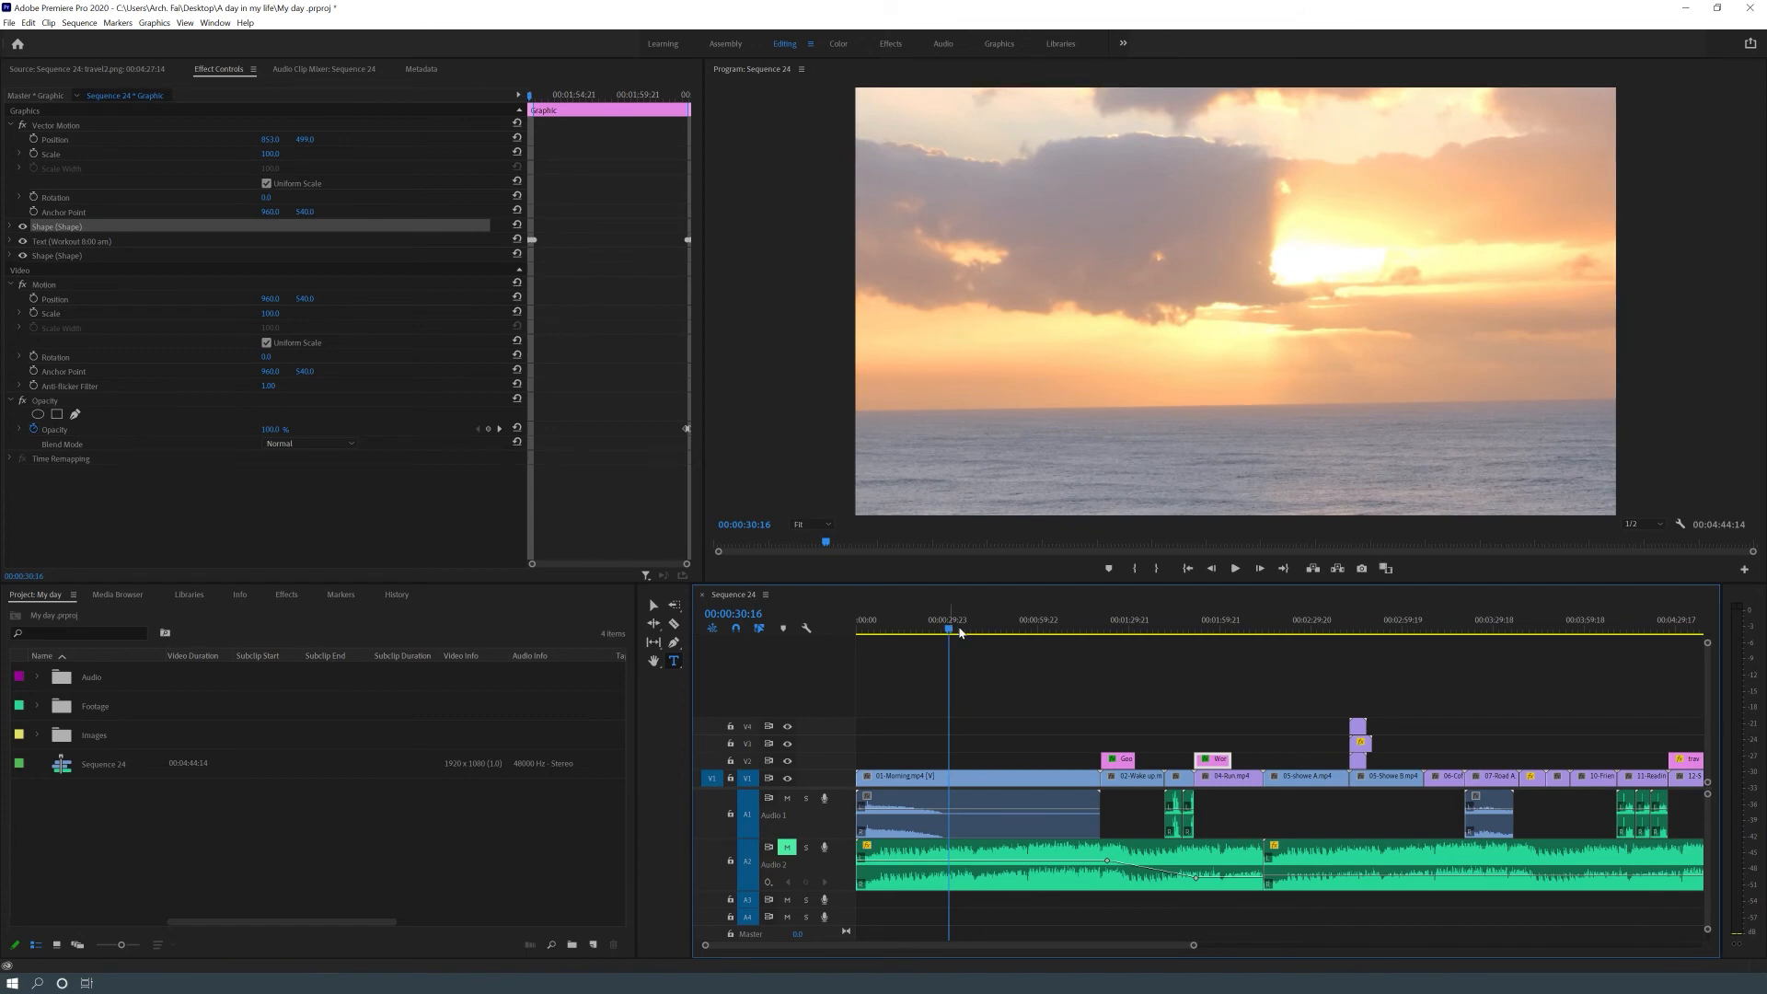
pyautogui.click(1108, 570)
pyautogui.doubleClick(949, 610)
pyautogui.click(845, 420)
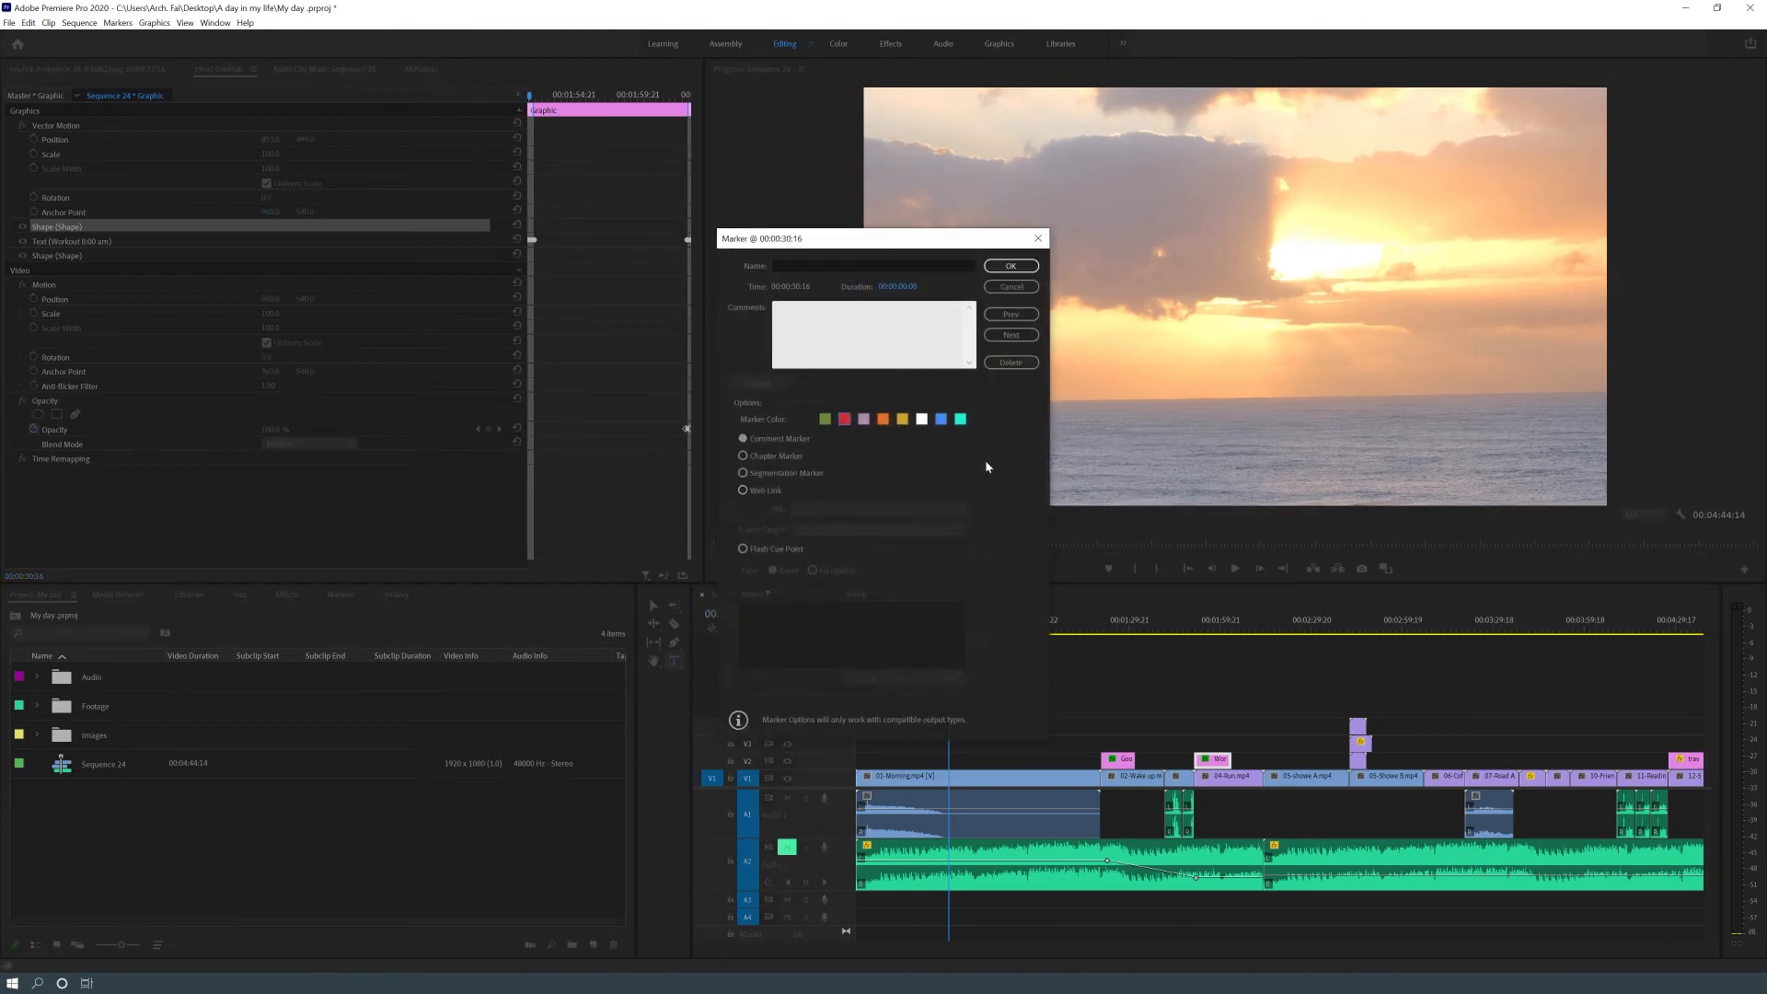
pyautogui.click(1012, 266)
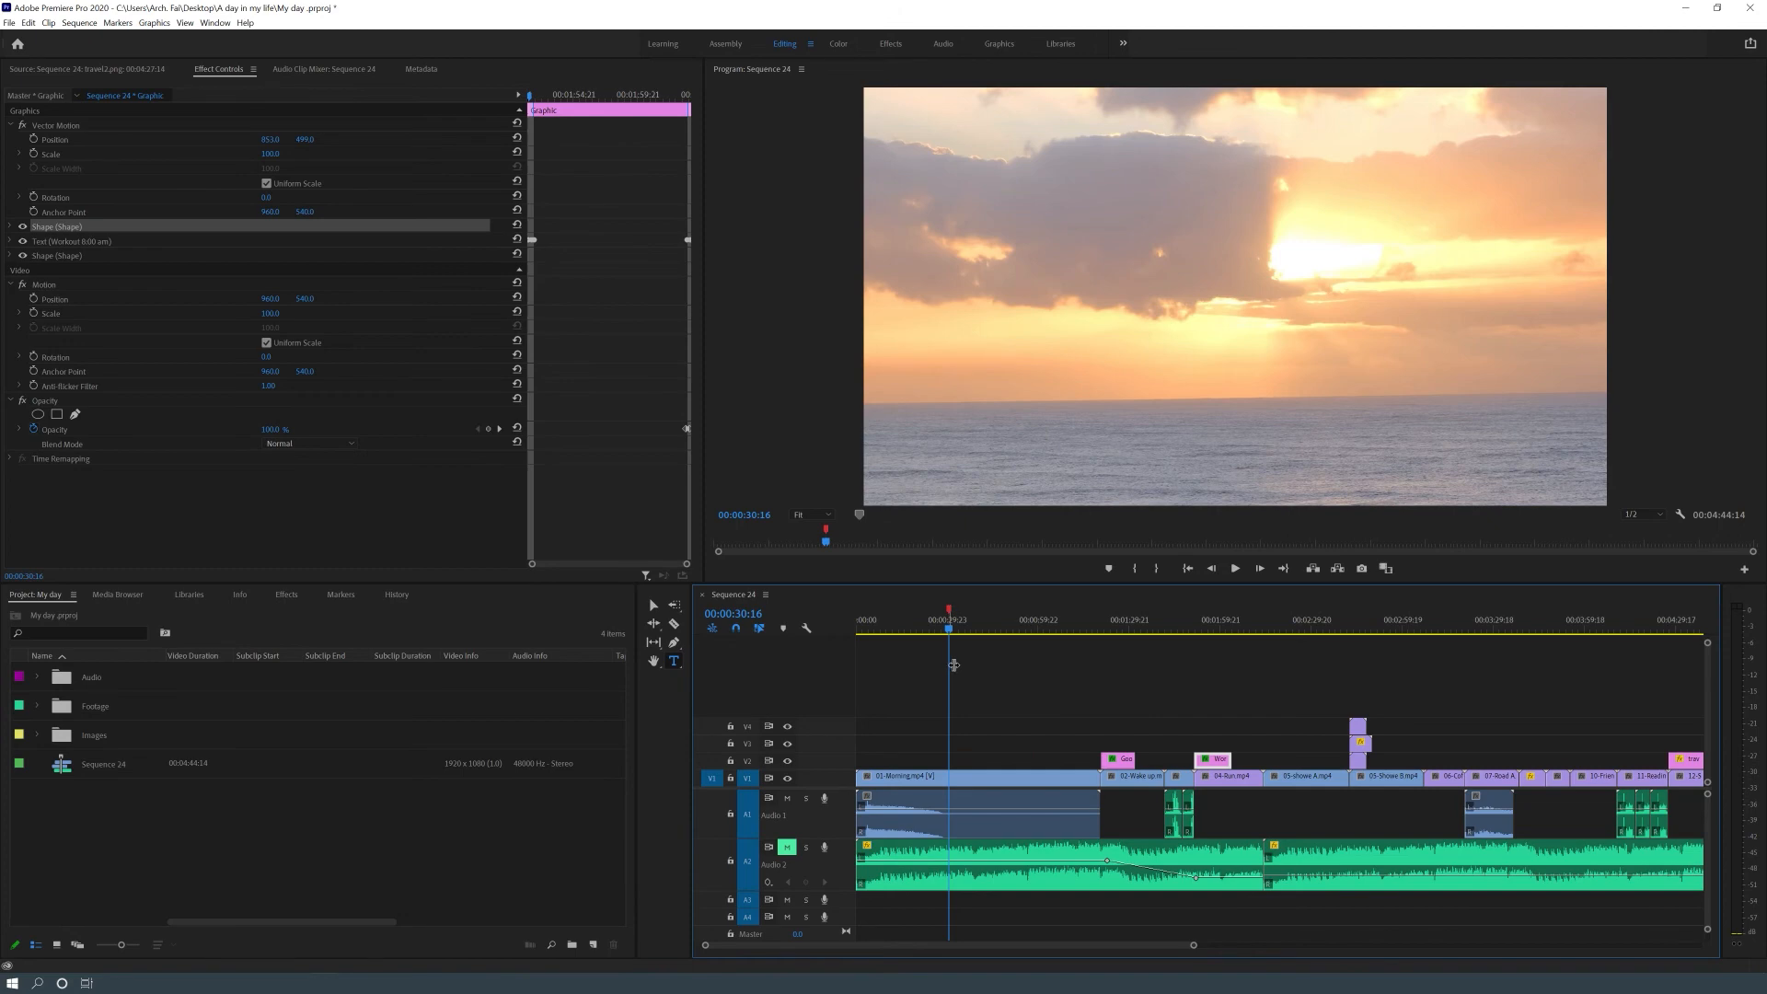
# Add a second red comment marker to the sequence at 00:02:26:07, over the shower footage
pyautogui.moveTo(1025, 667); pyautogui.dragTo(1300, 655)
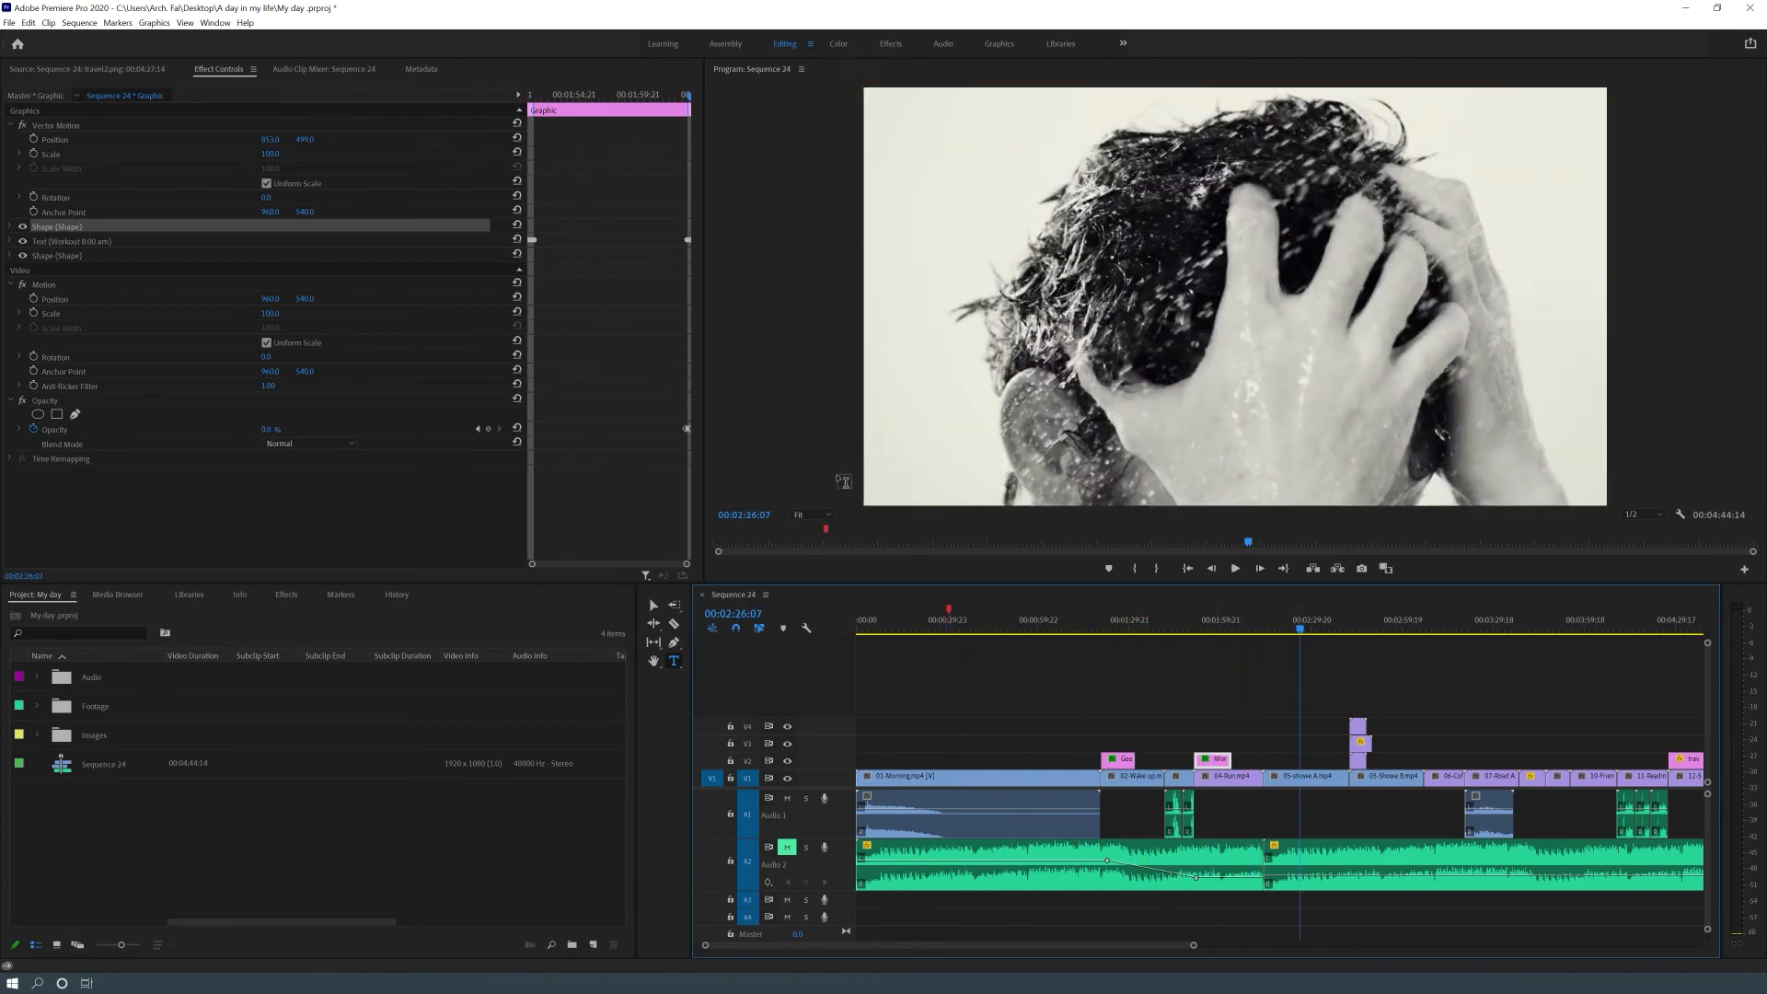
pyautogui.click(1110, 569)
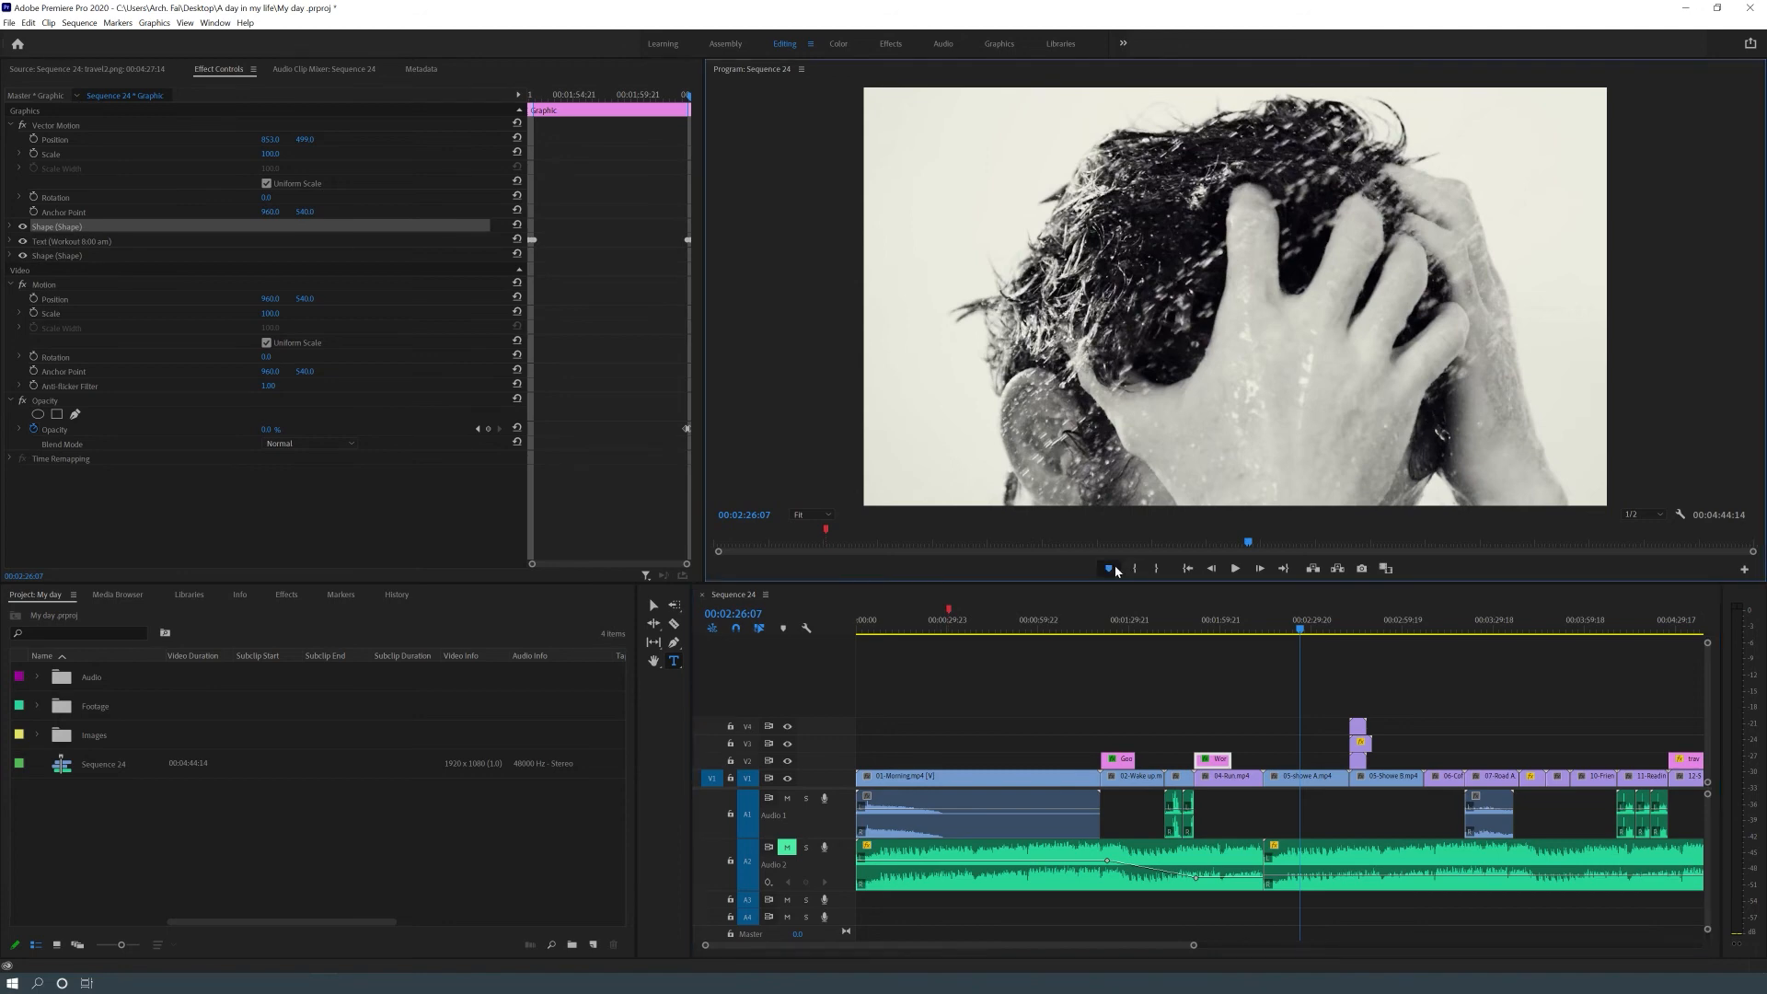
pyautogui.doubleClick(1300, 610)
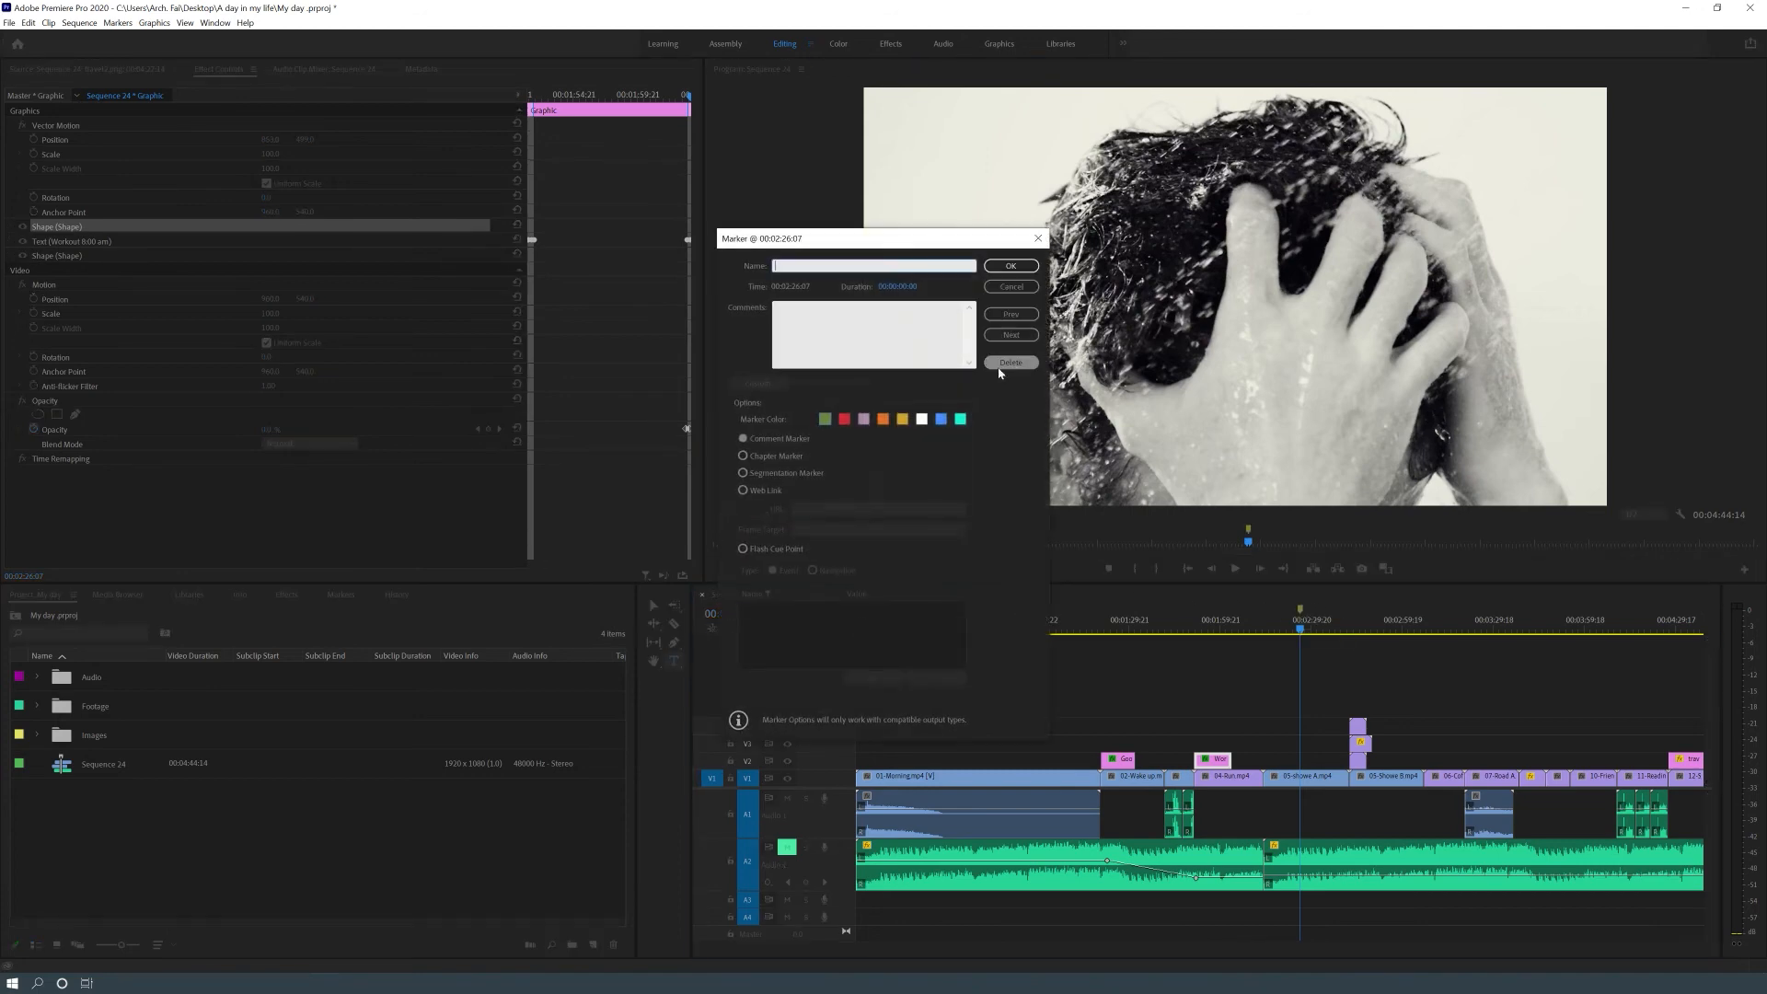
pyautogui.click(1010, 265)
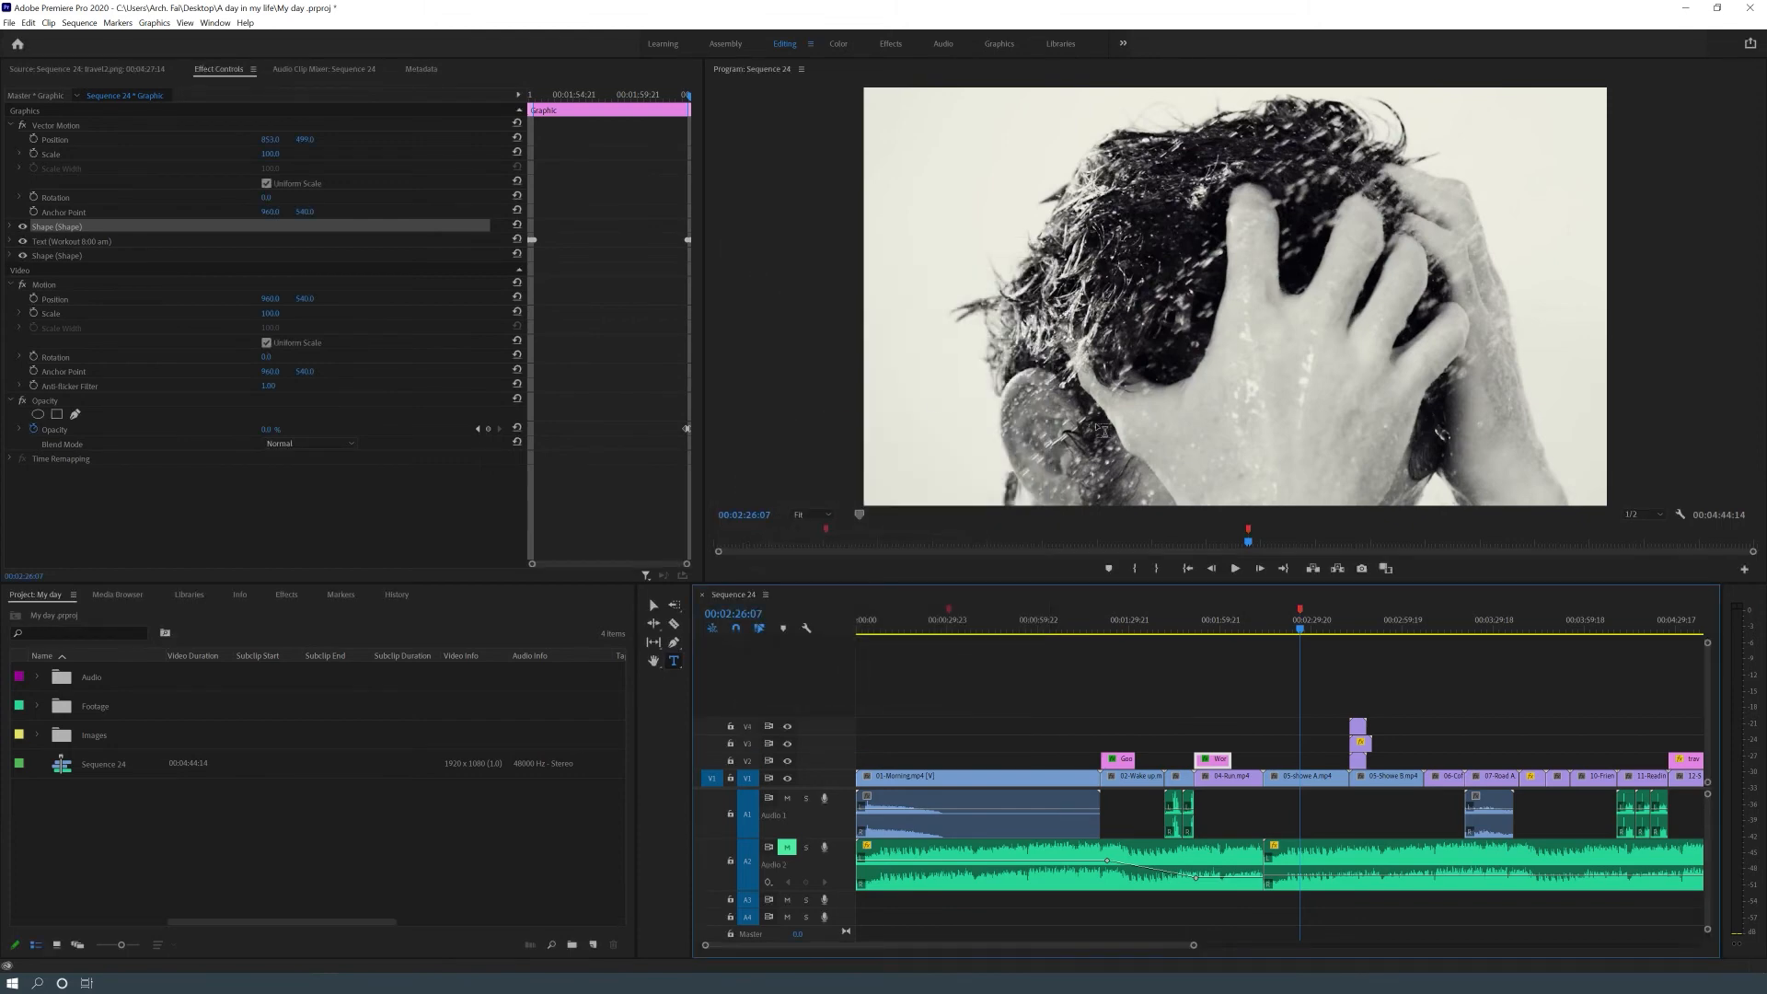
# Add a blue comment marker to the sequence at 00:03:49:22, over the laptop video call footage
pyautogui.moveTo(1193, 945); pyautogui.dragTo(1293, 931)
pyautogui.click(1399, 628)
pyautogui.click(1394, 627)
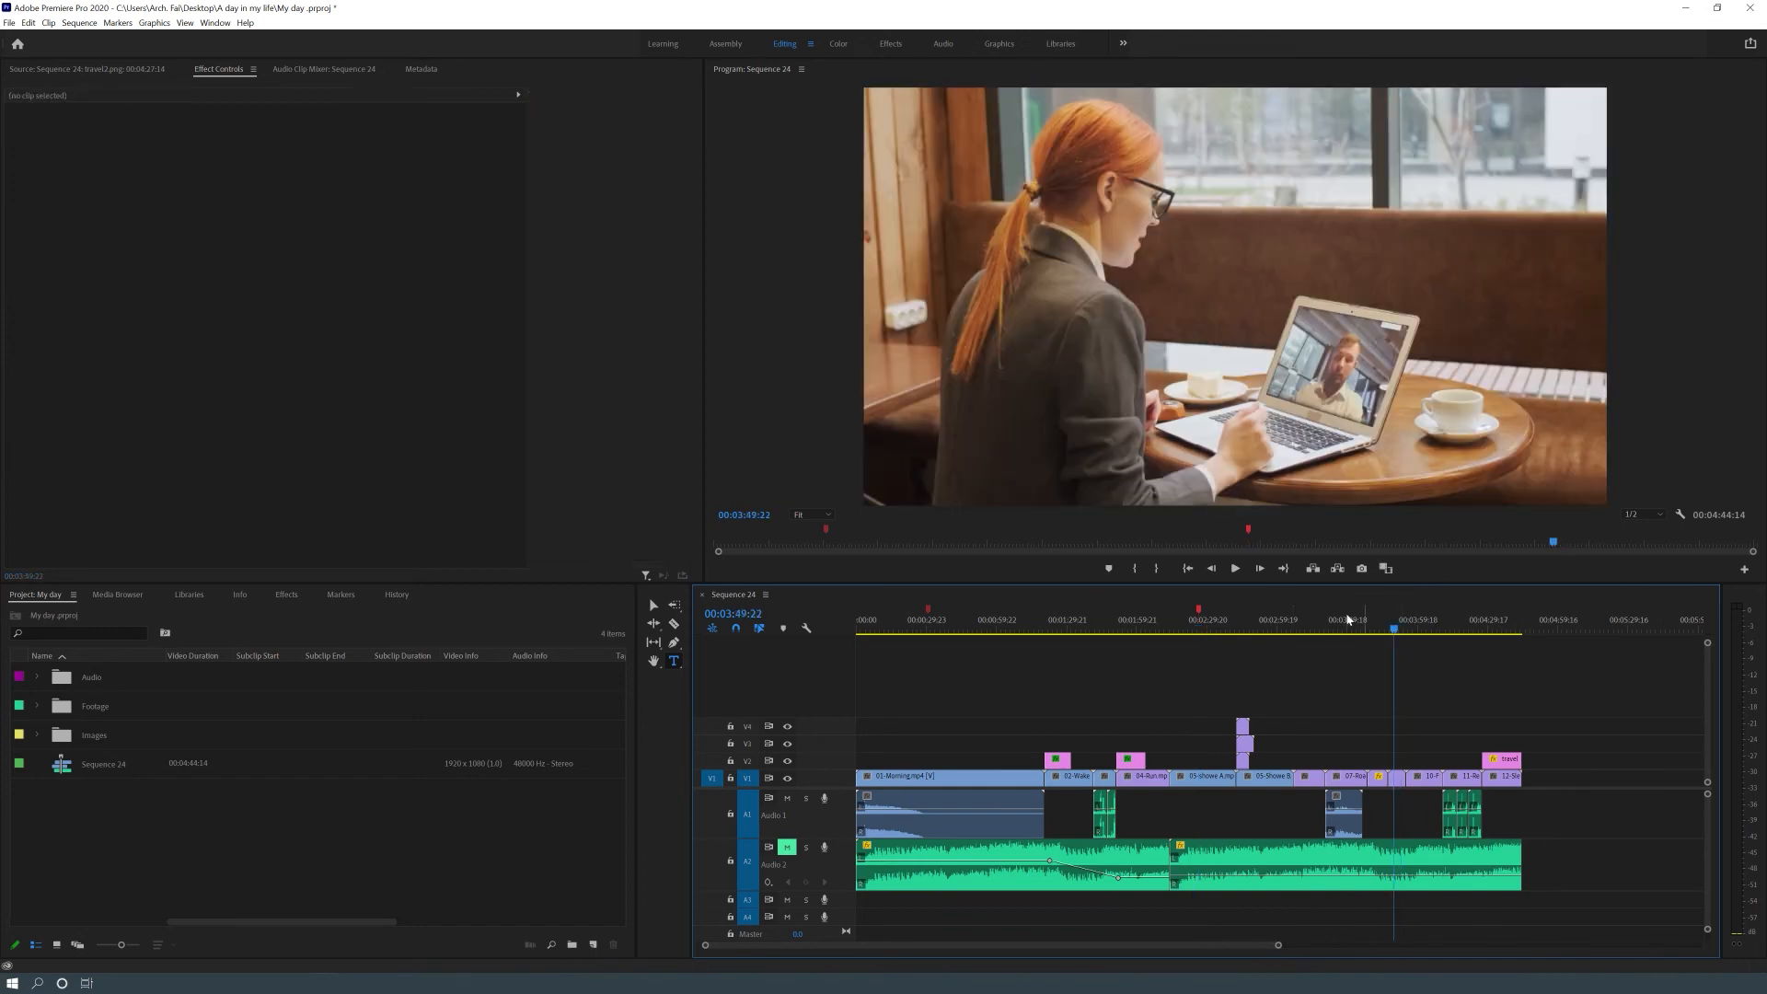
pyautogui.click(1109, 569)
pyautogui.doubleClick(1394, 610)
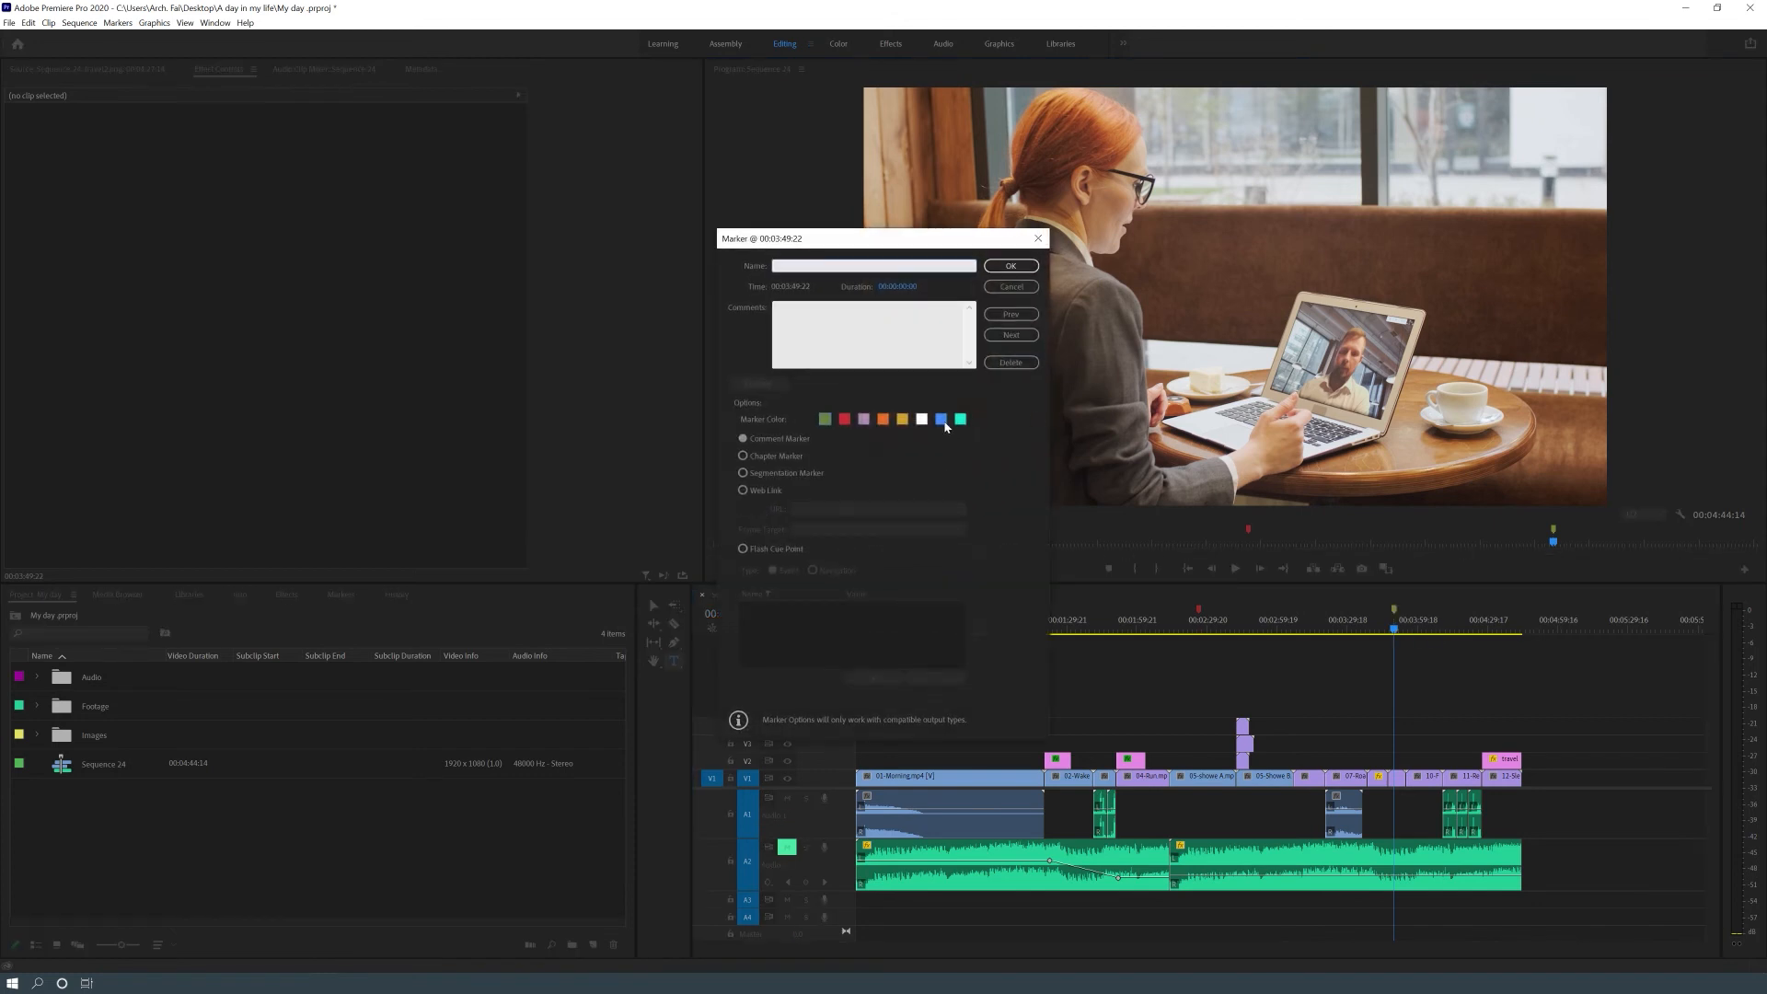
pyautogui.click(1011, 267)
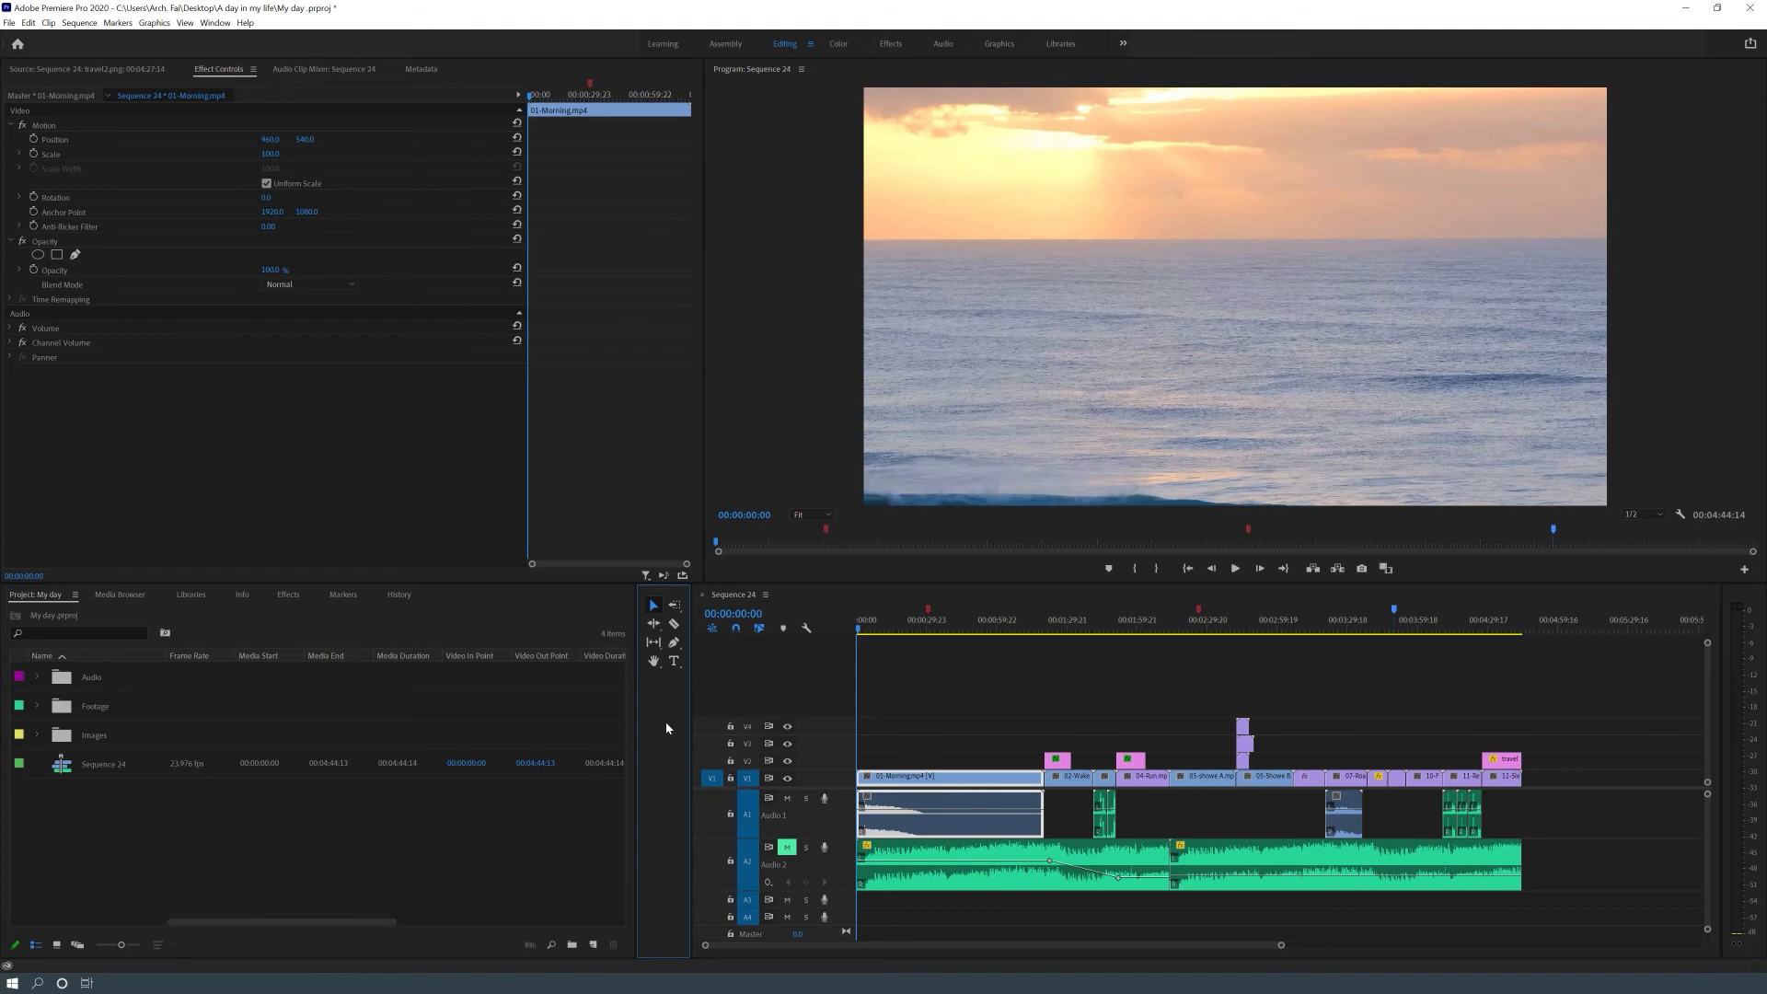
# Select the 06-Coffee.mp4 clip in the Color workspace and adjust its Lumetri Creative Intensity to about 113, Sharpen to about 18 and Vibrance to about 3
pyautogui.click(857, 629)
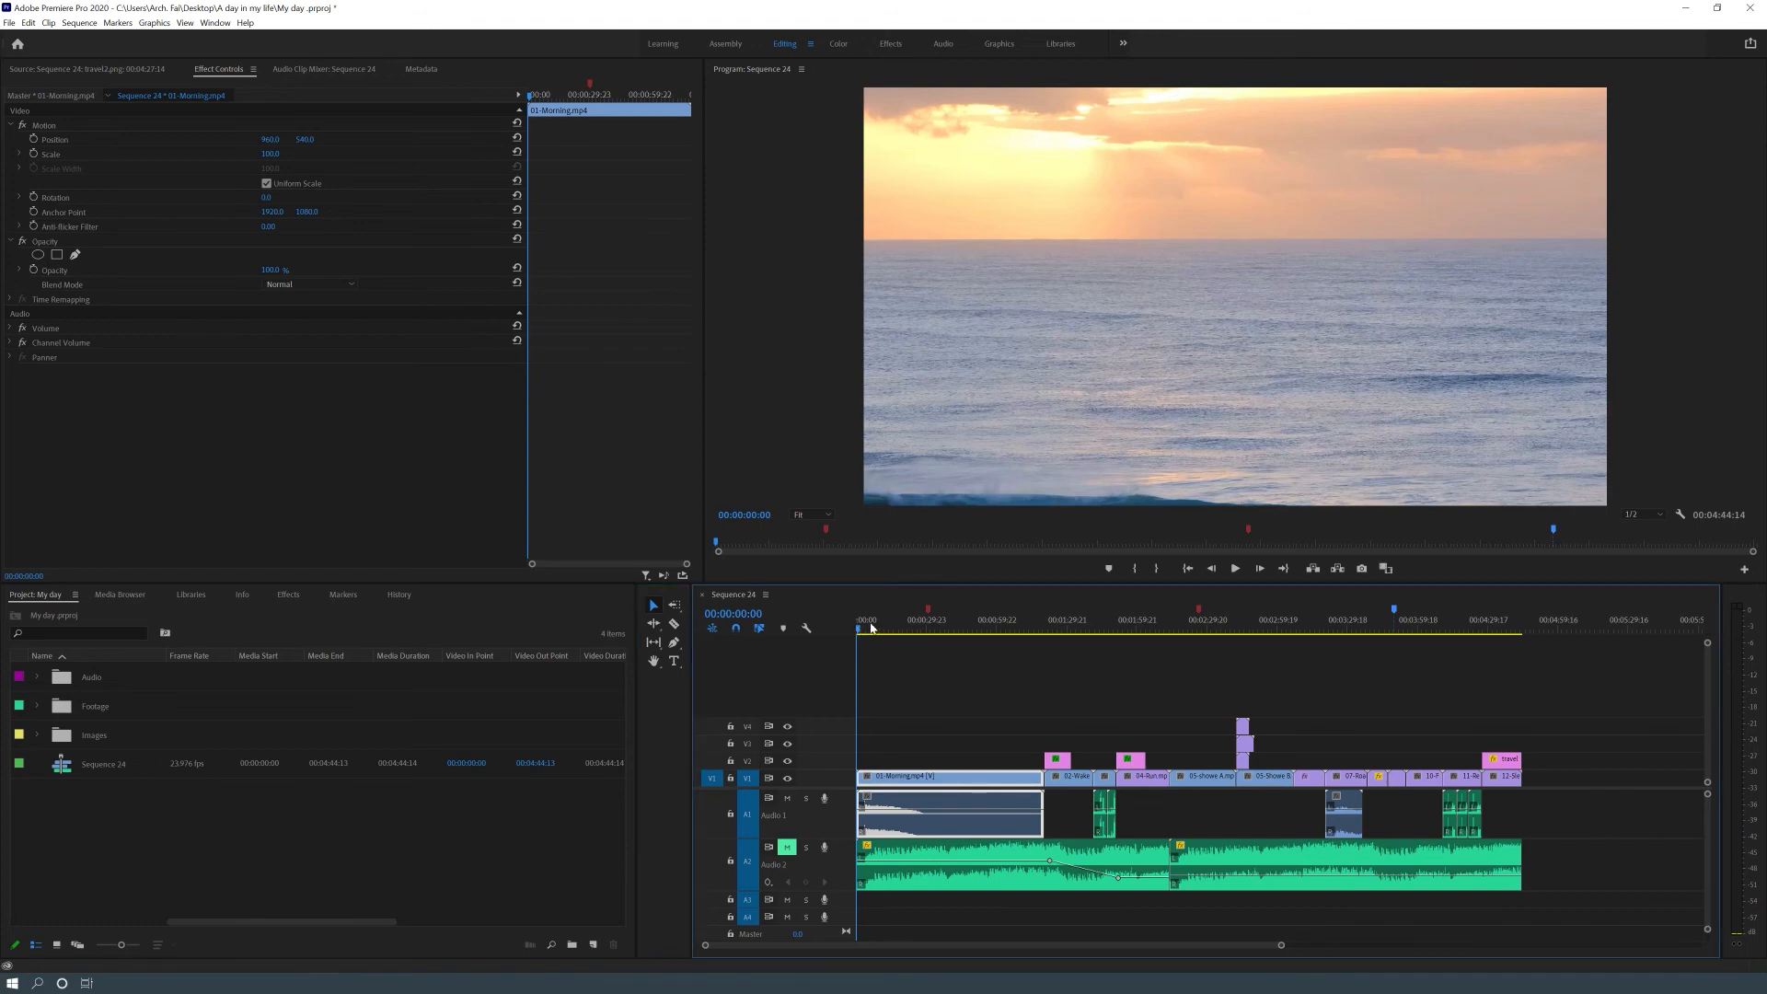
pyautogui.moveTo(858, 629); pyautogui.dragTo(1304, 619)
pyautogui.click(1316, 778)
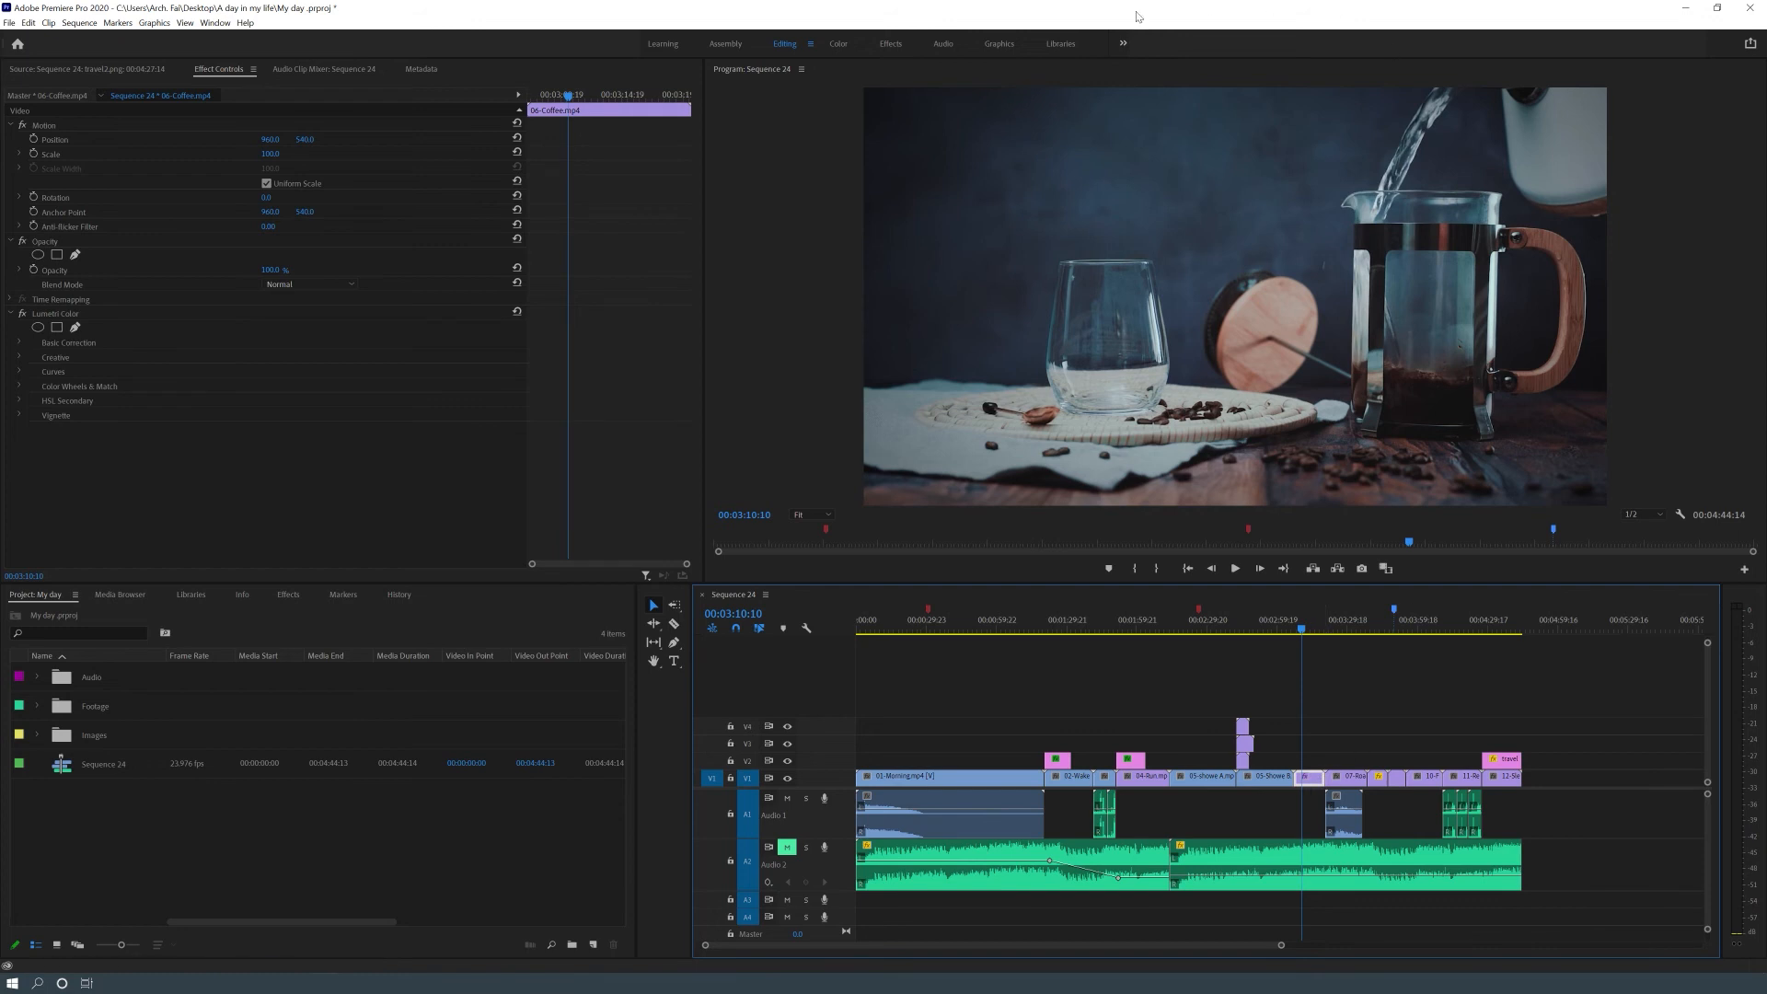
pyautogui.click(839, 45)
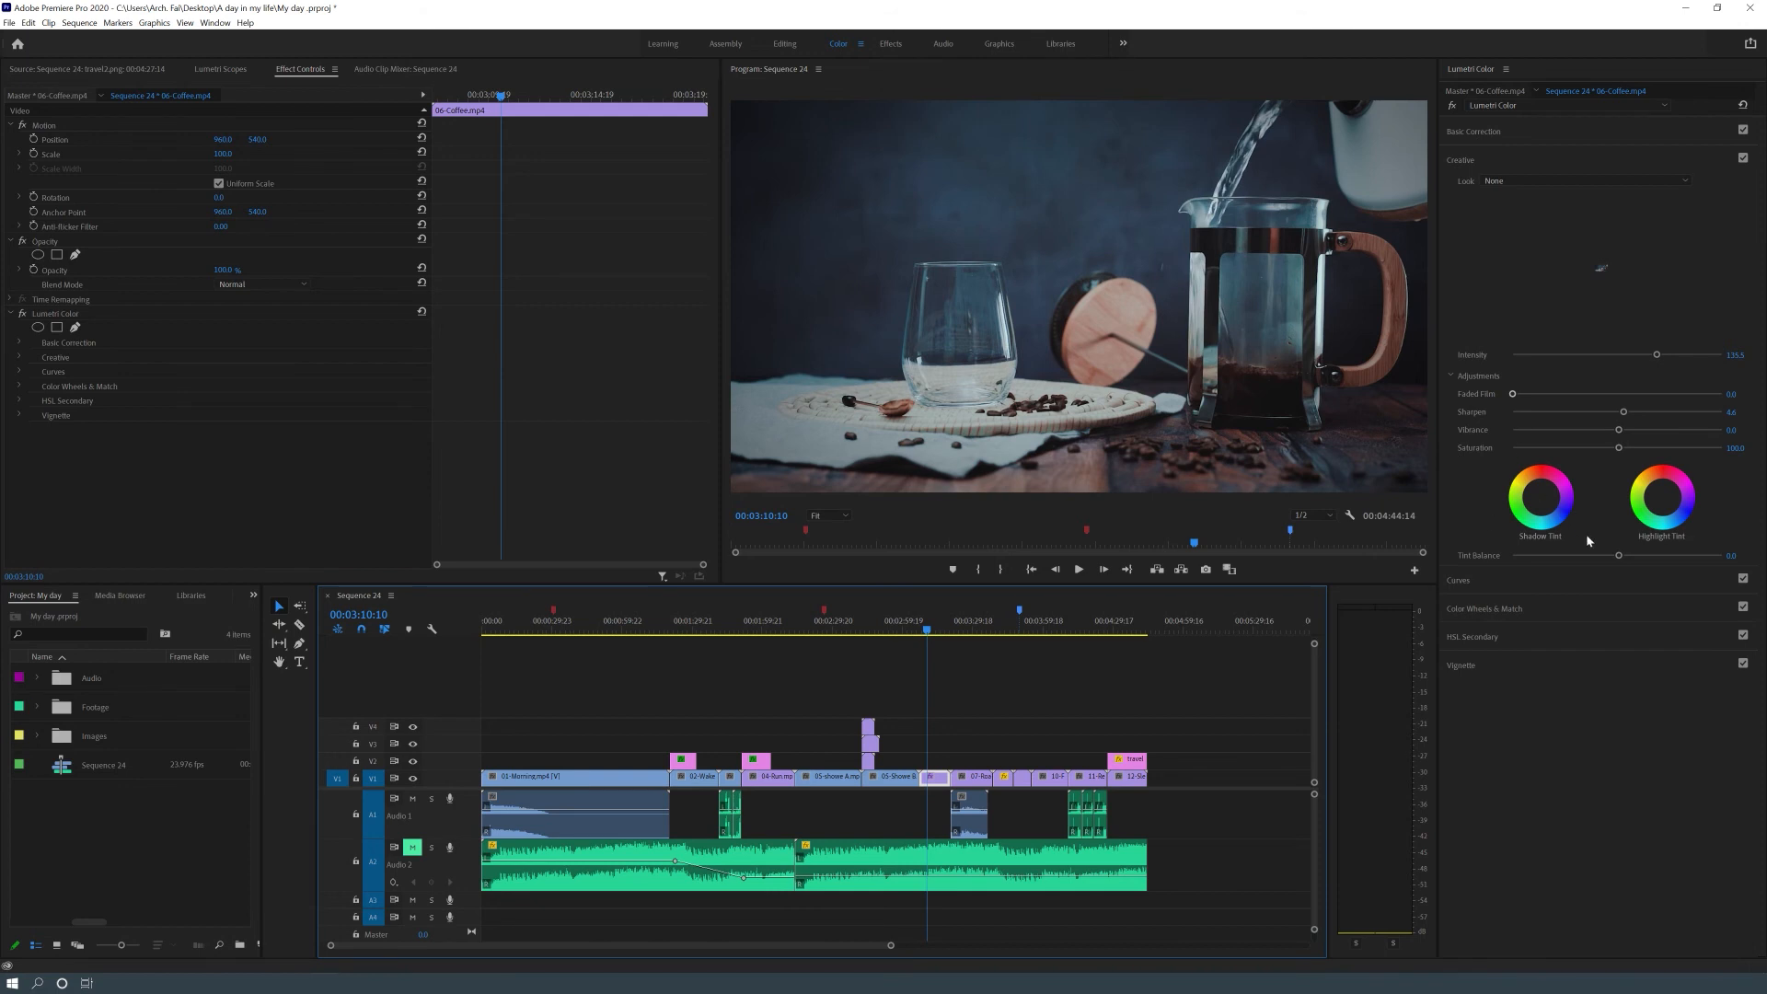
pyautogui.moveTo(1648, 355); pyautogui.dragTo(1621, 432)
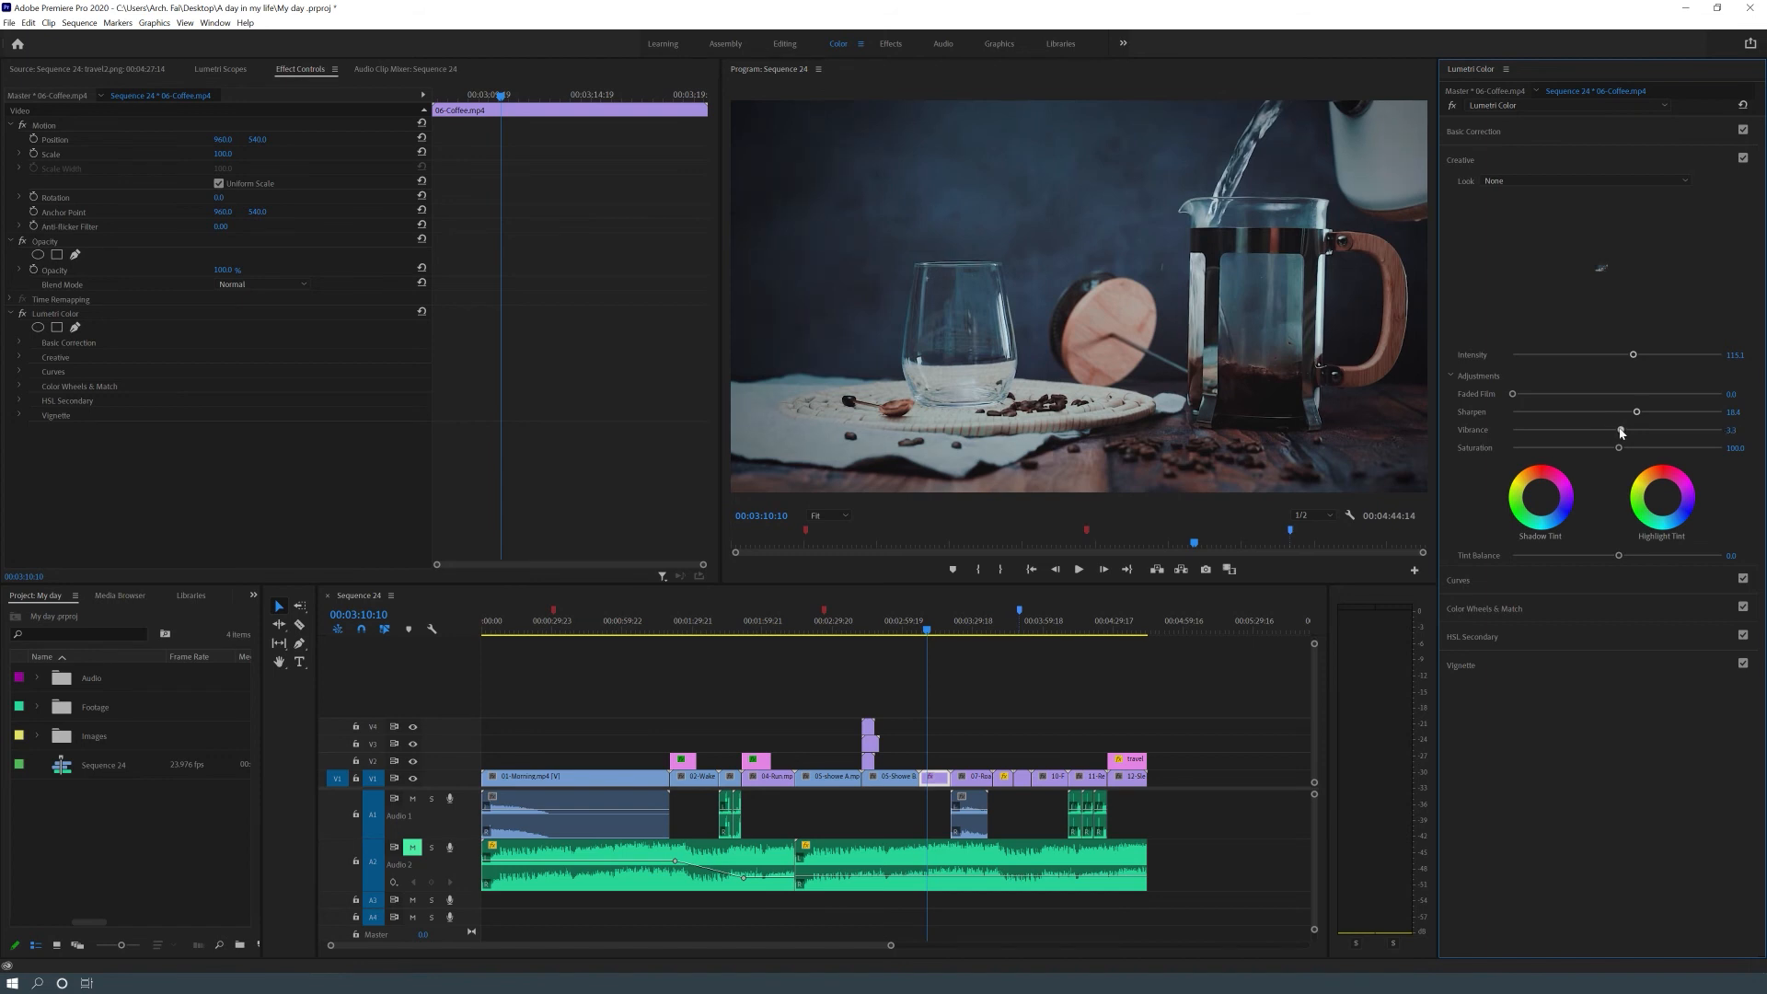
# Try the CineSpace2383sRGB6bit, Fuji F125 Kodak 2395, Fuji ETERNA 250D Fuji 3510 and SL CLEAN FUJI A HDR looks, comparing with Creative switched off
pyautogui.click(1559, 182)
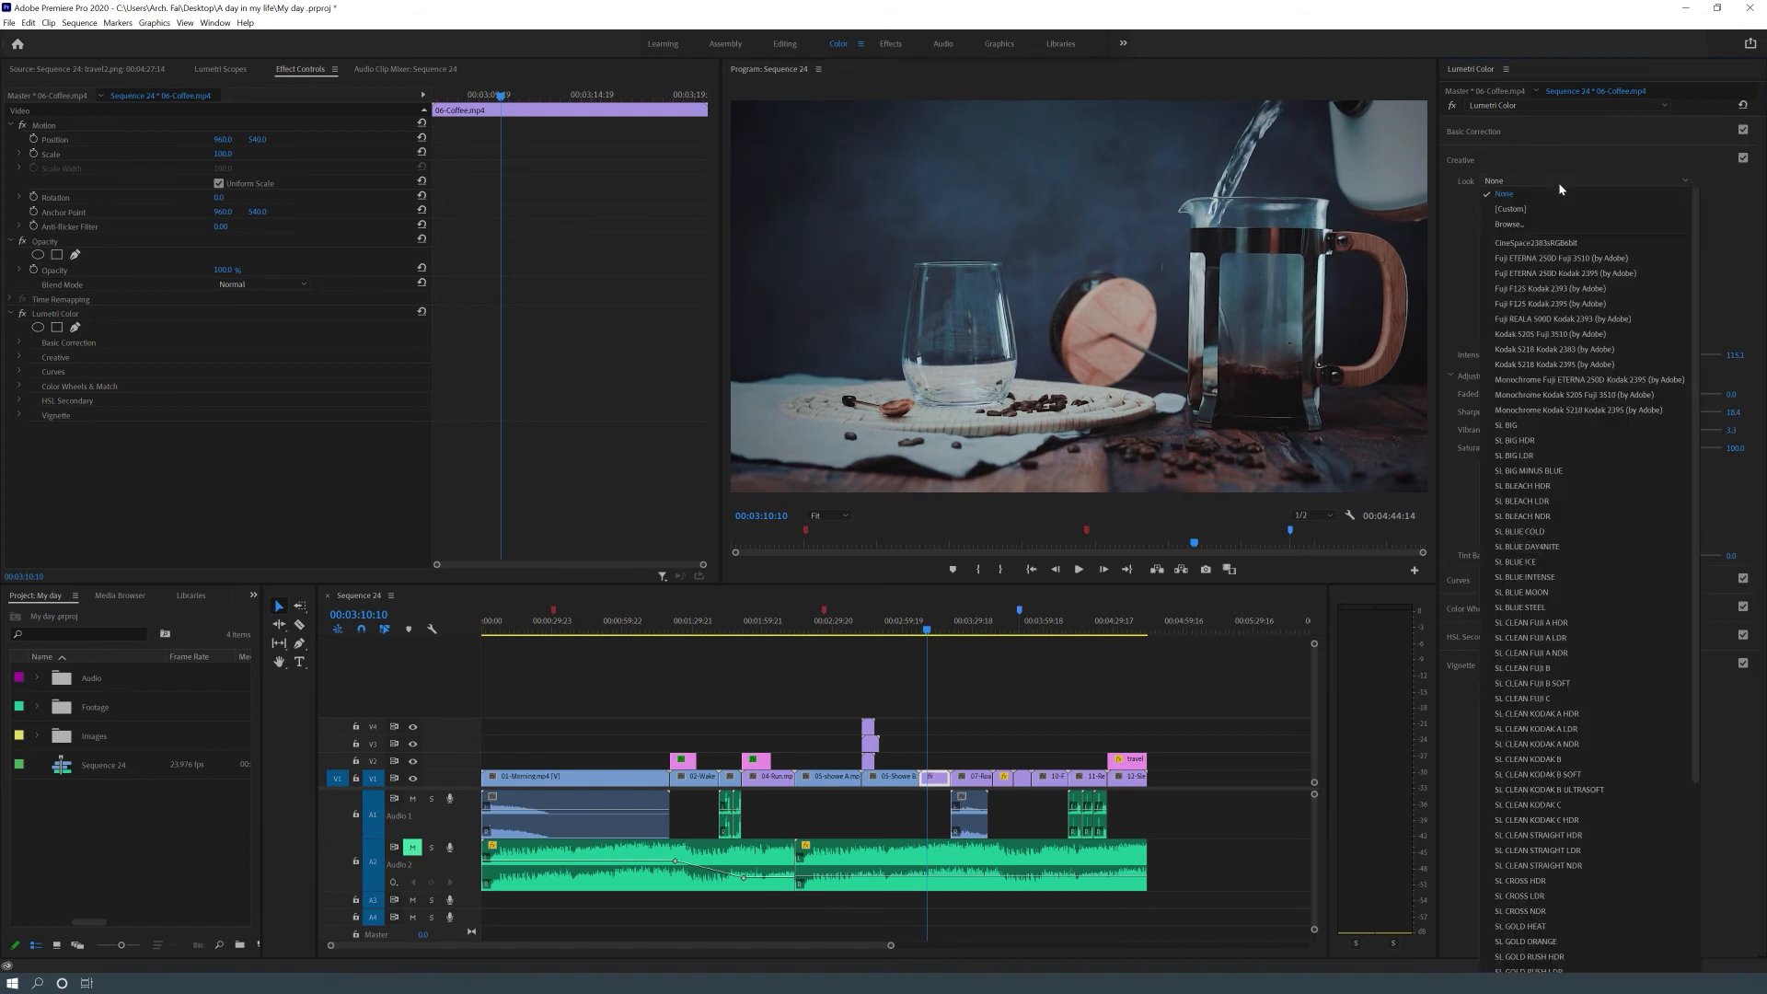
pyautogui.click(1561, 243)
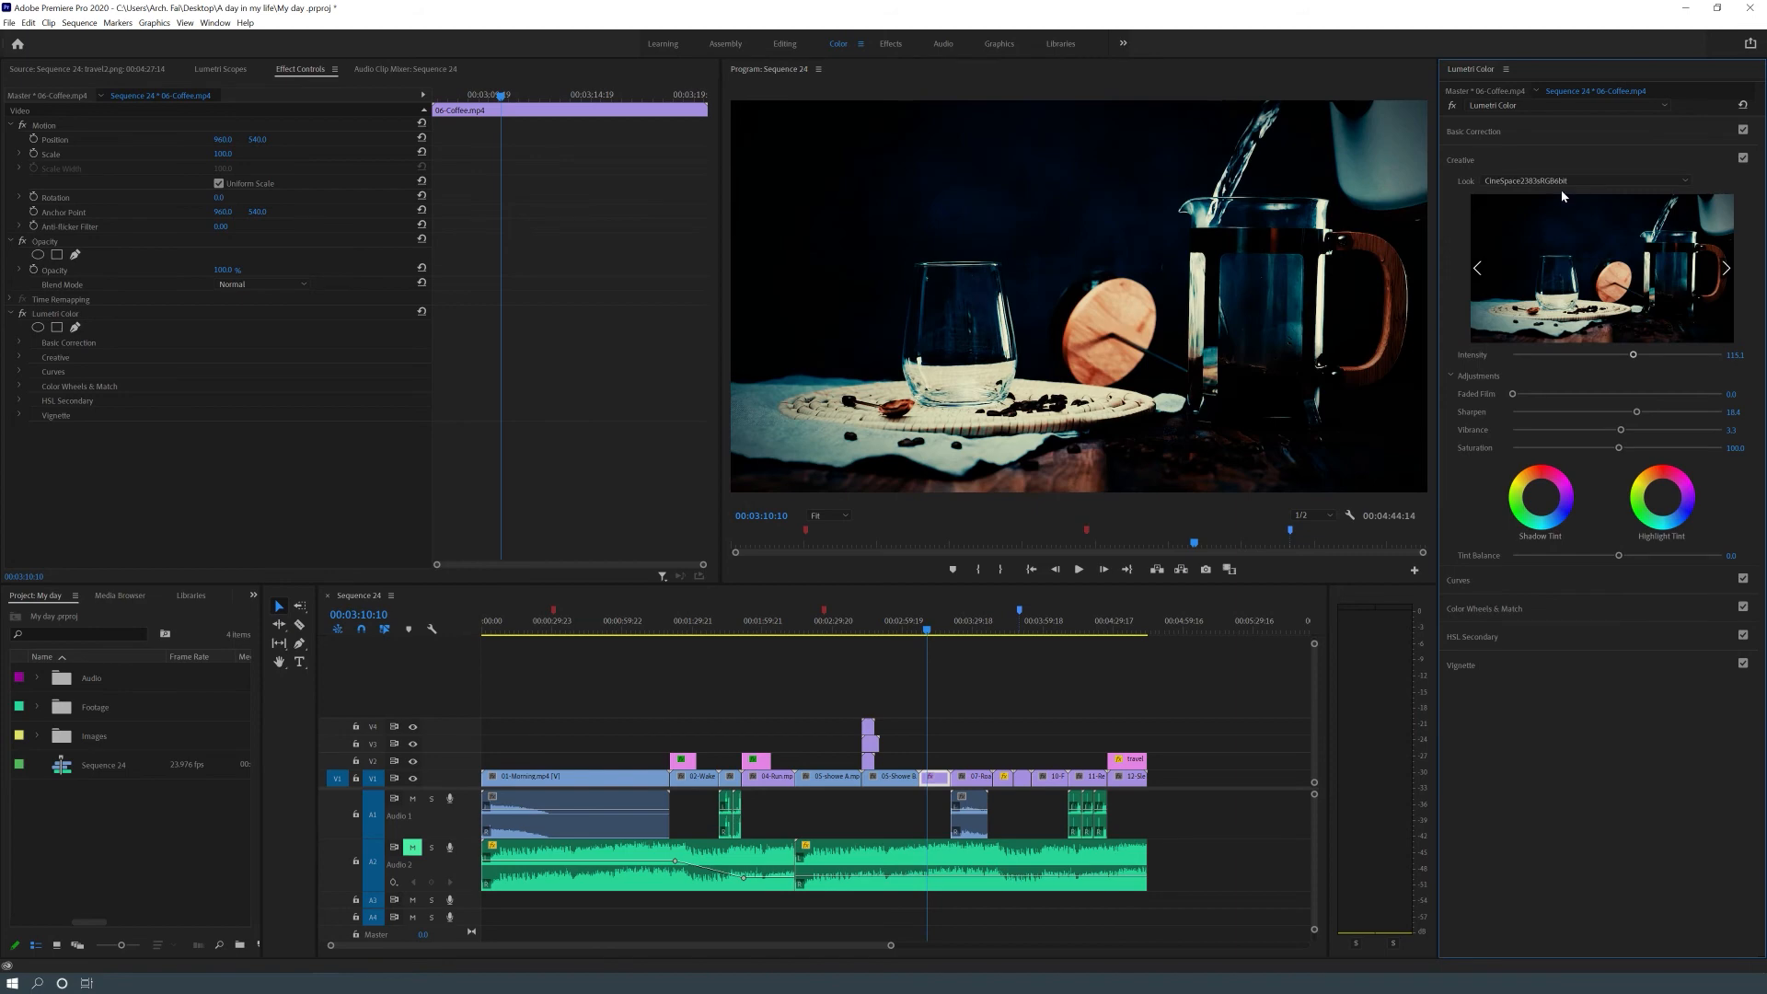
pyautogui.click(1561, 190)
pyautogui.click(1574, 262)
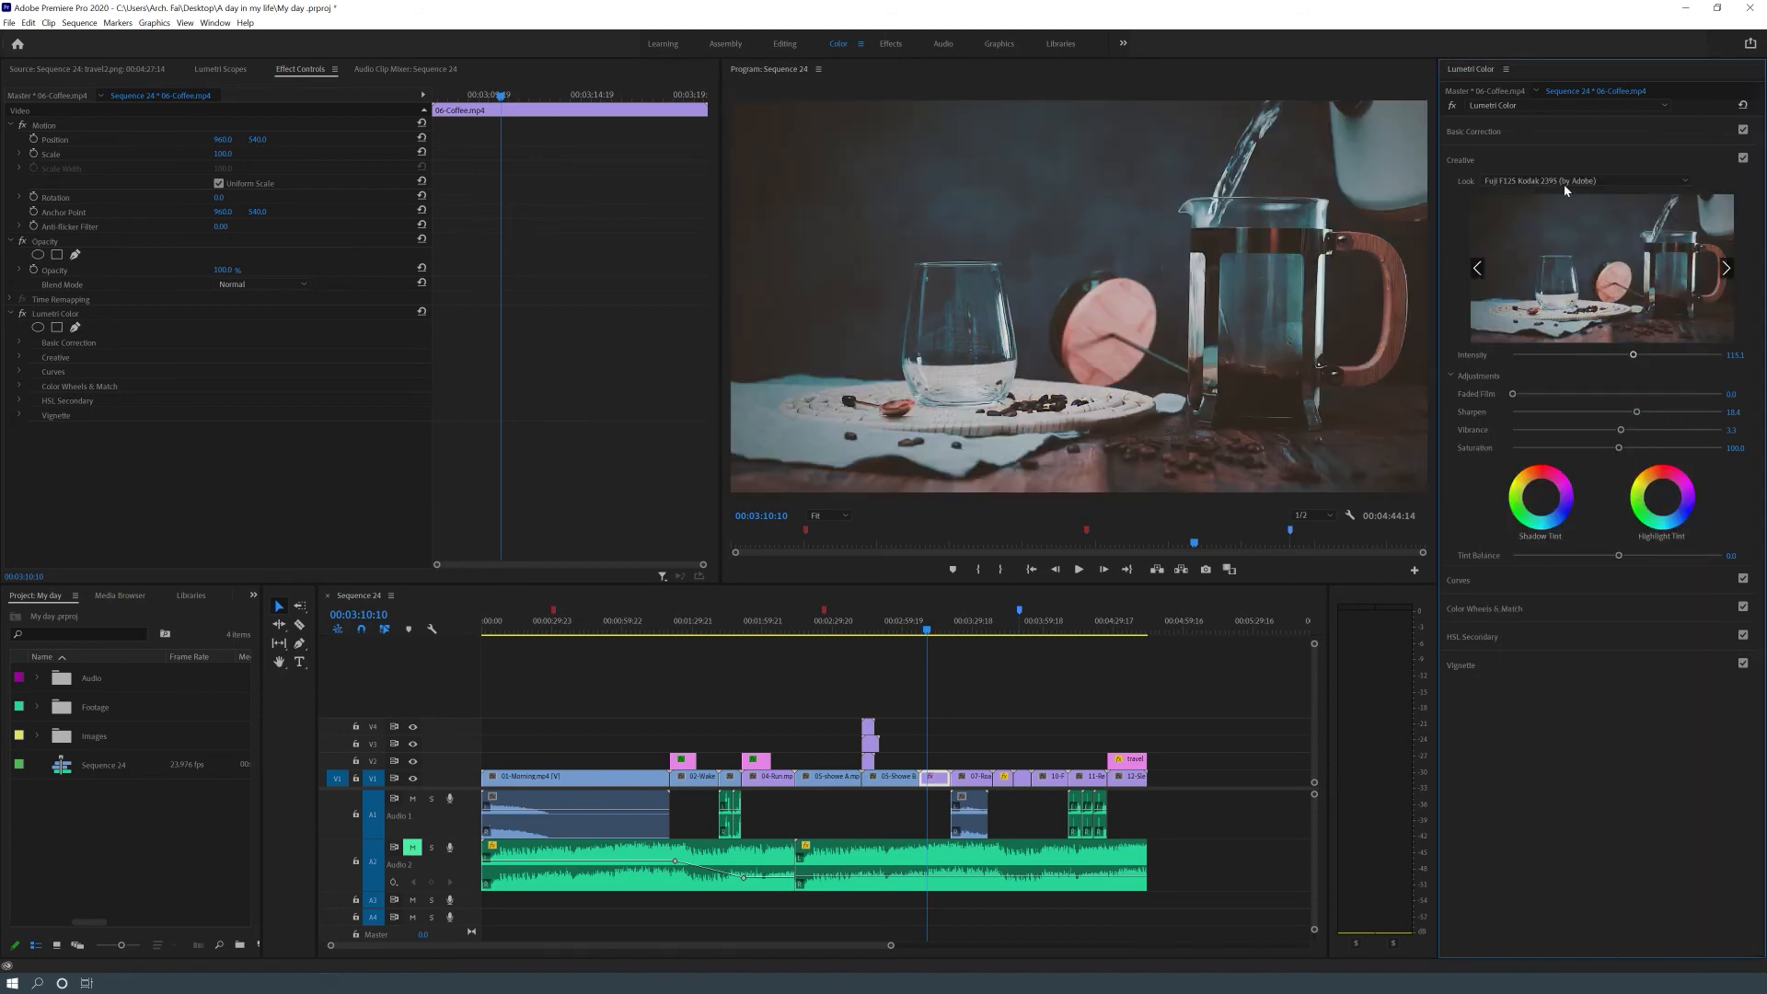
pyautogui.click(1567, 182)
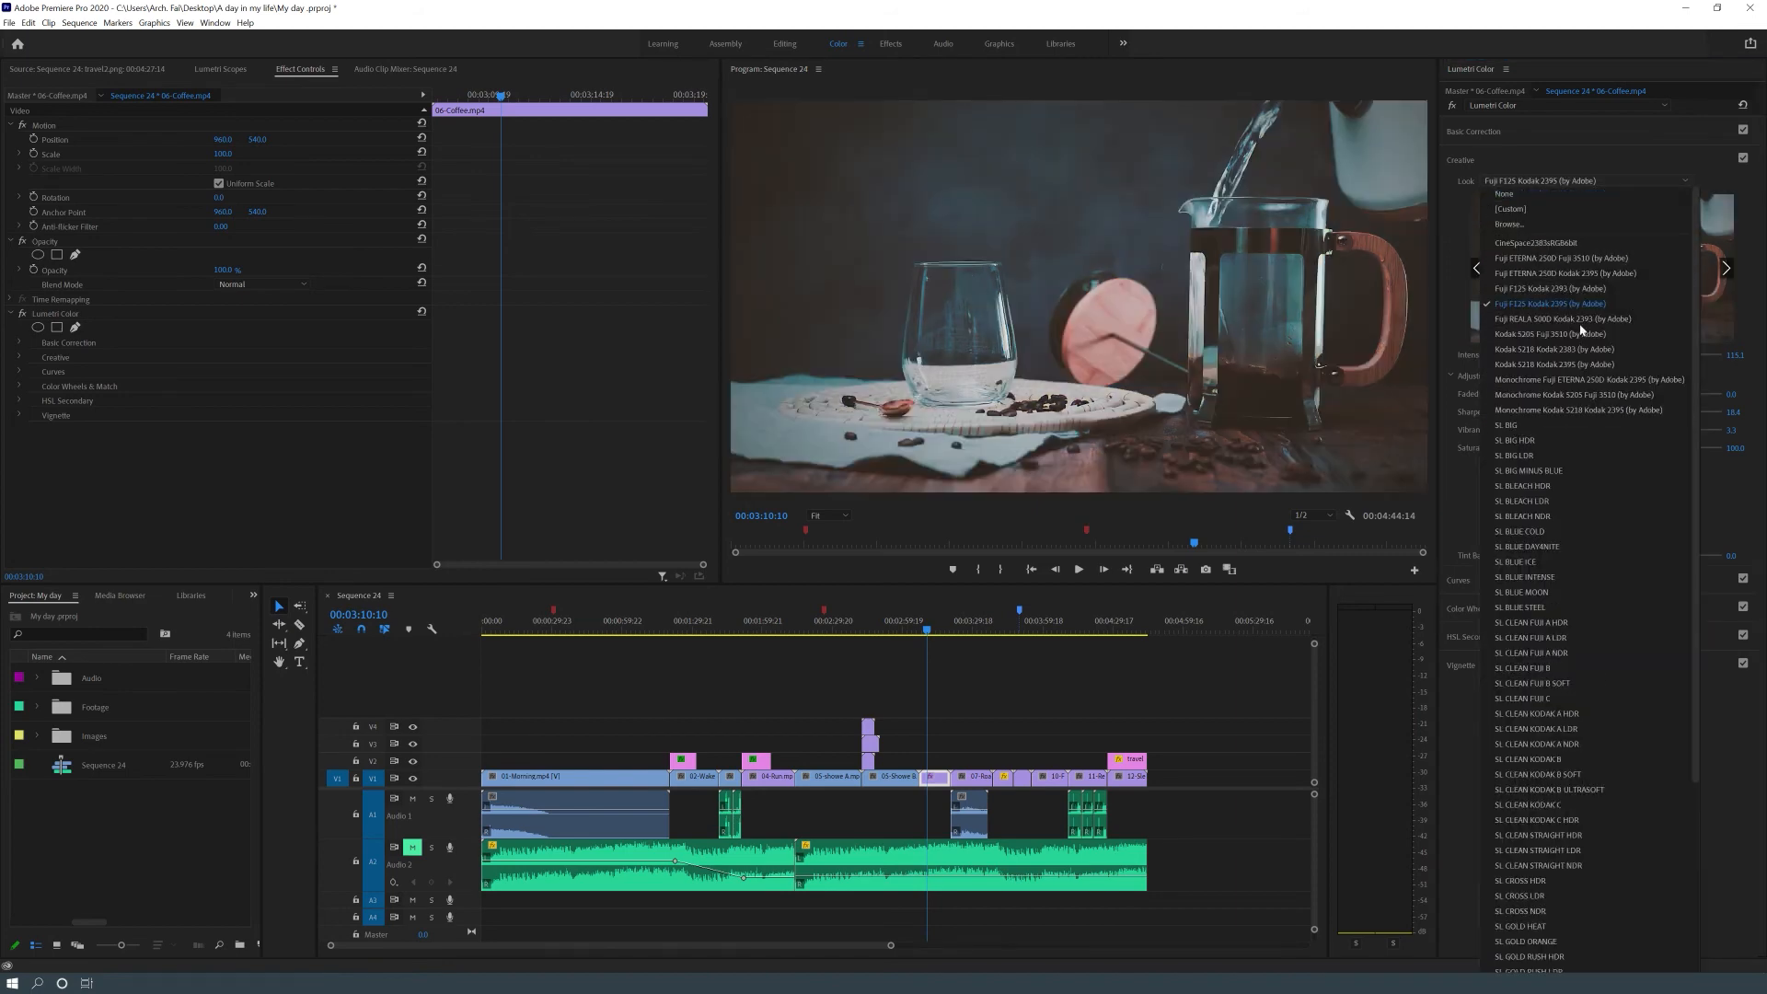
pyautogui.click(1561, 259)
pyautogui.click(1566, 183)
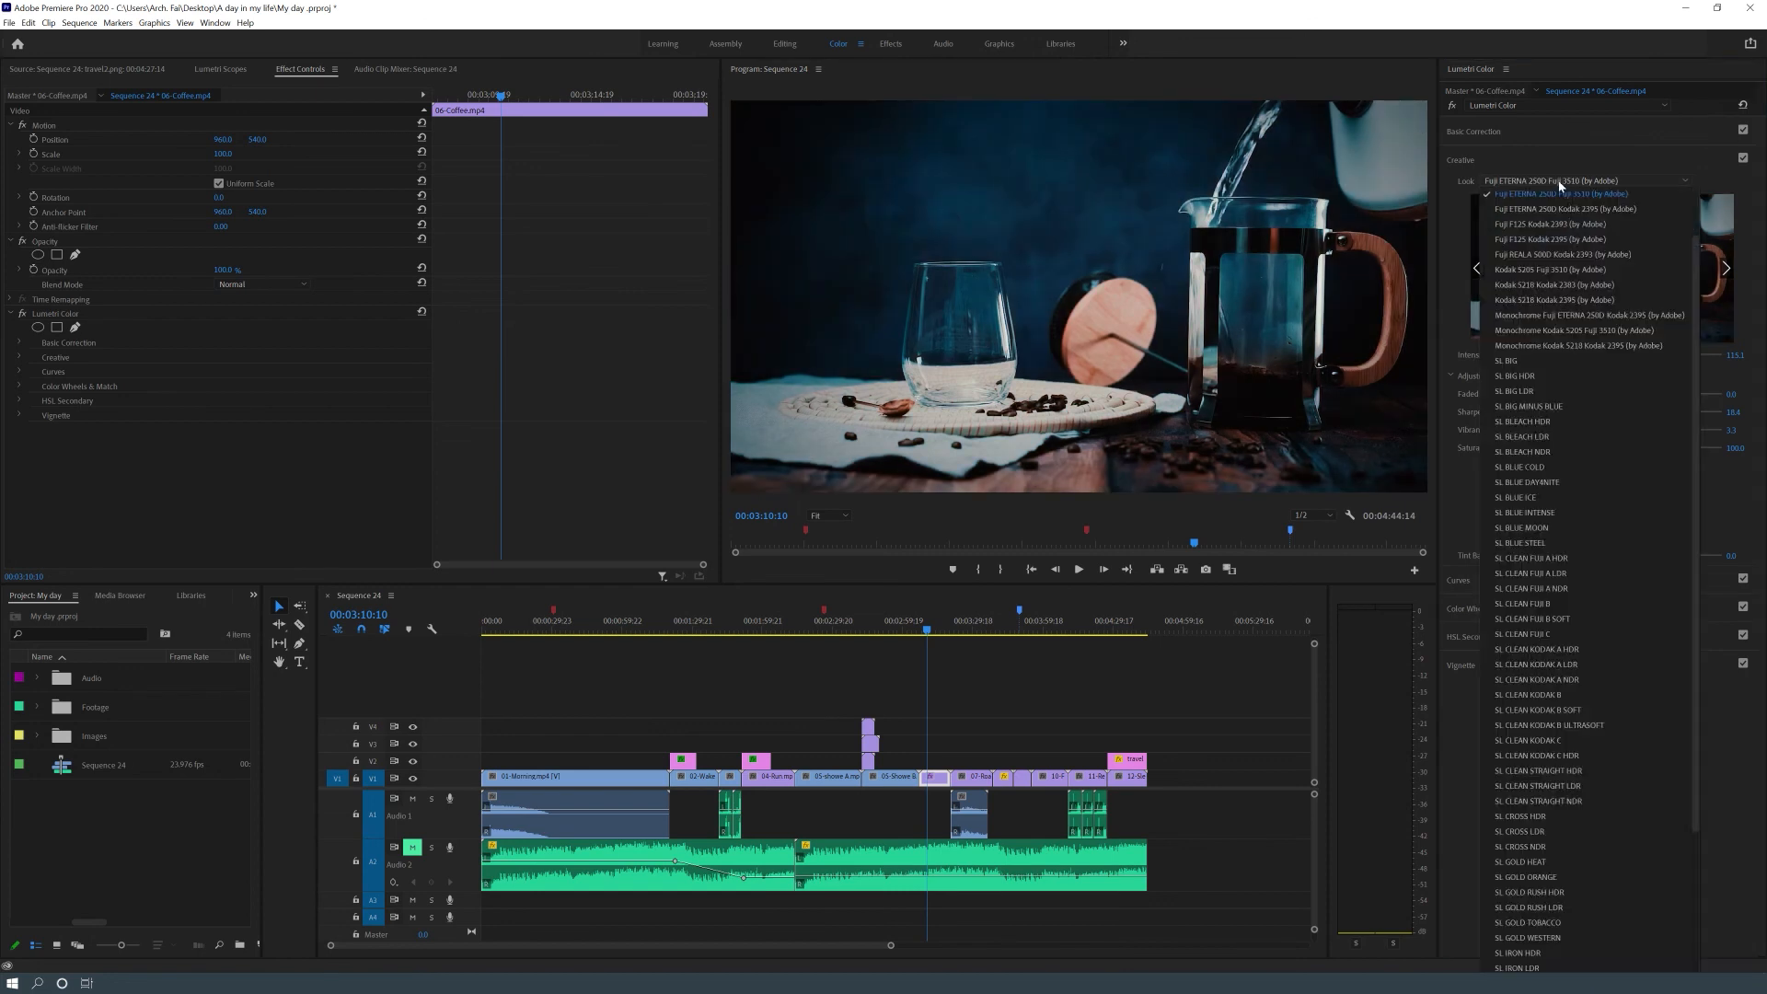
pyautogui.click(1580, 557)
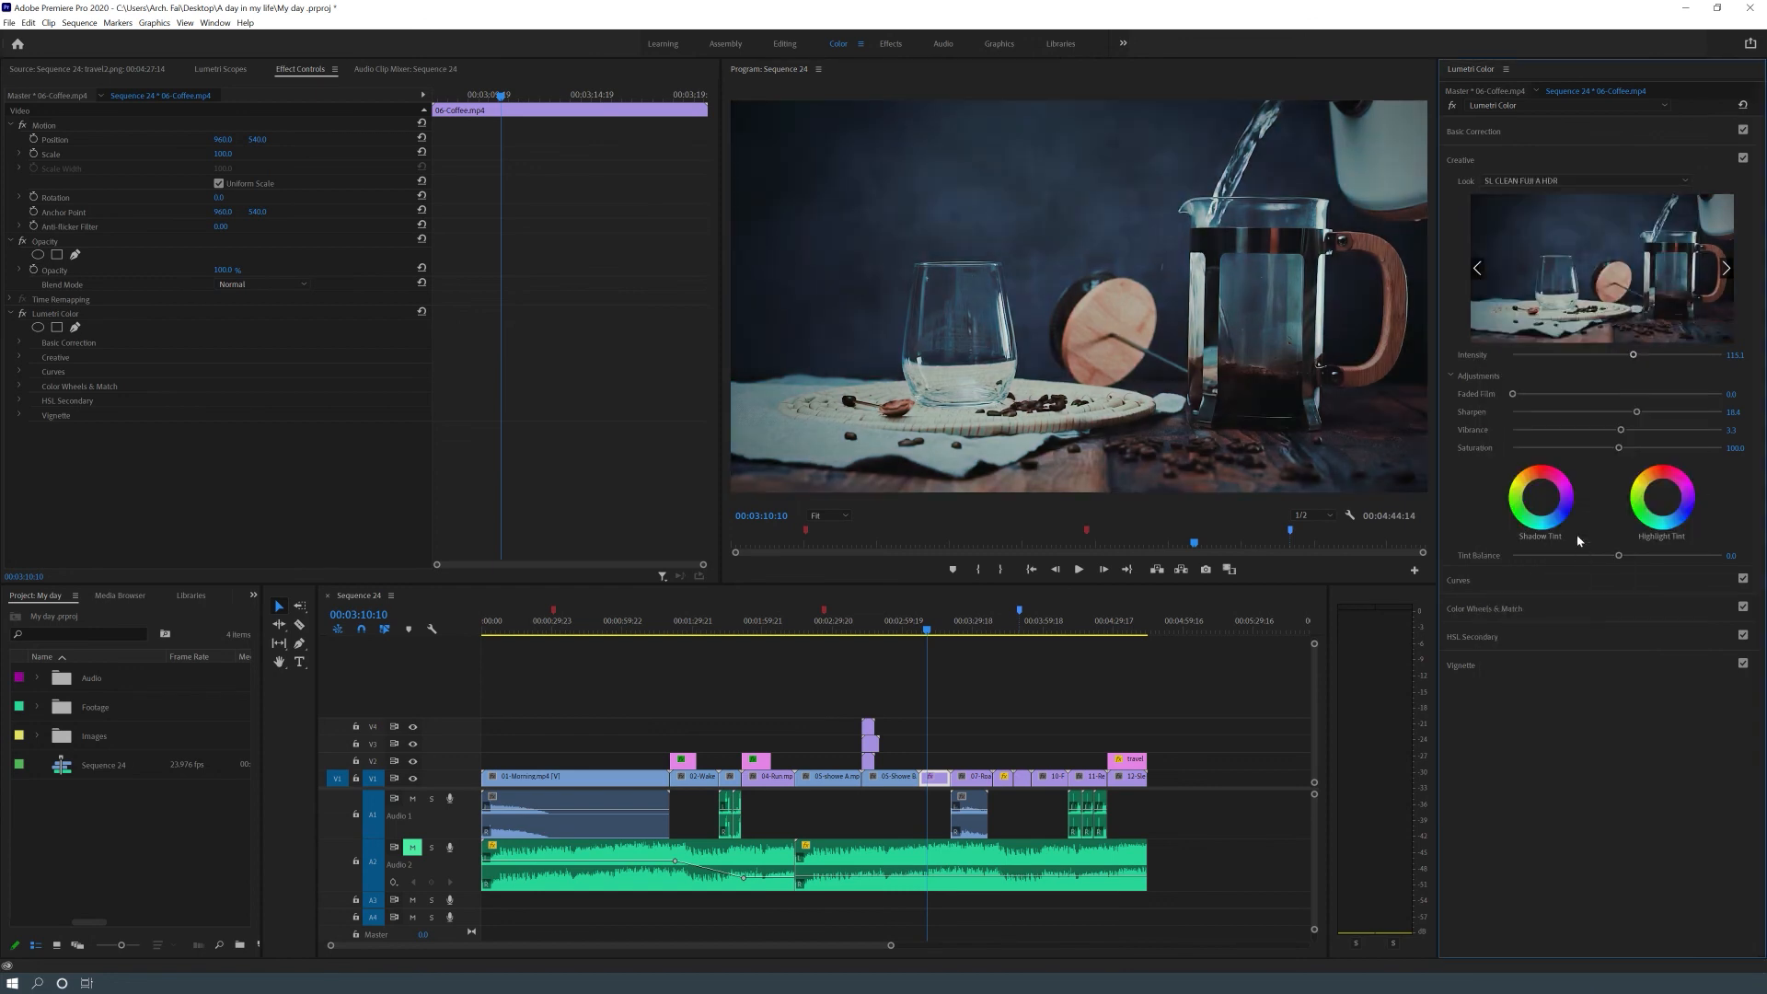
pyautogui.click(1743, 159)
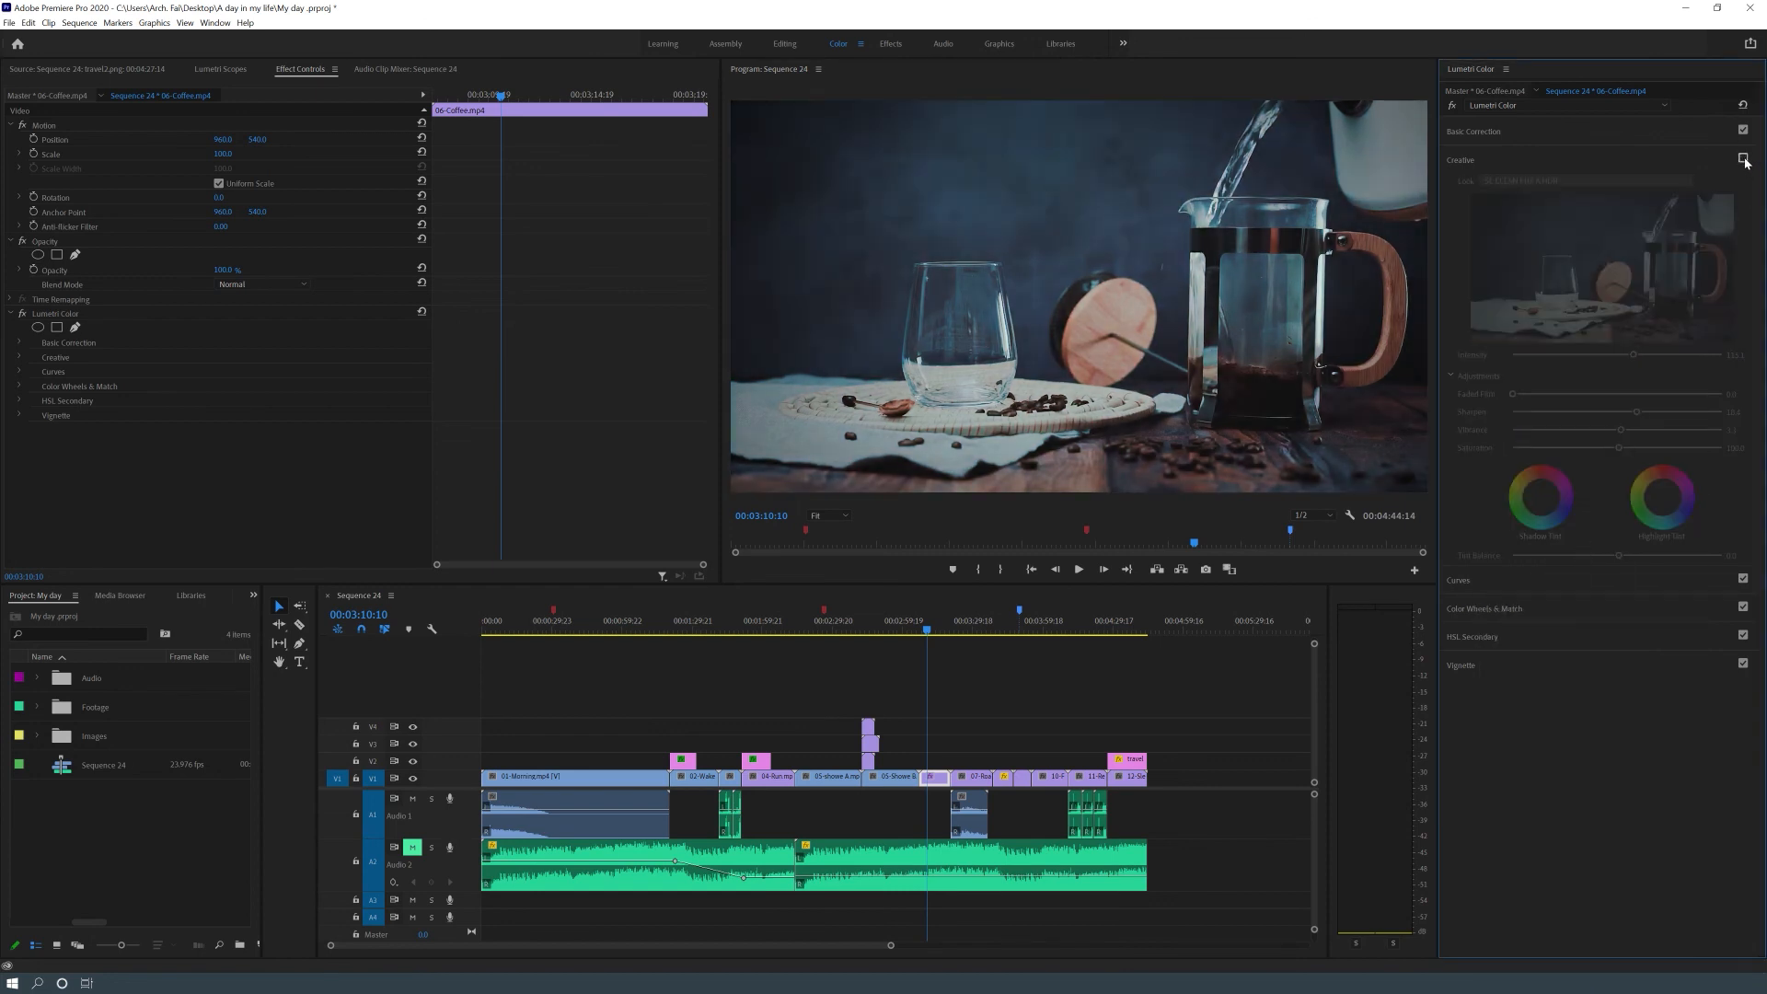
pyautogui.click(1743, 158)
# Try the SL CLEAN KODAK A NDR, SL CLEAN FUJI B, CineSpace2383sRGB6bit and SL CROSS LDR looks on the coffee clip
pyautogui.click(1564, 181)
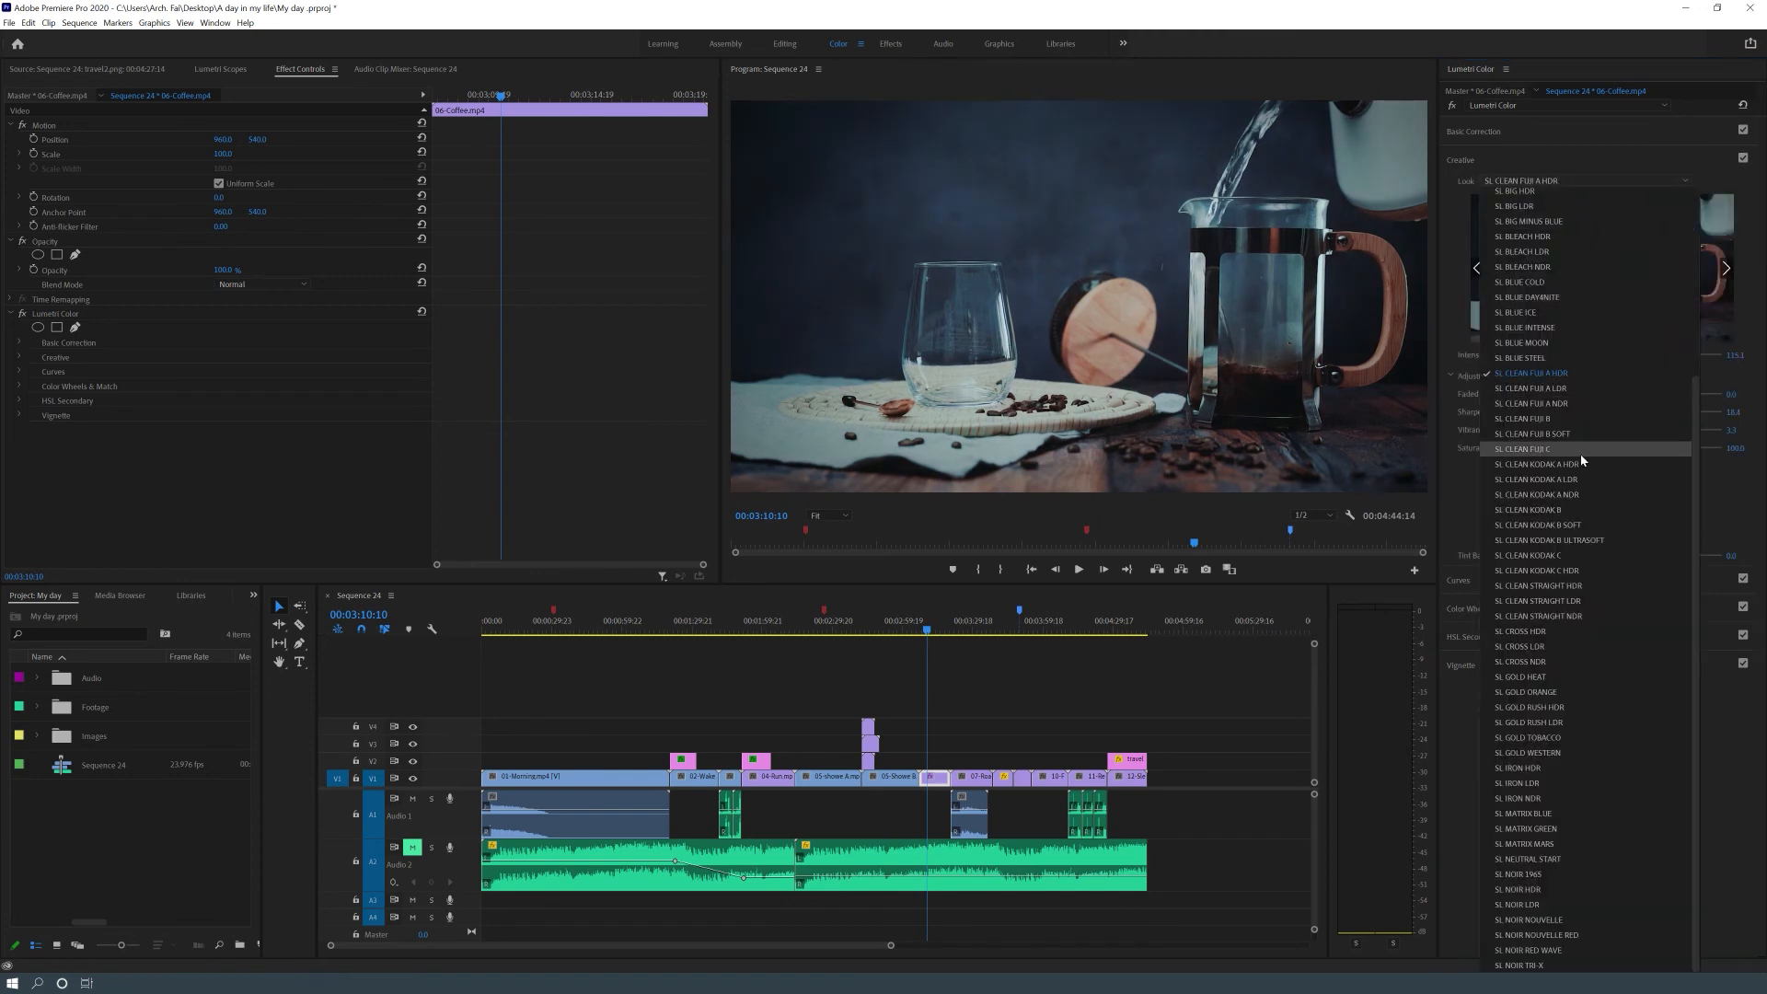
pyautogui.click(1583, 494)
pyautogui.click(1532, 182)
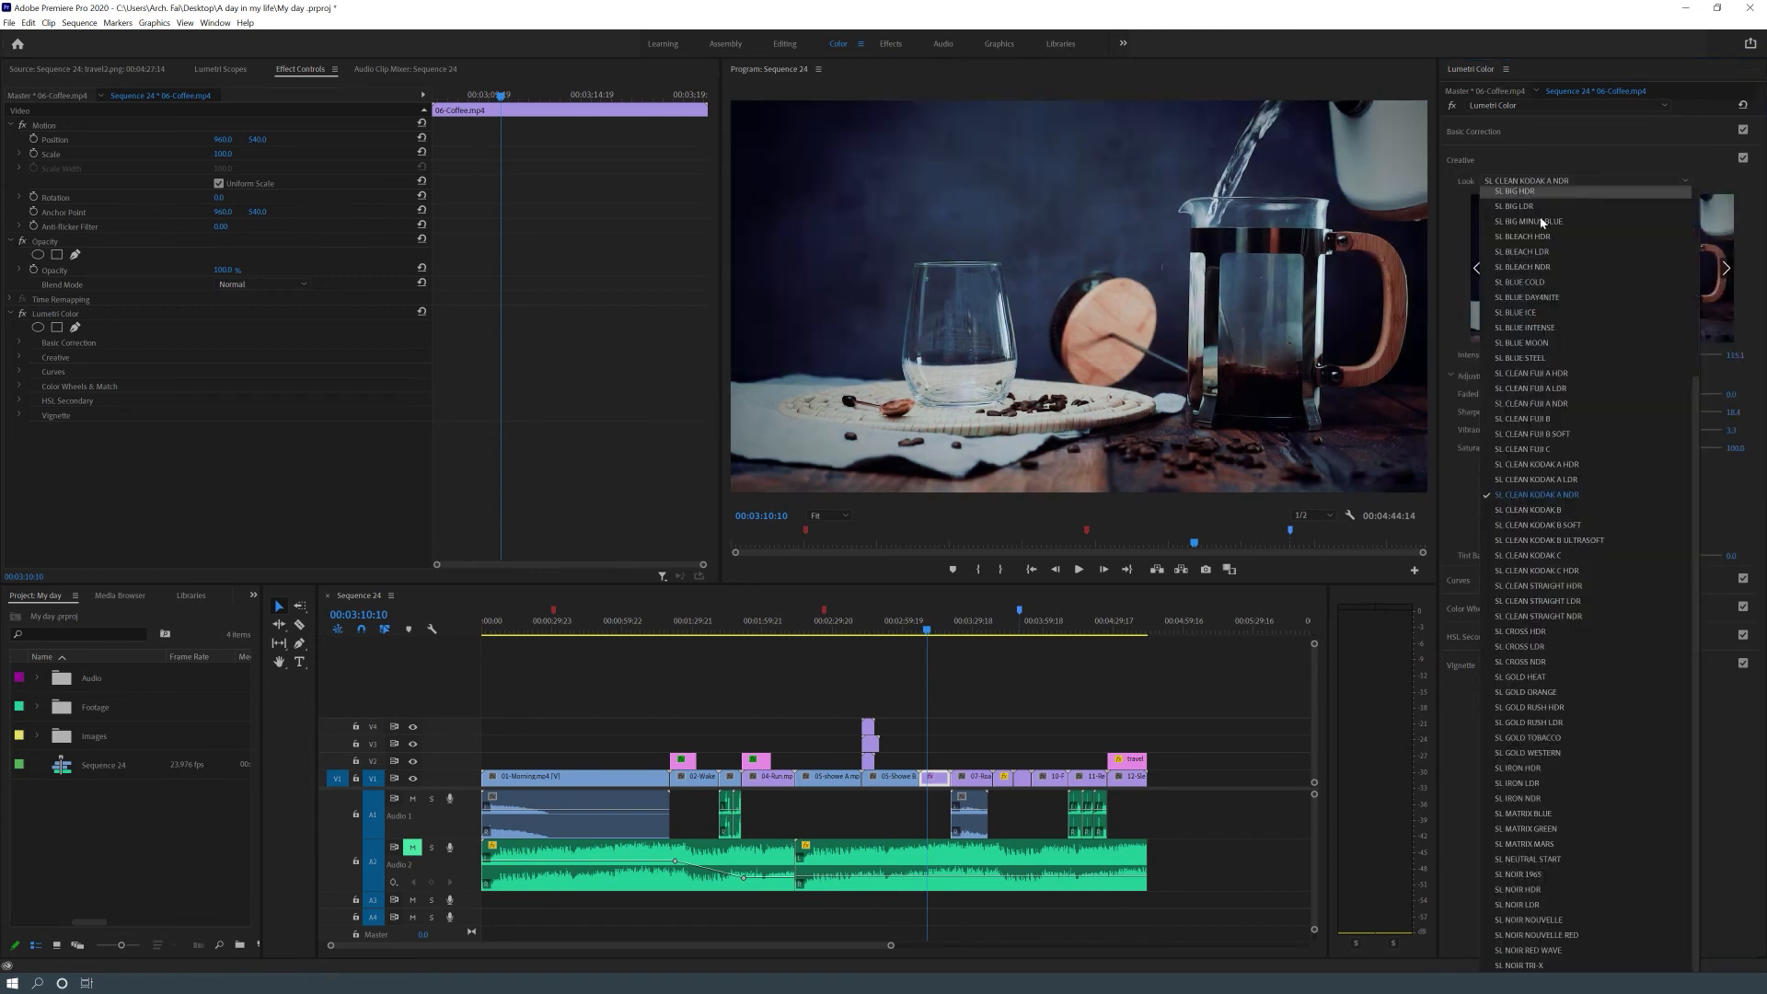
pyautogui.click(1562, 421)
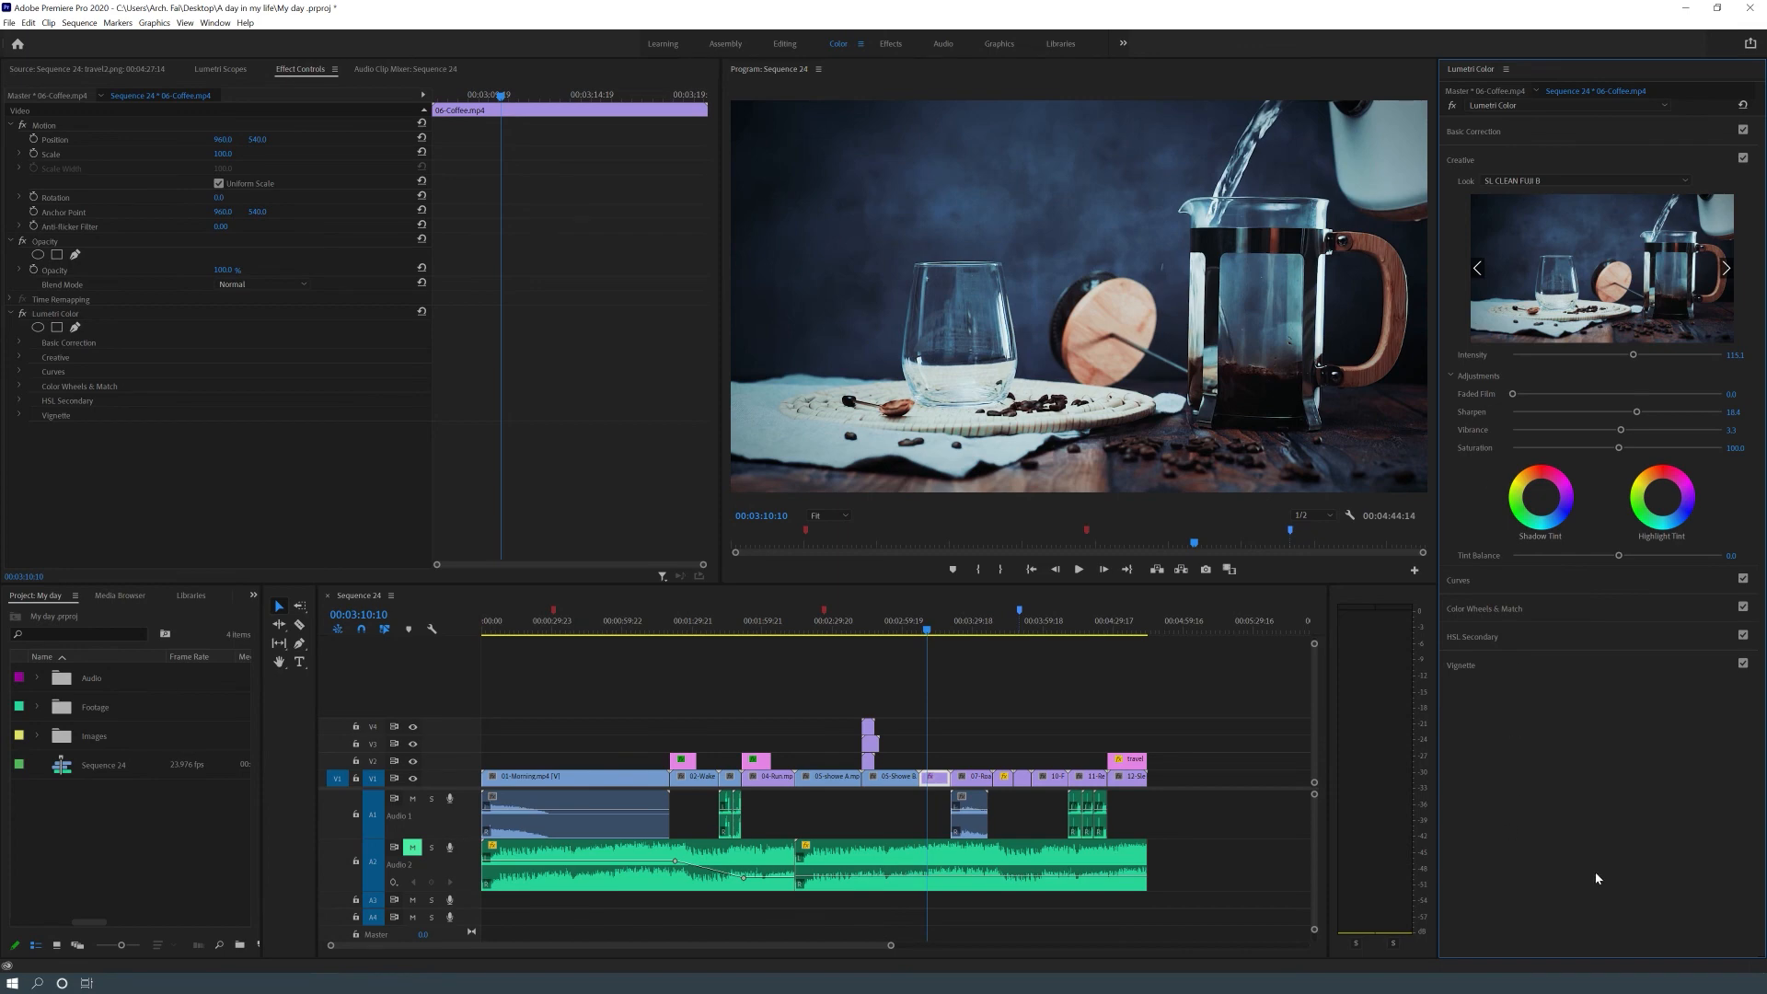
pyautogui.click(1500, 182)
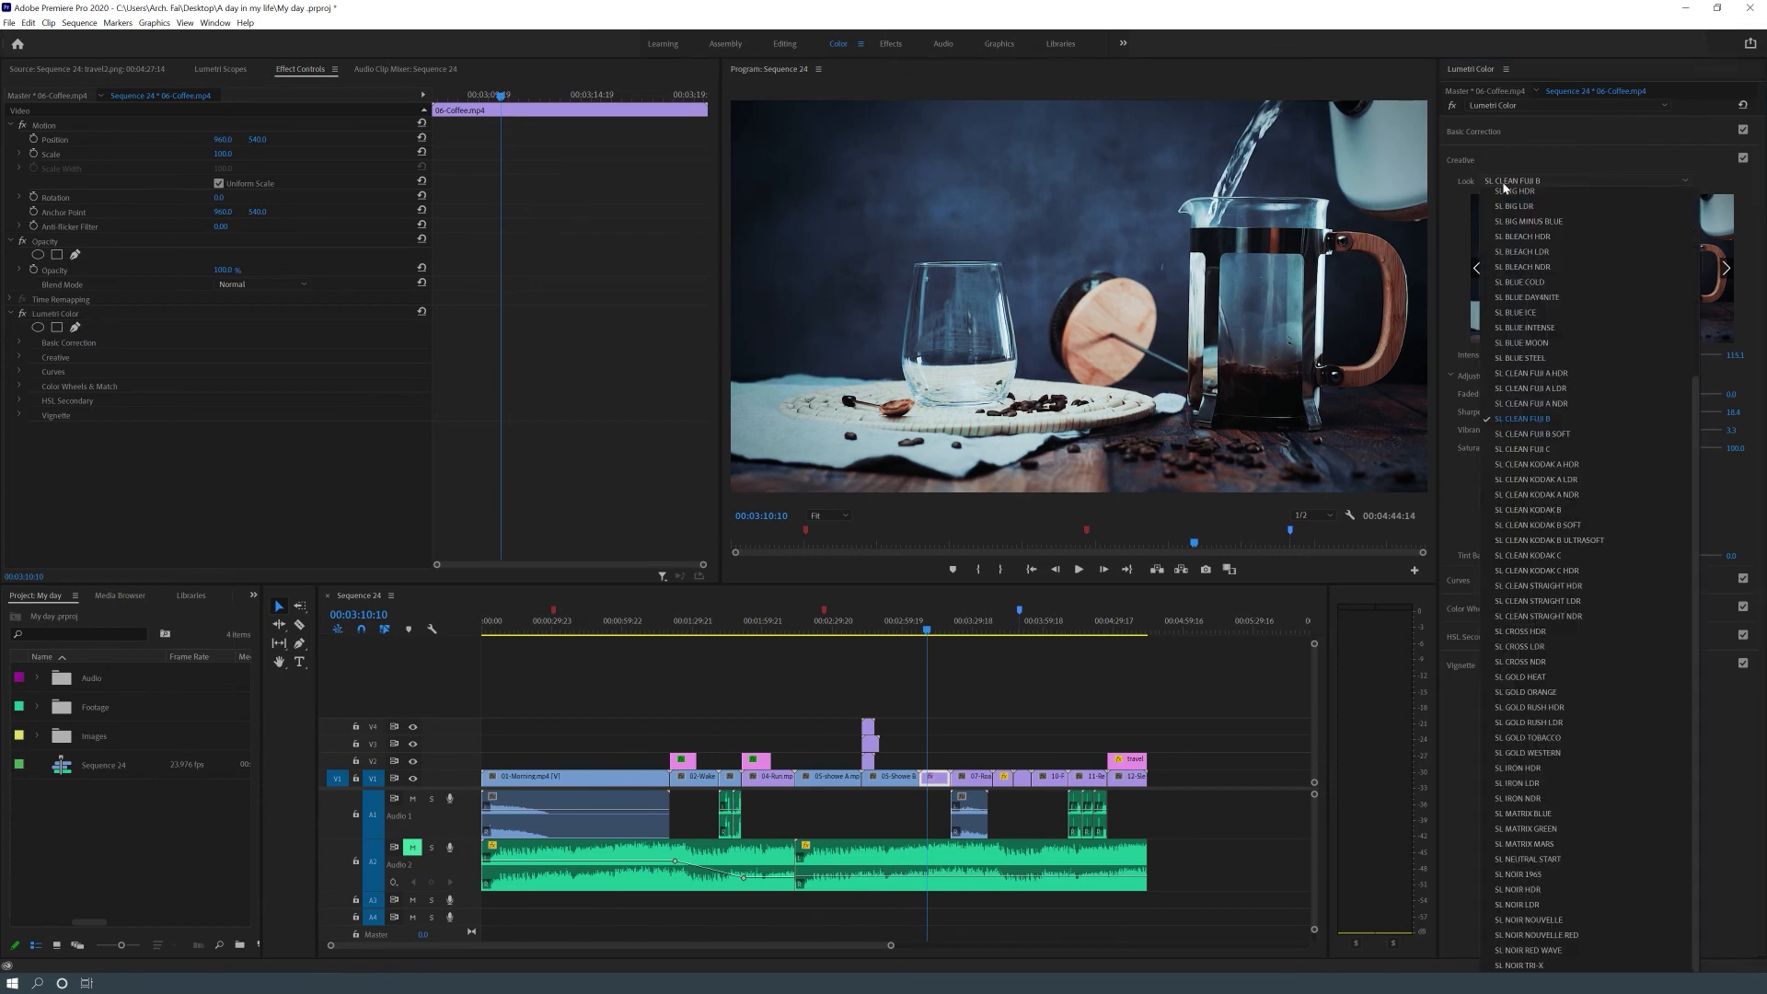
pyautogui.scroll(5, 1586, 587)
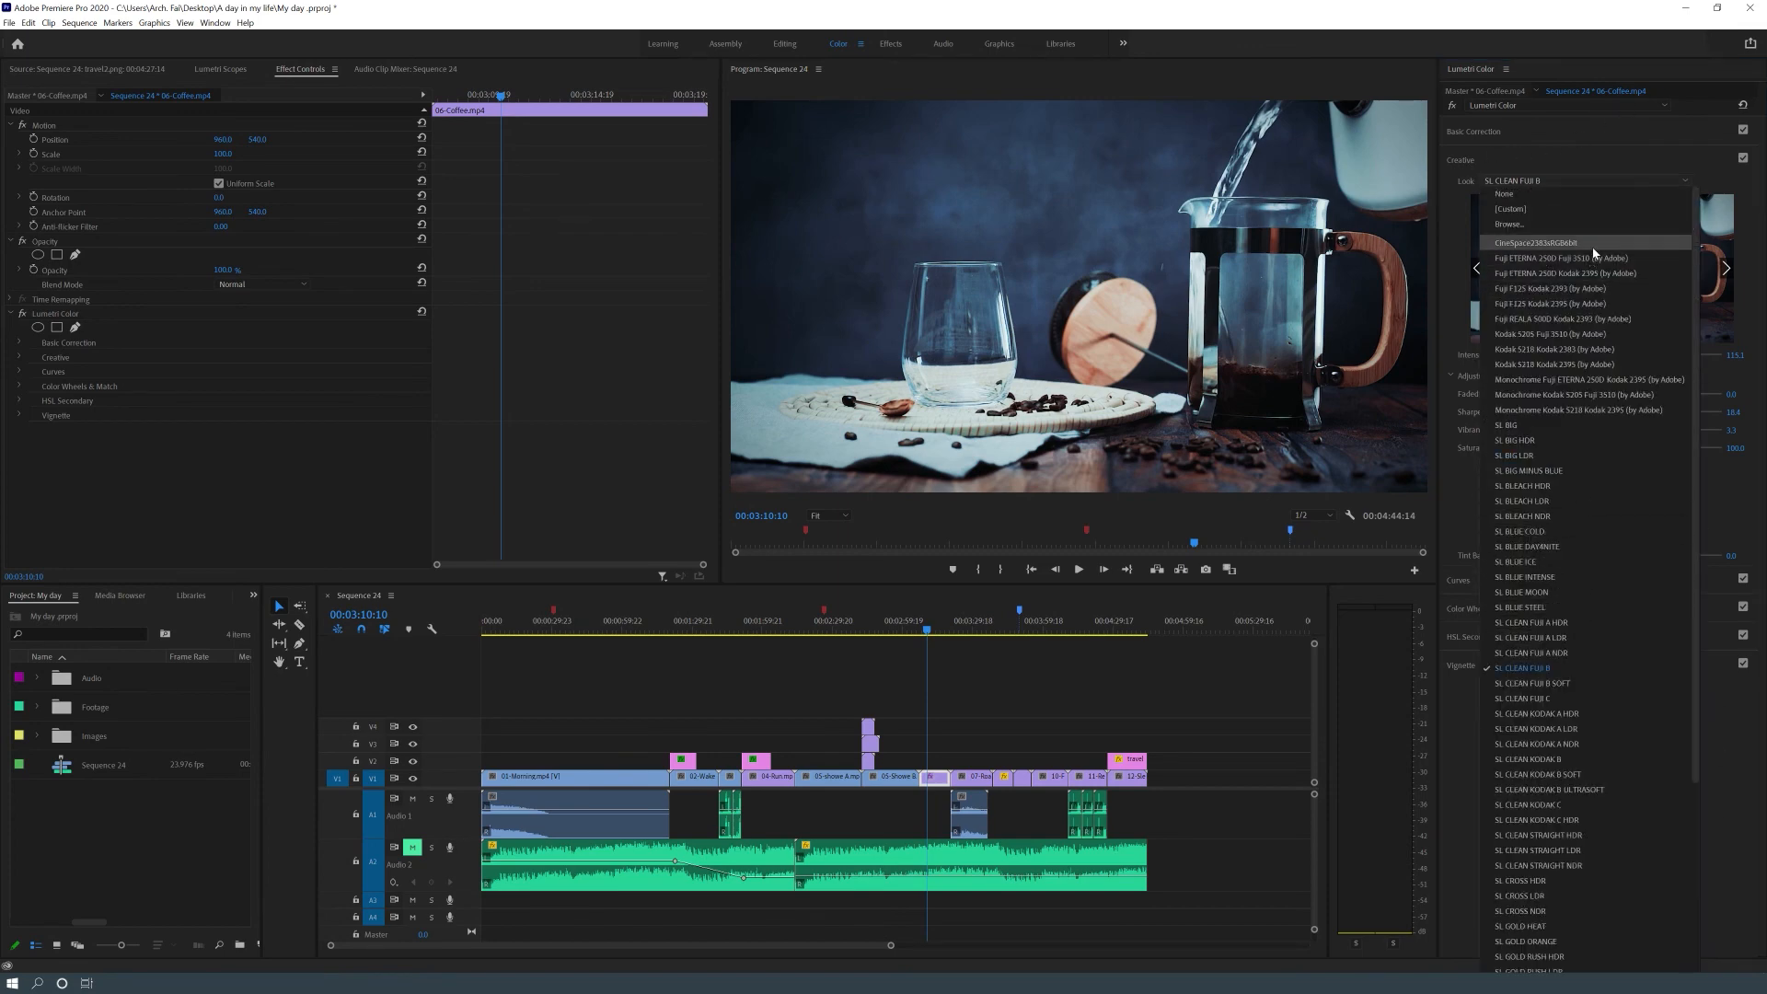
pyautogui.click(1555, 236)
pyautogui.click(1611, 182)
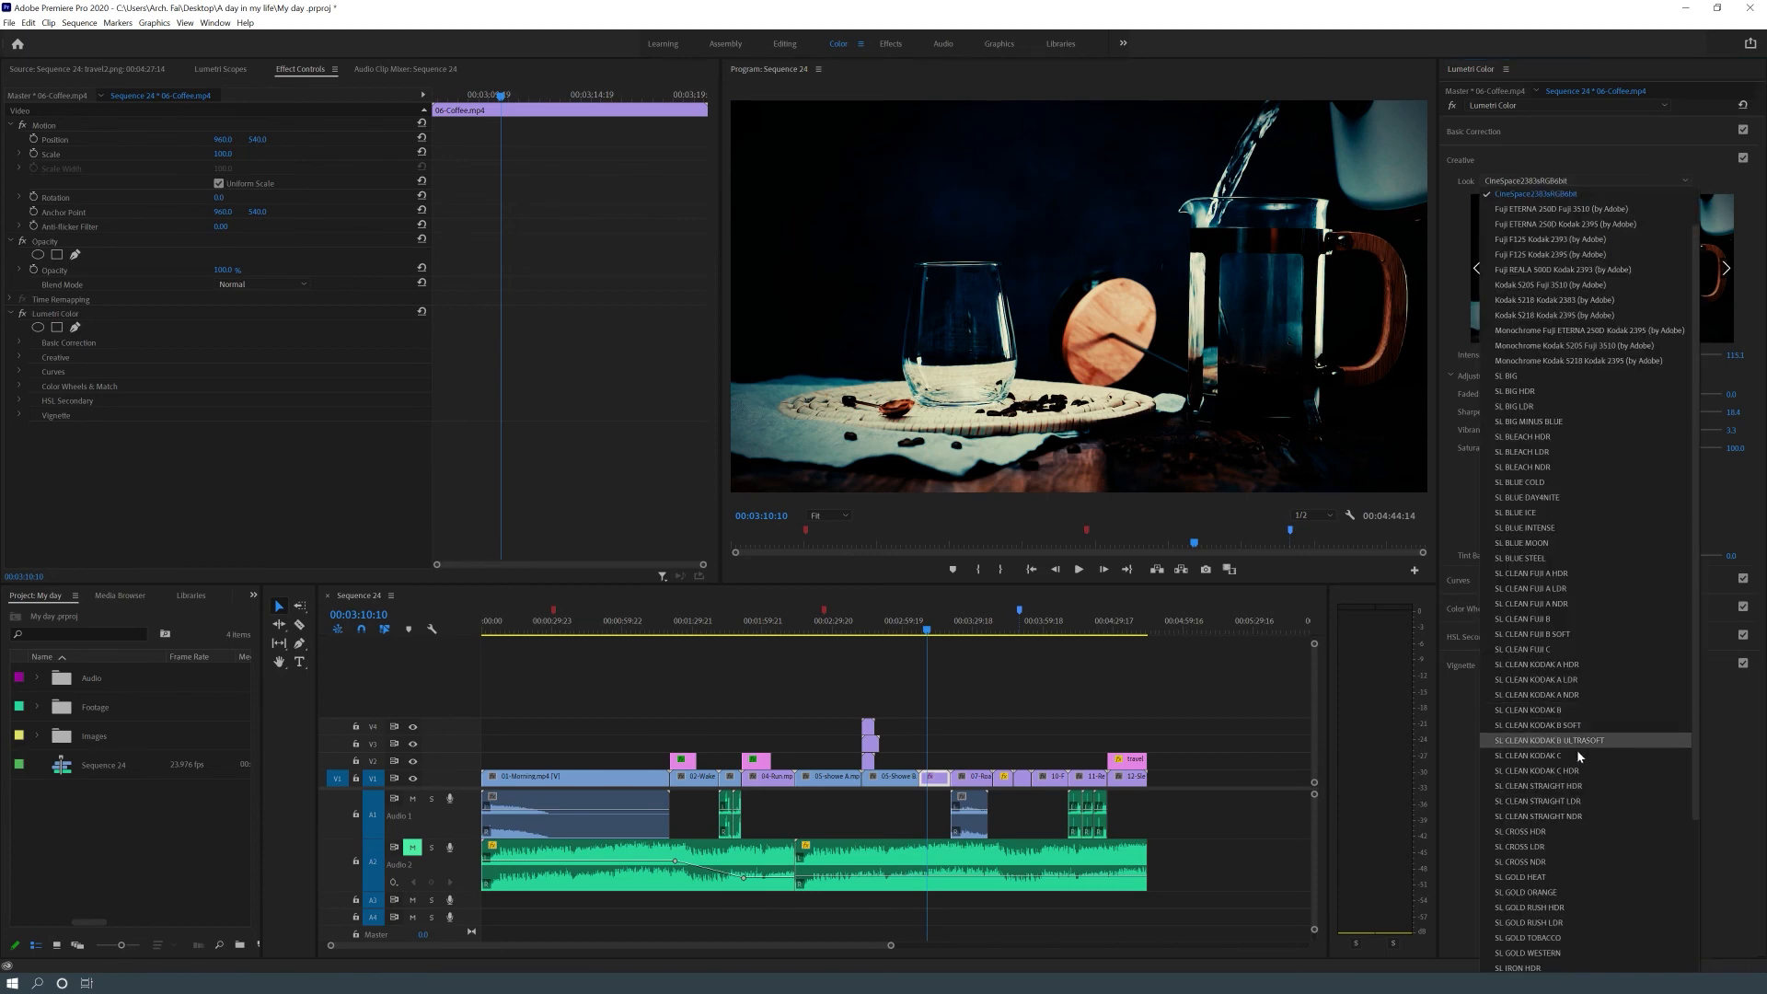
pyautogui.click(1565, 846)
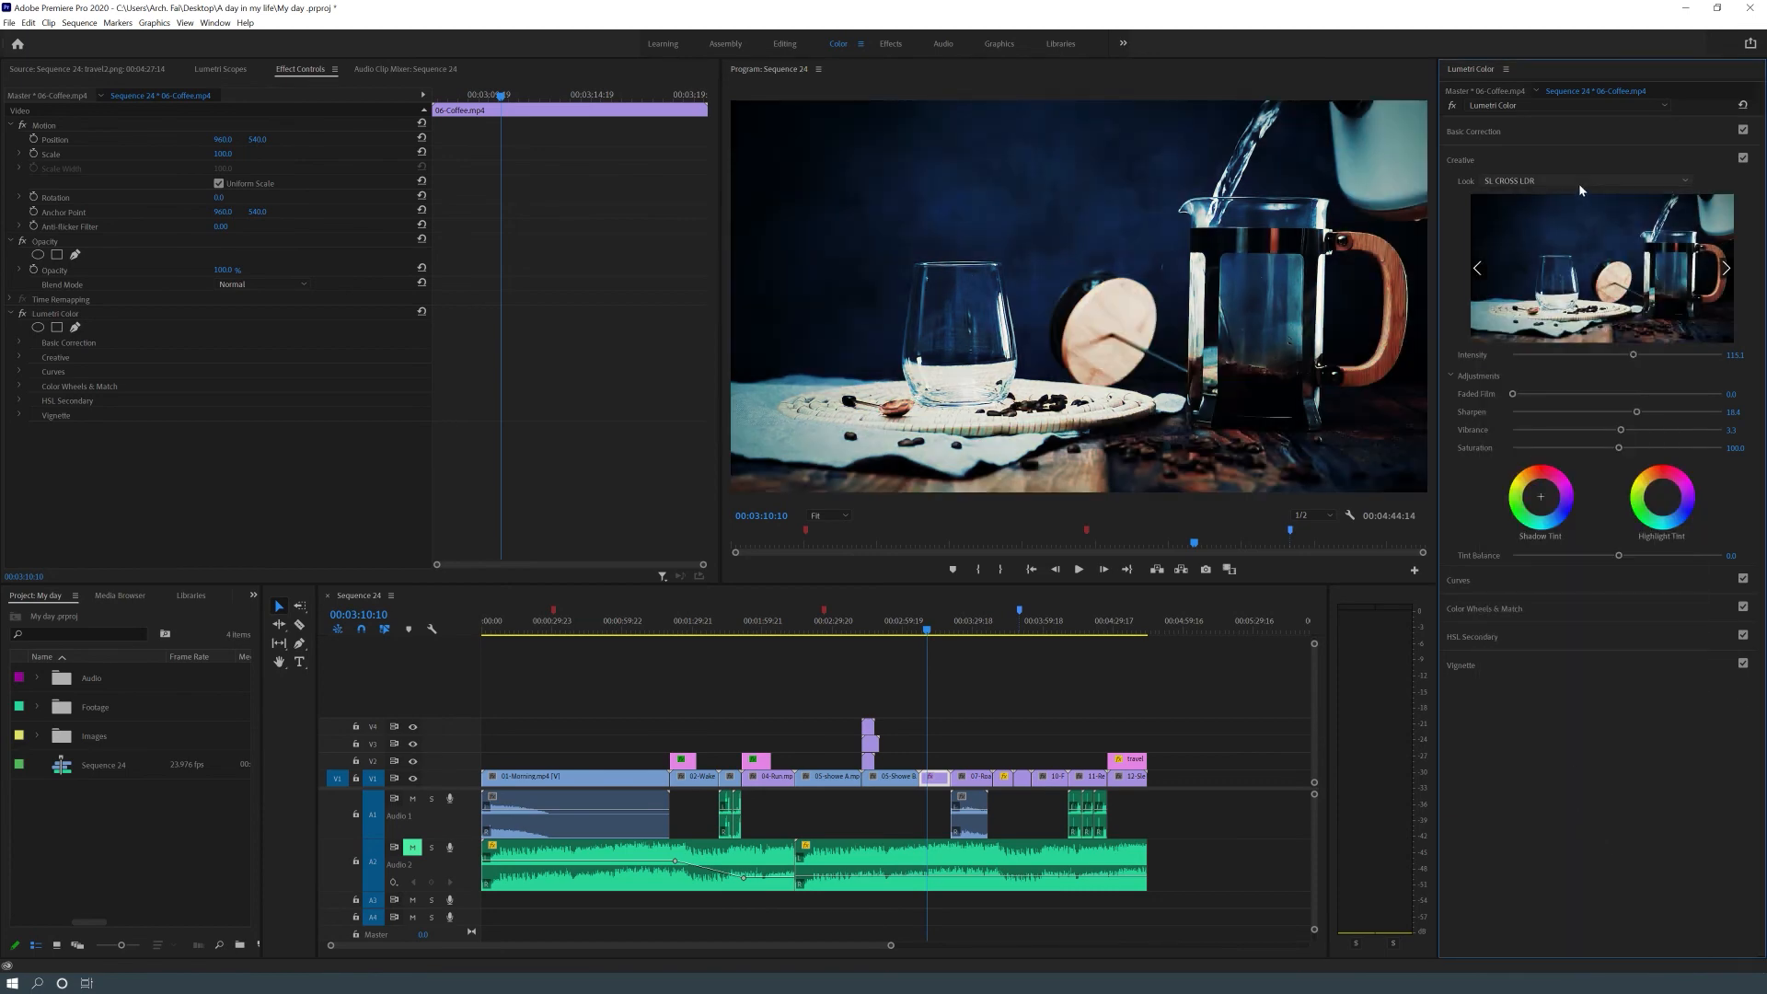
# Replace the SL CROSS LDR look on the coffee clip with a milder creative look
pyautogui.click(1583, 181)
pyautogui.click(1584, 622)
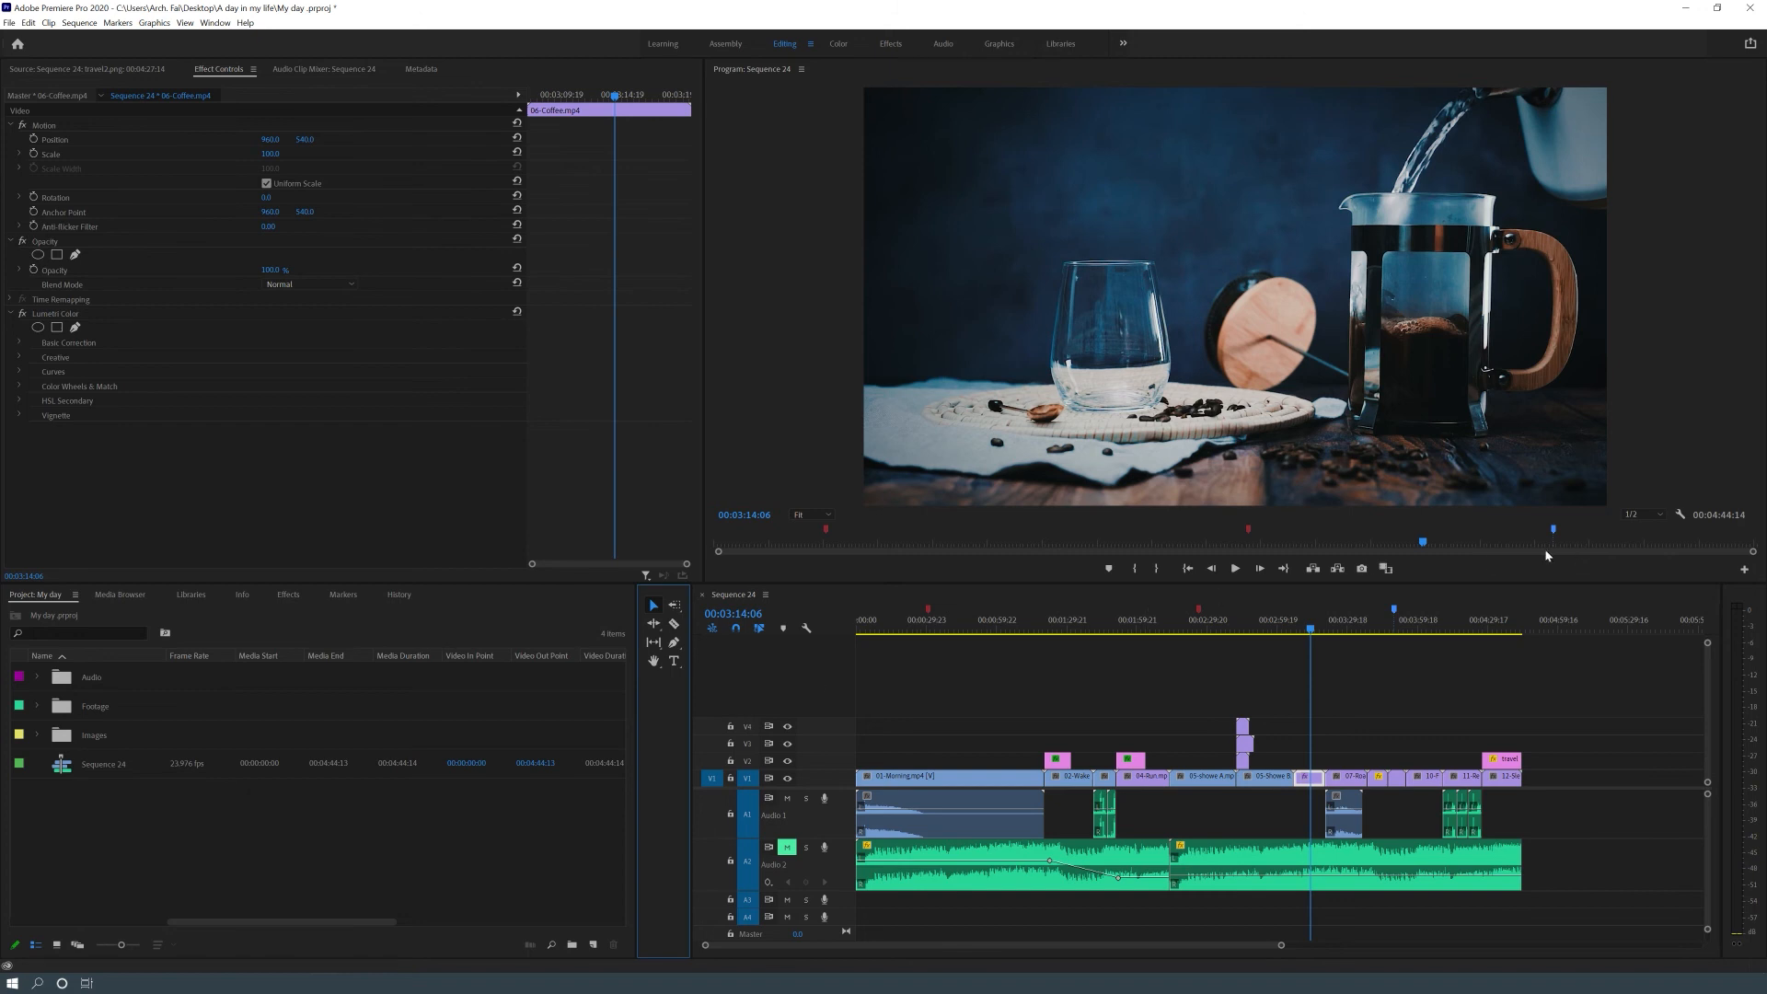
# Move the playhead to 00:03:53:04 in the Editing workspace, narrow the project panel group to show Effects, and widen the timeline
pyautogui.moveTo(1360, 631); pyautogui.dragTo(1404, 637)
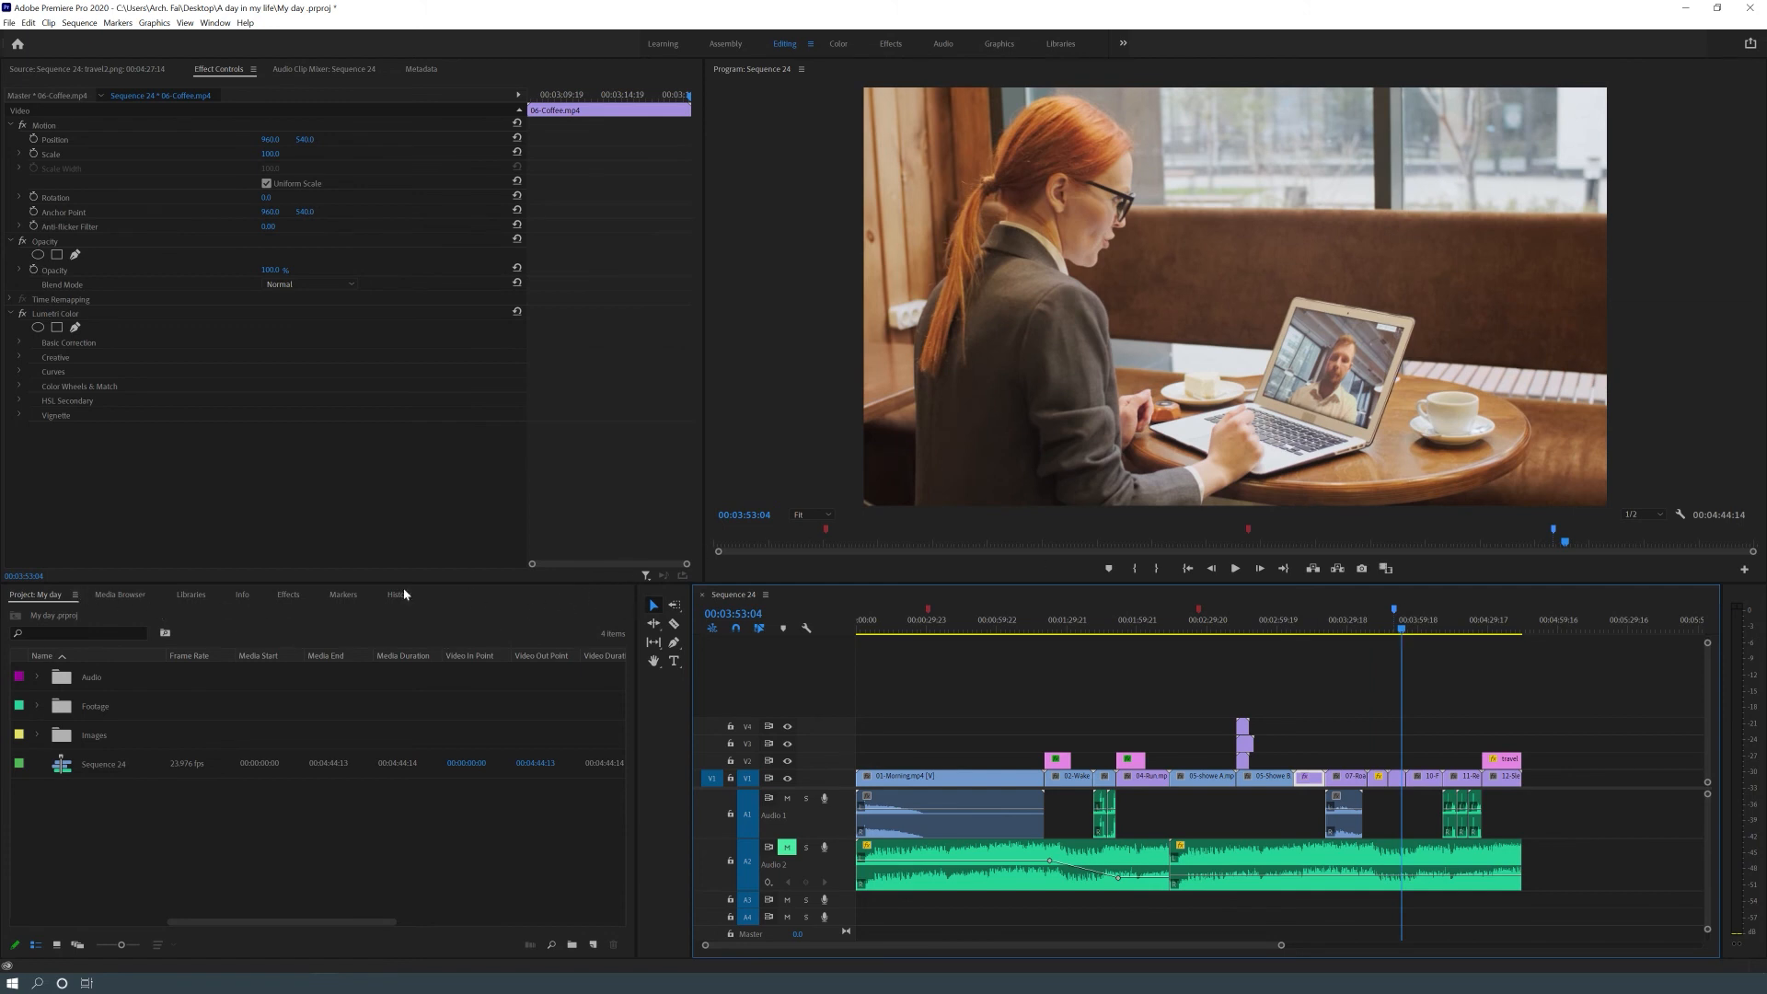
pyautogui.click(75, 595)
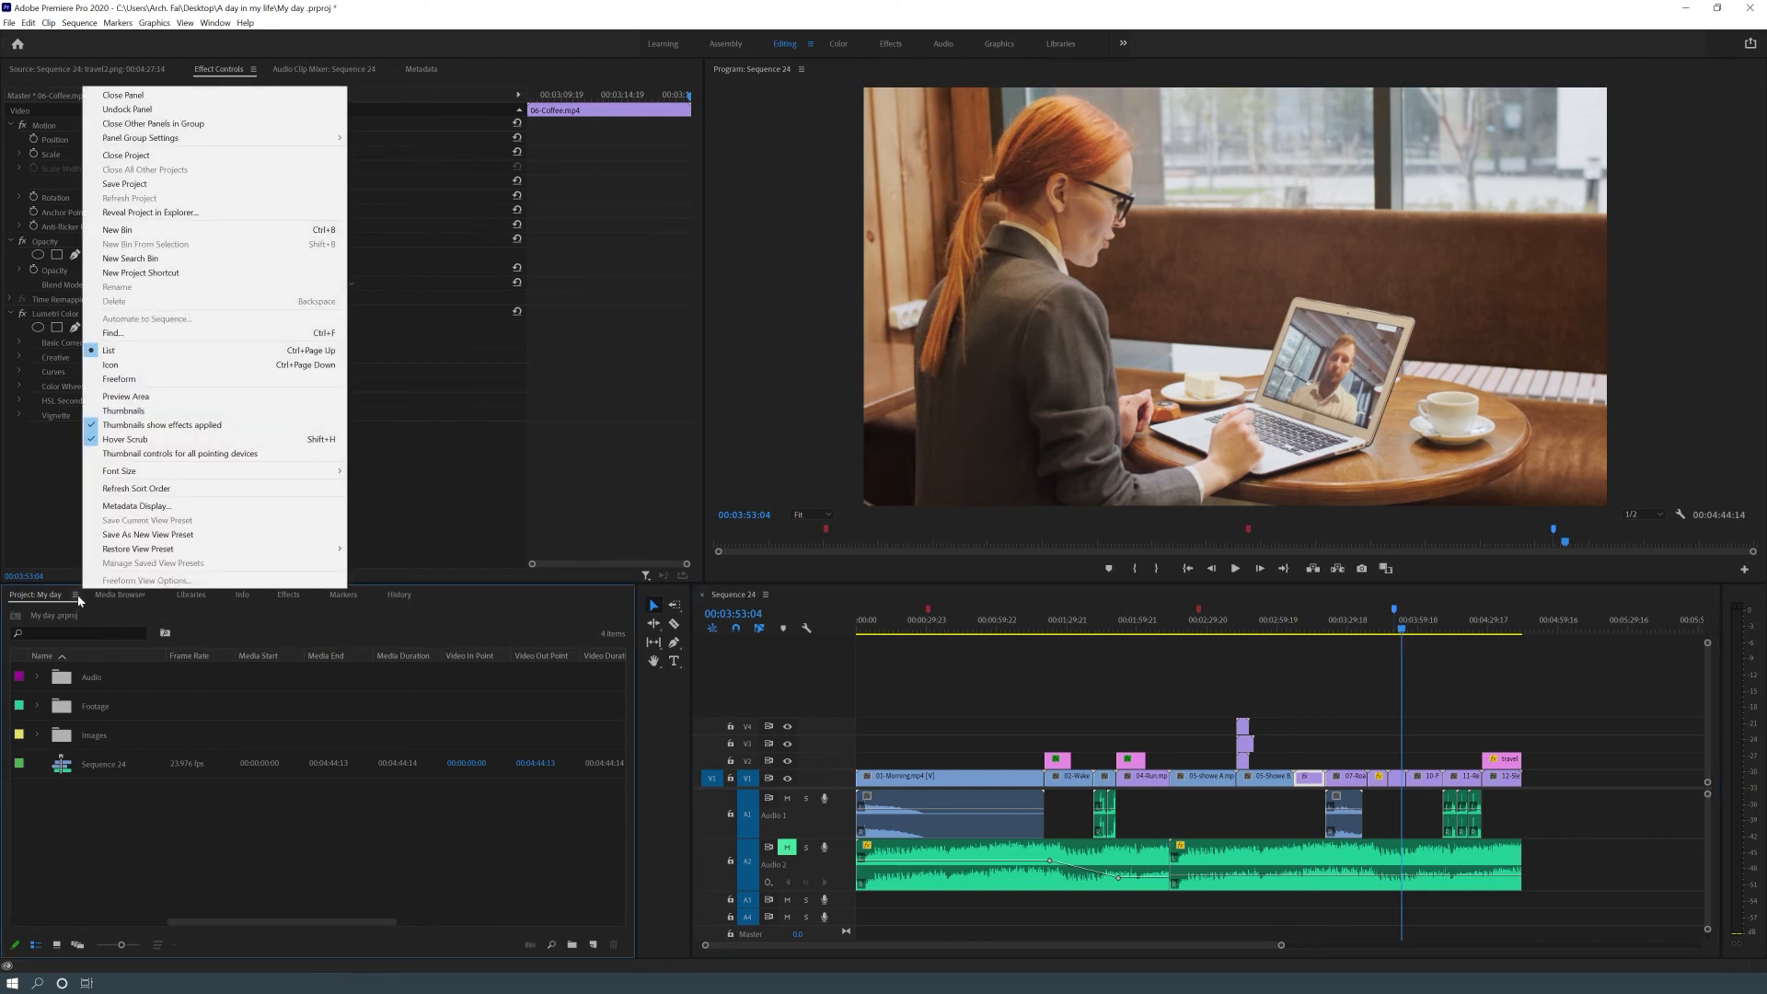
pyautogui.click(182, 611)
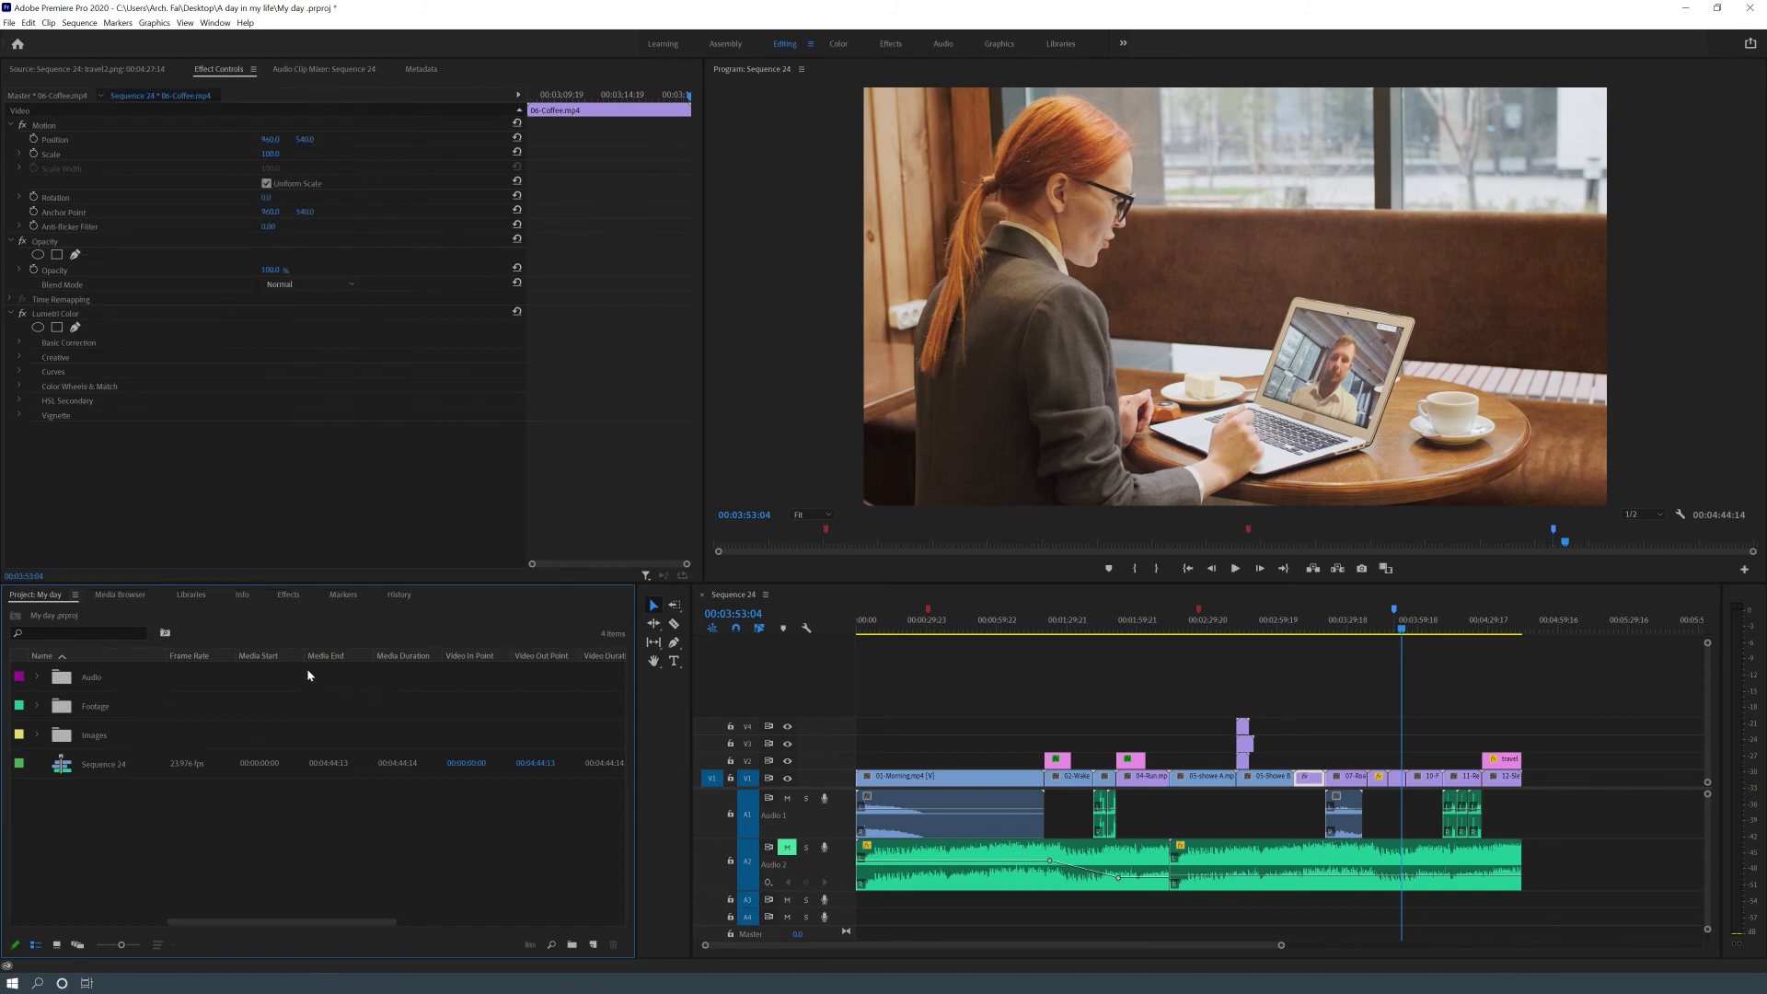
pyautogui.moveTo(641, 714); pyautogui.dragTo(318, 715)
pyautogui.click(307, 596)
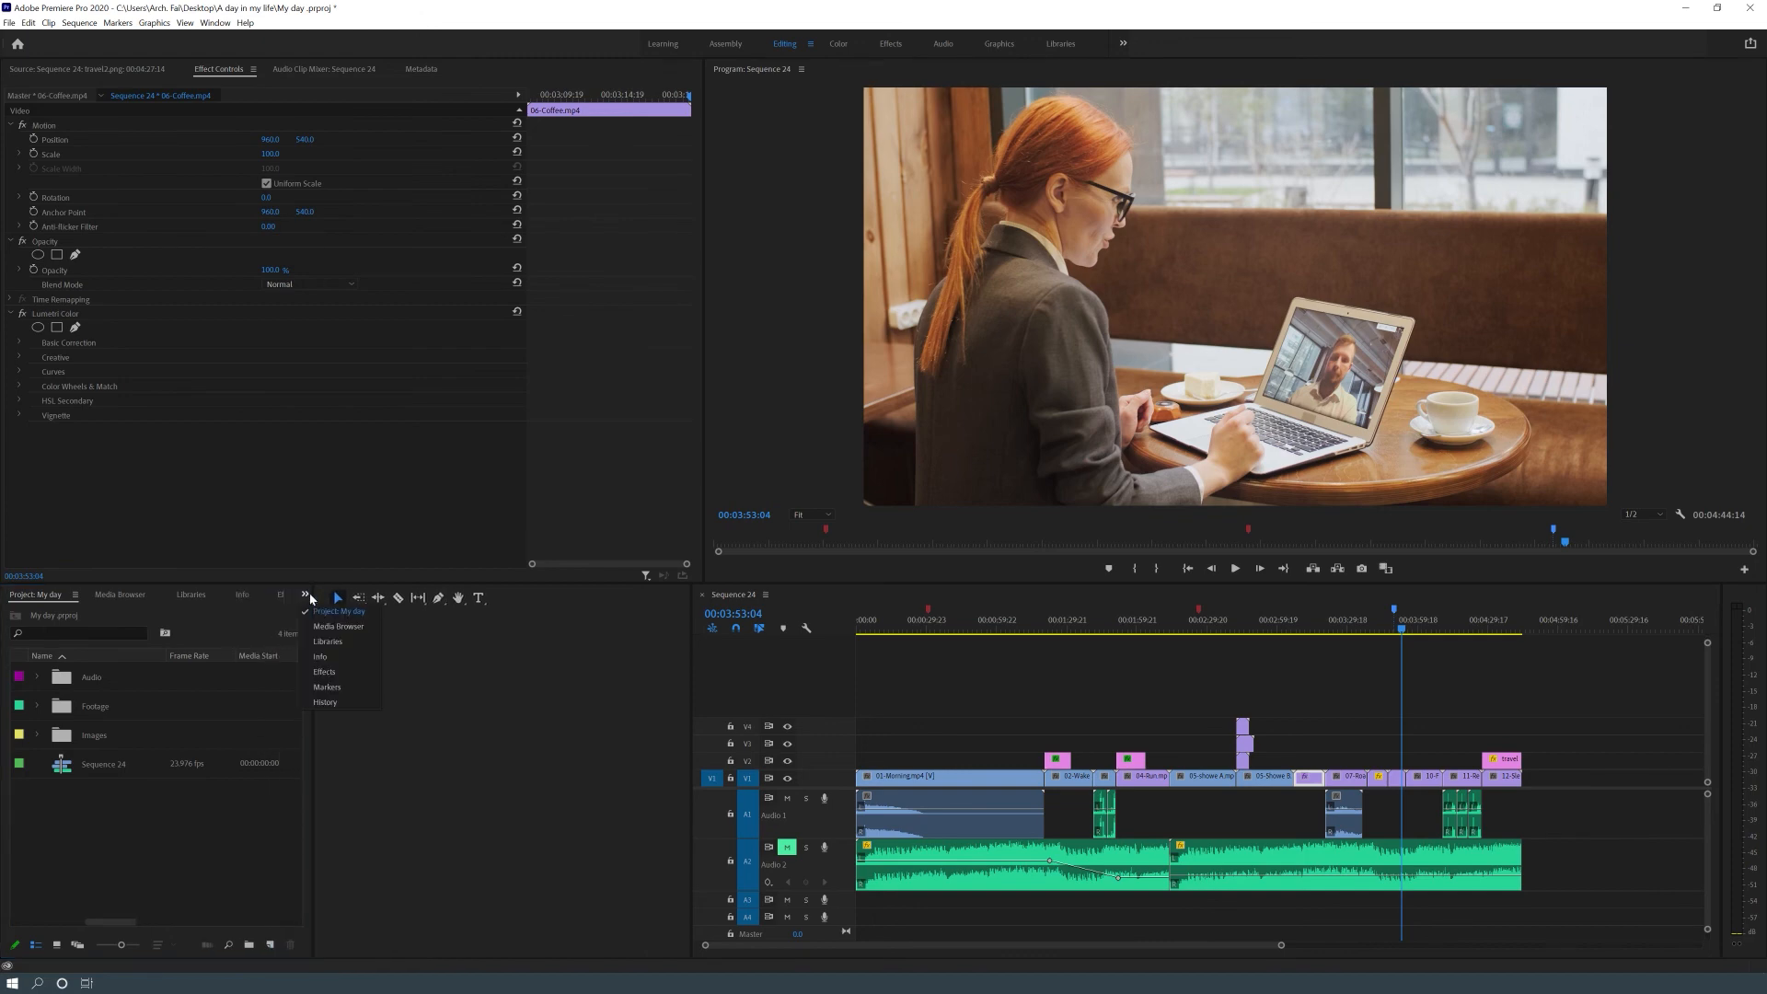
pyautogui.click(329, 672)
pyautogui.moveTo(692, 679); pyautogui.dragTo(370, 686)
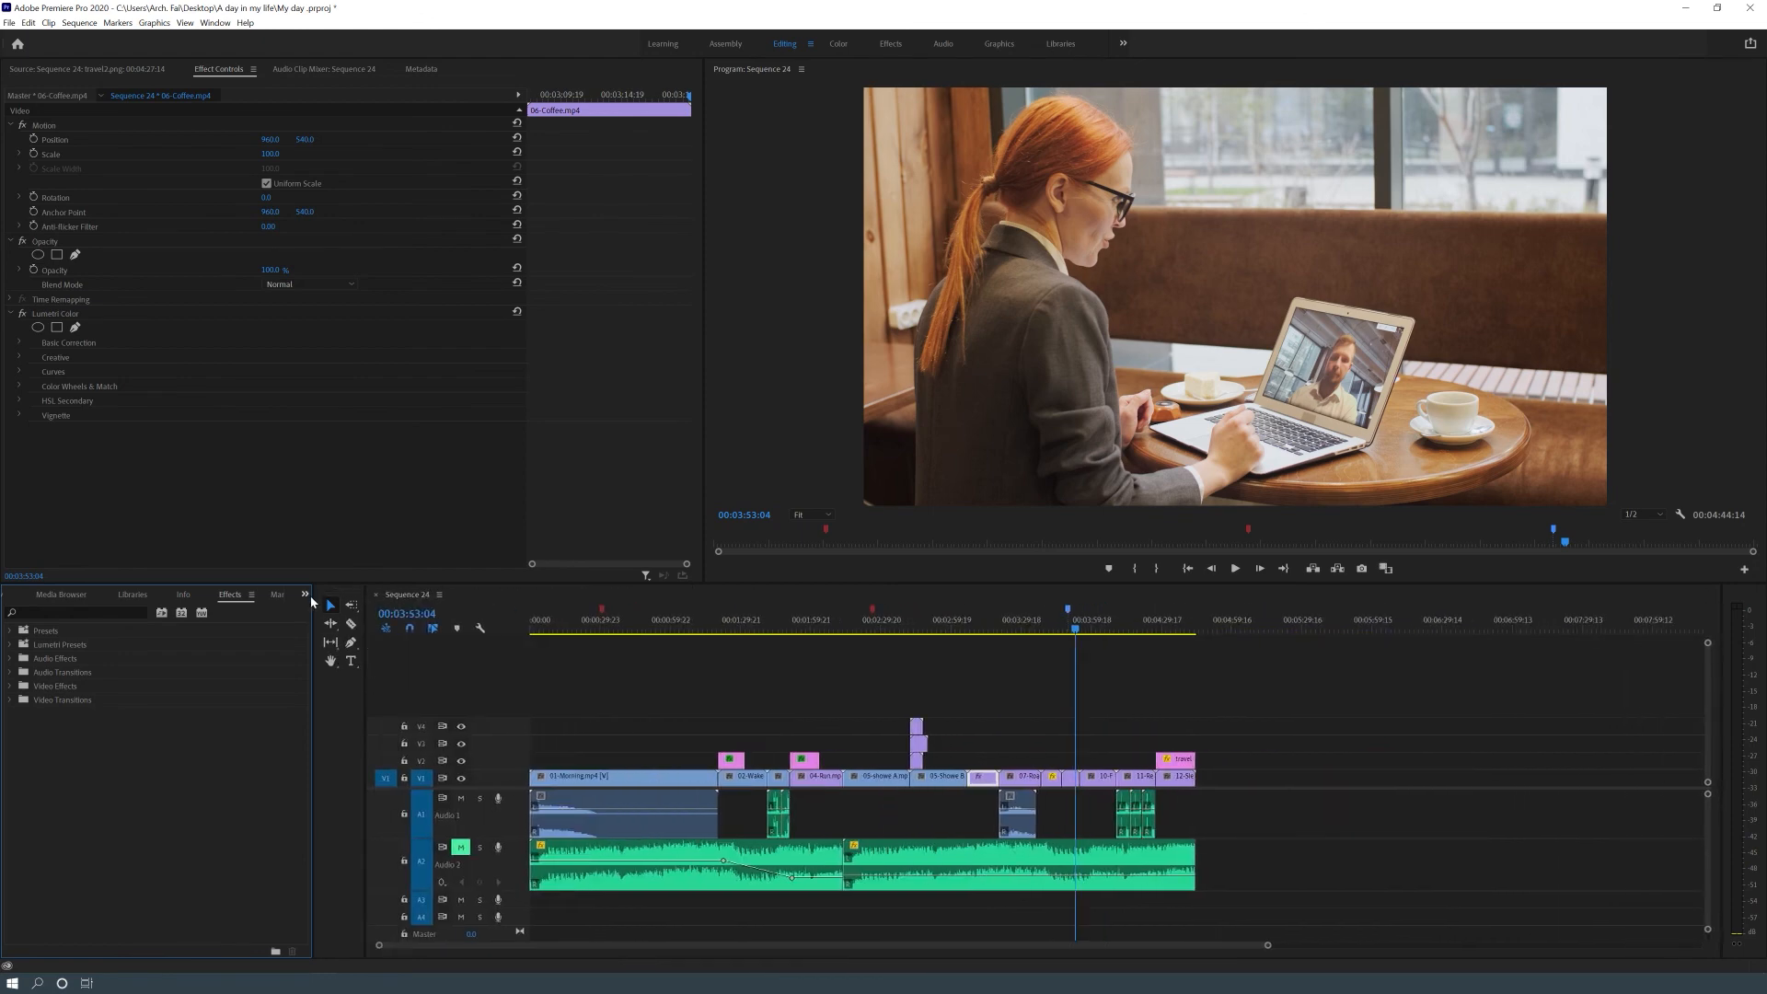
# Apply the Slide video transition at the cut between 09-Online meeting.mp4 and 10-Friends.mp4, accepting repeated frames
pyautogui.click(306, 594)
pyautogui.click(329, 672)
pyautogui.click(11, 698)
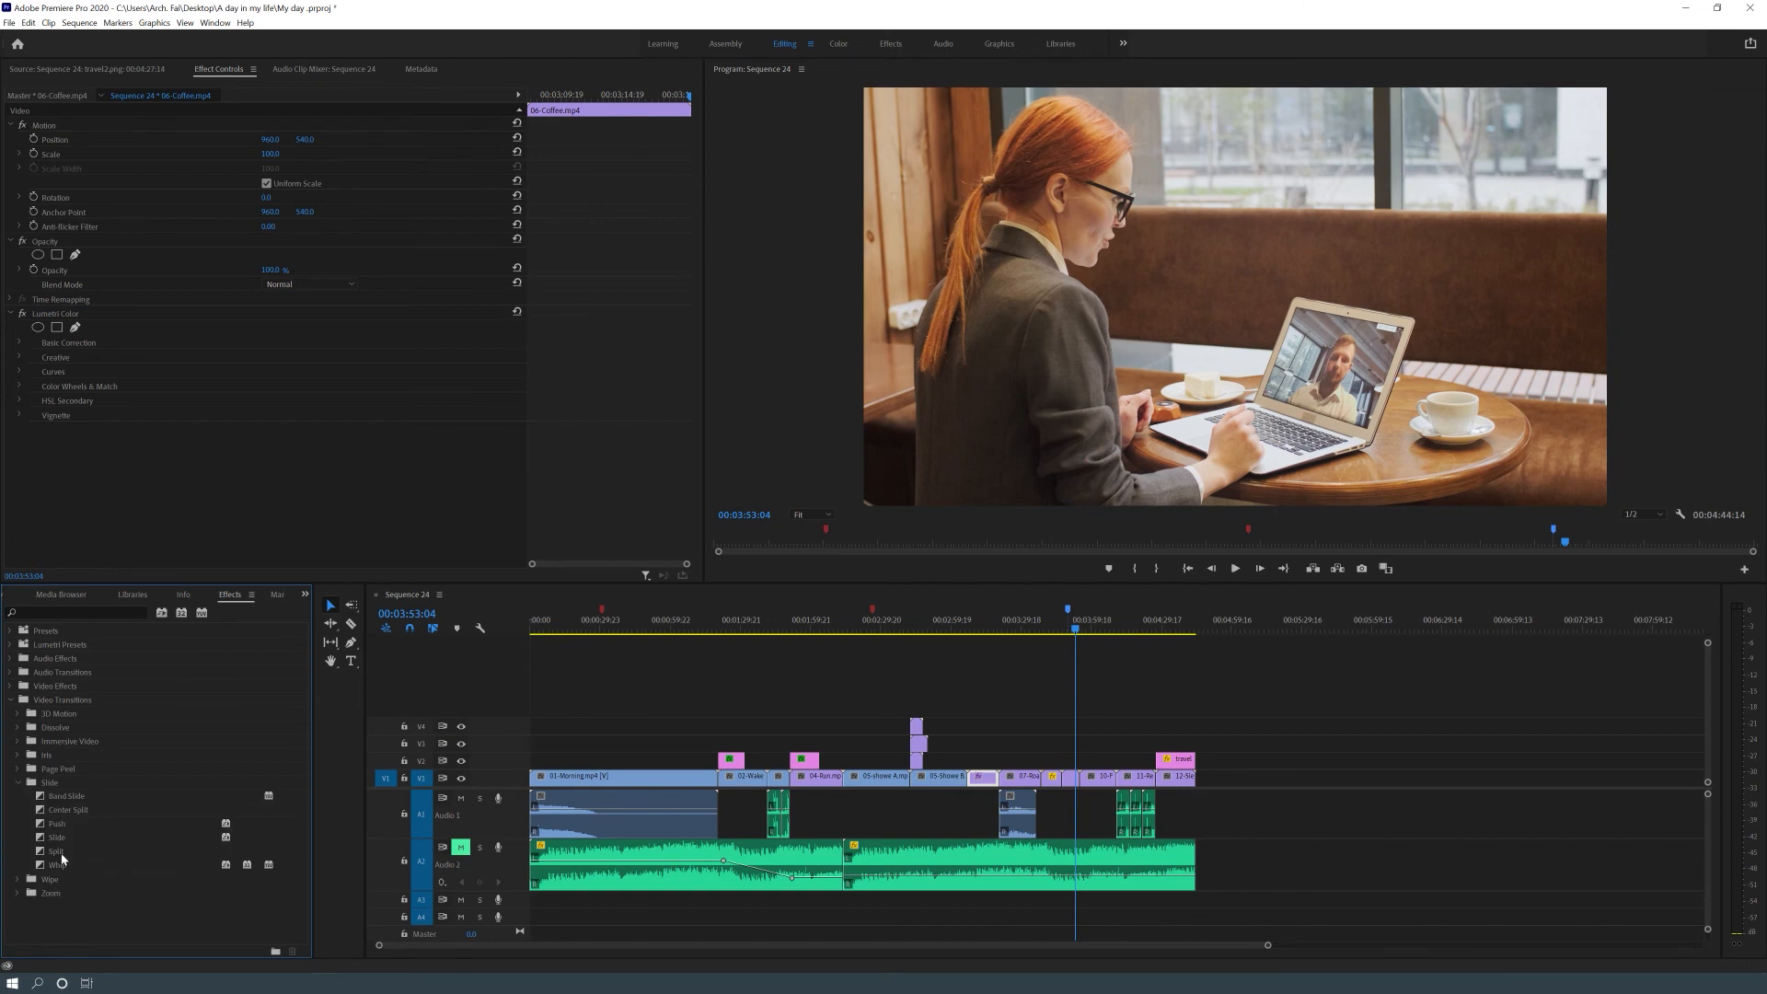
pyautogui.moveTo(57, 837); pyautogui.dragTo(1088, 794)
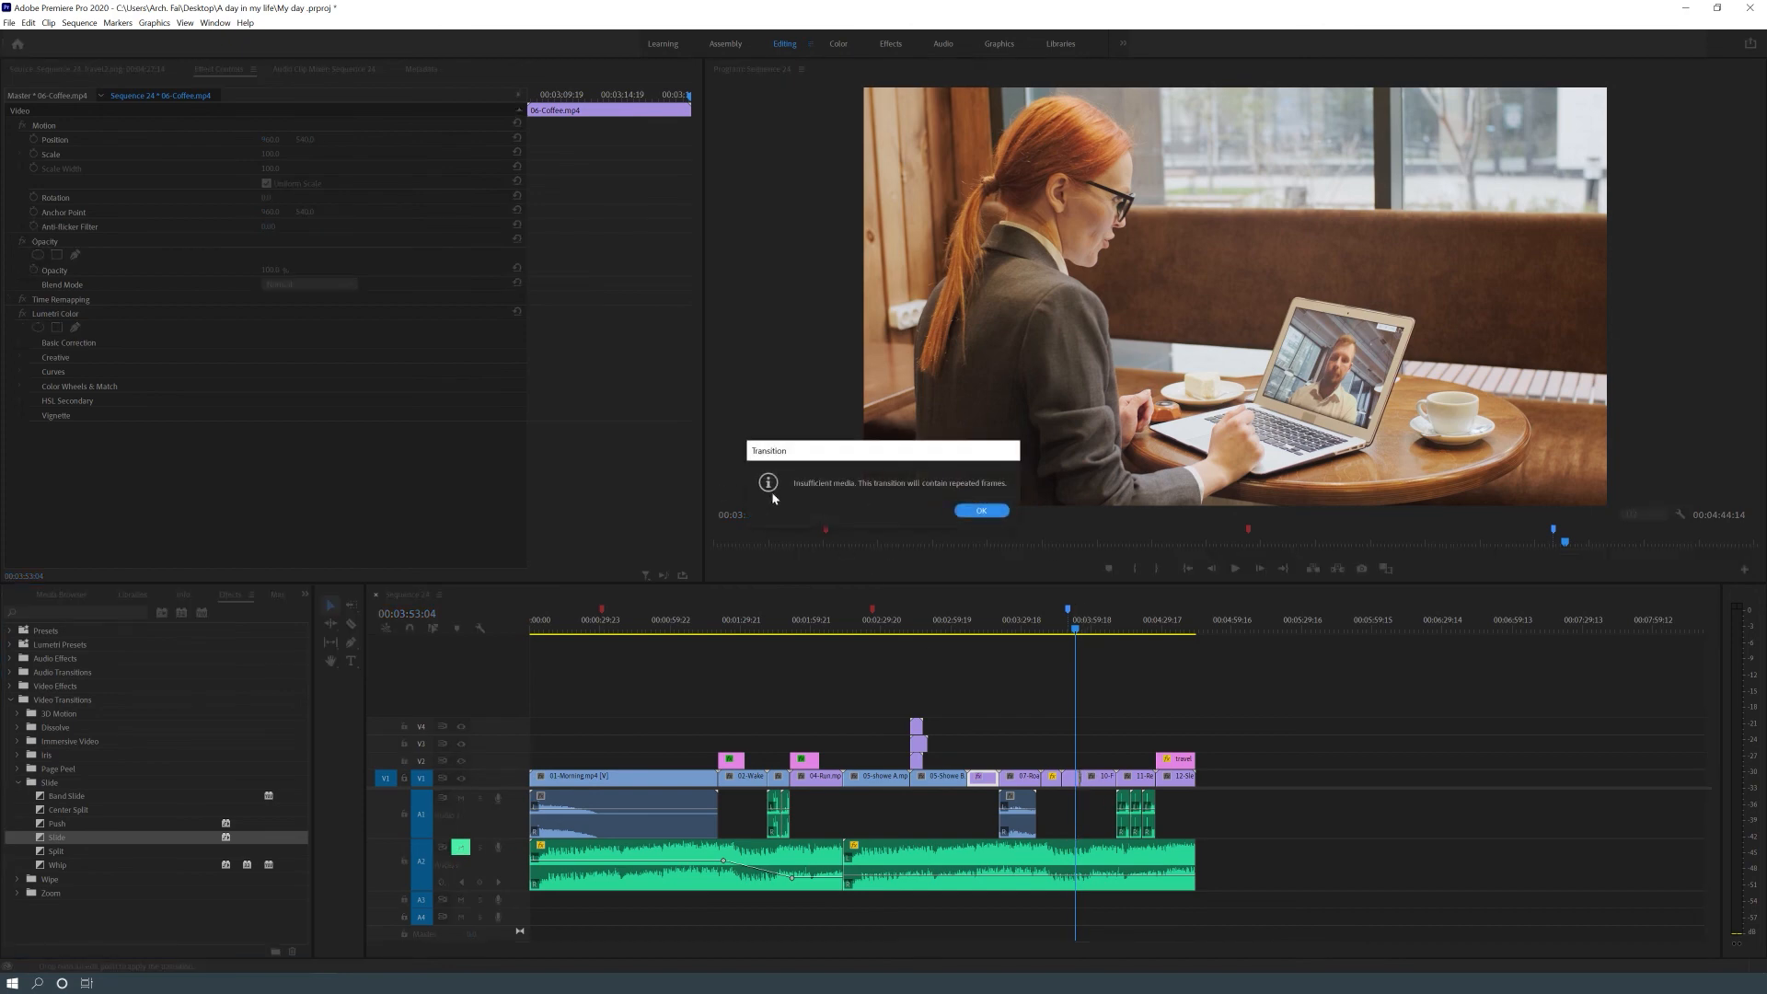
pyautogui.click(981, 510)
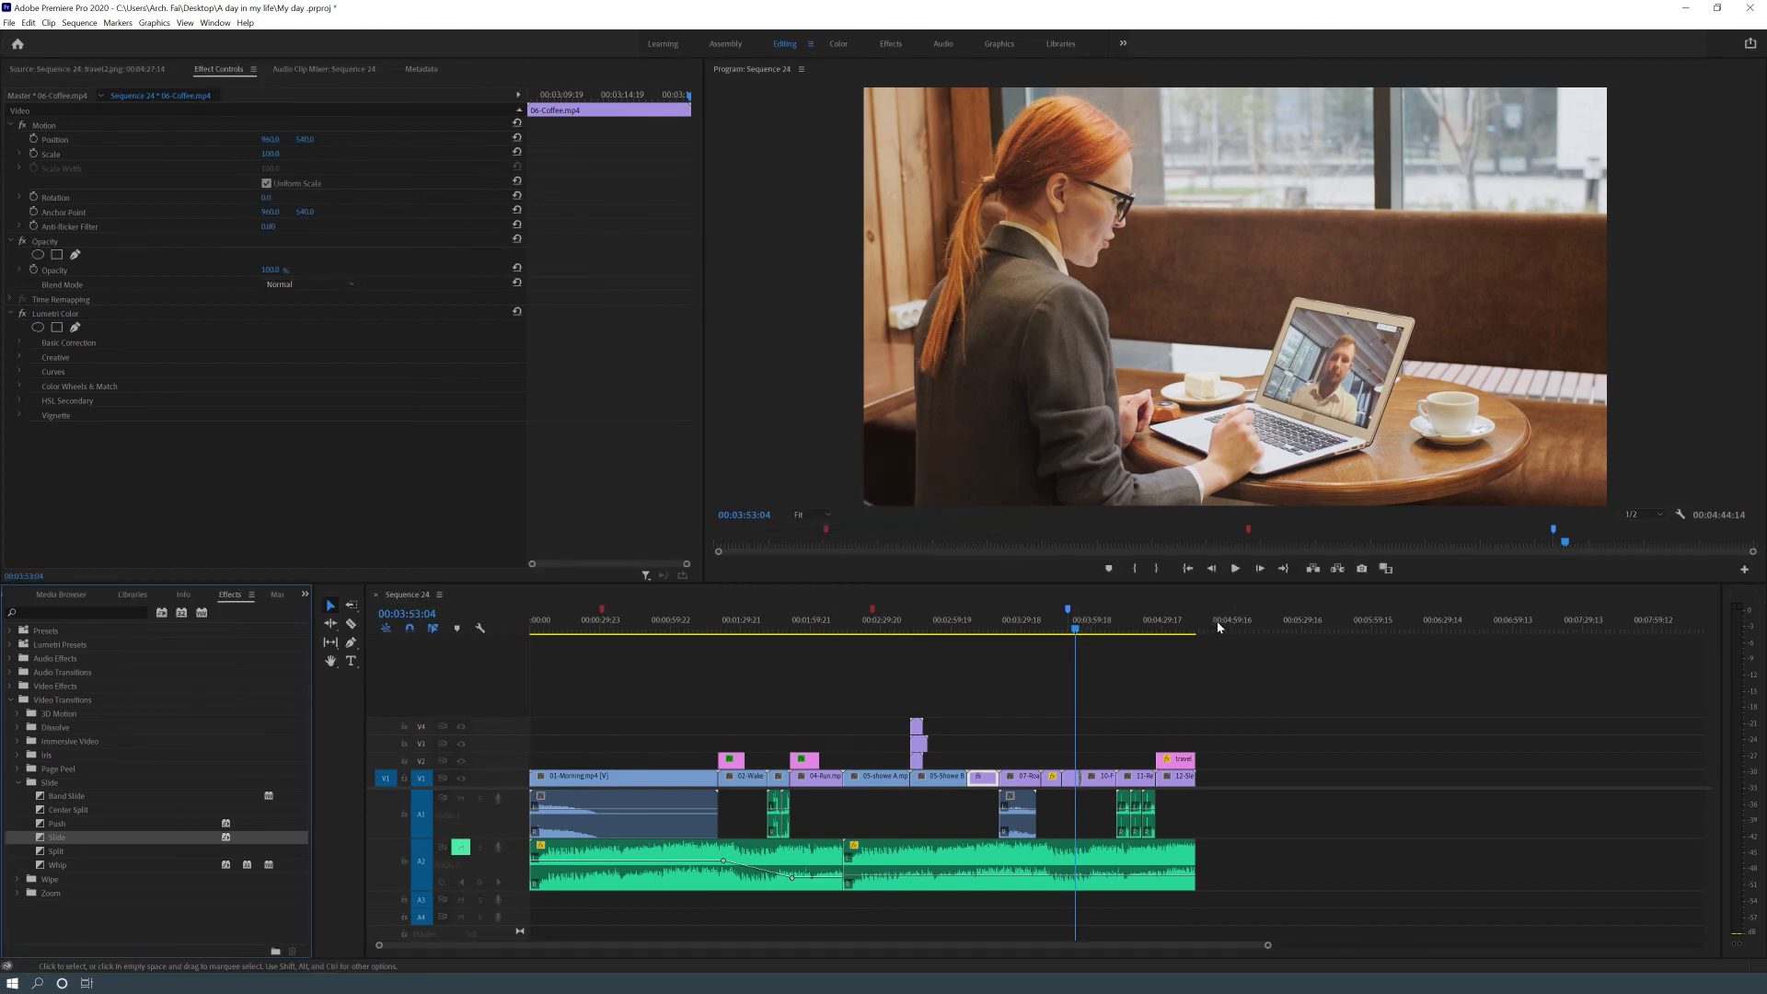
# Lengthen the Slide transition between the online meeting and friends clips to about 00:00:03:22 and play it back
pyautogui.click(1070, 621)
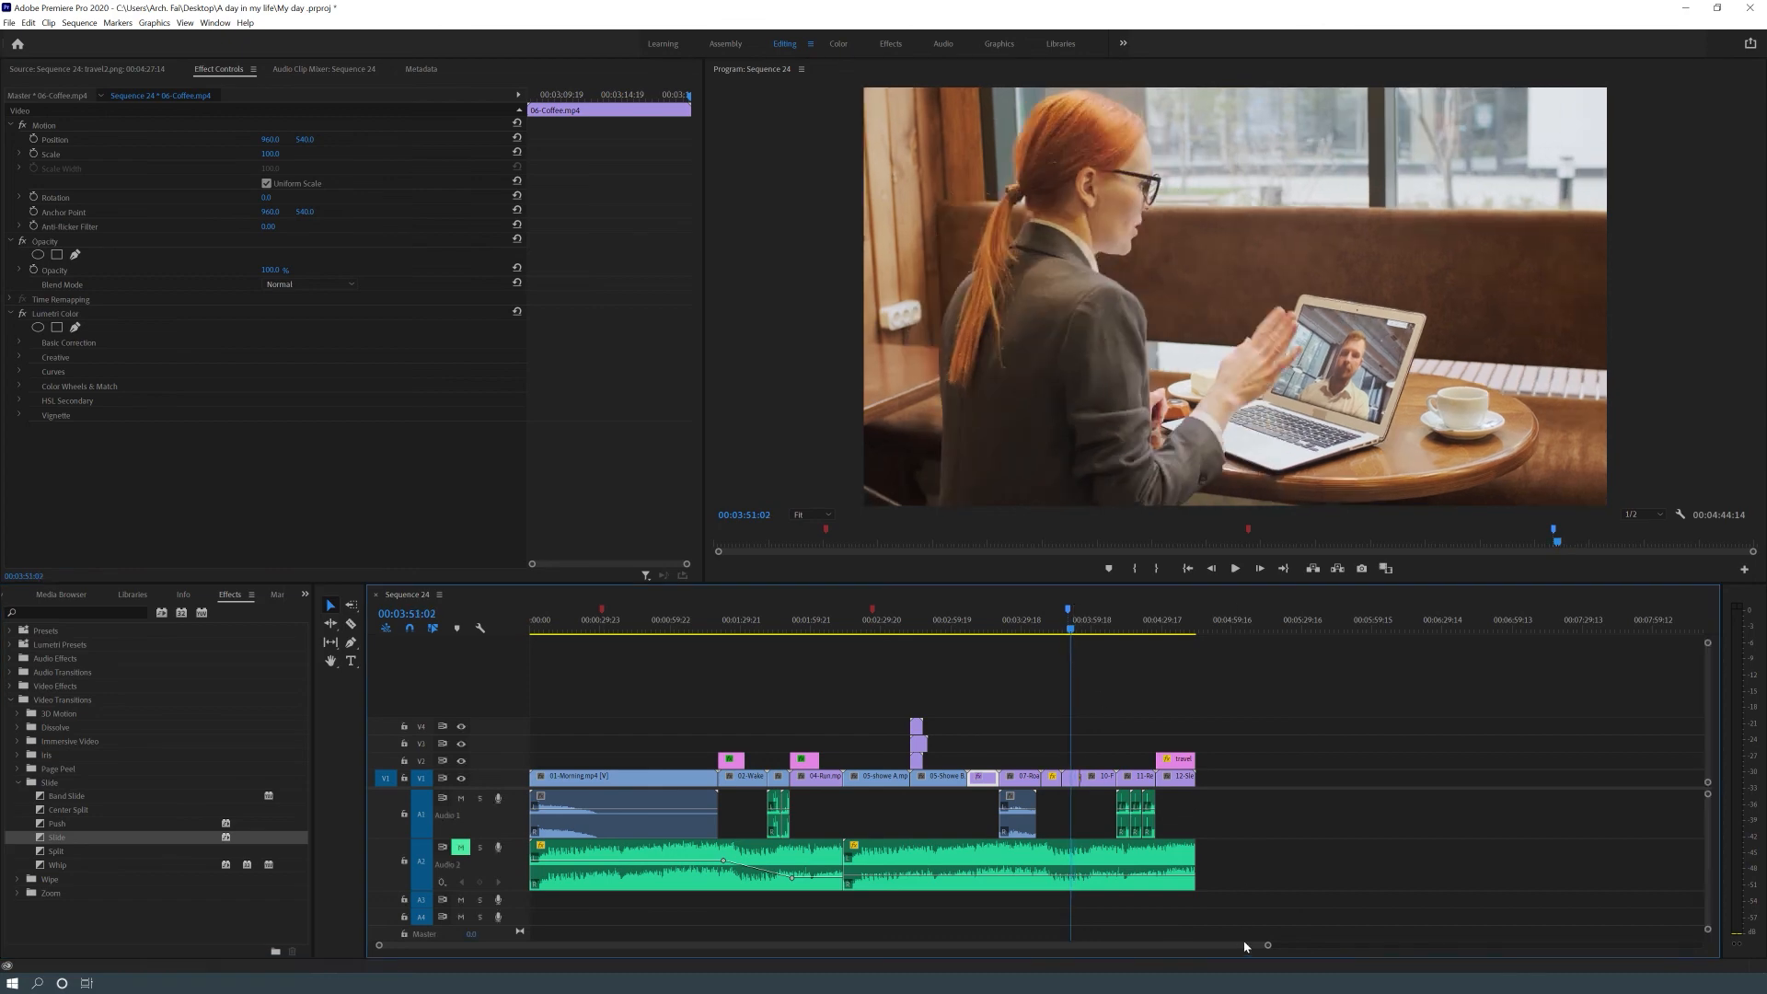
pyautogui.press('=')
pyautogui.press('=')
pyautogui.press('=')
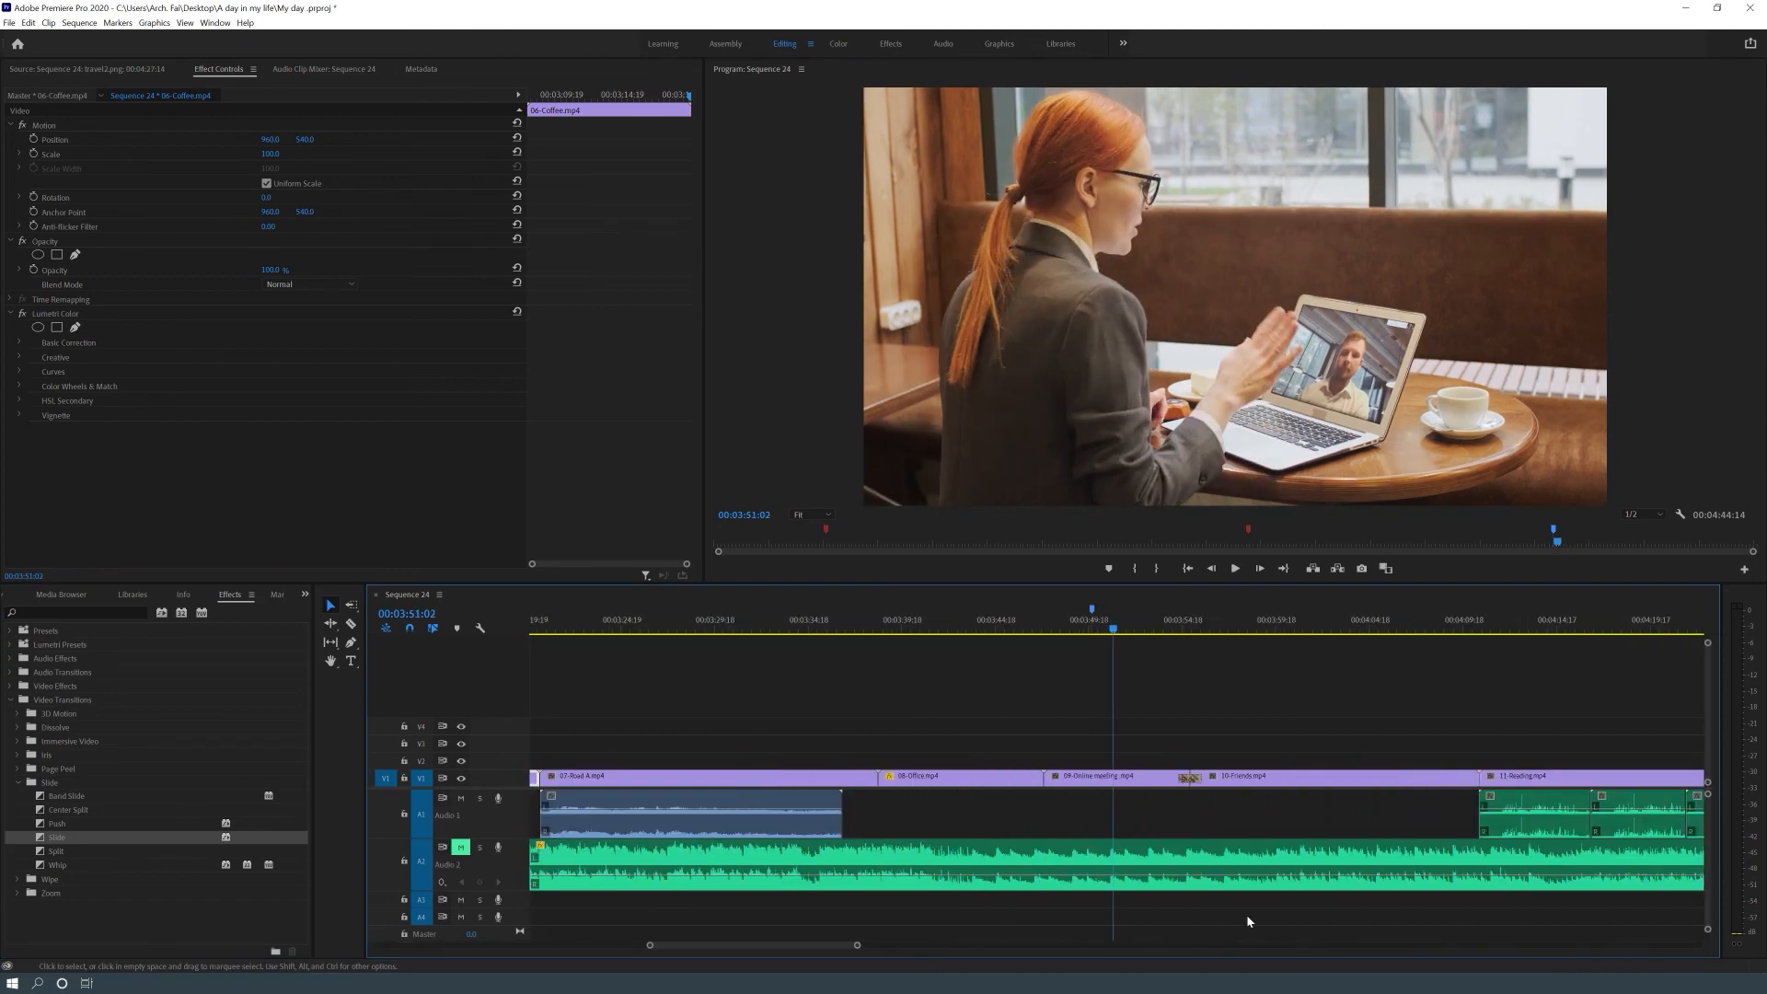
pyautogui.moveTo(1183, 781)
pyautogui.mouseDown()
pyautogui.moveTo(1134, 787)
pyautogui.moveTo(1166, 784)
pyautogui.mouseUp()
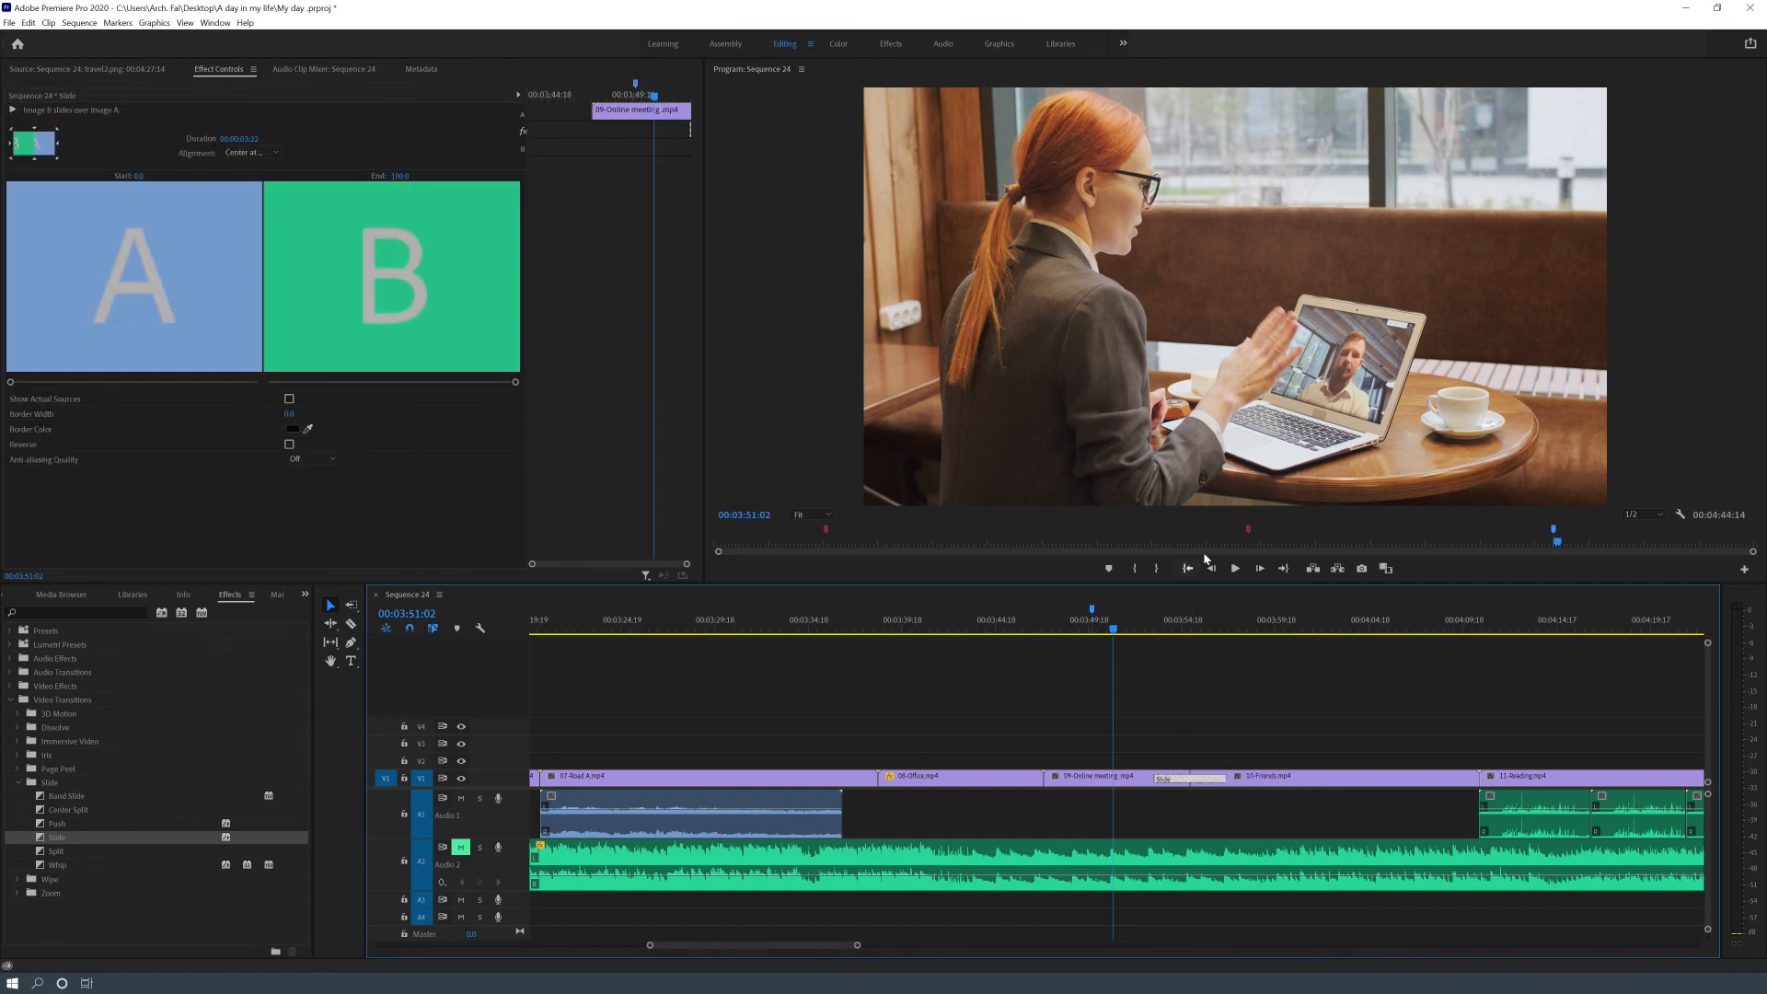
pyautogui.click(1236, 569)
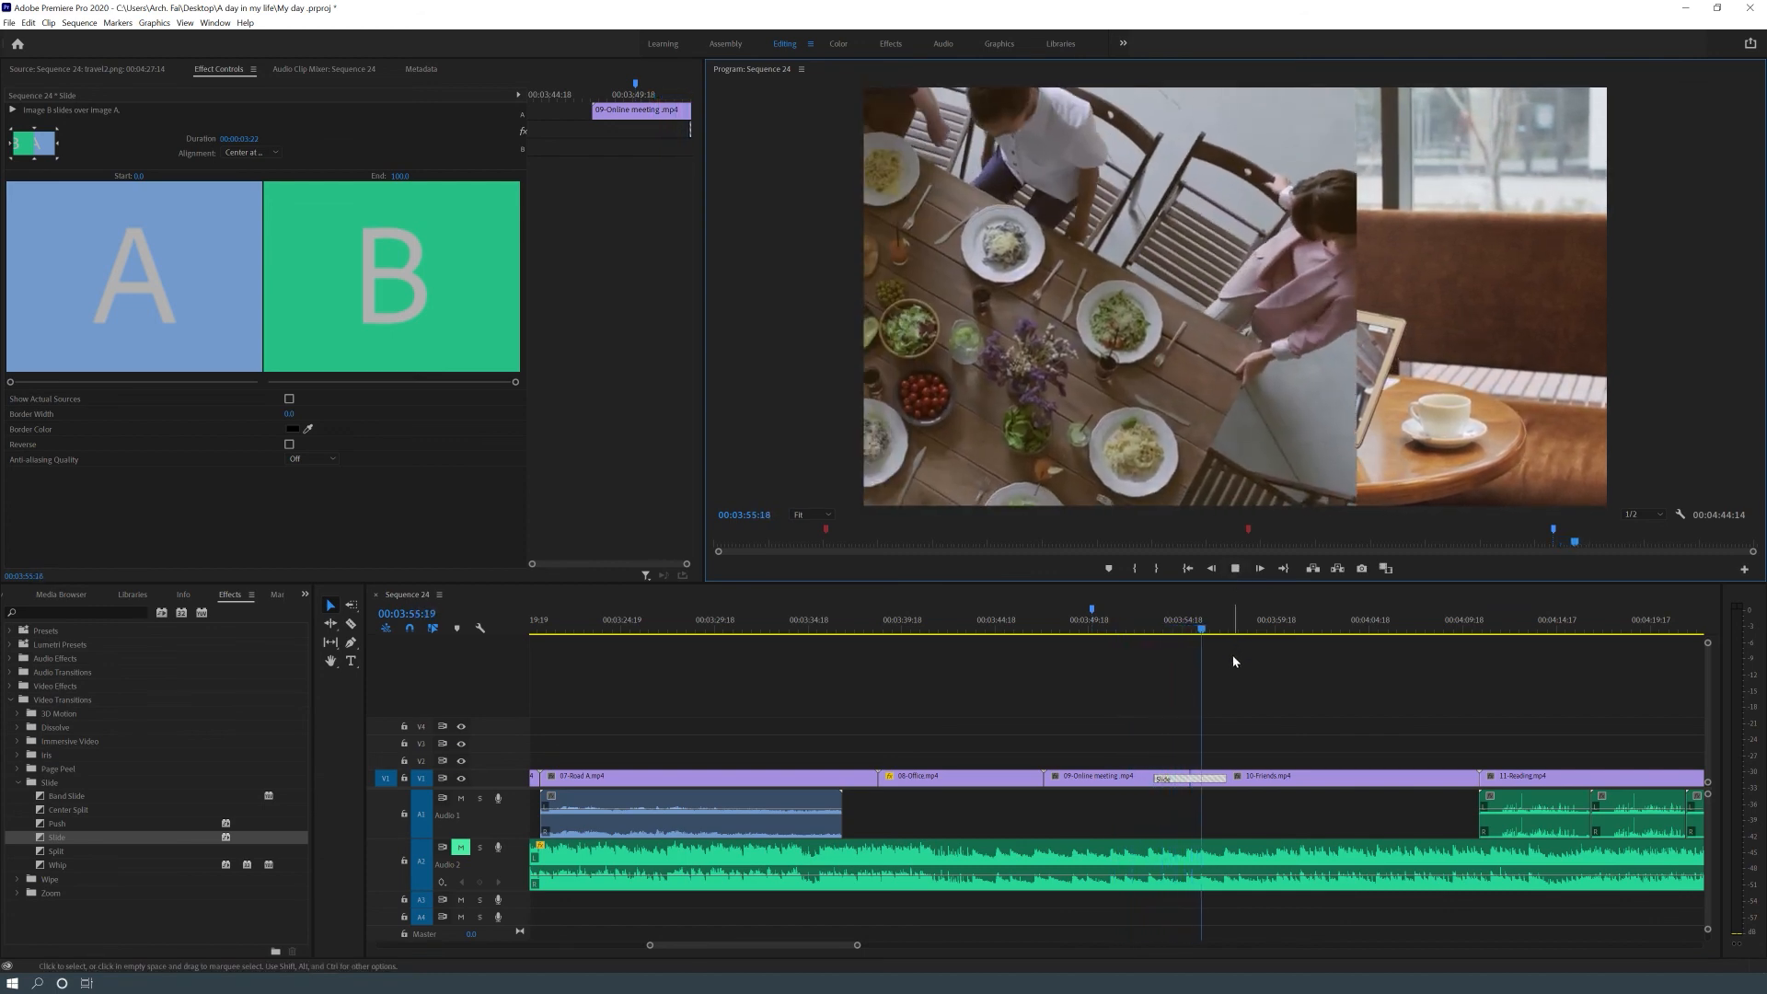
pyautogui.press('space')
# Add a Split video transition about 00:00:03:12 long between 08-Office.mp4 and 09-Online meeting.mp4, accepting repeated frames, and play it back
pyautogui.moveTo(1064, 629); pyautogui.dragTo(1045, 631)
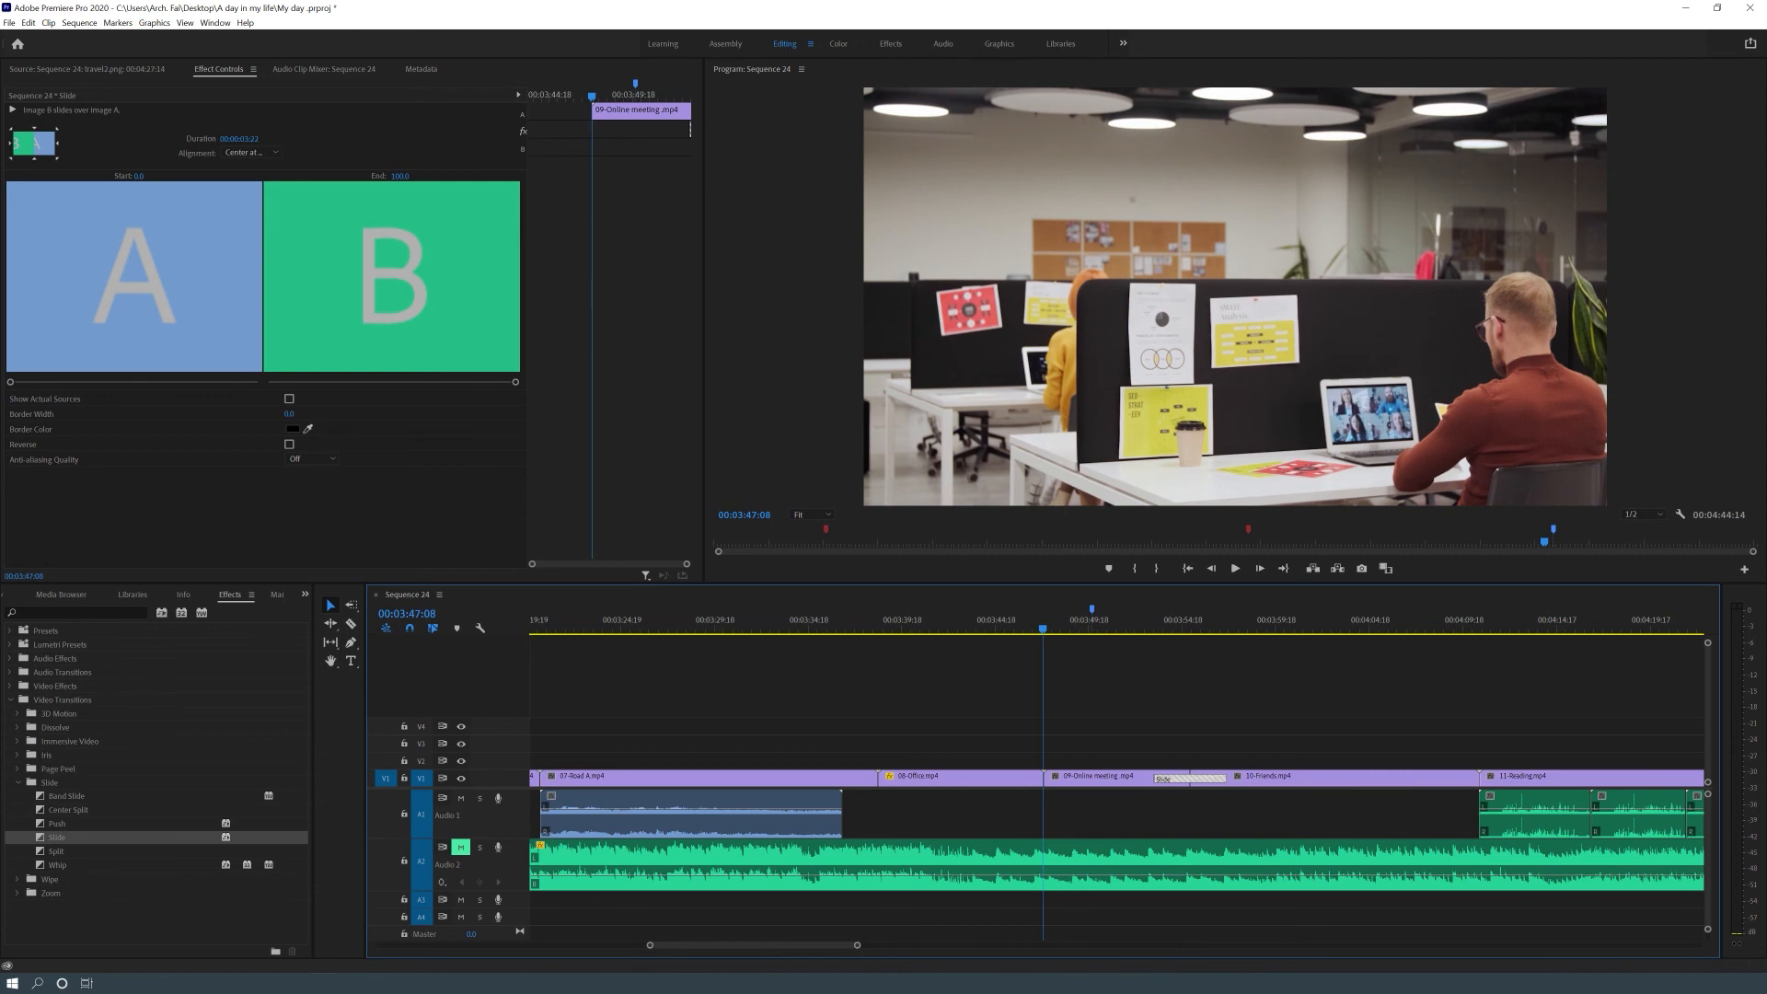
pyautogui.moveTo(55, 852); pyautogui.dragTo(1046, 788)
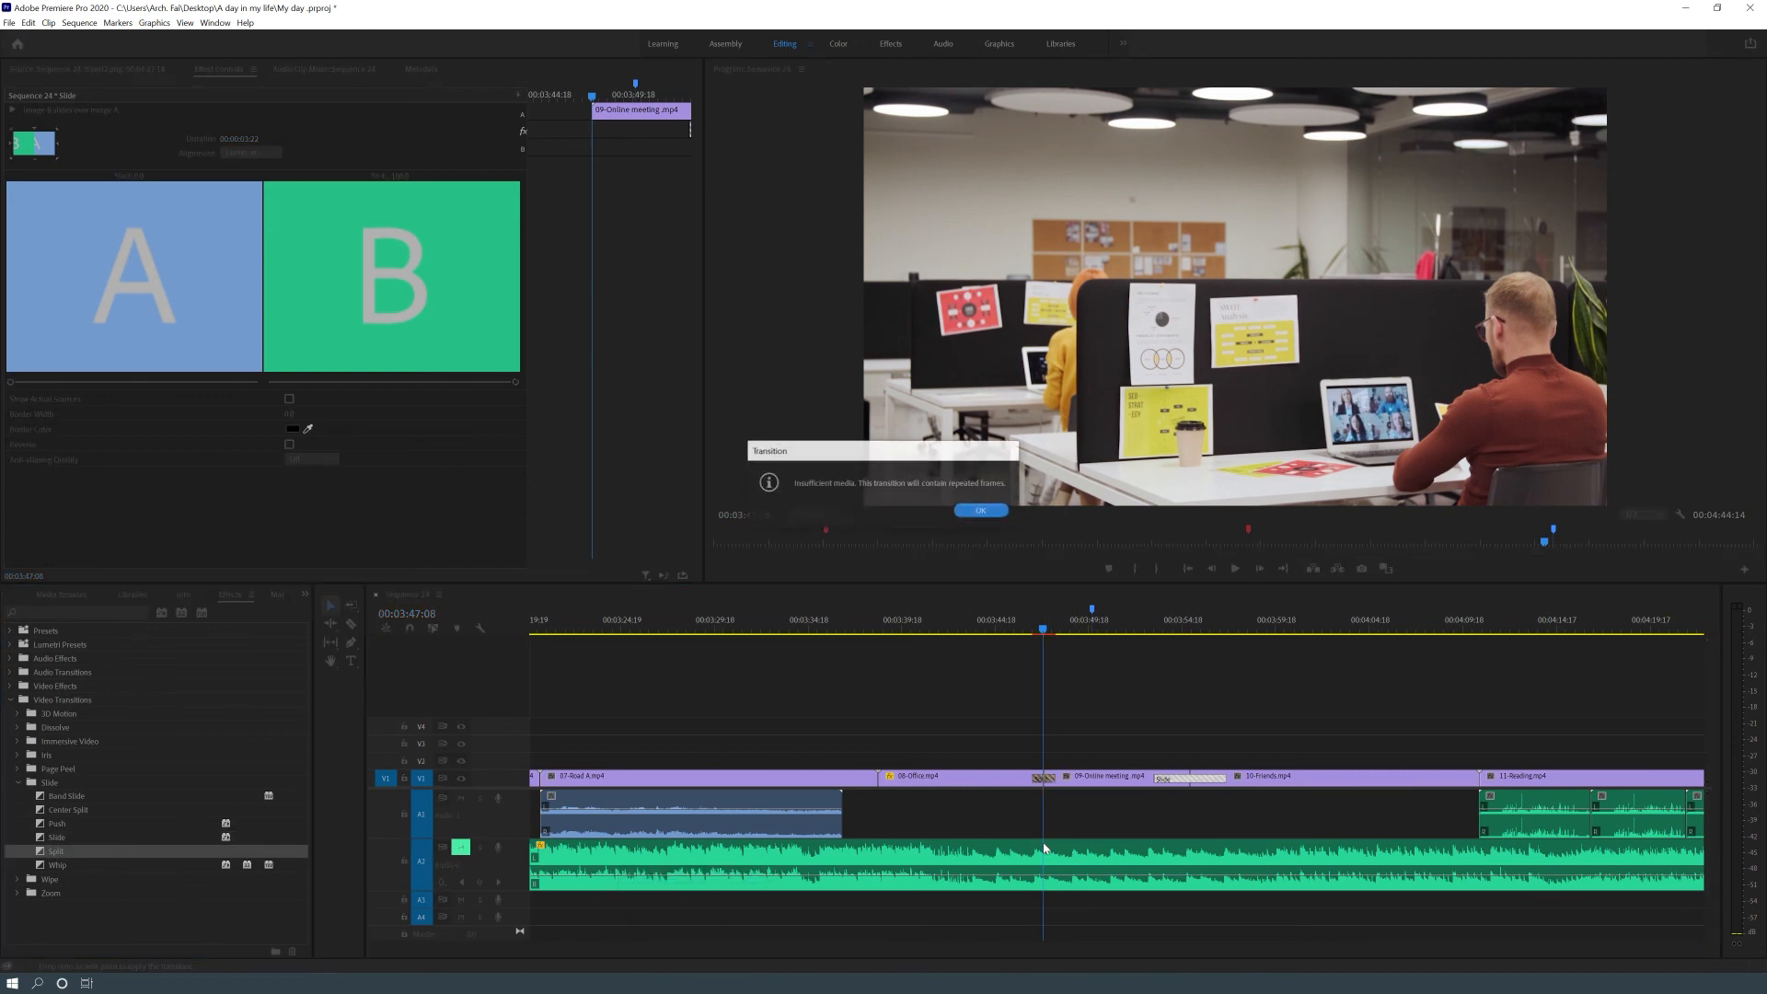
pyautogui.click(981, 511)
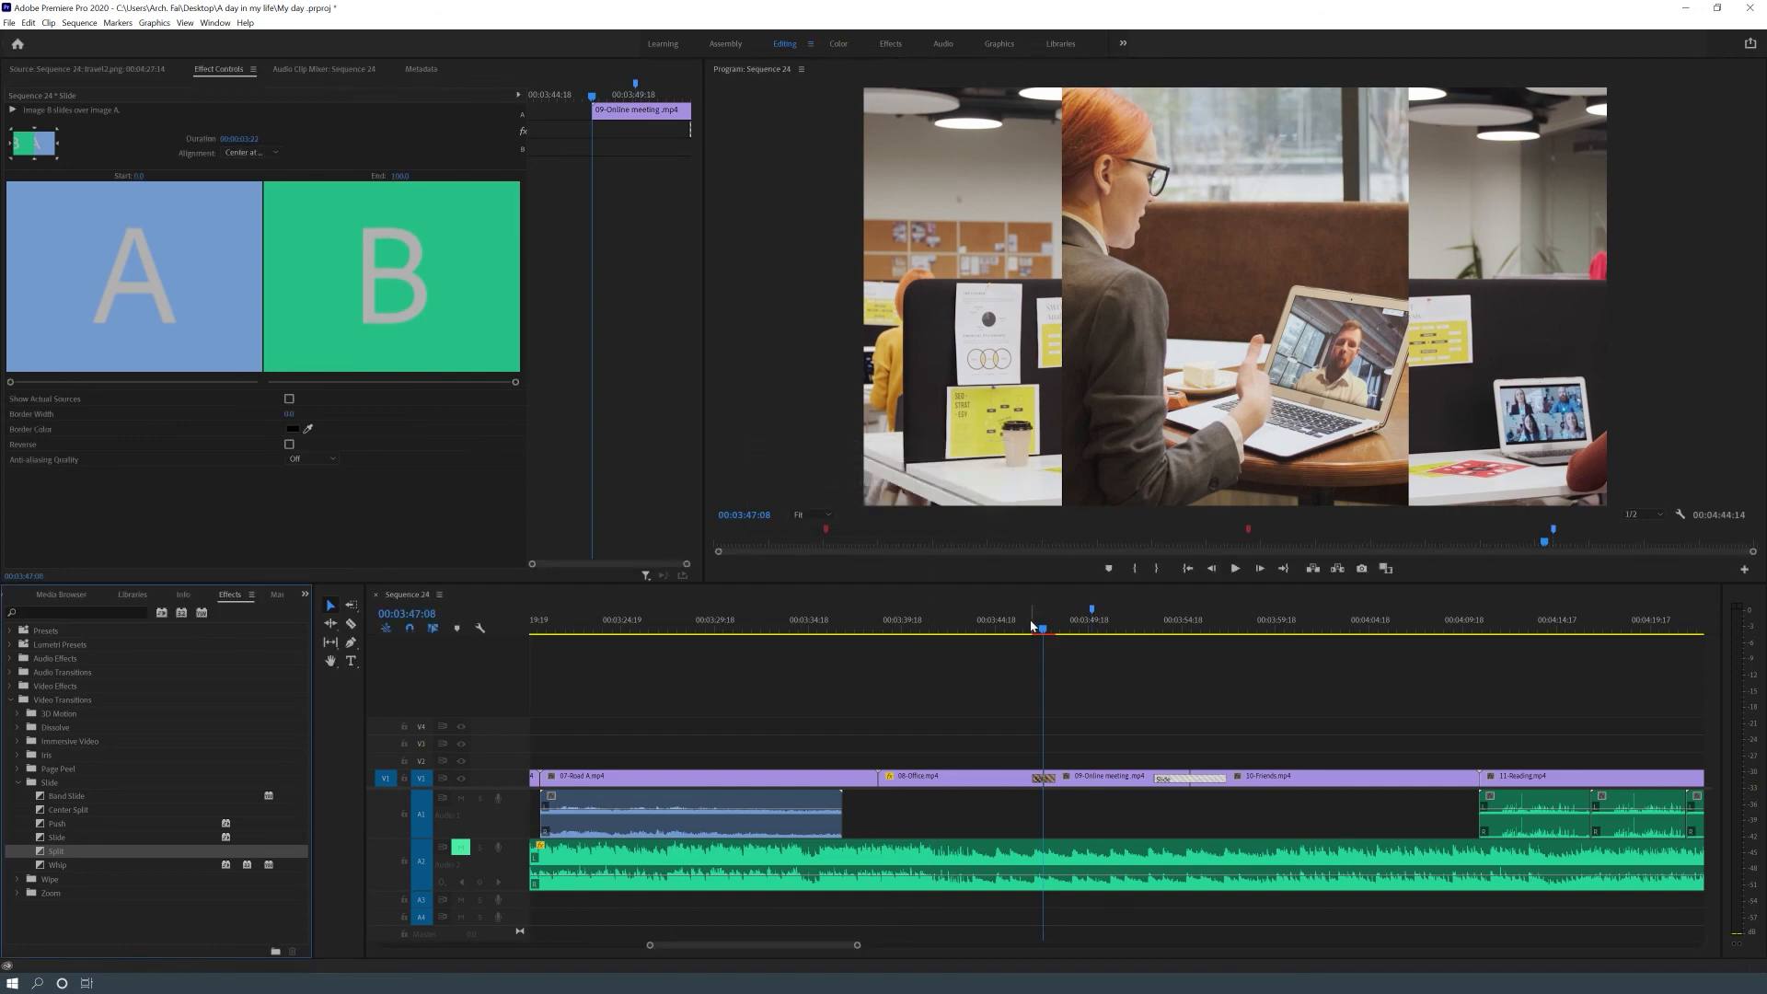
pyautogui.click(1022, 778)
pyautogui.press('space')
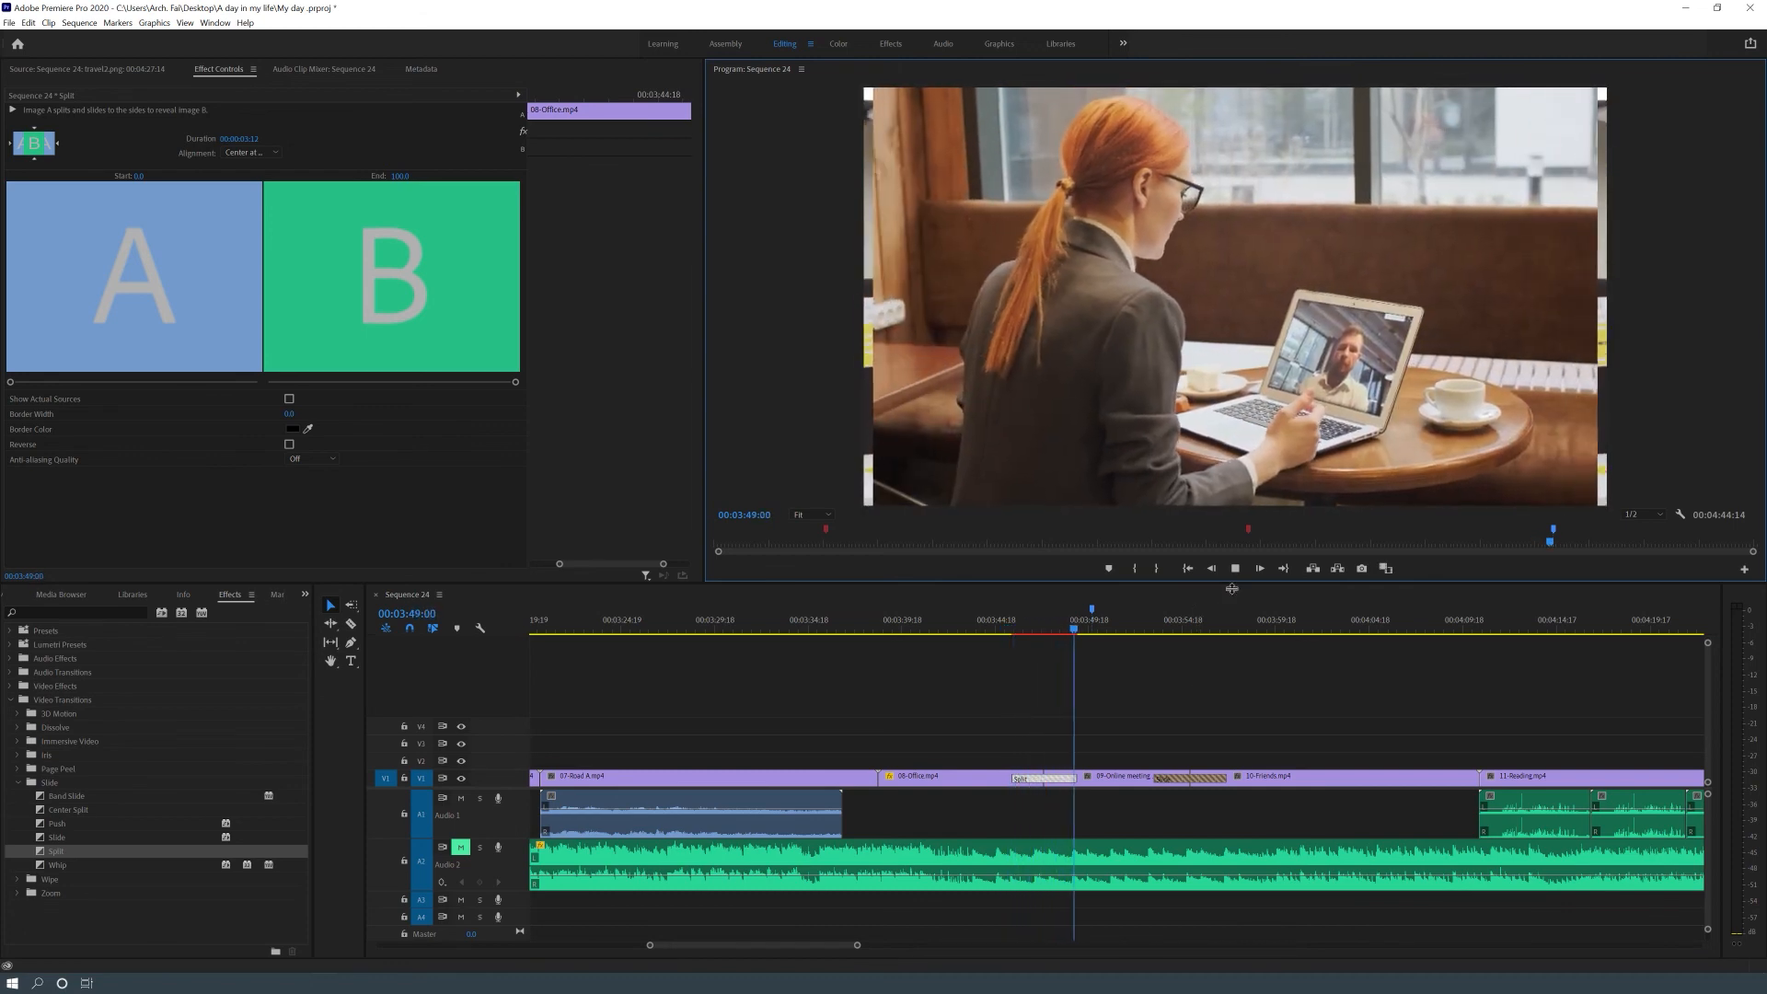
# Unmute the Audio 2 music track and play the last seconds of the sequence to hear how the music ends
pyautogui.click(1237, 577)
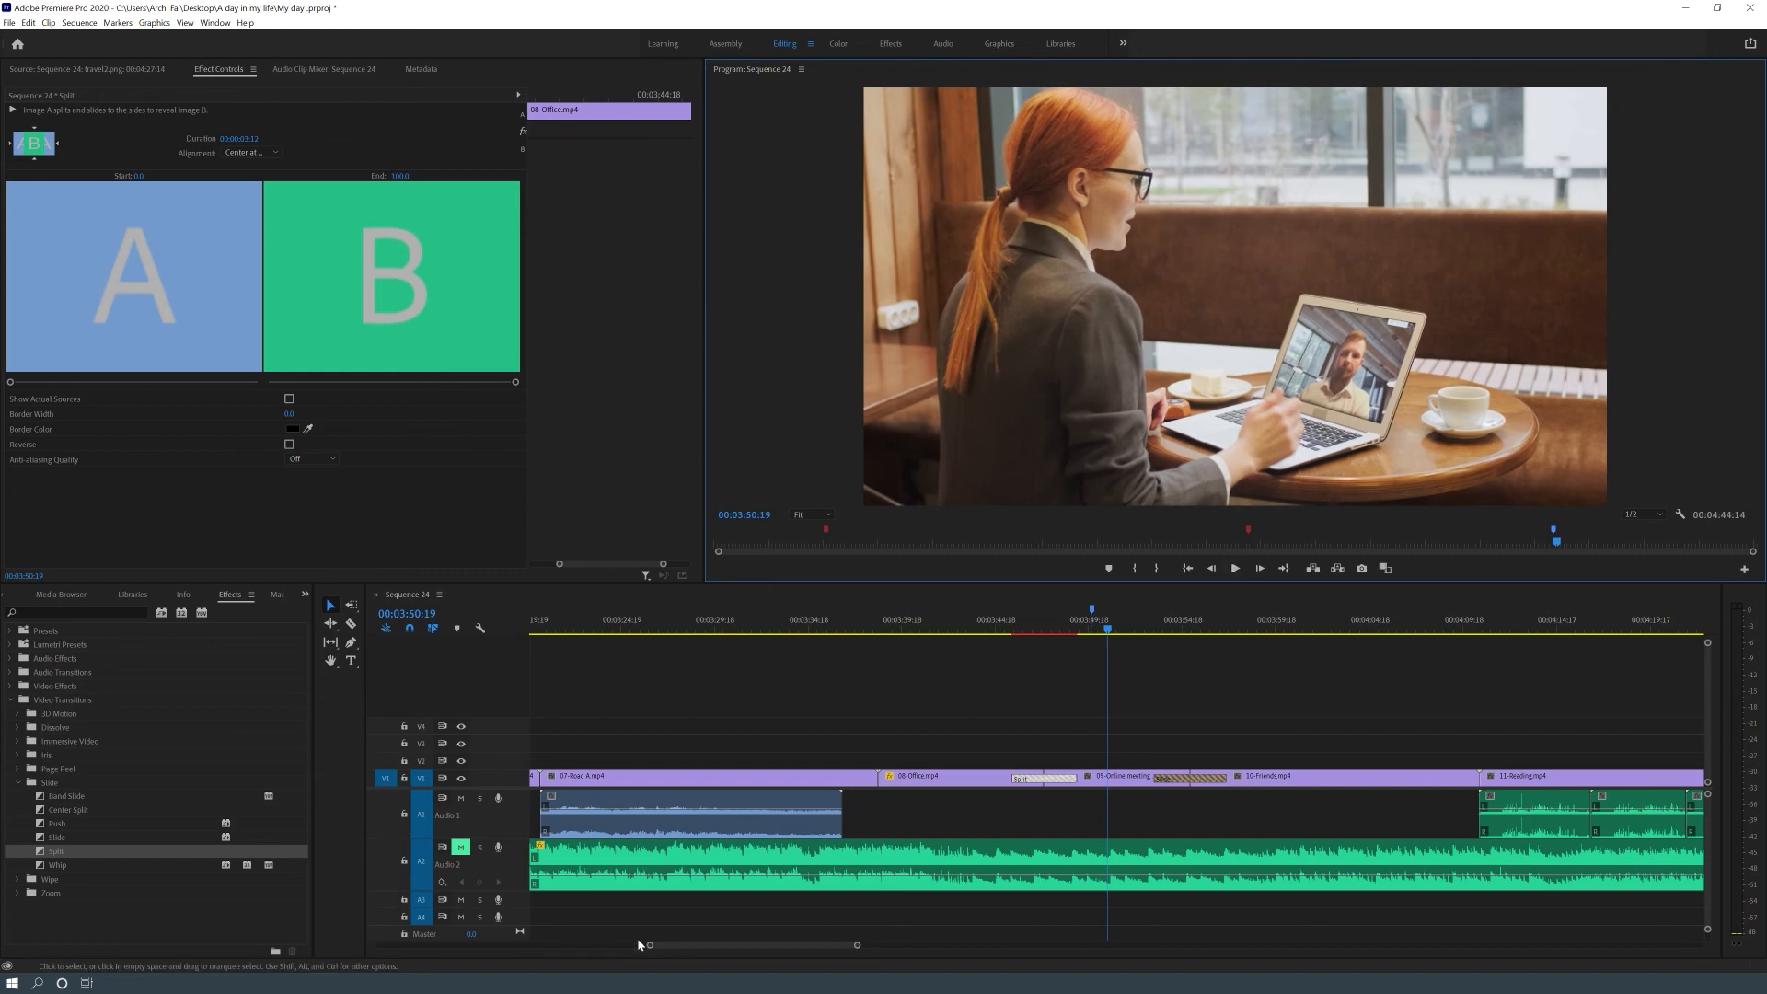
pyautogui.moveTo(742, 945); pyautogui.dragTo(795, 940)
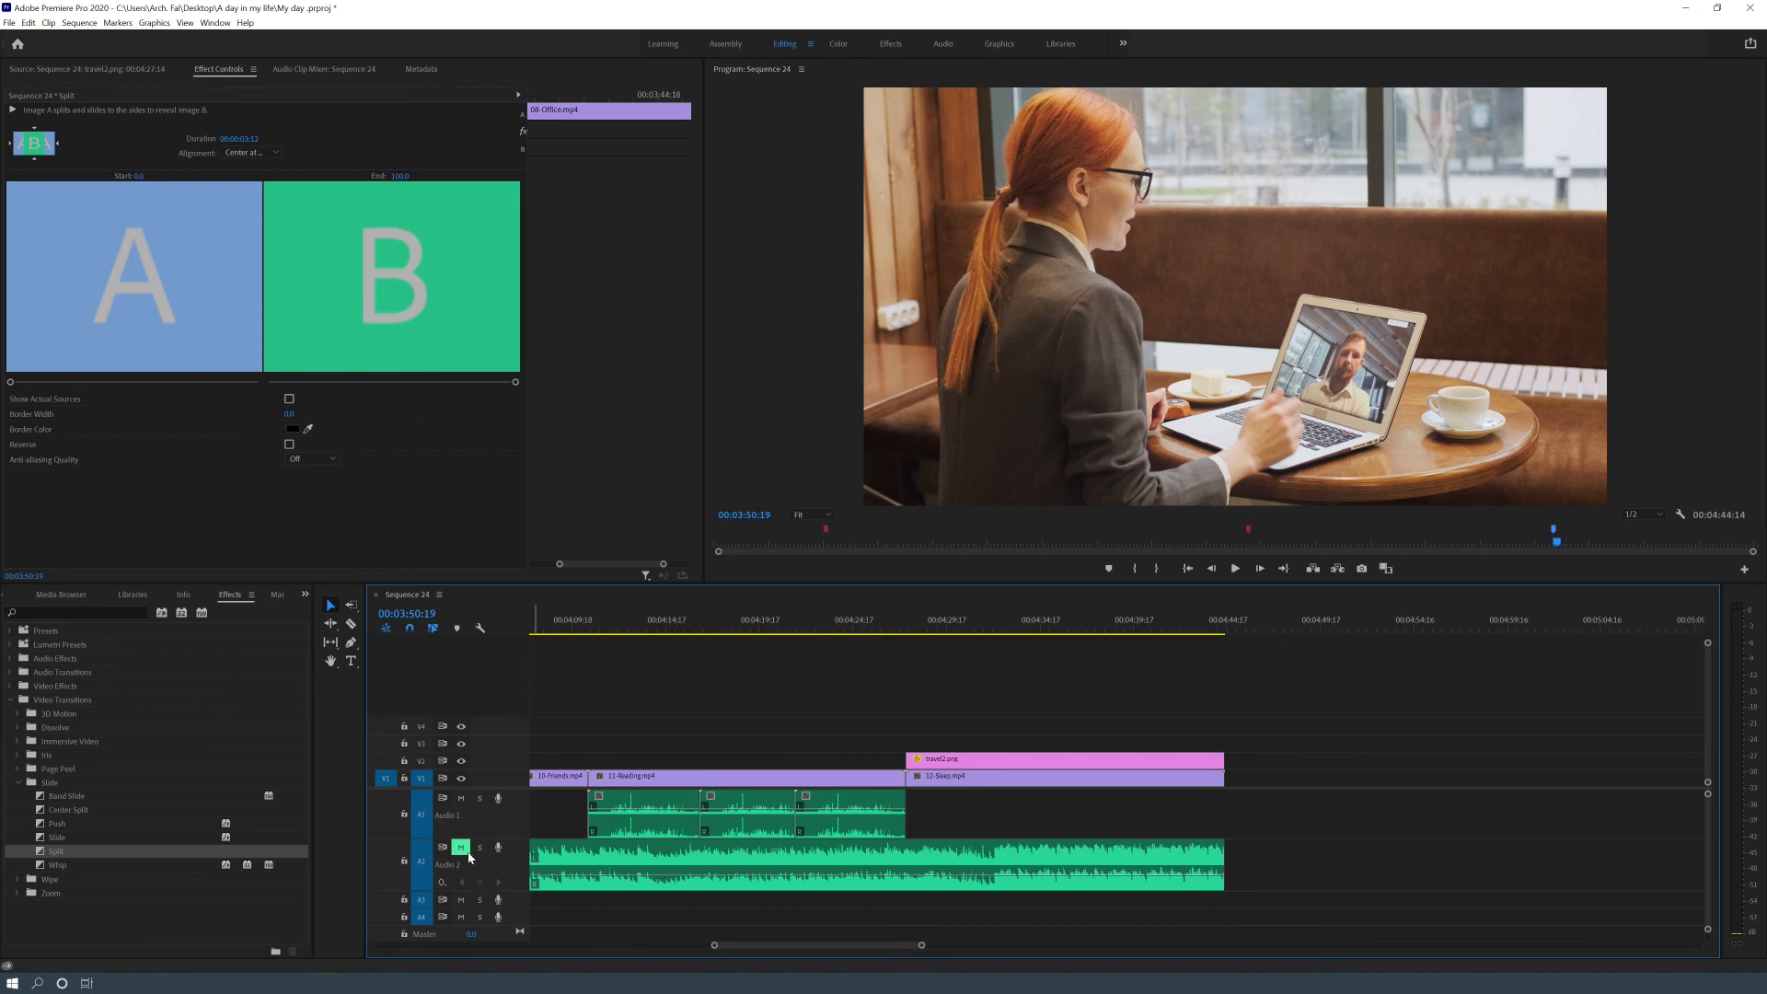
pyautogui.click(1188, 622)
pyautogui.click(1235, 570)
pyautogui.press('space')
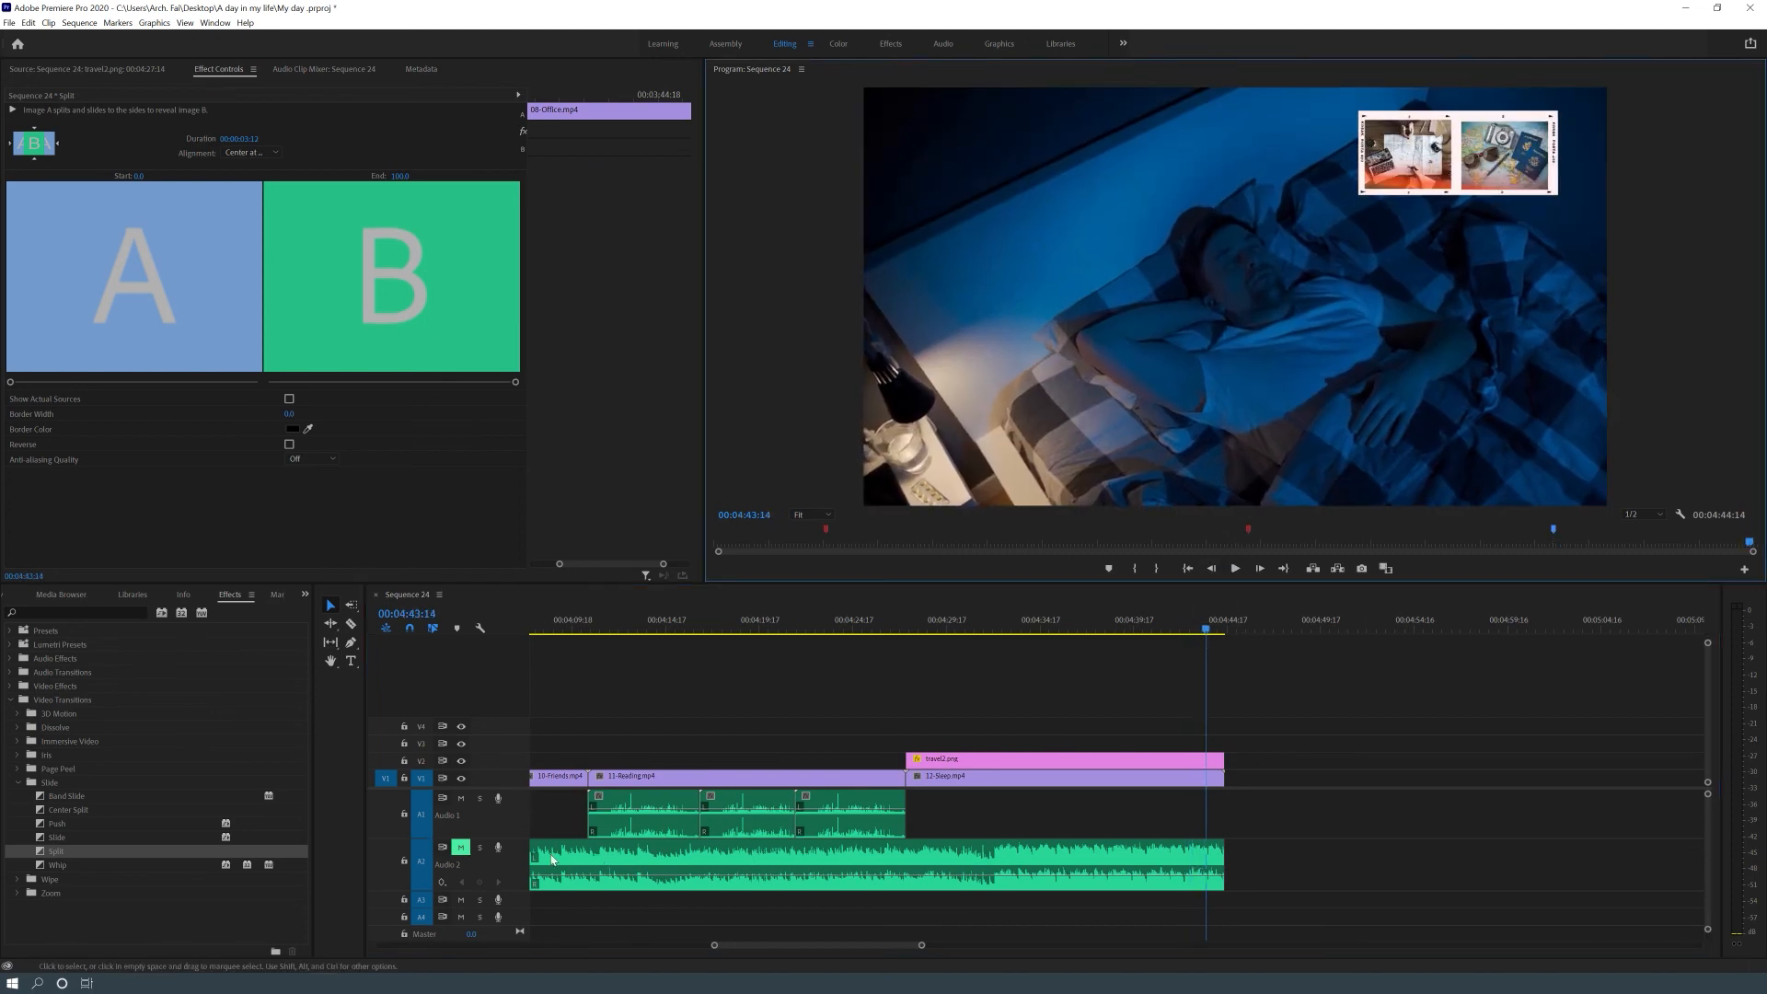
pyautogui.click(460, 847)
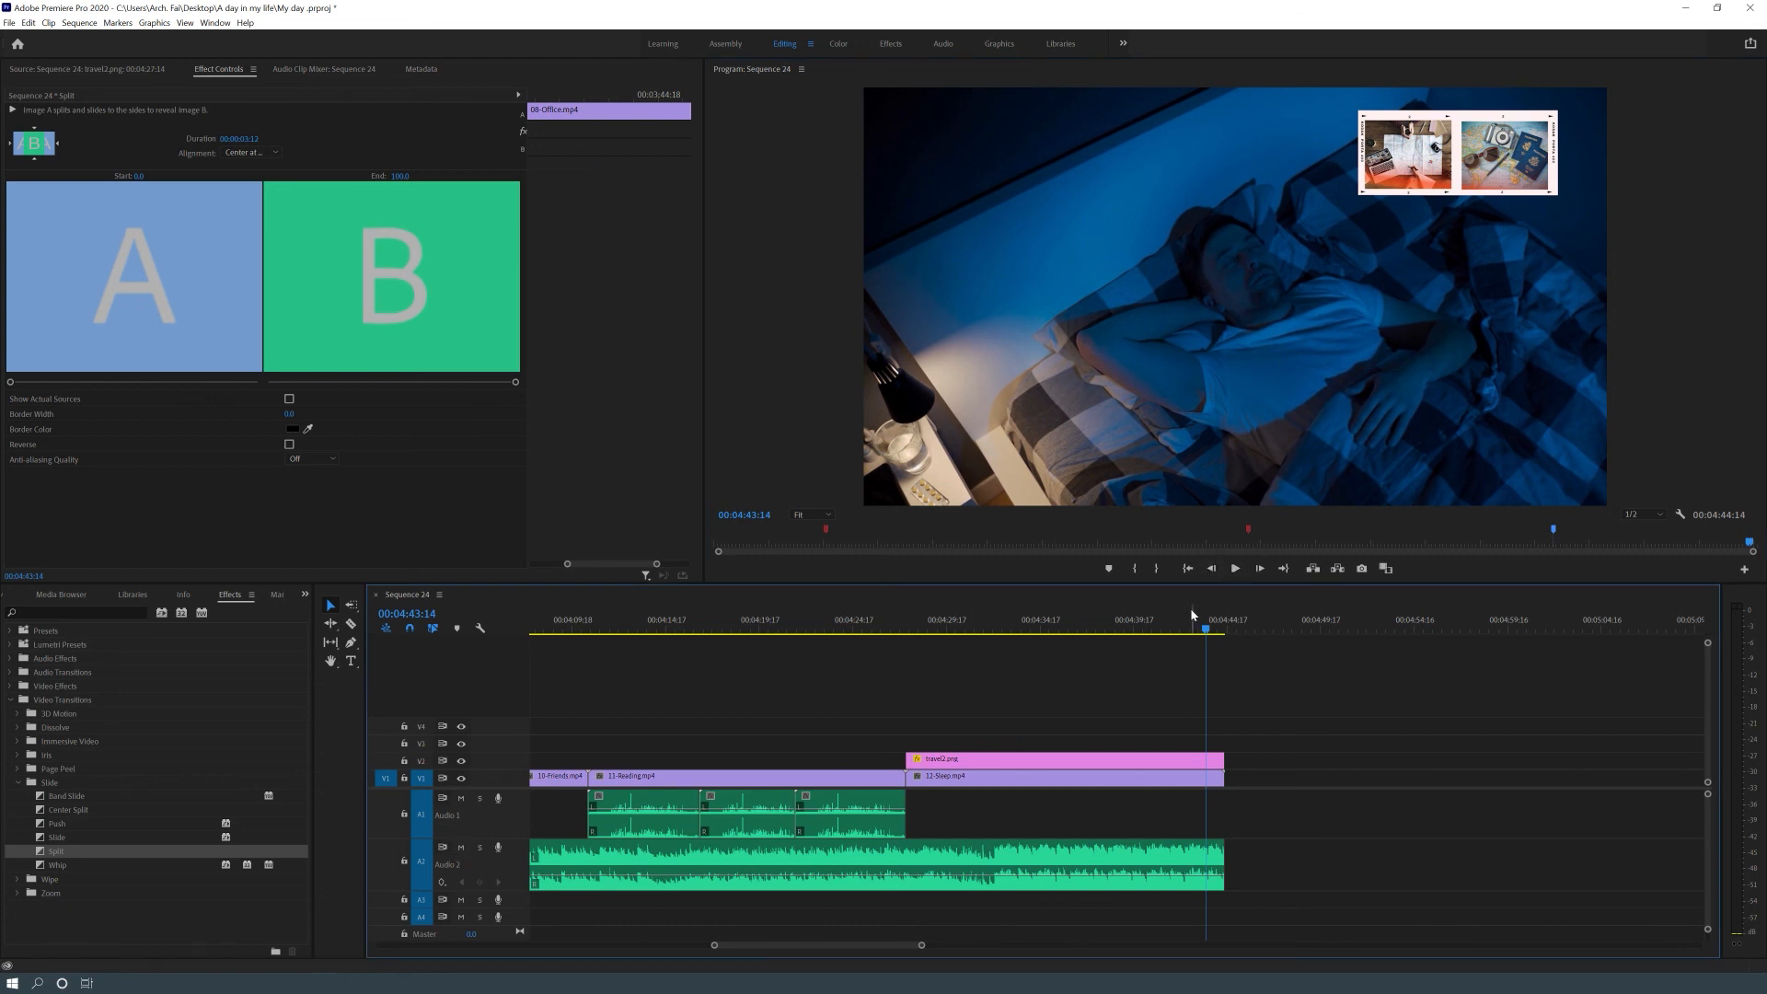
pyautogui.click(1171, 627)
pyautogui.click(1235, 568)
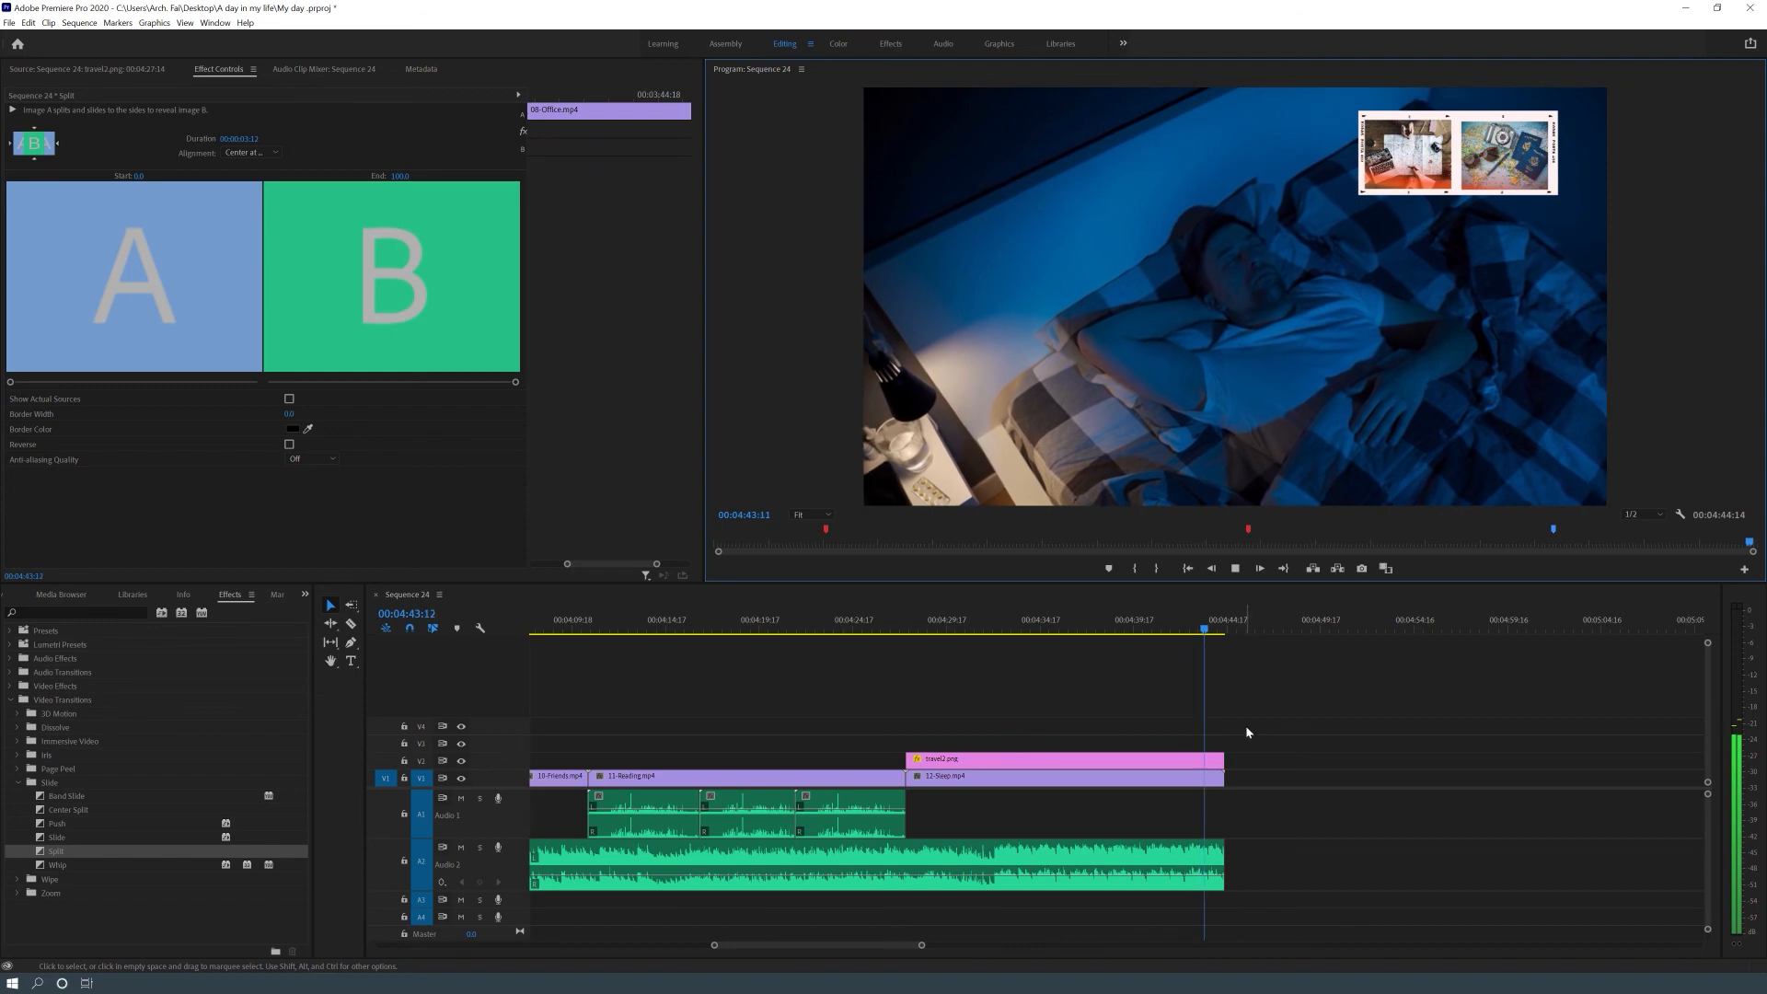
pyautogui.click(1235, 570)
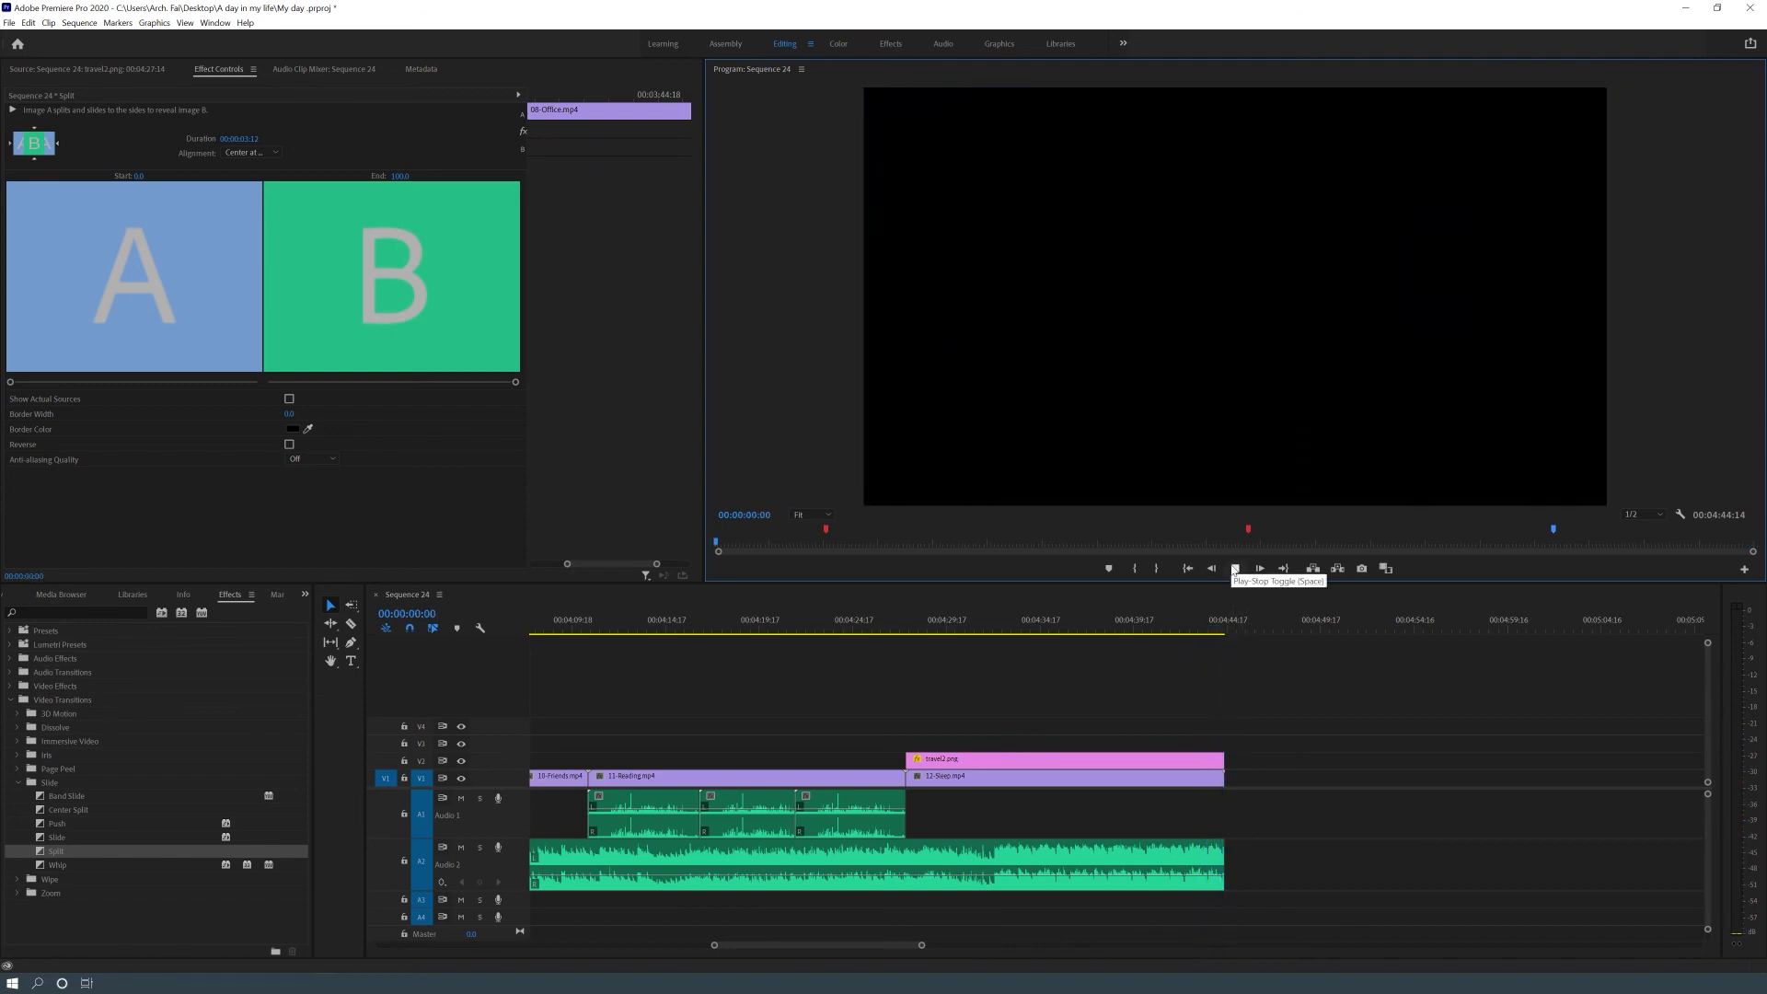
# Apply the Exponential Fade audio transition to the end of the music clip on Audio 2
pyautogui.click(1211, 630)
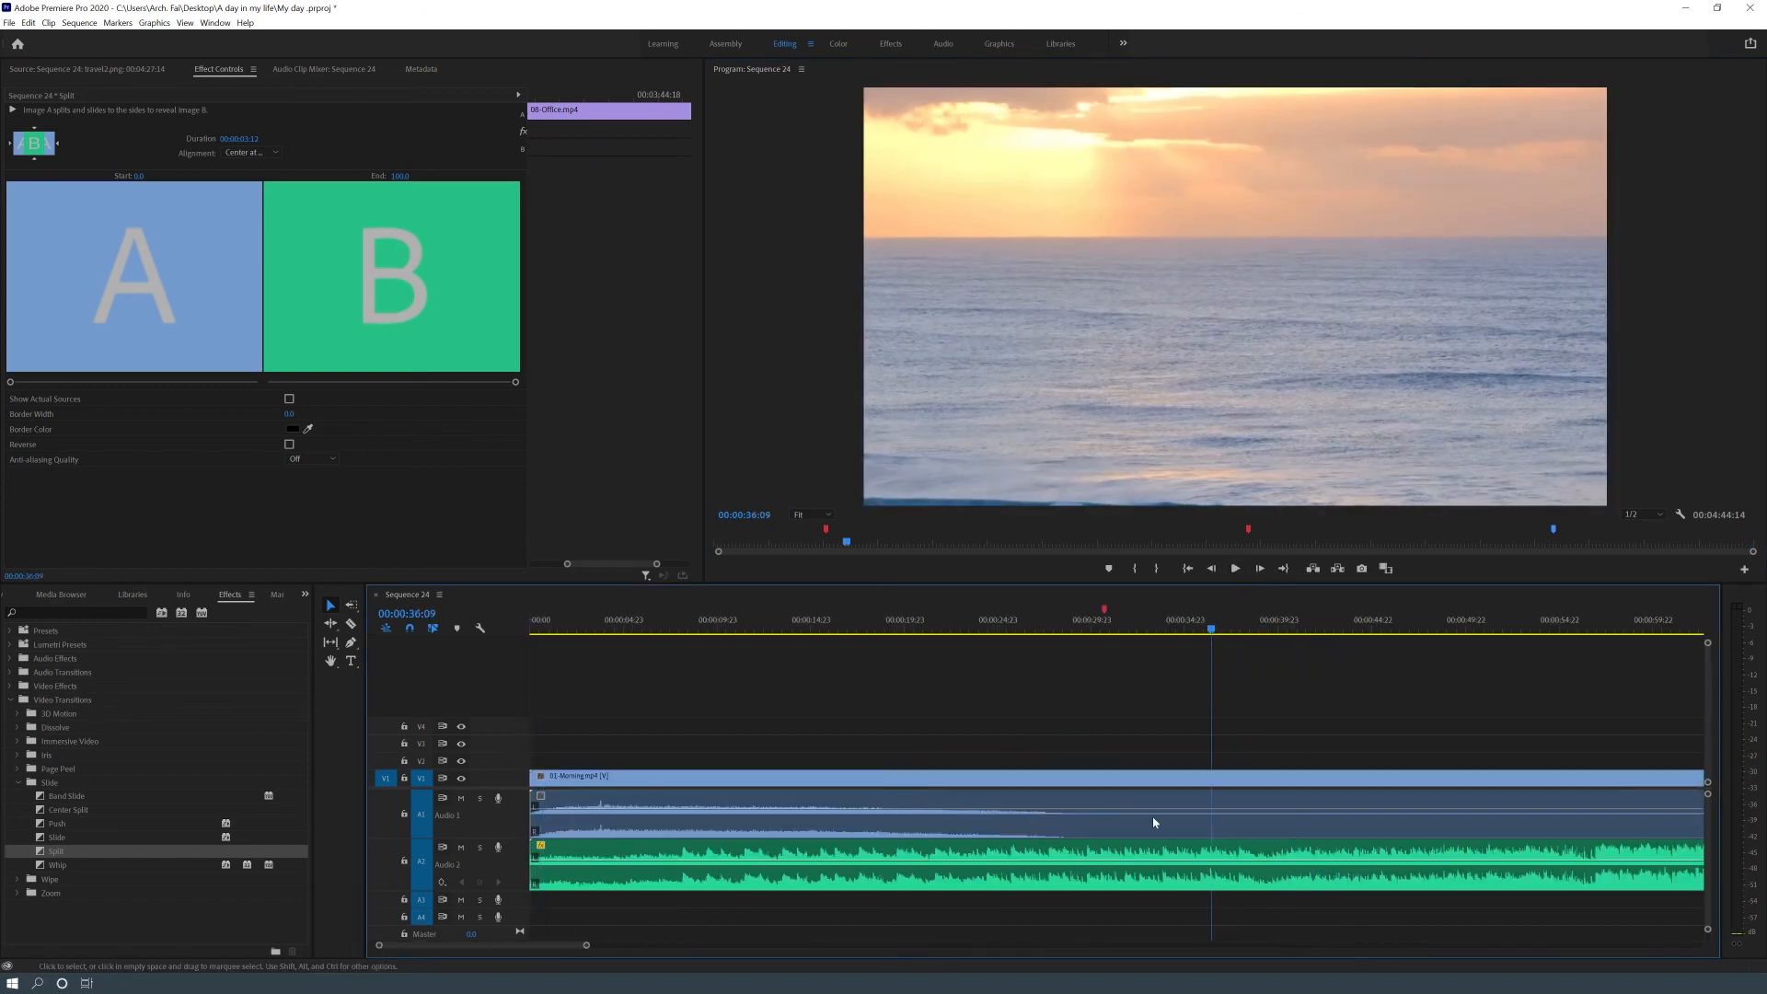
pyautogui.moveTo(534, 944); pyautogui.dragTo(890, 944)
pyautogui.click(863, 622)
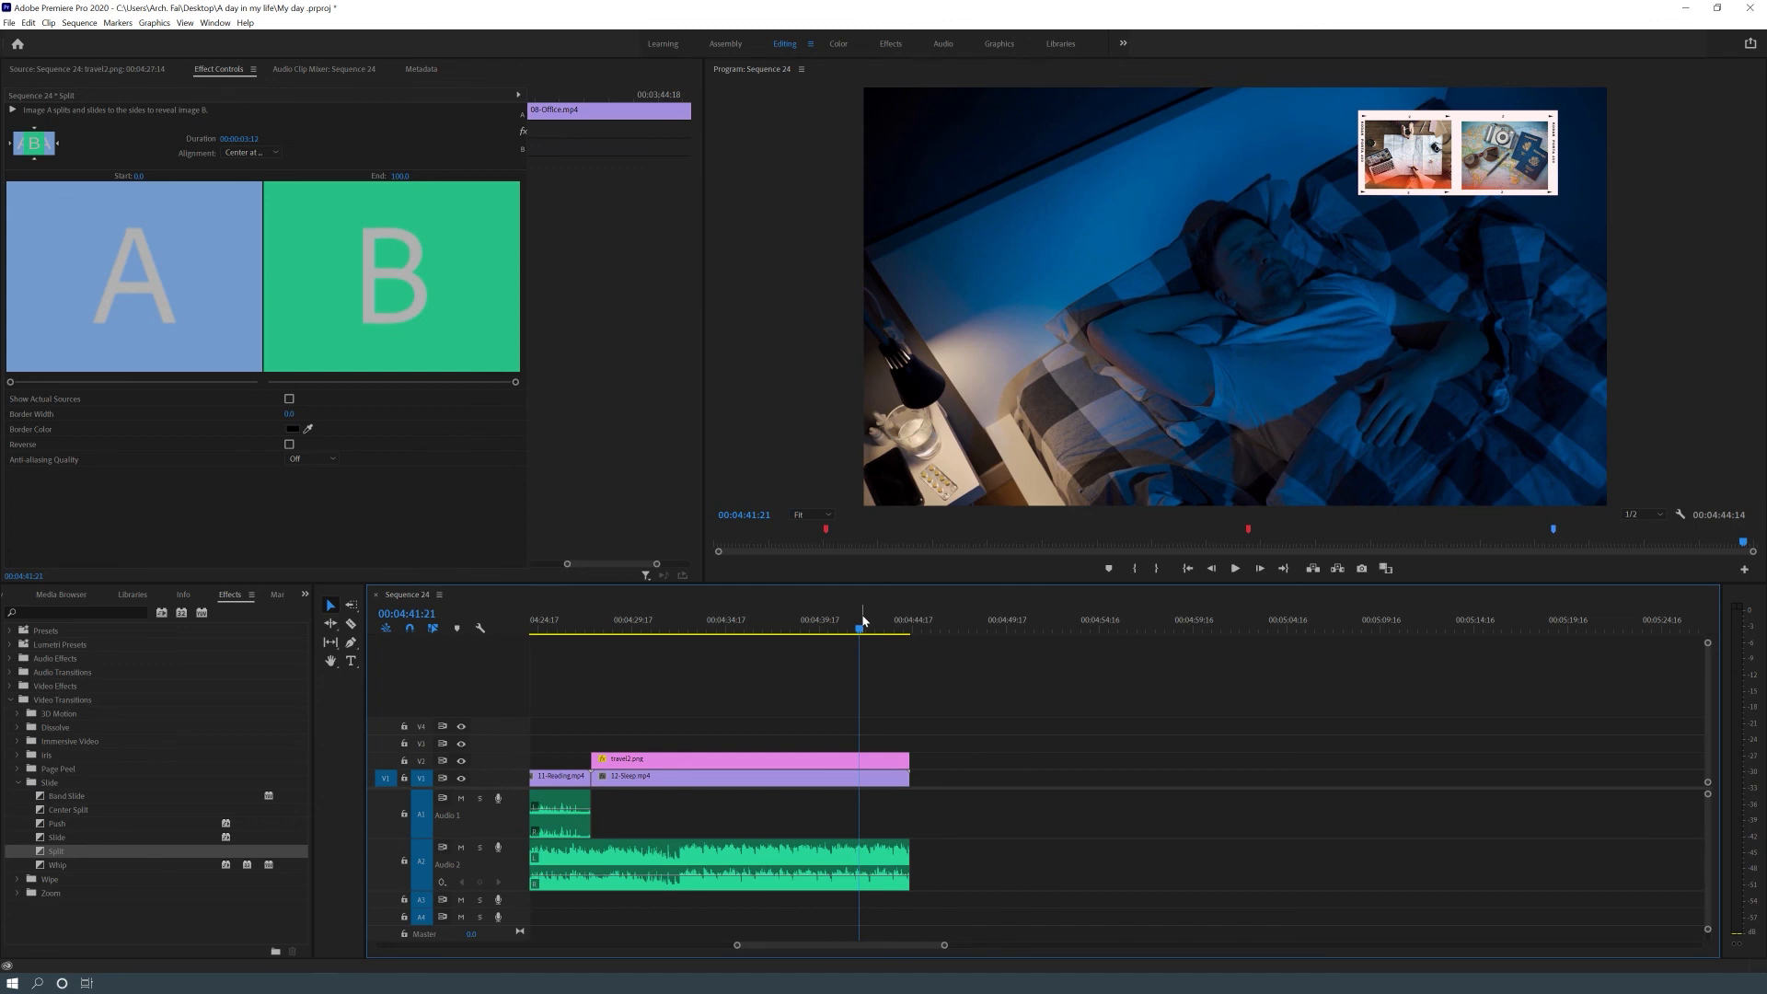
pyautogui.click(18, 782)
pyautogui.click(12, 672)
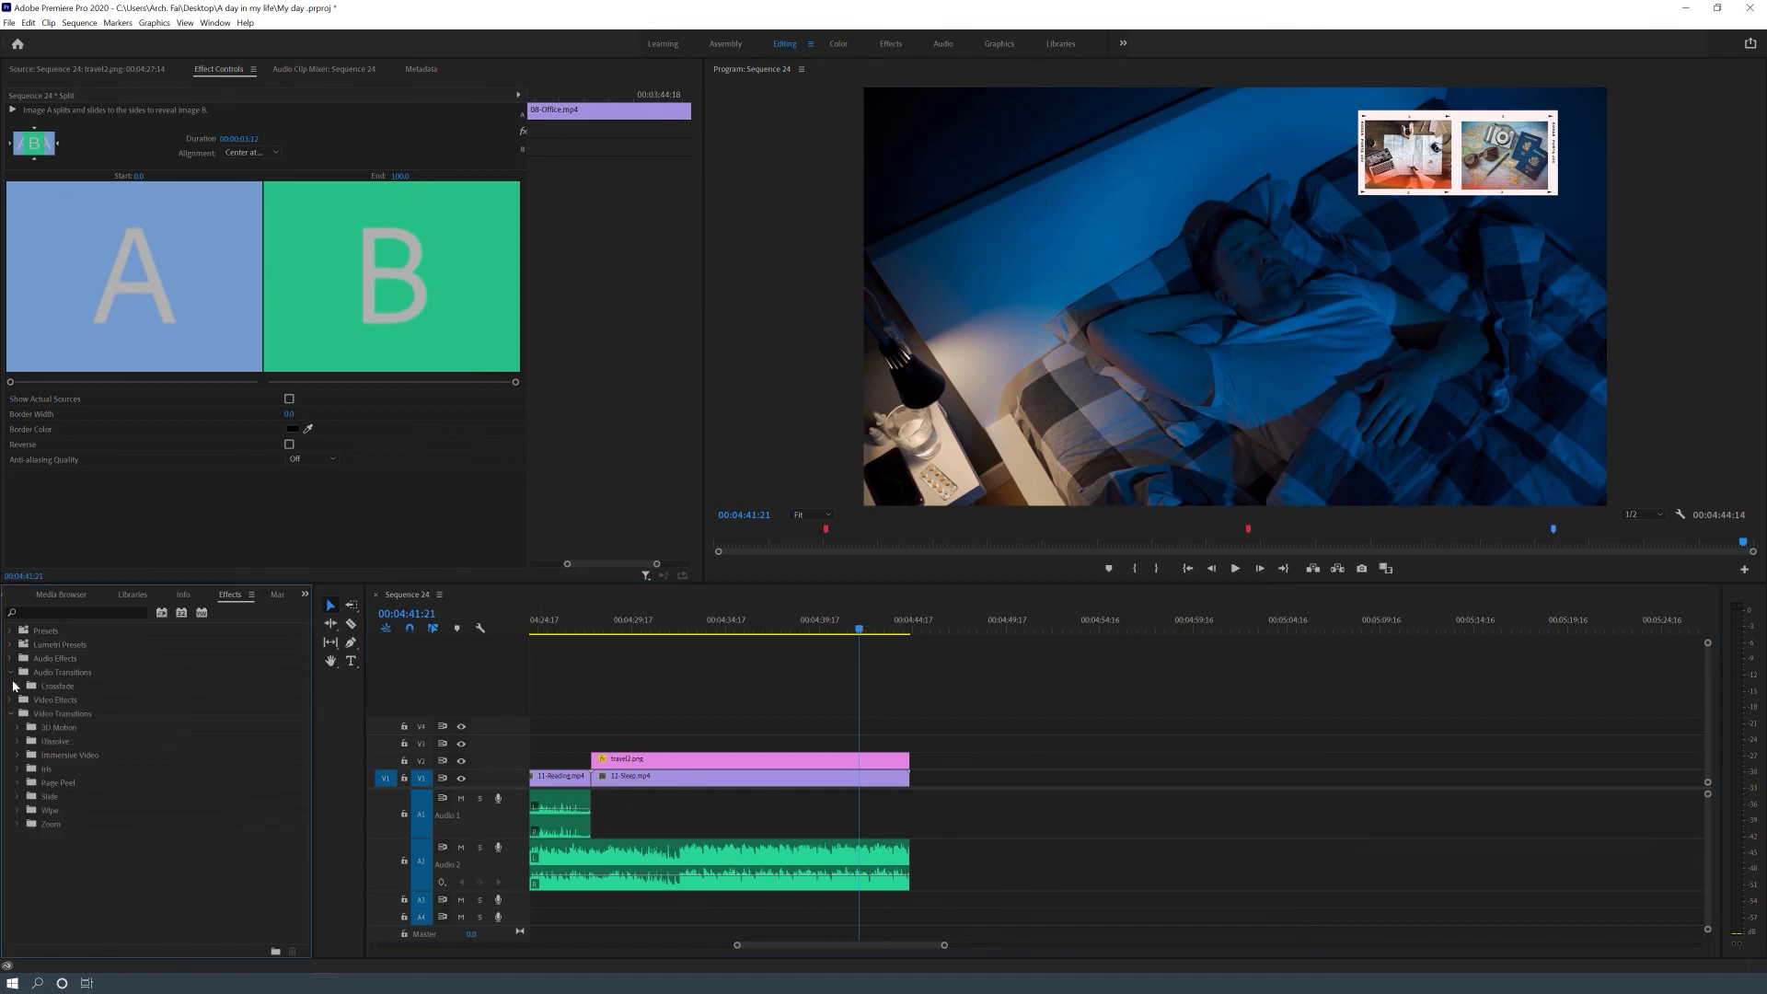
pyautogui.click(19, 686)
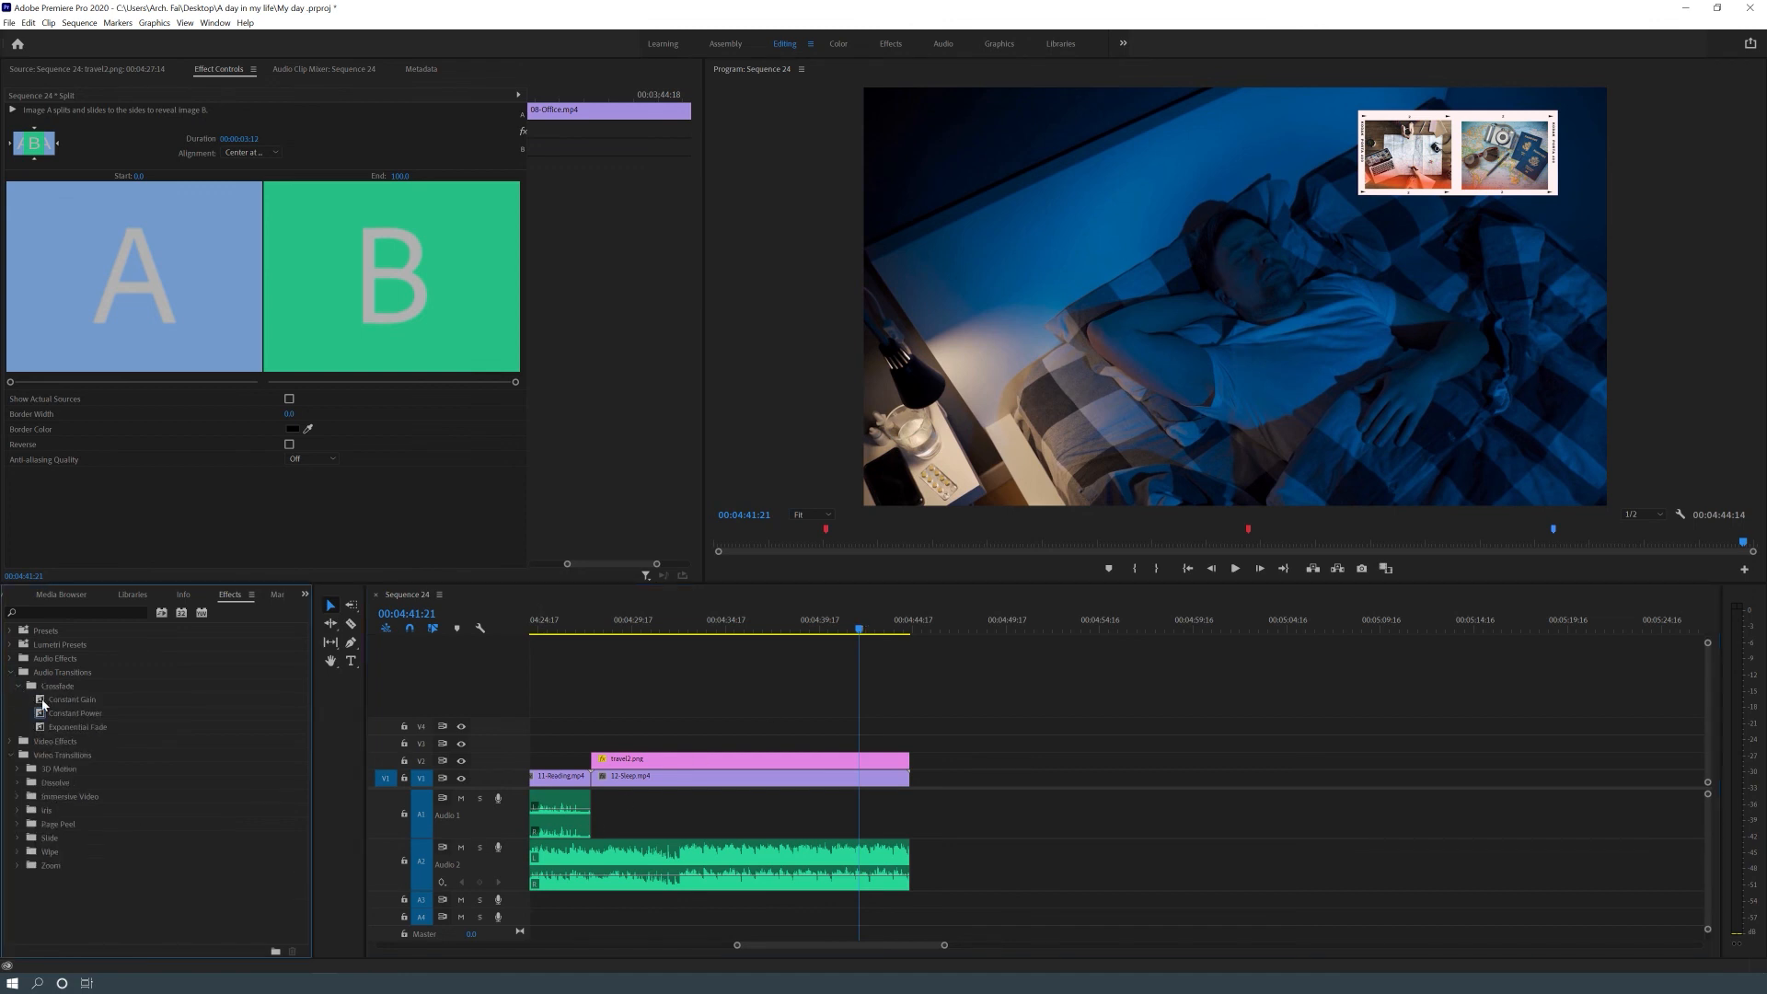
pyautogui.click(70, 727)
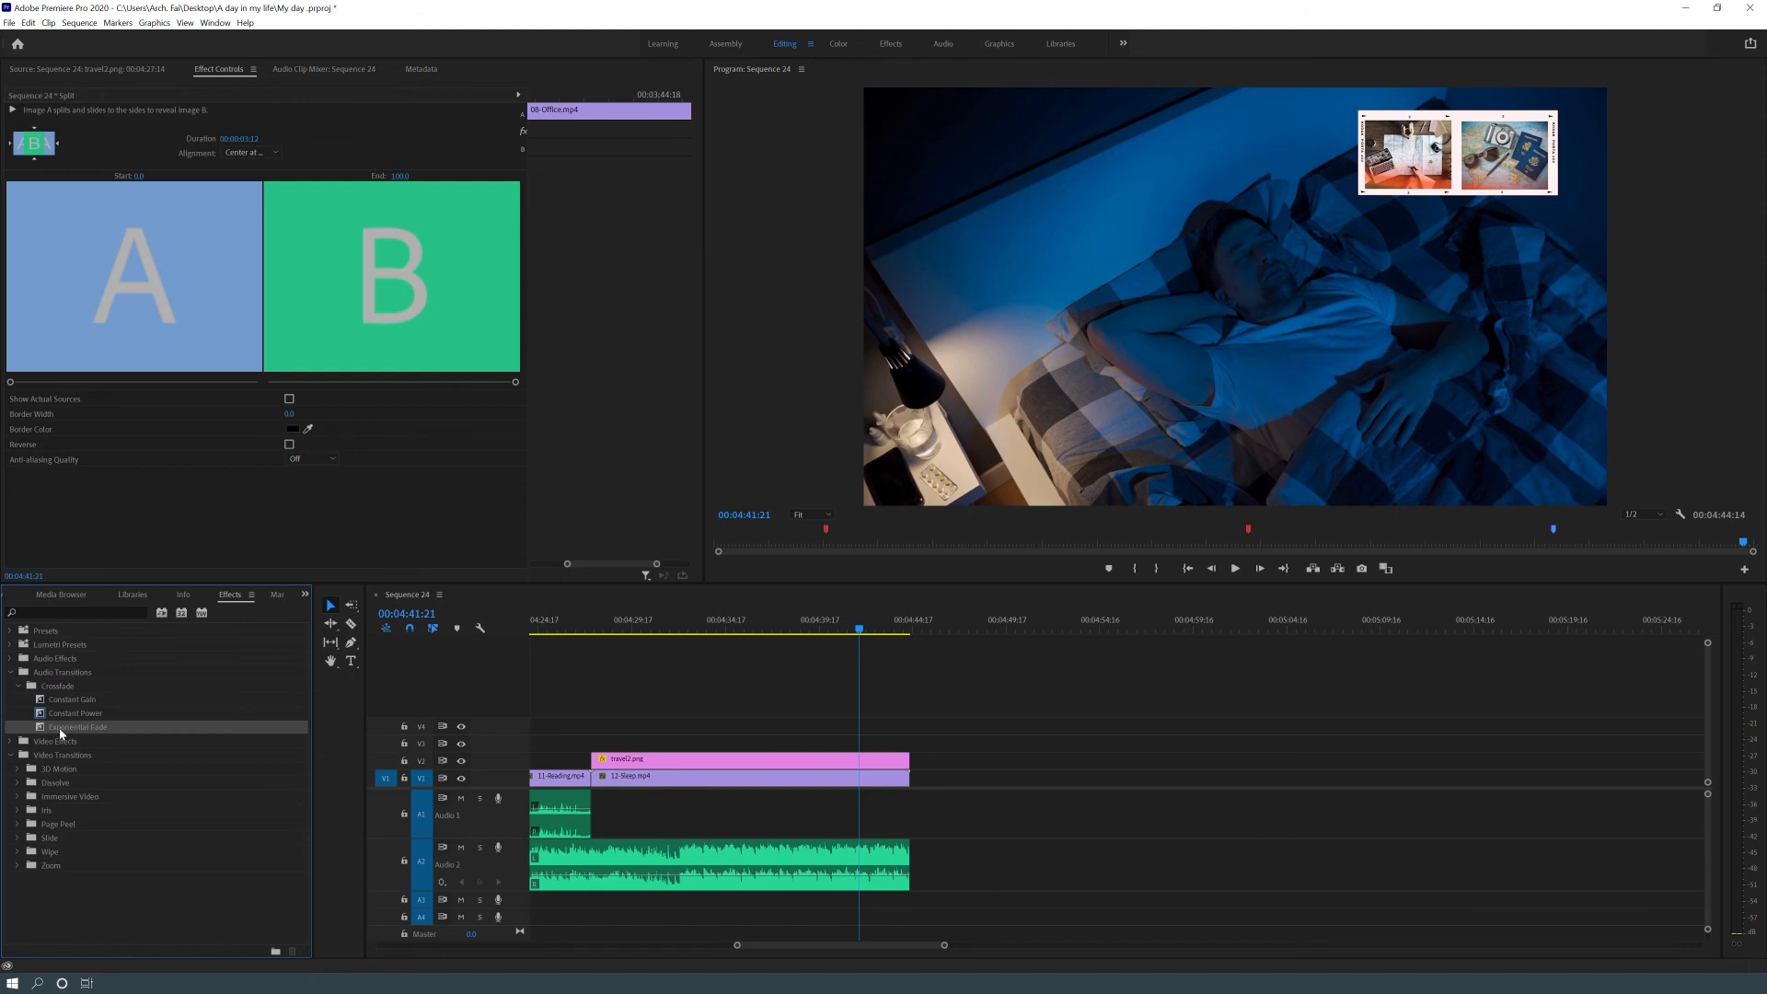
pyautogui.moveTo(137, 750); pyautogui.dragTo(892, 871)
# Lengthen the Exponential Fade at the end of the music to about 00:00:02:14 and play it back
pyautogui.click(901, 871)
pyautogui.click(890, 872)
pyautogui.click(901, 872)
pyautogui.moveTo(901, 872); pyautogui.dragTo(865, 873)
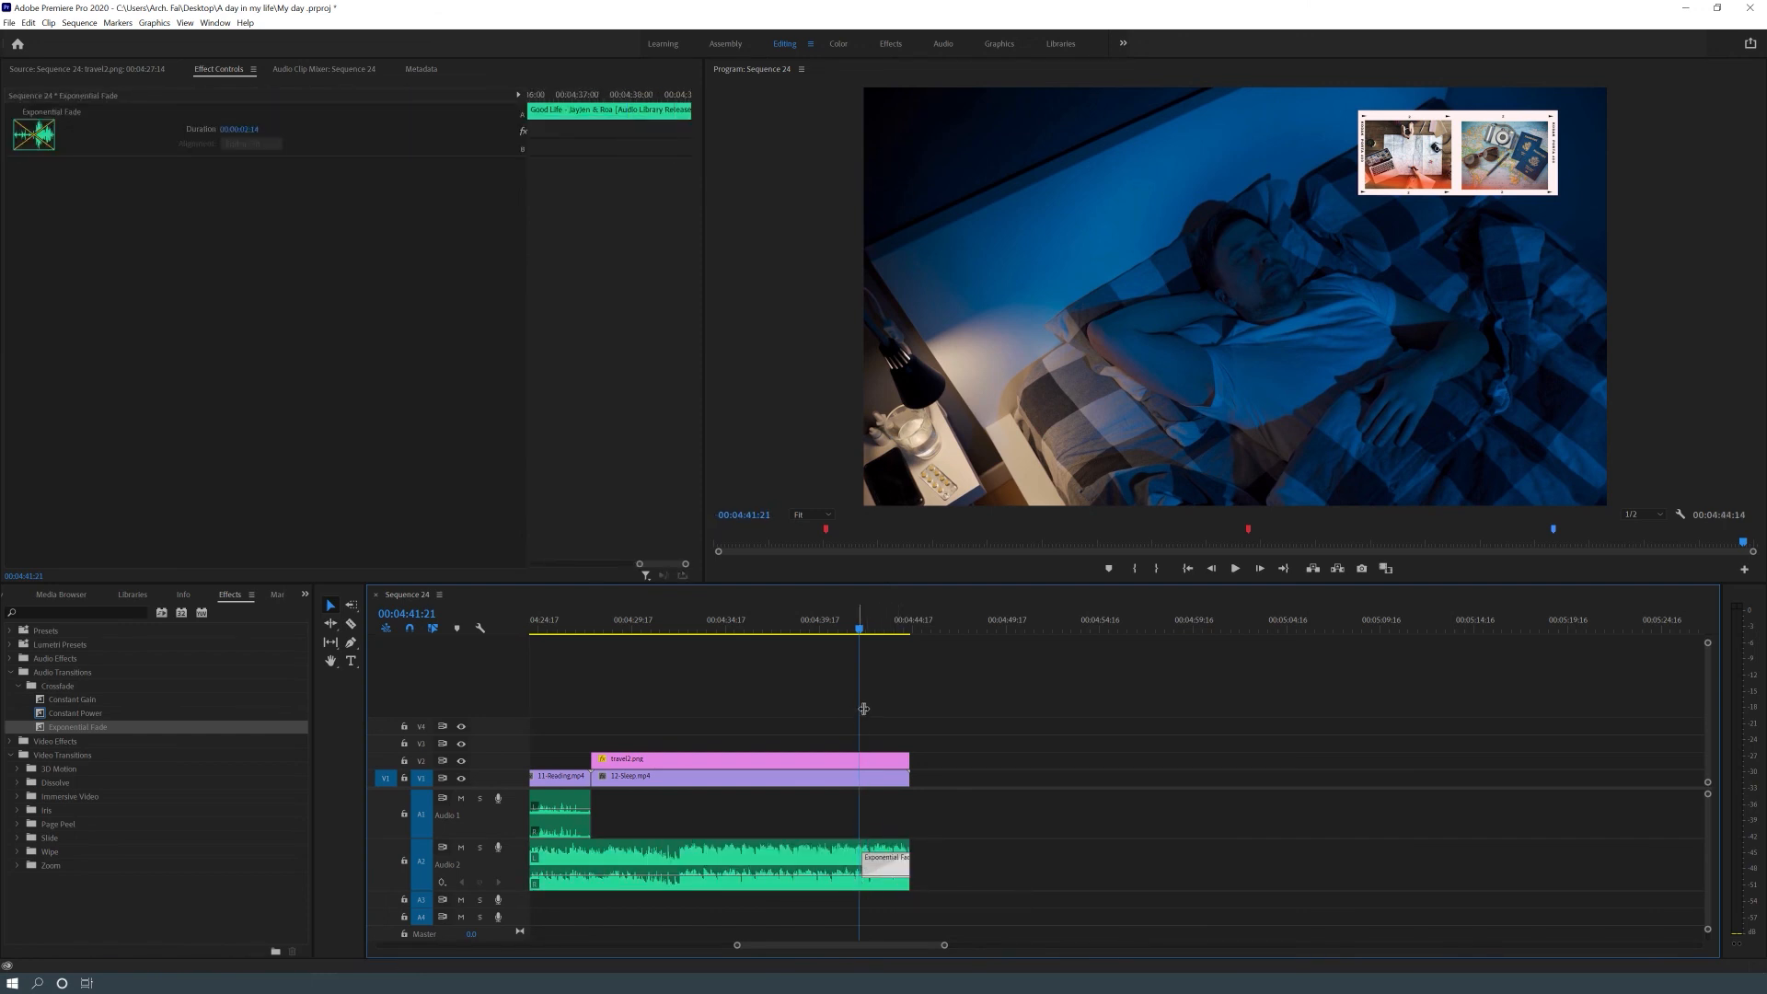
pyautogui.moveTo(862, 709); pyautogui.dragTo(778, 723)
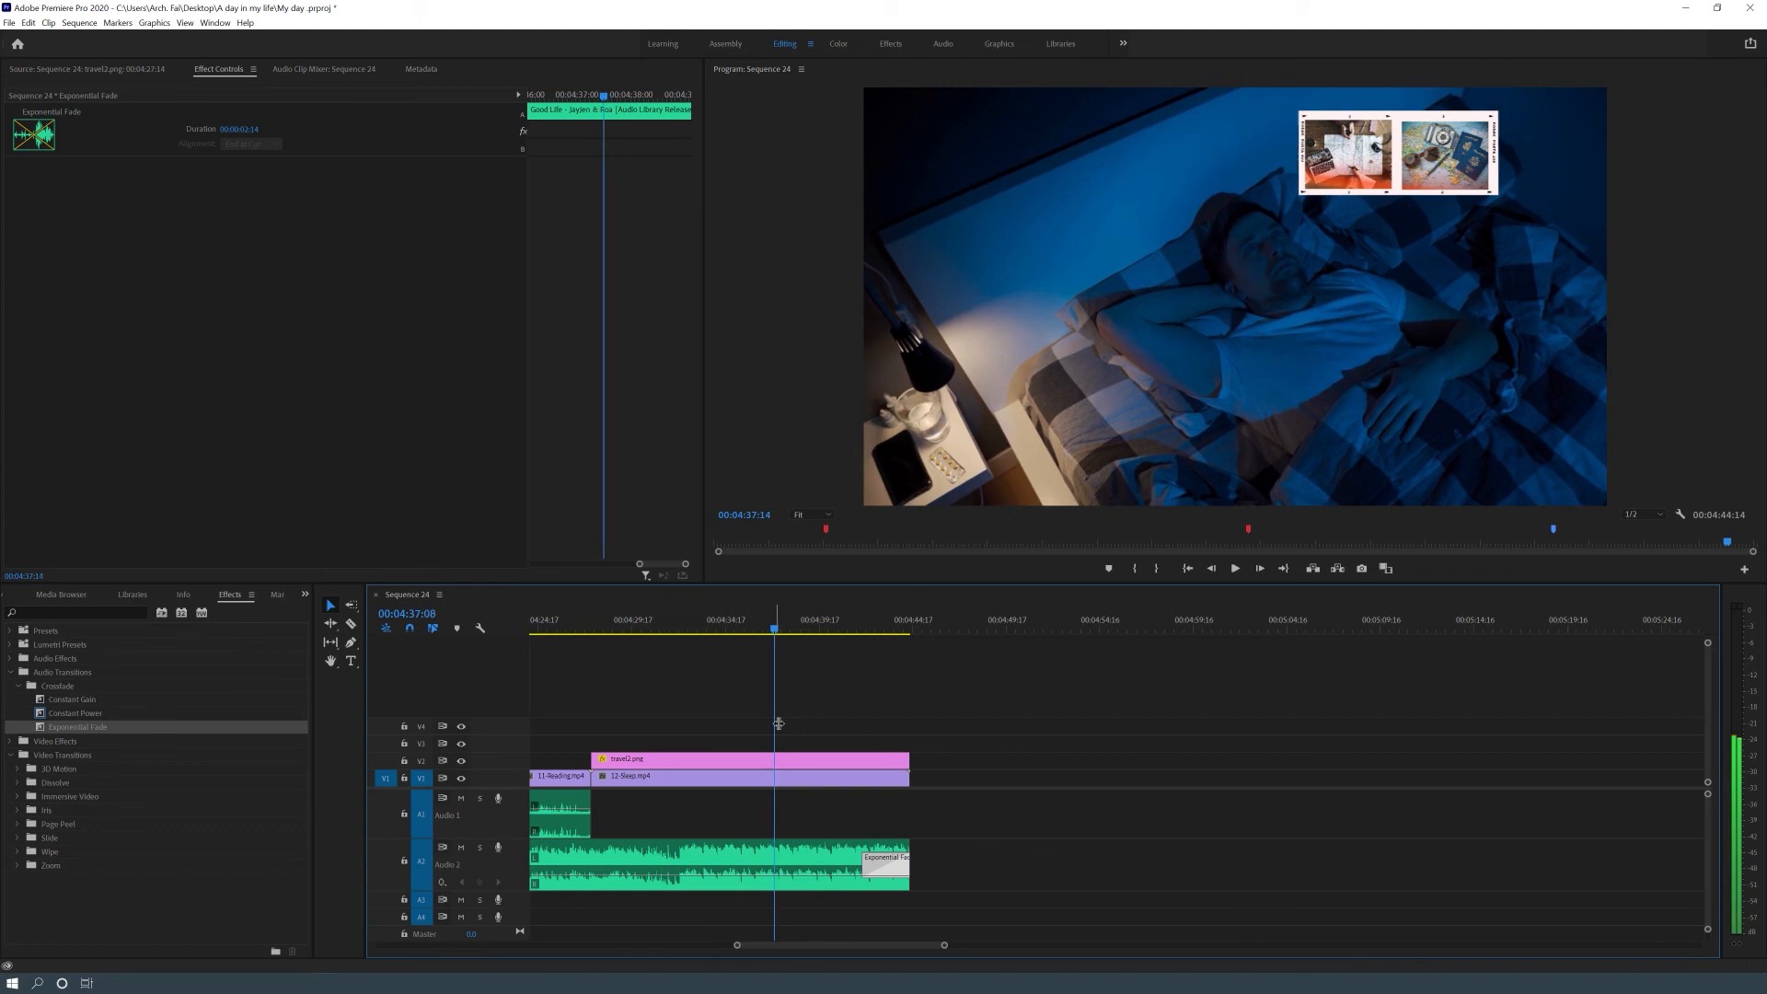
pyautogui.click(1235, 568)
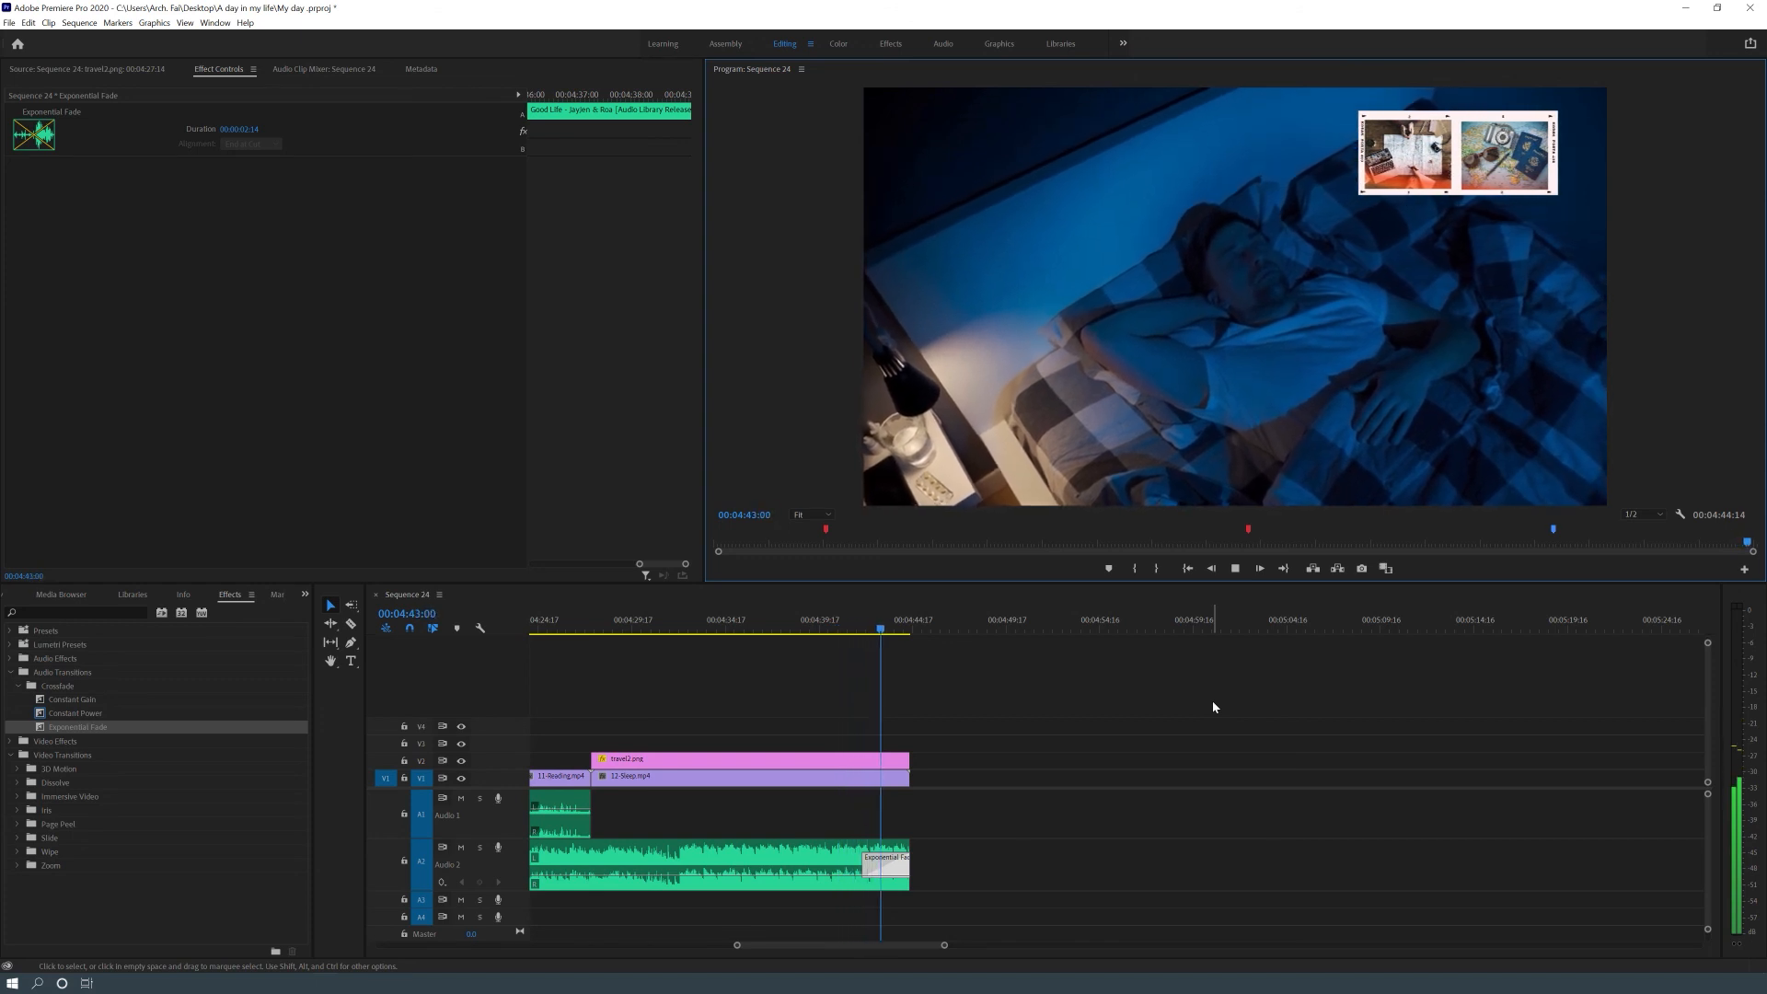
pyautogui.click(1235, 569)
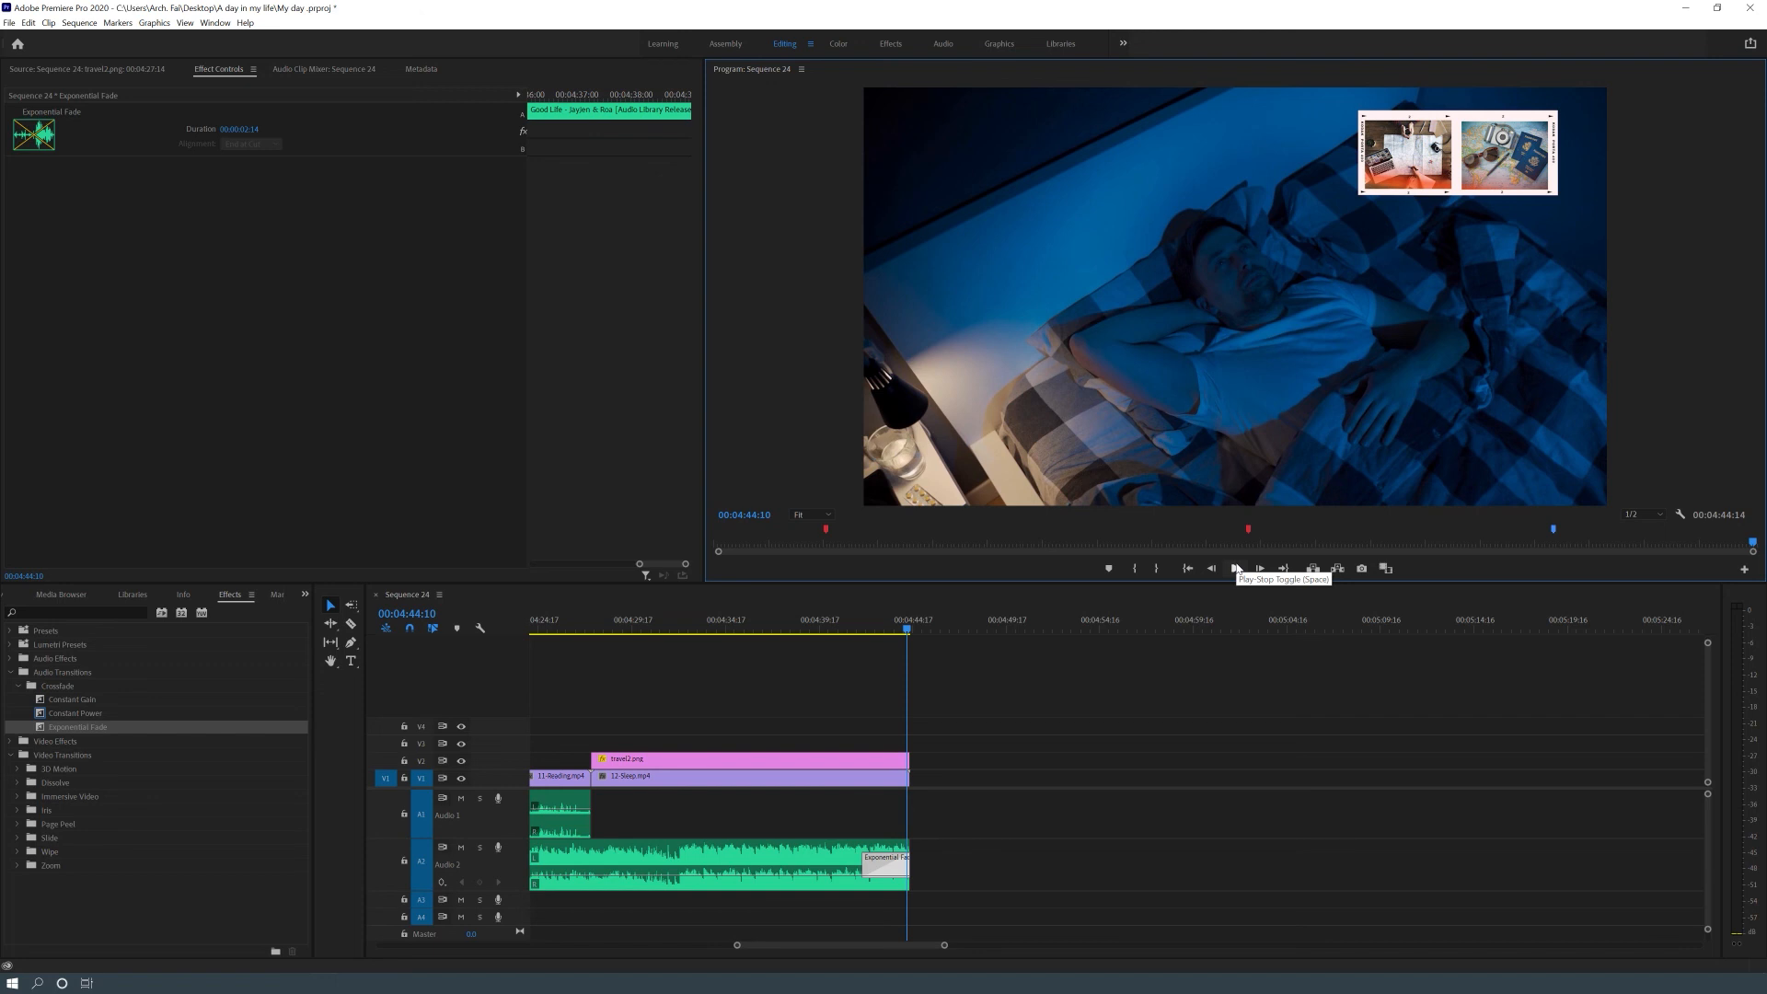
pyautogui.moveTo(938, 946); pyautogui.dragTo(901, 948)
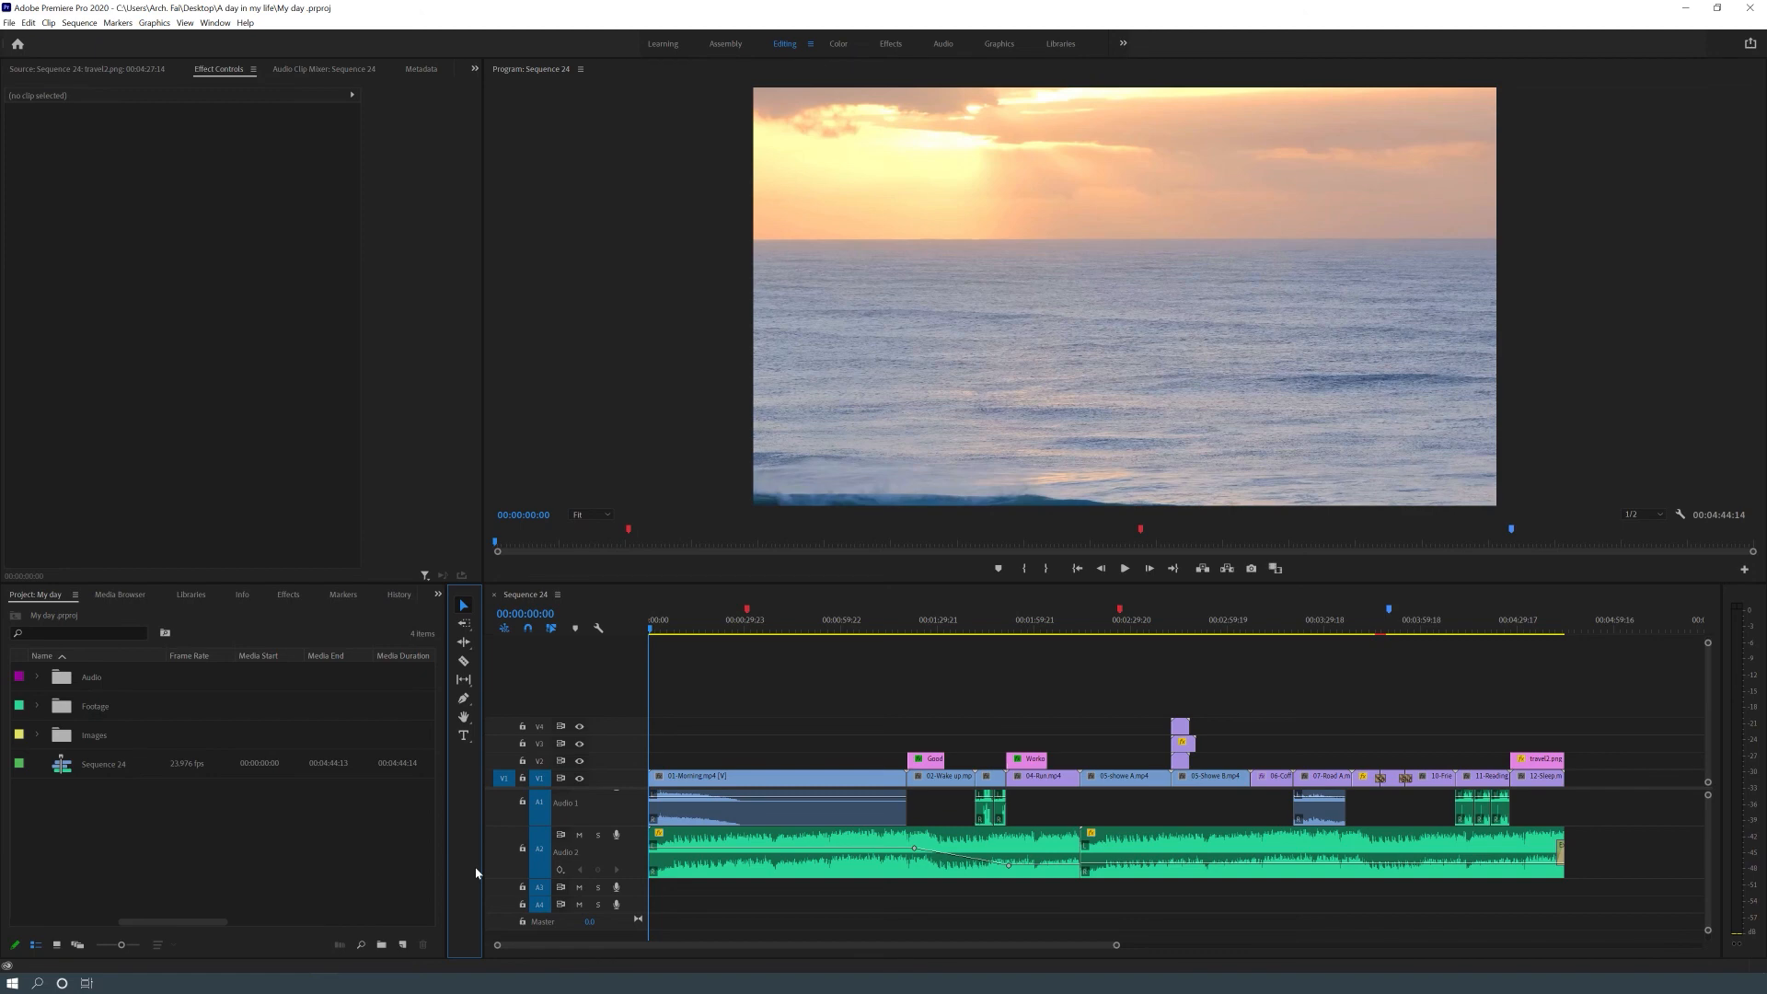
# Open the media export settings for the sequence and choose the YouTube 1080p Full HD preset in H.264 format
pyautogui.click(853, 666)
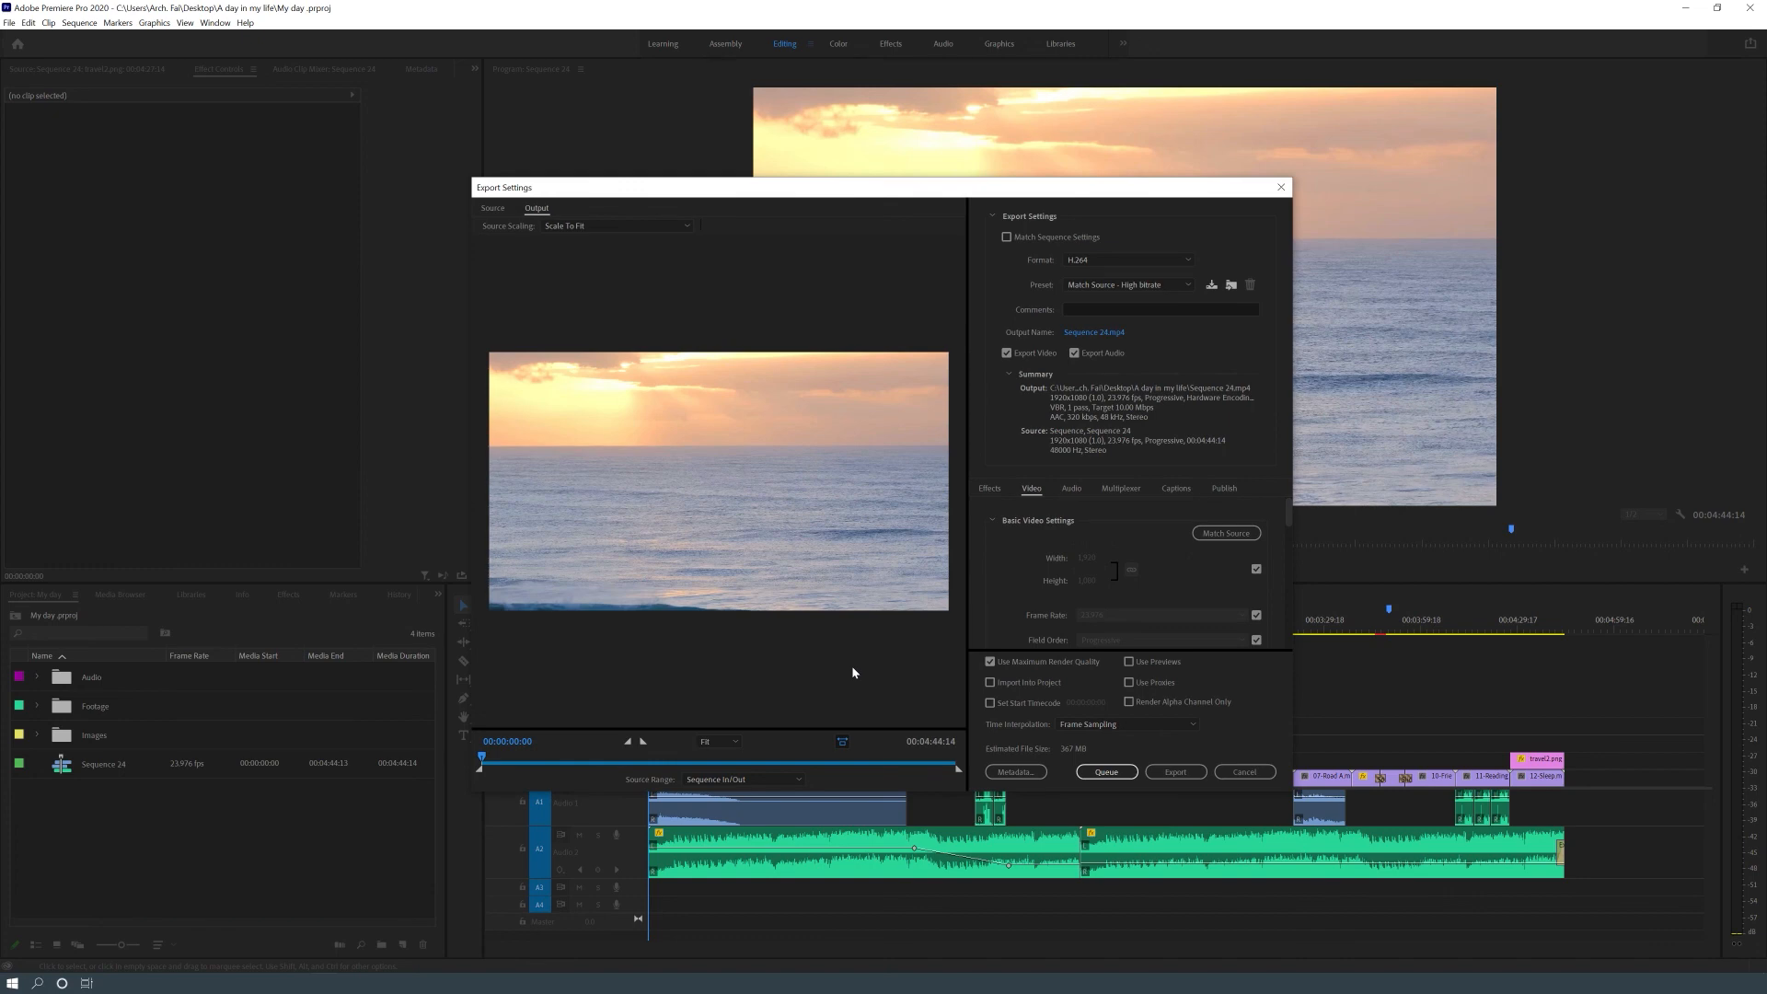
pyautogui.click(1270, 772)
pyautogui.click(10, 23)
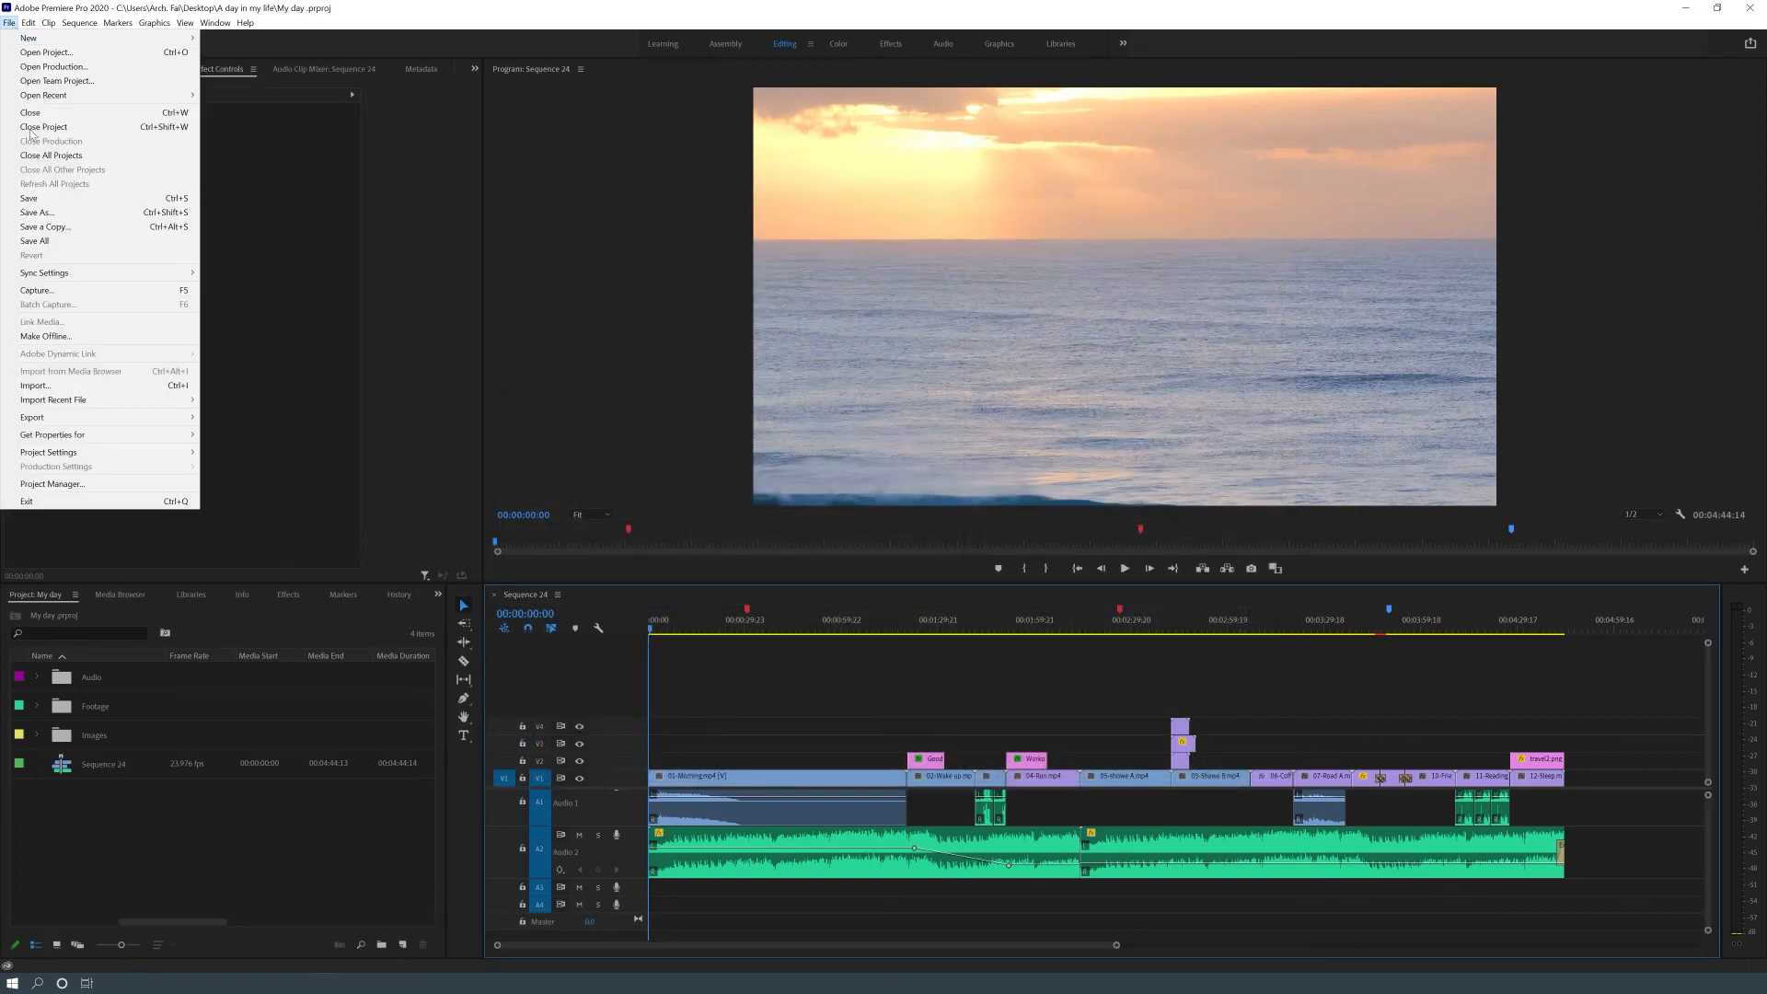
pyautogui.moveTo(138, 416)
pyautogui.click(230, 418)
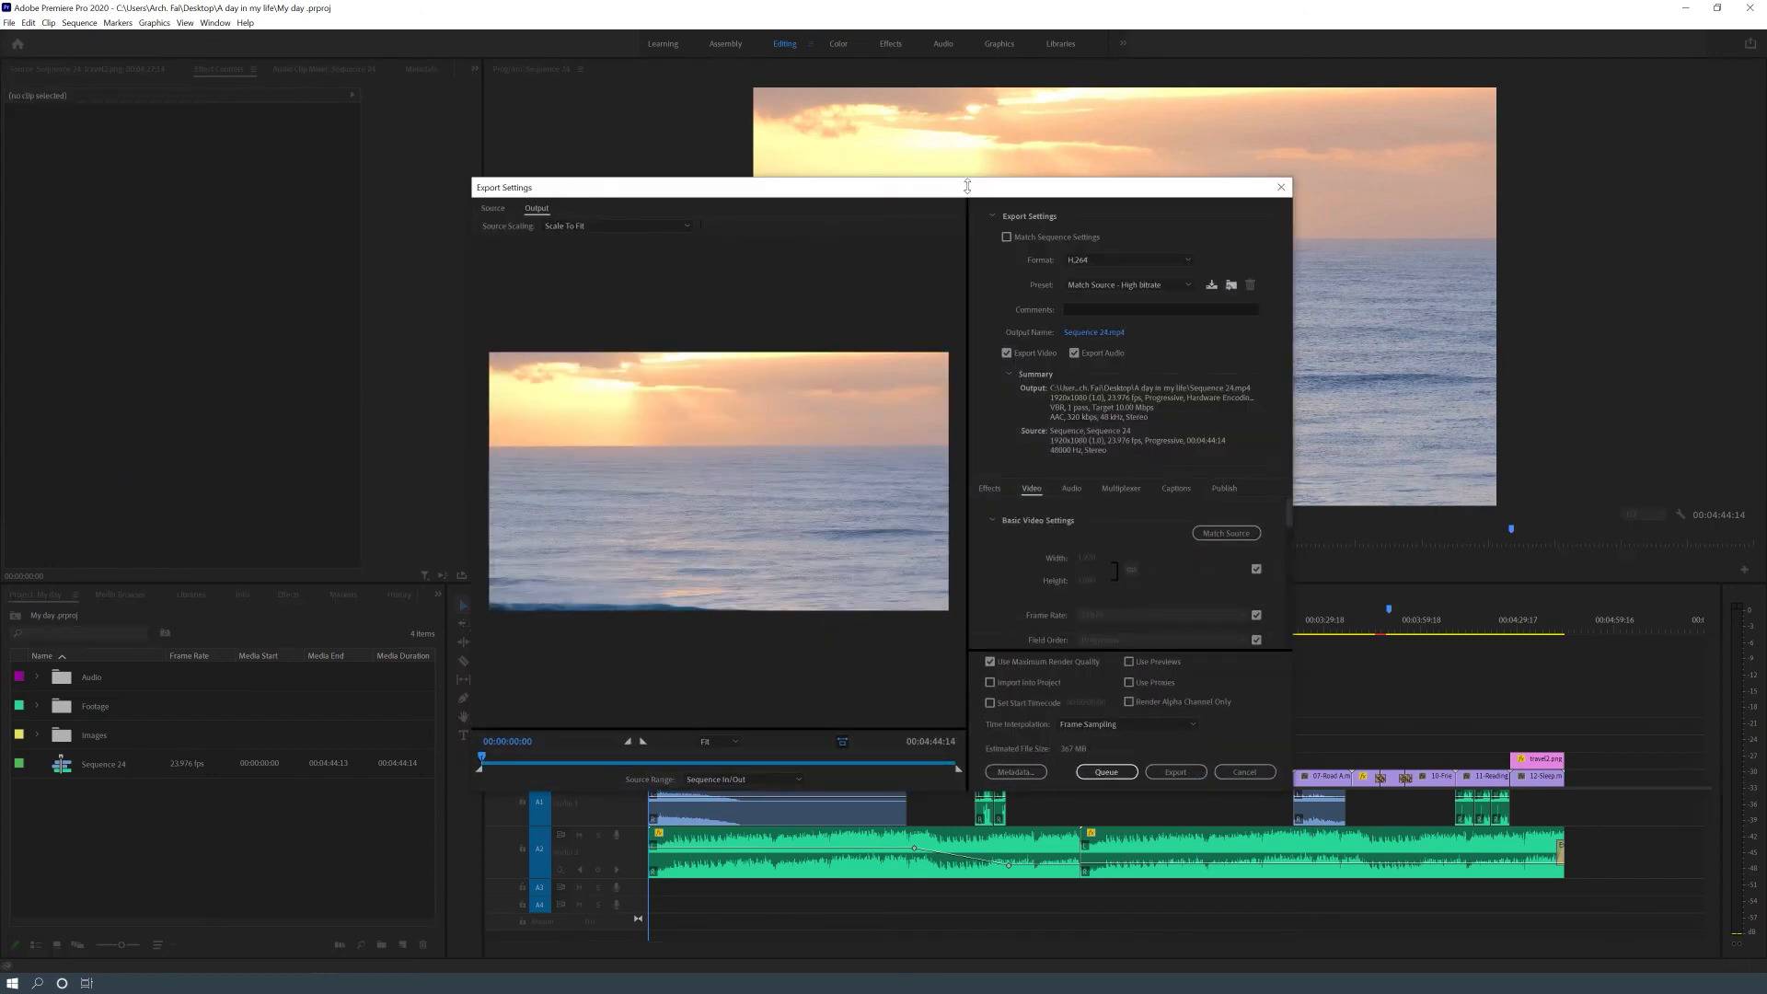
pyautogui.moveTo(860, 193); pyautogui.dragTo(854, 147)
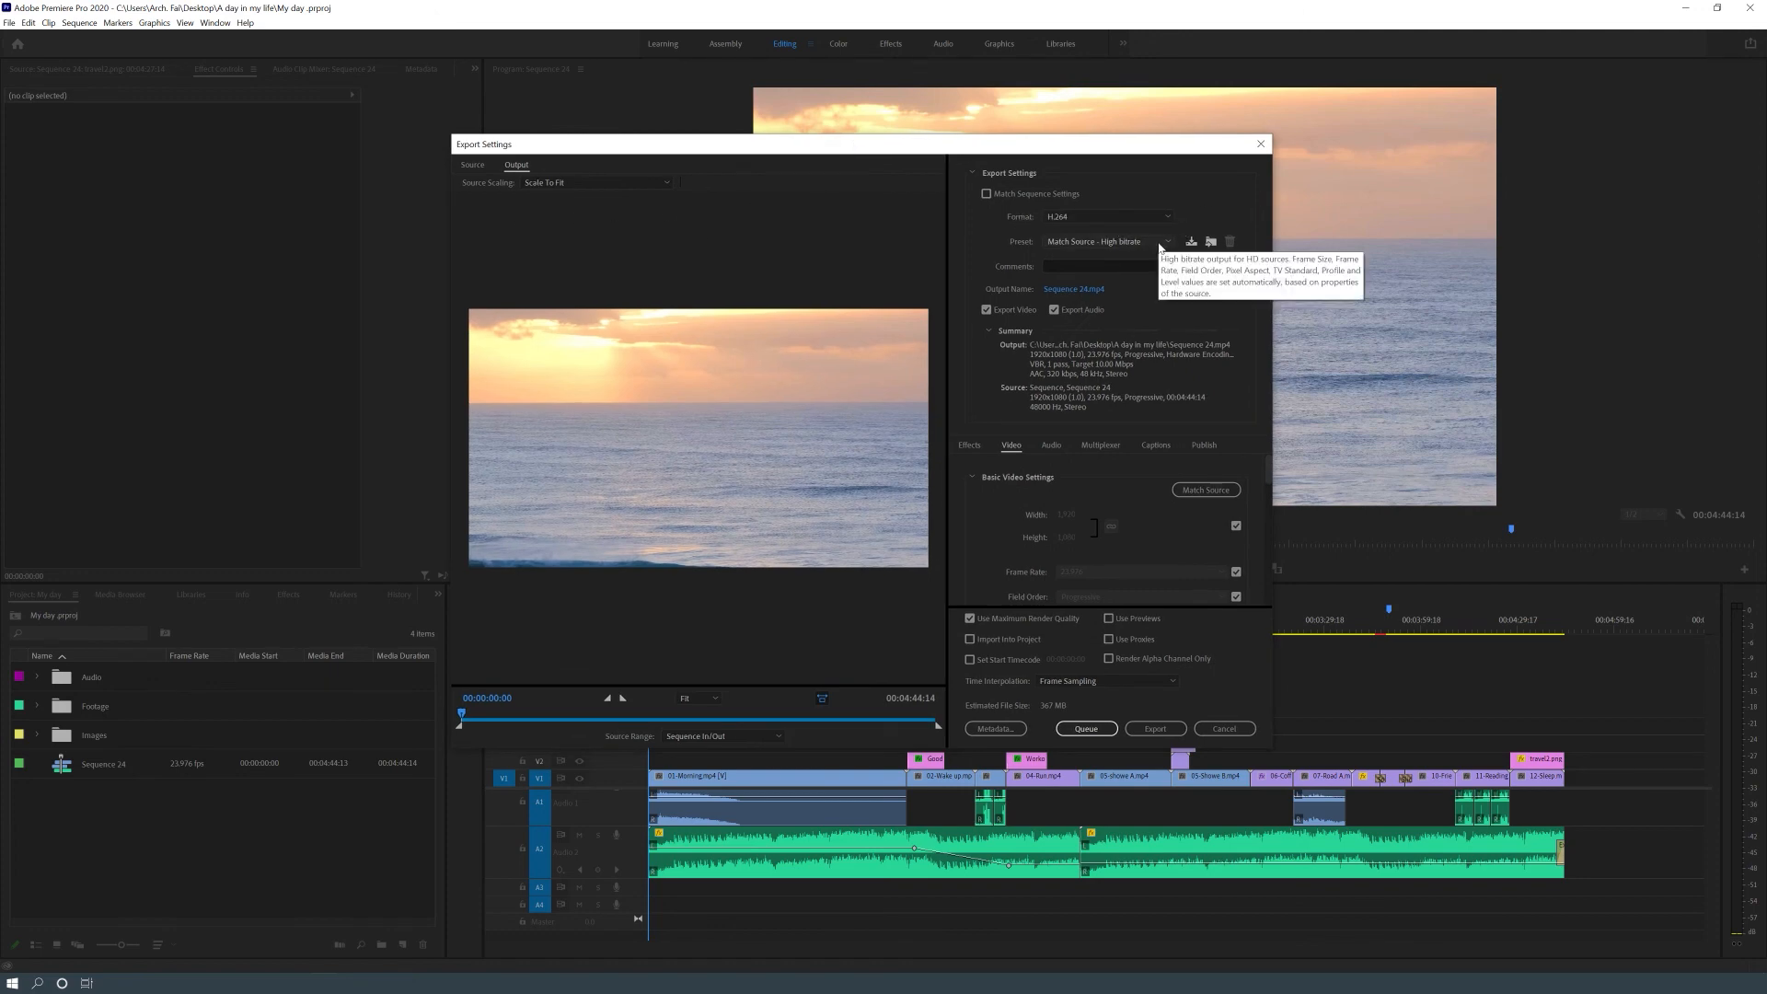
pyautogui.click(1157, 241)
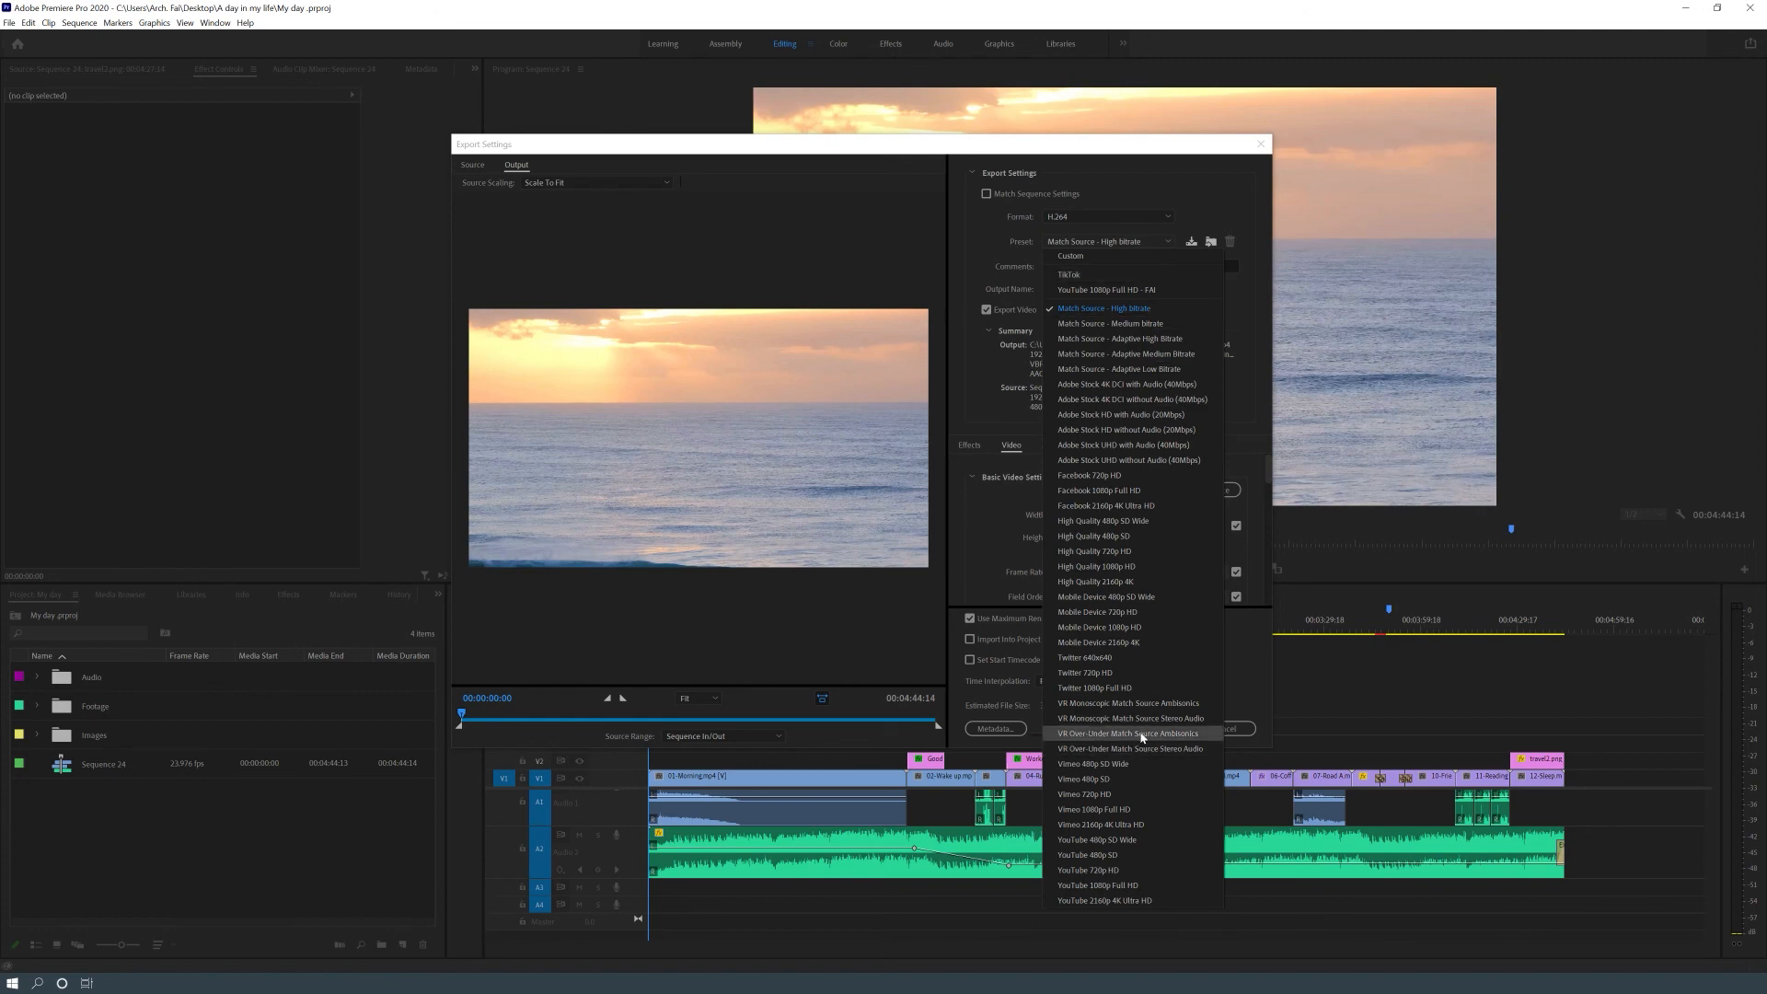
pyautogui.click(1160, 889)
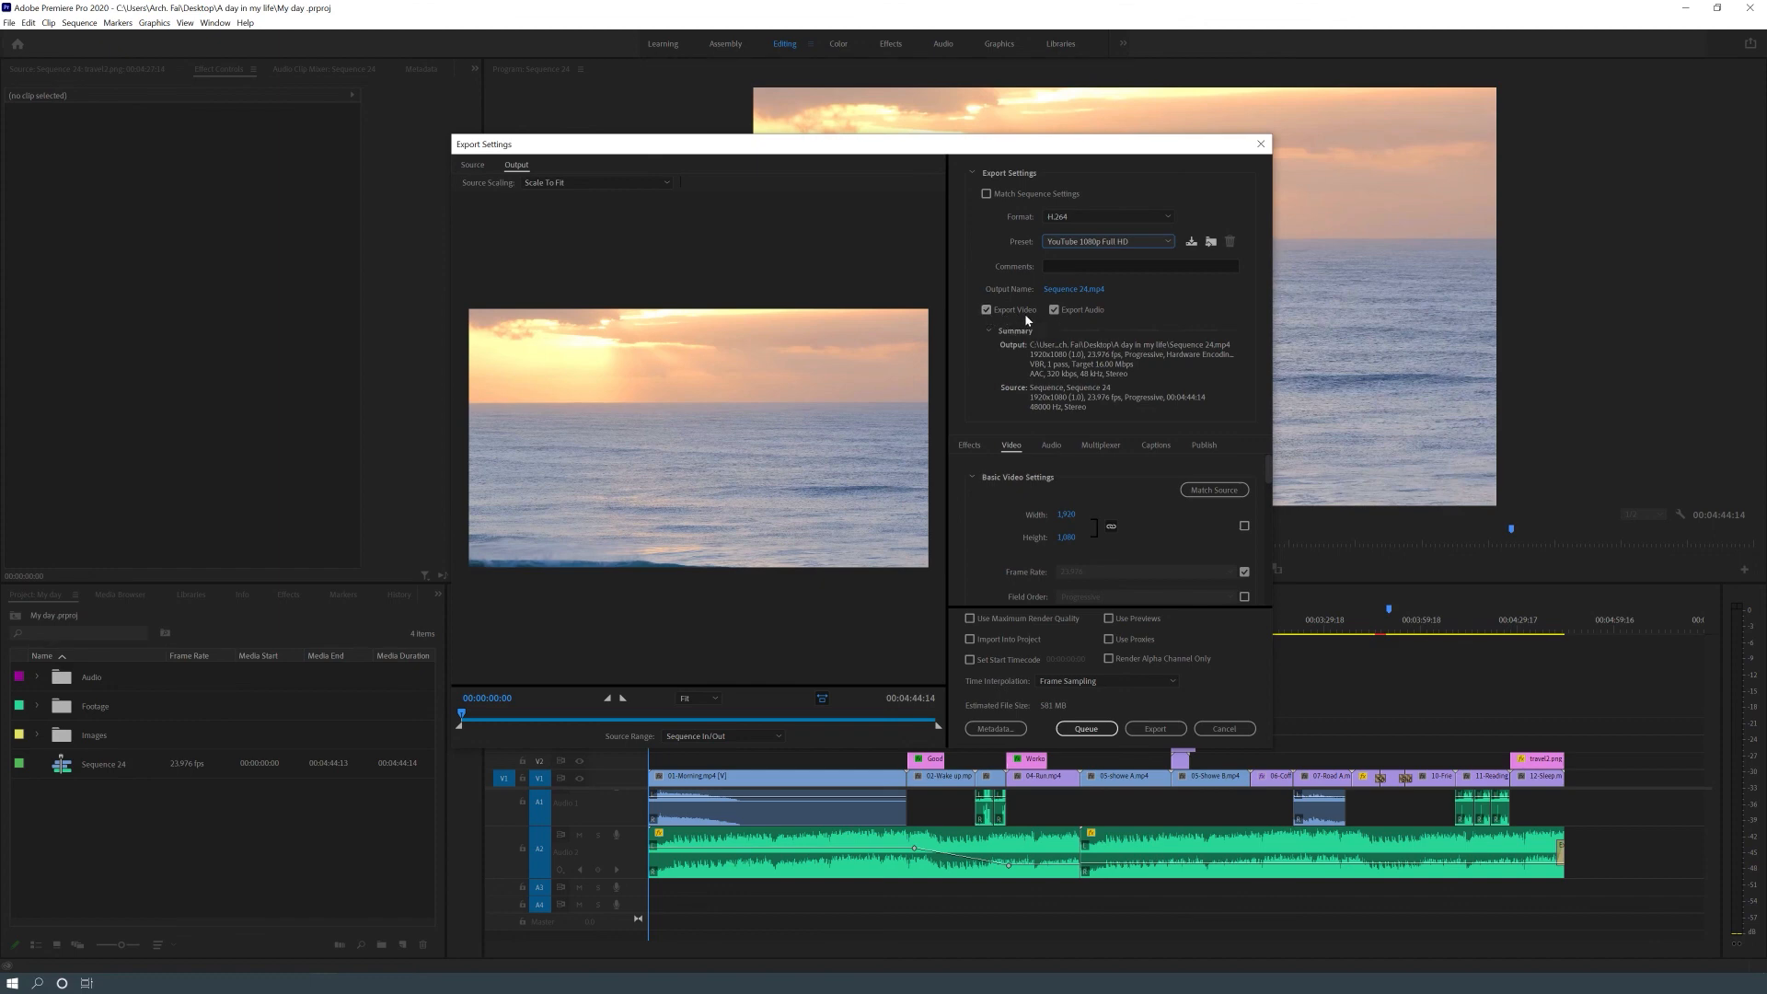
# Set the export's output file name to My day in the "A day in my life" folder
pyautogui.click(1093, 288)
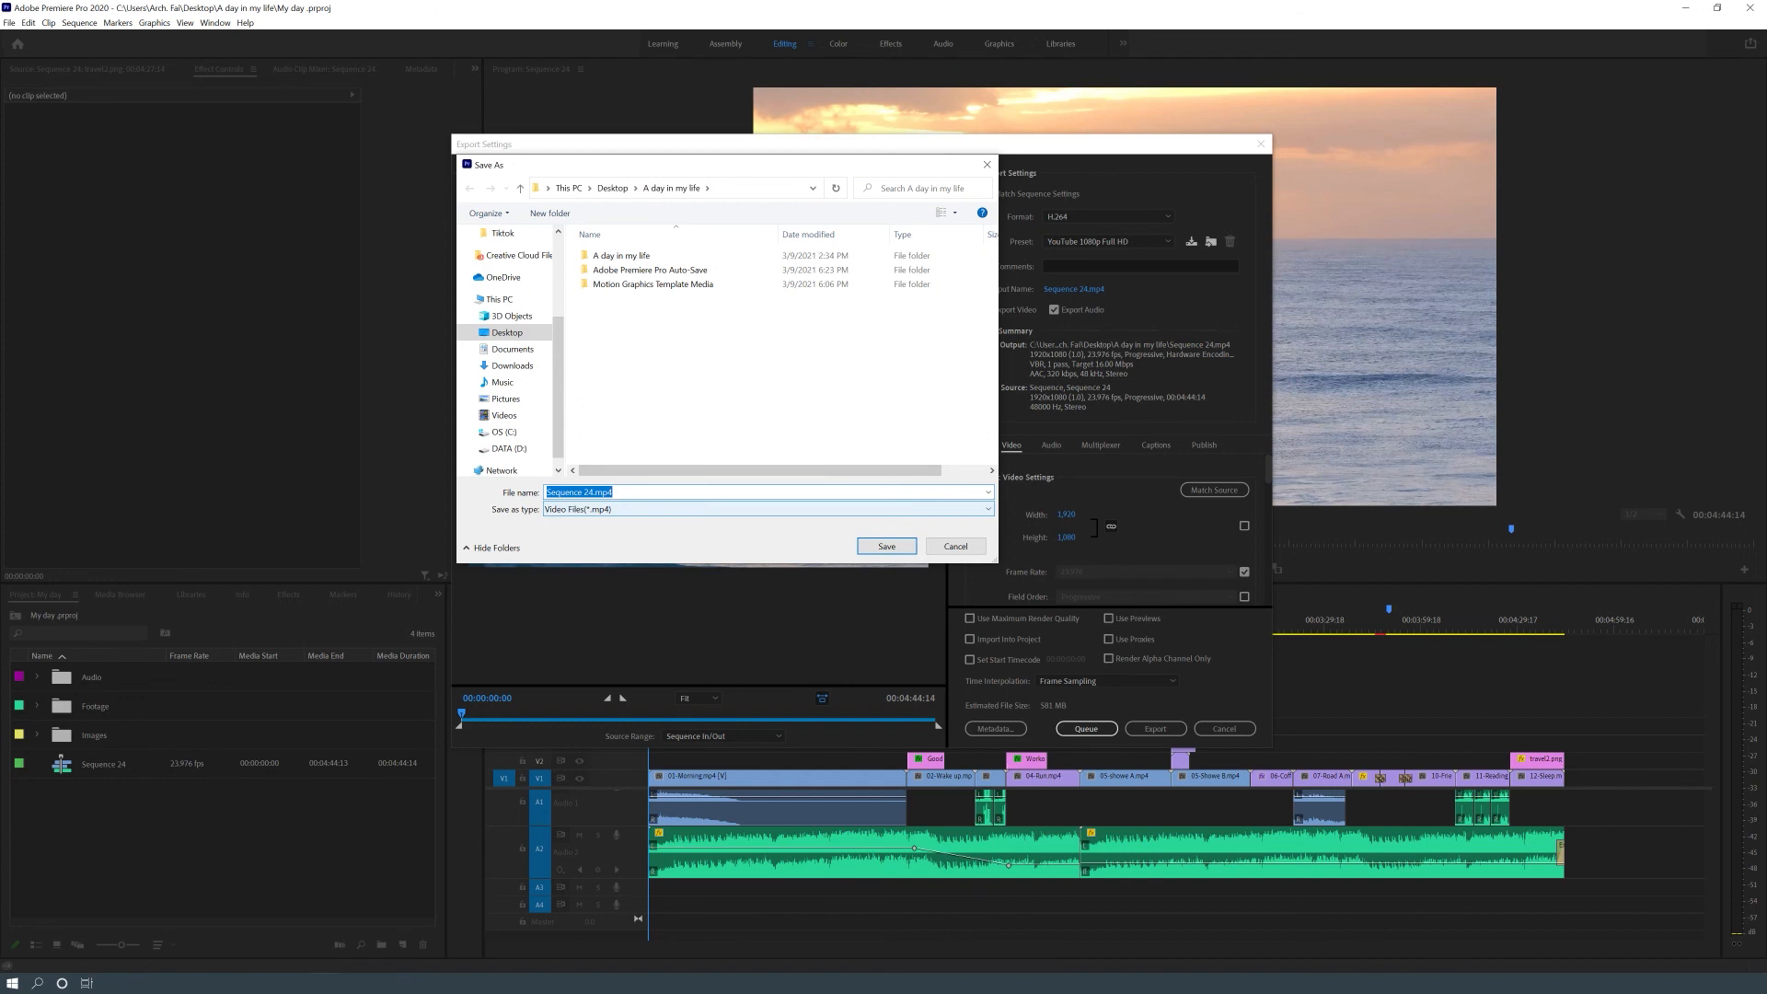
pyautogui.write('My dau')
pyautogui.press('BackSpace')
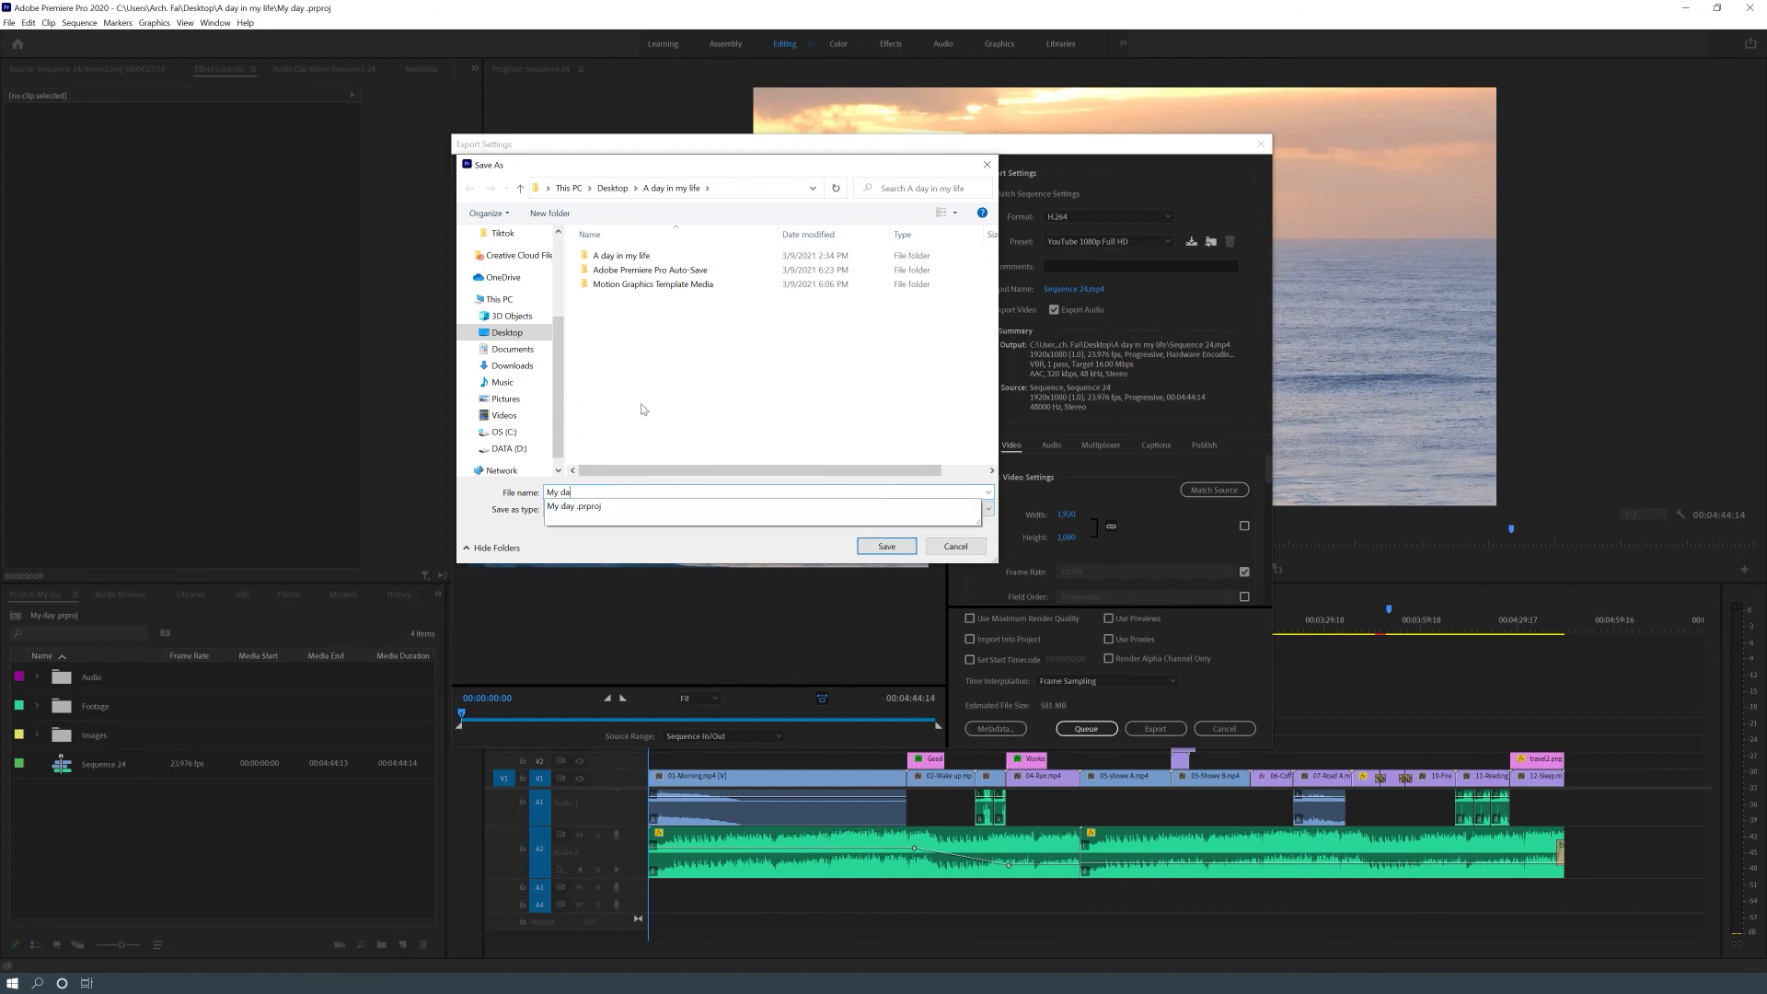
pyautogui.write('y')
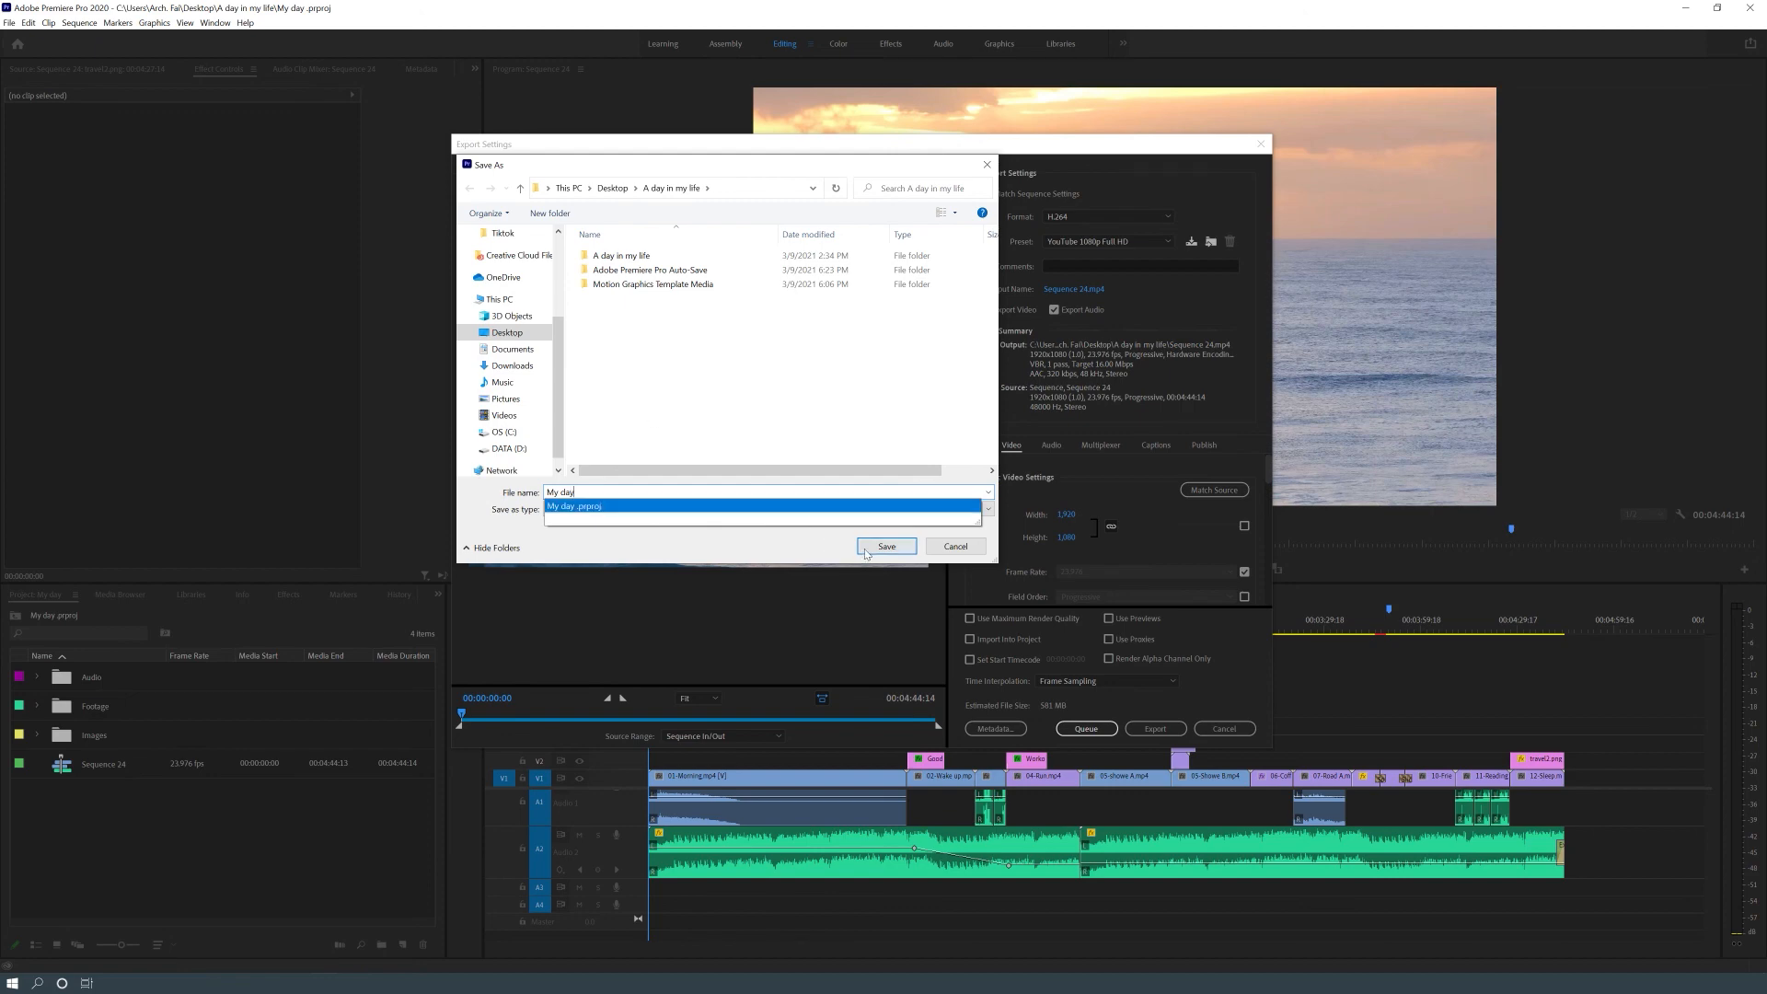
pyautogui.click(886, 544)
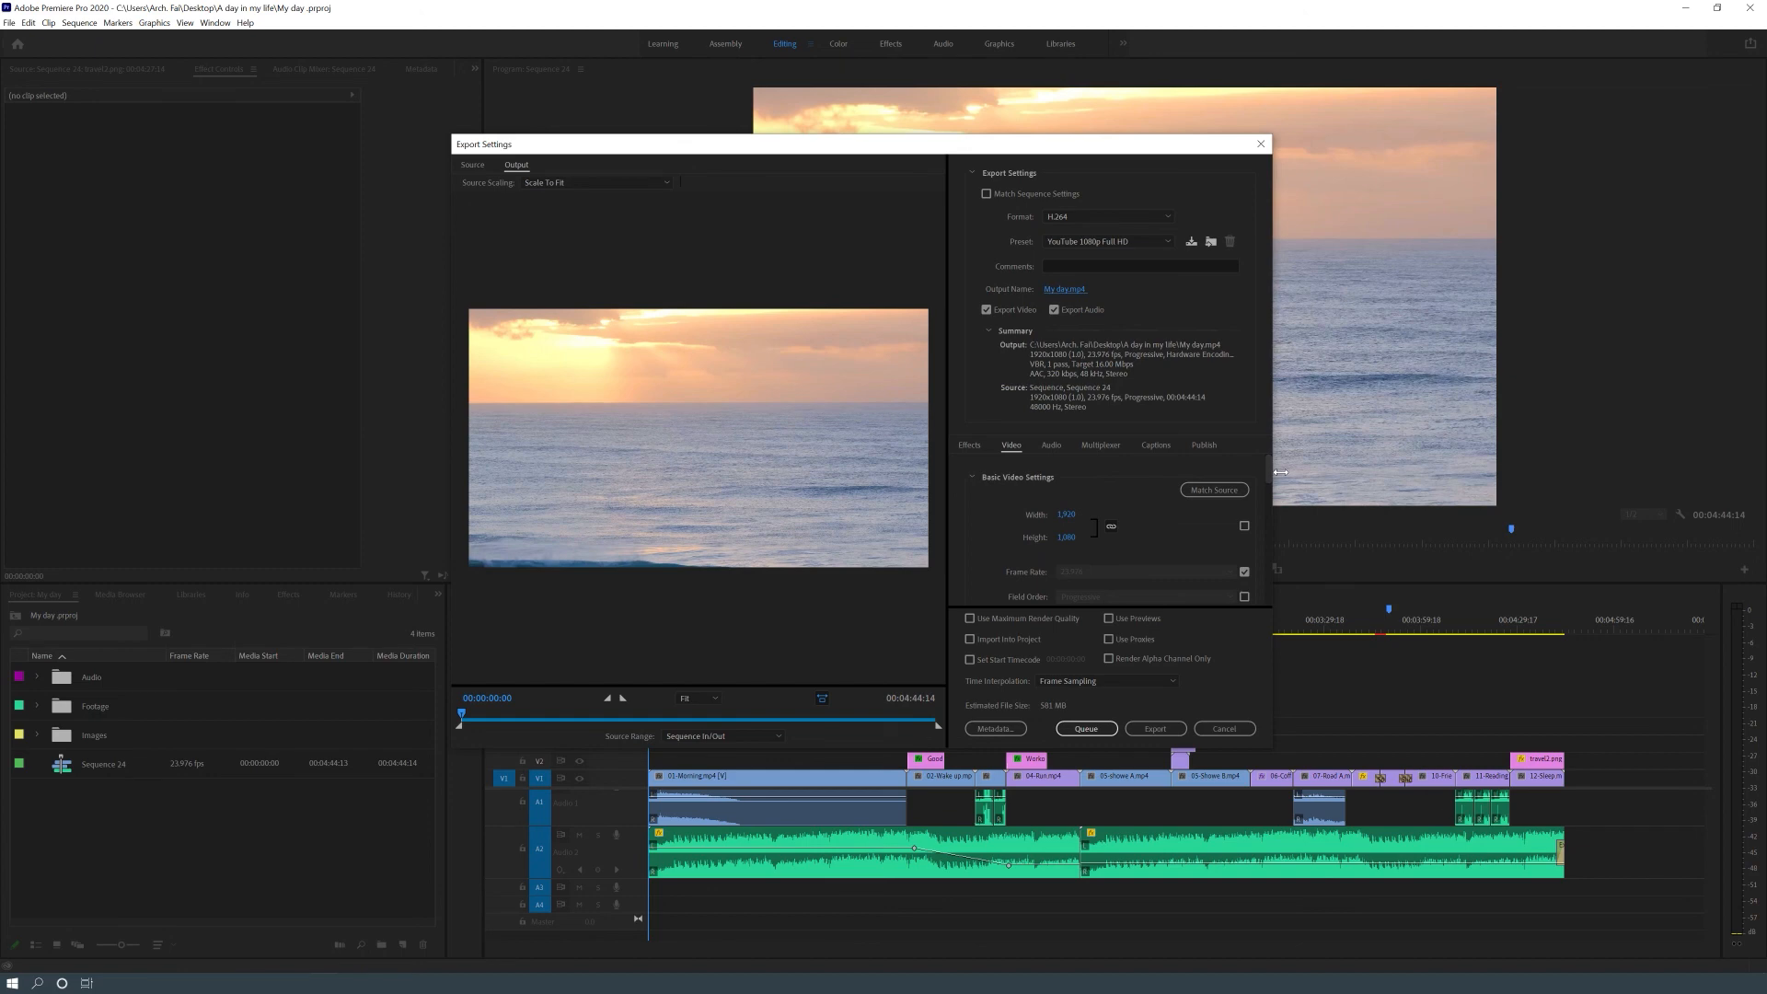
# Enable Use Maximum Render Quality for the export
pyautogui.moveTo(1275, 474); pyautogui.dragTo(1272, 474)
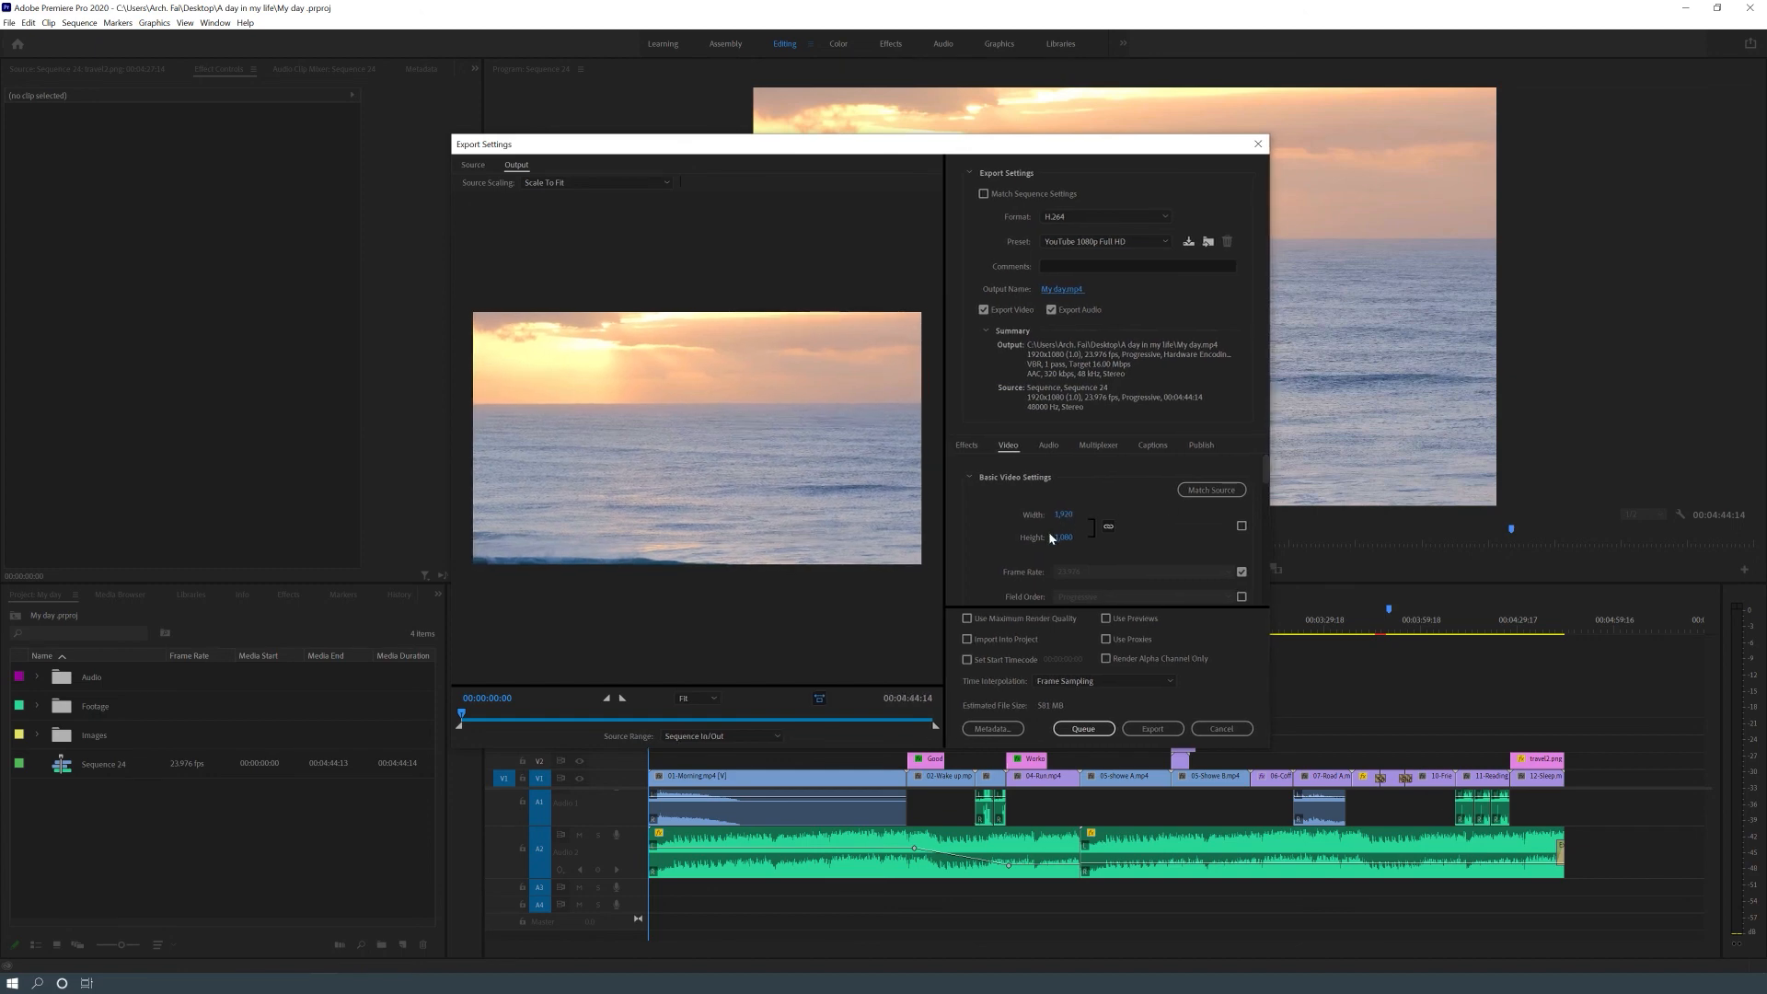
pyautogui.moveTo(1264, 472); pyautogui.dragTo(1270, 547)
pyautogui.click(1024, 620)
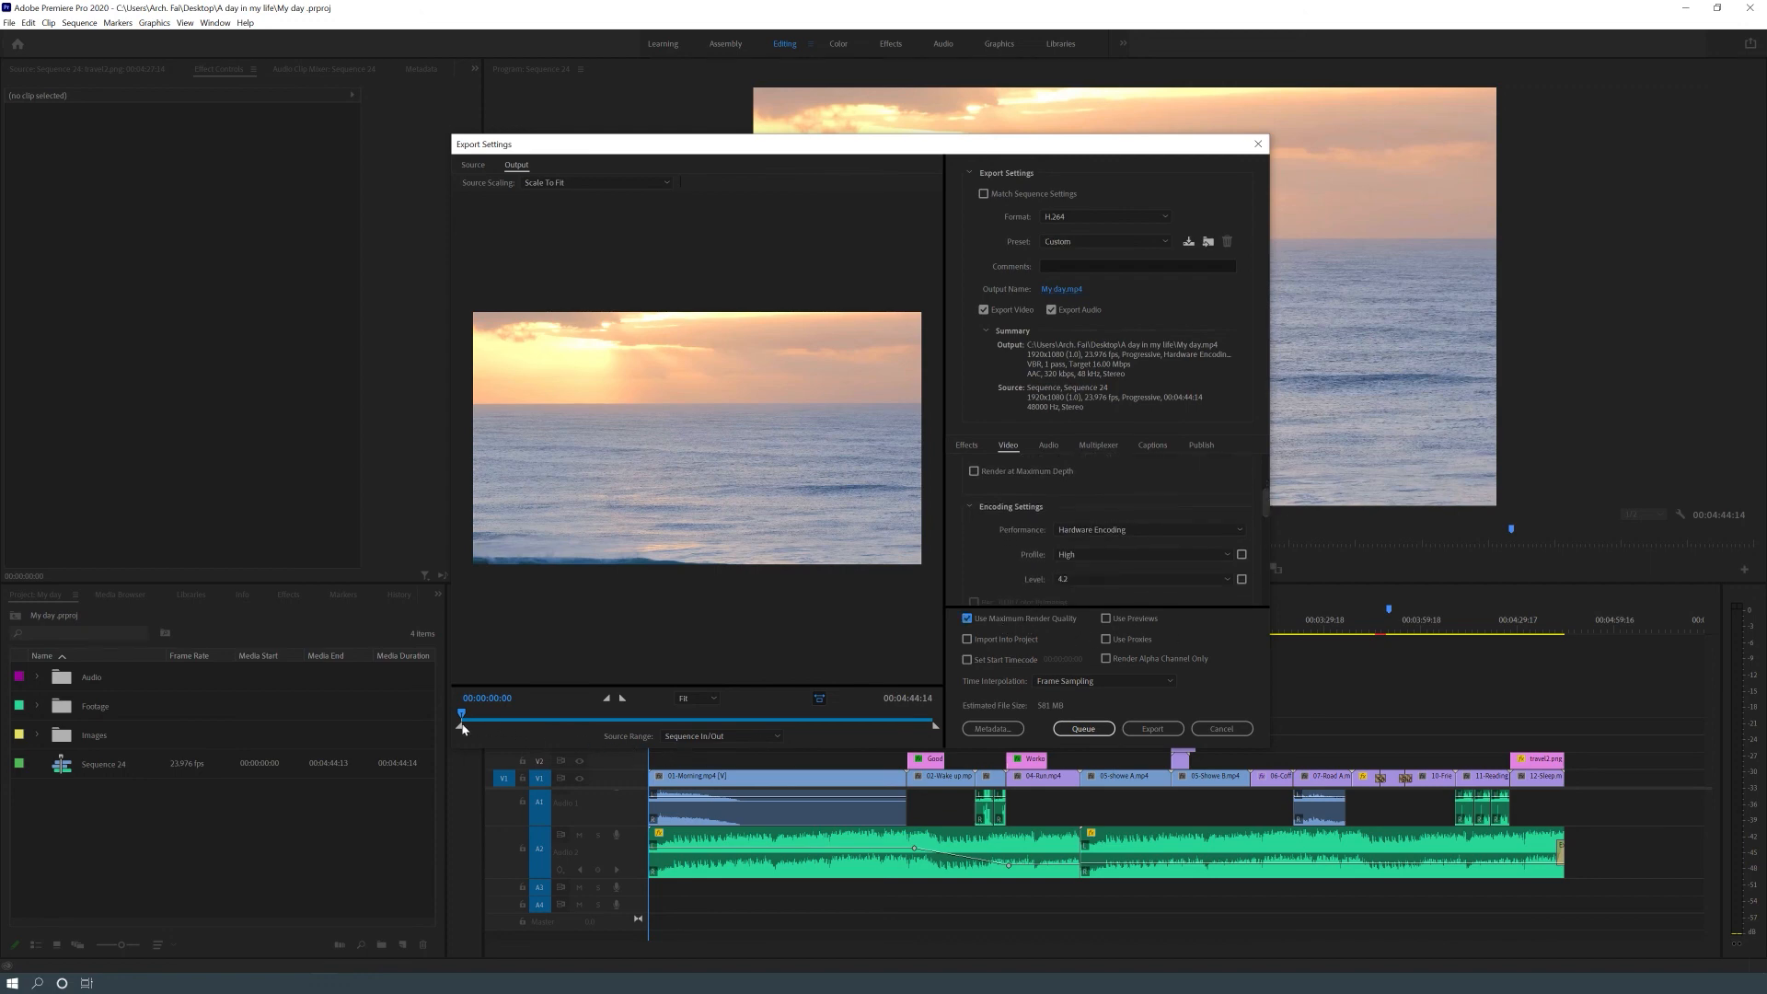
# Try to trim the export source range to about 00:01:56:16, ending near 00:03:23:08
pyautogui.moveTo(465, 727); pyautogui.dragTo(603, 726)
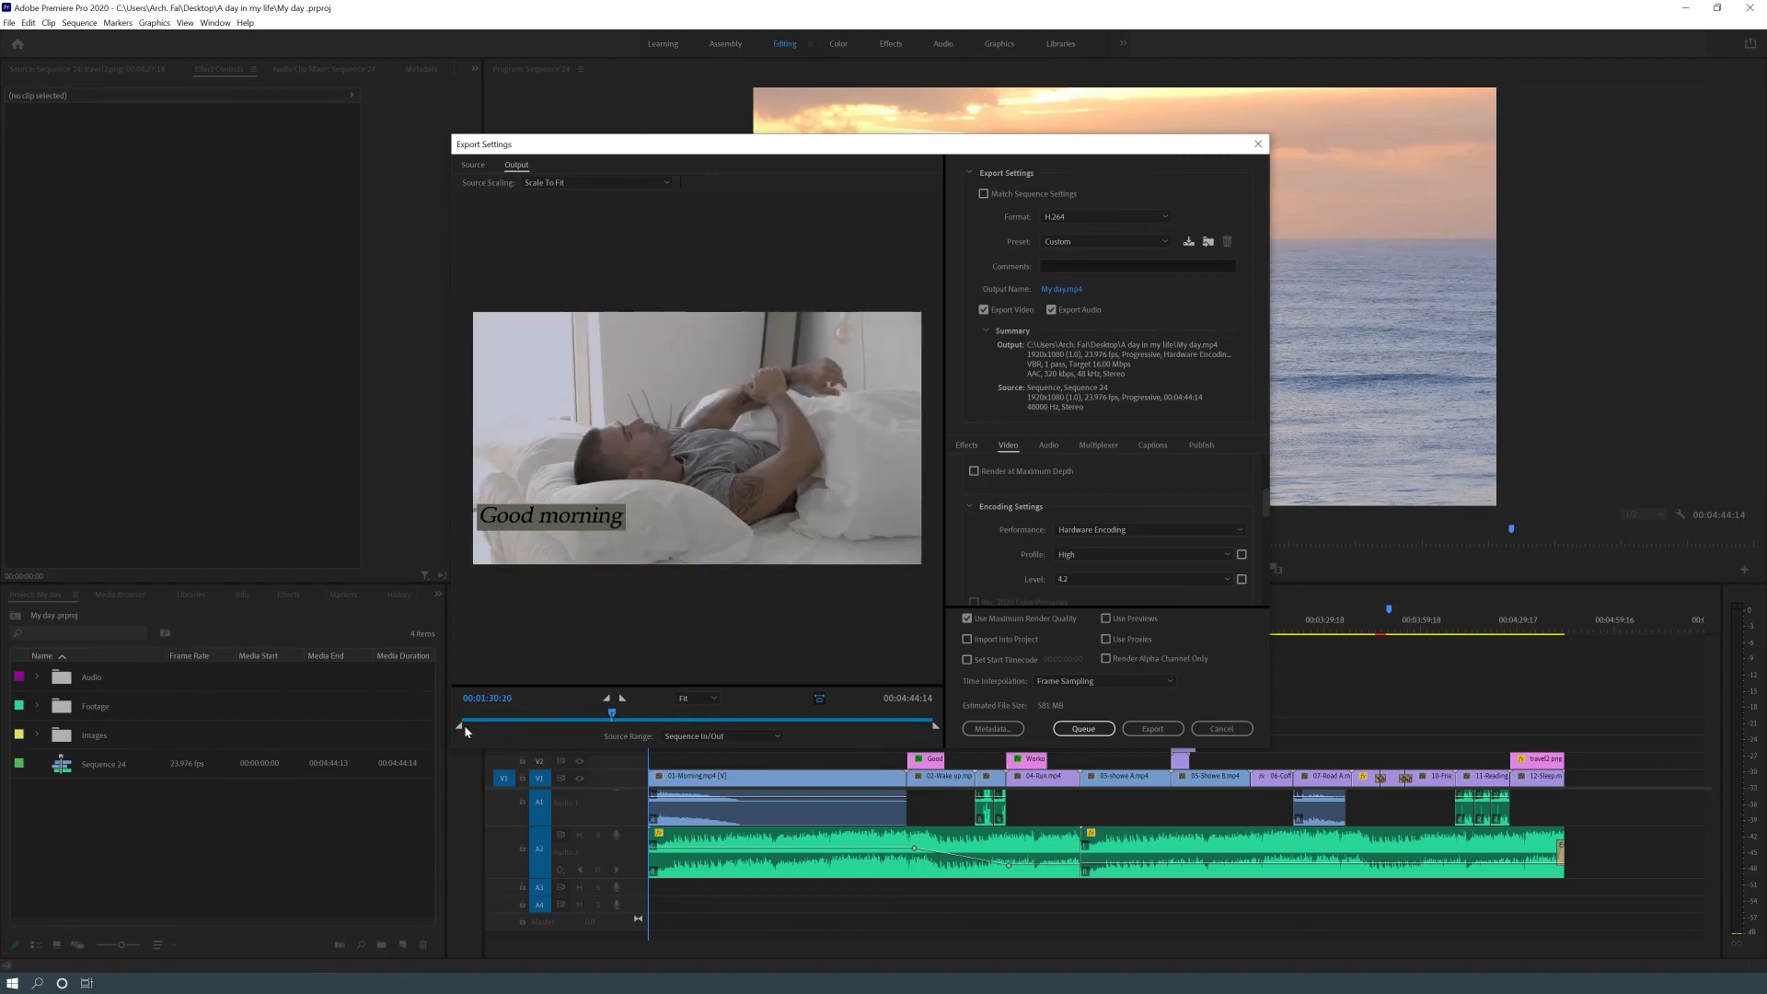
pyautogui.moveTo(613, 724); pyautogui.dragTo(607, 724)
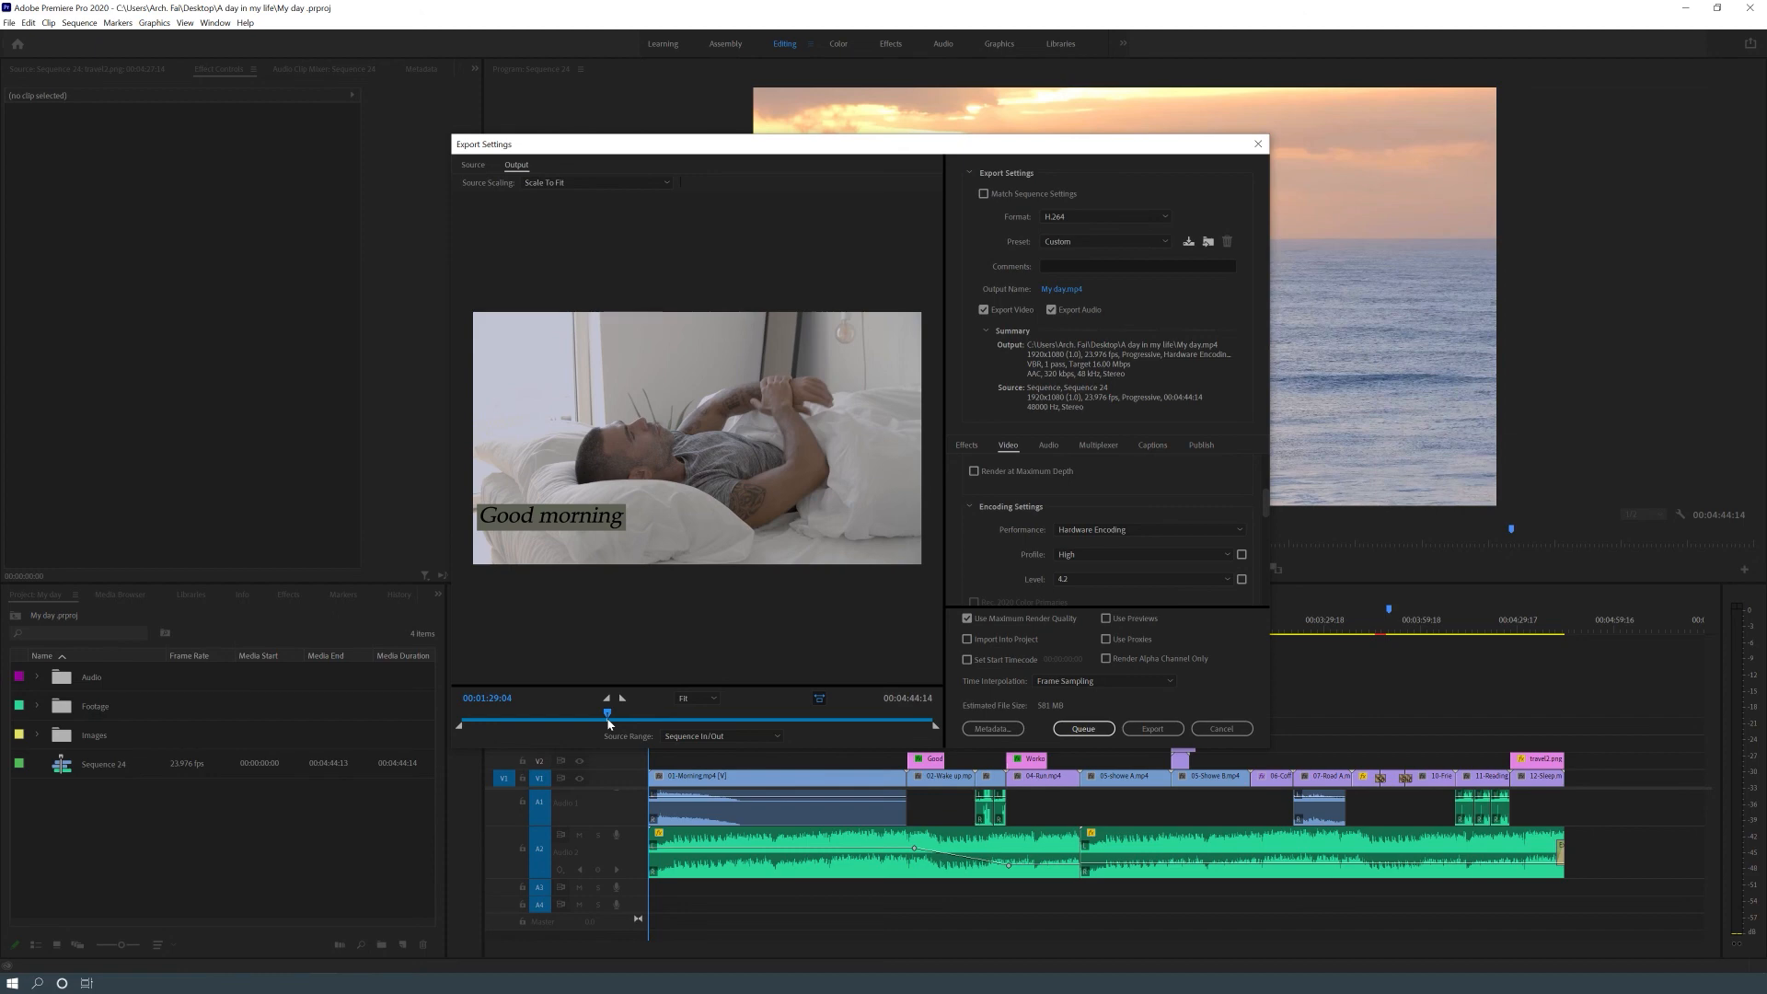
pyautogui.moveTo(460, 726); pyautogui.dragTo(603, 727)
pyautogui.moveTo(936, 727); pyautogui.dragTo(799, 724)
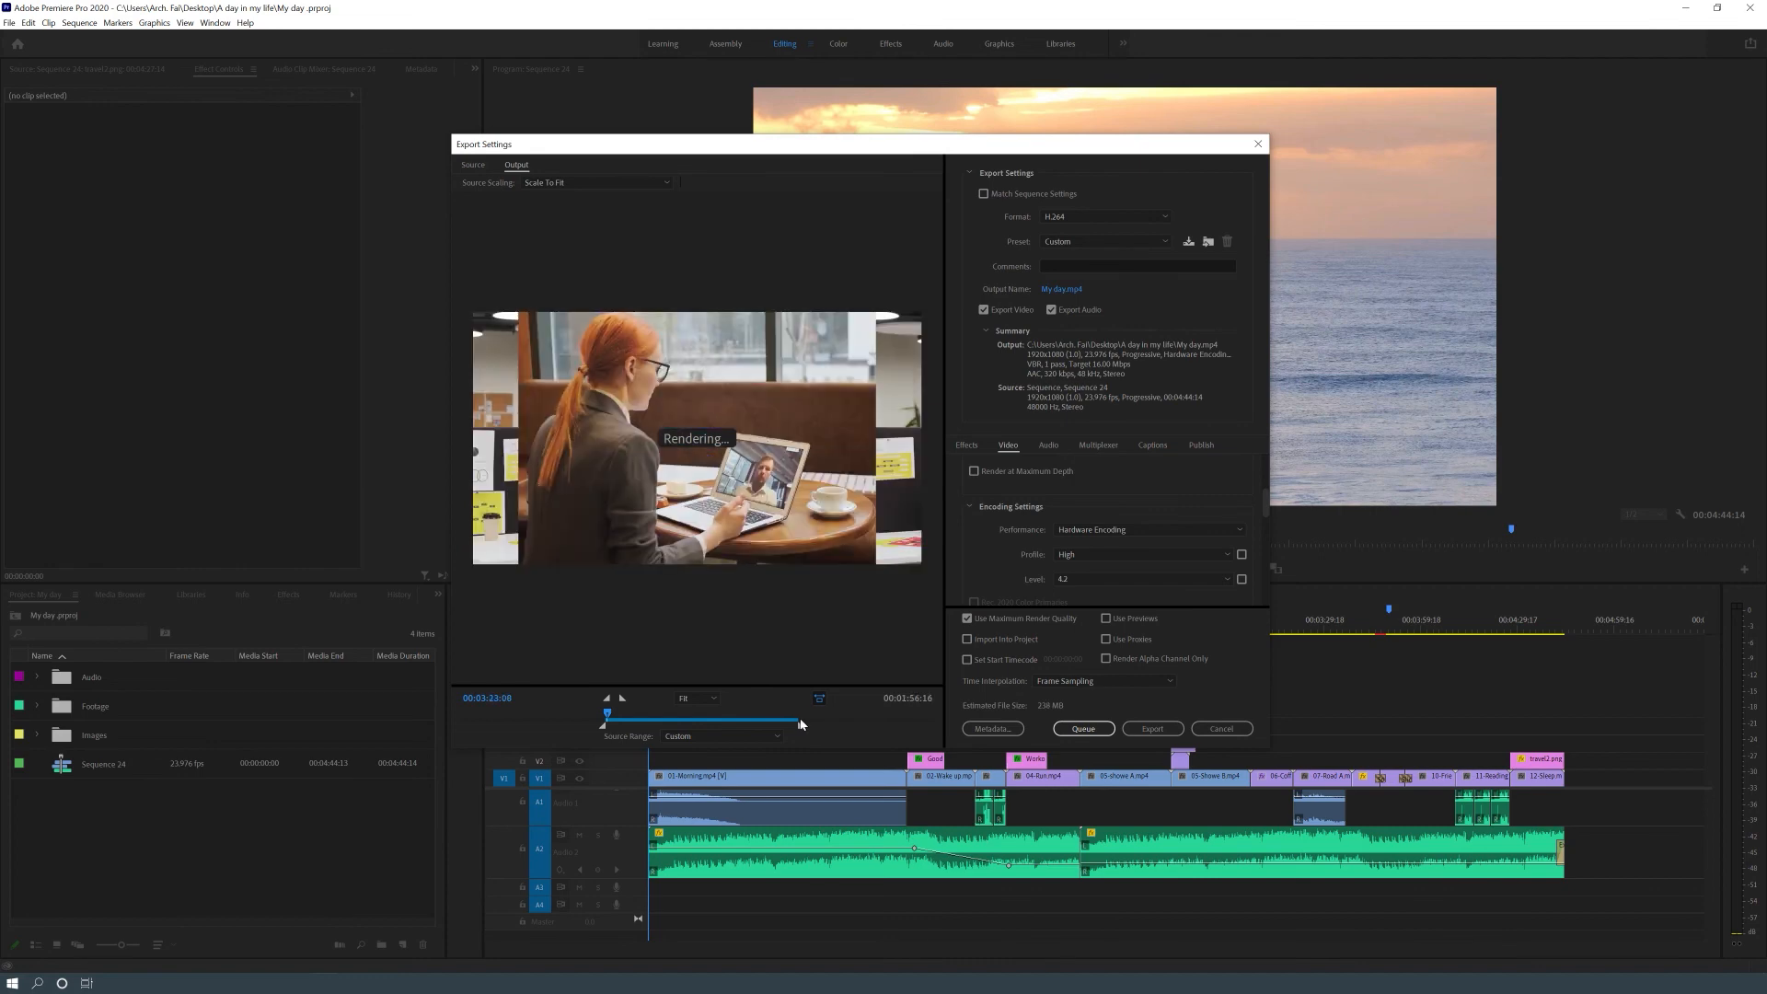
# Restore the export source range to the whole sequence and export it as My day.mp4
pyautogui.moveTo(800, 717); pyautogui.dragTo(945, 721)
pyautogui.moveTo(804, 727); pyautogui.dragTo(952, 726)
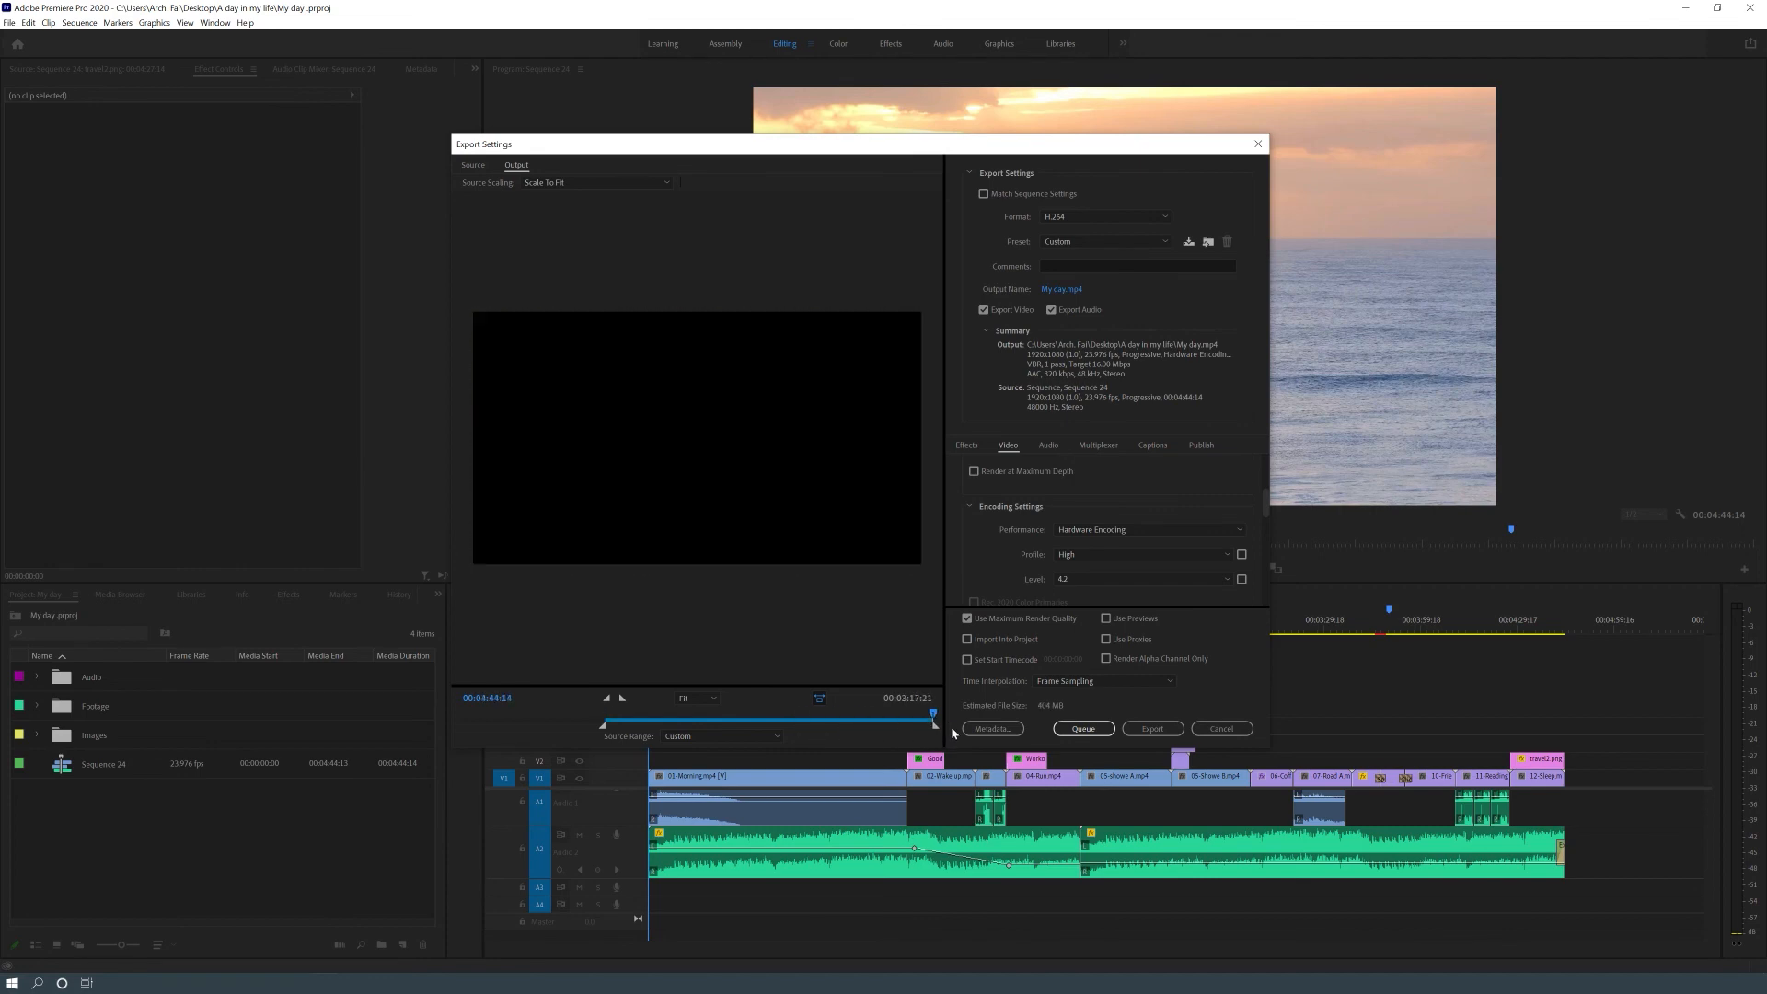
pyautogui.moveTo(607, 724); pyautogui.dragTo(418, 732)
pyautogui.click(1148, 729)
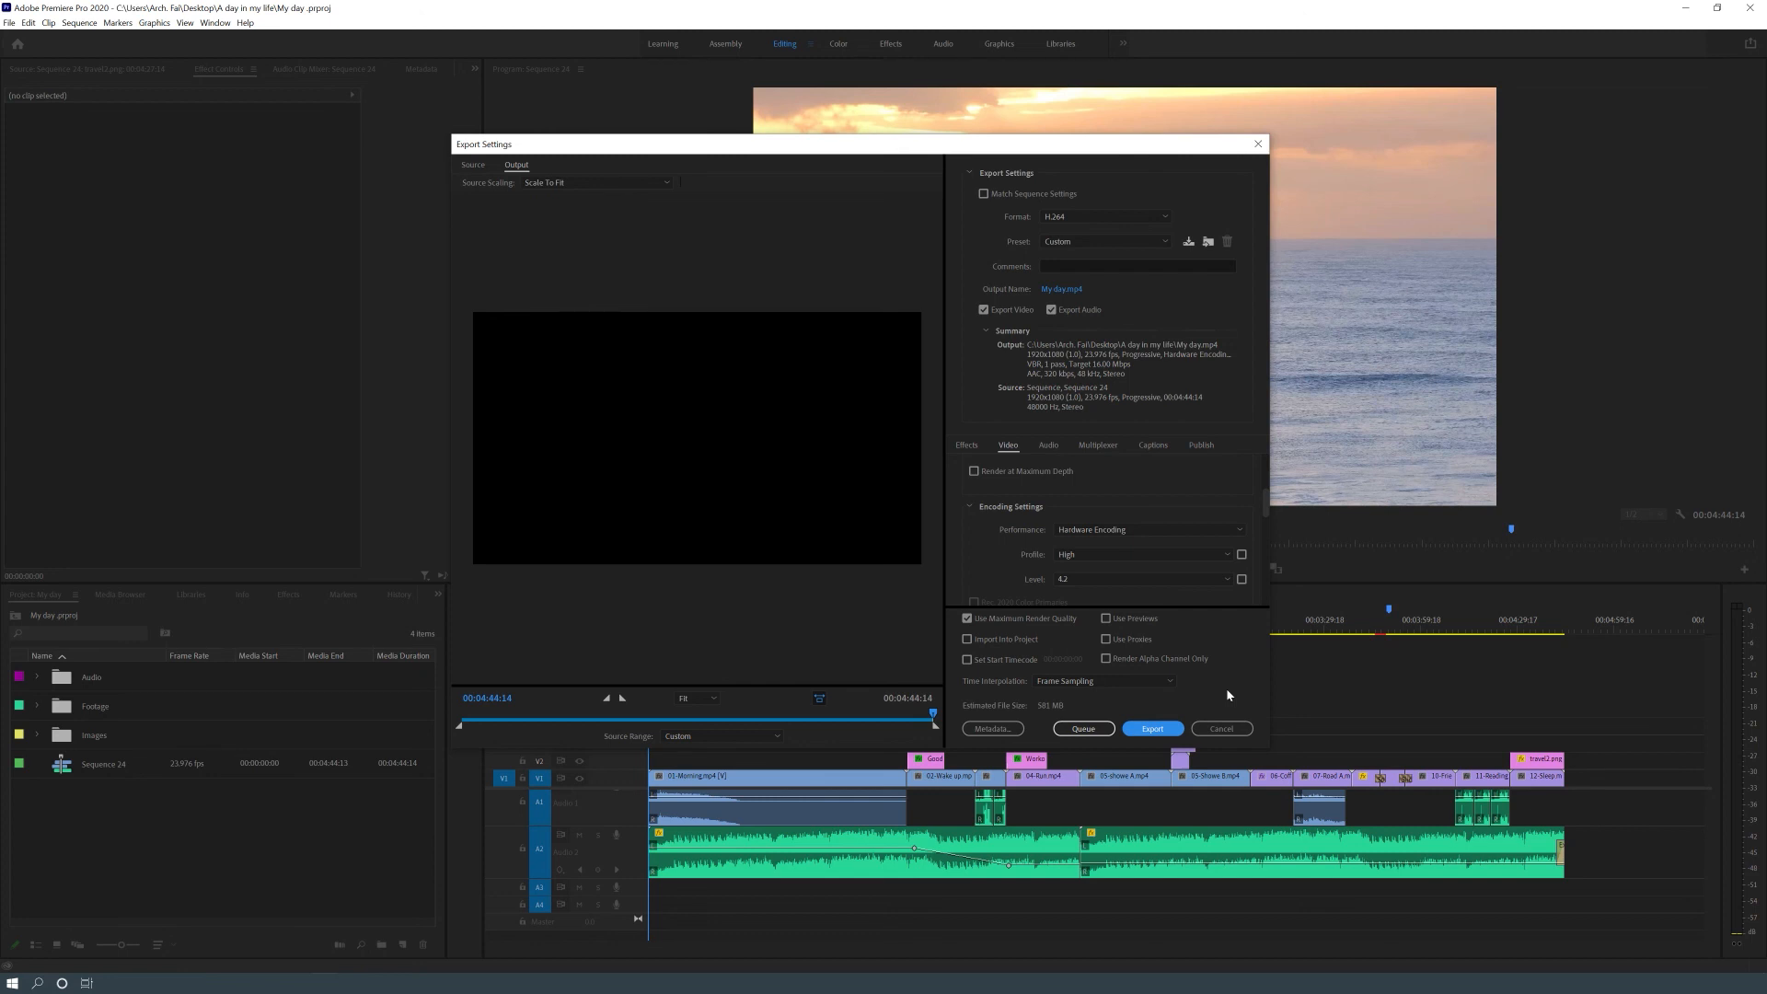
pyautogui.press('Escape')
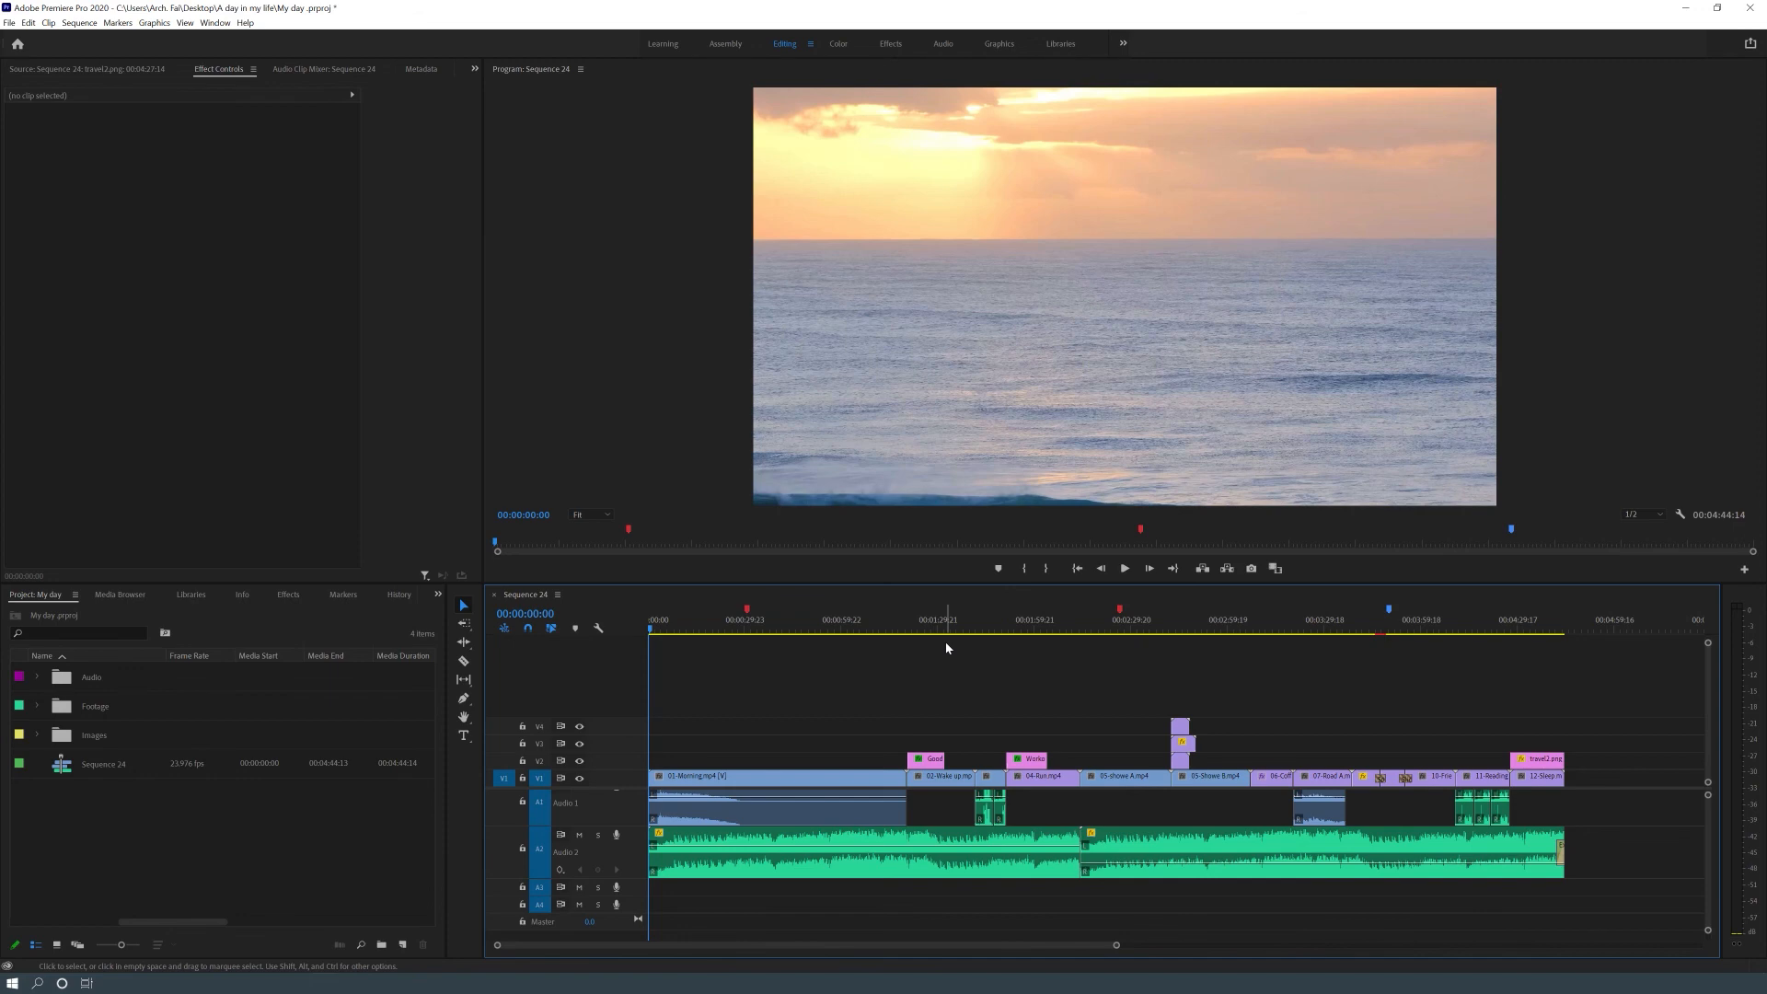